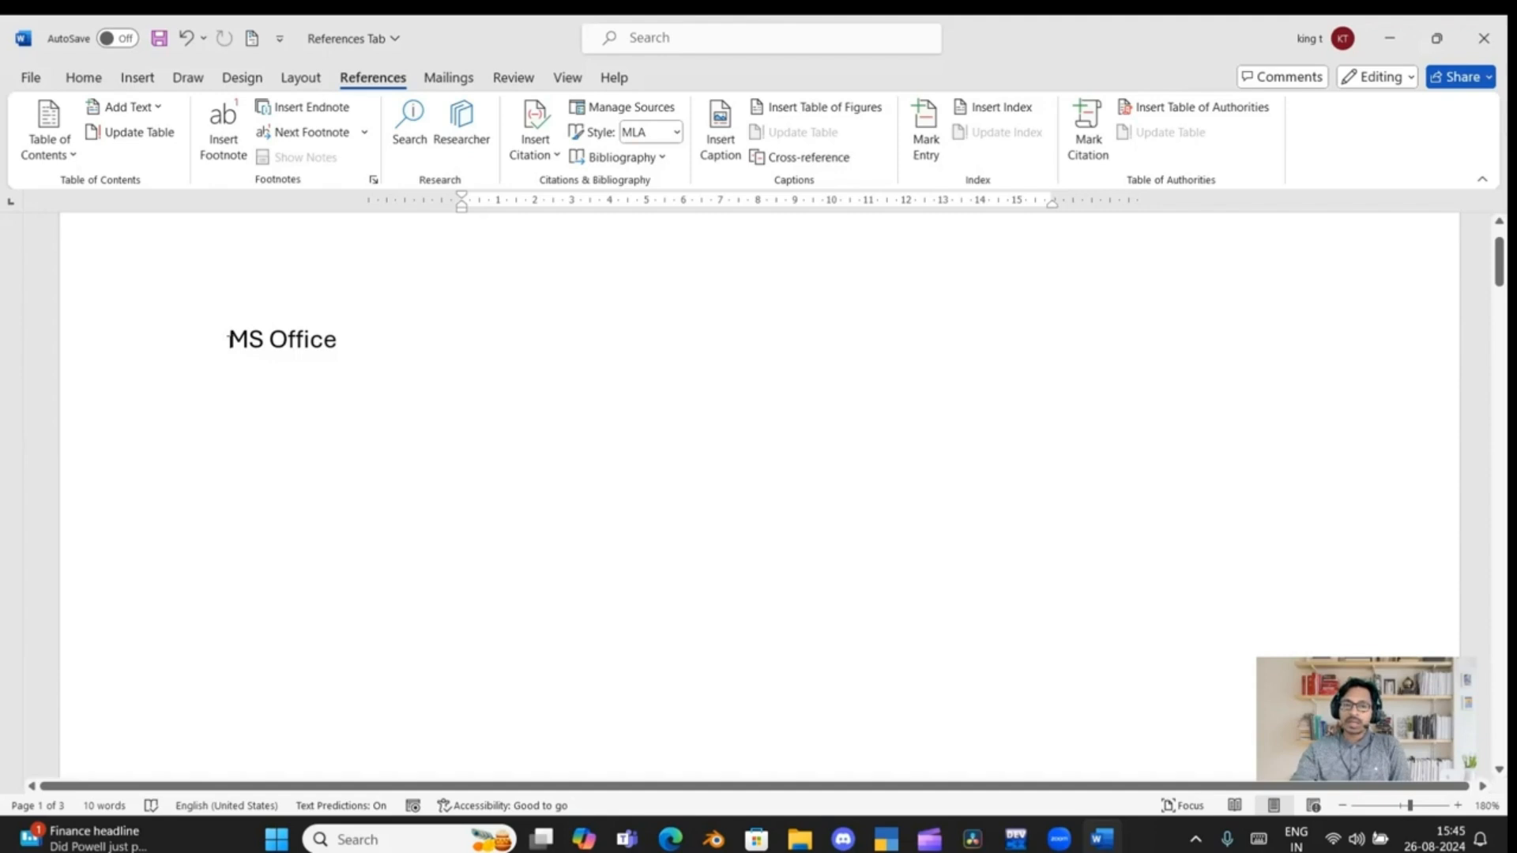
Apply the Heading 1 style to the "MS Office" title on the first page
{"action": "left_click_drag", "start_coordinate": [228, 342], "coordinate": [349, 345]}
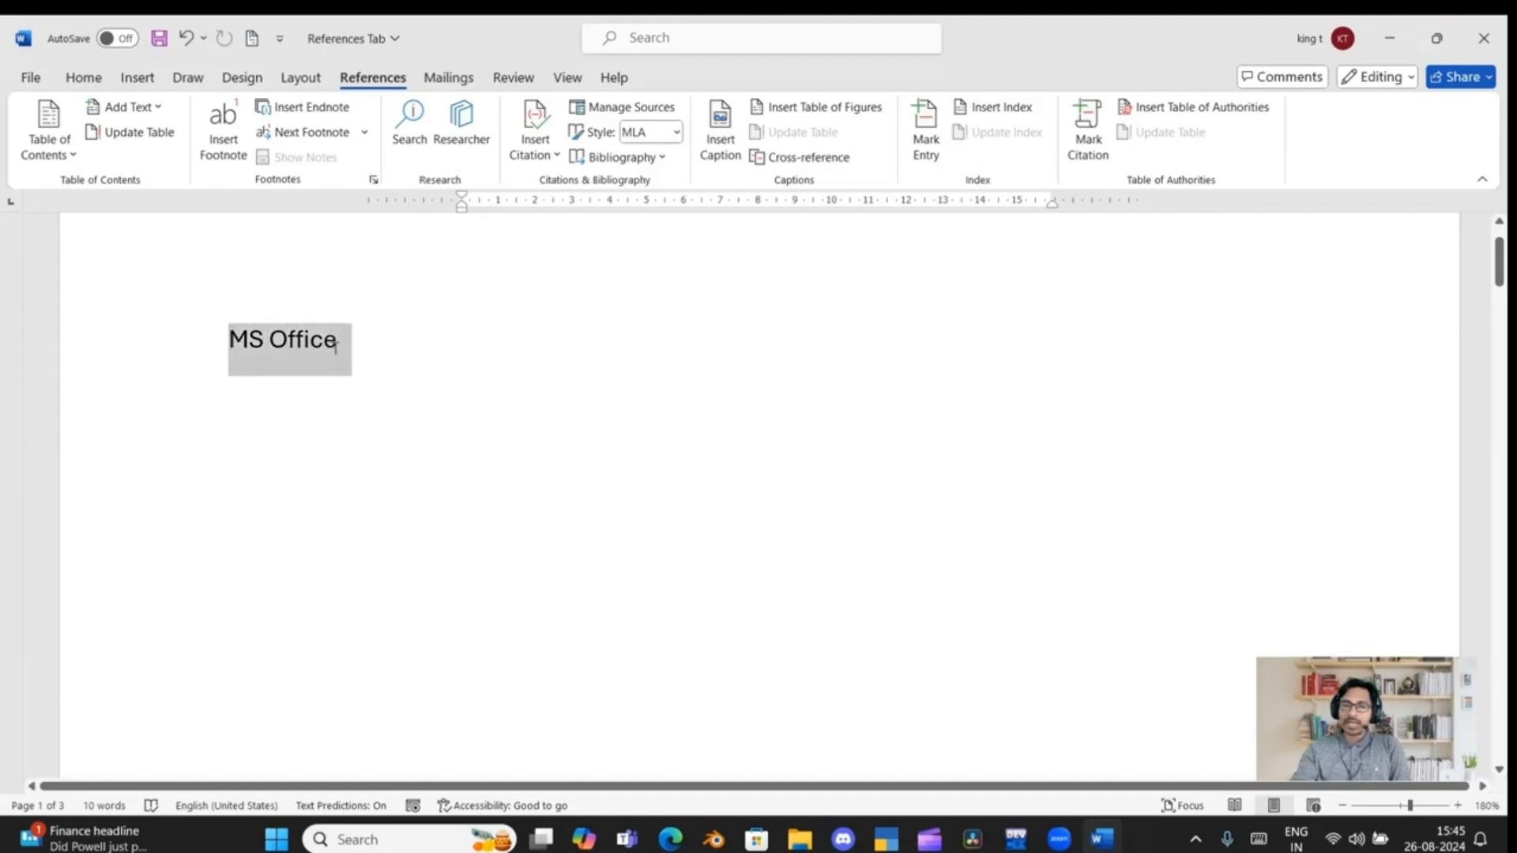
{"action": "left_click", "coordinate": [84, 78]}
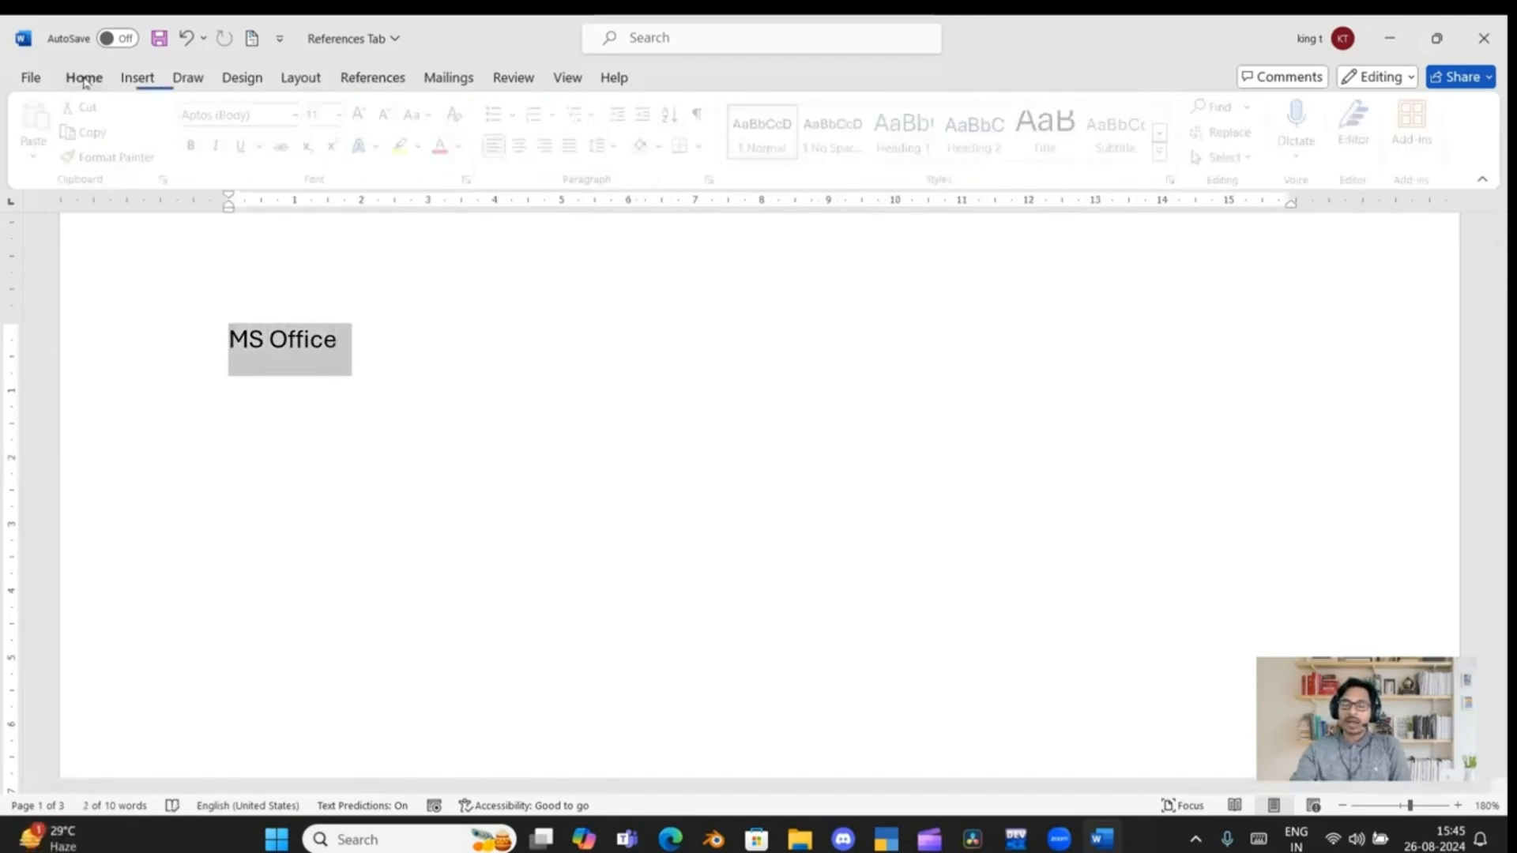
{"action": "left_click", "coordinate": [908, 131]}
Apply the Heading 1 style to the "MS Word" title on the second page
{"action": "scroll", "coordinate": [312, 451], "scroll_direction": "down", "scroll_amount": 4}
{"action": "scroll", "coordinate": [308, 458], "scroll_direction": "down", "scroll_amount": 10}
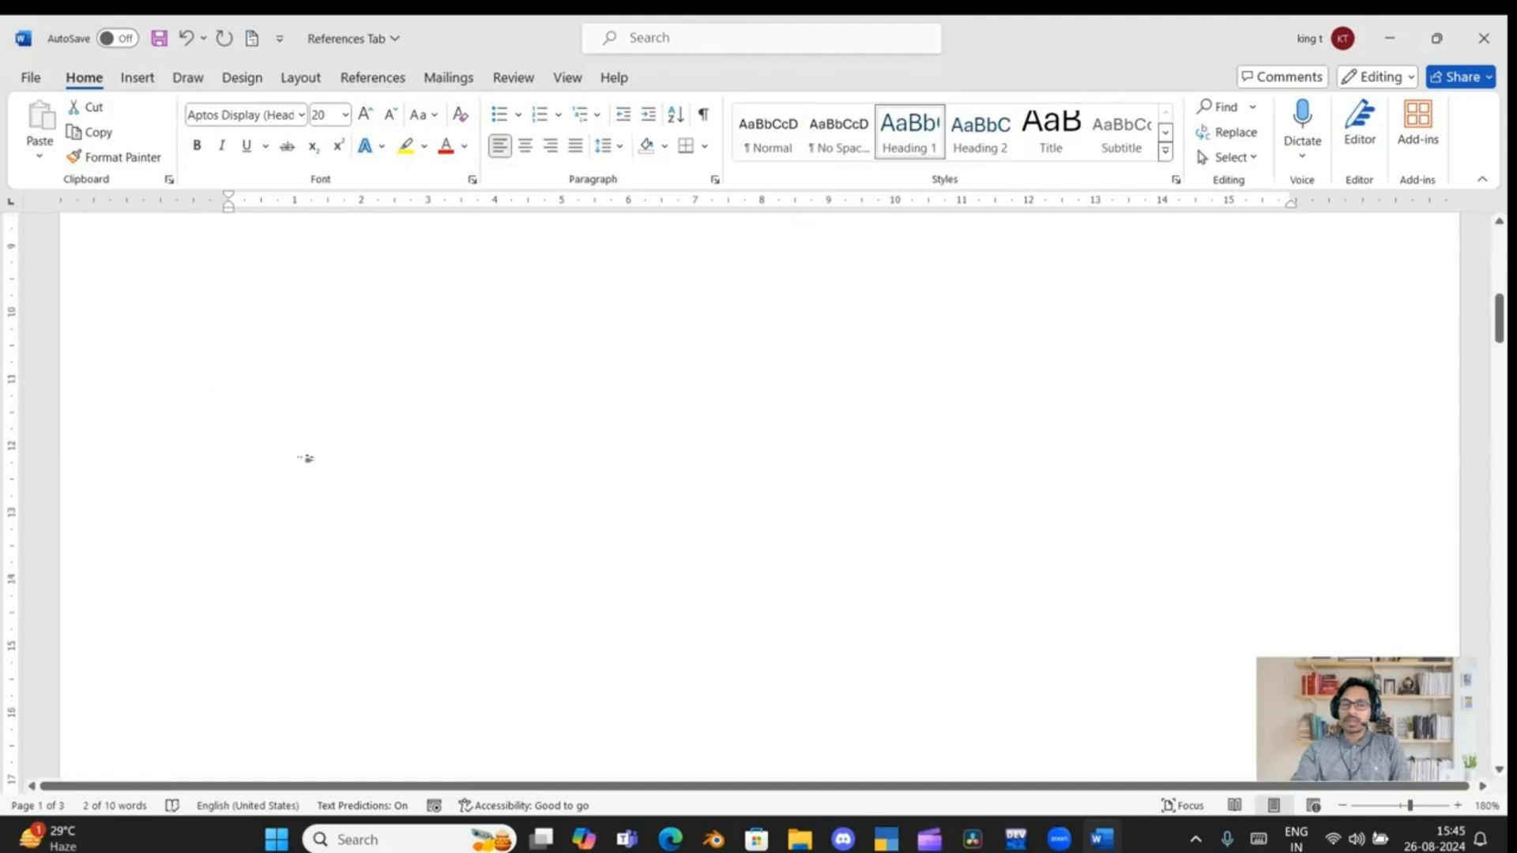
{"action": "scroll", "coordinate": [298, 458], "scroll_direction": "up", "scroll_amount": 1}
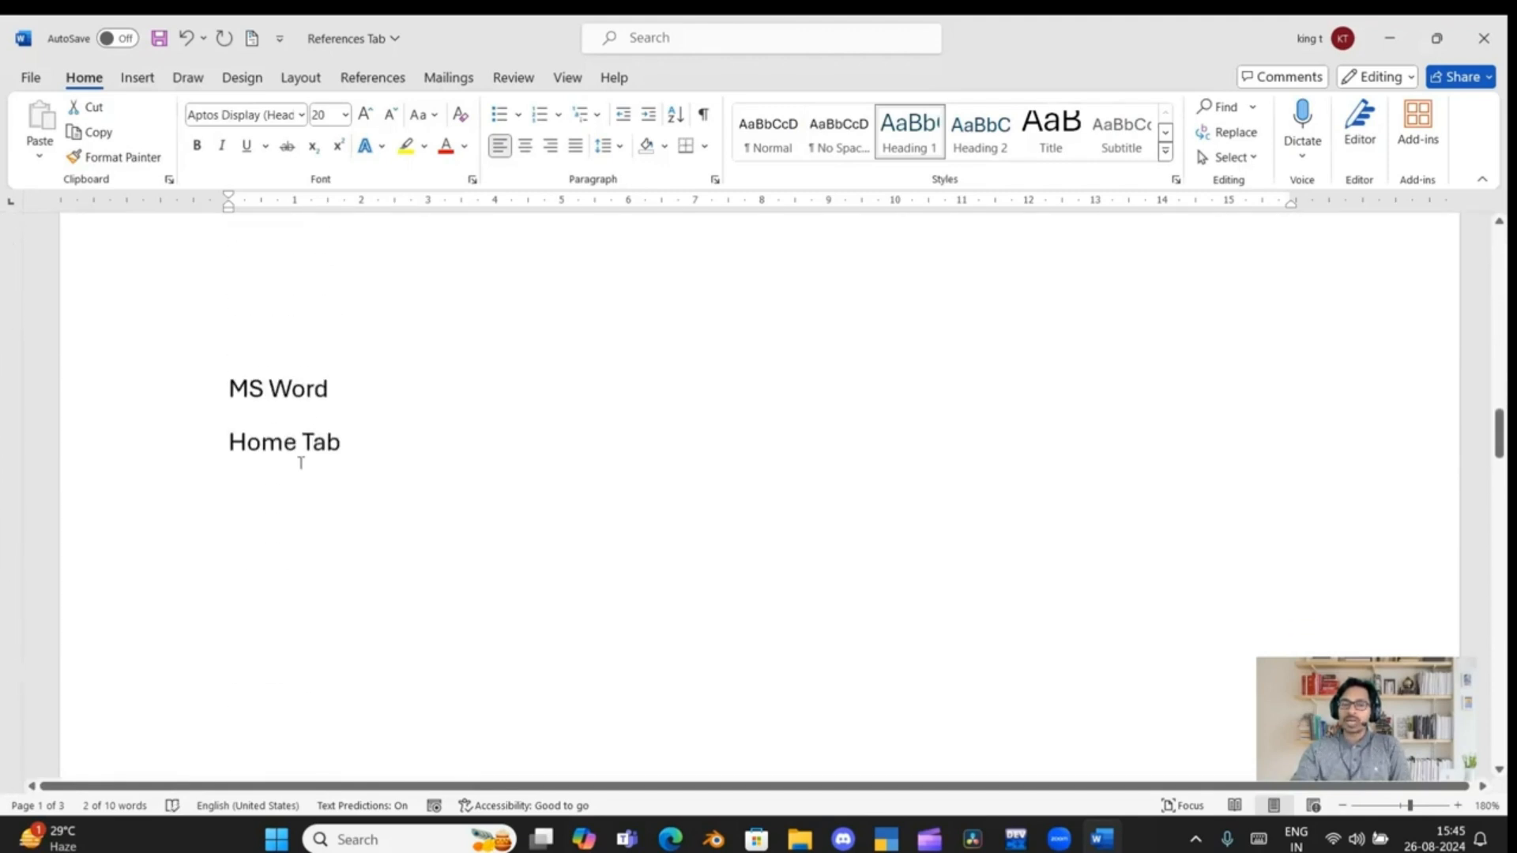
{"action": "left_click_drag", "start_coordinate": [228, 397], "coordinate": [355, 403]}
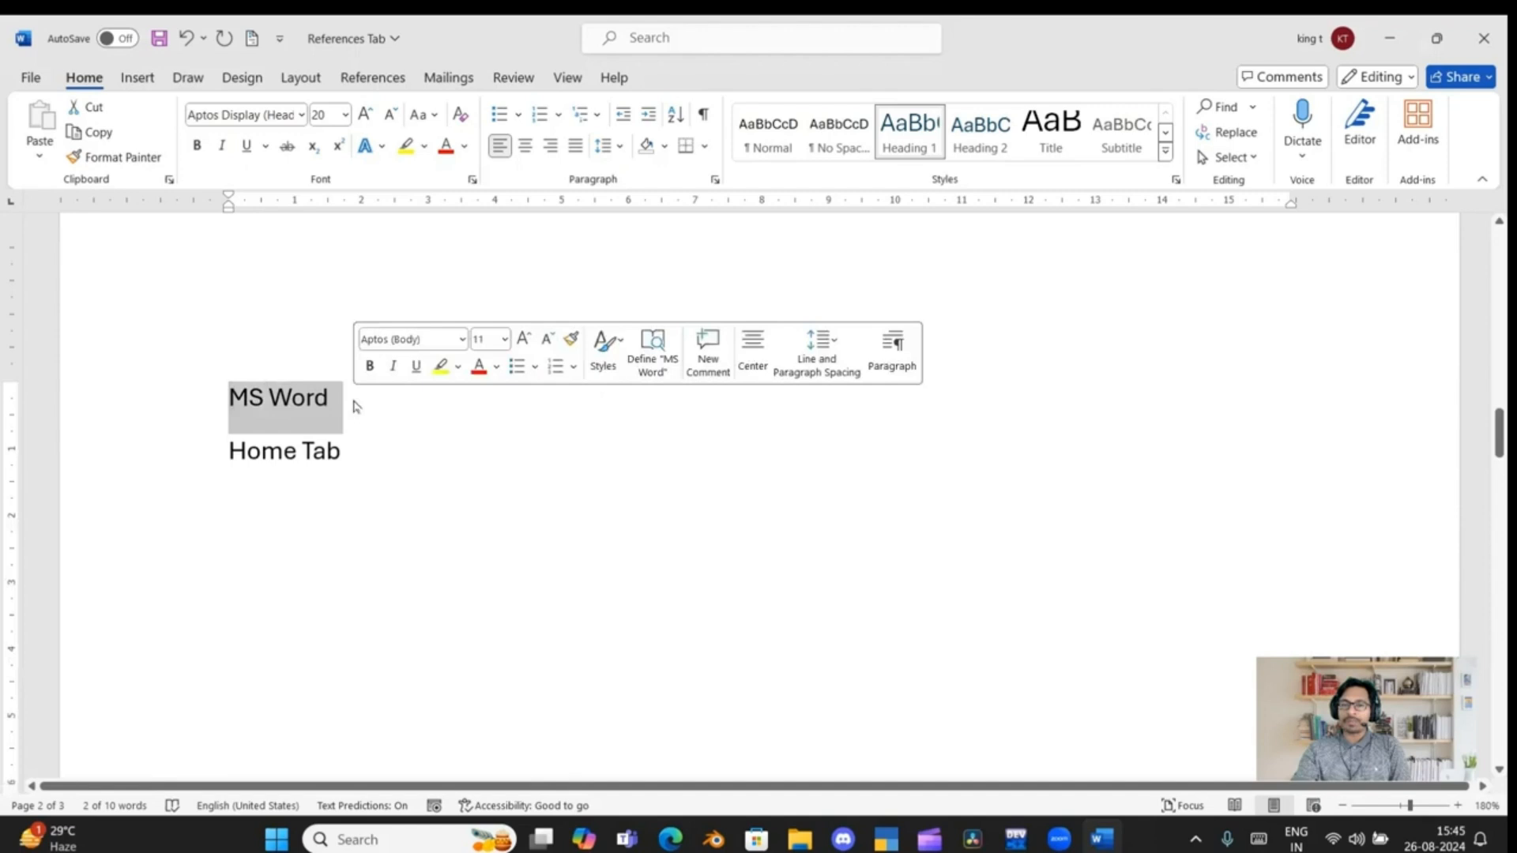
{"action": "left_click", "coordinate": [905, 134]}
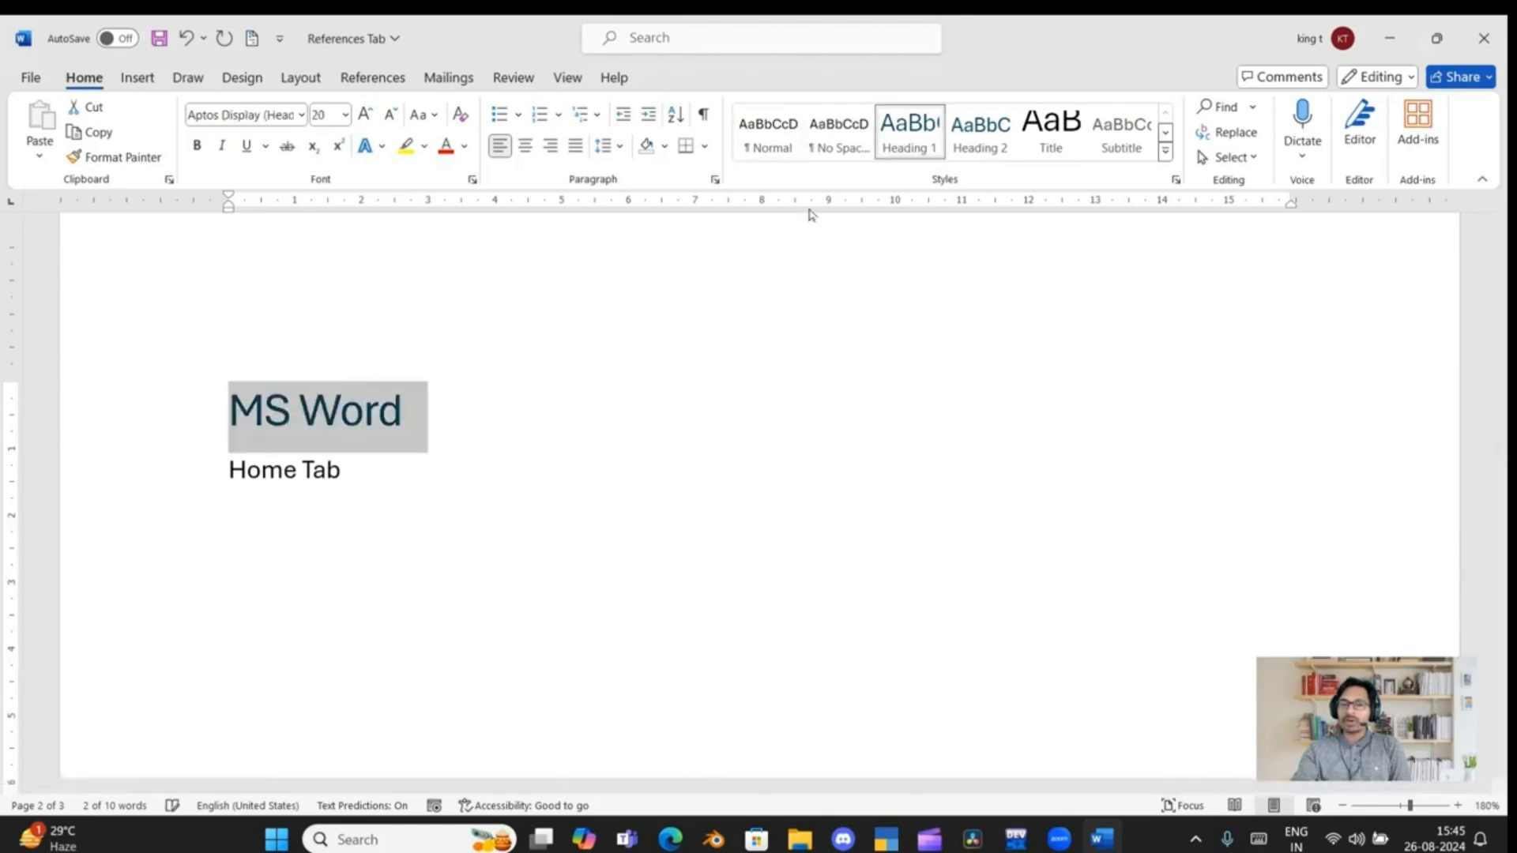
Apply the Heading 1 style to the "MS Excel" title on the third page
{"action": "scroll", "coordinate": [285, 552], "scroll_direction": "down", "scroll_amount": 5}
{"action": "scroll", "coordinate": [285, 552], "scroll_direction": "down", "scroll_amount": 8}
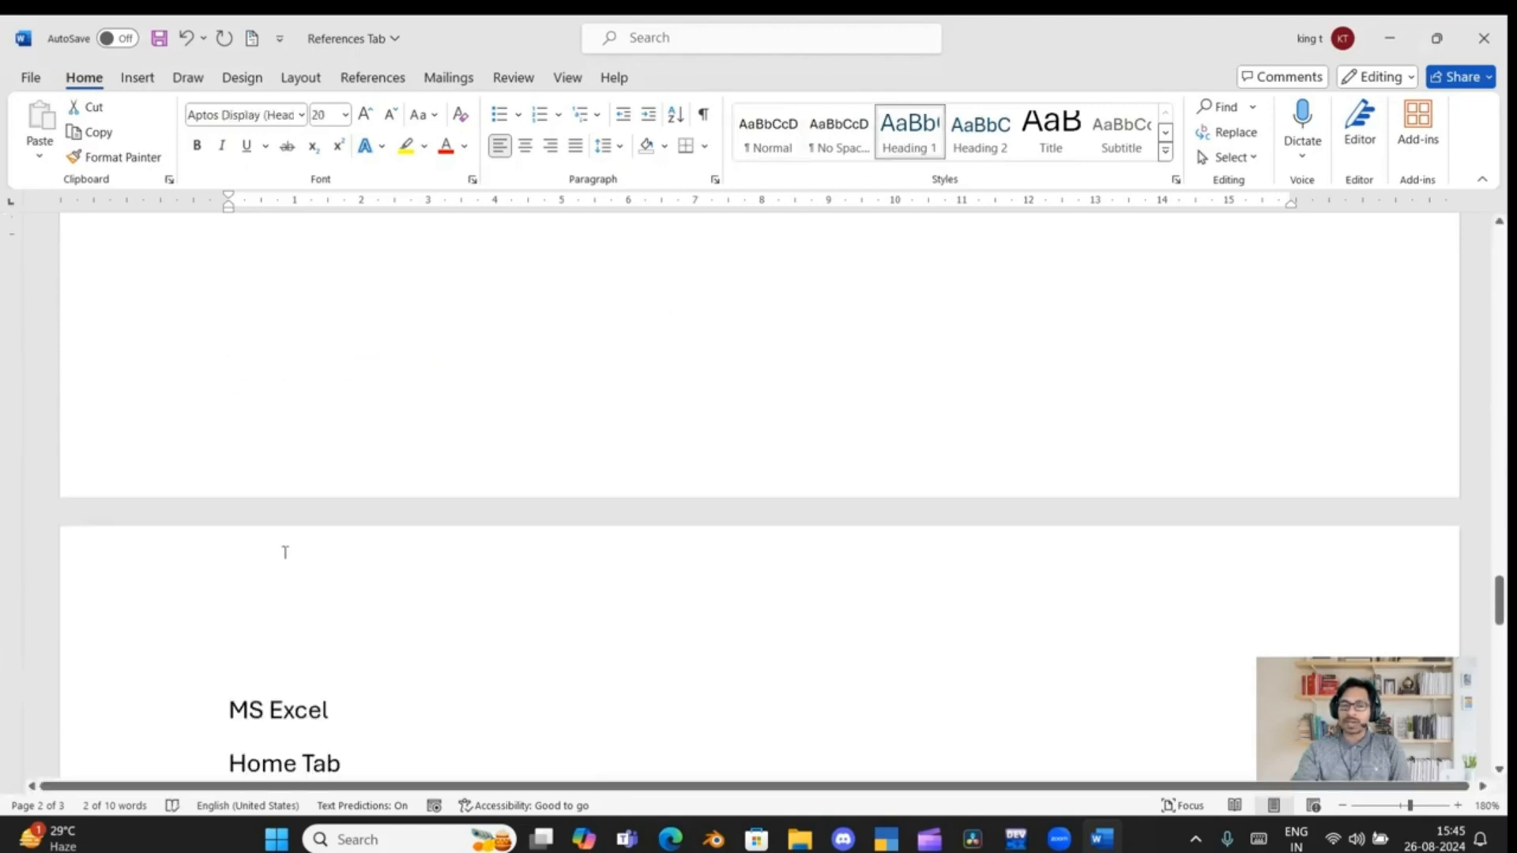
{"action": "left_click_drag", "start_coordinate": [225, 370], "coordinate": [356, 369]}
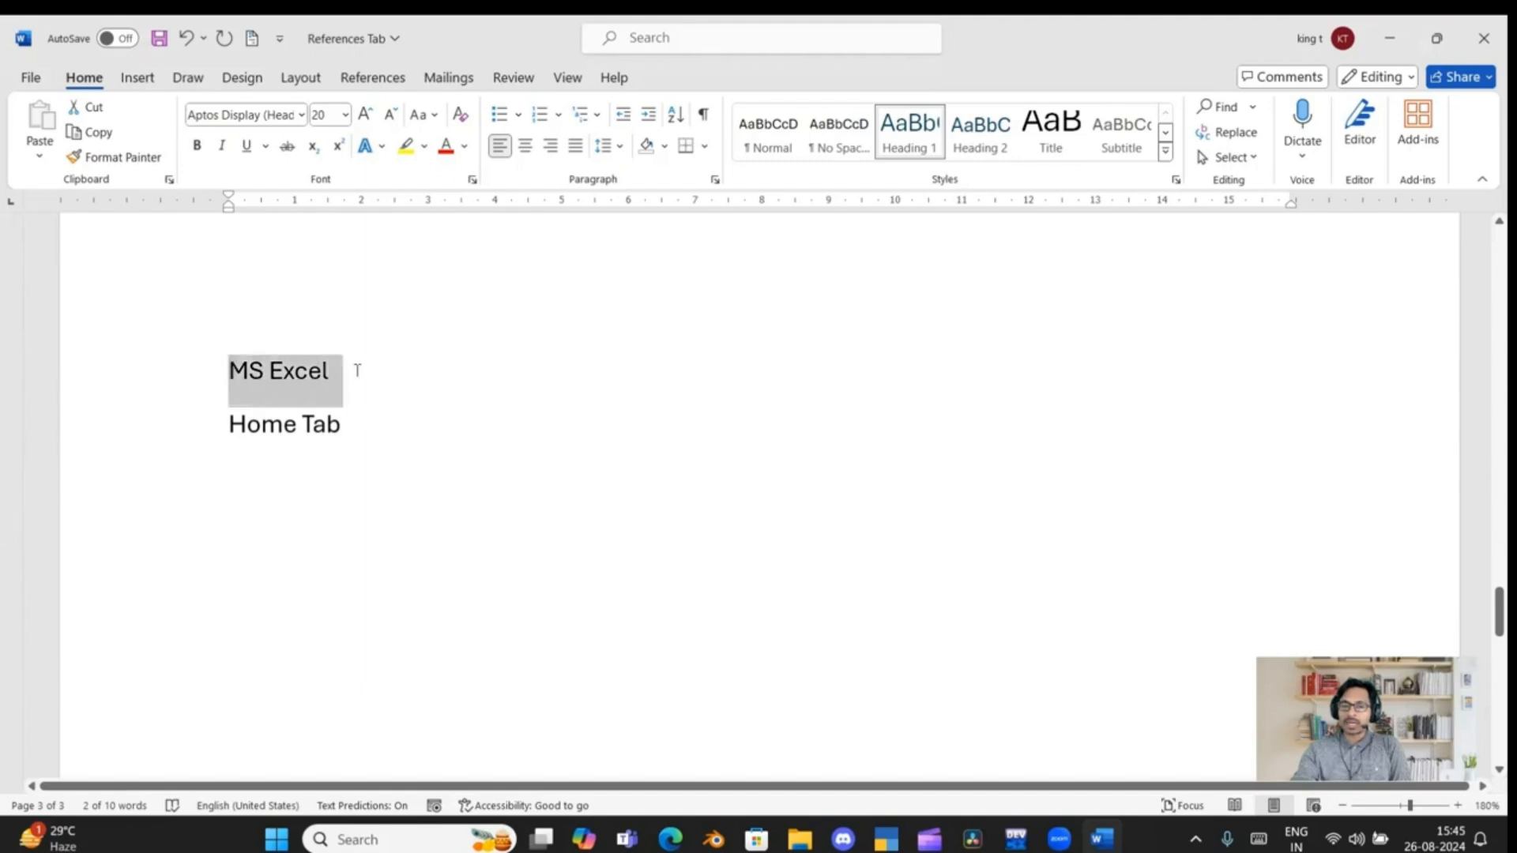
{"action": "left_click", "coordinate": [895, 135]}
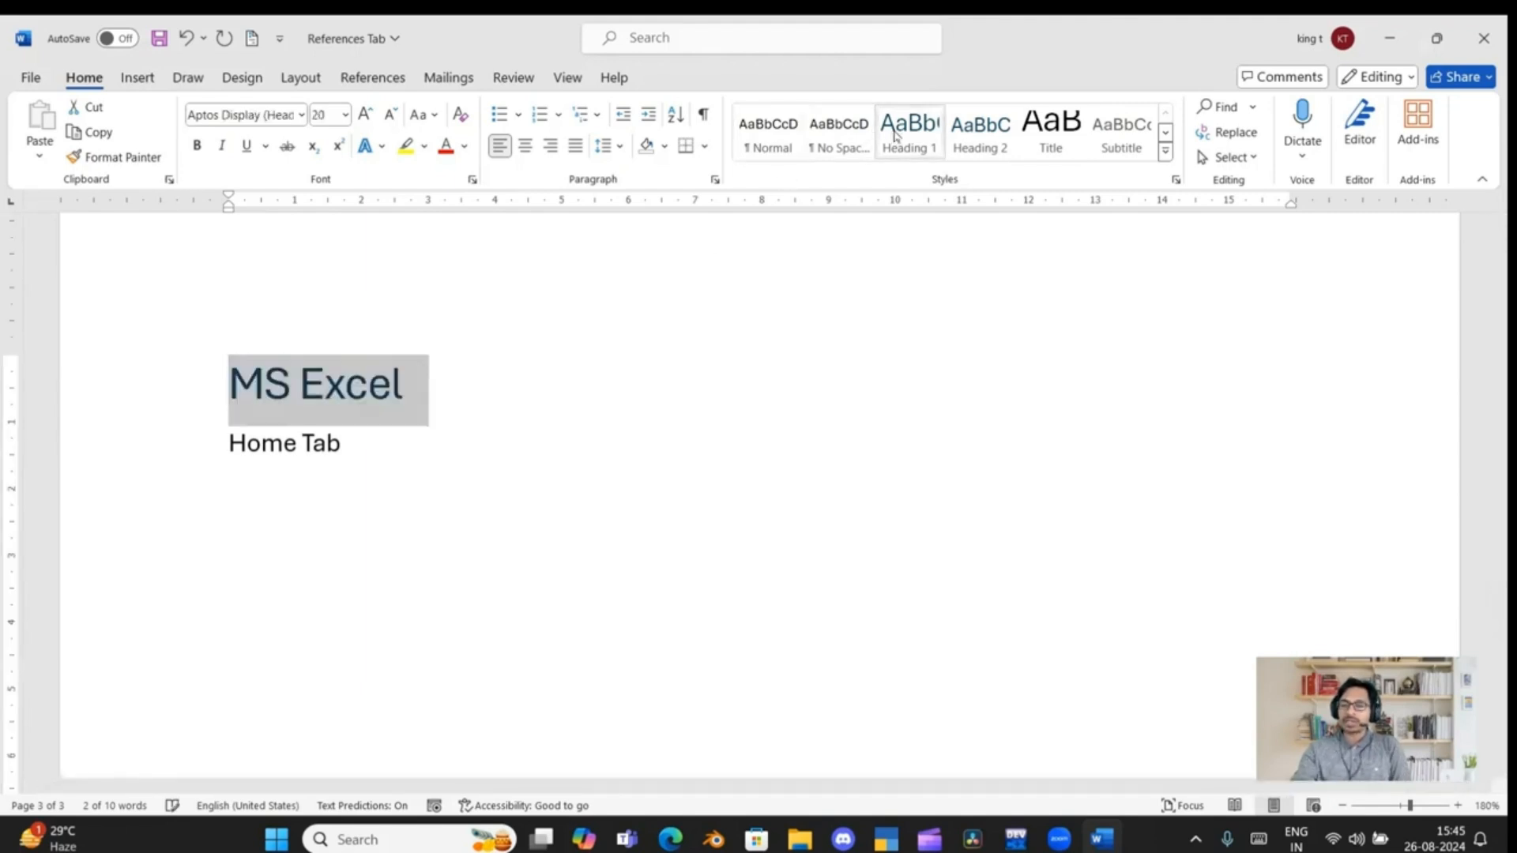
Add an empty line below the "MS Office" heading on the first page
{"action": "scroll", "coordinate": [316, 588], "scroll_direction": "up", "scroll_amount": 5}
{"action": "scroll", "coordinate": [316, 589], "scroll_direction": "up", "scroll_amount": 10}
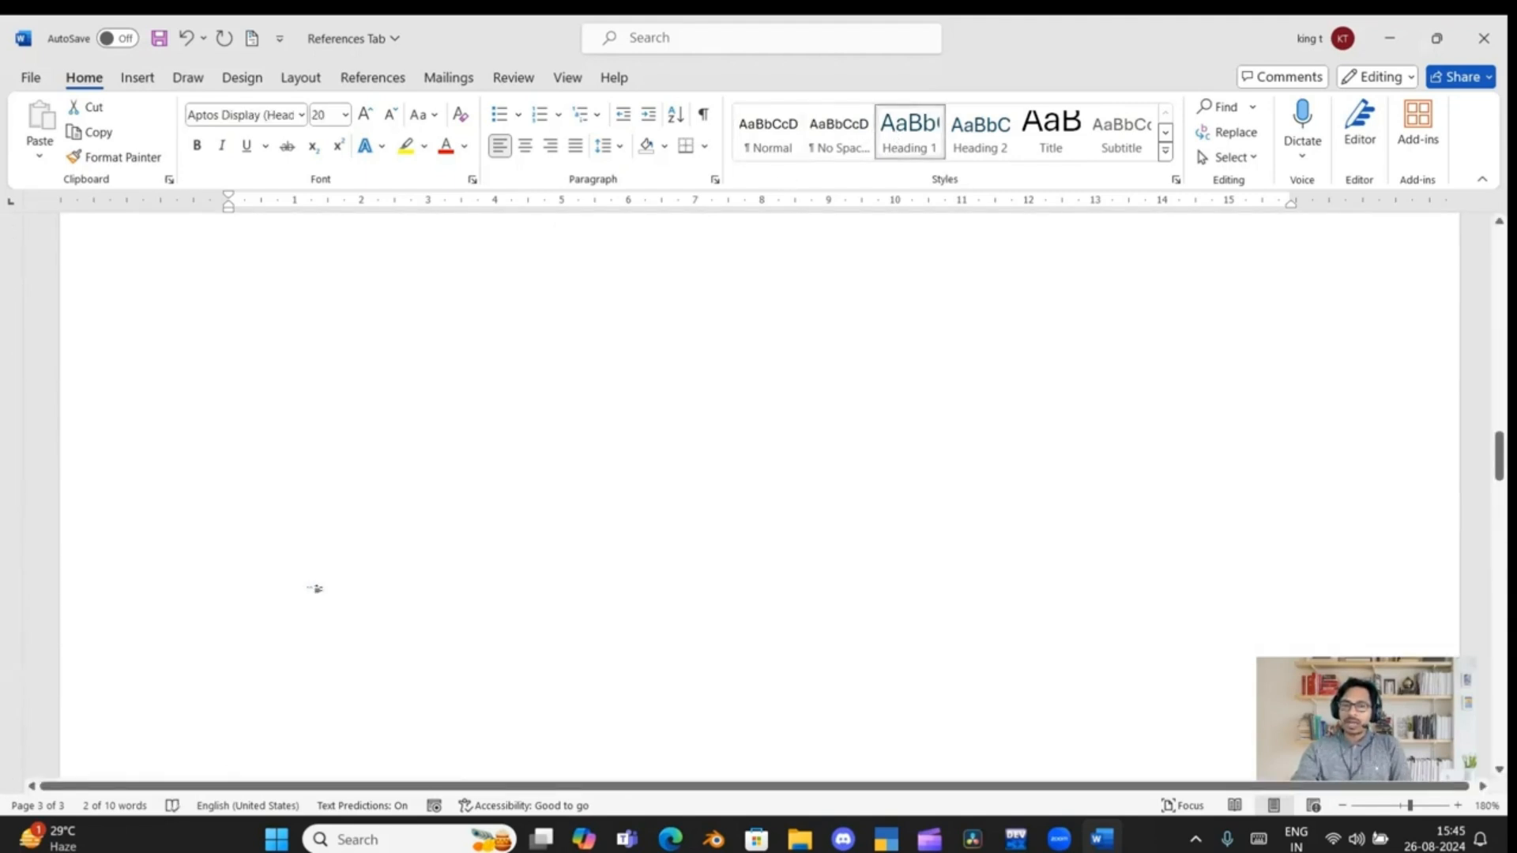
{"action": "scroll", "coordinate": [314, 588], "scroll_direction": "up", "scroll_amount": 2}
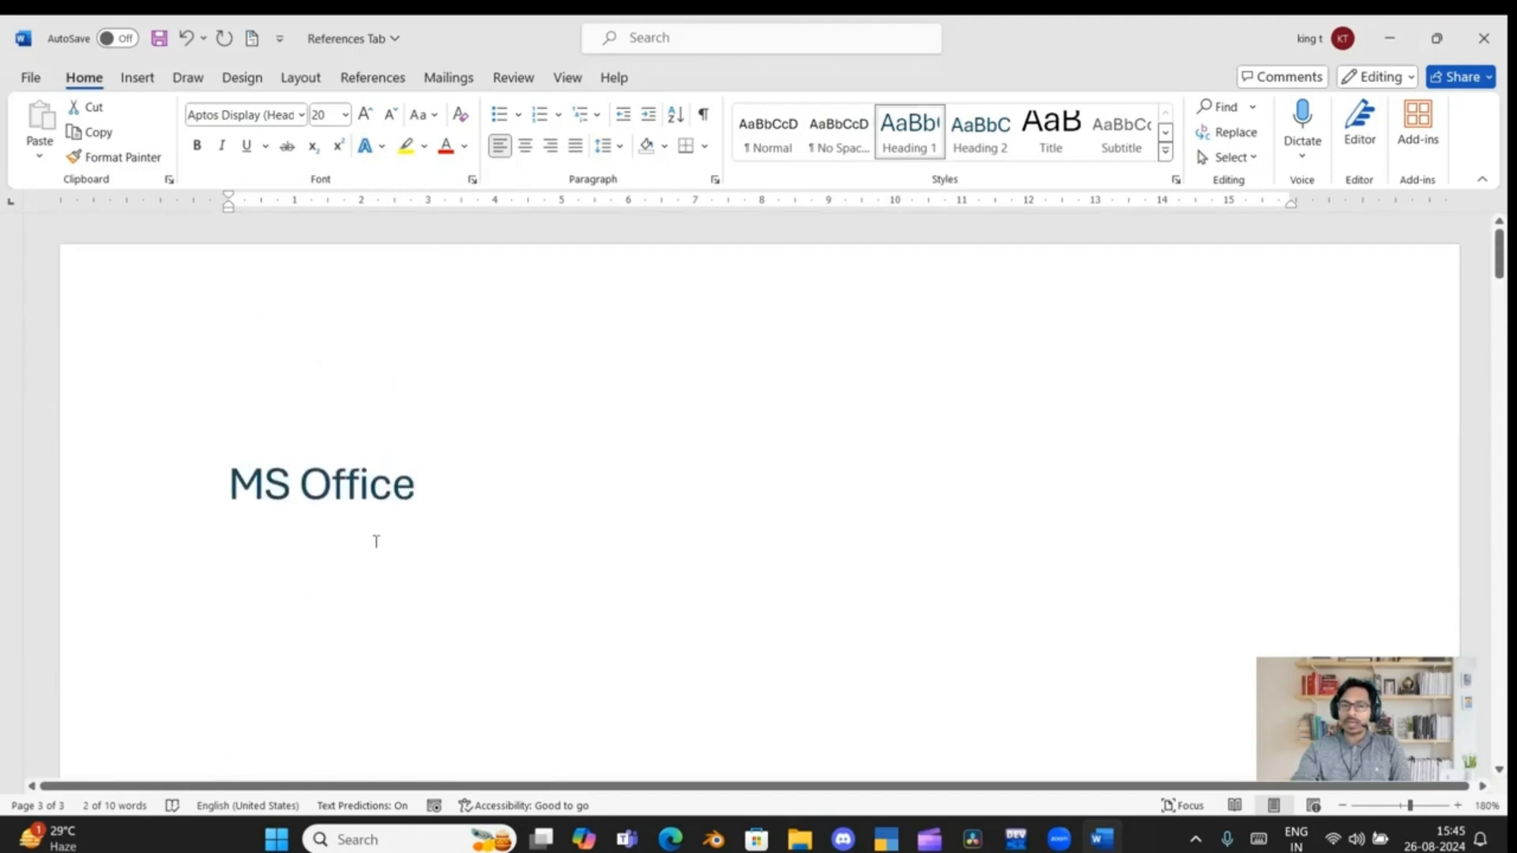
{"action": "left_click", "coordinate": [440, 491]}
{"action": "key", "text": "Return"}
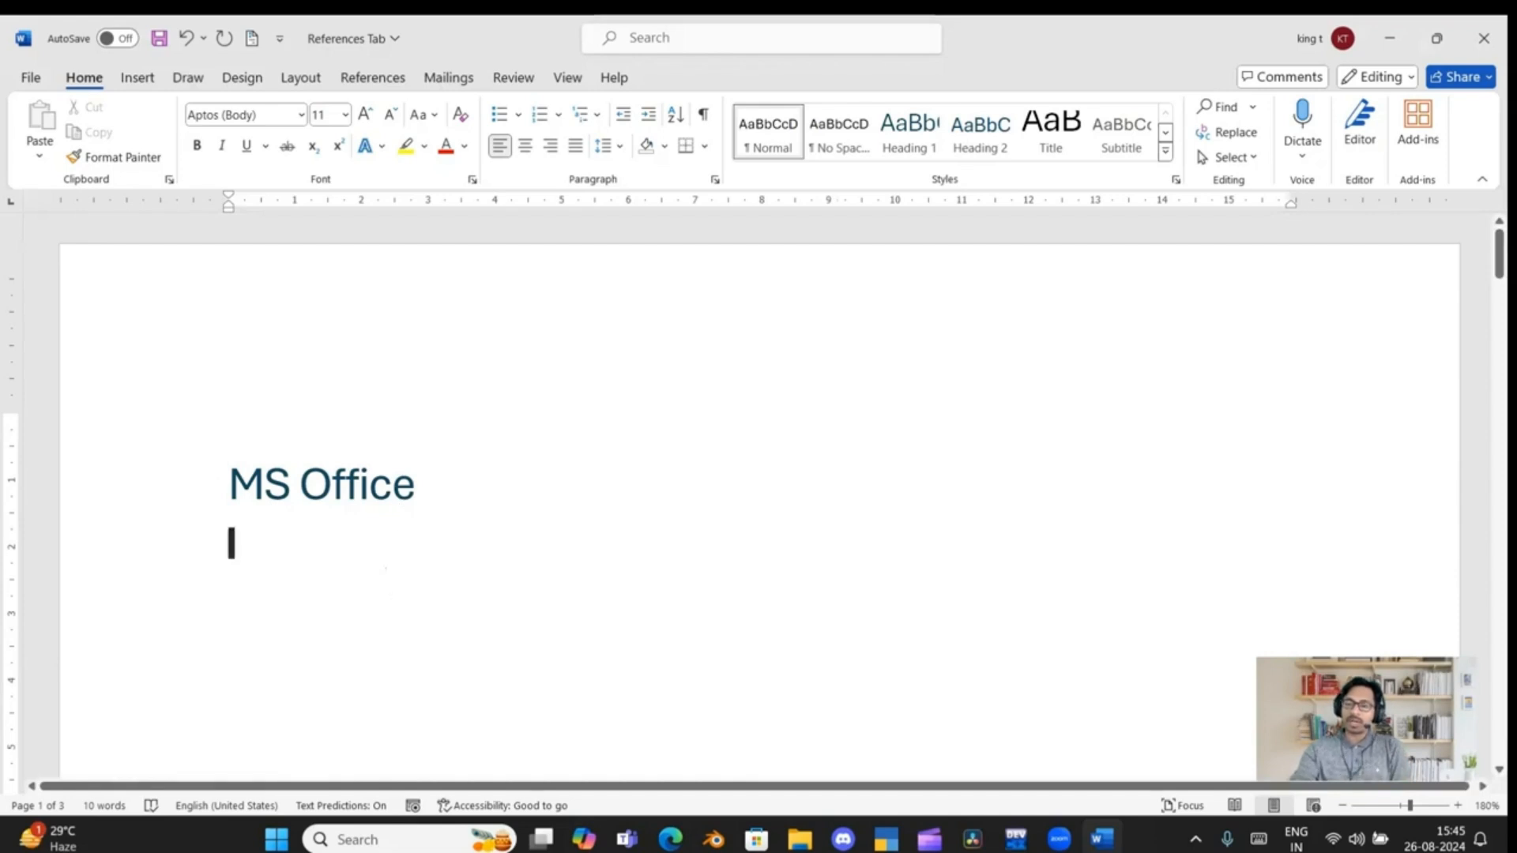
Apply the Heading 2 style to the "Home Tab" line under the "MS Word" heading
{"action": "scroll", "coordinate": [343, 565], "scroll_direction": "down", "scroll_amount": 8}
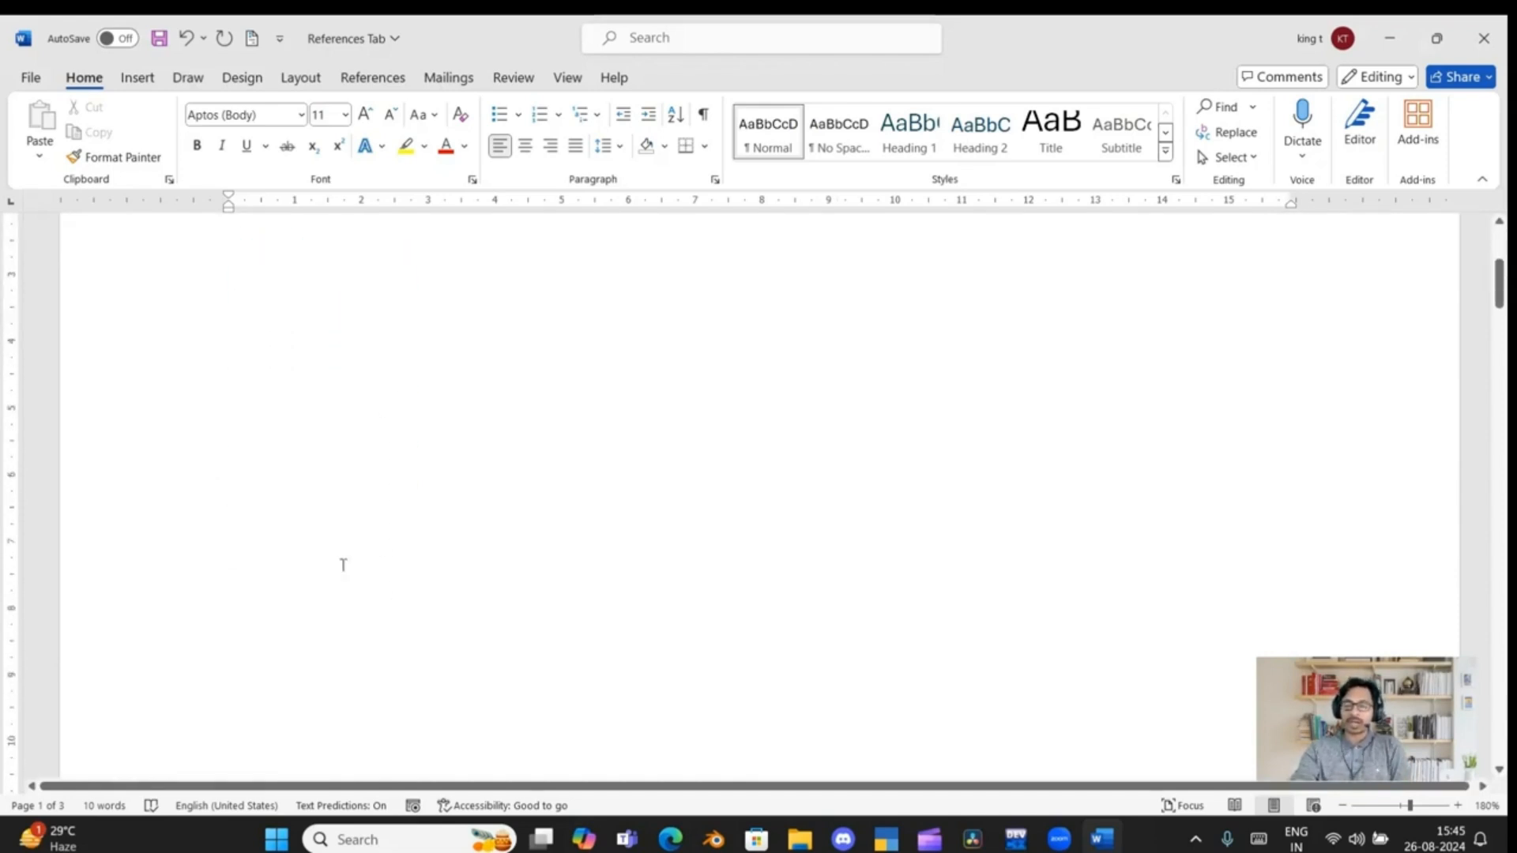
{"action": "scroll", "coordinate": [343, 565], "scroll_direction": "down", "scroll_amount": 6}
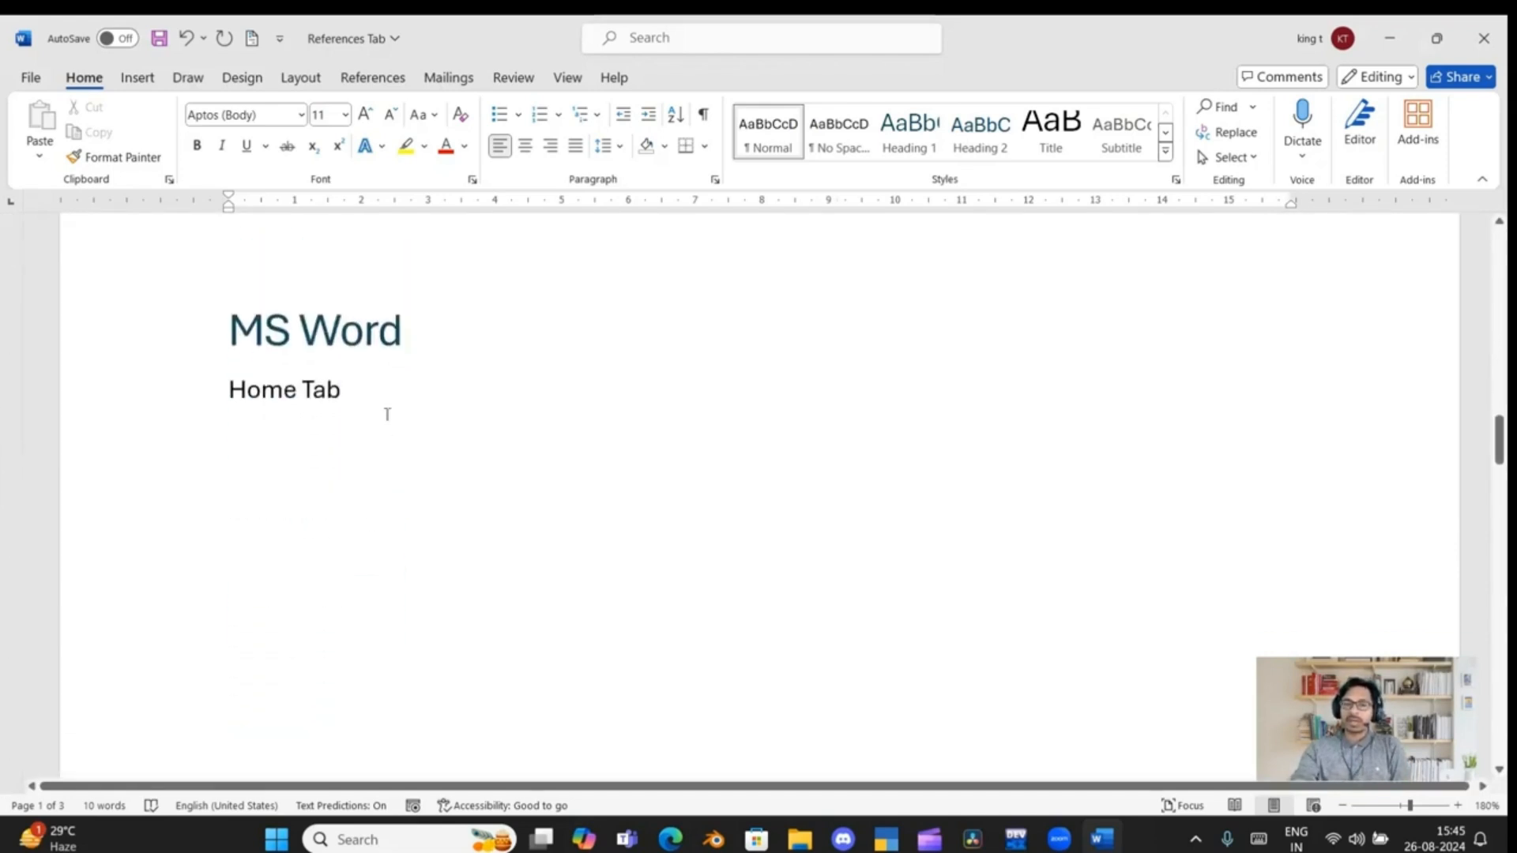
{"action": "left_click_drag", "start_coordinate": [229, 395], "coordinate": [355, 403]}
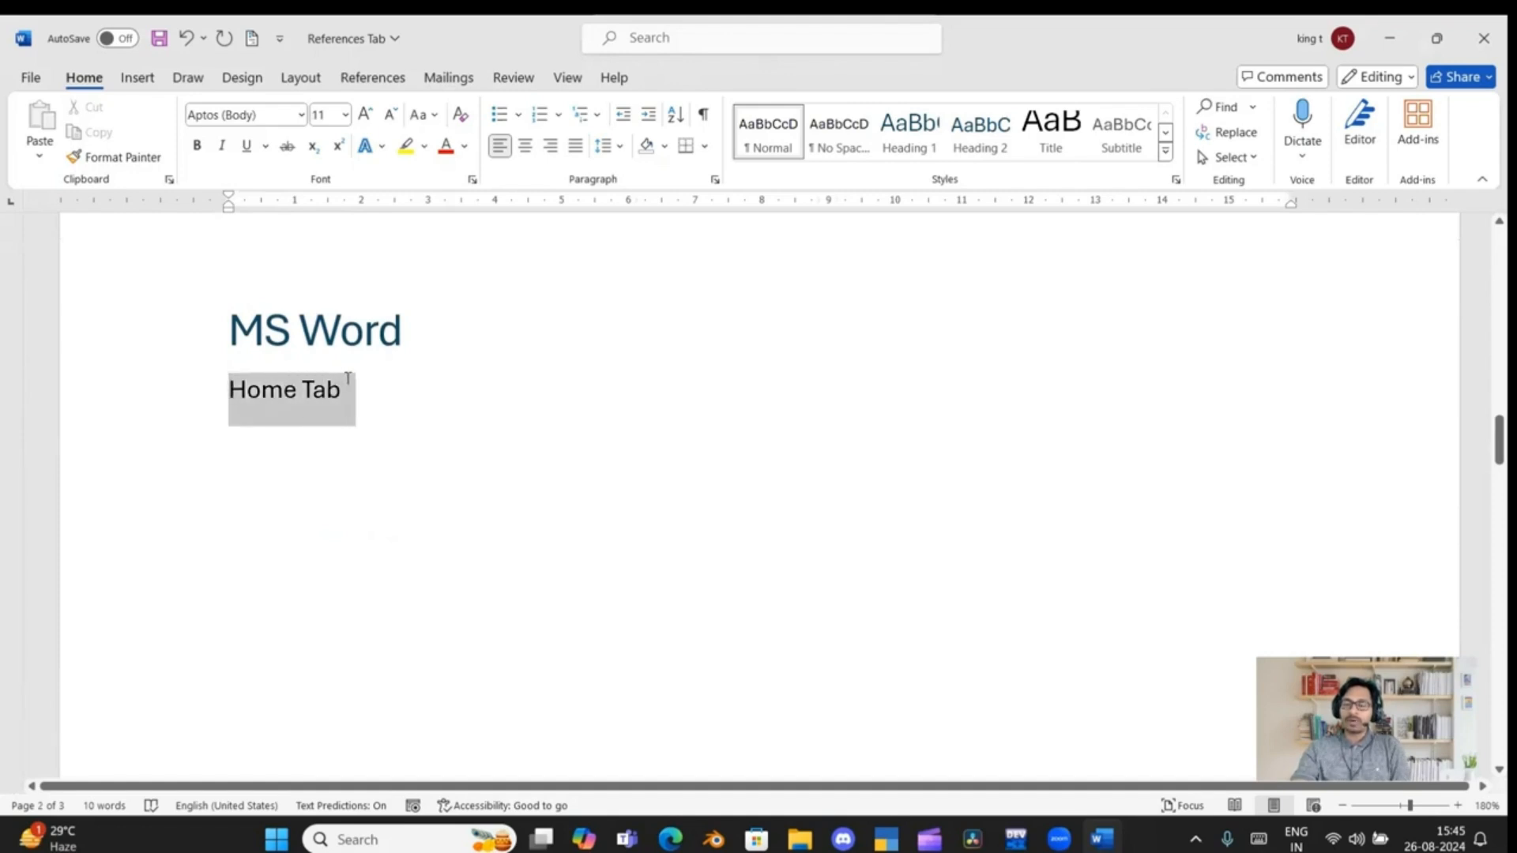
{"action": "left_click", "coordinate": [976, 145]}
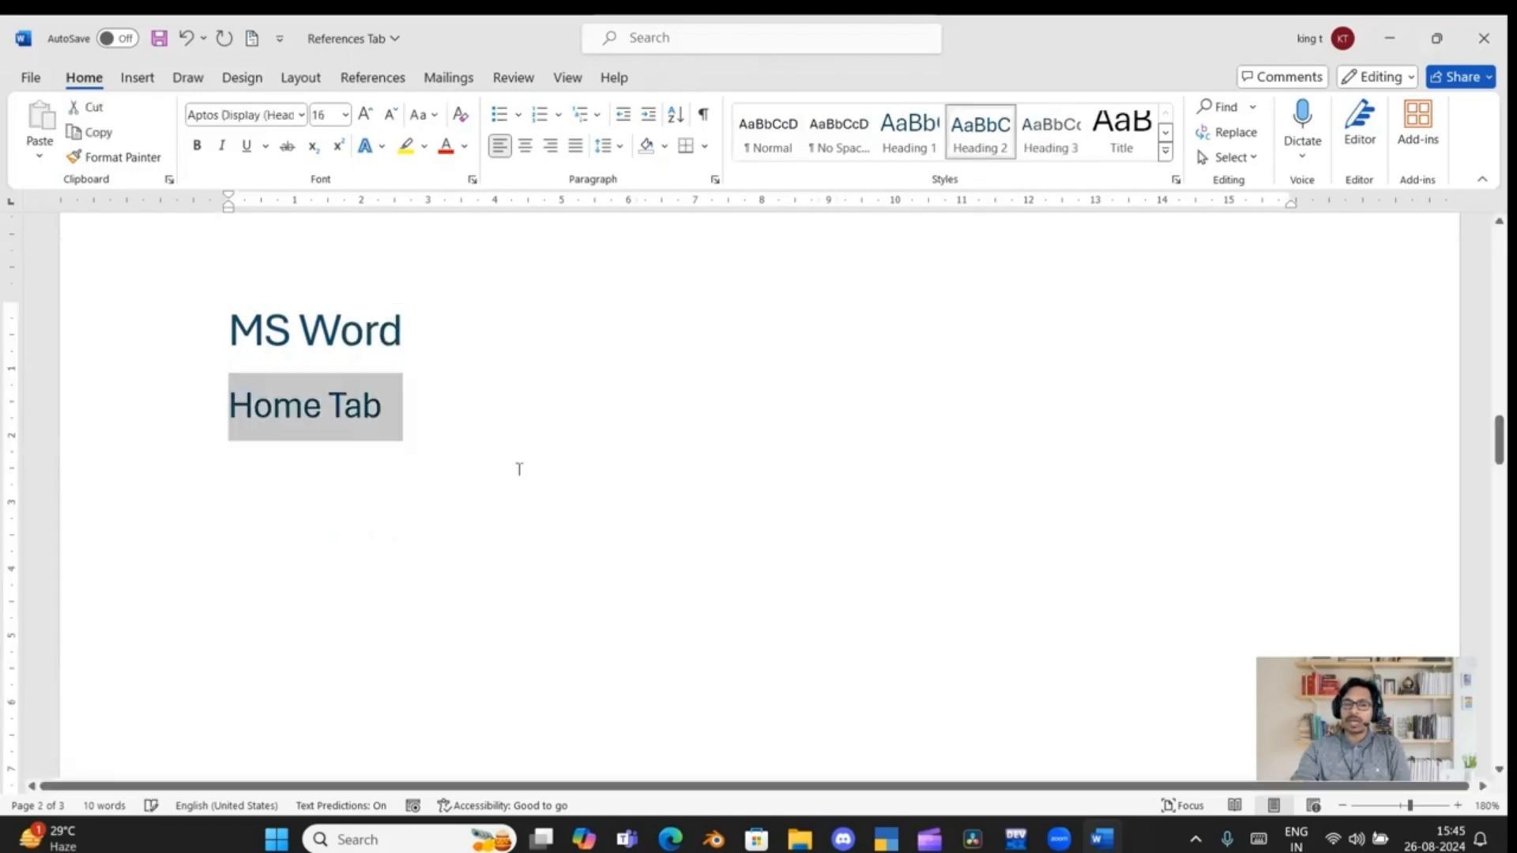
Apply the Heading 2 style to the "Home Tab" line under the "MS Excel" heading
{"action": "scroll", "coordinate": [322, 542], "scroll_direction": "down", "scroll_amount": 5}
{"action": "scroll", "coordinate": [320, 545], "scroll_direction": "down", "scroll_amount": 8}
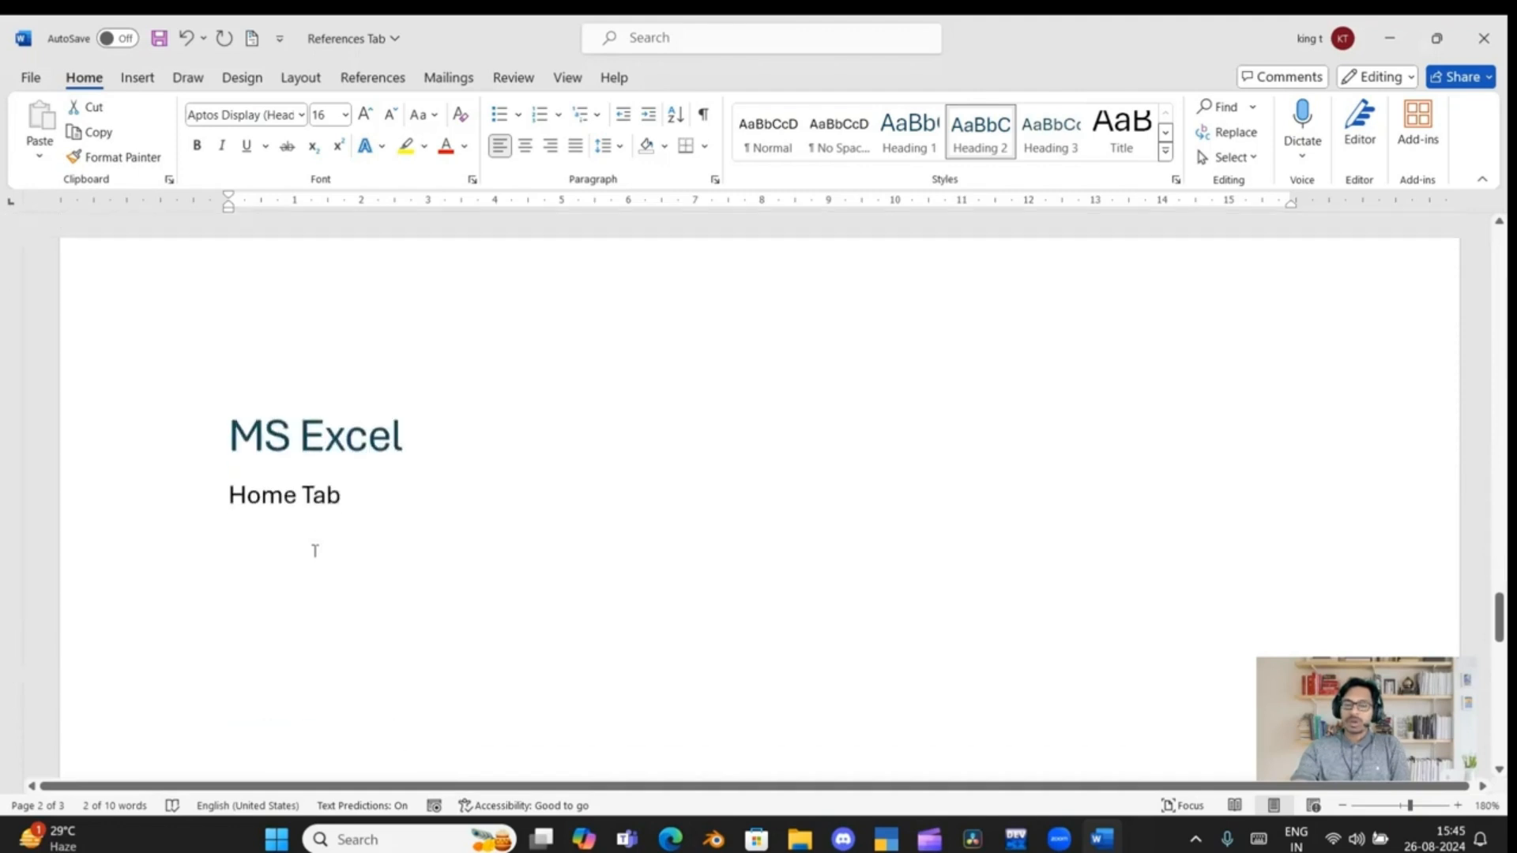
{"action": "left_click_drag", "start_coordinate": [229, 366], "coordinate": [376, 369]}
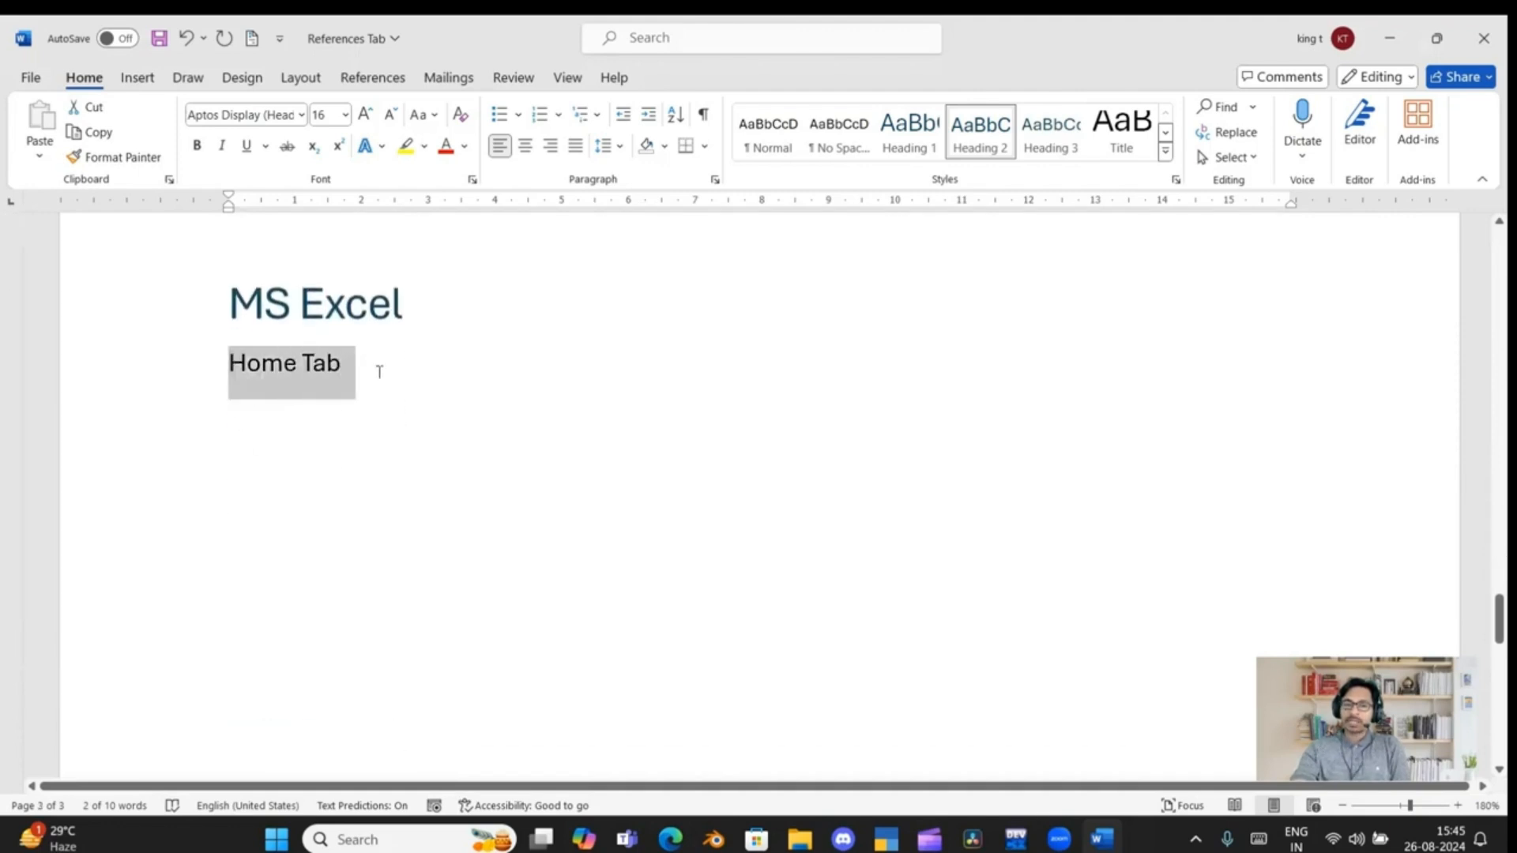
{"action": "left_click", "coordinate": [990, 141]}
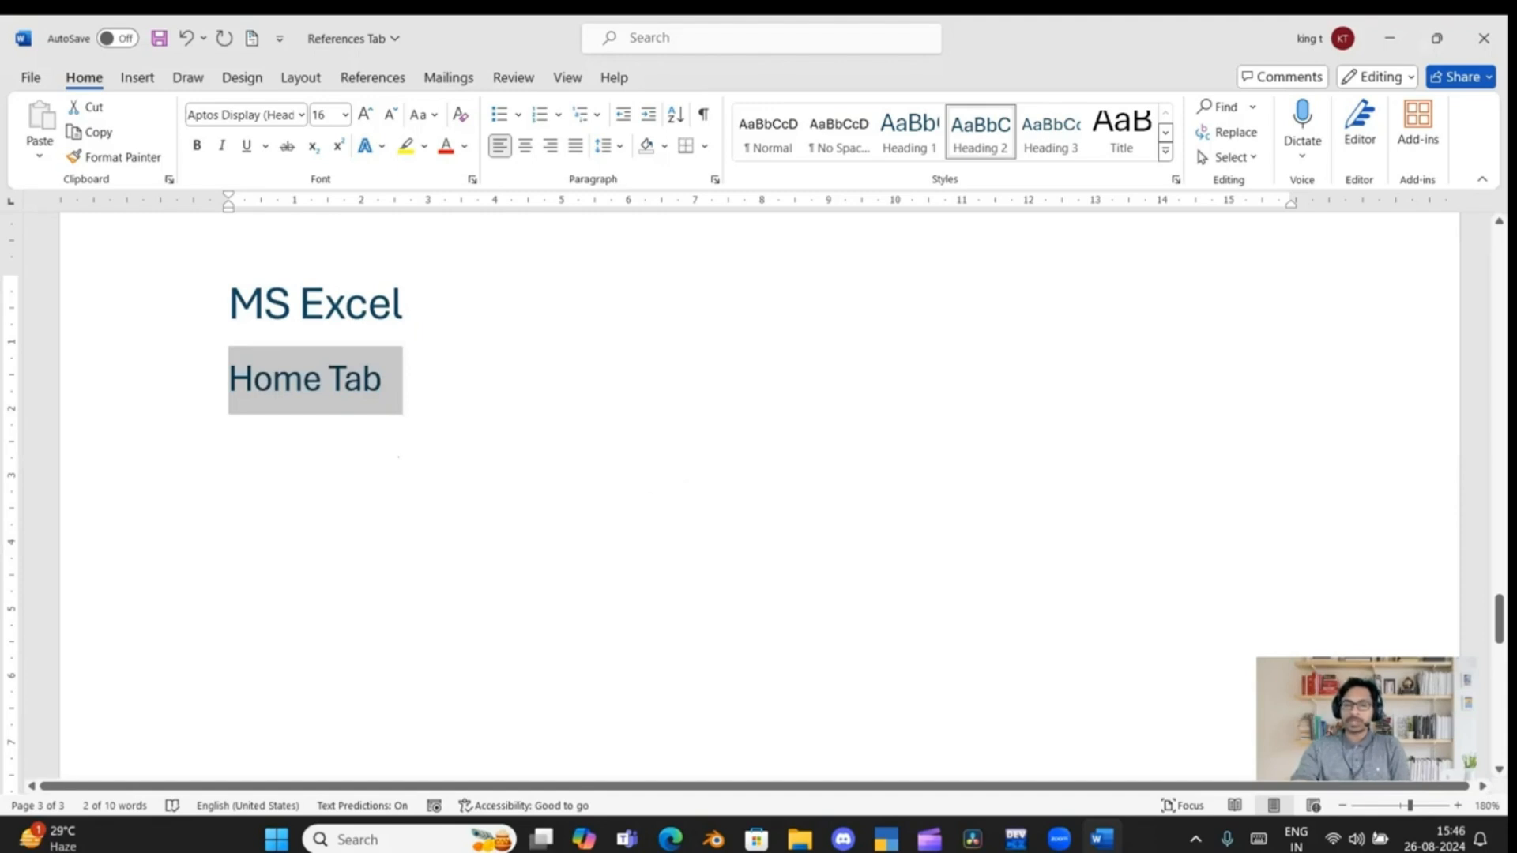
Insert a blank page before the "MS Office" heading and place the text cursor on that page
{"action": "scroll", "coordinate": [380, 452], "scroll_direction": "up", "scroll_amount": 10}
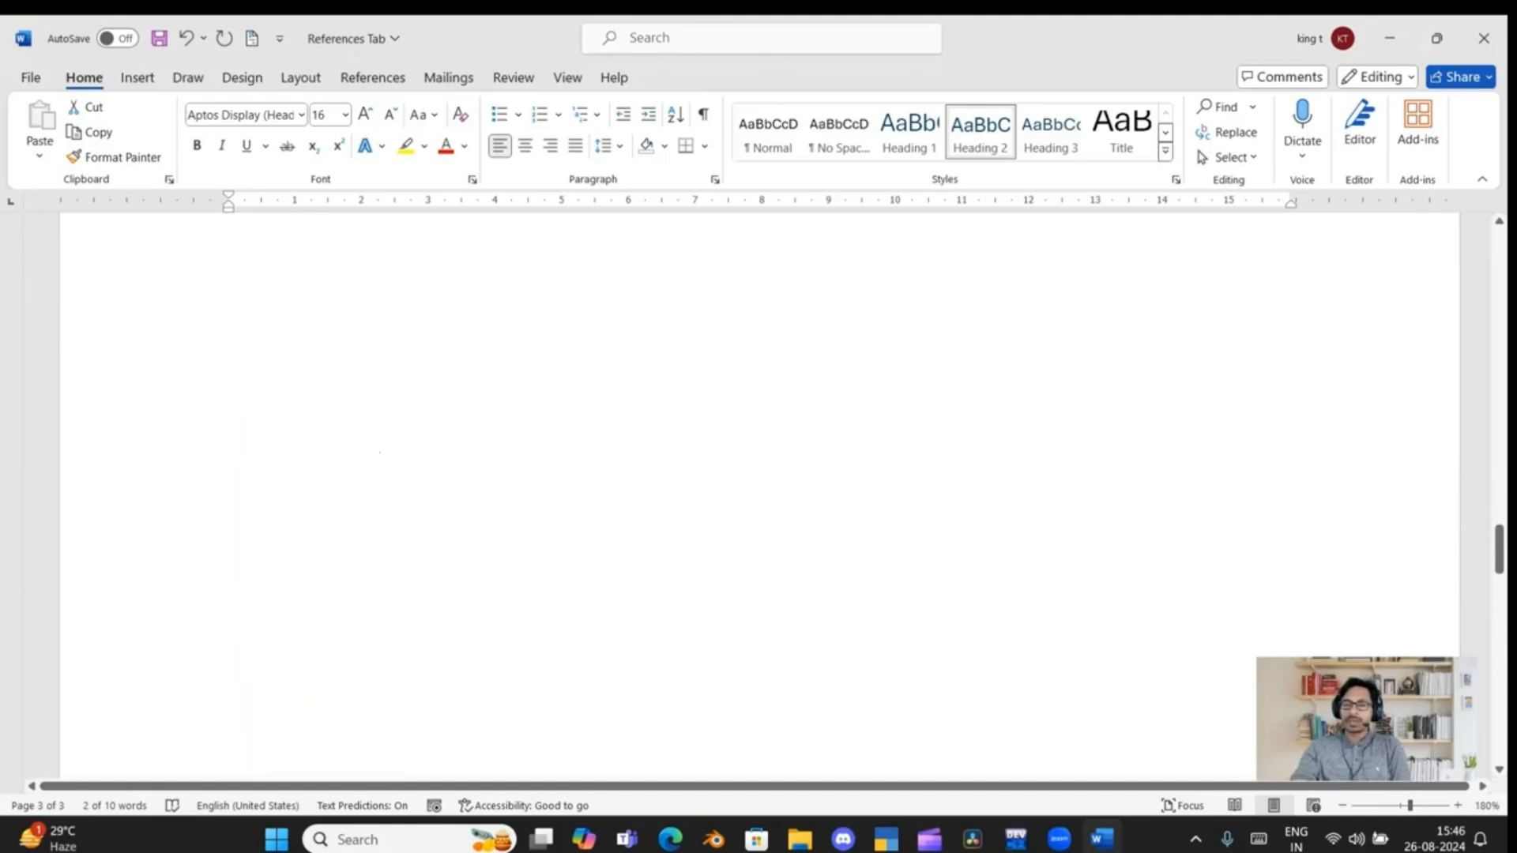
{"action": "scroll", "coordinate": [380, 452], "scroll_direction": "up", "scroll_amount": 10}
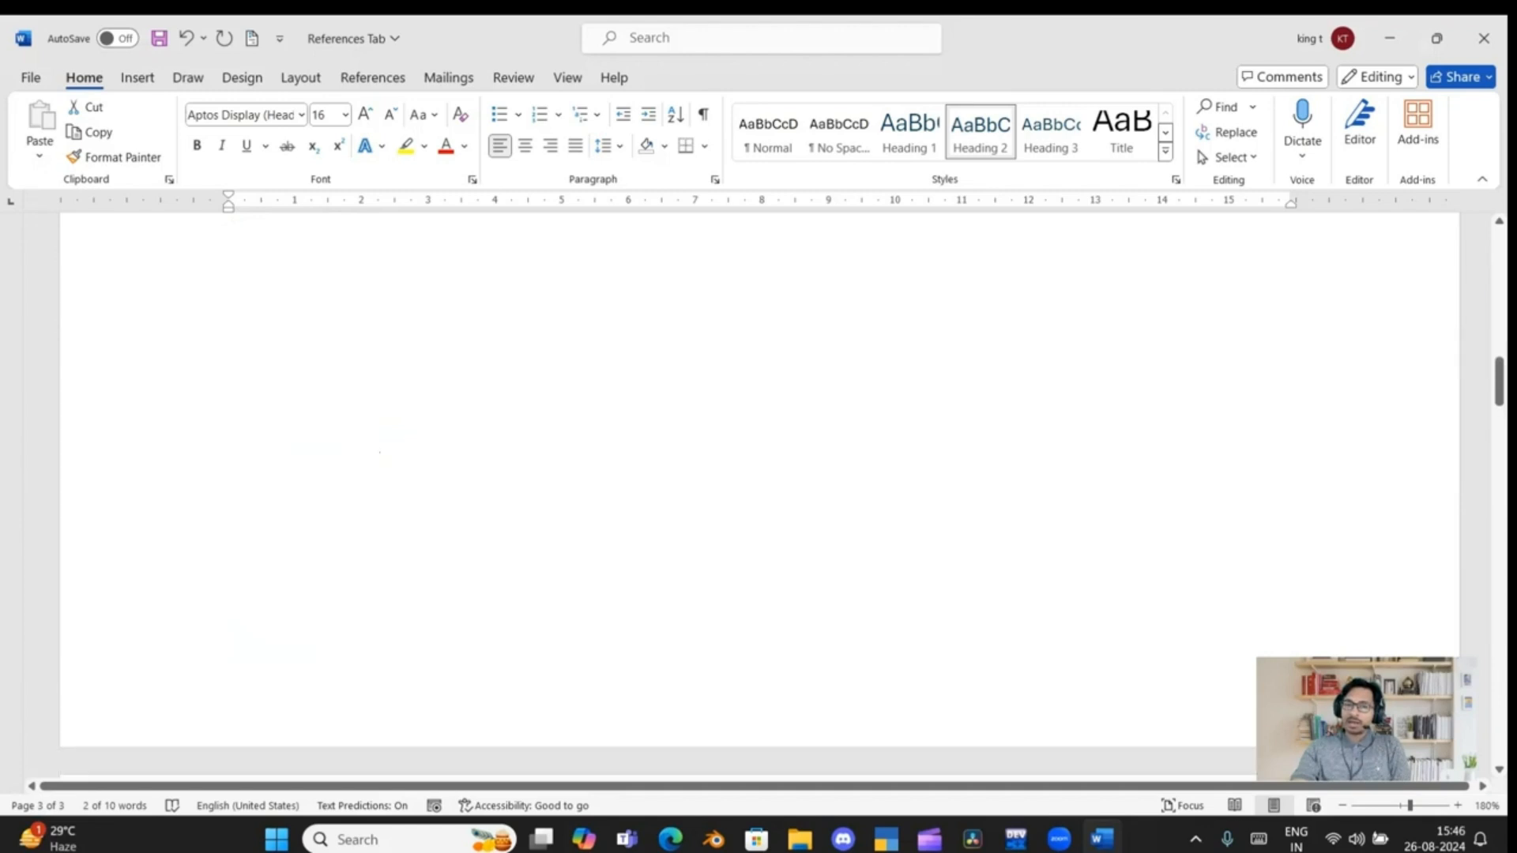
{"action": "scroll", "coordinate": [380, 451], "scroll_direction": "up", "scroll_amount": 5}
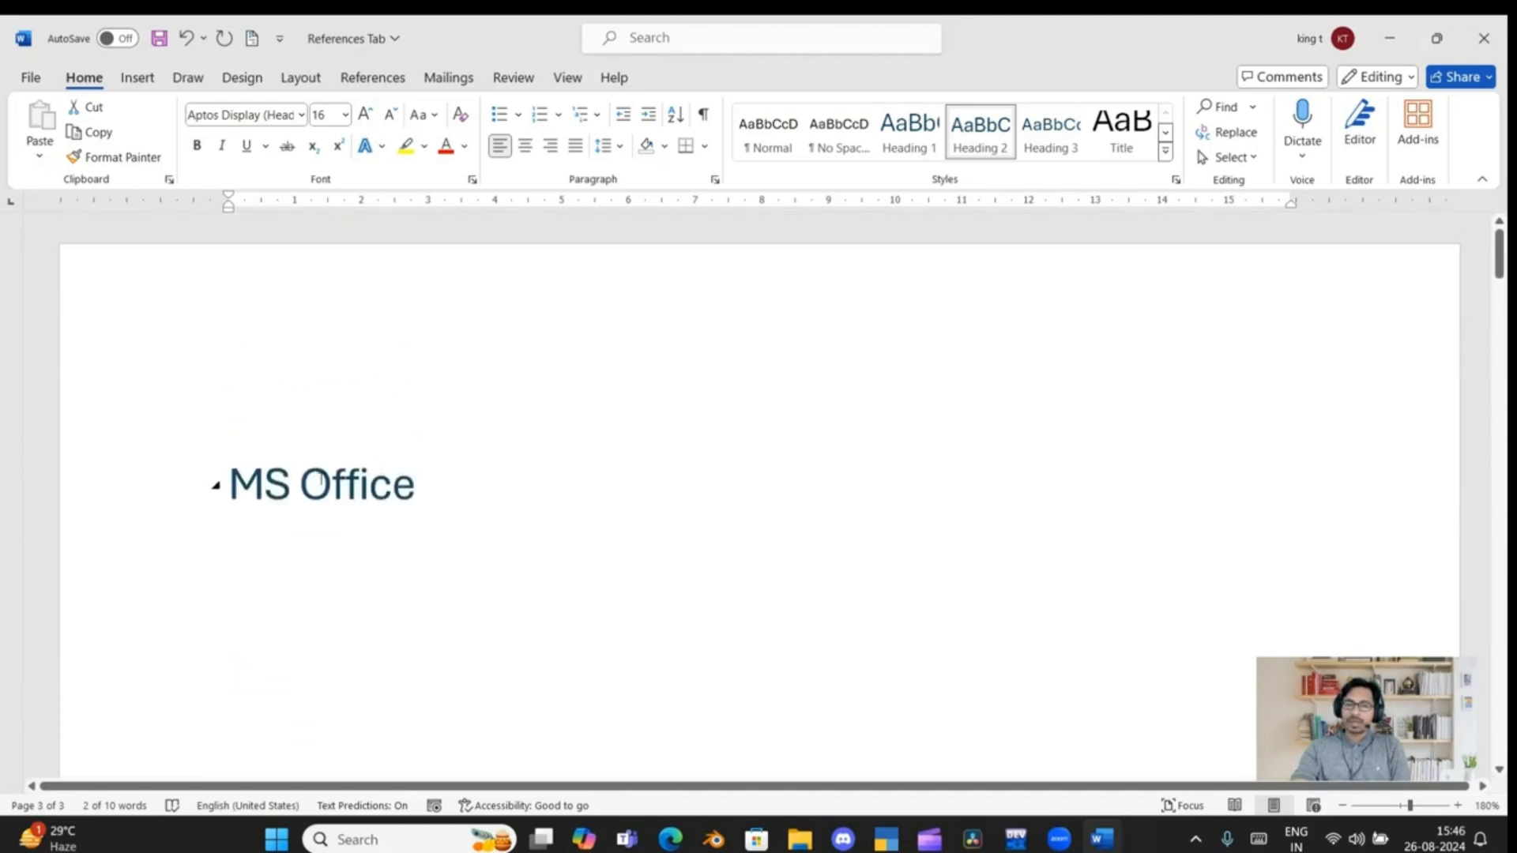
{"action": "left_click", "coordinate": [226, 480]}
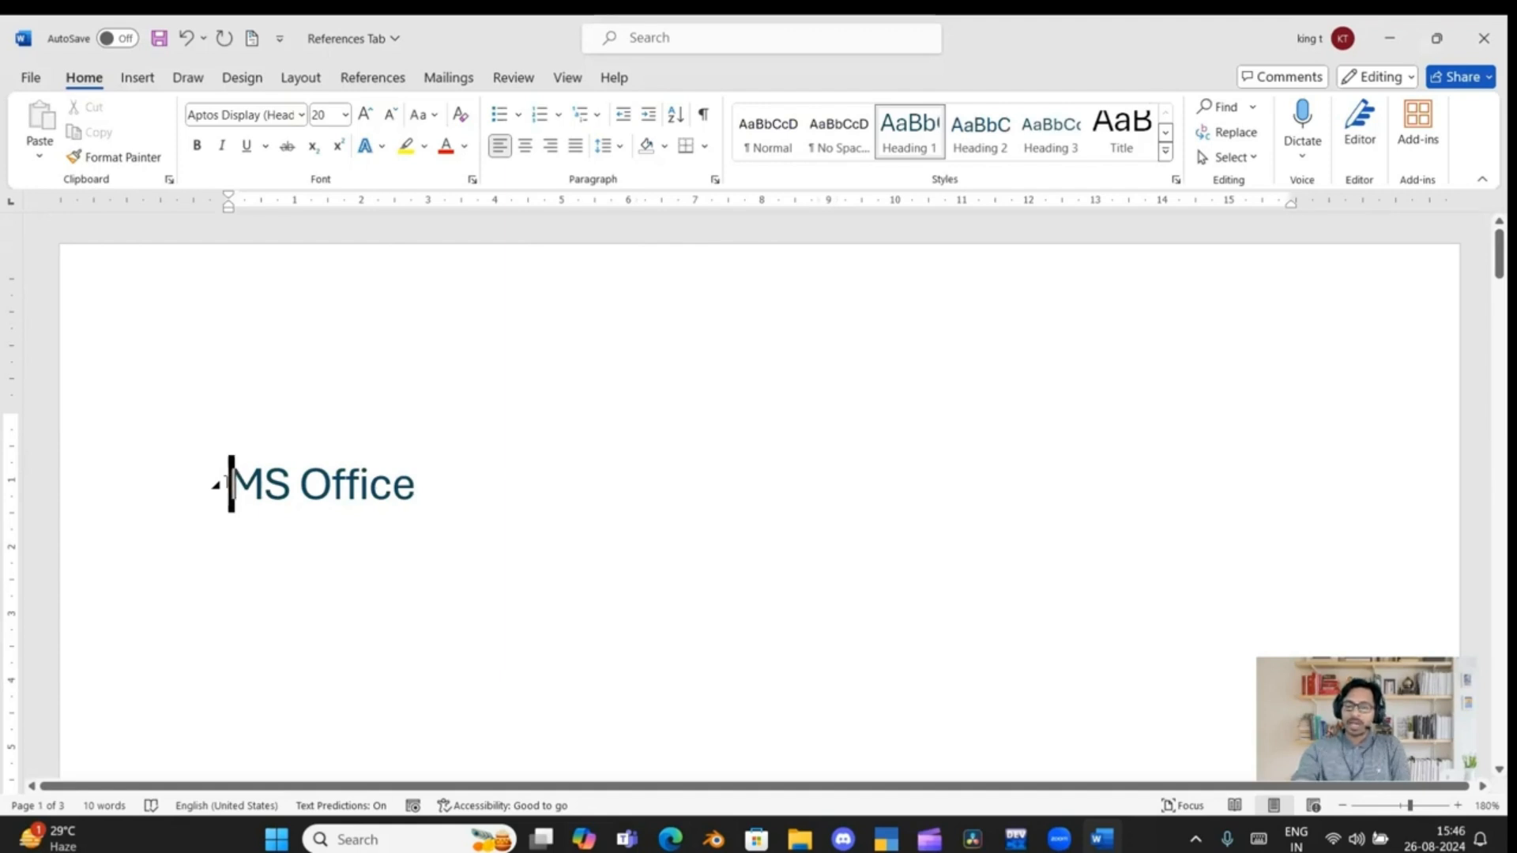
{"action": "scroll", "coordinate": [233, 486], "scroll_direction": "up", "scroll_amount": 3}
{"action": "scroll", "coordinate": [243, 492], "scroll_direction": "up", "scroll_amount": 15}
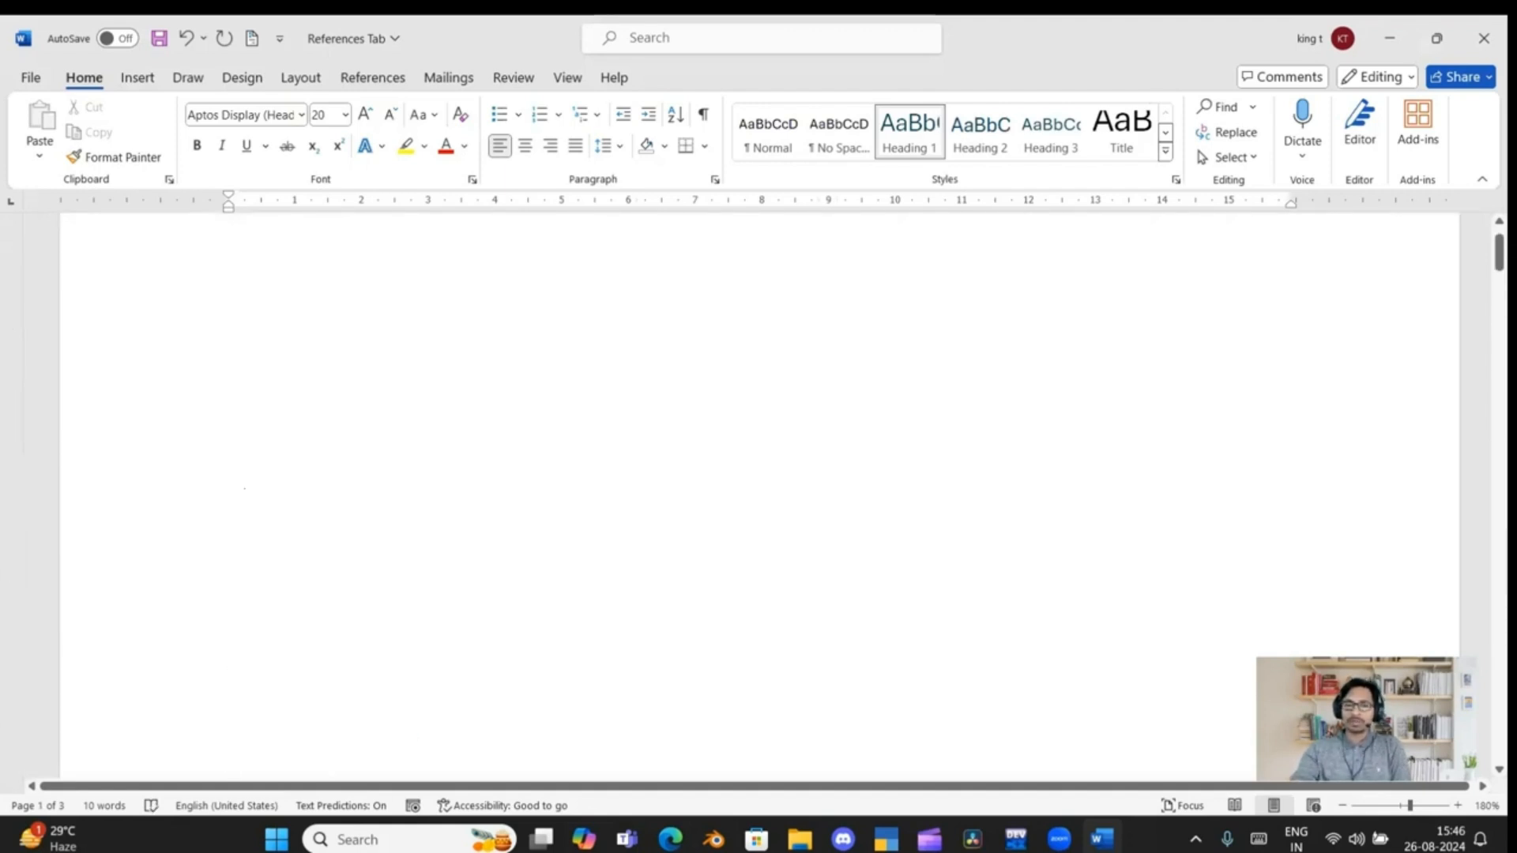
{"action": "left_click", "coordinate": [265, 416]}
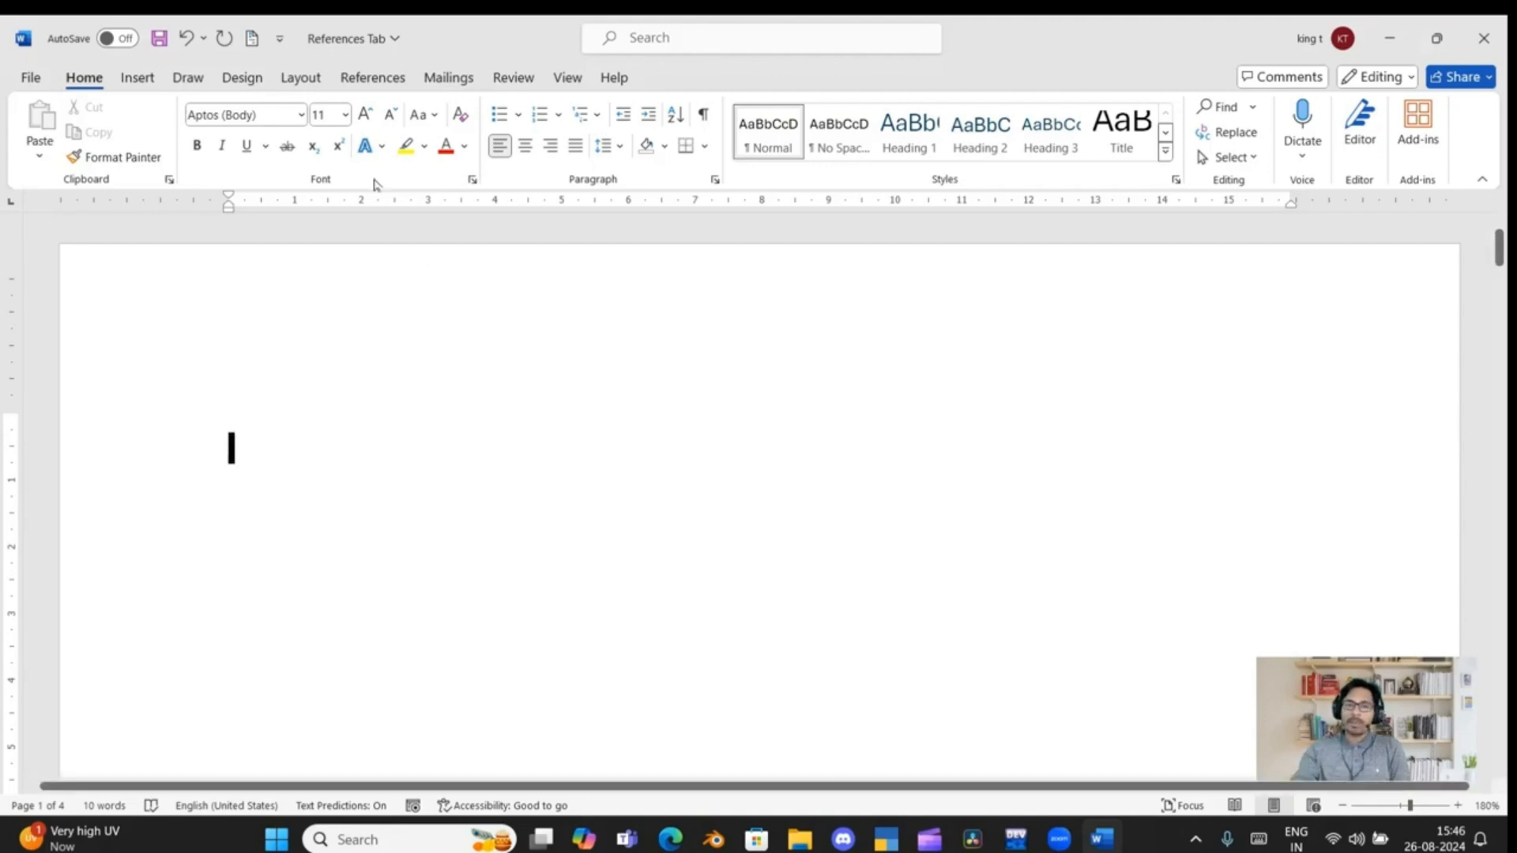
Insert a table of contents on the blank first page using the Automatic Table 1 format
{"action": "left_click", "coordinate": [372, 77]}
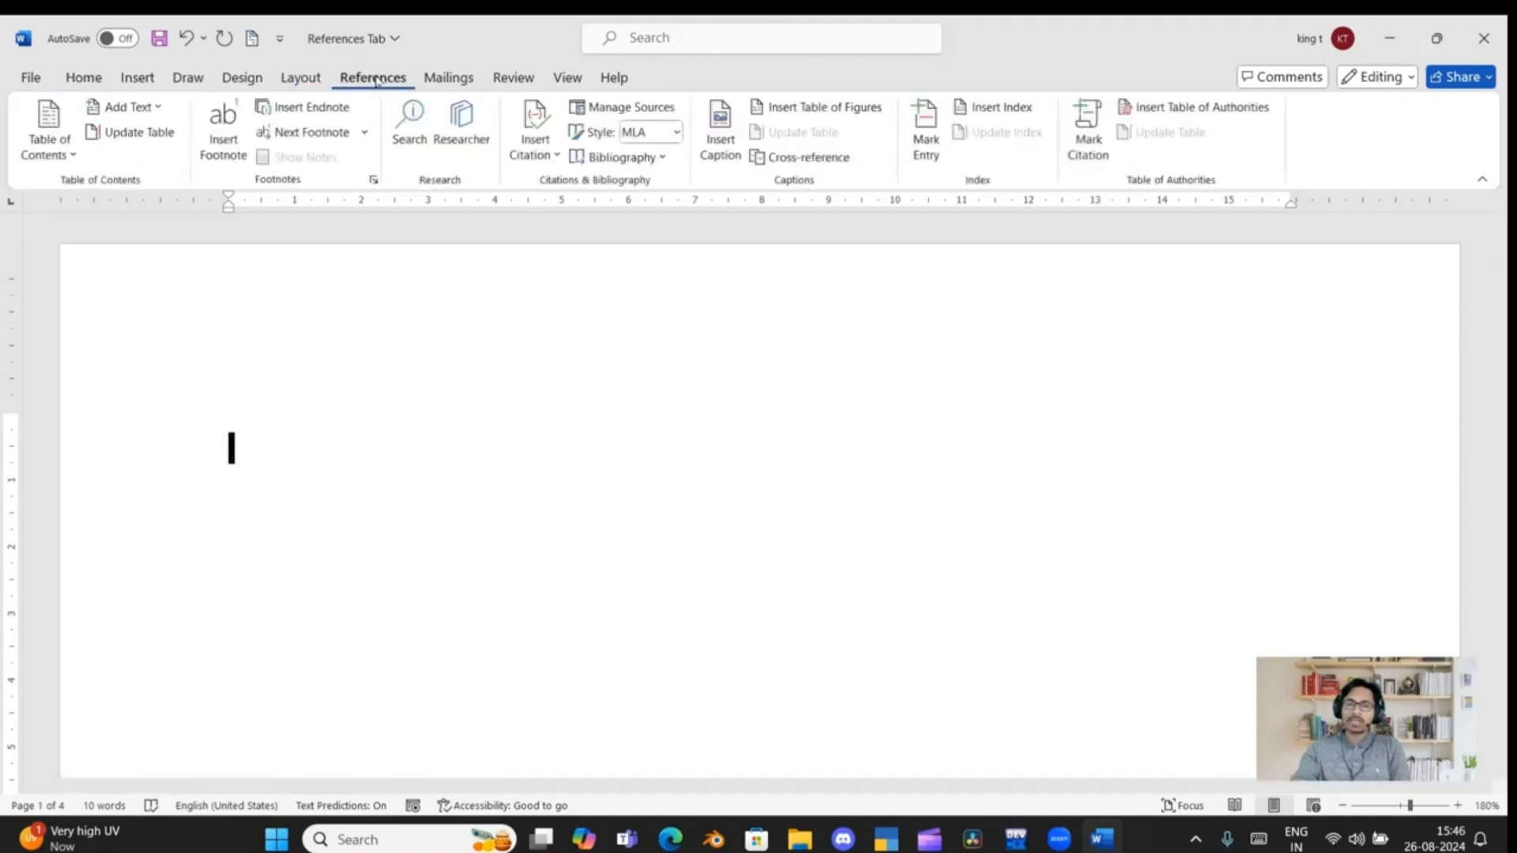
{"action": "left_click", "coordinate": [60, 150]}
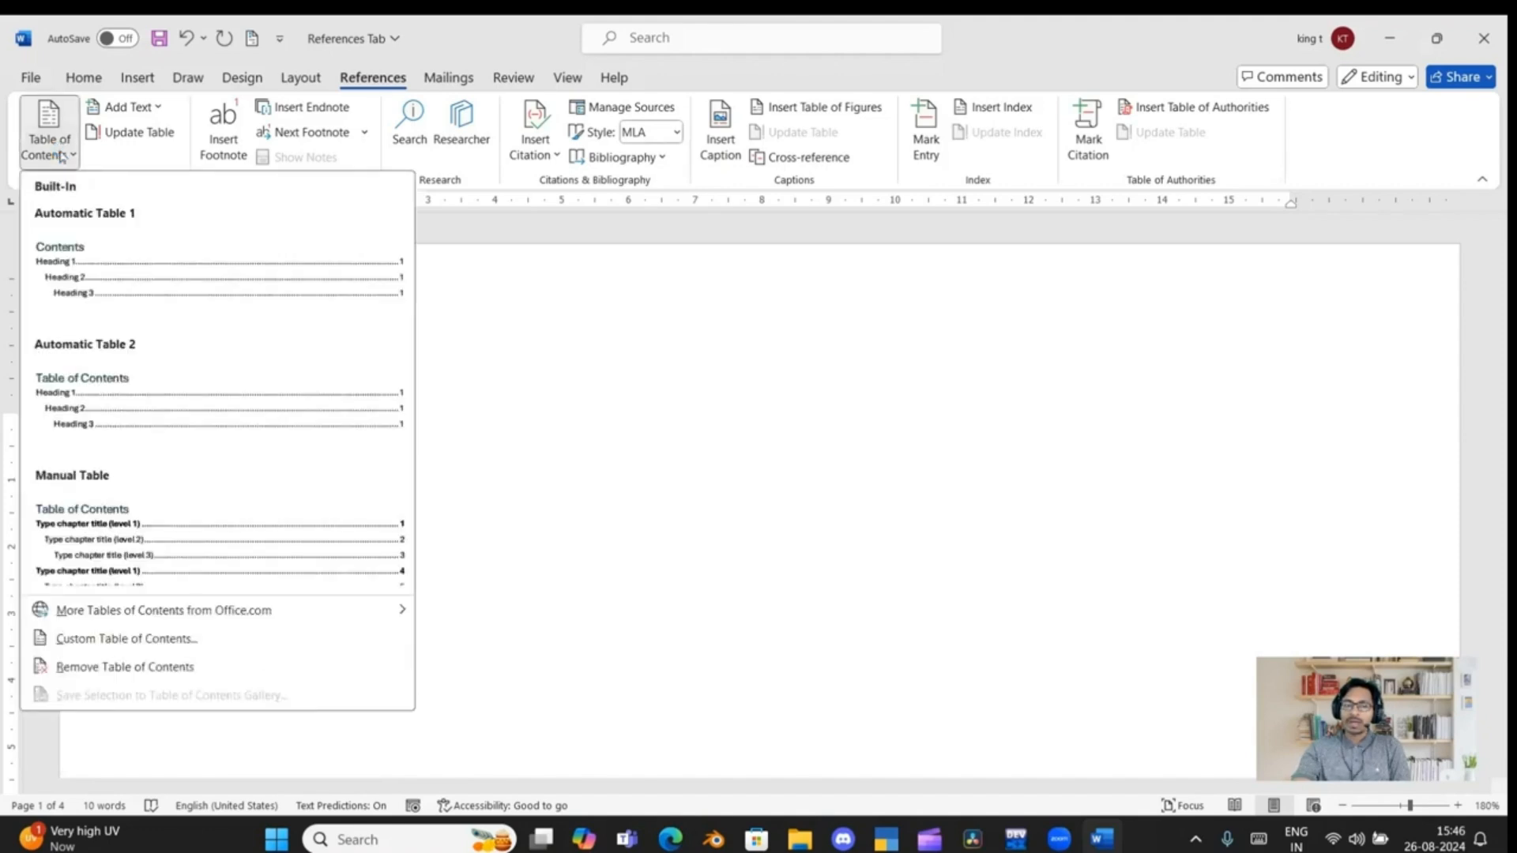
{"action": "left_click", "coordinate": [92, 275]}
{"action": "scroll", "coordinate": [278, 413], "scroll_direction": "up", "scroll_amount": 5}
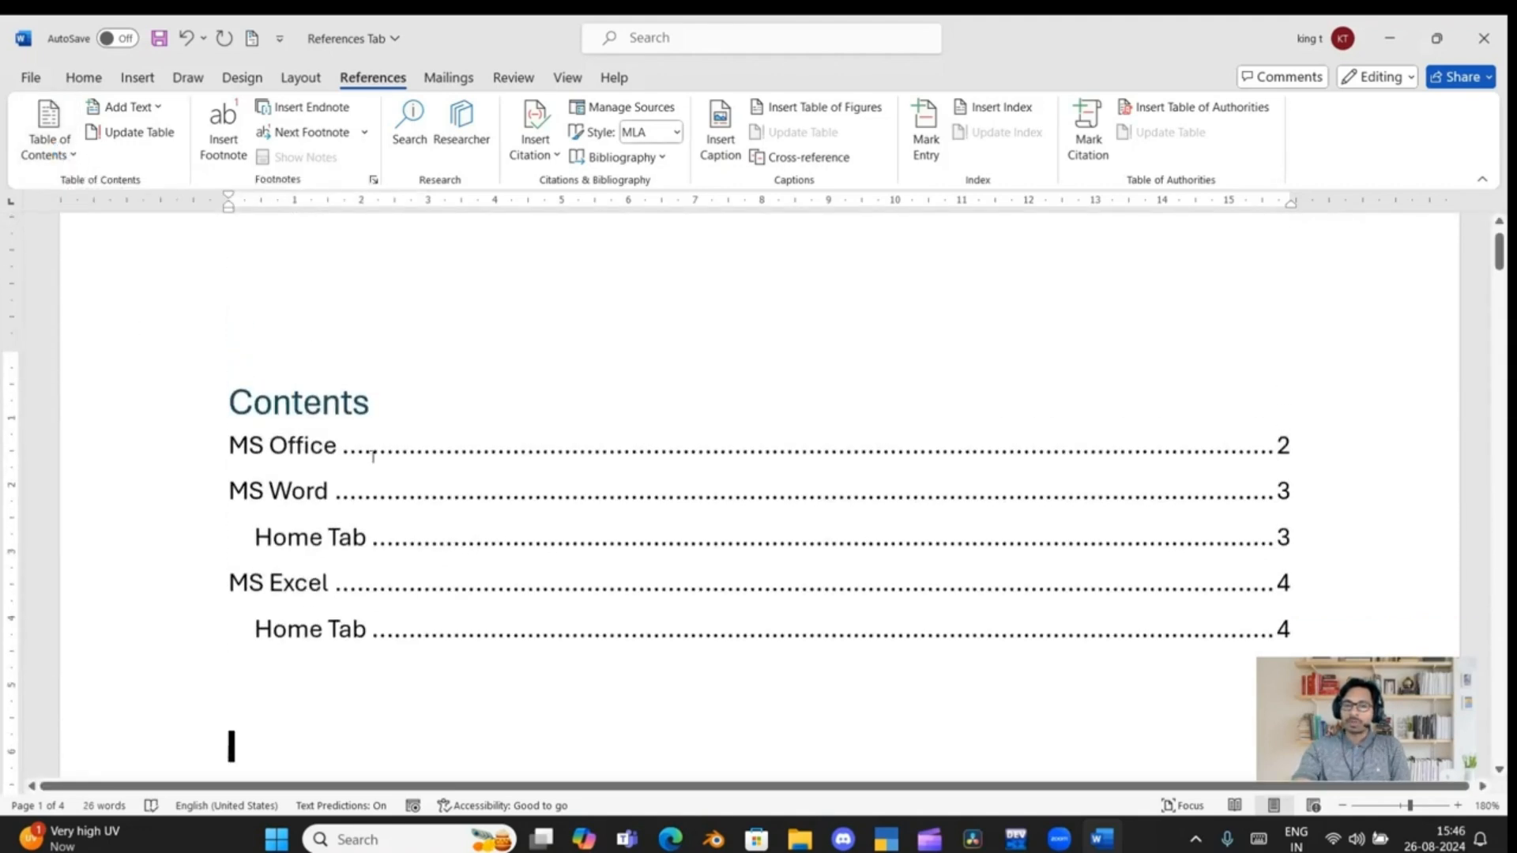
Insert a page break before the "Home Tab" subheading under "MS Word" so it starts on its own page
{"action": "scroll", "coordinate": [373, 456], "scroll_direction": "down", "scroll_amount": 2}
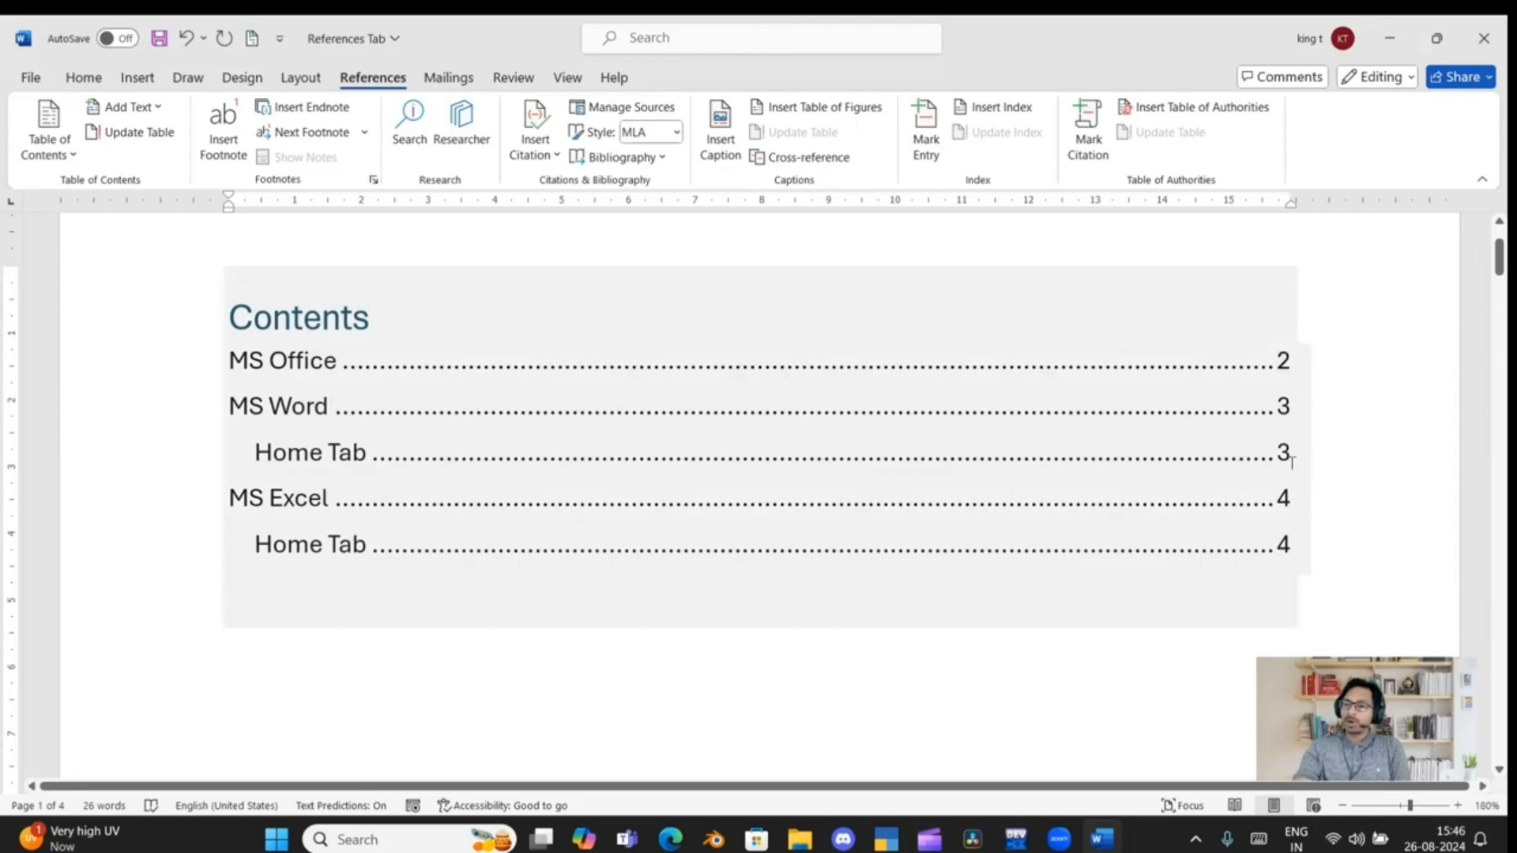
{"action": "scroll", "coordinate": [657, 589], "scroll_direction": "down", "scroll_amount": 15}
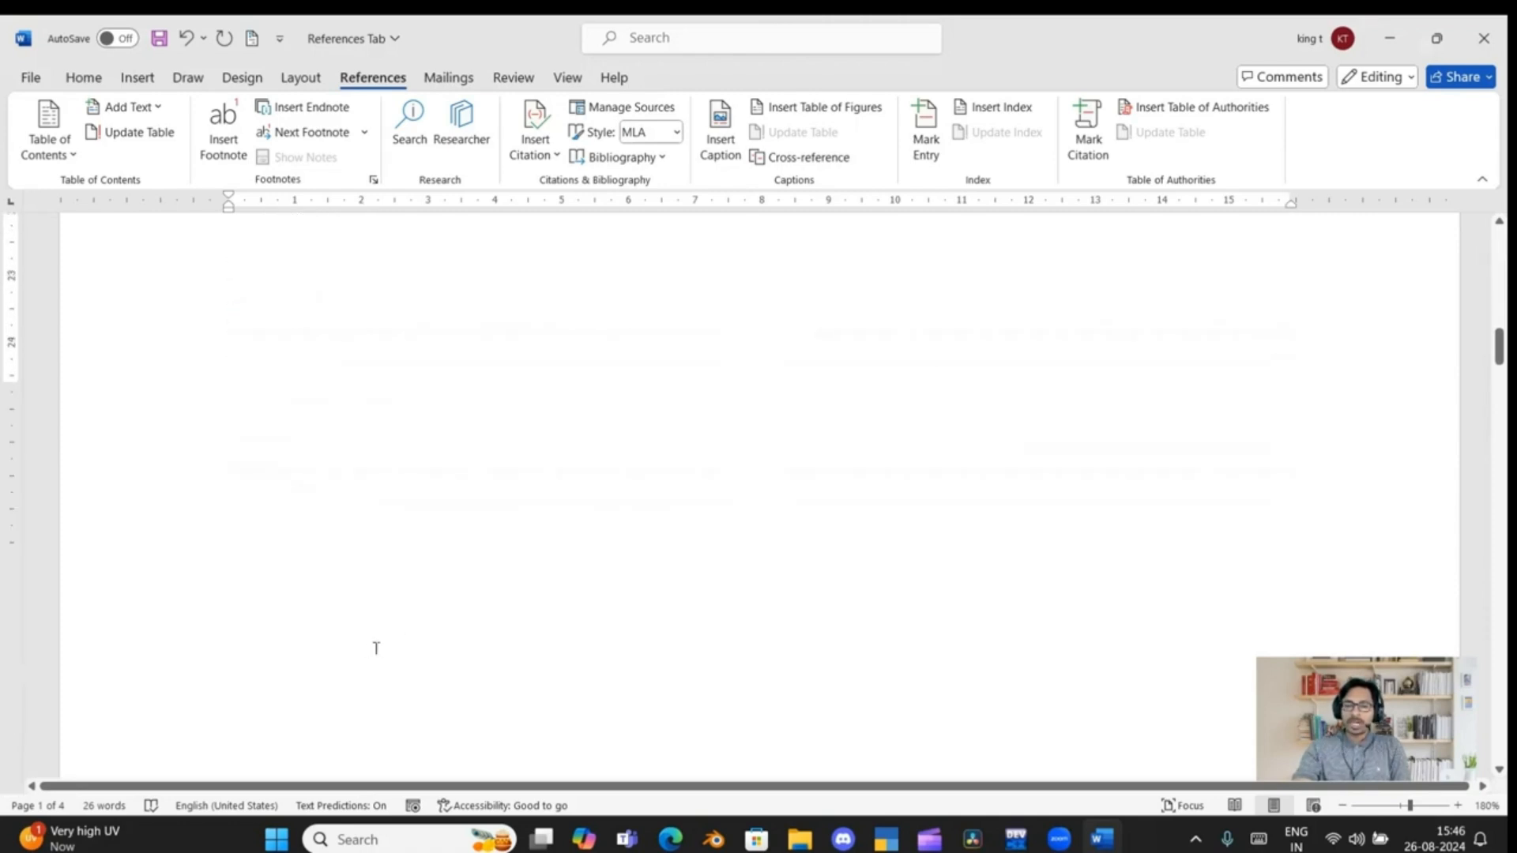
{"action": "scroll", "coordinate": [376, 648], "scroll_direction": "down", "scroll_amount": 15}
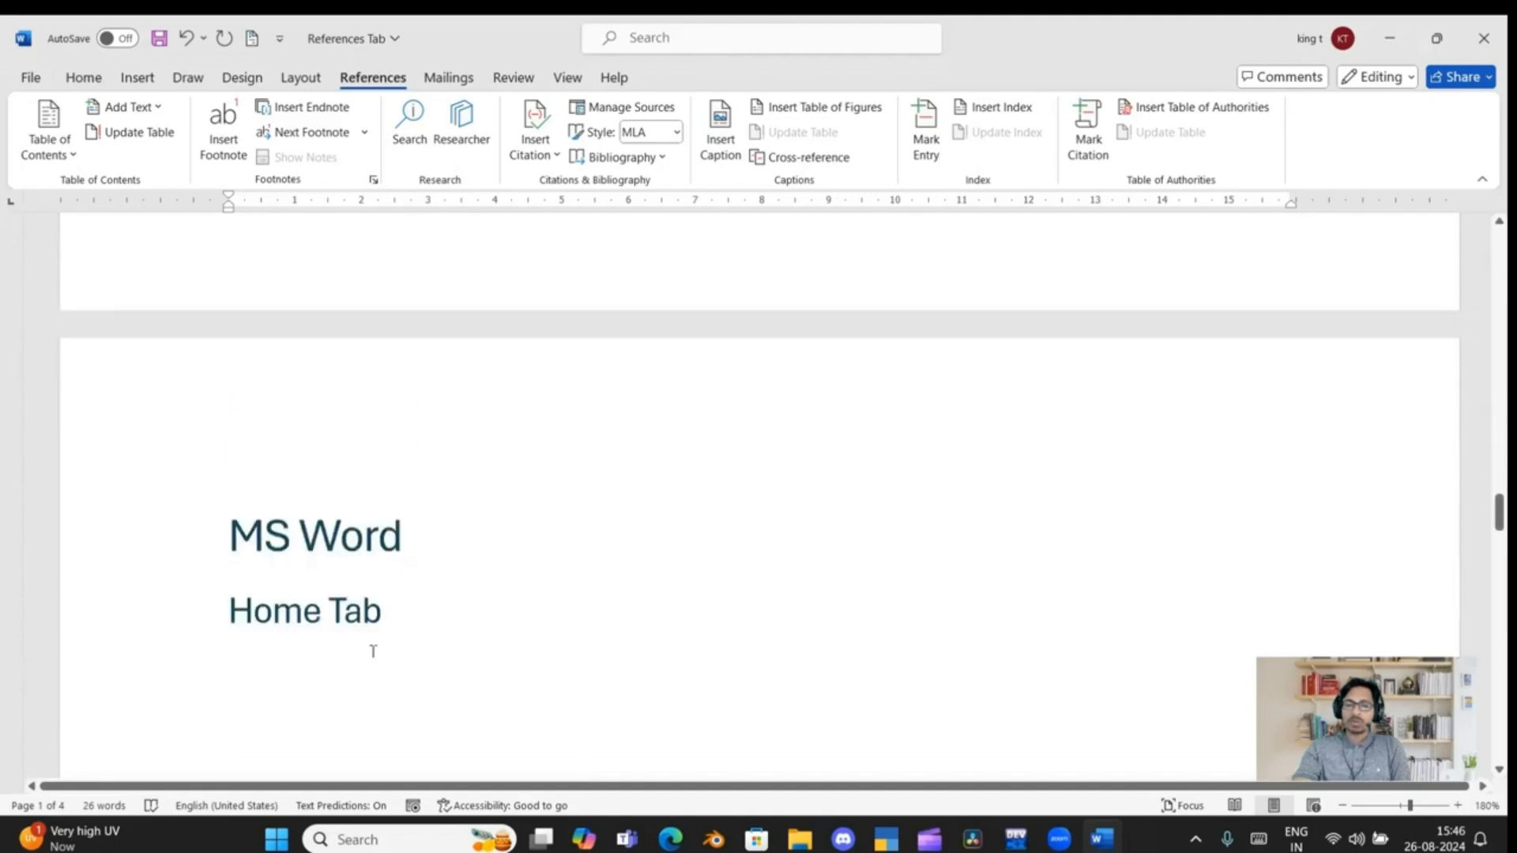
{"action": "left_click", "coordinate": [229, 484]}
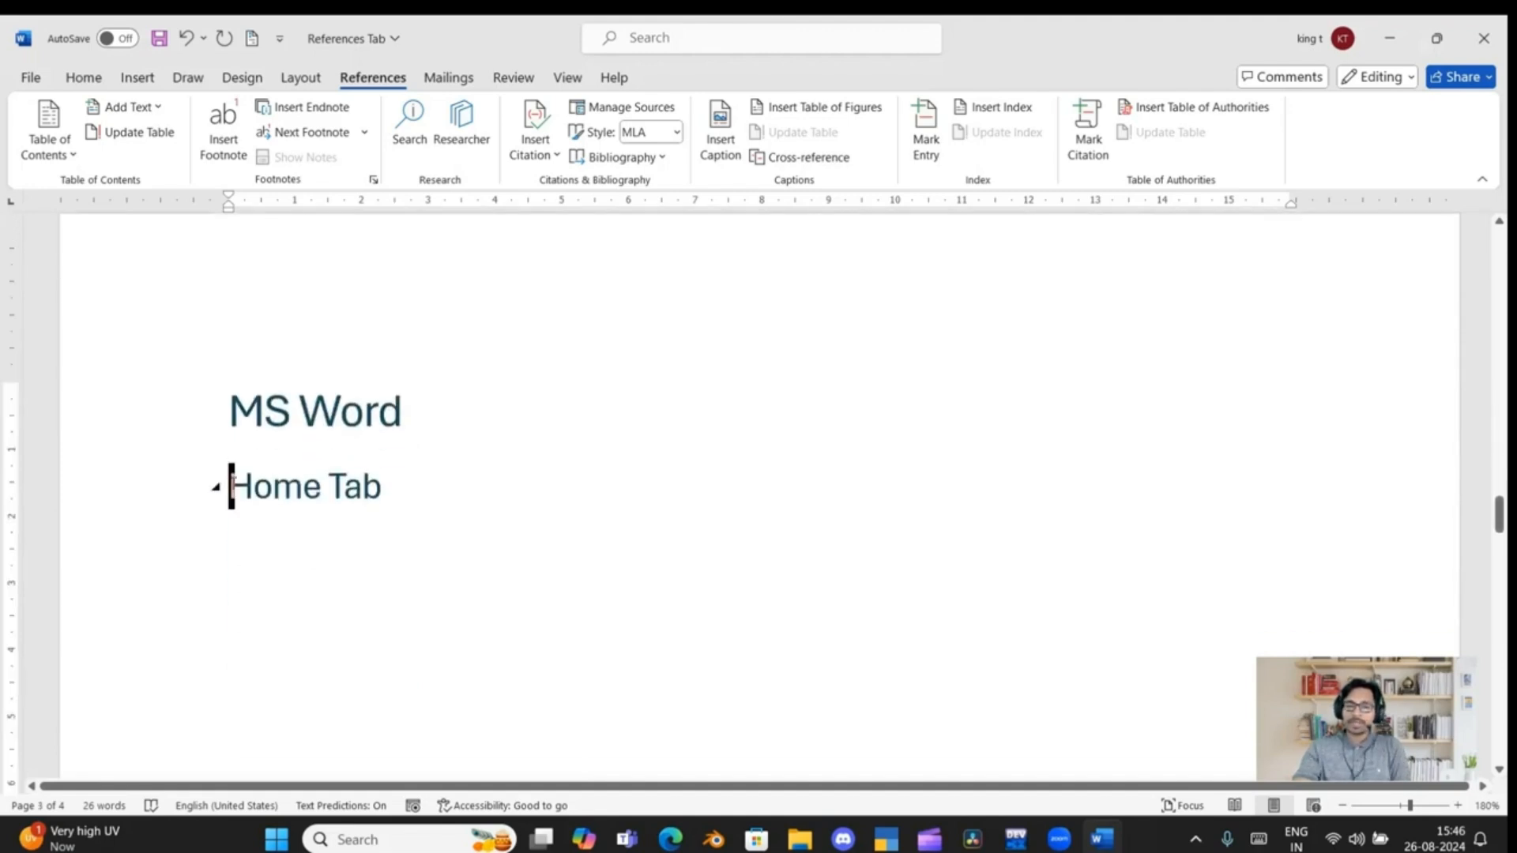
{"action": "key", "text": "ctrl+Return"}
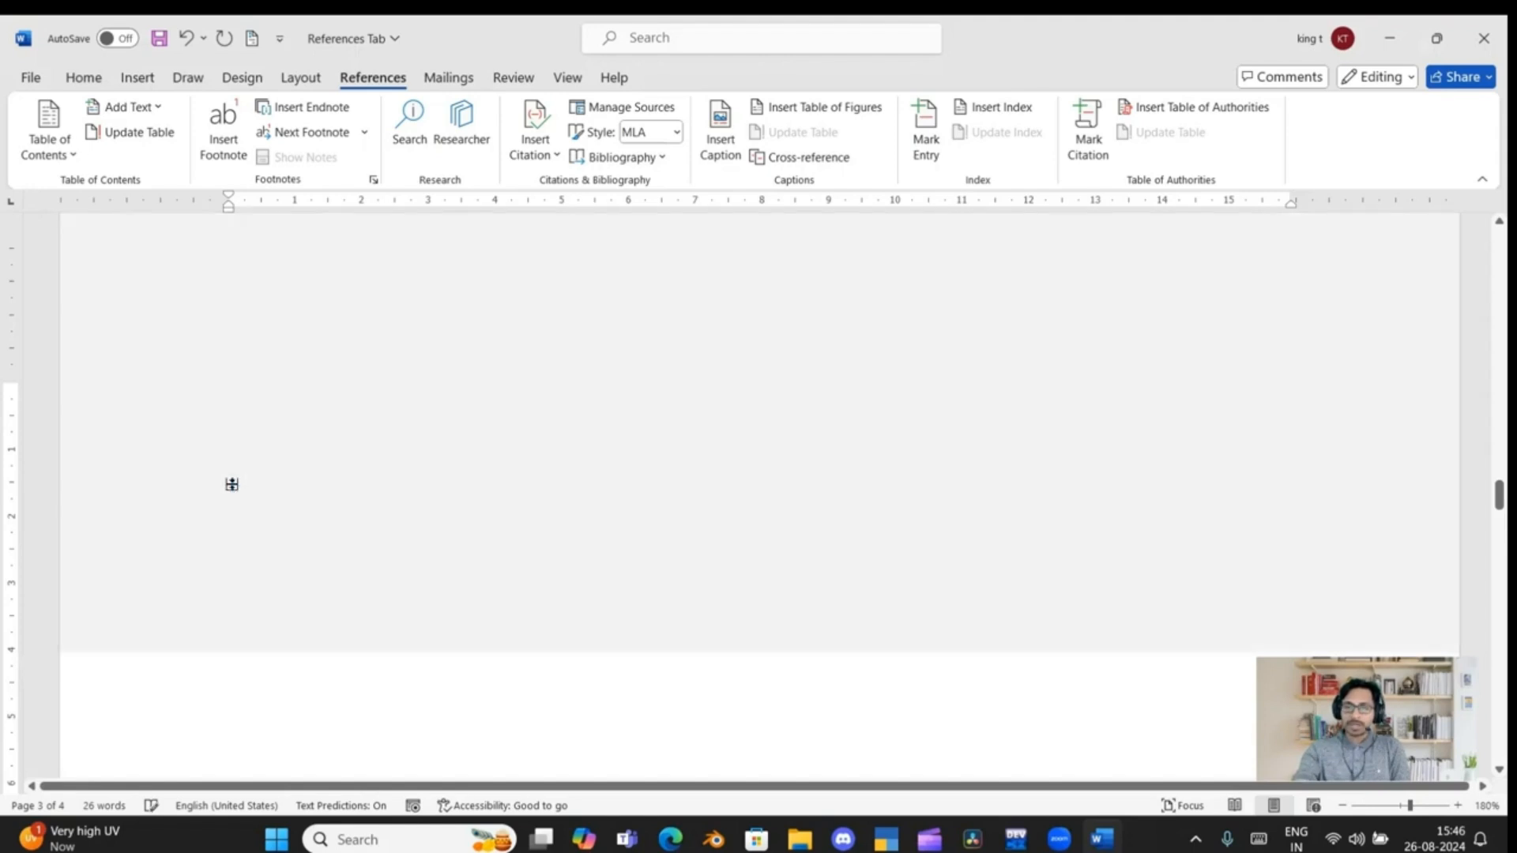
{"action": "scroll", "coordinate": [328, 585], "scroll_direction": "up", "scroll_amount": 5}
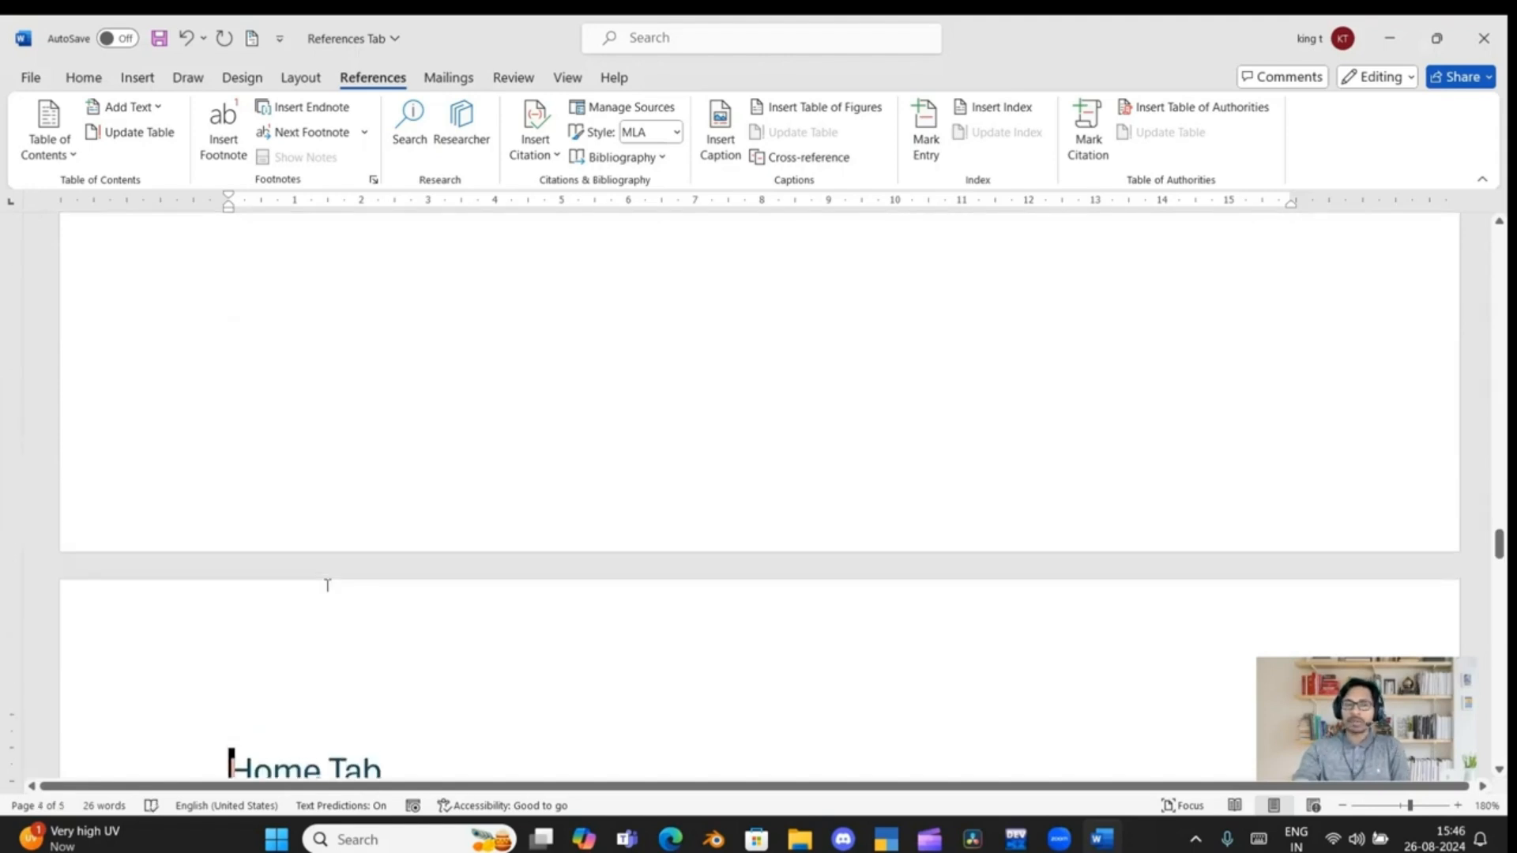
{"action": "scroll", "coordinate": [337, 506], "scroll_direction": "up", "scroll_amount": 10}
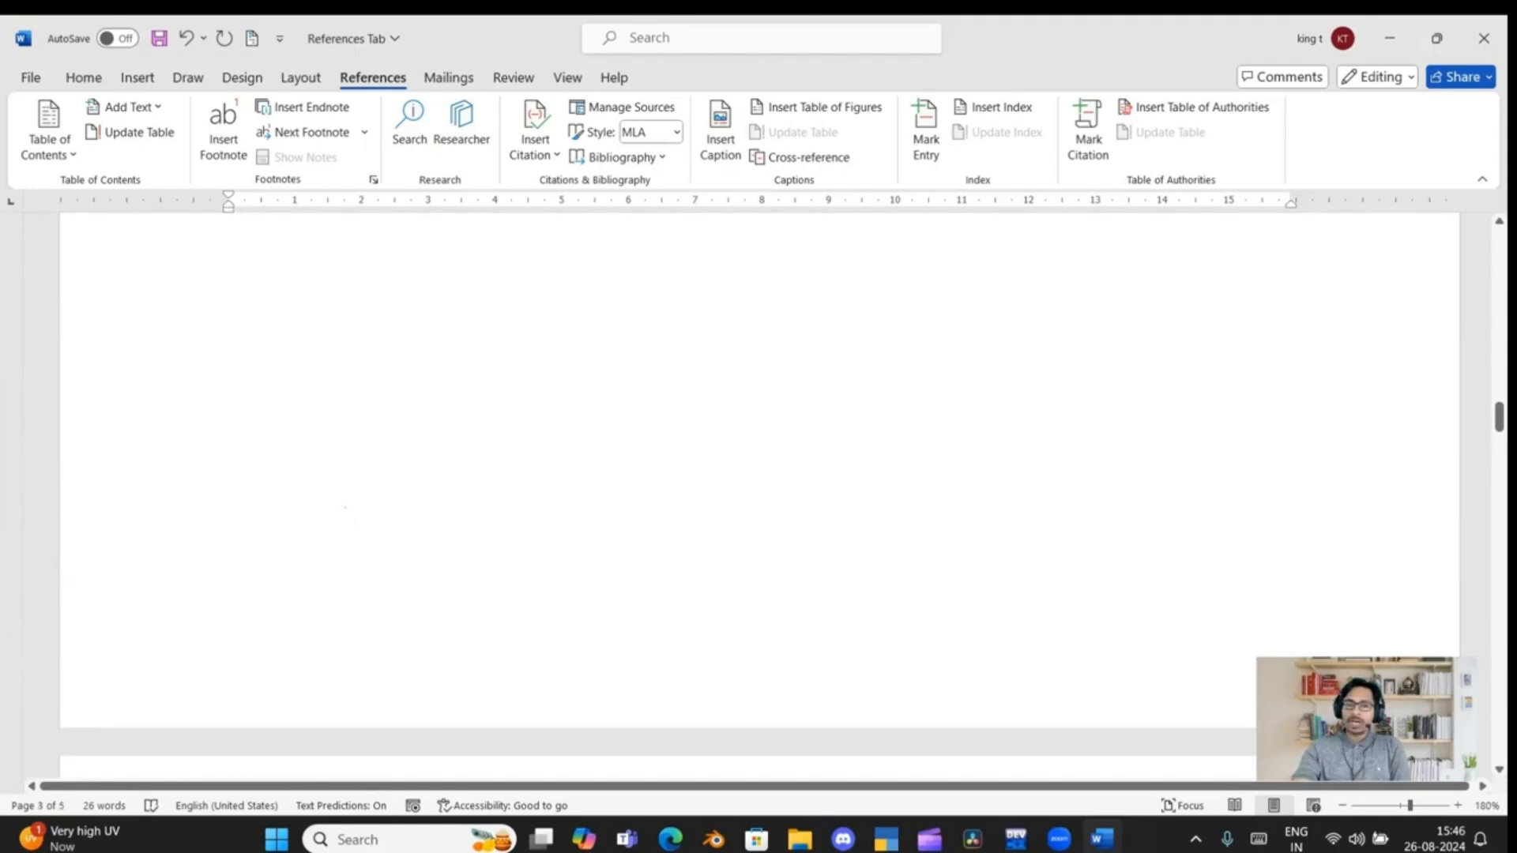
Insert a page break before the "Home Tab" subheading under "MS Excel" so it starts on its own page
{"action": "scroll", "coordinate": [336, 506], "scroll_direction": "up", "scroll_amount": 5}
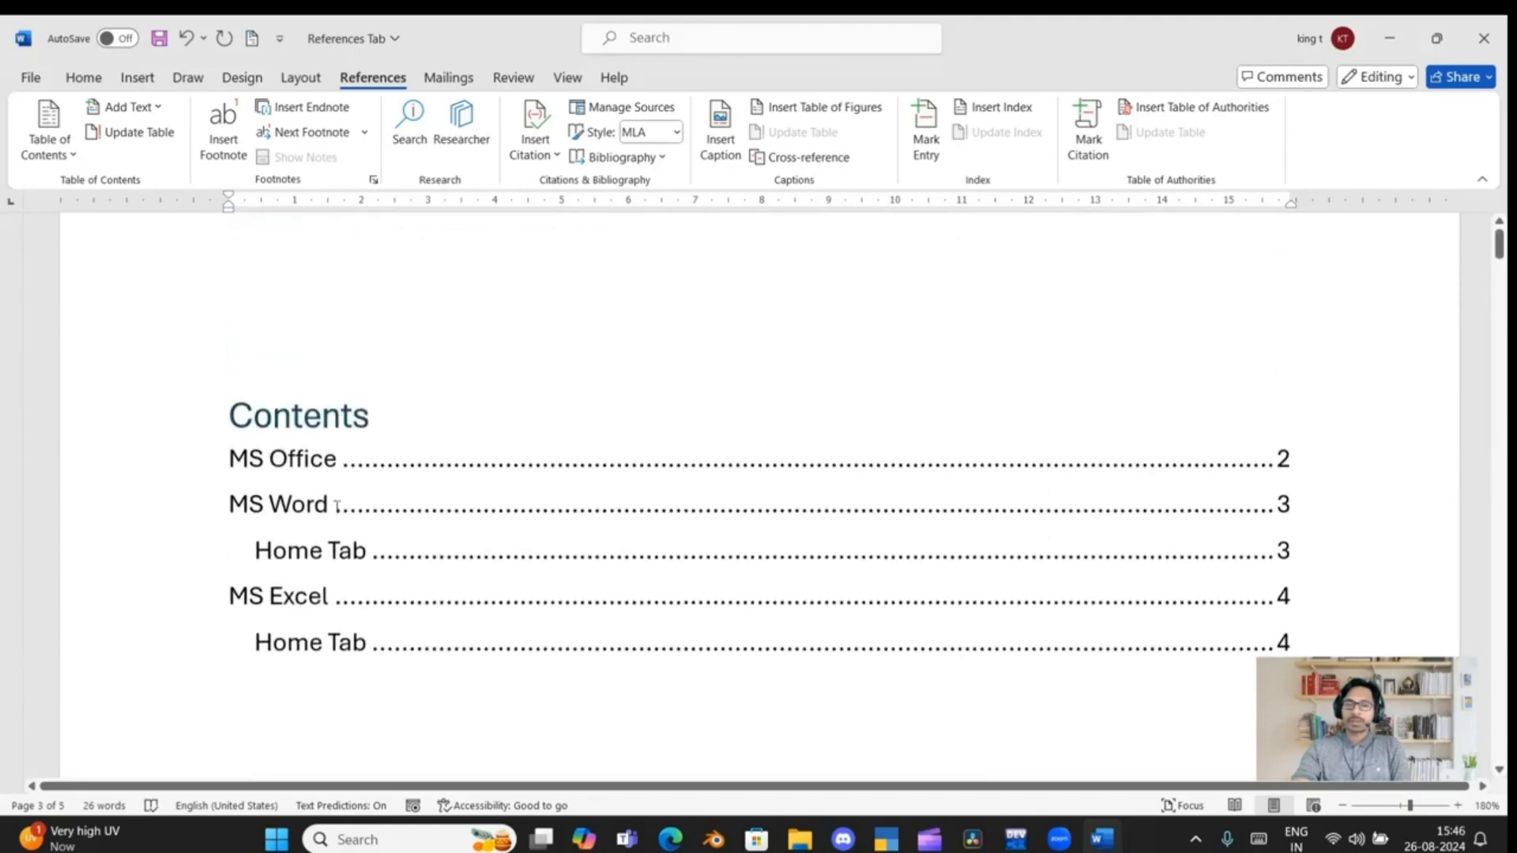
{"action": "scroll", "coordinate": [316, 585], "scroll_direction": "down", "scroll_amount": 2}
{"action": "scroll", "coordinate": [319, 525], "scroll_direction": "down", "scroll_amount": 10}
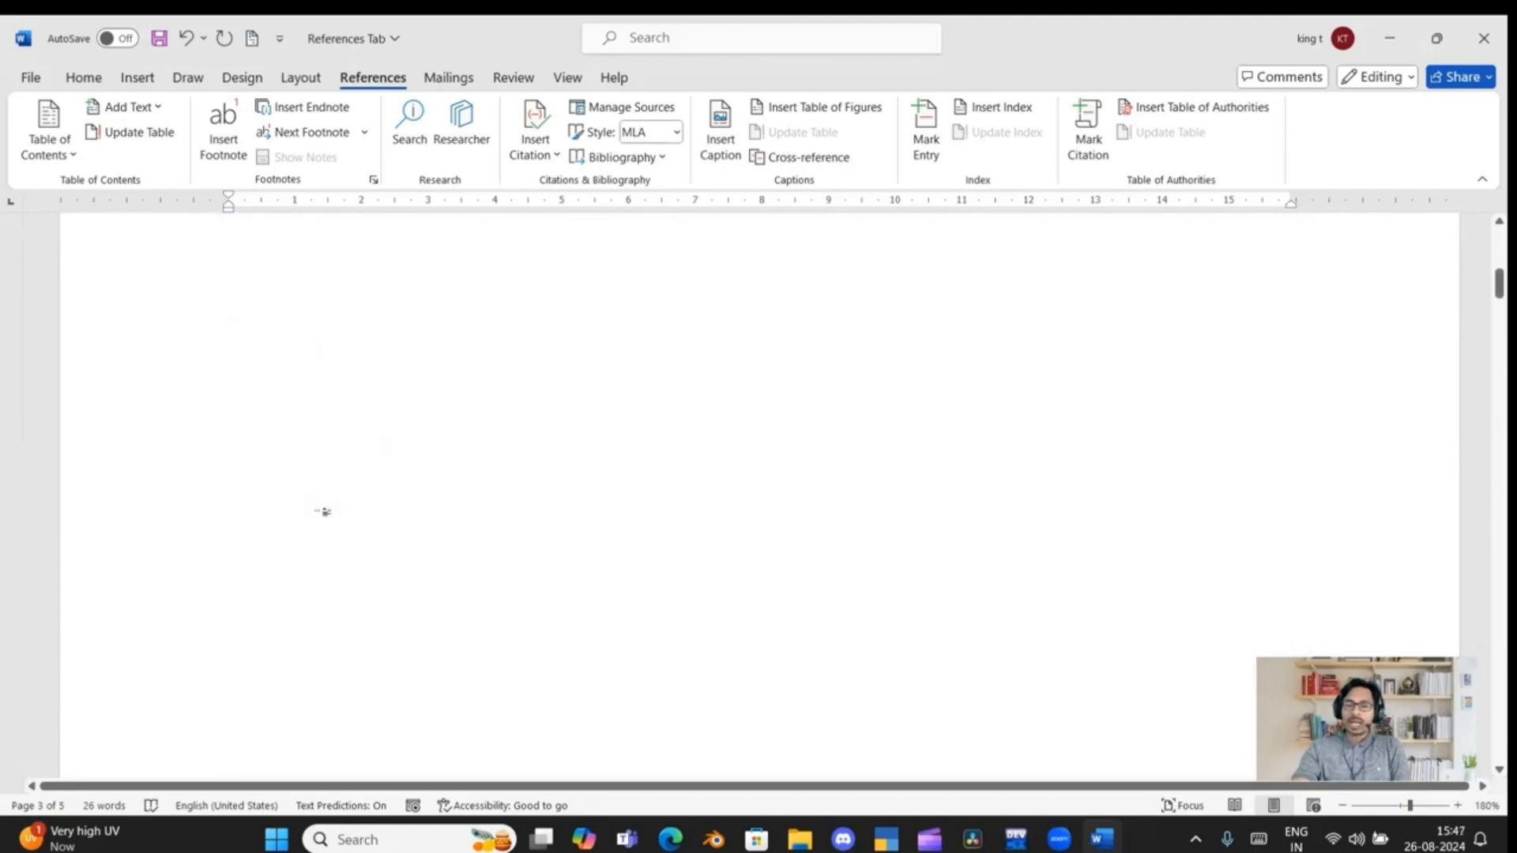
{"action": "scroll", "coordinate": [324, 522], "scroll_direction": "down", "scroll_amount": 15}
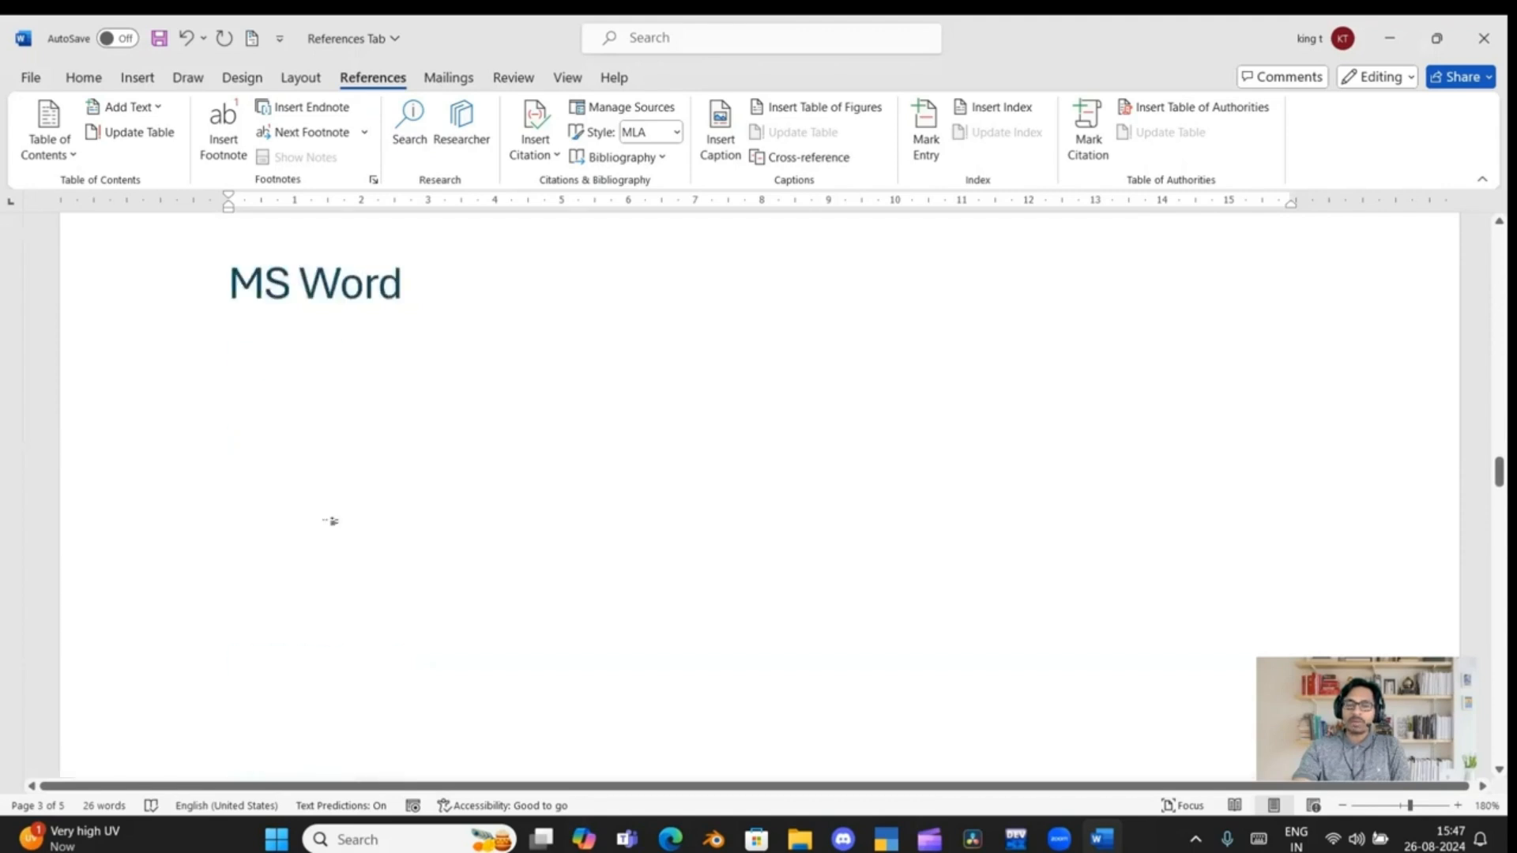
{"action": "scroll", "coordinate": [289, 546], "scroll_direction": "down", "scroll_amount": 10}
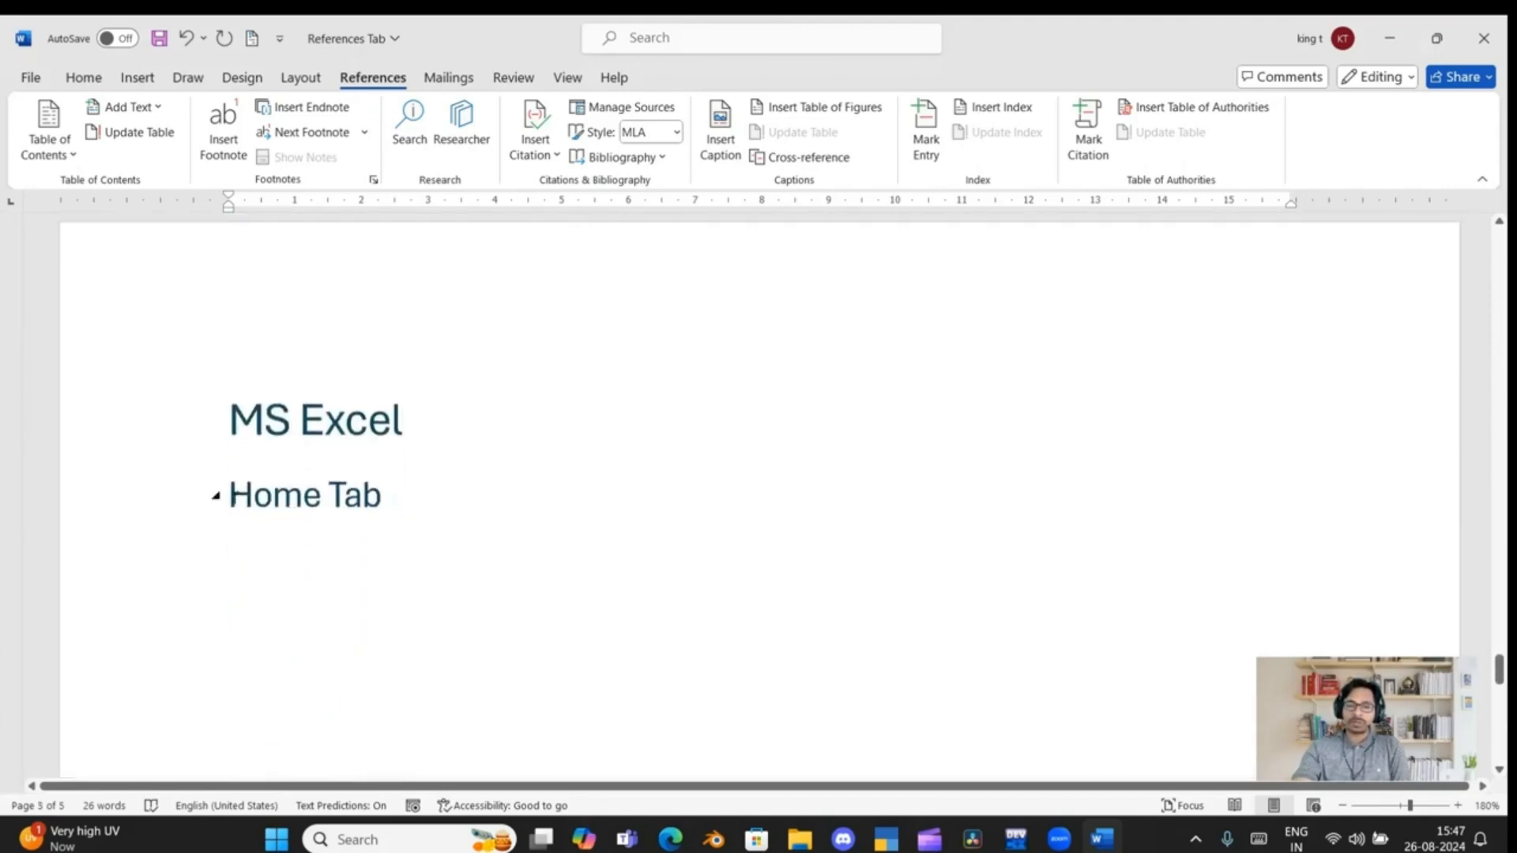
{"action": "left_click", "coordinate": [231, 495]}
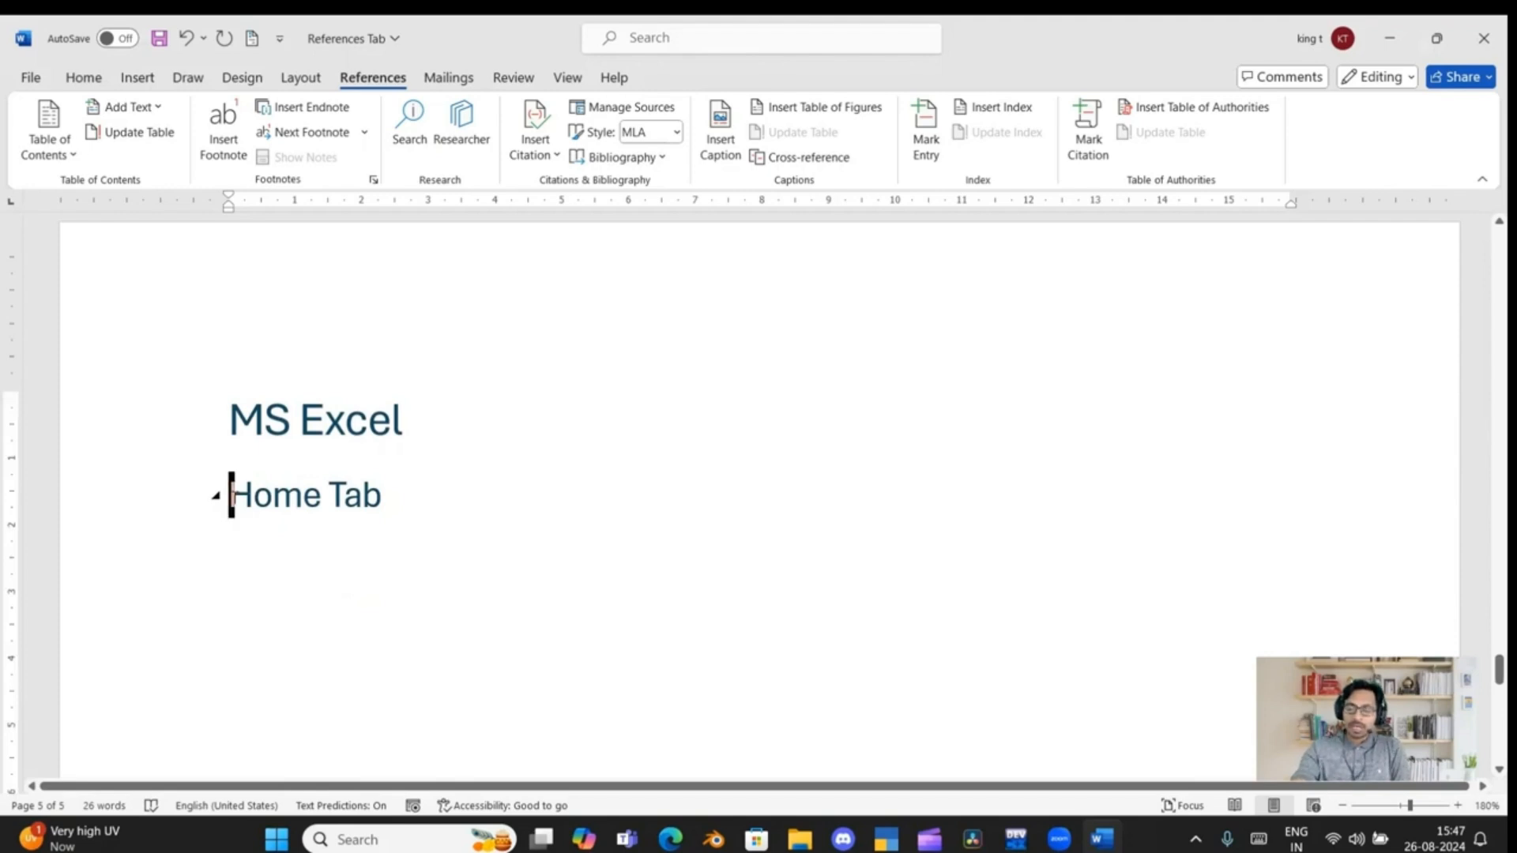
{"action": "key", "text": "ctrl+Return"}
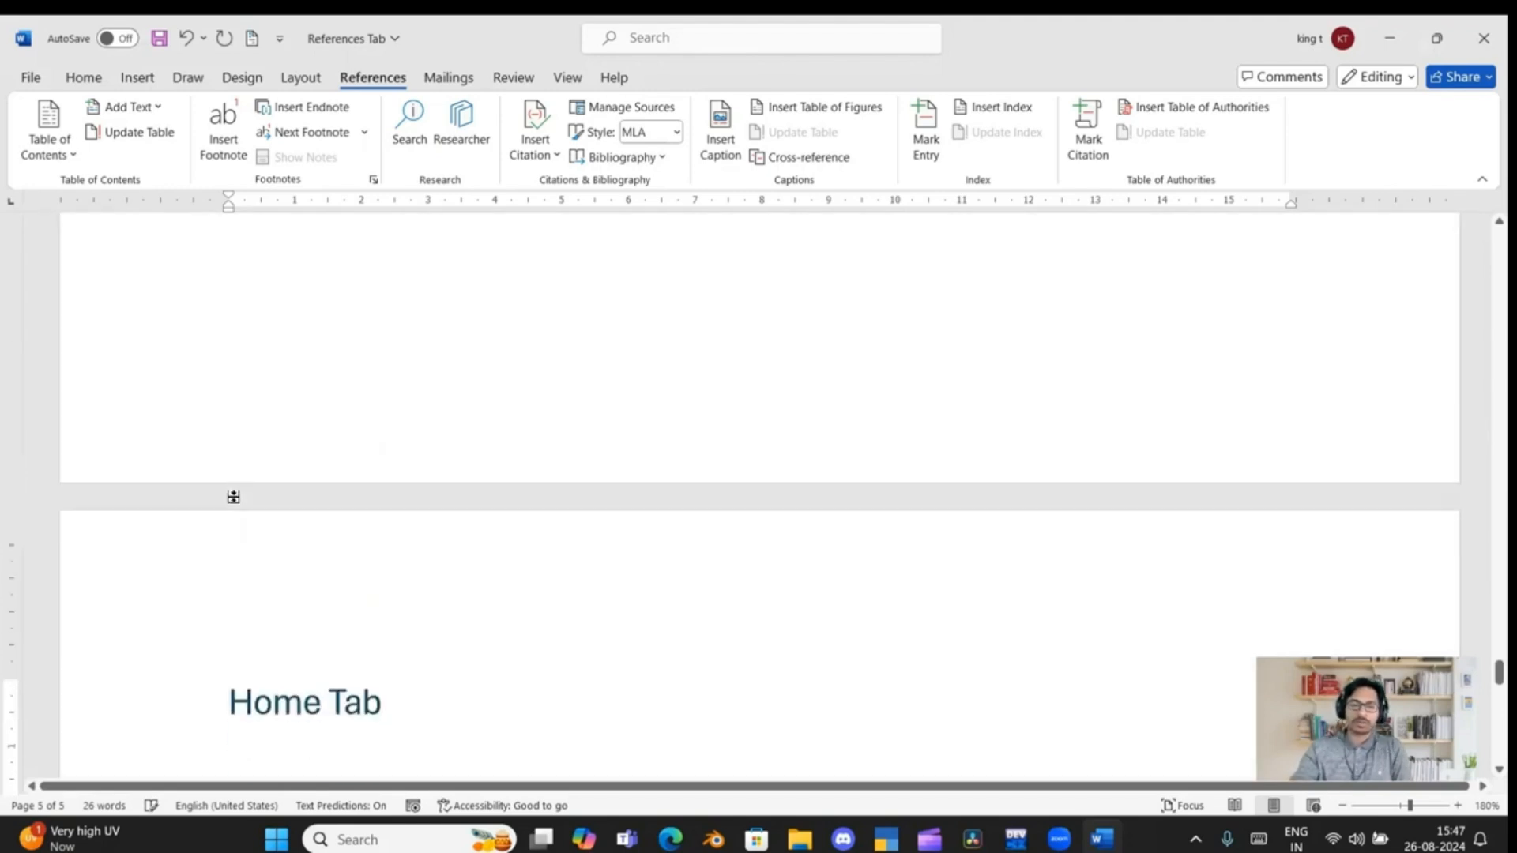
Update the entire table of contents on the first page to match the changed page layout
{"action": "scroll", "coordinate": [316, 543], "scroll_direction": "up", "scroll_amount": 3}
{"action": "scroll", "coordinate": [316, 543], "scroll_direction": "up", "scroll_amount": 10}
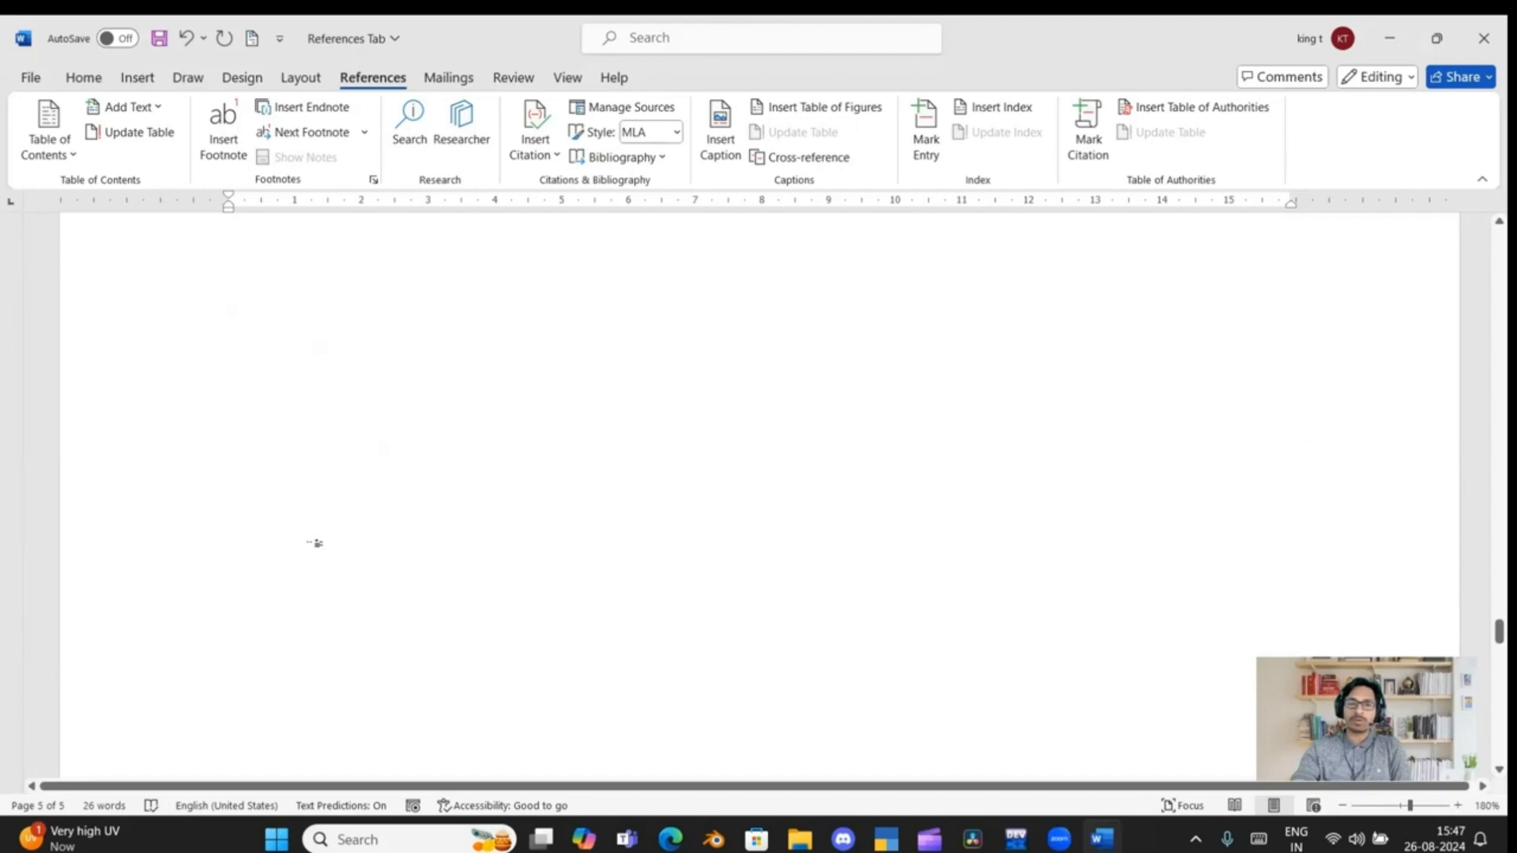
{"action": "scroll", "coordinate": [310, 545], "scroll_direction": "down", "scroll_amount": 3}
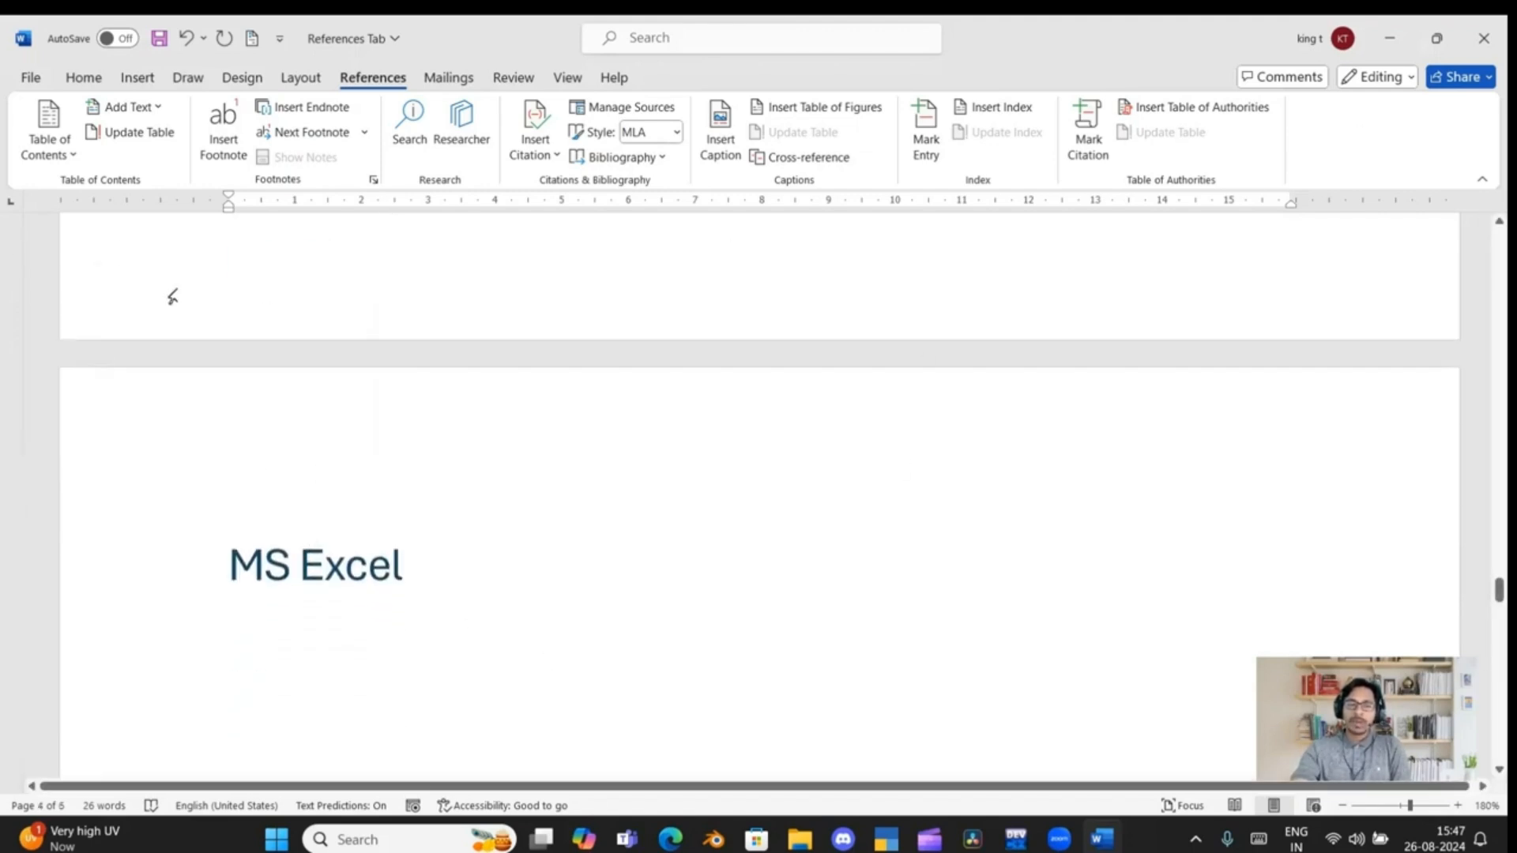
{"action": "scroll", "coordinate": [172, 297], "scroll_direction": "up", "scroll_amount": 10}
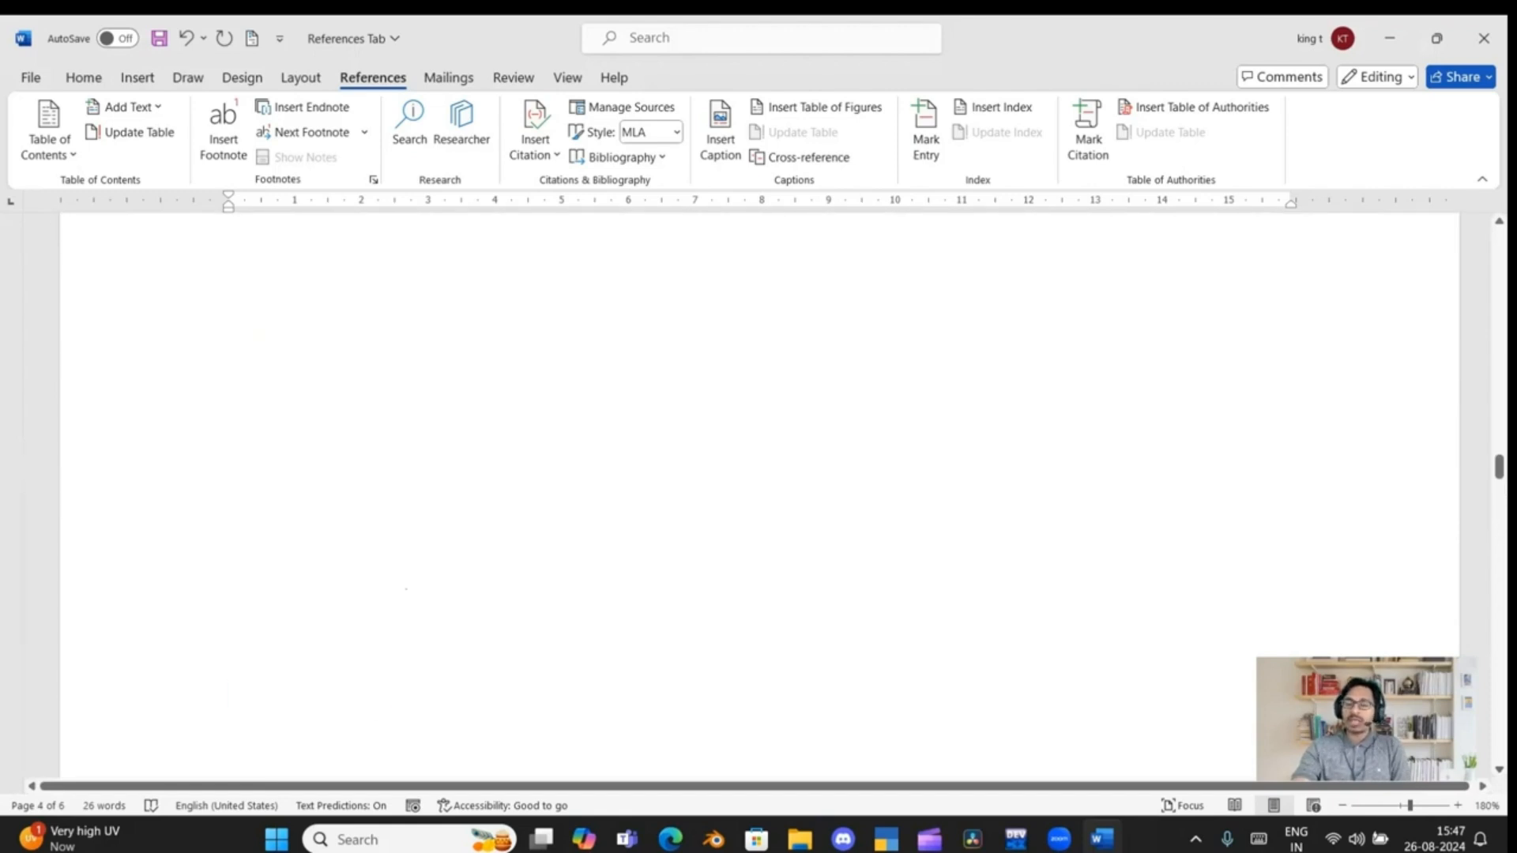
{"action": "scroll", "coordinate": [406, 589], "scroll_direction": "up", "scroll_amount": 10}
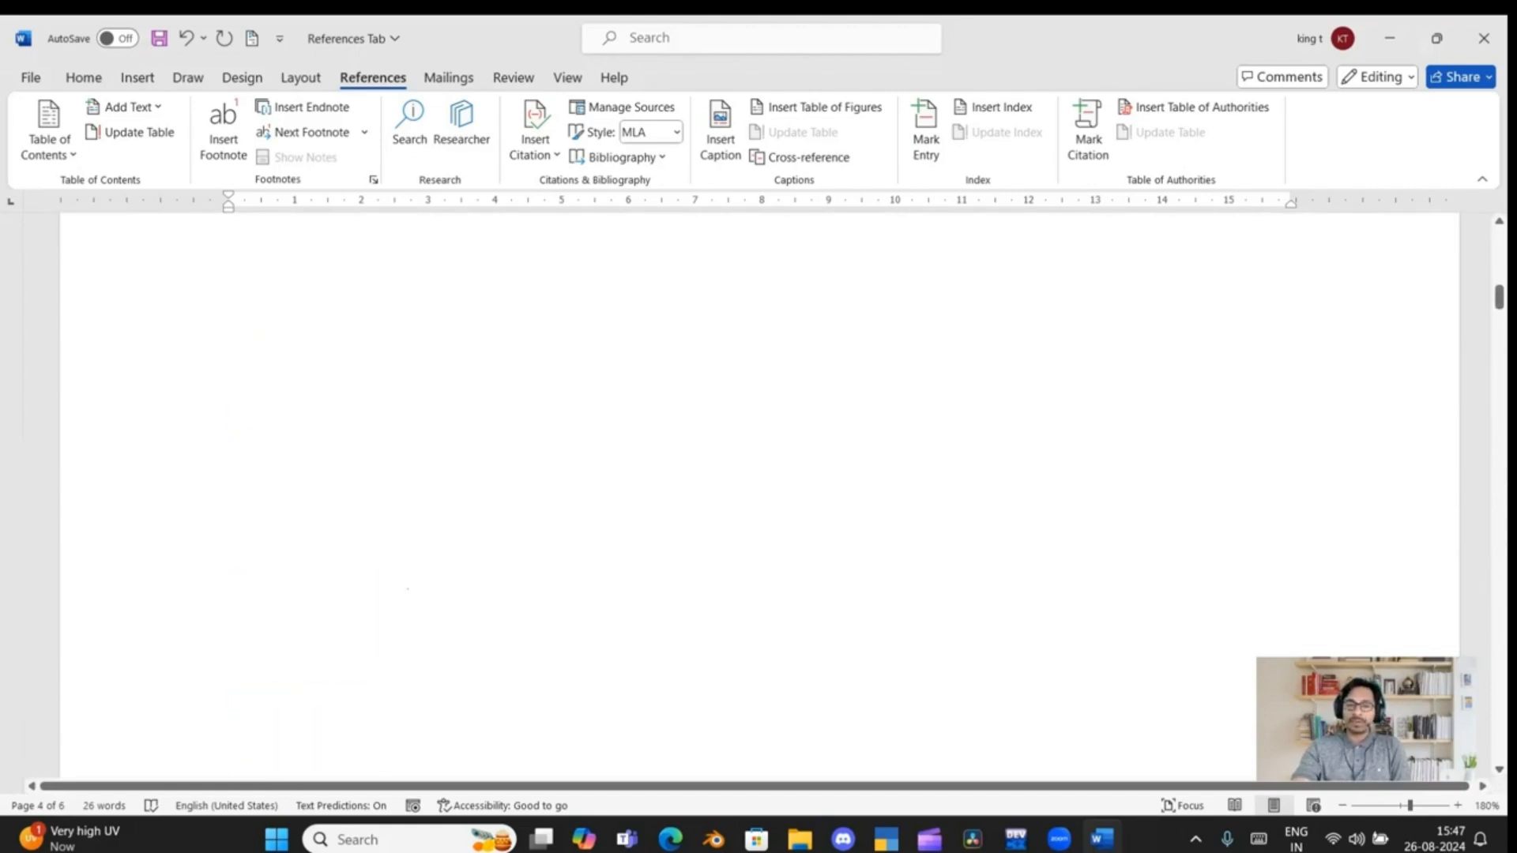
{"action": "scroll", "coordinate": [408, 589], "scroll_direction": "up", "scroll_amount": 5}
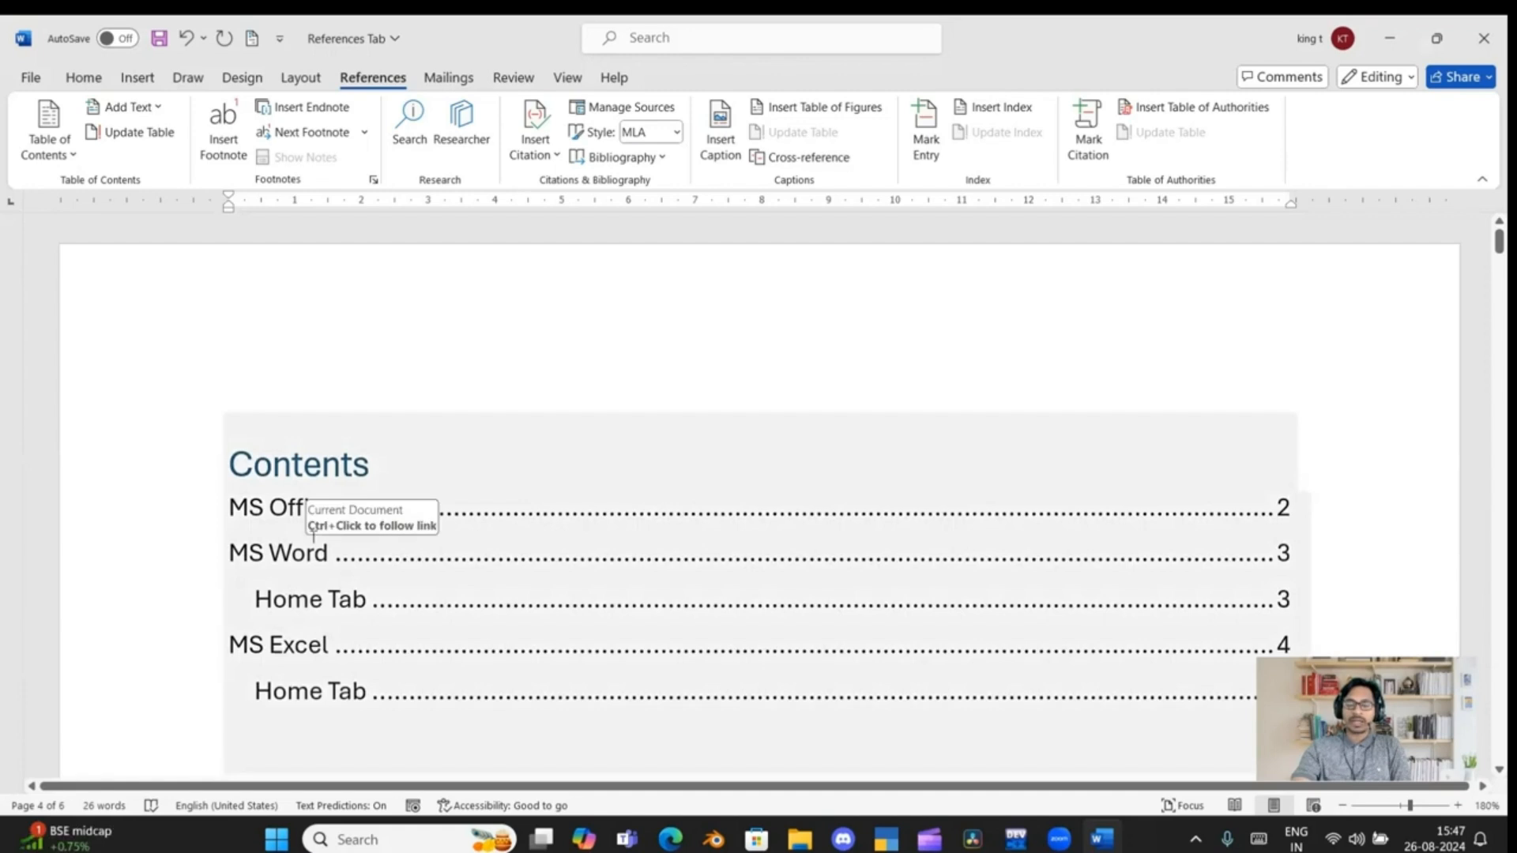
{"action": "left_click", "coordinate": [132, 133]}
{"action": "left_click", "coordinate": [640, 425]}
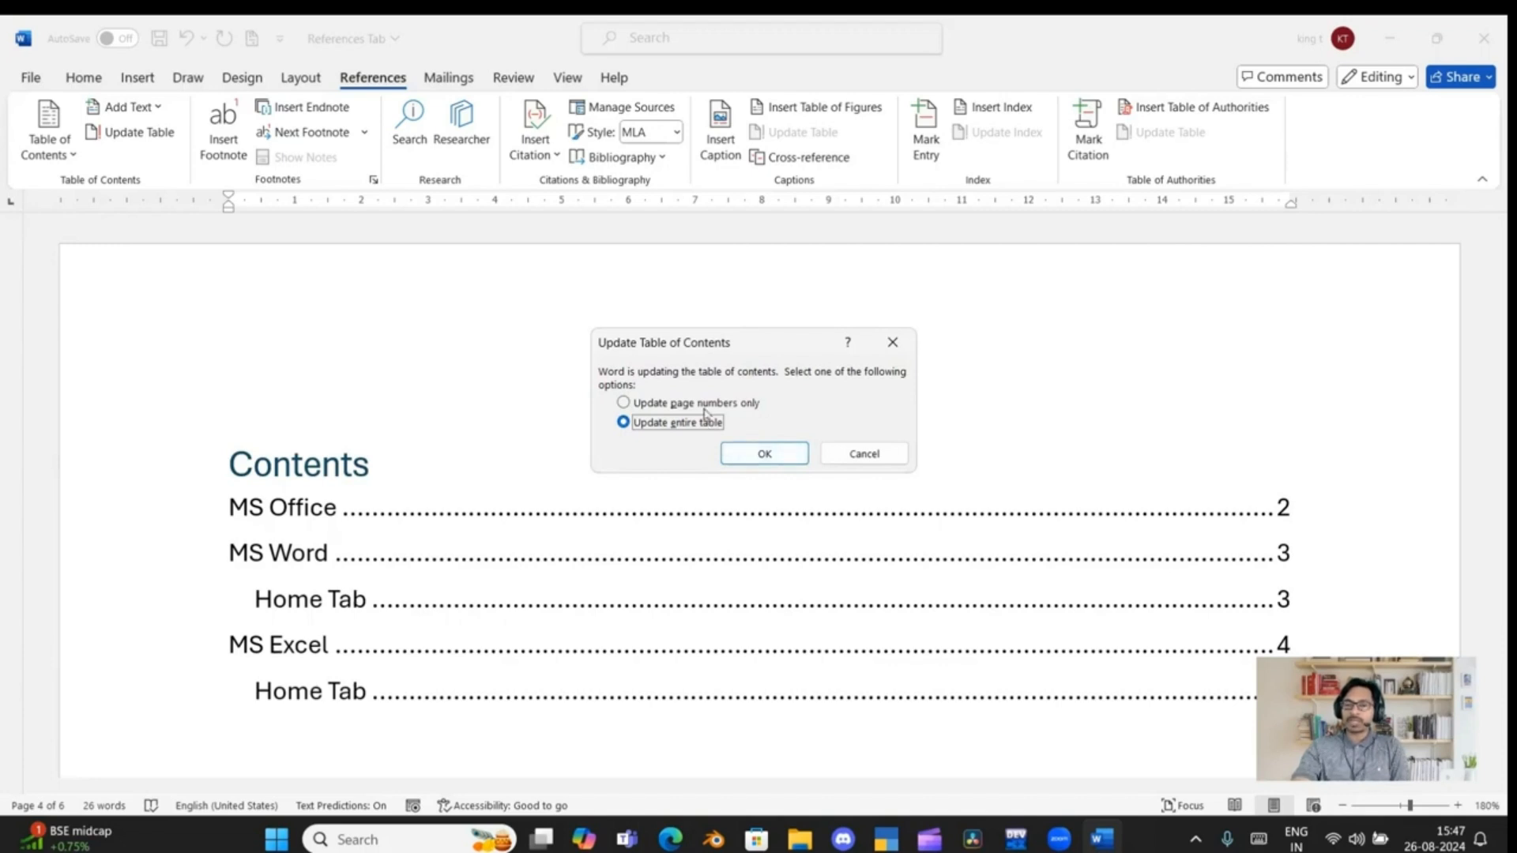
{"action": "left_click", "coordinate": [761, 453]}
Review the Add Text level options for the "MS Office" entry in the table of contents without choosing any
{"action": "scroll", "coordinate": [849, 518], "scroll_direction": "down", "scroll_amount": 2}
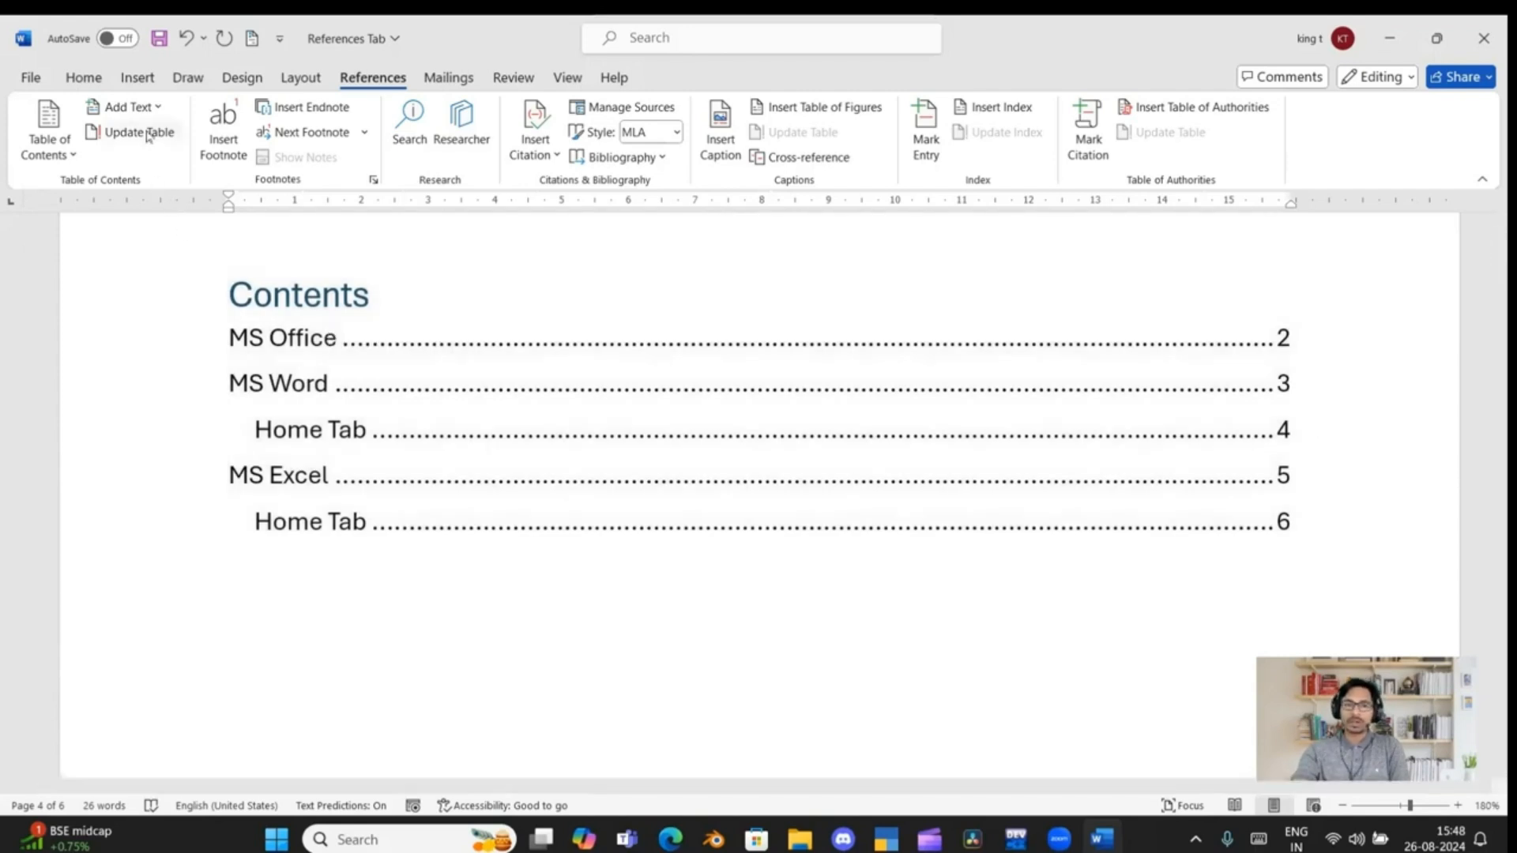
{"action": "left_click", "coordinate": [315, 338]}
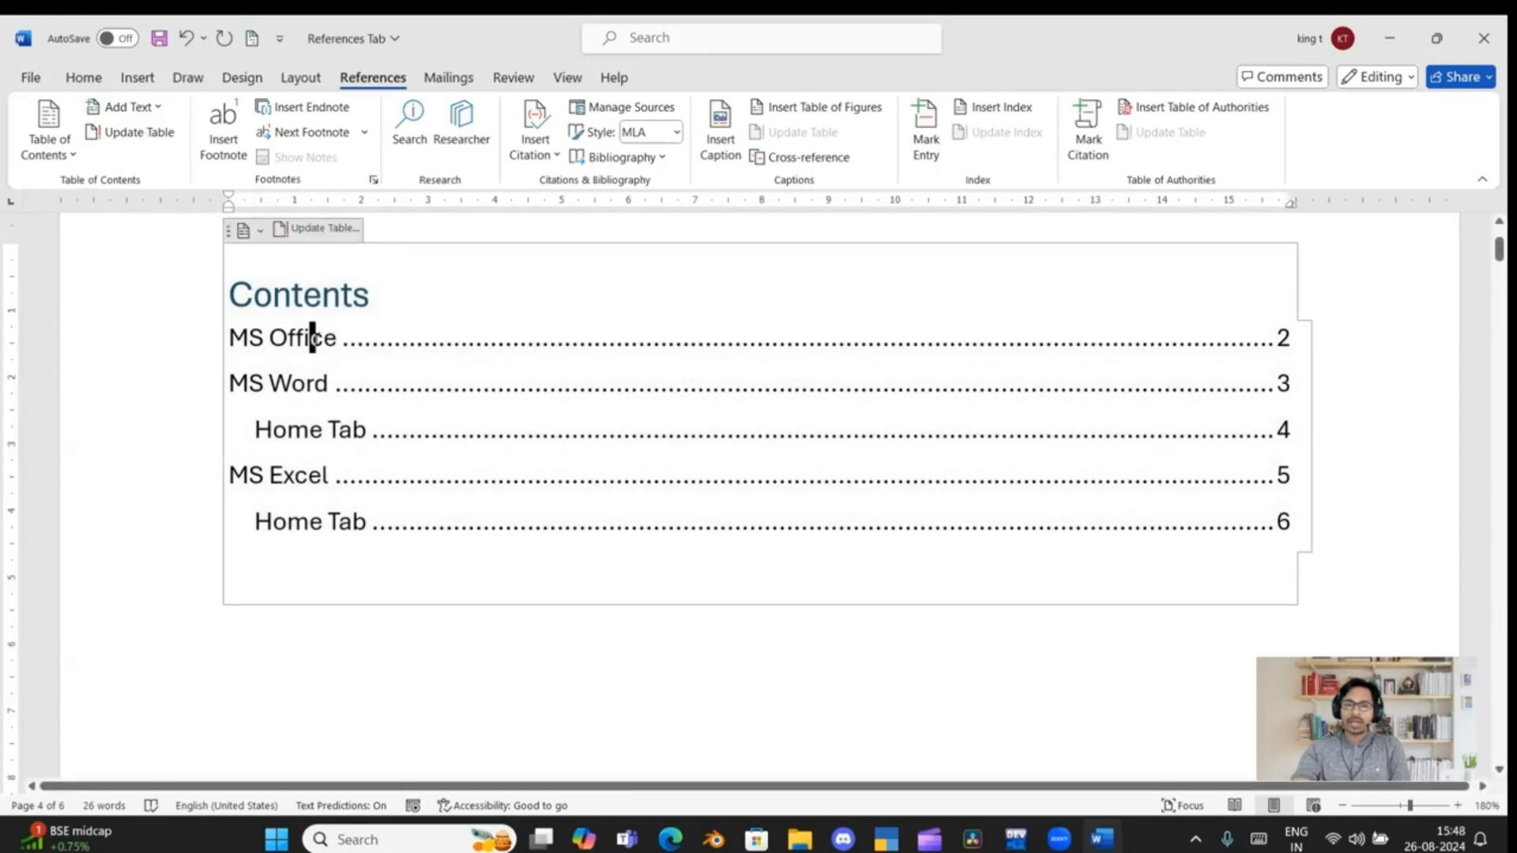
{"action": "left_click", "coordinate": [152, 108]}
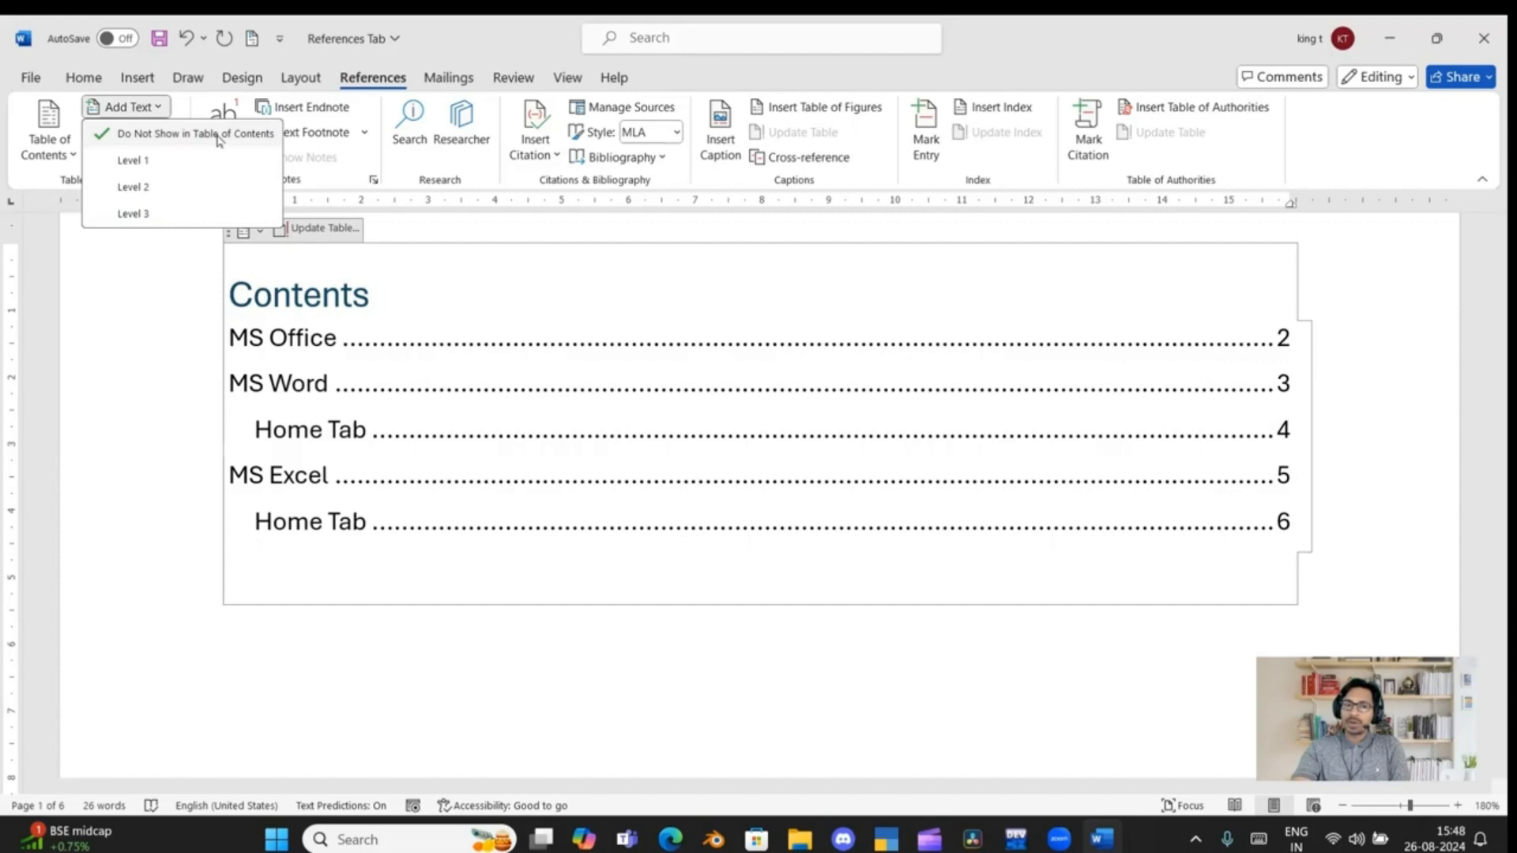
{"action": "left_click", "coordinate": [311, 337]}
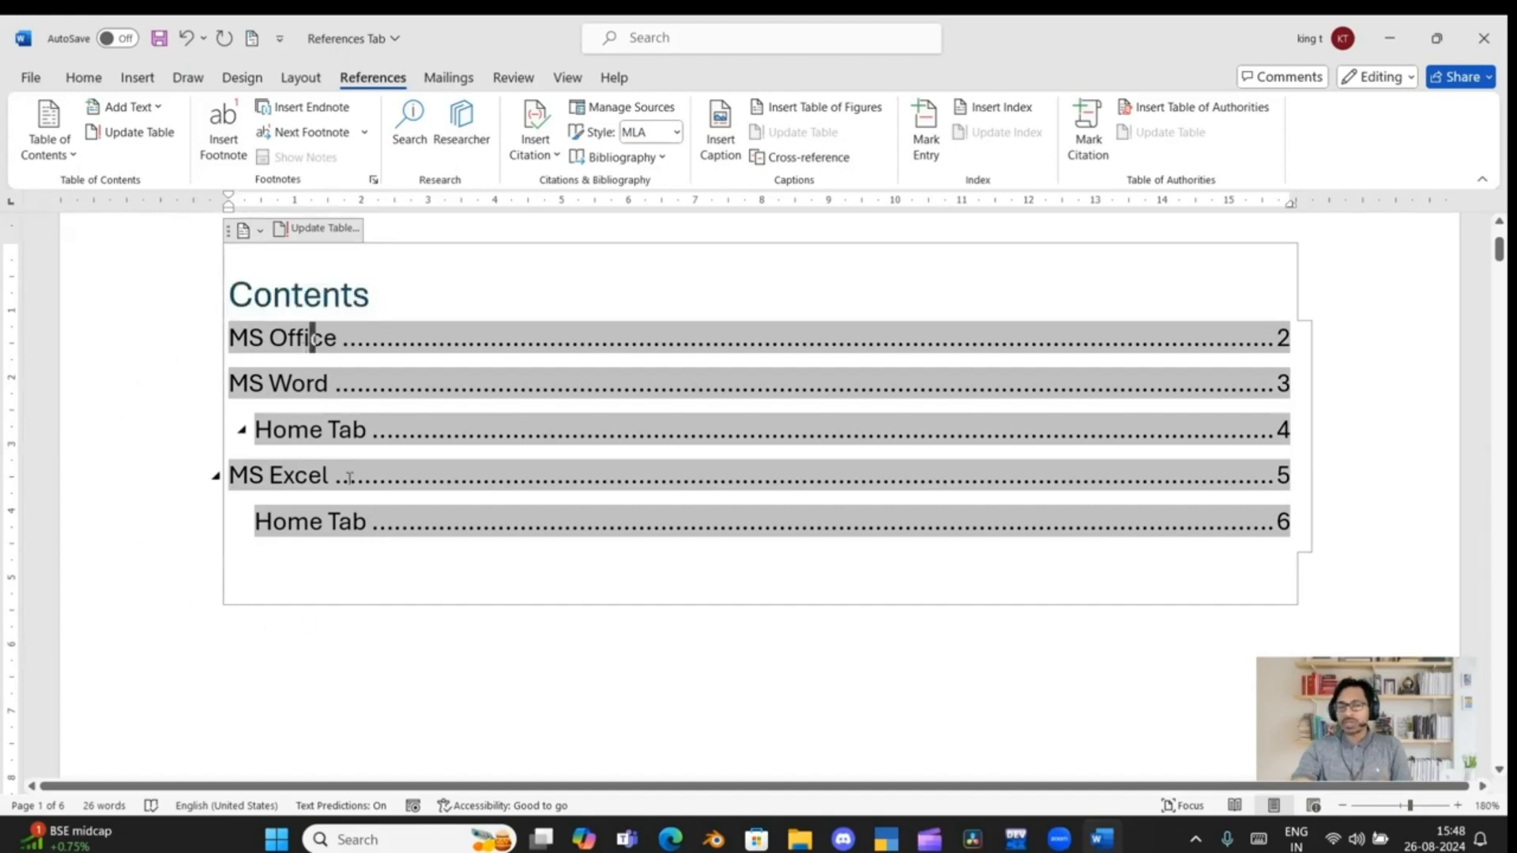
{"action": "left_click", "coordinate": [380, 561]}
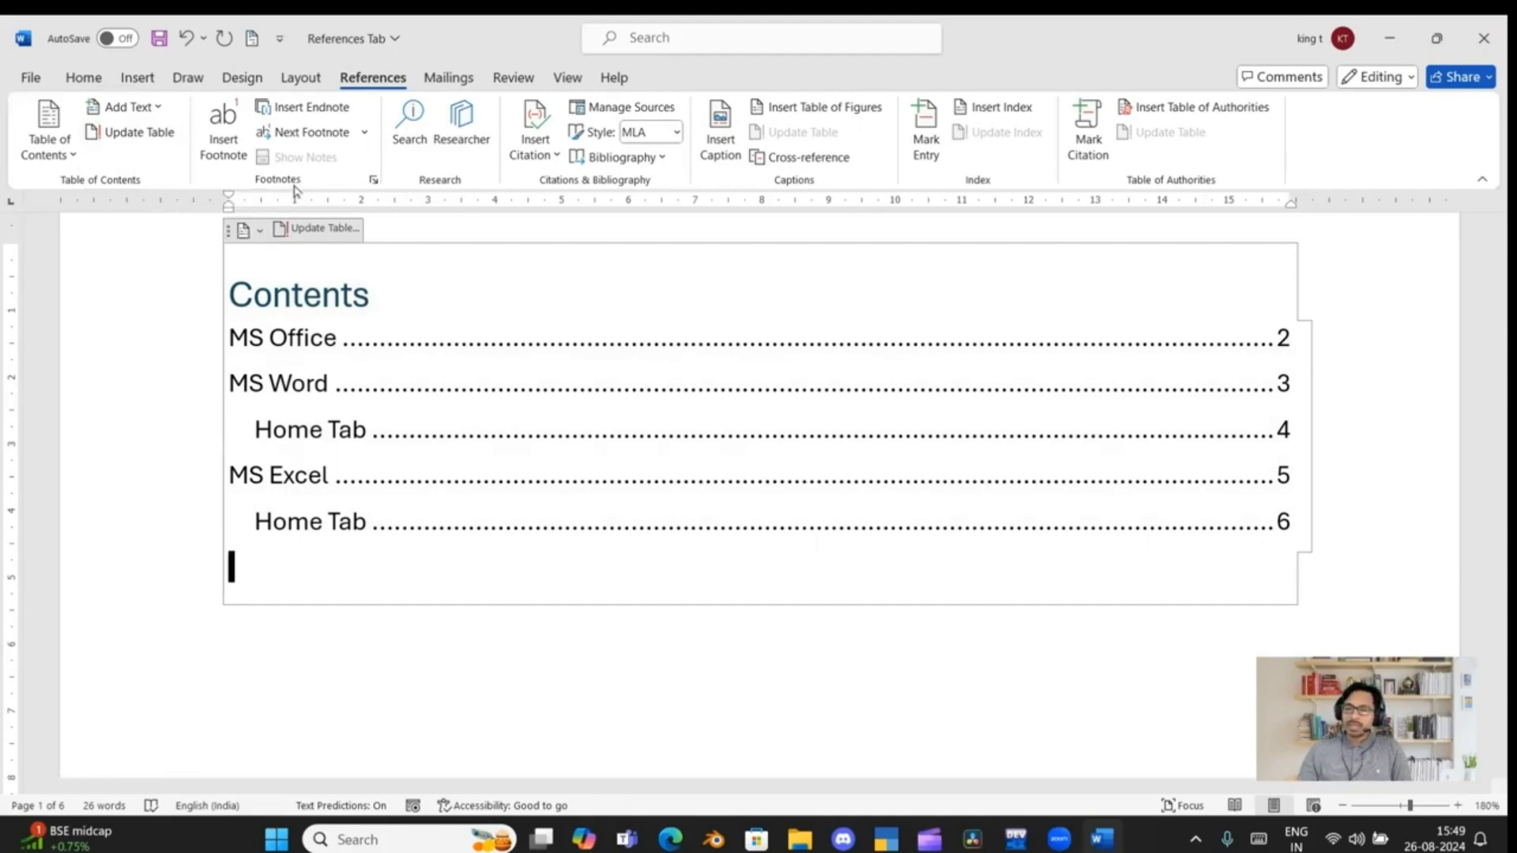
Add a new line with the text "SBI" below the "MS Office" heading
{"action": "scroll", "coordinate": [318, 636], "scroll_direction": "down", "scroll_amount": 12}
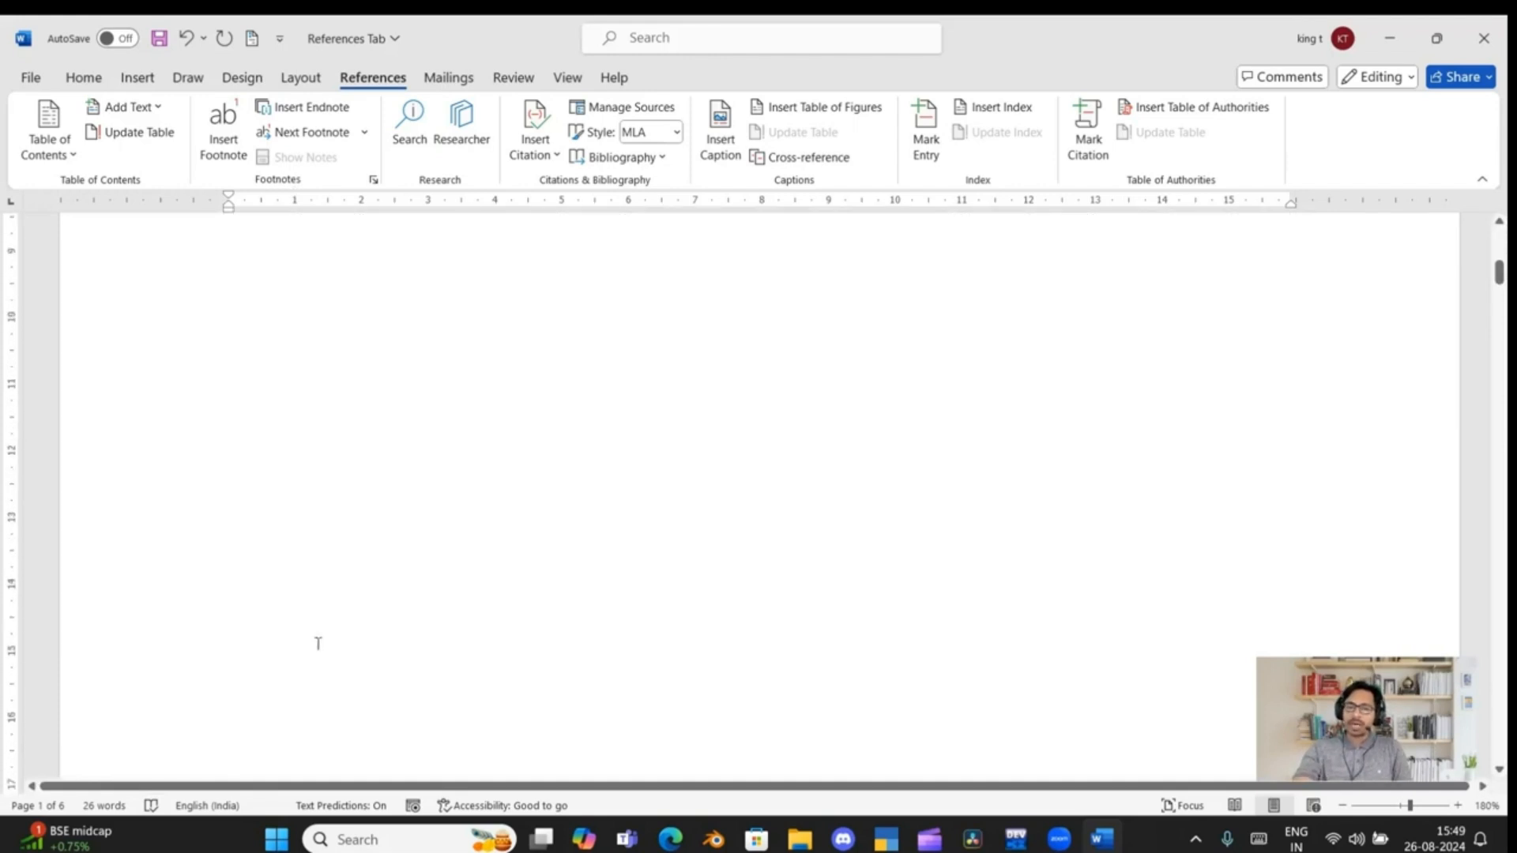
{"action": "scroll", "coordinate": [314, 640], "scroll_direction": "down", "scroll_amount": 5}
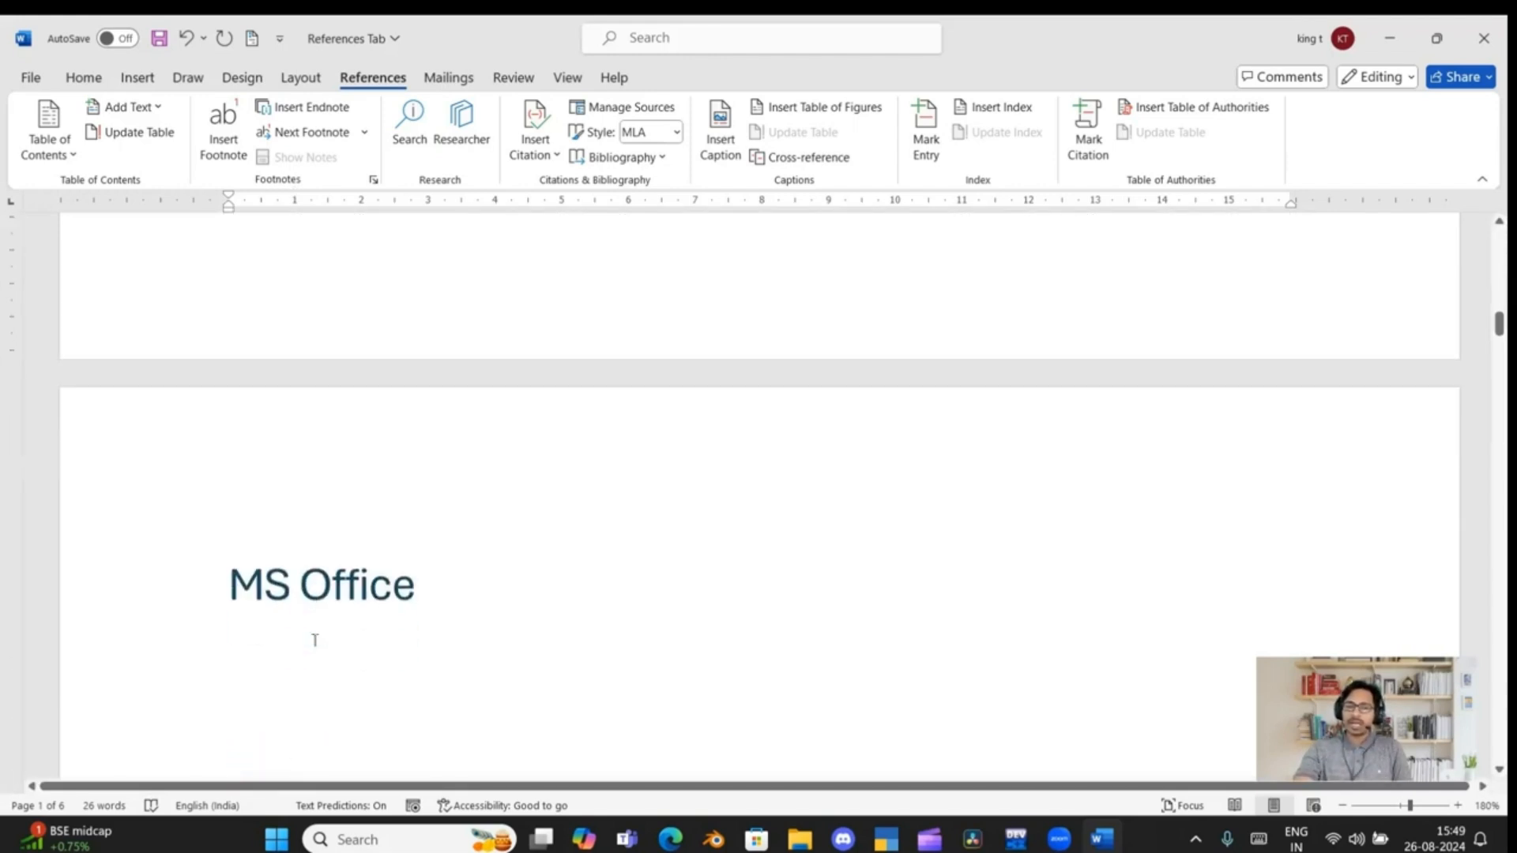
{"action": "left_click", "coordinate": [423, 591]}
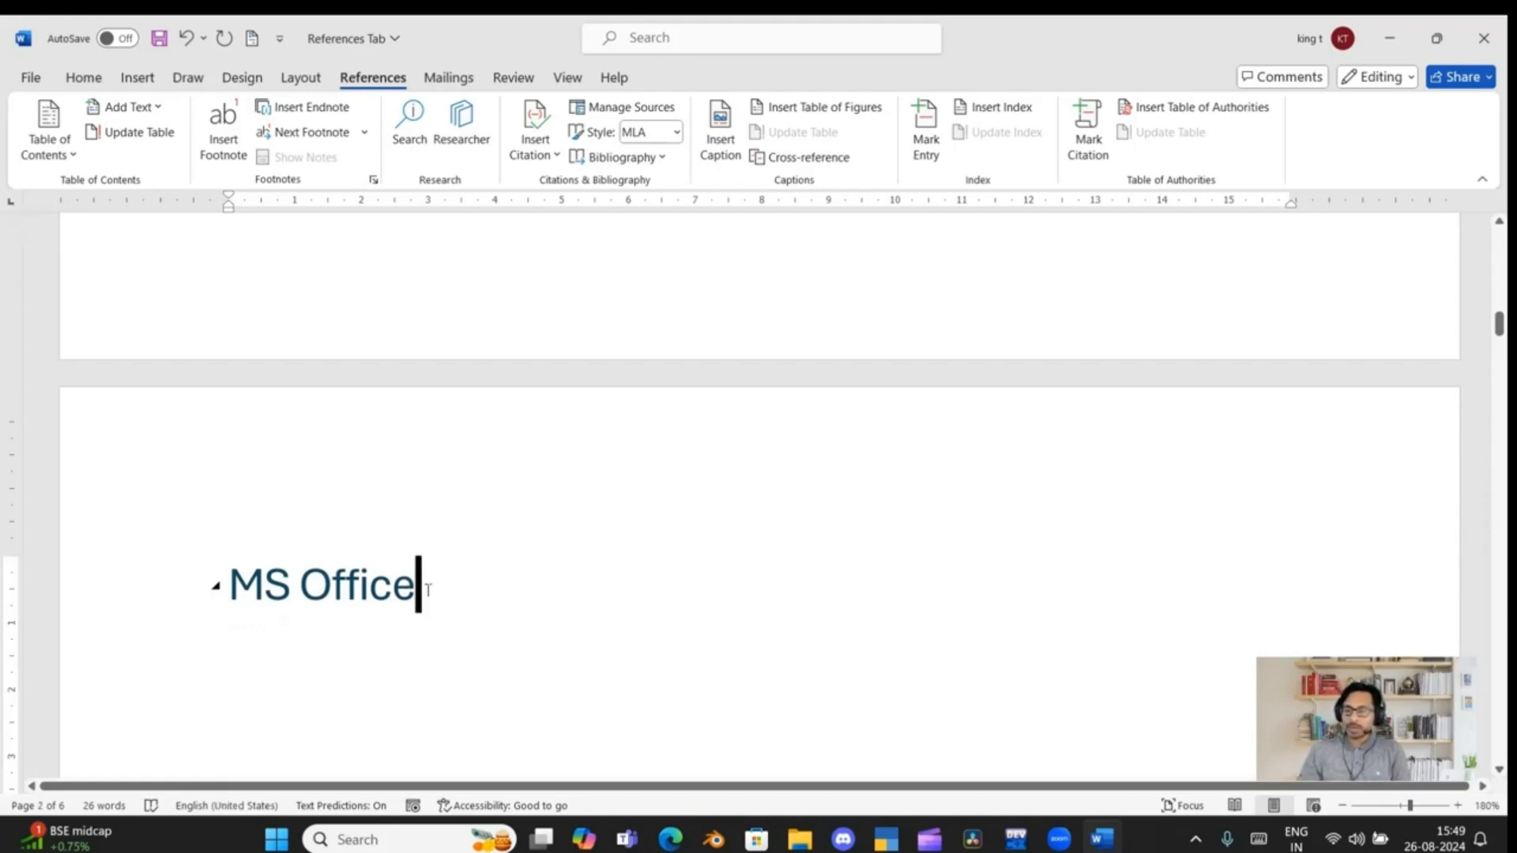
{"action": "key", "text": "Return"}
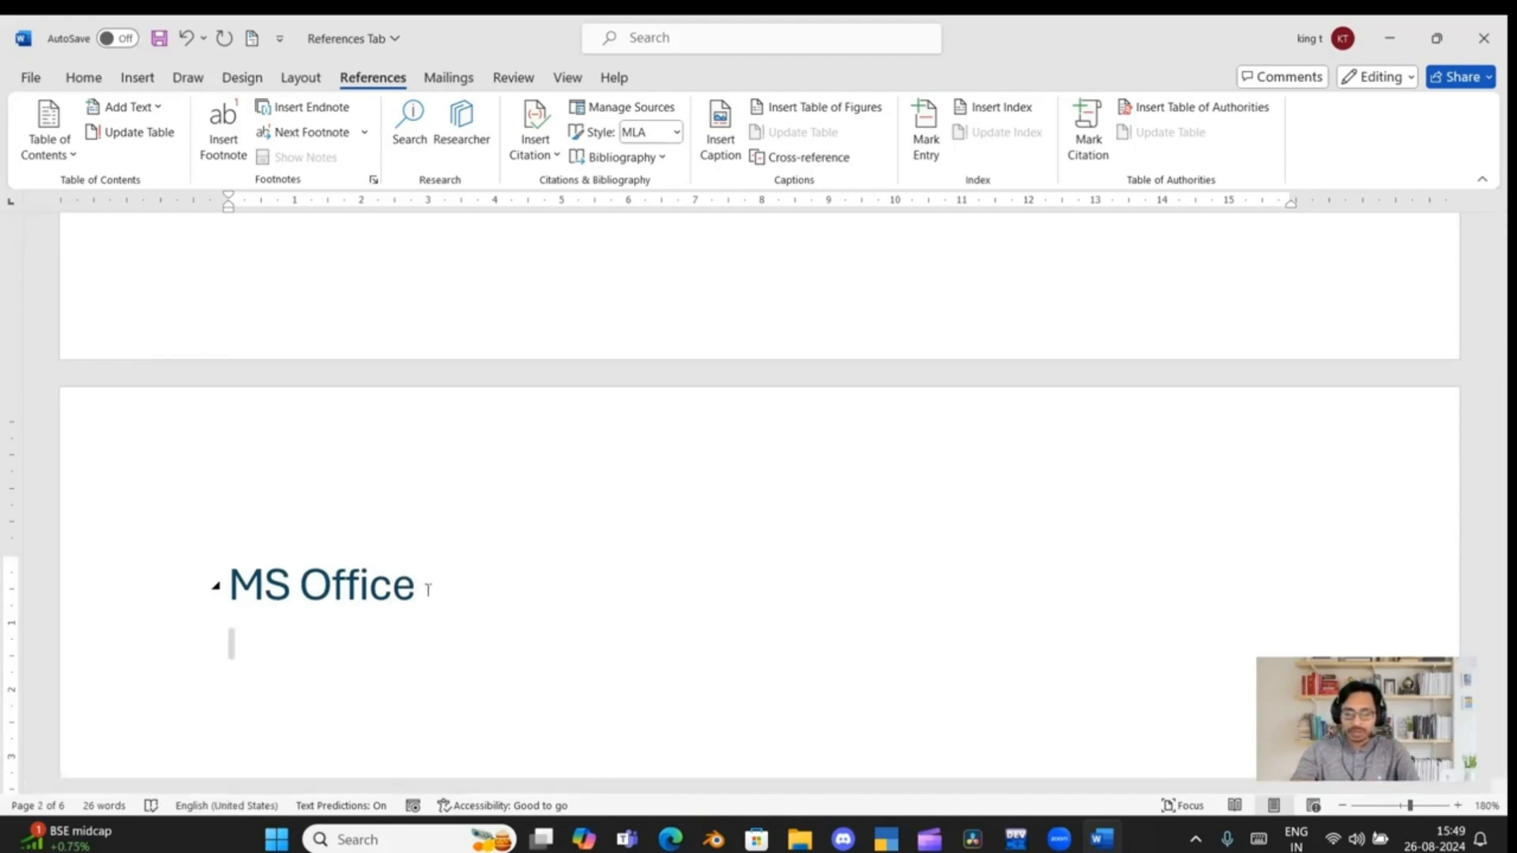
{"action": "type", "text": "SB"}
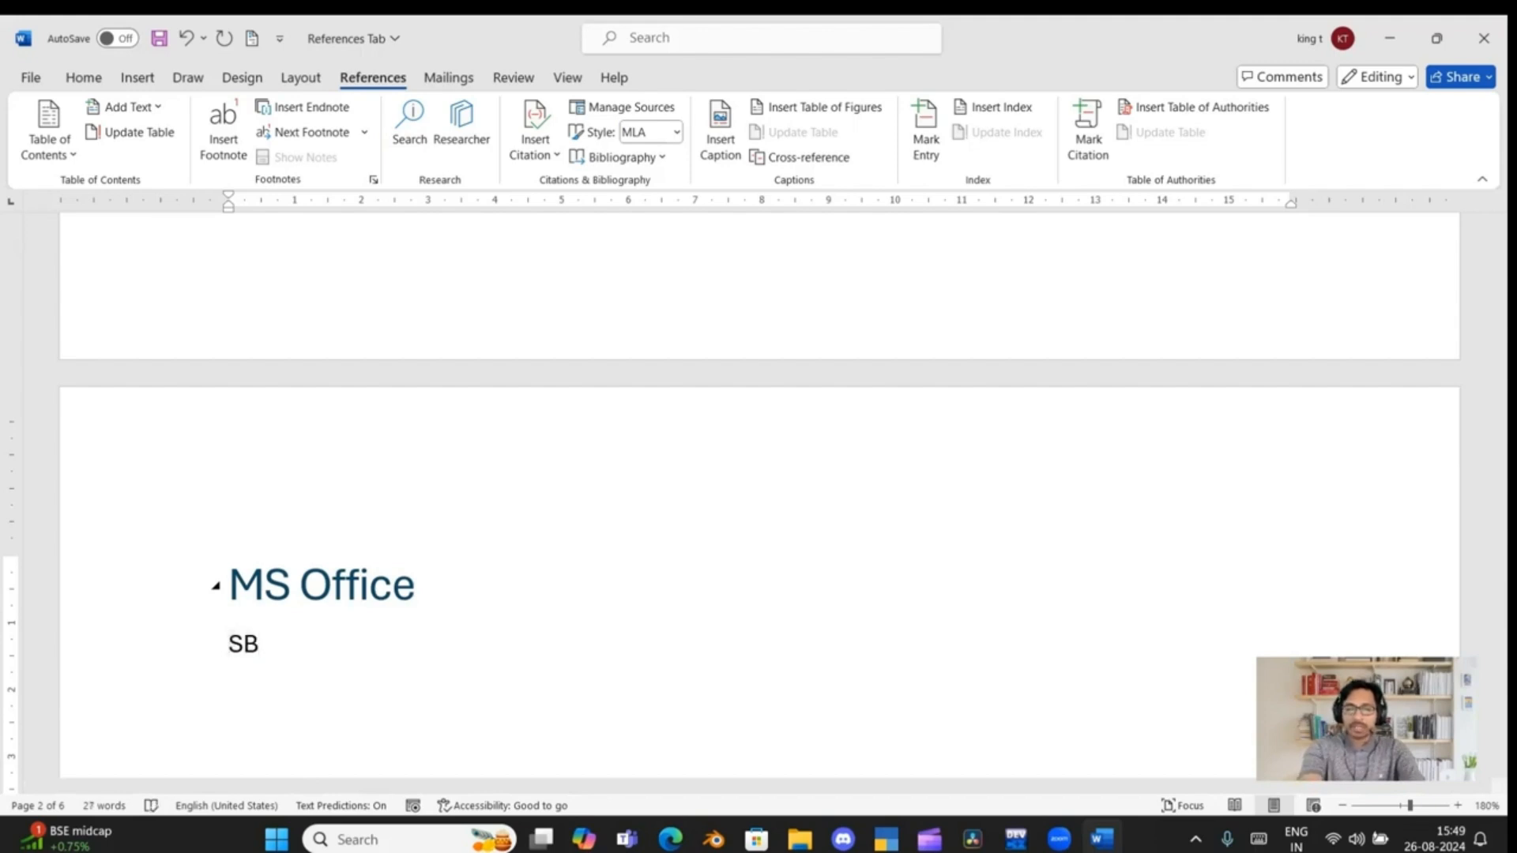
{"action": "type", "text": "I"}
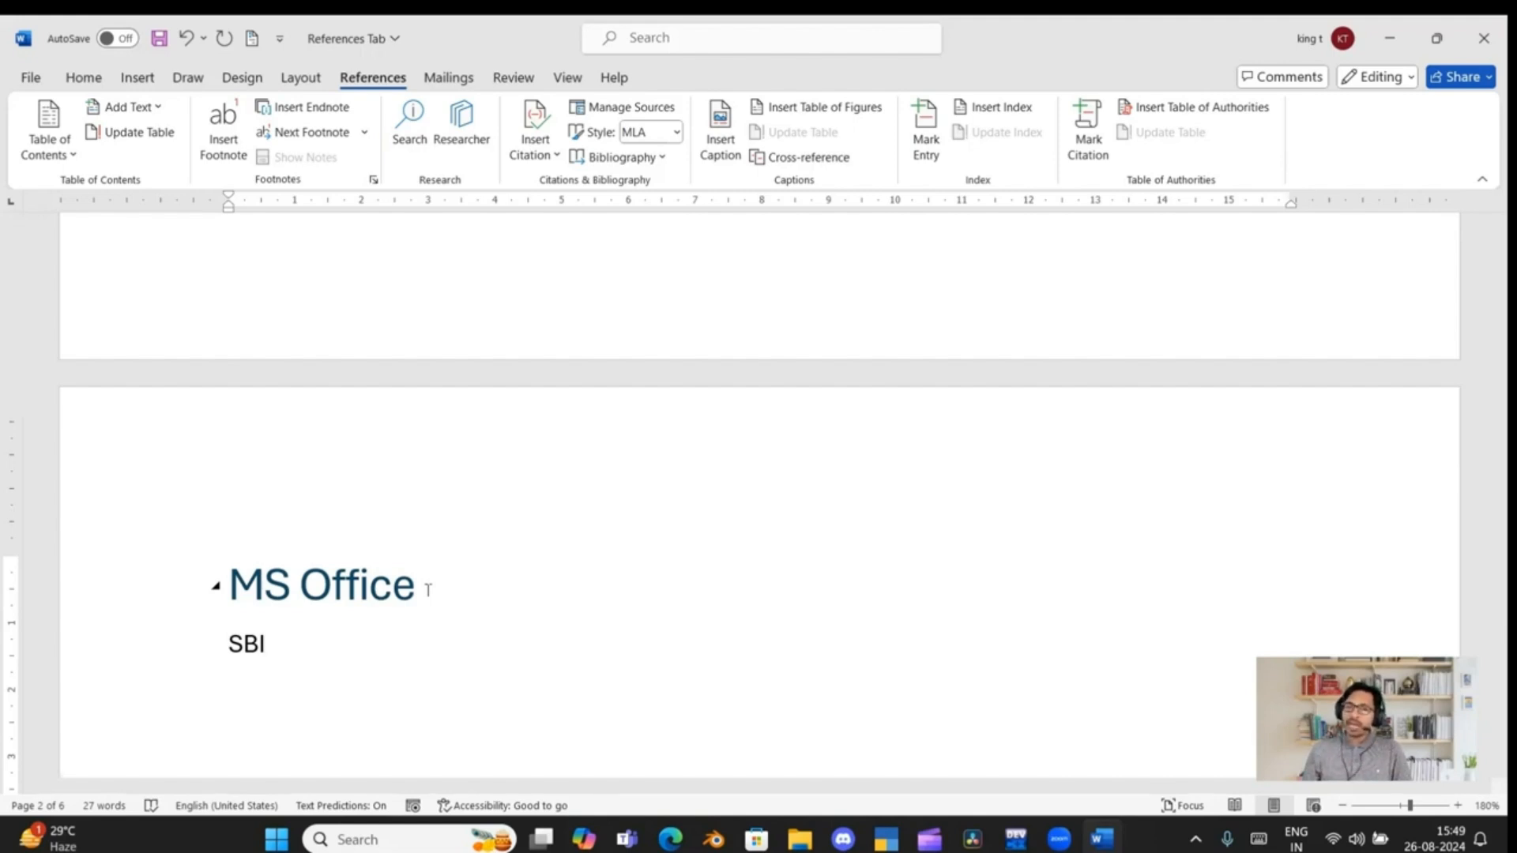
Insert a footnote reference after "SBI" and look at both its mark and the footnote area of that page
{"action": "left_click", "coordinate": [229, 151]}
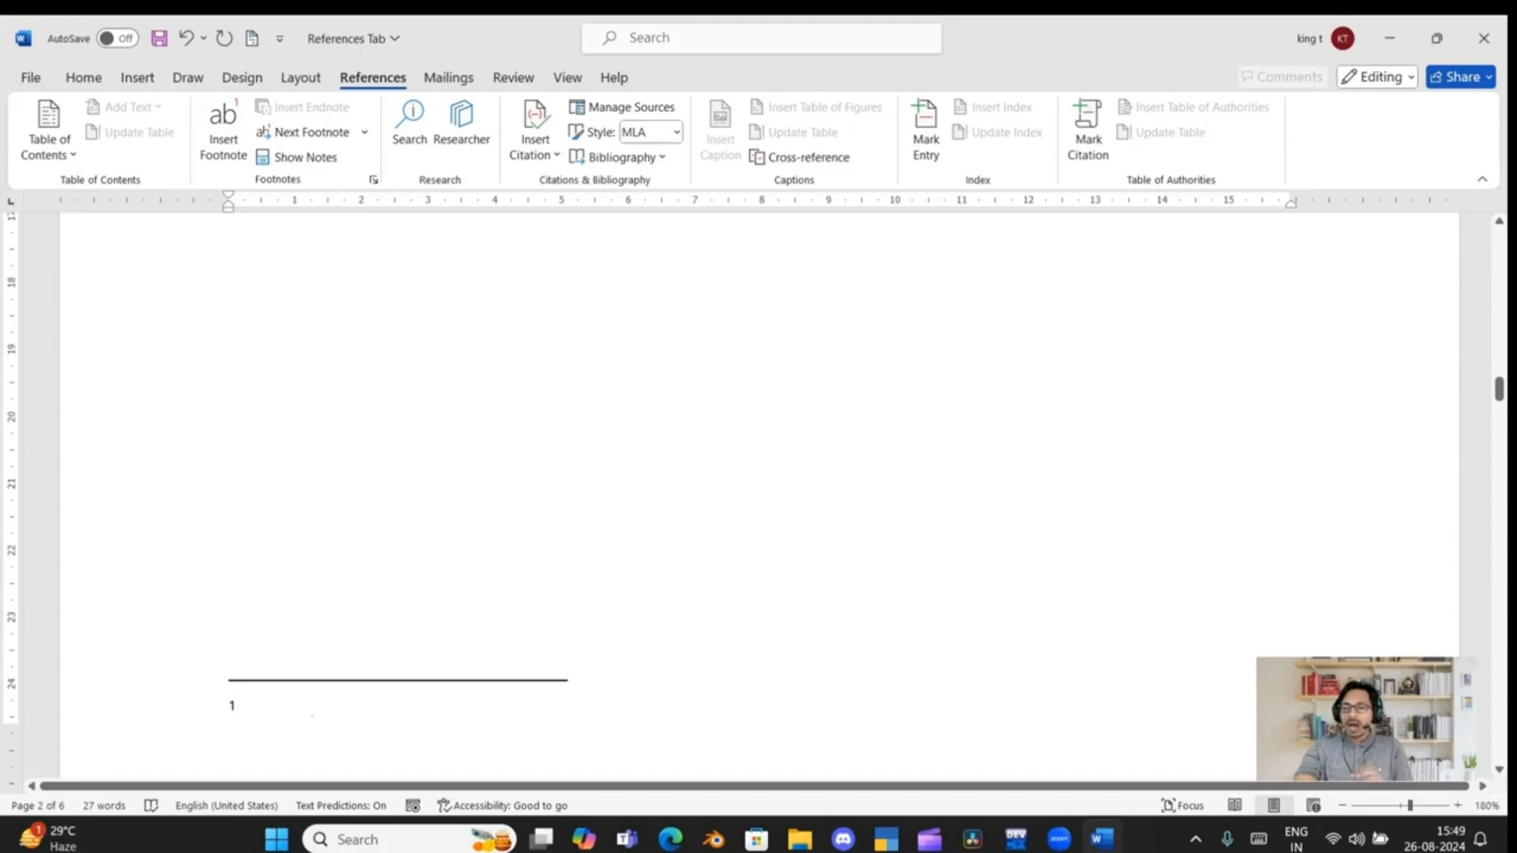
{"action": "scroll", "coordinate": [311, 711], "scroll_direction": "up", "scroll_amount": 10}
{"action": "scroll", "coordinate": [310, 708], "scroll_direction": "down", "scroll_amount": 2}
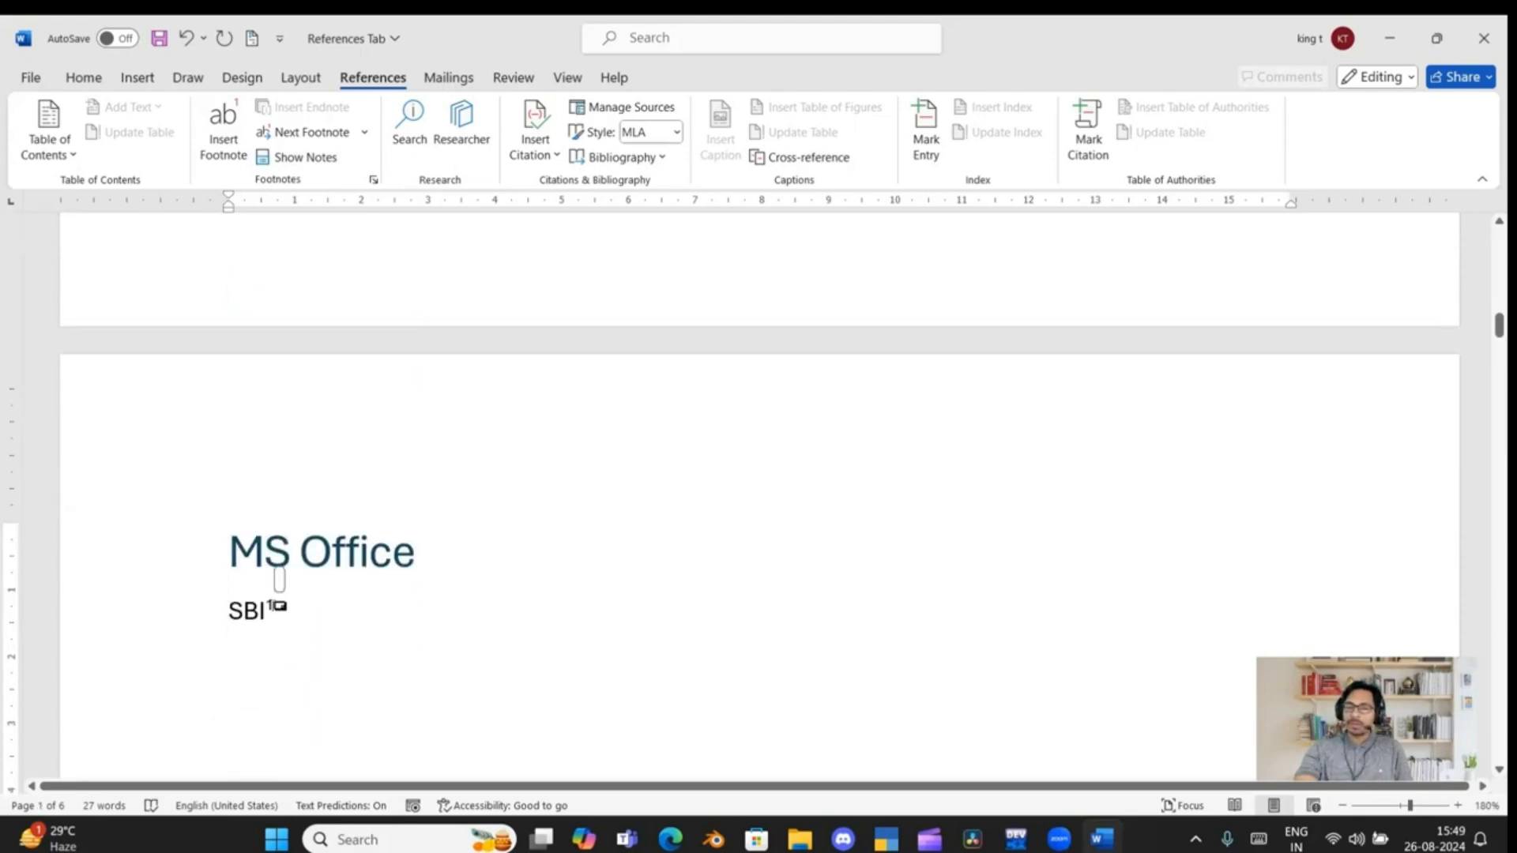
{"action": "scroll", "coordinate": [279, 585], "scroll_direction": "down", "scroll_amount": 20}
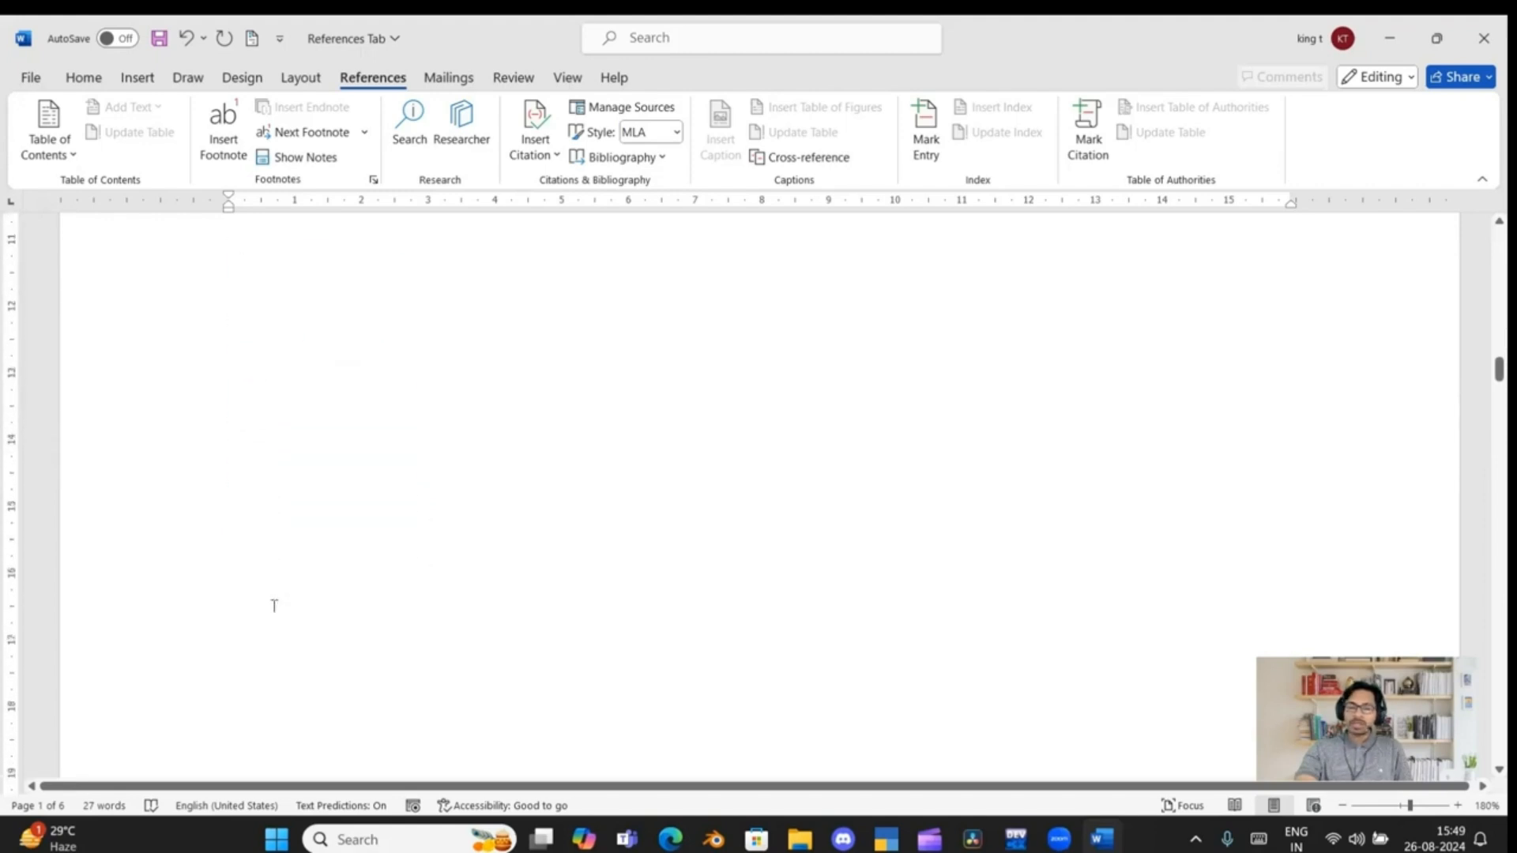
Write "State Bank of India" as the text of footnote 1
{"action": "left_click", "coordinate": [257, 568]}
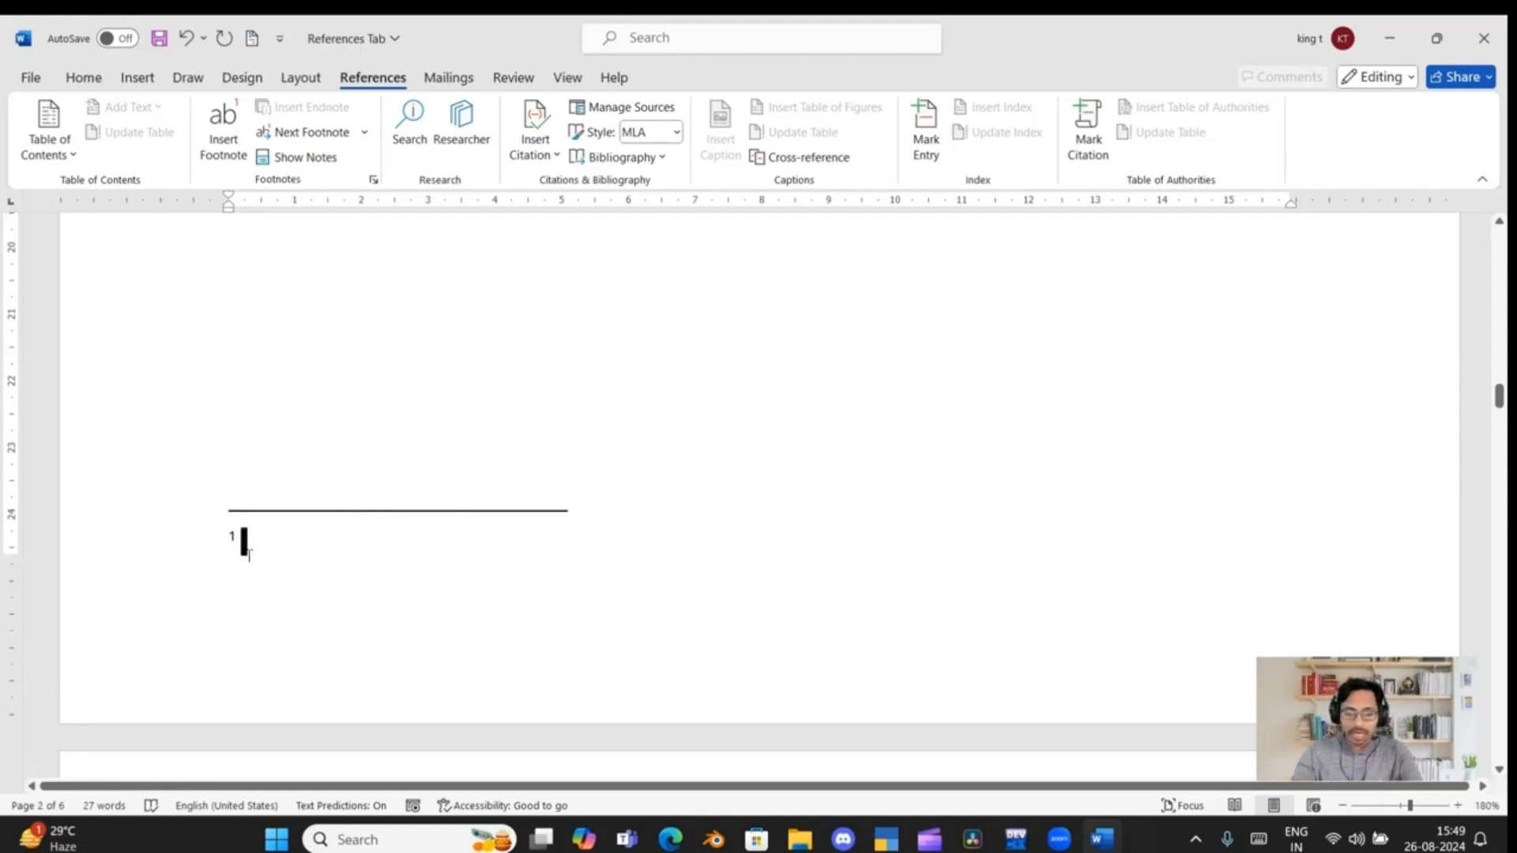
{"action": "type", "text": "State"}
{"action": "key", "text": "Return"}
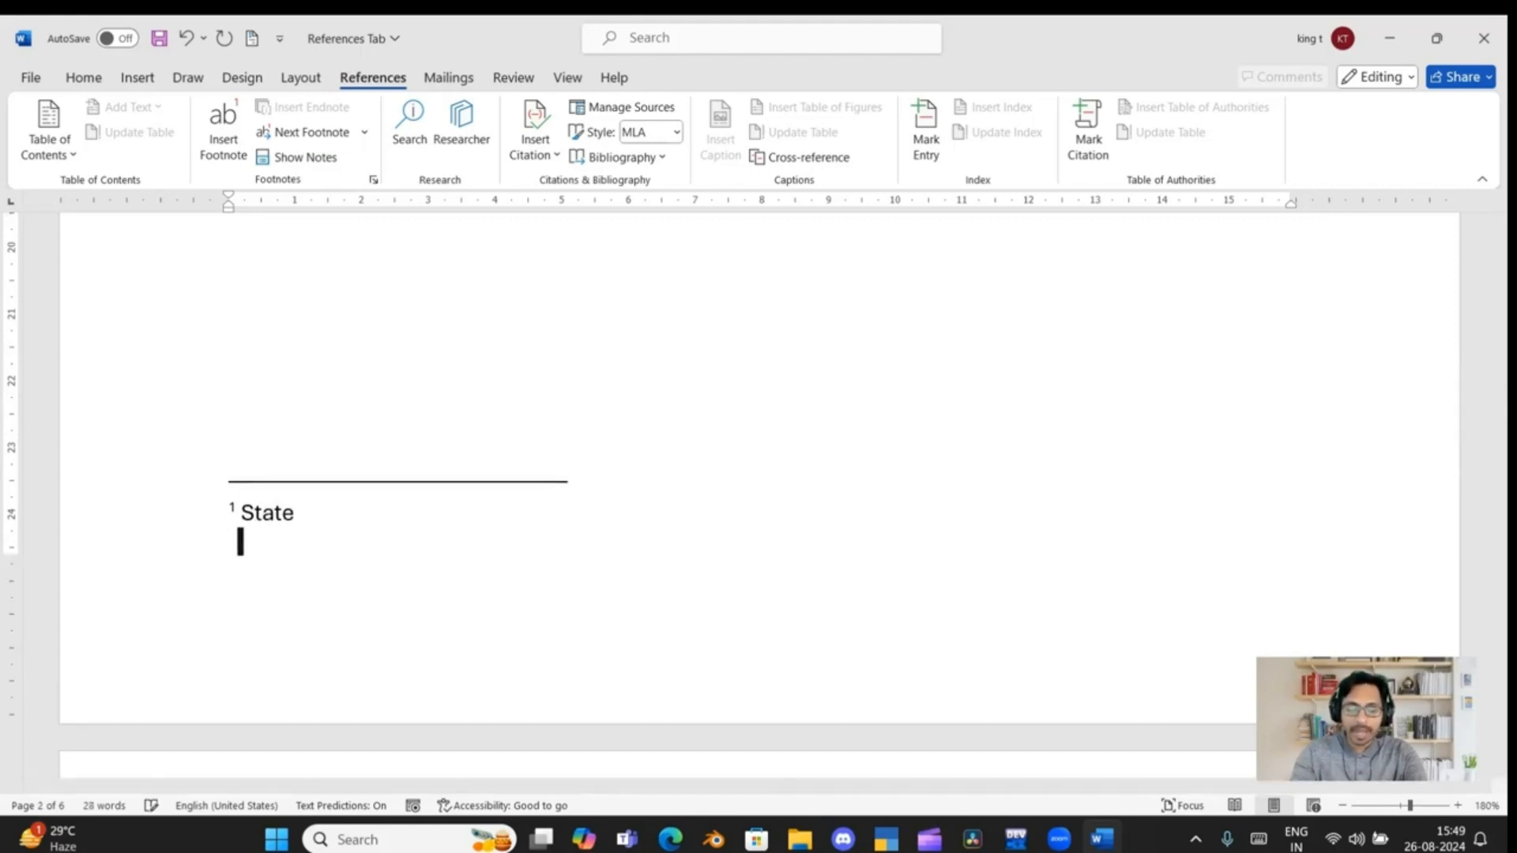
{"action": "key", "text": "BackSpace"}
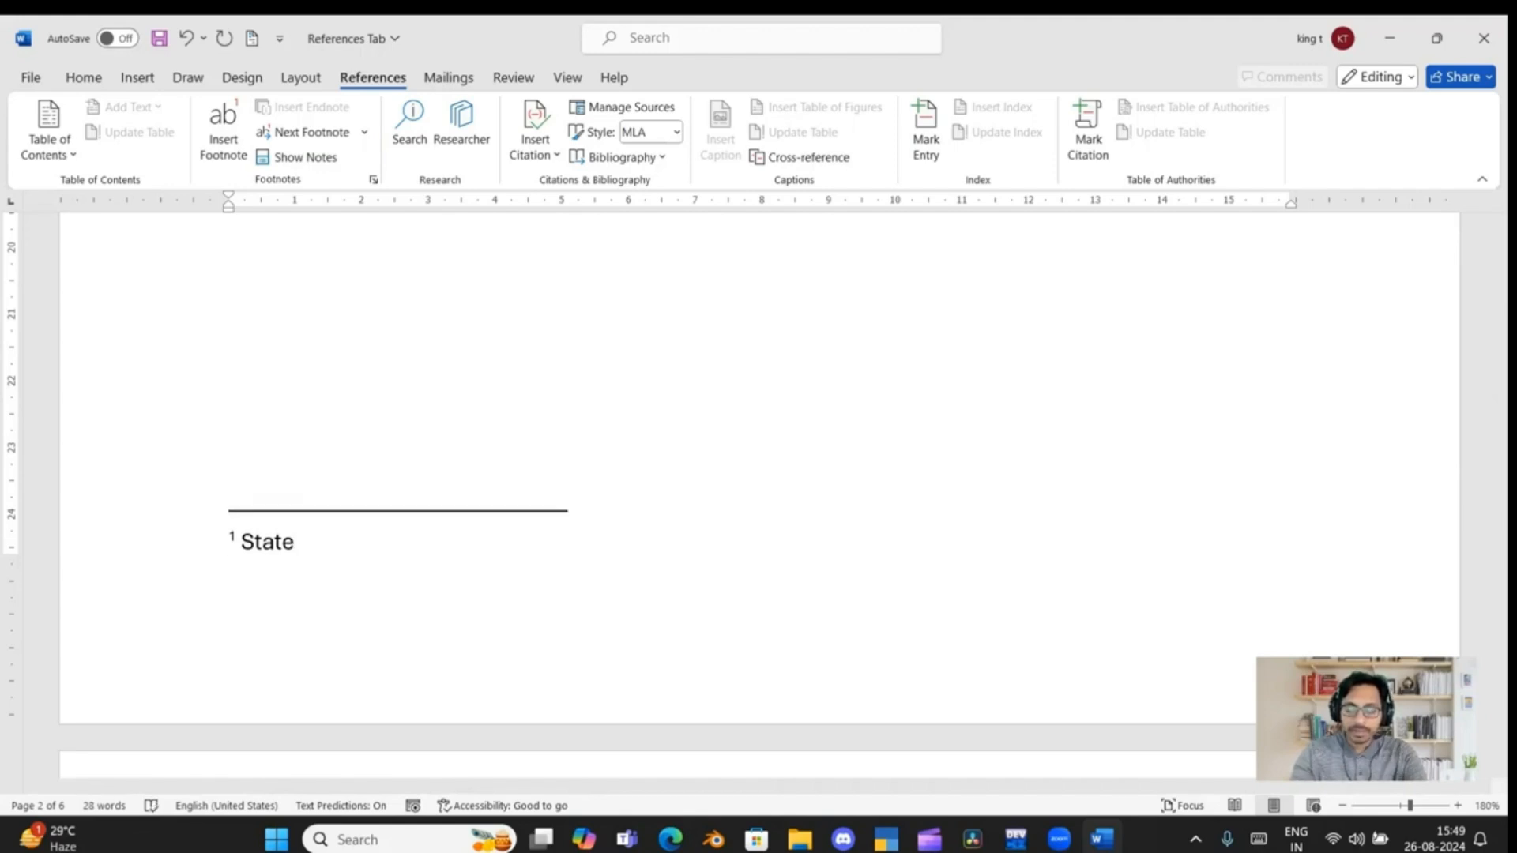
{"action": "type", "text": "Bank "}
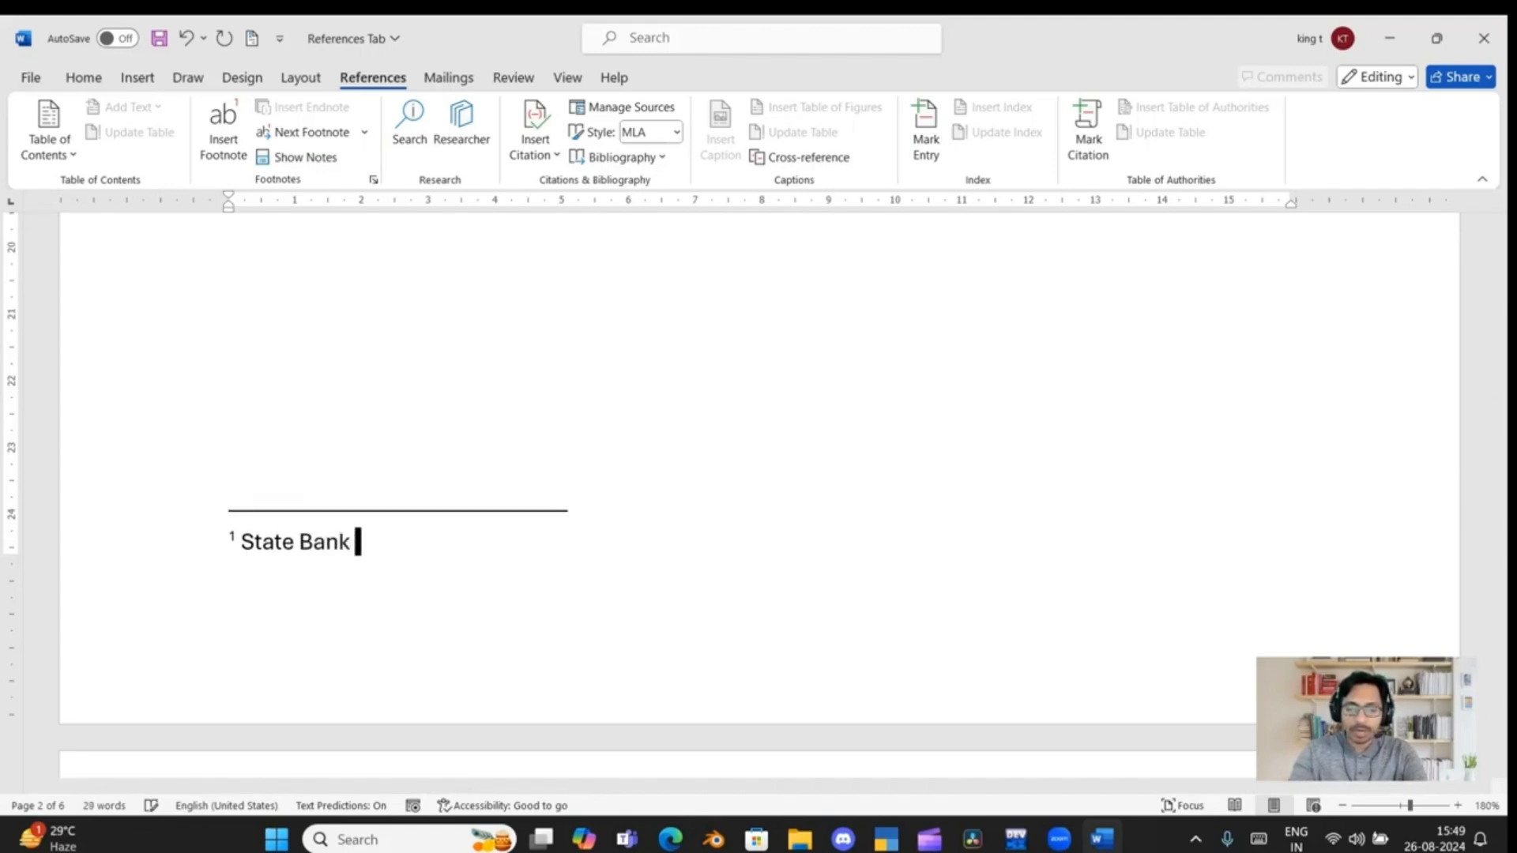
{"action": "type", "text": "of In"}
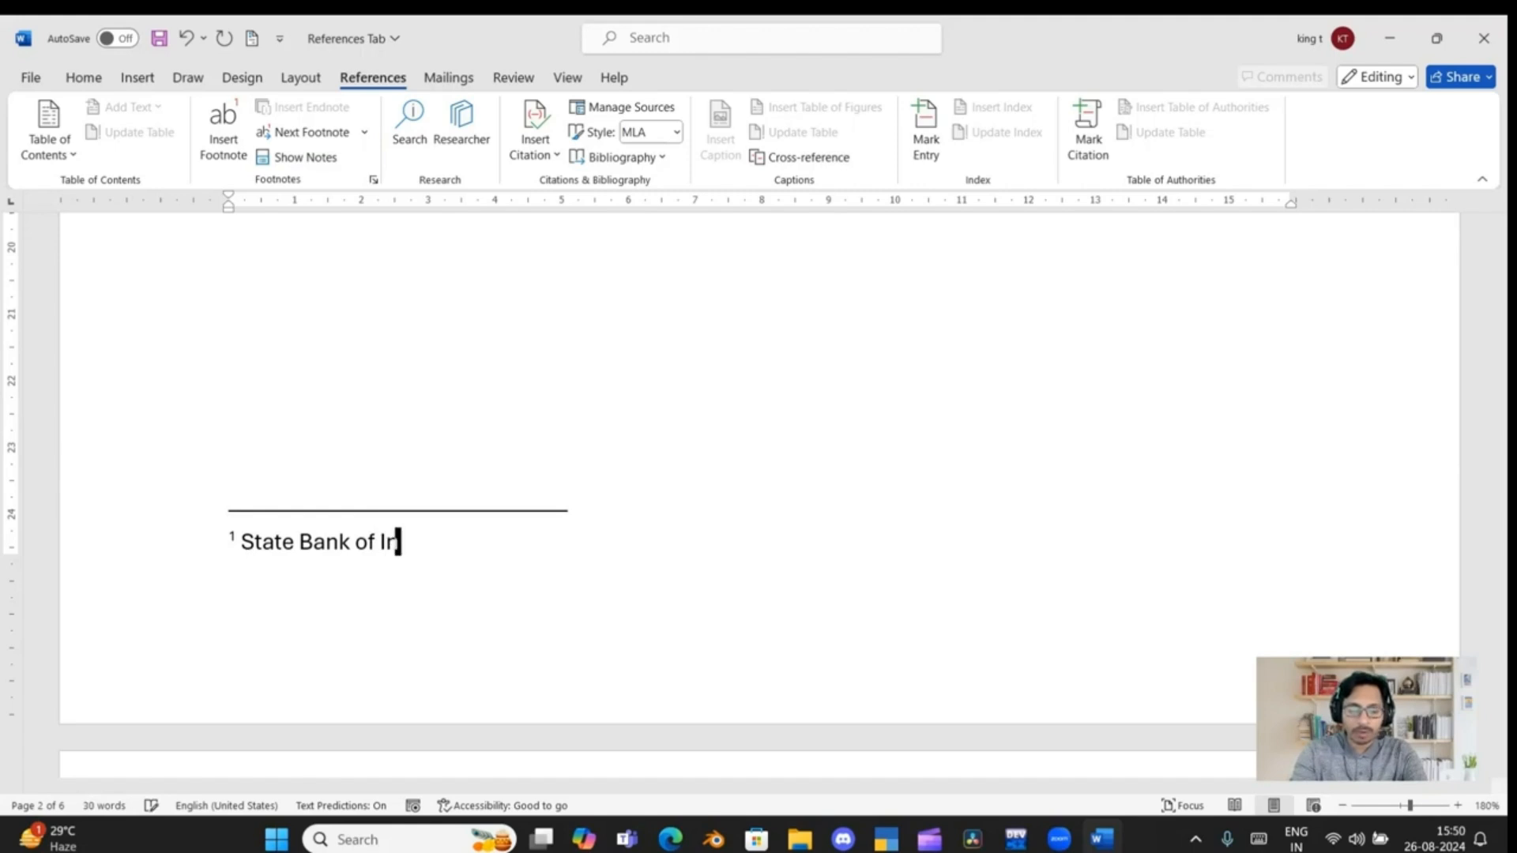
{"action": "type", "text": "dia"}
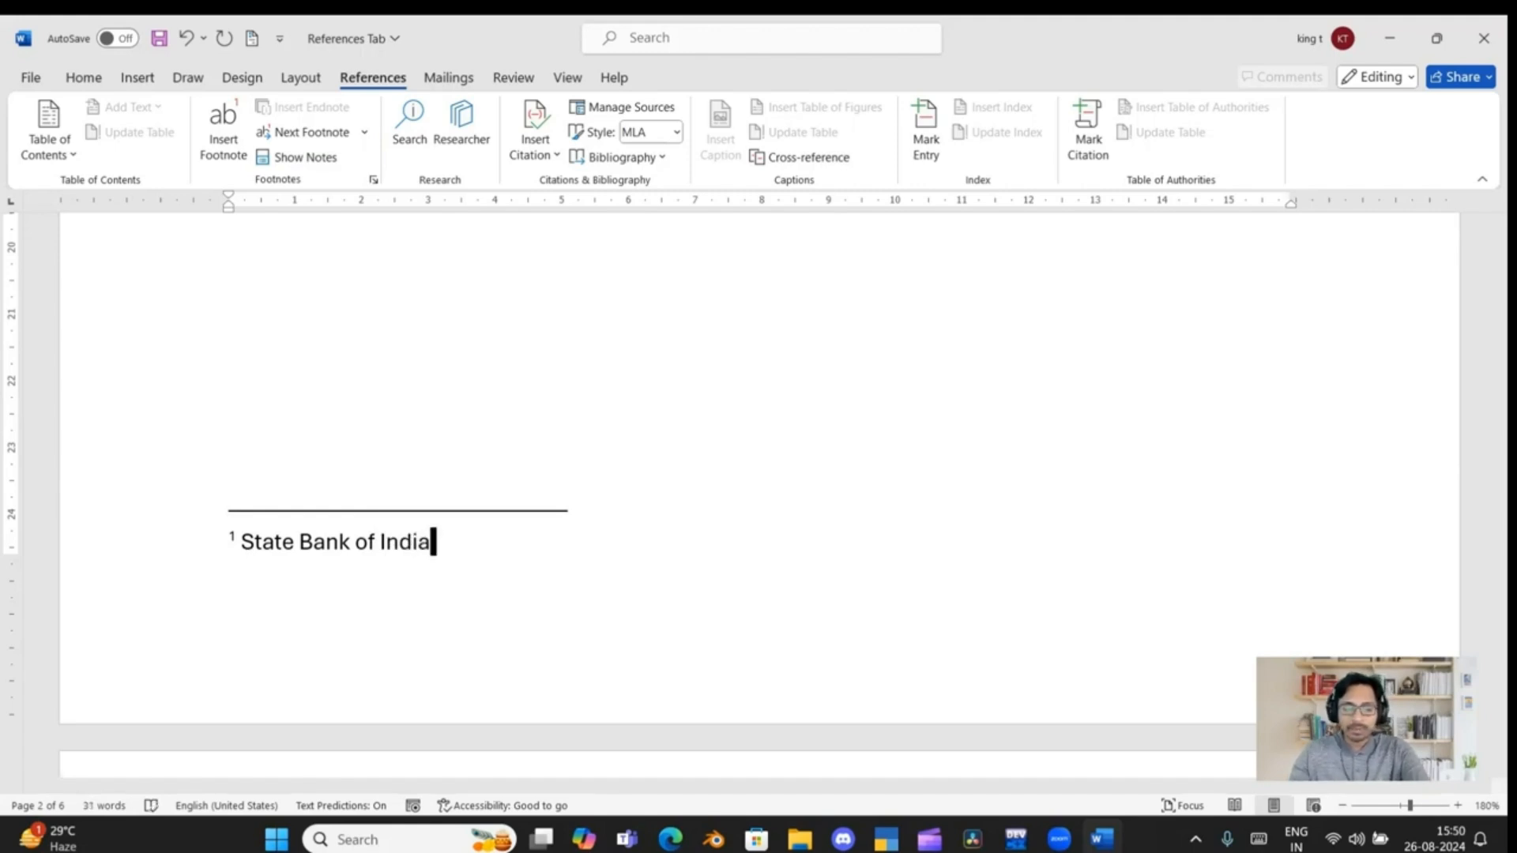
Go back to the "SBI" line under "MS Office" and place the text cursor at its footnote mark
{"action": "scroll", "coordinate": [382, 566], "scroll_direction": "up", "scroll_amount": 10}
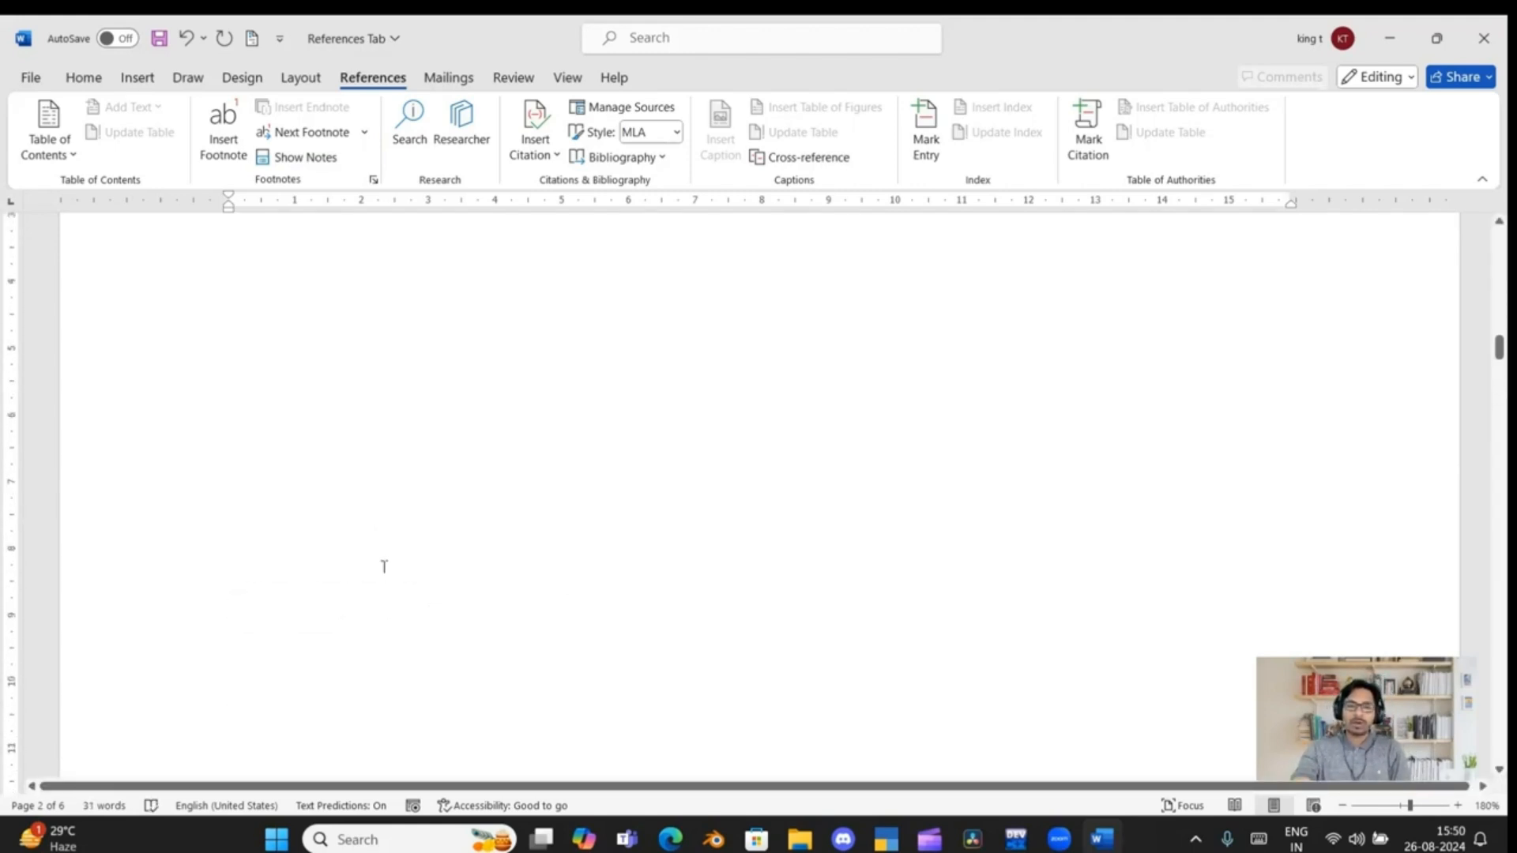
{"action": "scroll", "coordinate": [384, 566], "scroll_direction": "up", "scroll_amount": 5}
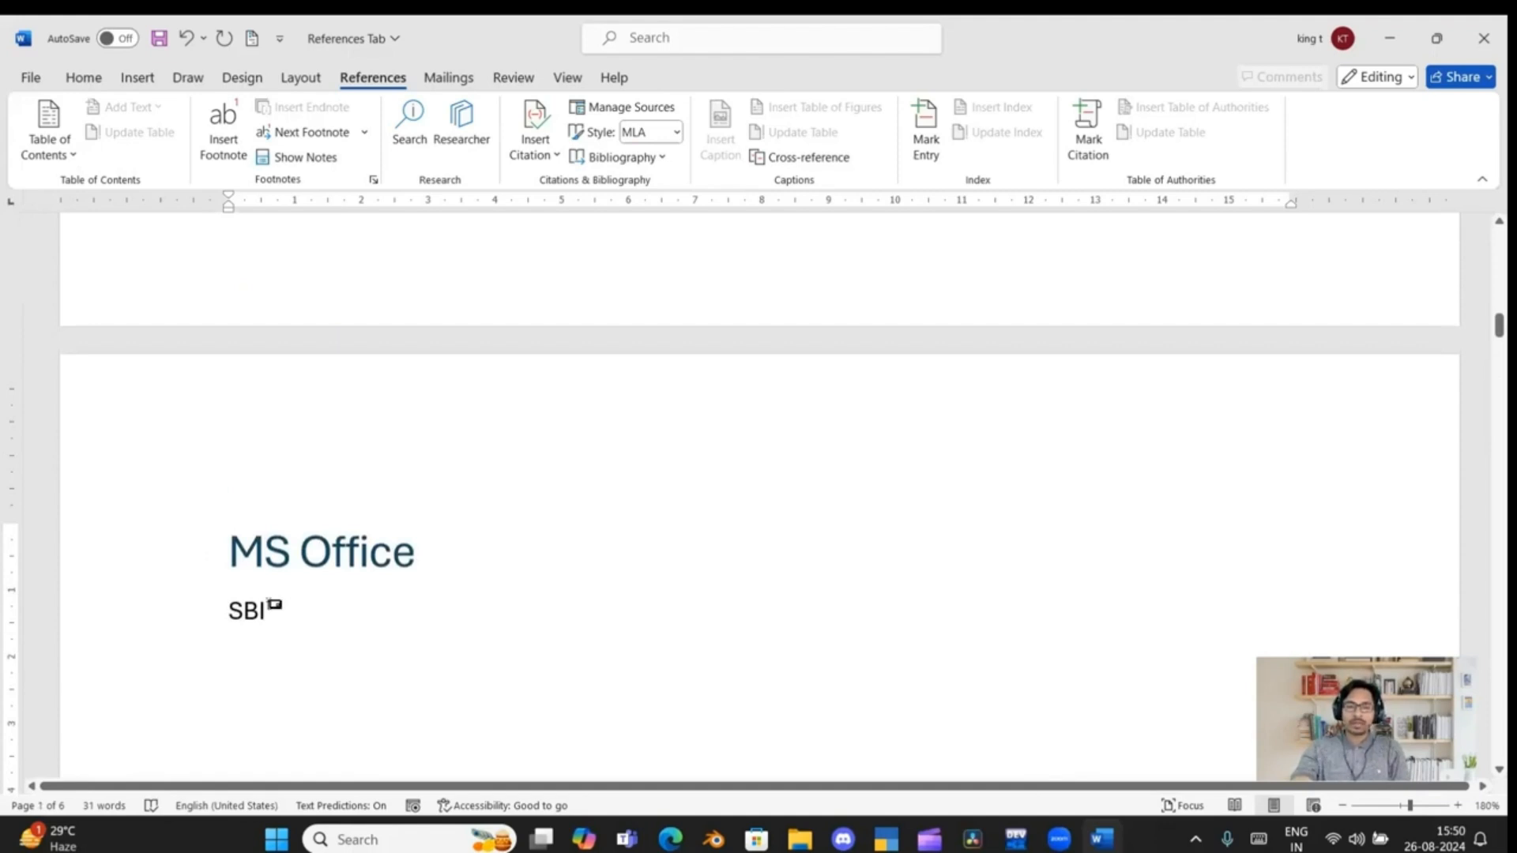
{"action": "left_click", "coordinate": [274, 605]}
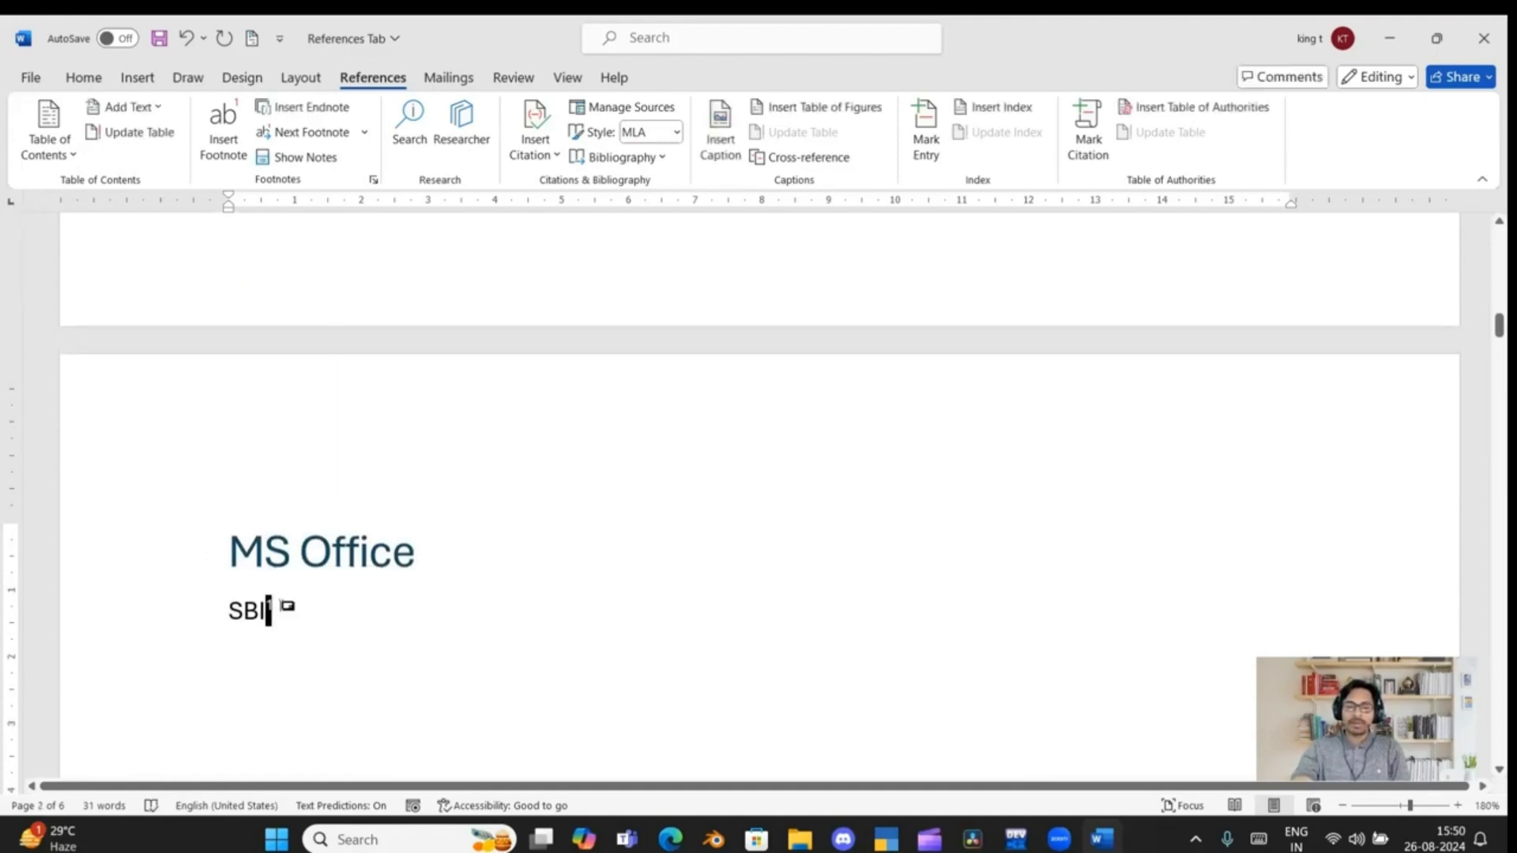
Add a new line with the text "UB" below the "SBI" line under the "MS Office" heading
{"action": "mouse_move", "coordinate": [274, 605]}
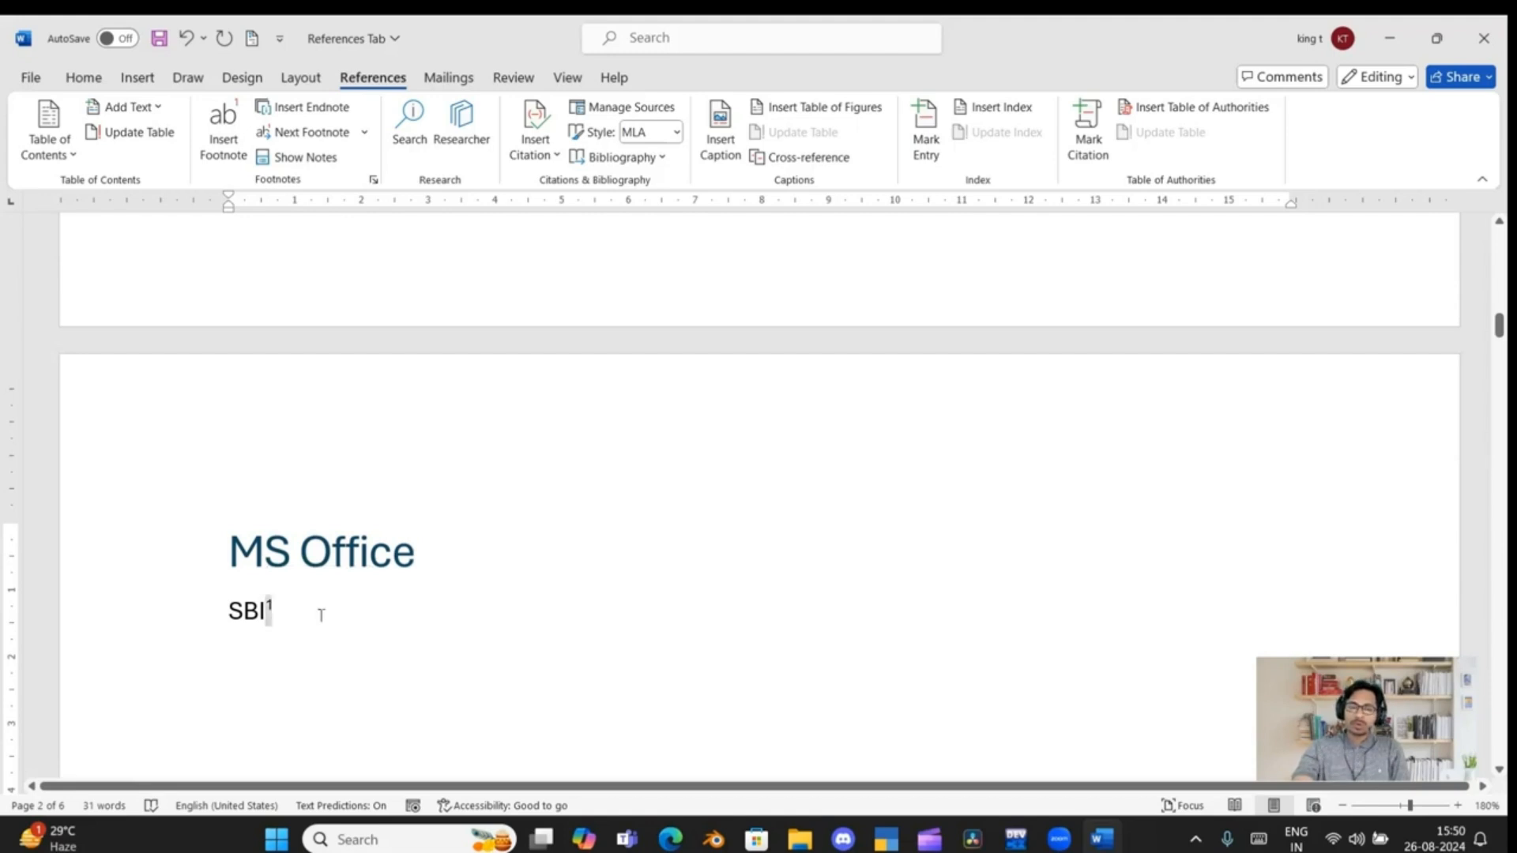
{"action": "scroll", "coordinate": [321, 614], "scroll_direction": "down", "scroll_amount": 2}
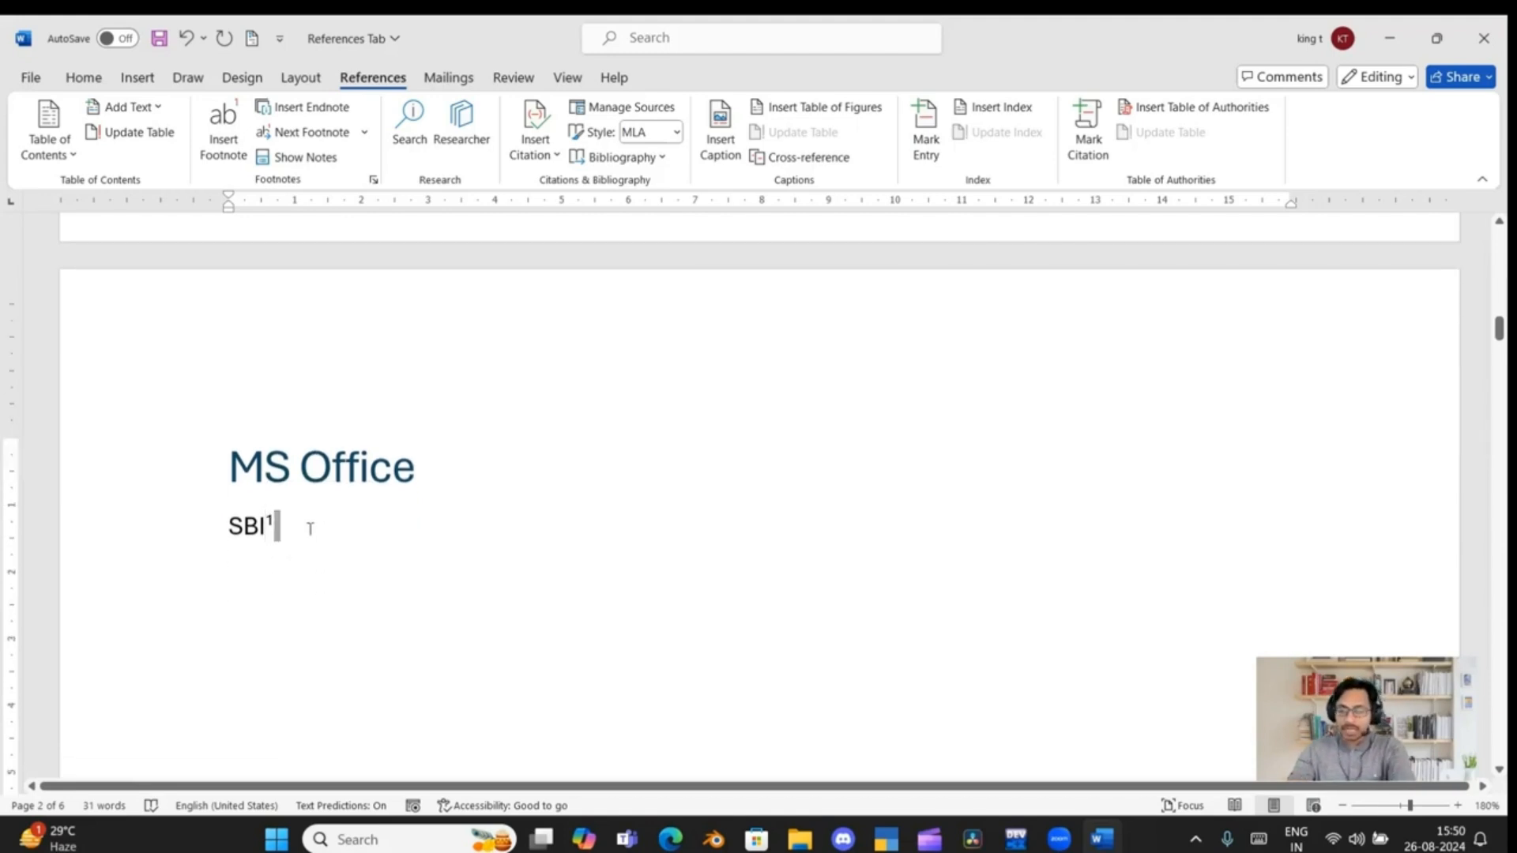
{"action": "key", "text": "Return"}
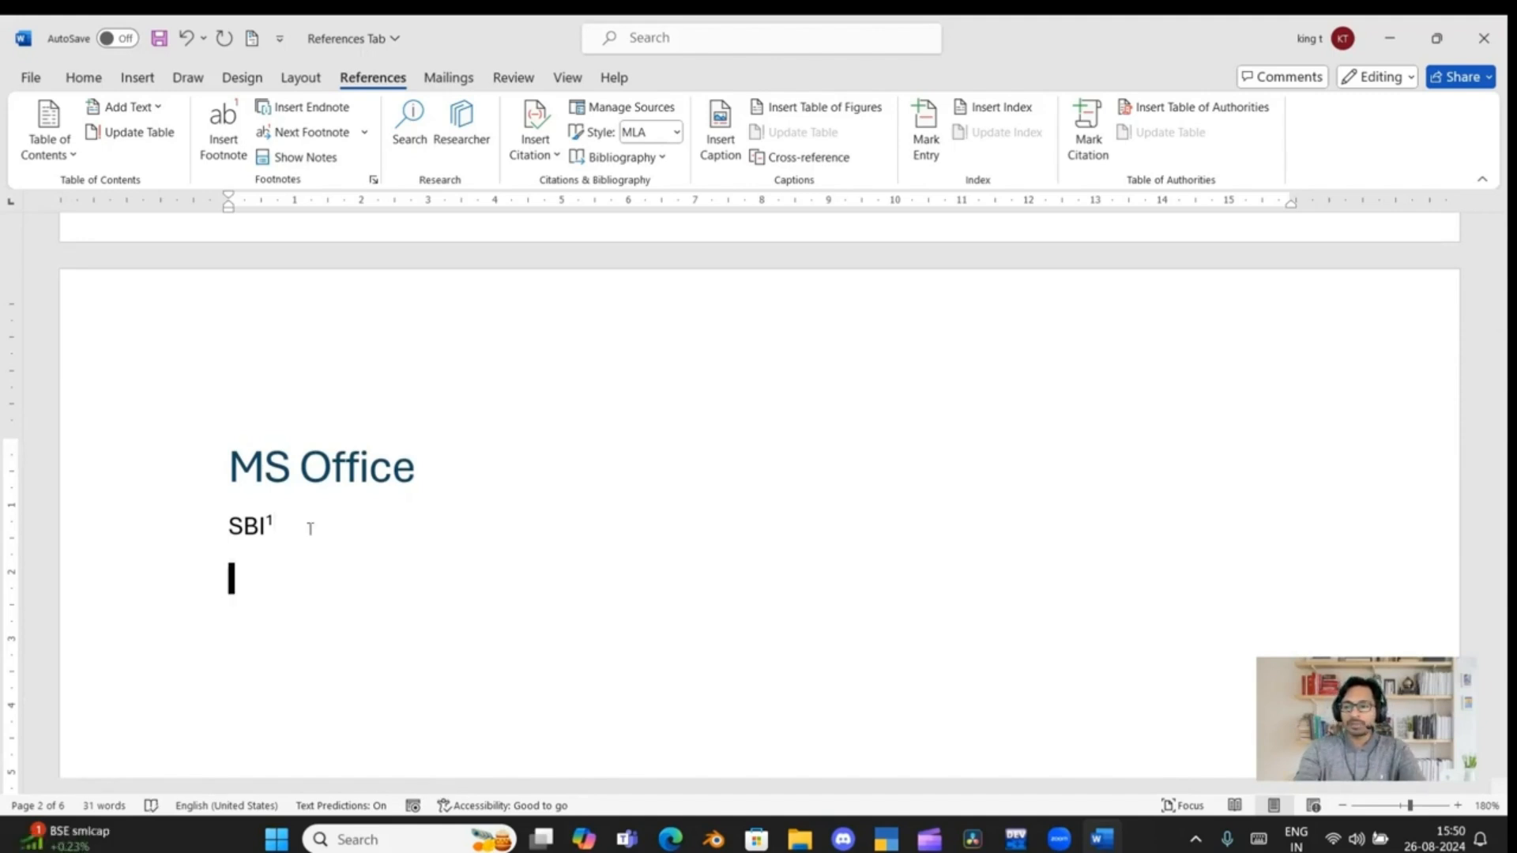
{"action": "type", "text": "U"}
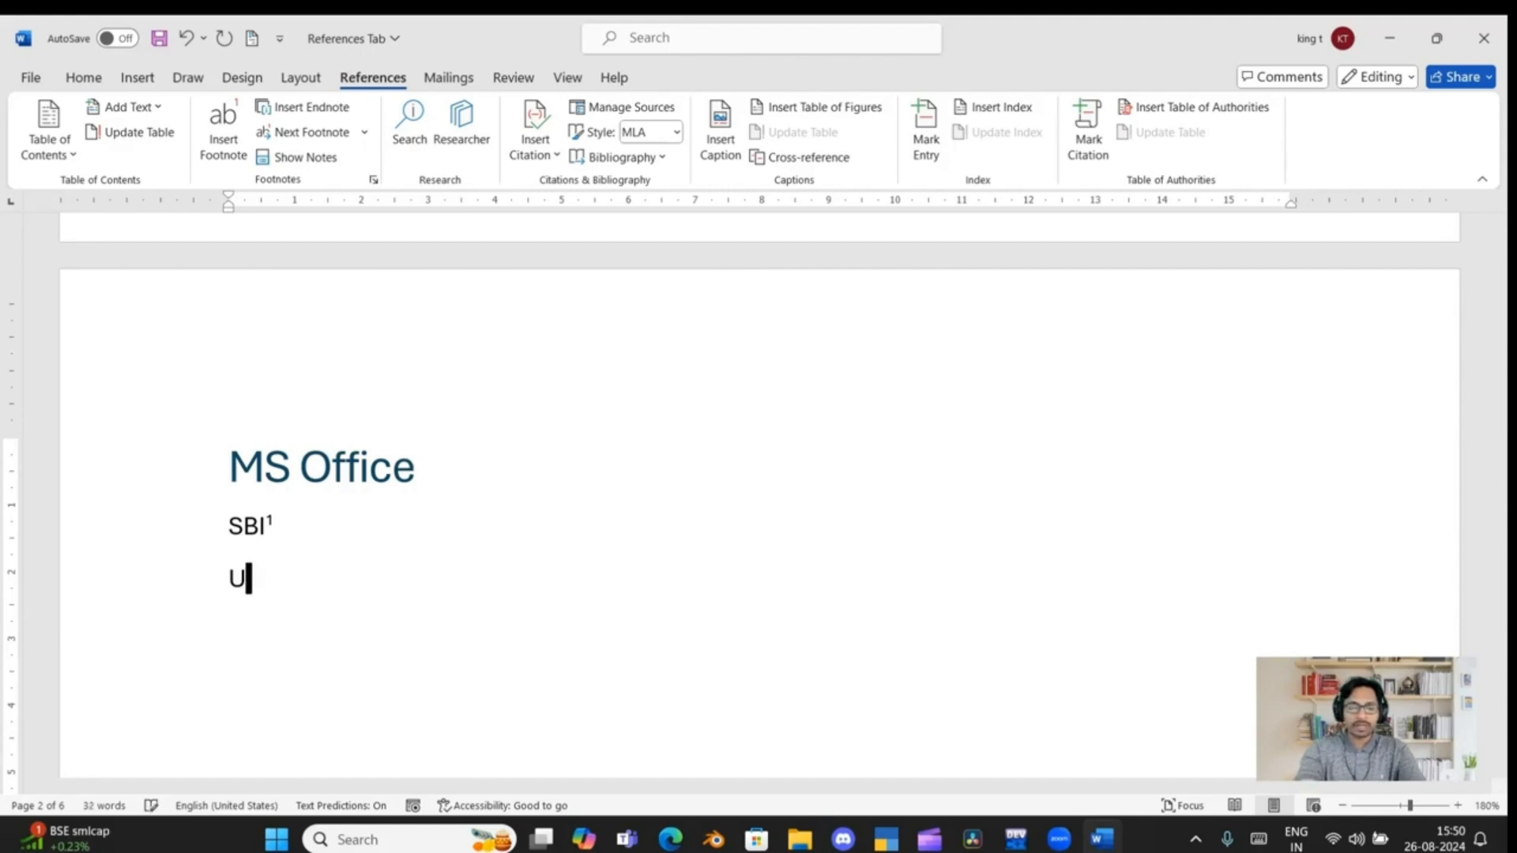
{"action": "type", "text": "B"}
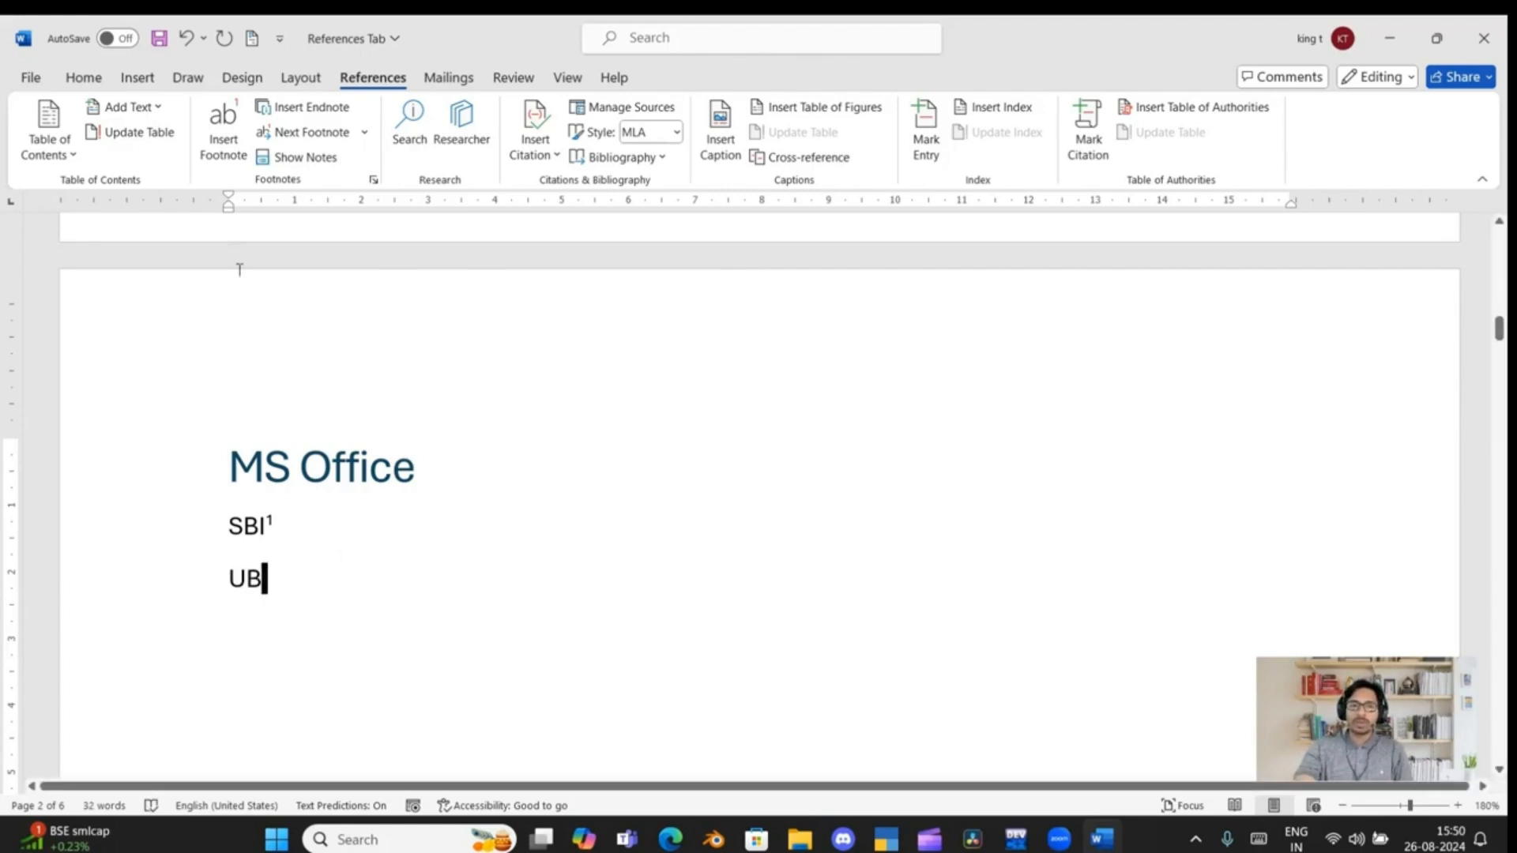
Insert a footnote reference after "UB" and look at its mark in the text
{"action": "left_click", "coordinate": [223, 135]}
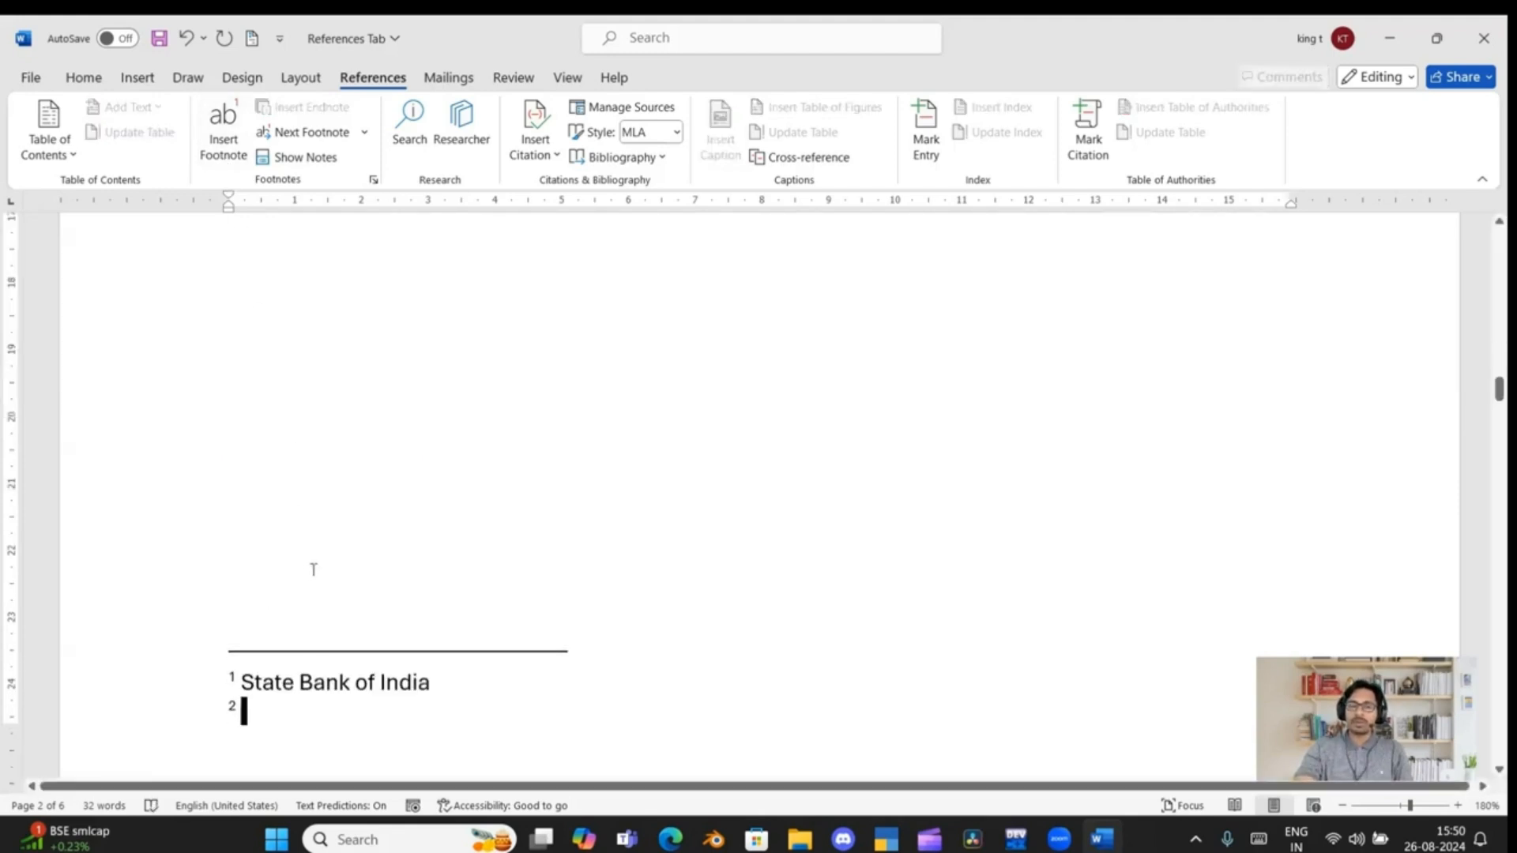
{"action": "scroll", "coordinate": [311, 565], "scroll_direction": "up", "scroll_amount": 15}
{"action": "scroll", "coordinate": [312, 568], "scroll_direction": "down", "scroll_amount": 1}
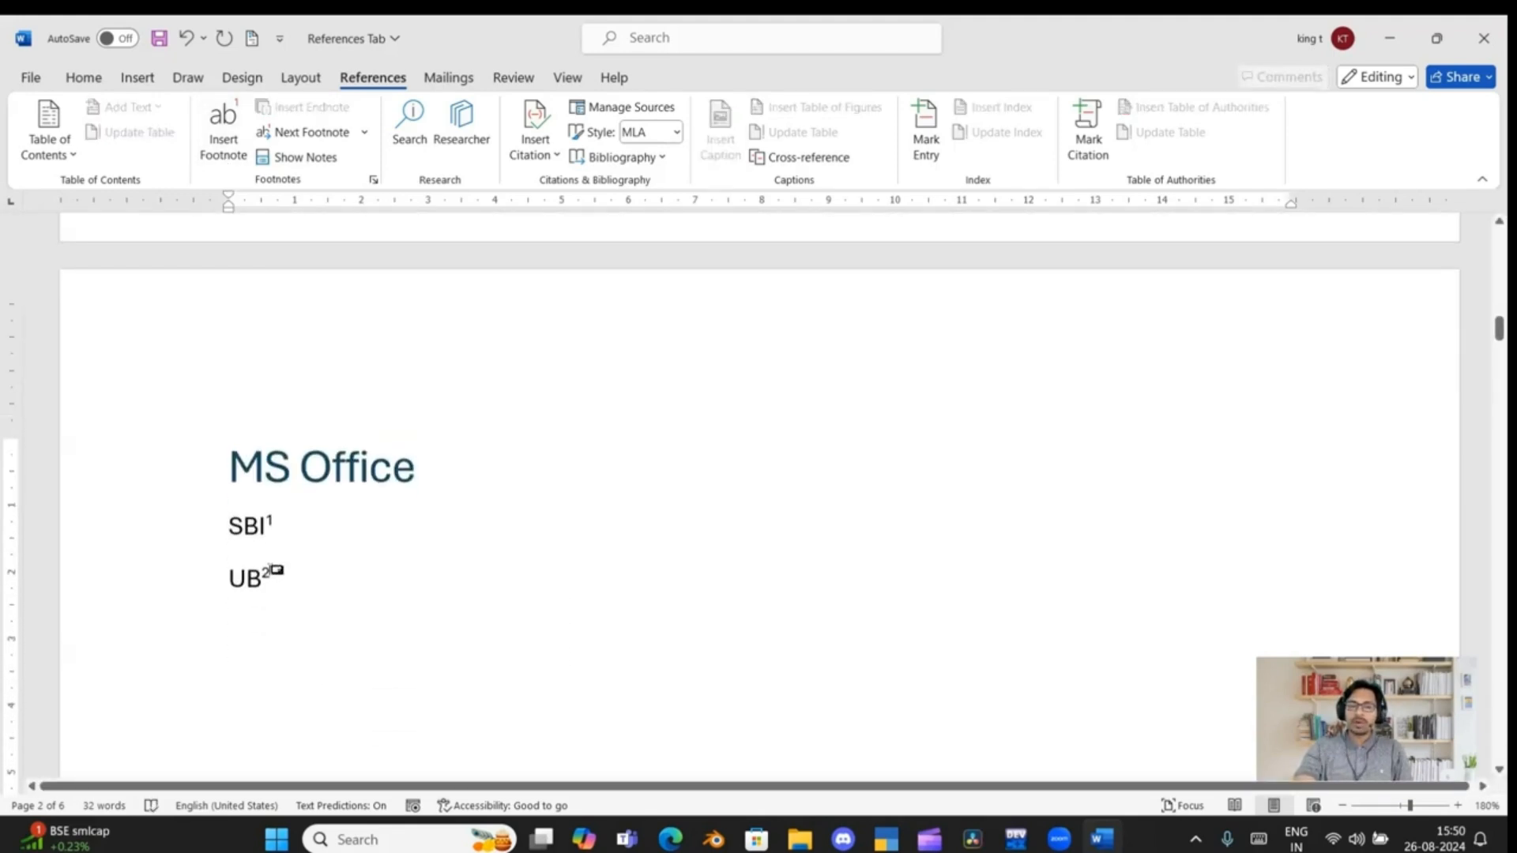
Go to the note area of that page and write "Union Bank" as the text of footnote 2
{"action": "double_click", "coordinate": [271, 570]}
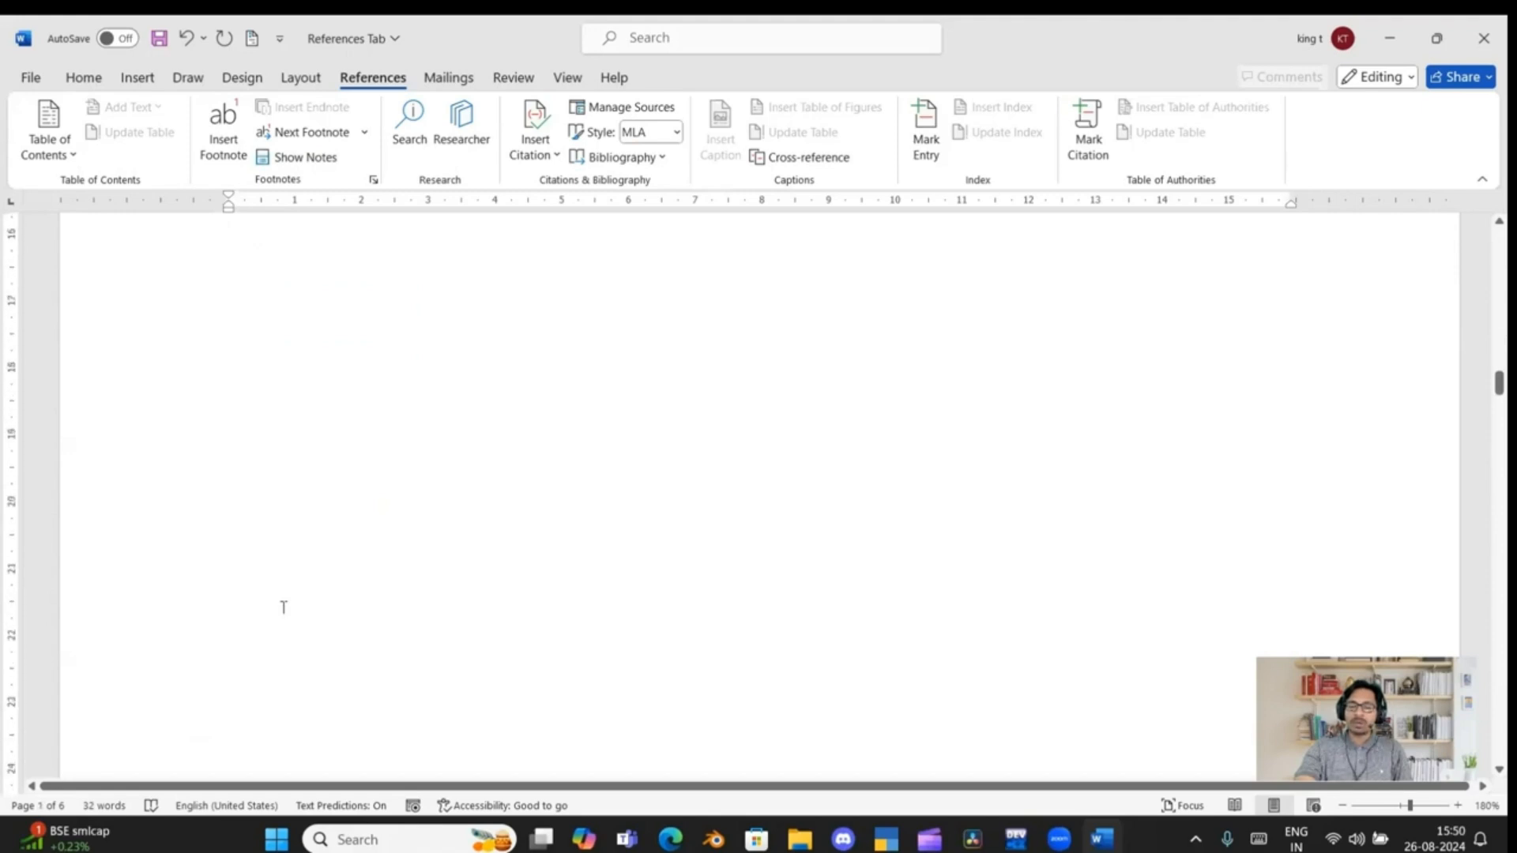
{"action": "scroll", "coordinate": [284, 610], "scroll_direction": "down", "scroll_amount": 10}
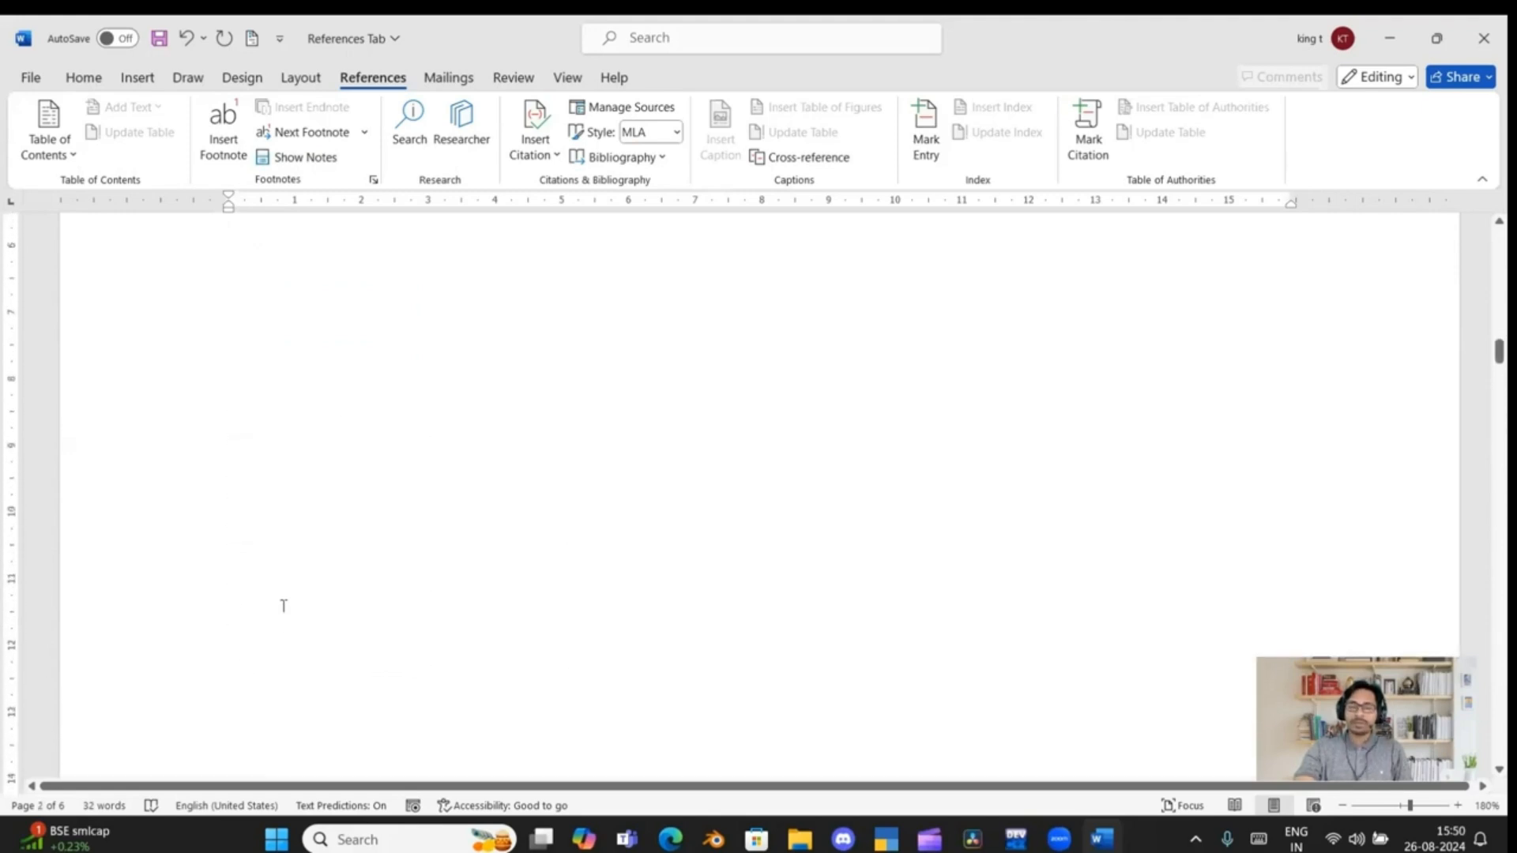
{"action": "scroll", "coordinate": [285, 605], "scroll_direction": "down", "scroll_amount": 3}
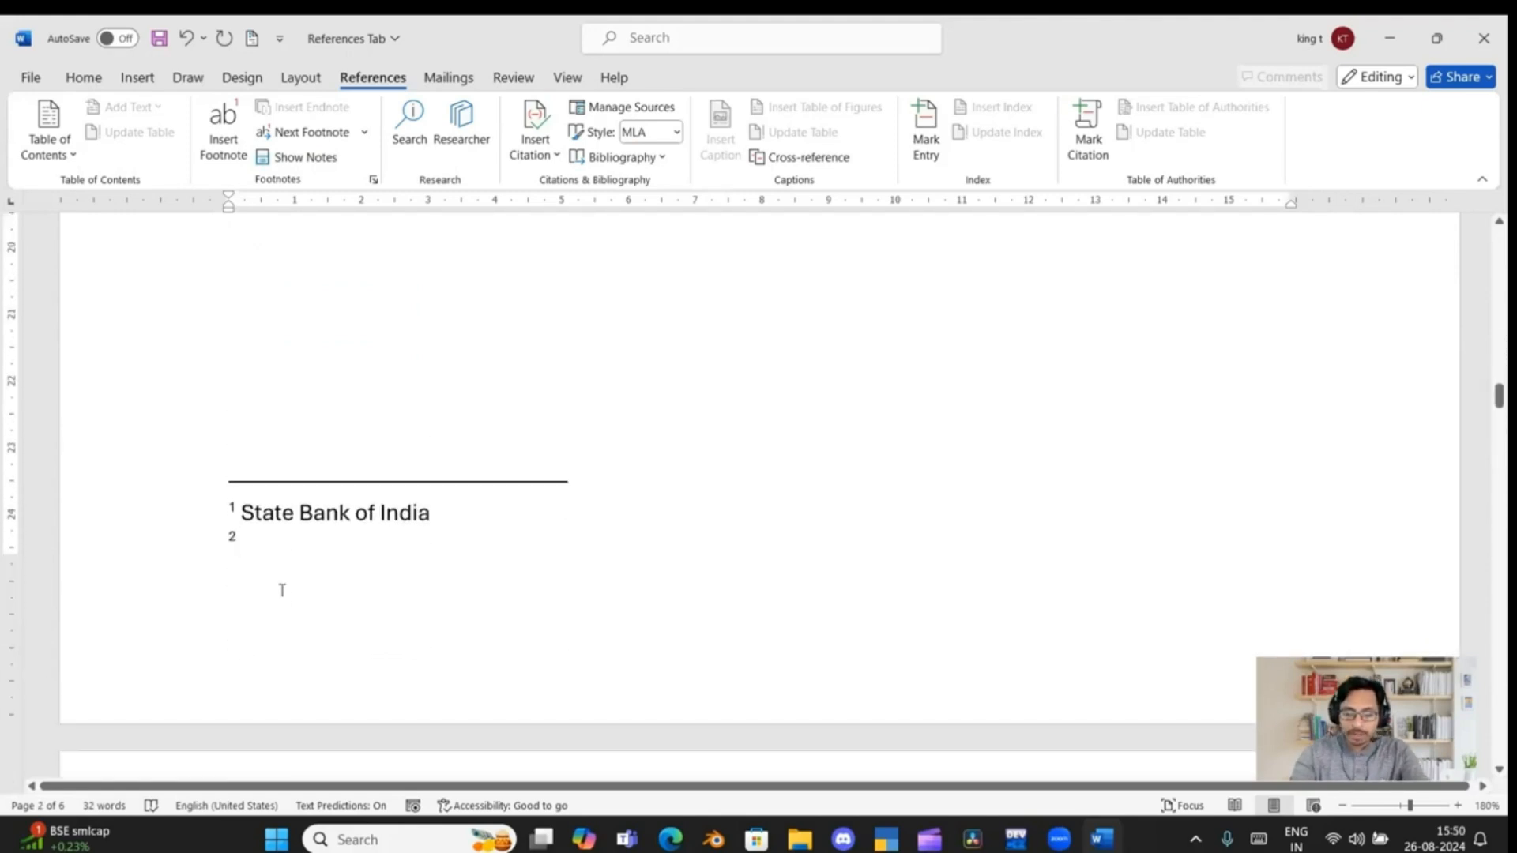
{"action": "type", "text": "Union "}
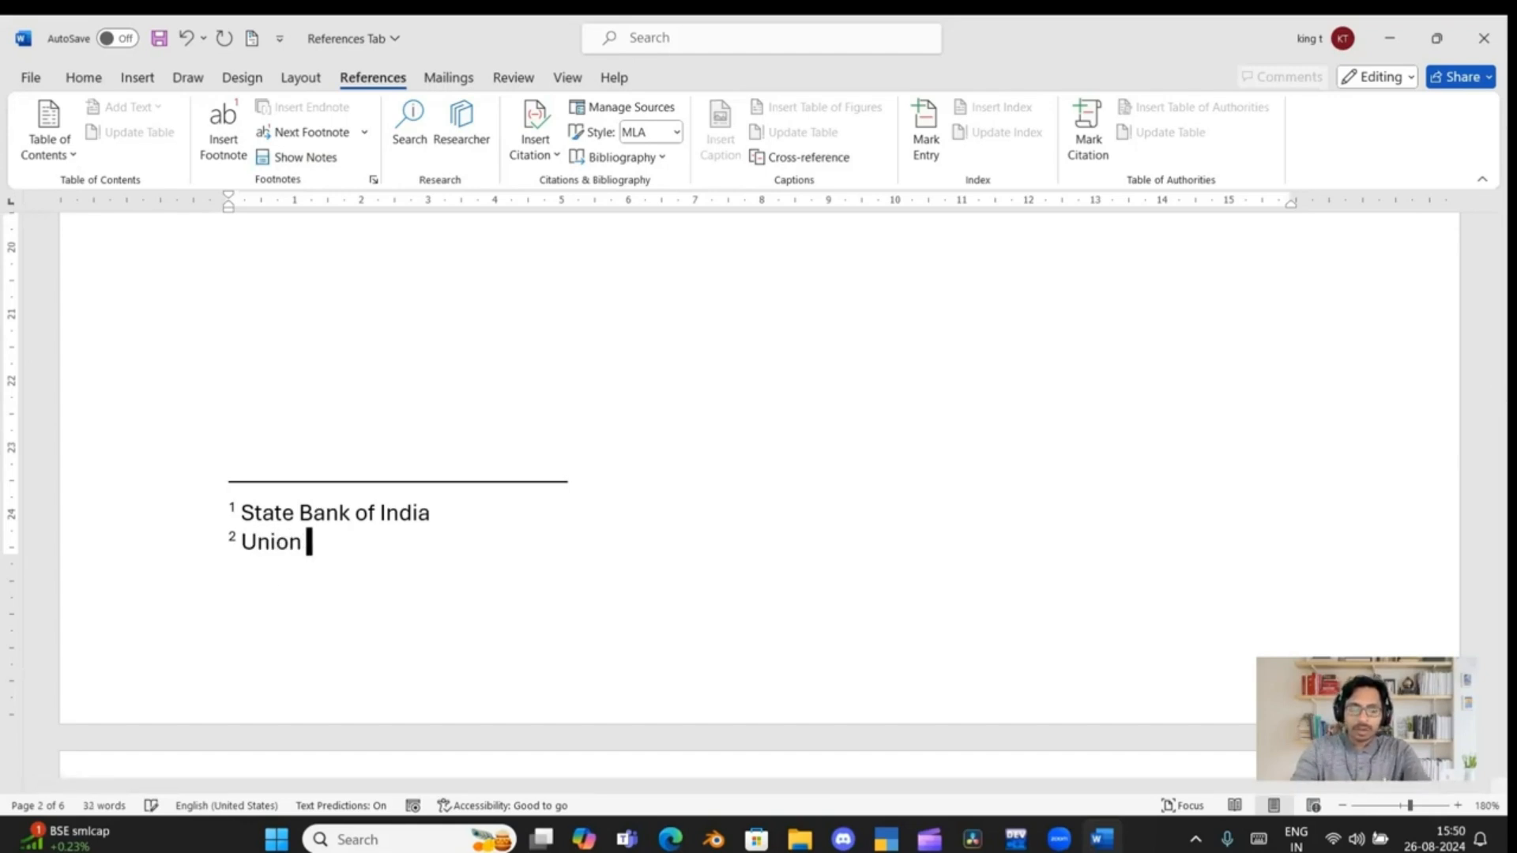
{"action": "type", "text": "Bank"}
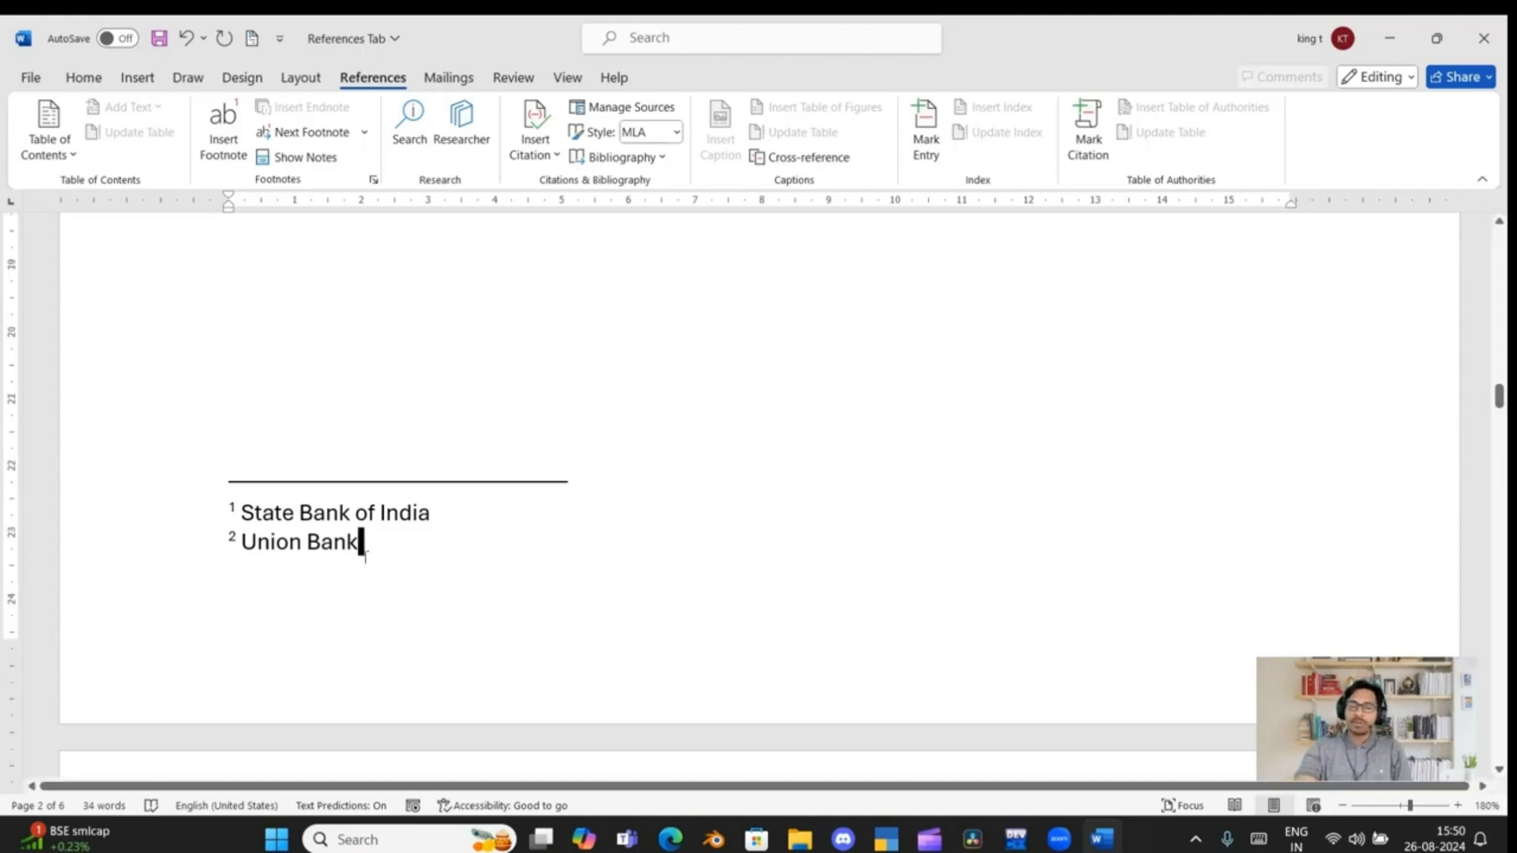
Return to the "MS Office" page and look at the footnote marks after "SBI" and "UB"
{"action": "scroll", "coordinate": [365, 544], "scroll_direction": "up", "scroll_amount": 15}
{"action": "scroll", "coordinate": [365, 557], "scroll_direction": "down", "scroll_amount": 3}
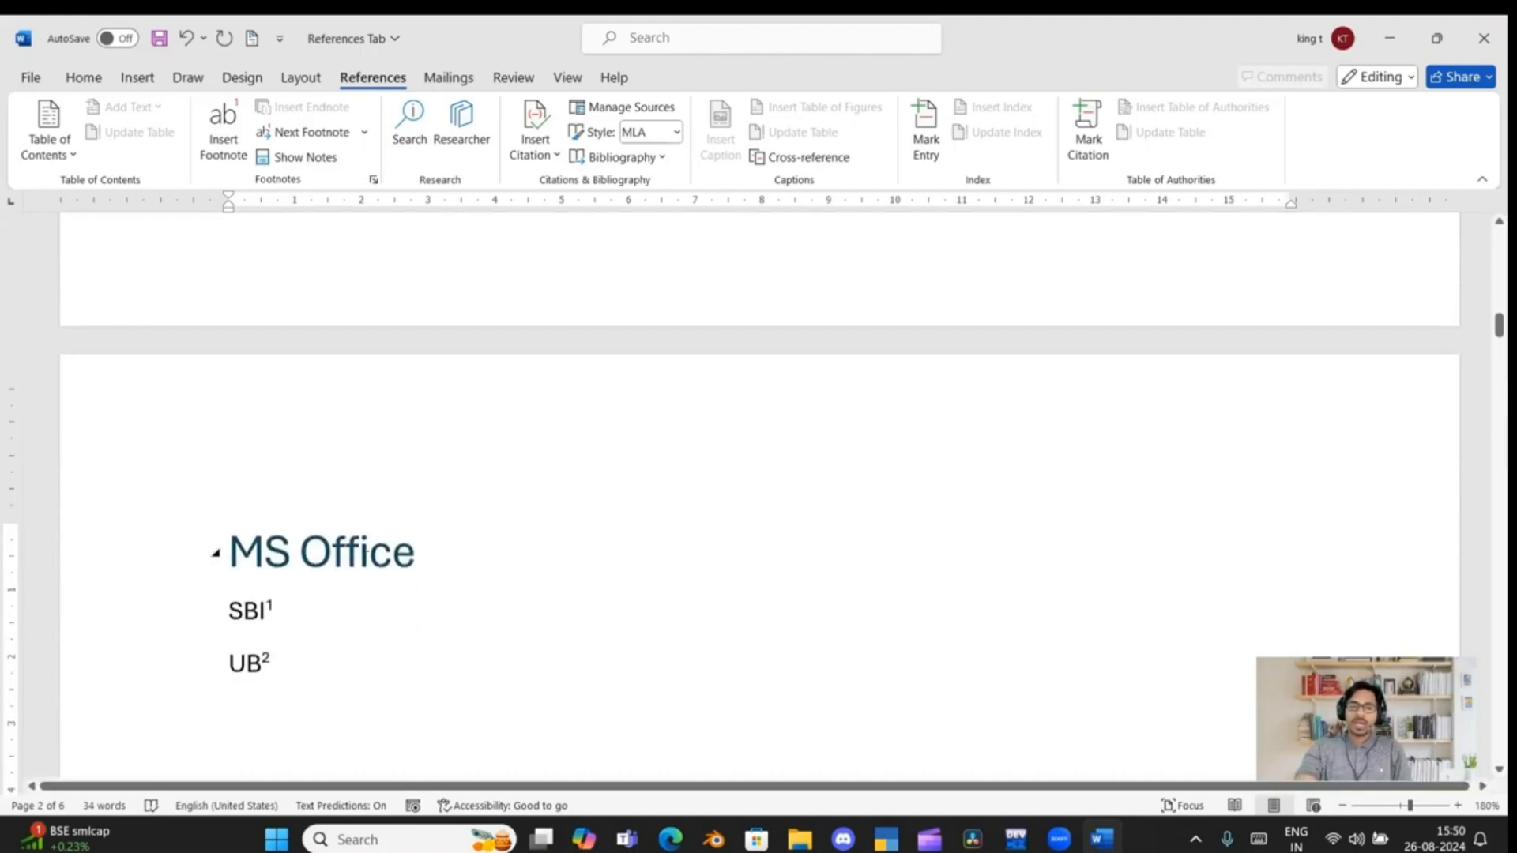
{"action": "mouse_move", "coordinate": [267, 571]}
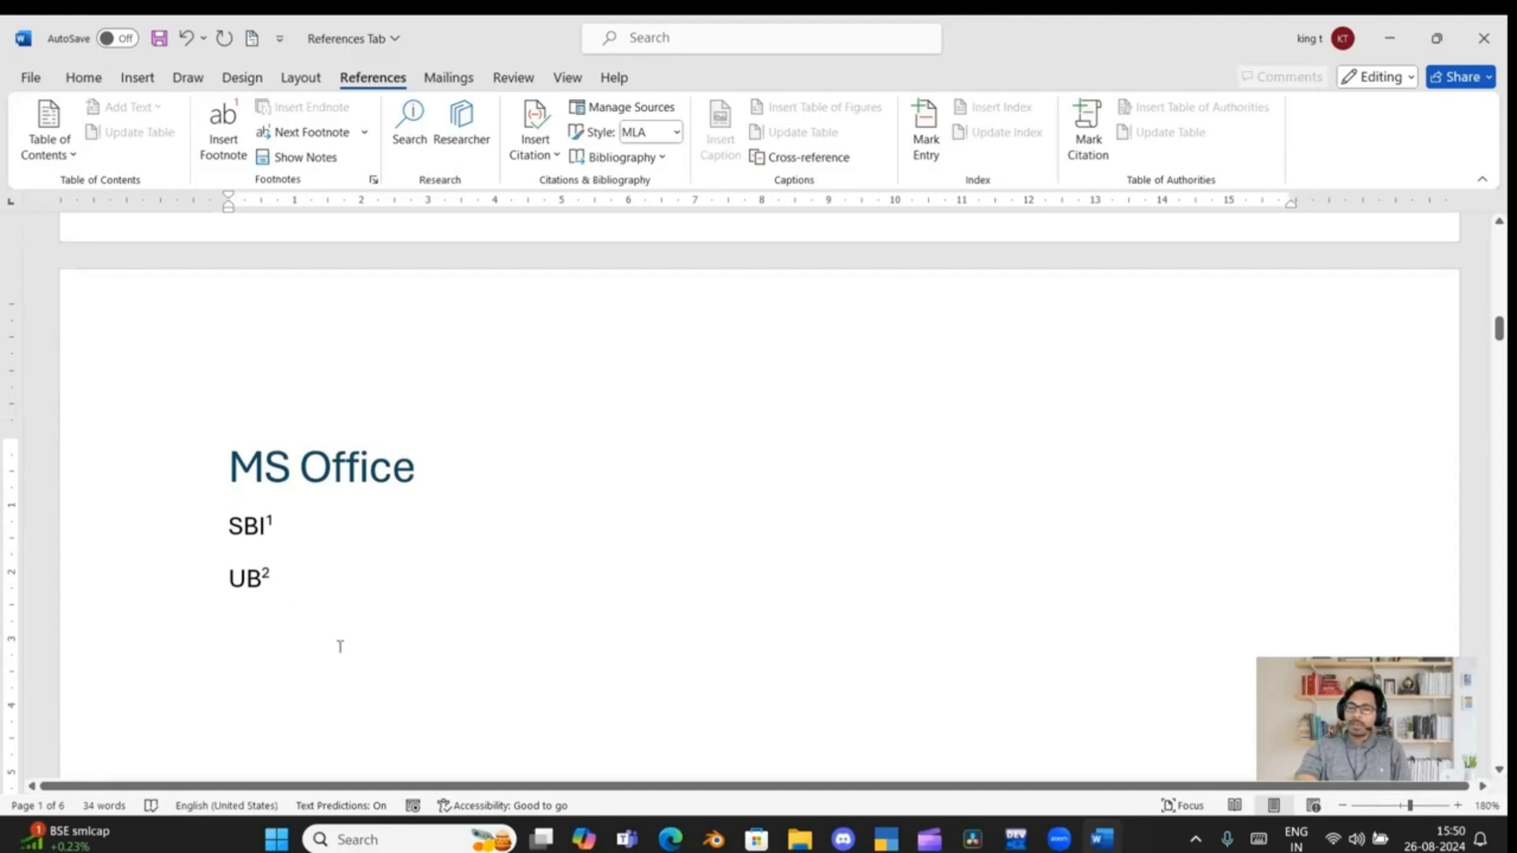
{"action": "scroll", "coordinate": [339, 645], "scroll_direction": "up", "scroll_amount": 8}
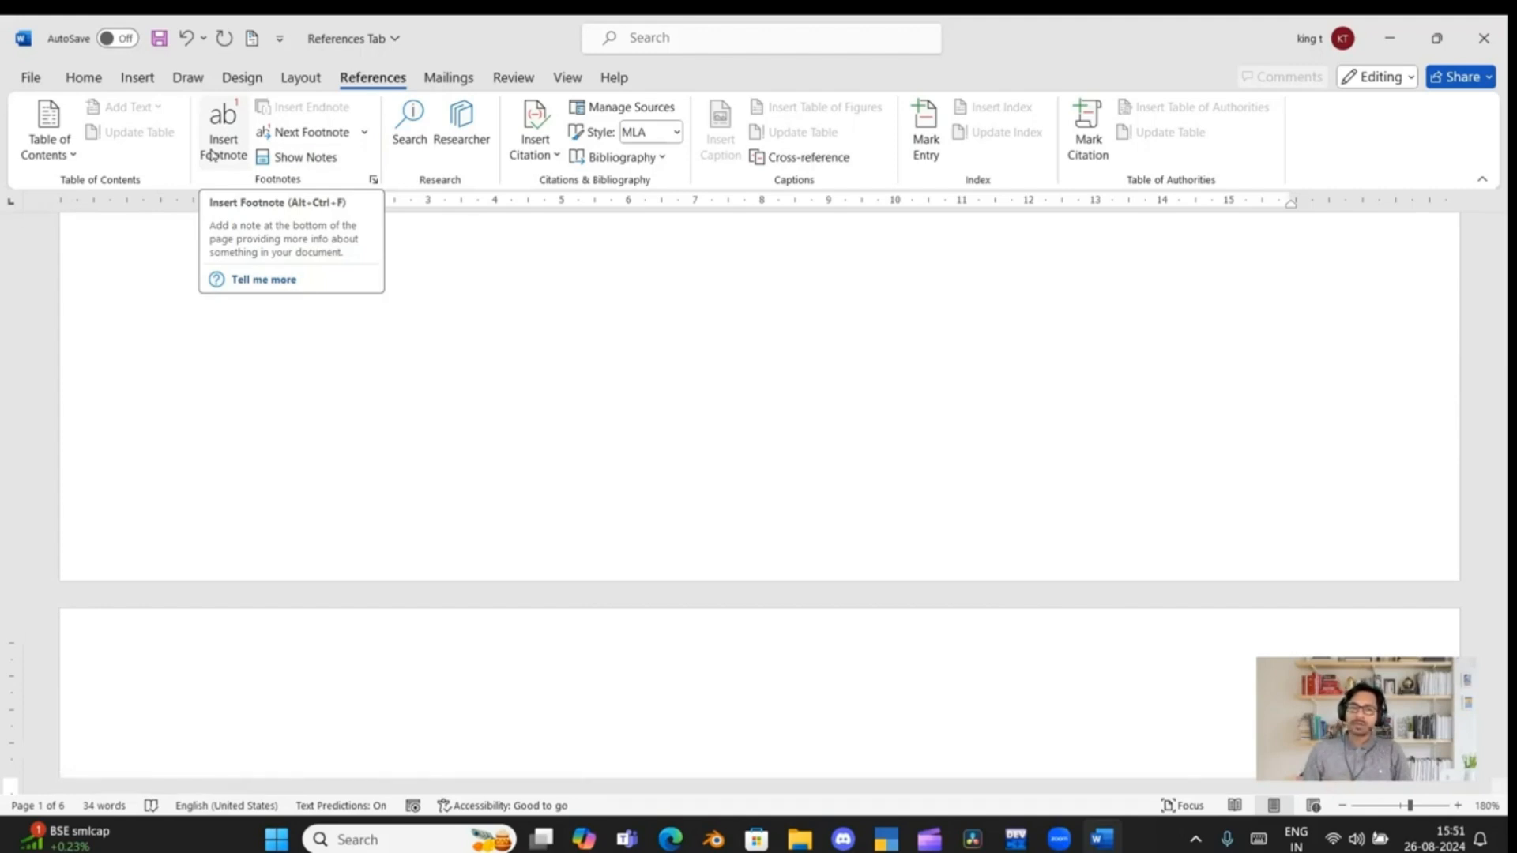
Move to the next footnote and back to the previous one, and view the available footnote and endnote navigation options
{"action": "left_click", "coordinate": [309, 135]}
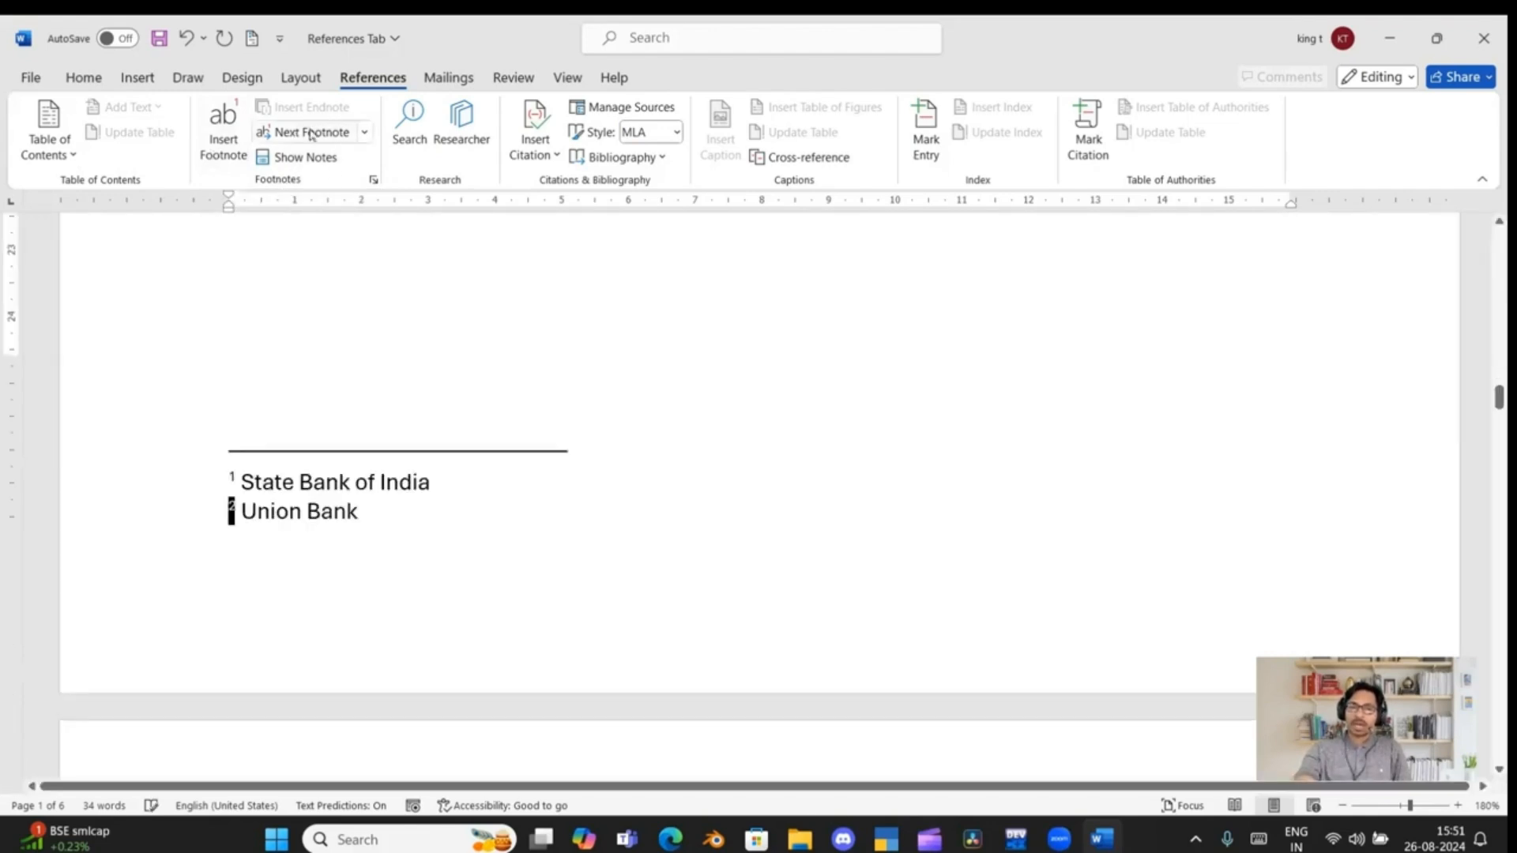
{"action": "left_click", "coordinate": [365, 133]}
{"action": "left_click", "coordinate": [342, 197]}
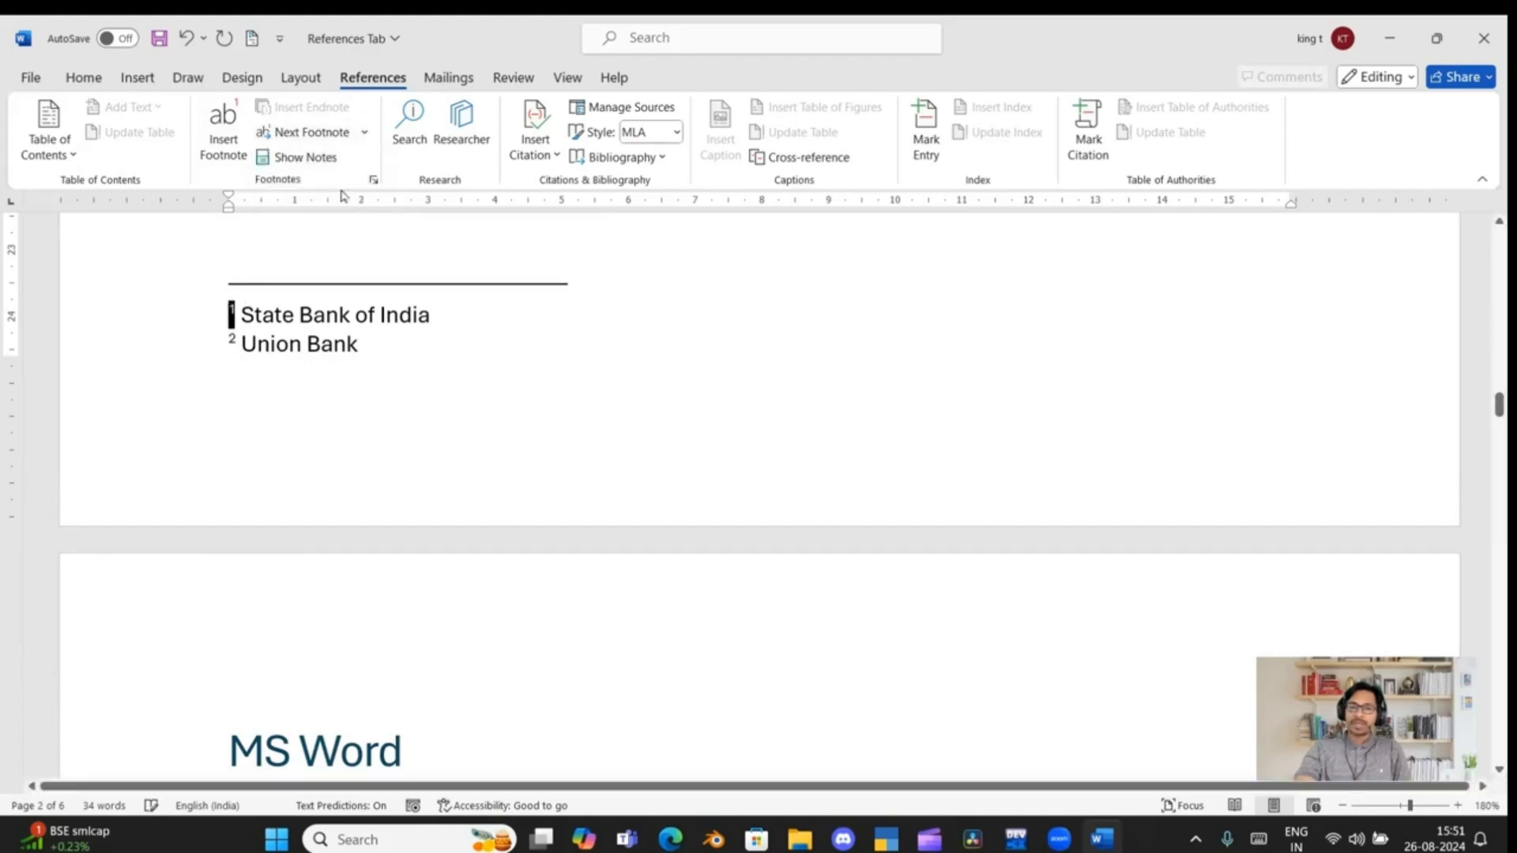
{"action": "left_click", "coordinate": [363, 133]}
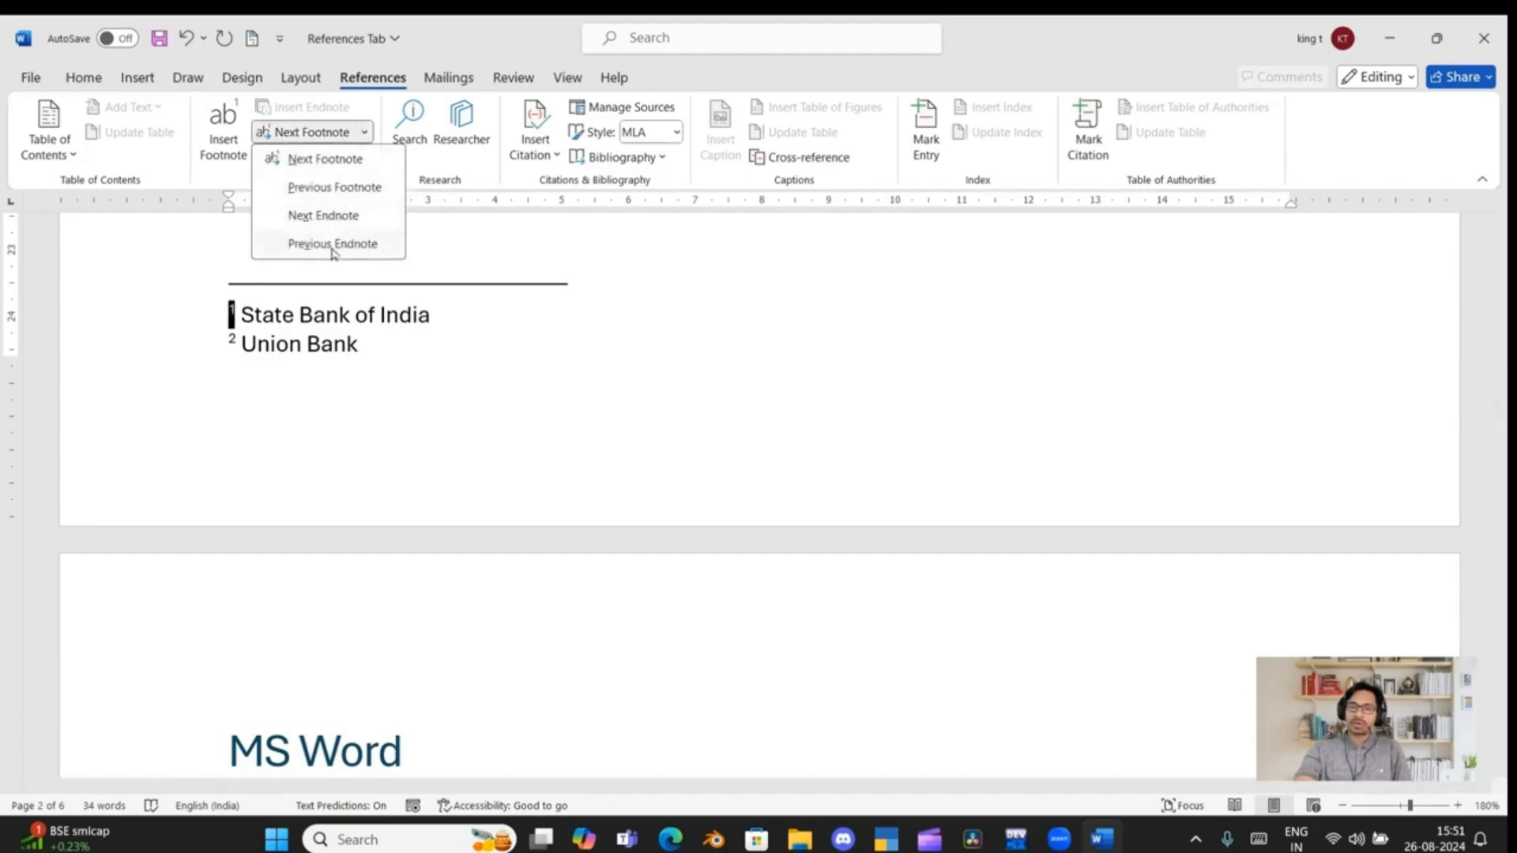
{"action": "left_click", "coordinate": [416, 257]}
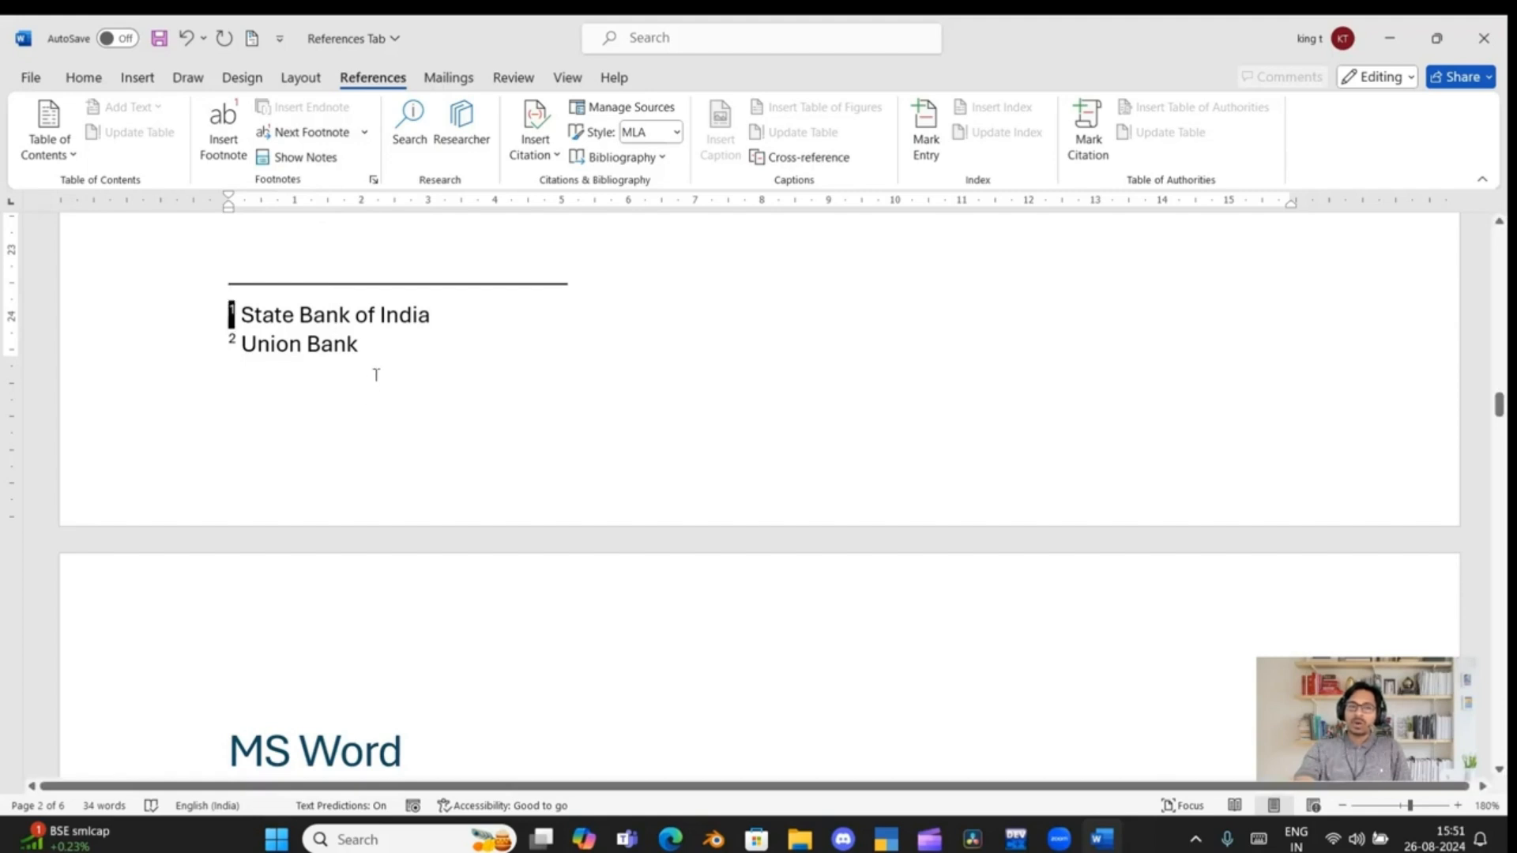
Add the text "SBI" on the line below the "MS Word" heading
{"action": "key", "text": "BackSpace"}
{"action": "scroll", "coordinate": [373, 528], "scroll_direction": "down", "scroll_amount": 3}
{"action": "scroll", "coordinate": [373, 528], "scroll_direction": "down", "scroll_amount": 3}
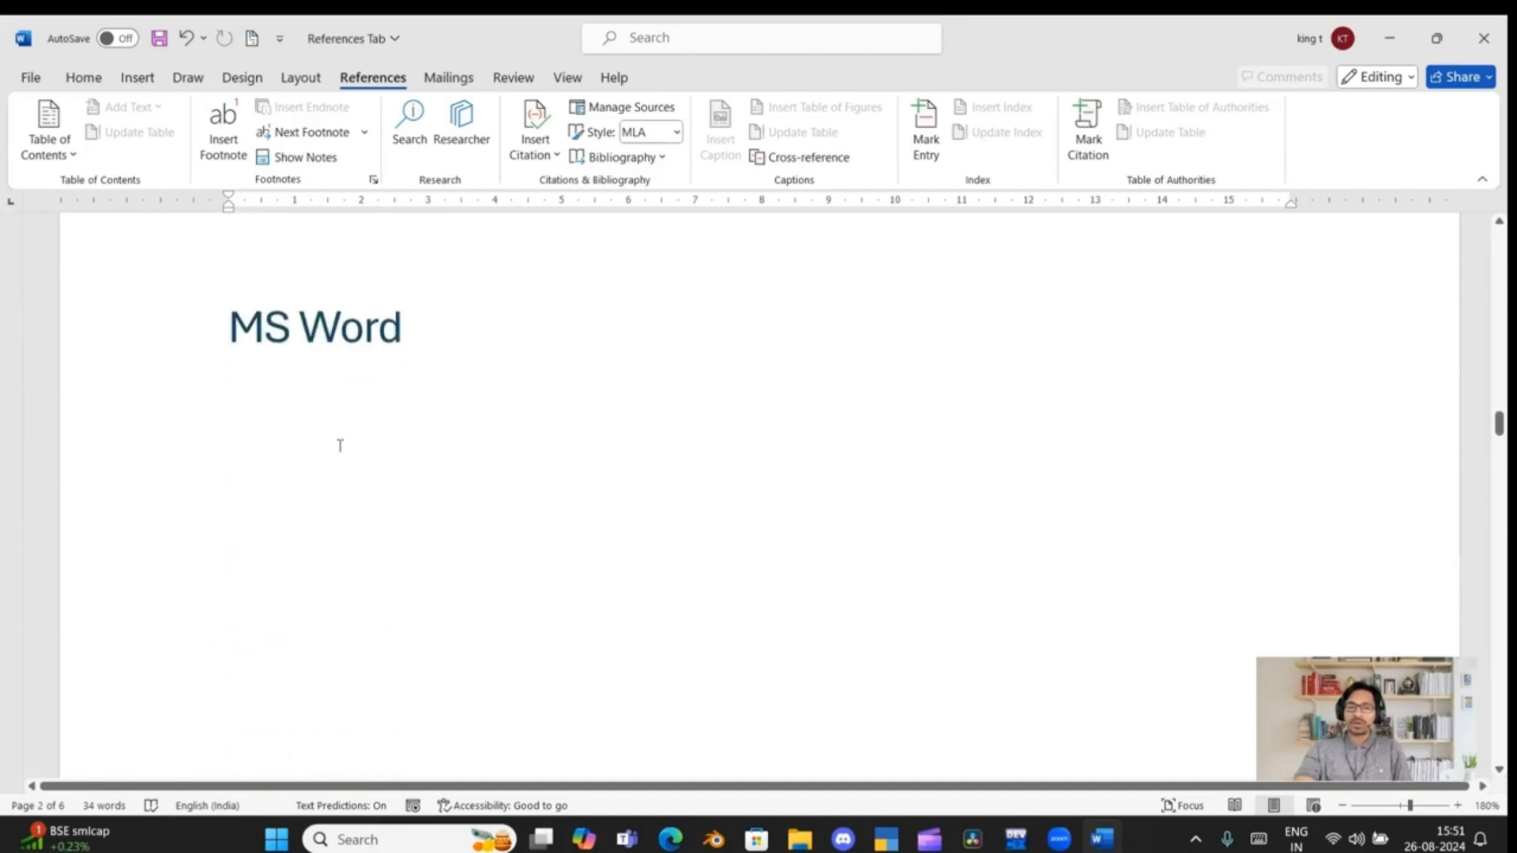
{"action": "left_click", "coordinate": [332, 419]}
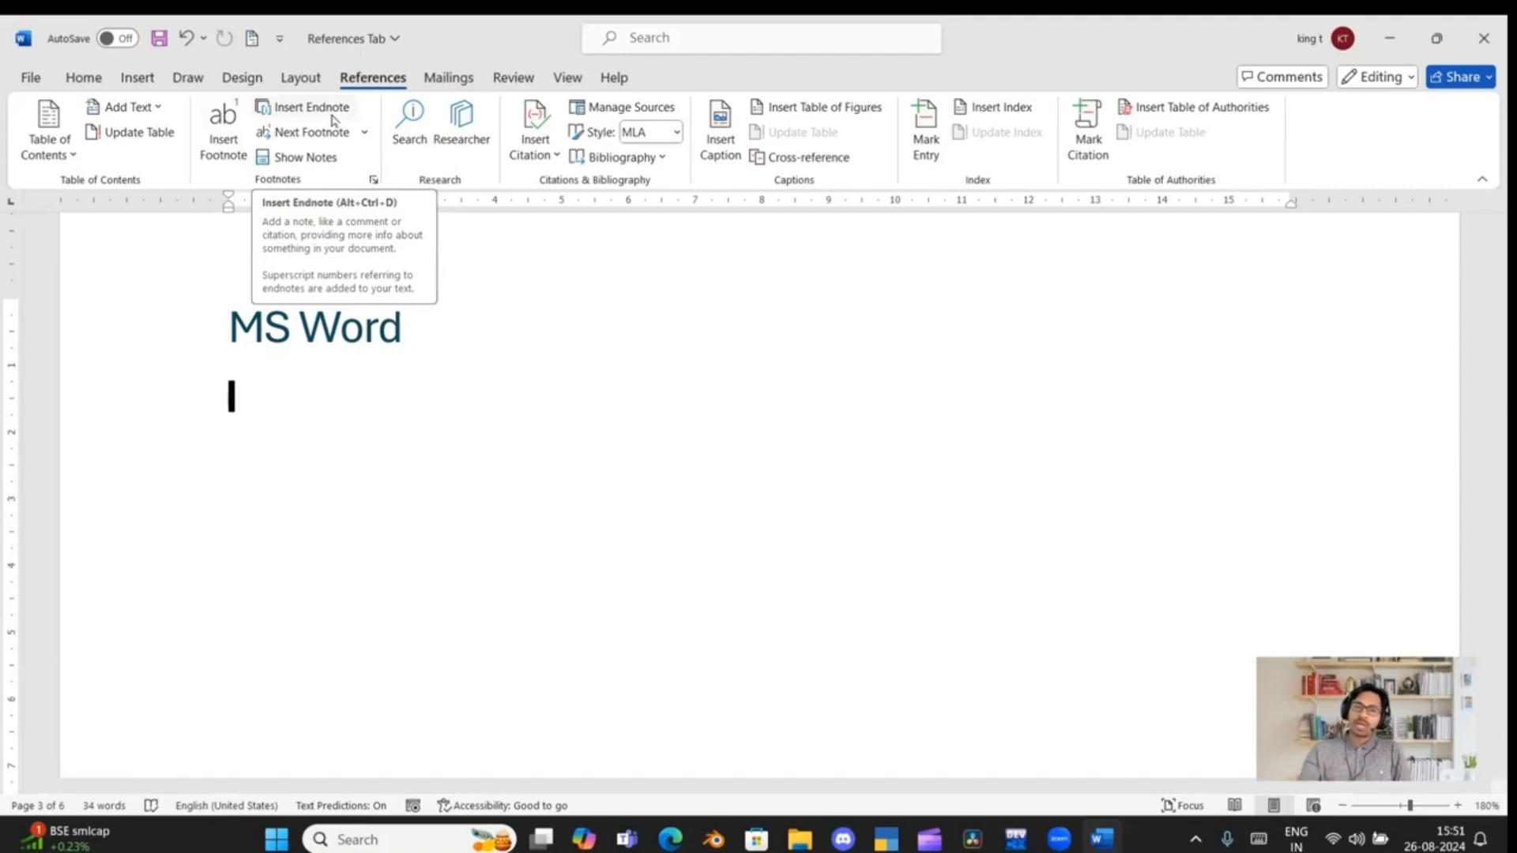
{"action": "type", "text": "SBI"}
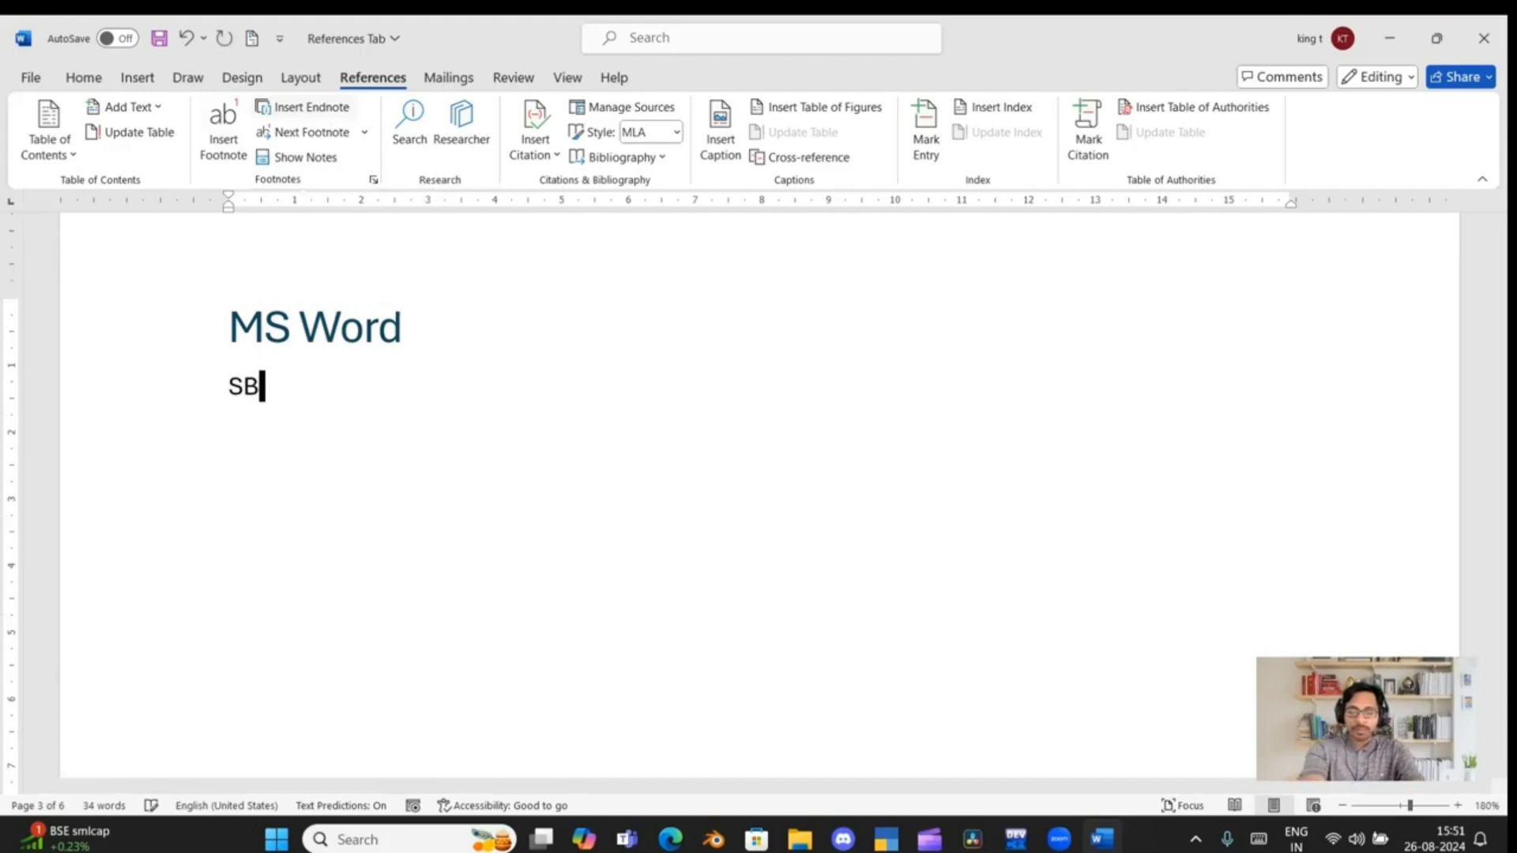
Insert an endnote after "SBI" under "MS Word" and write "State of Bank of India" as its text
{"action": "left_click", "coordinate": [330, 114]}
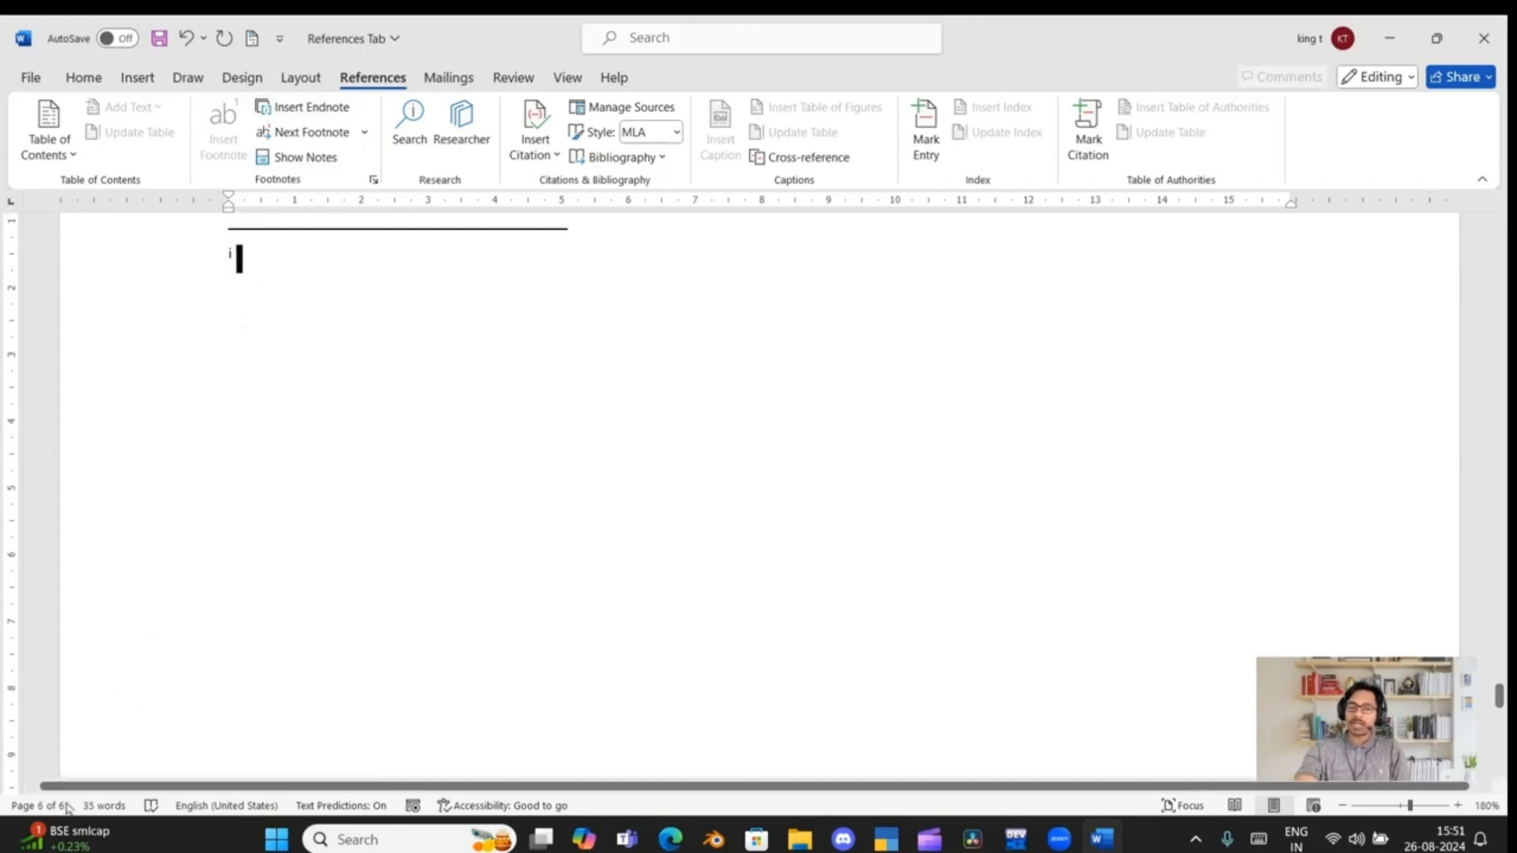
{"action": "type", "text": "State "}
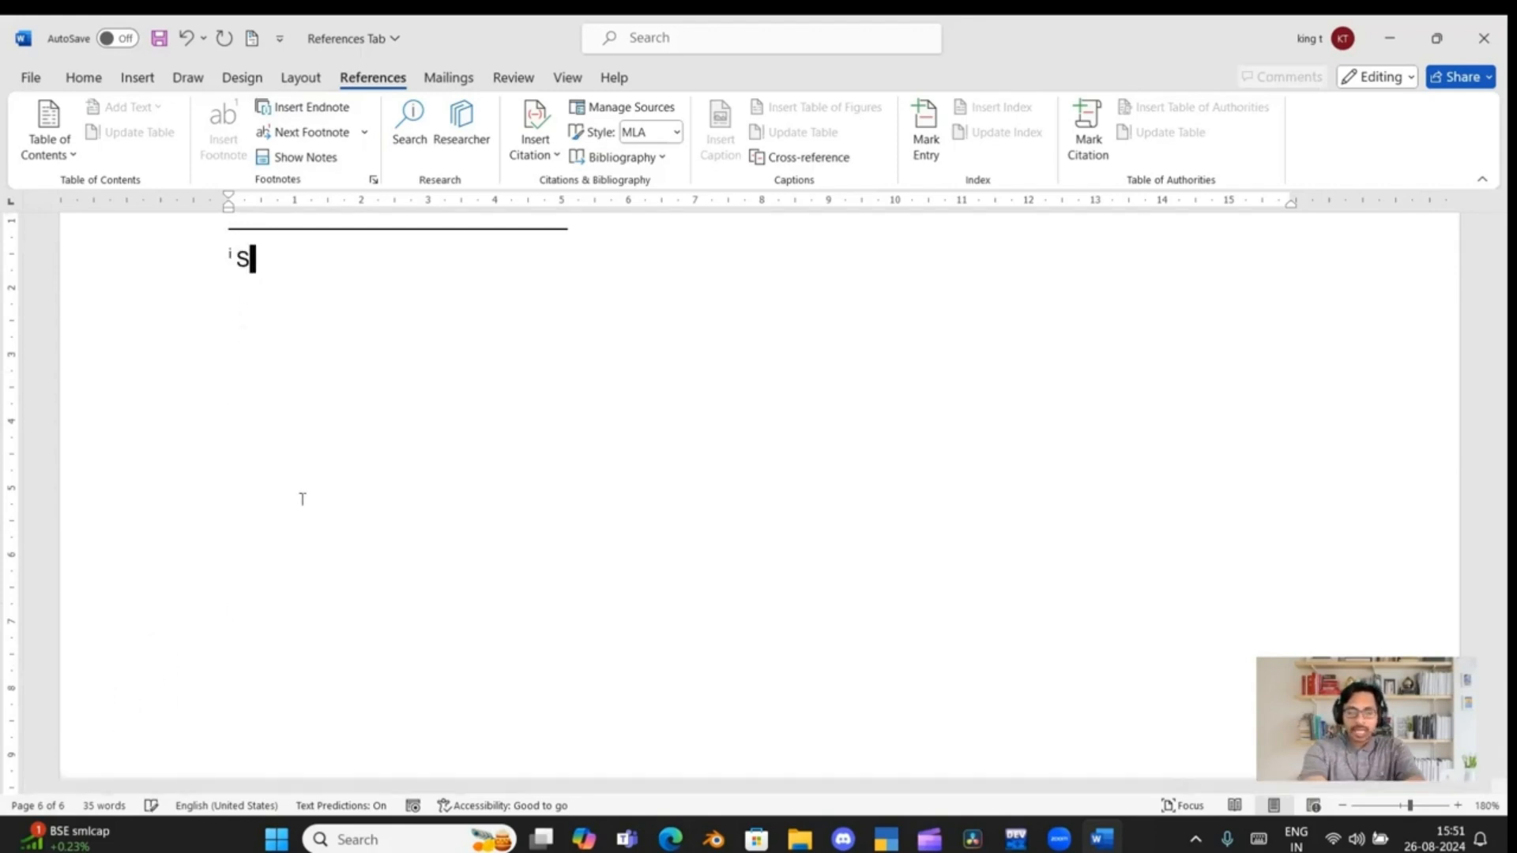
{"action": "type", "text": "o"}
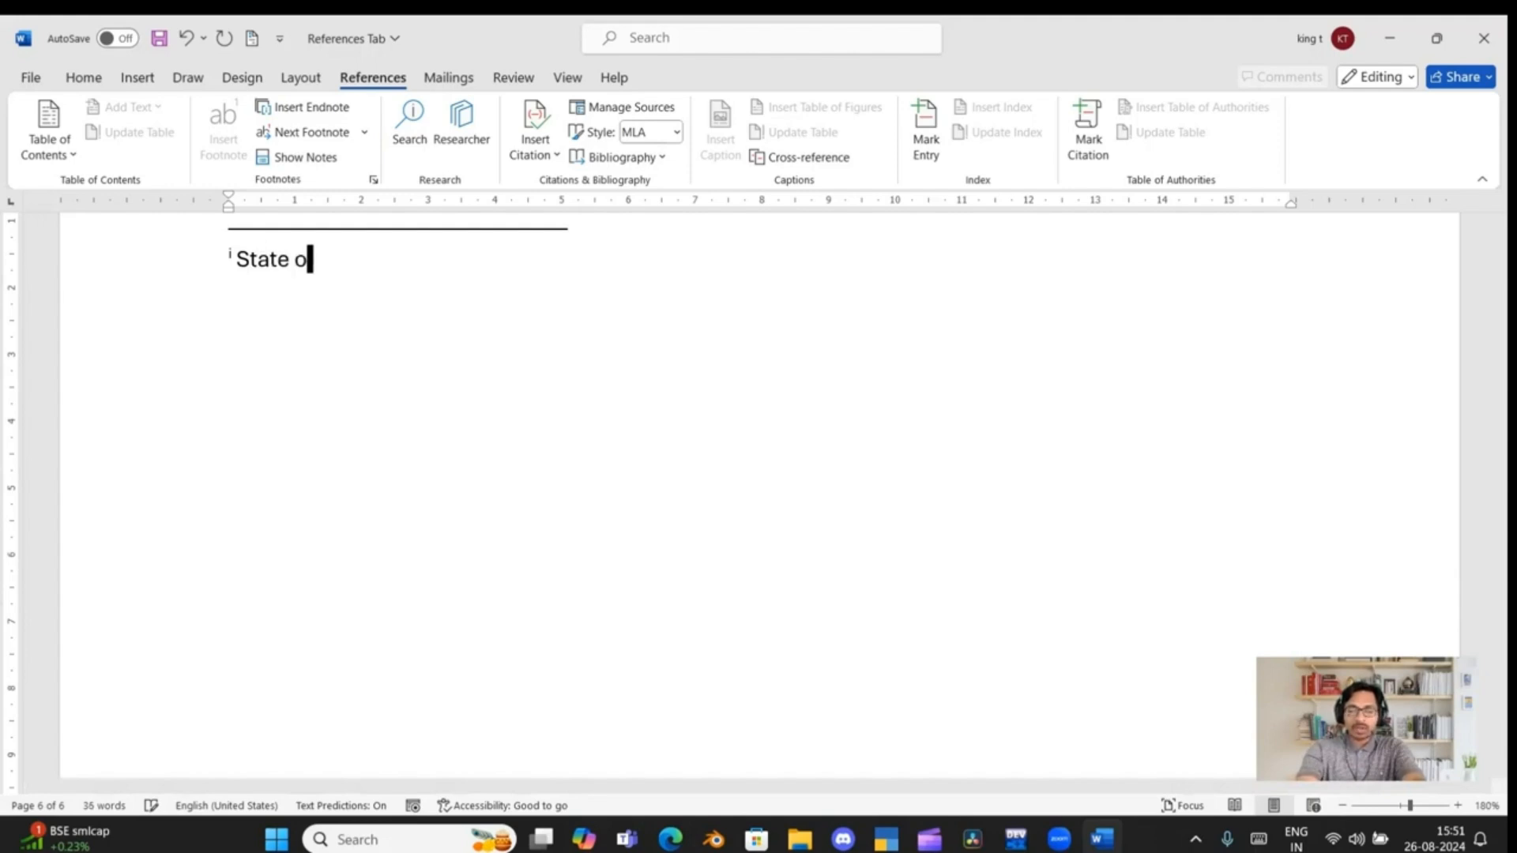
{"action": "type", "text": "f Bank of I"}
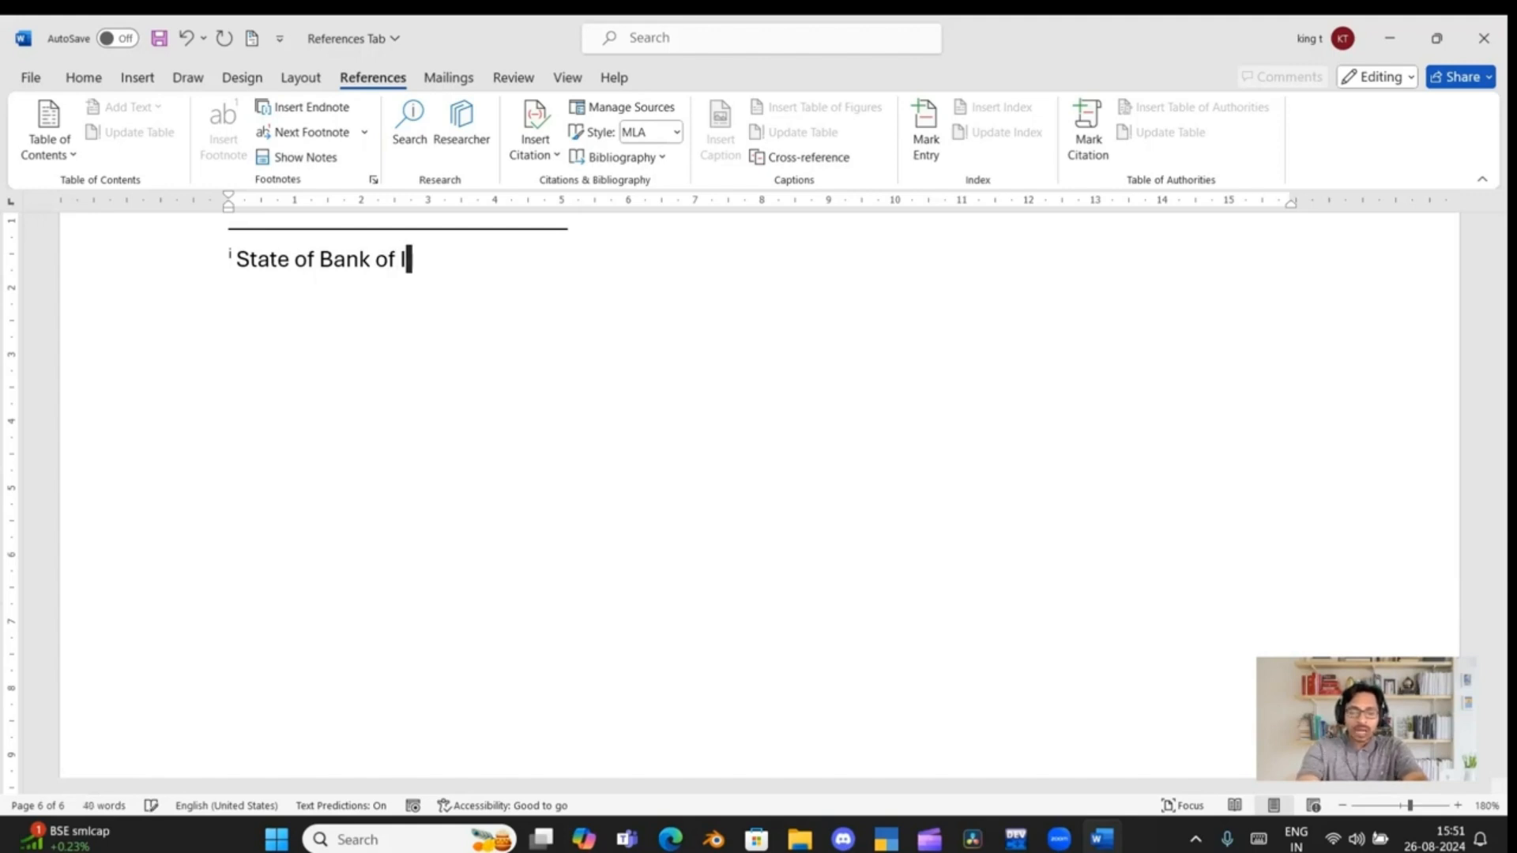
{"action": "type", "text": "ndia"}
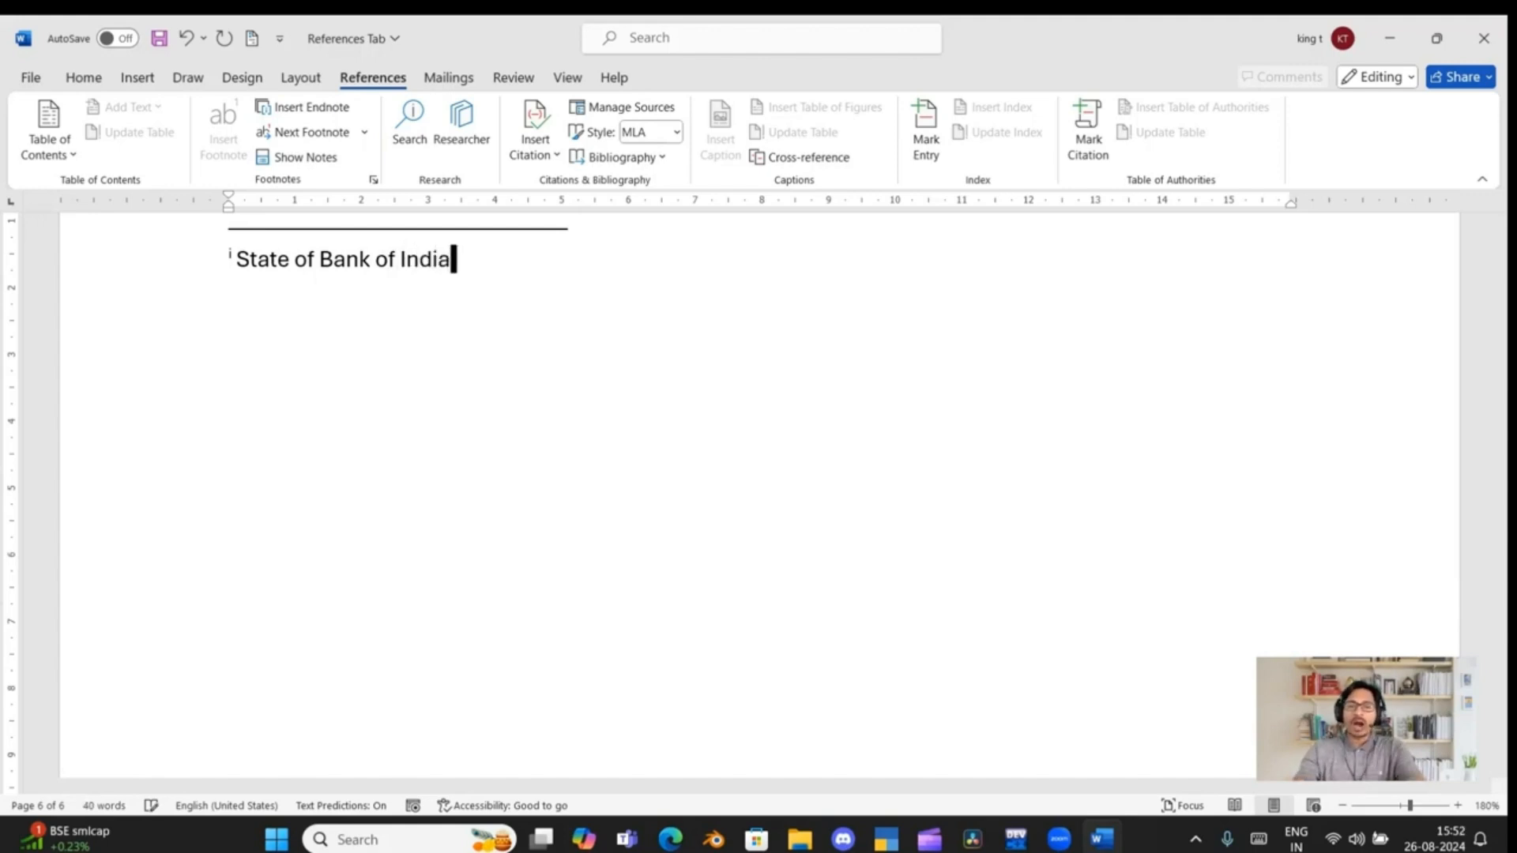
Go back to the "SBI" line under "MS Word" and look at its endnote mark
{"action": "scroll", "coordinate": [334, 545], "scroll_direction": "up", "scroll_amount": 6}
{"action": "scroll", "coordinate": [335, 545], "scroll_direction": "up", "scroll_amount": 10}
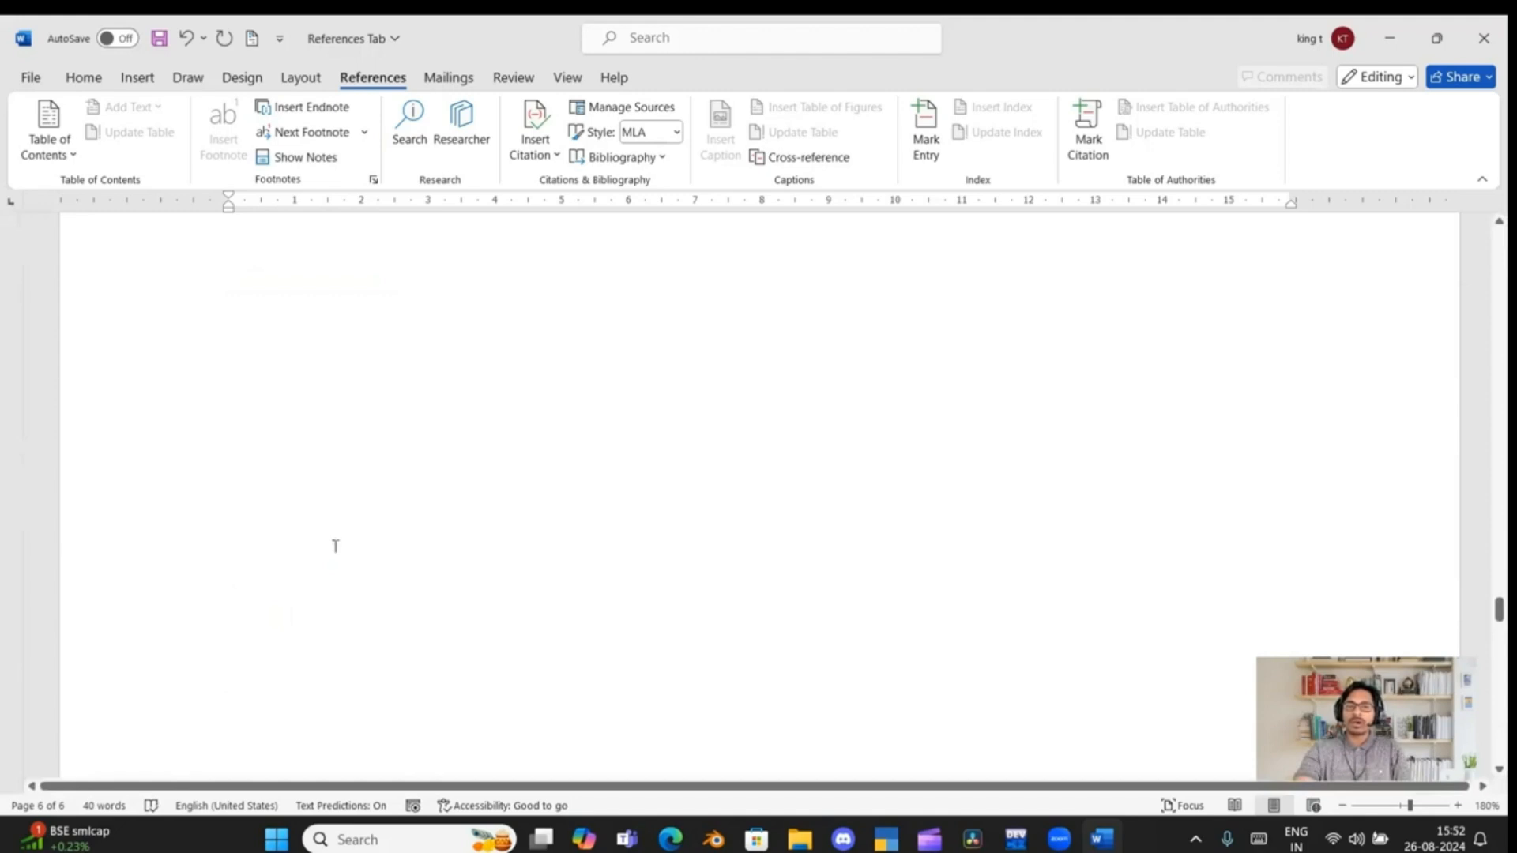
{"action": "scroll", "coordinate": [335, 545], "scroll_direction": "up", "scroll_amount": 10}
{"action": "scroll", "coordinate": [335, 543], "scroll_direction": "down", "scroll_amount": 1}
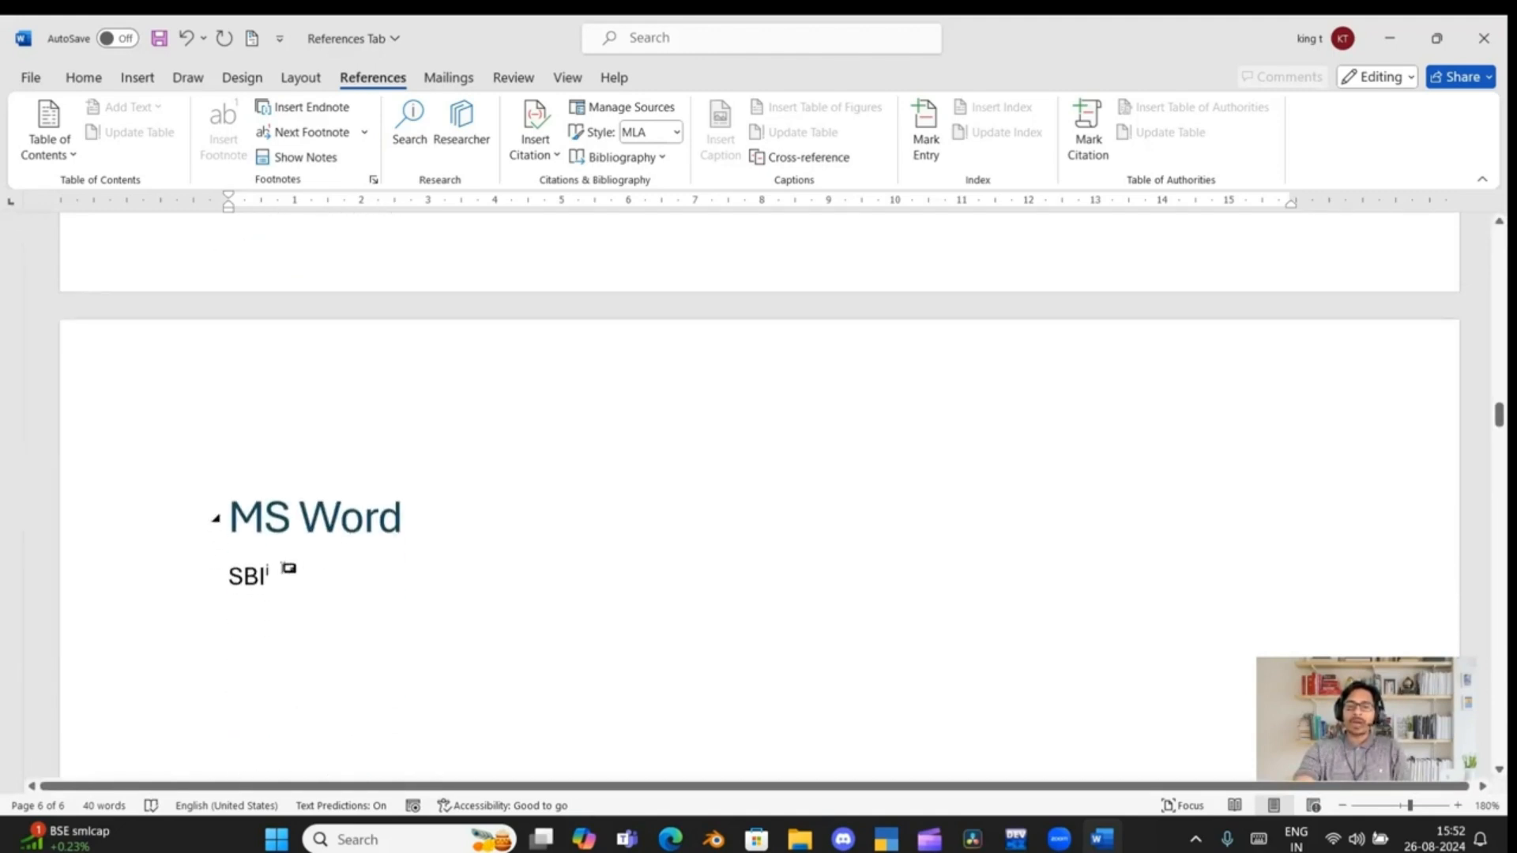
{"action": "mouse_move", "coordinate": [276, 568]}
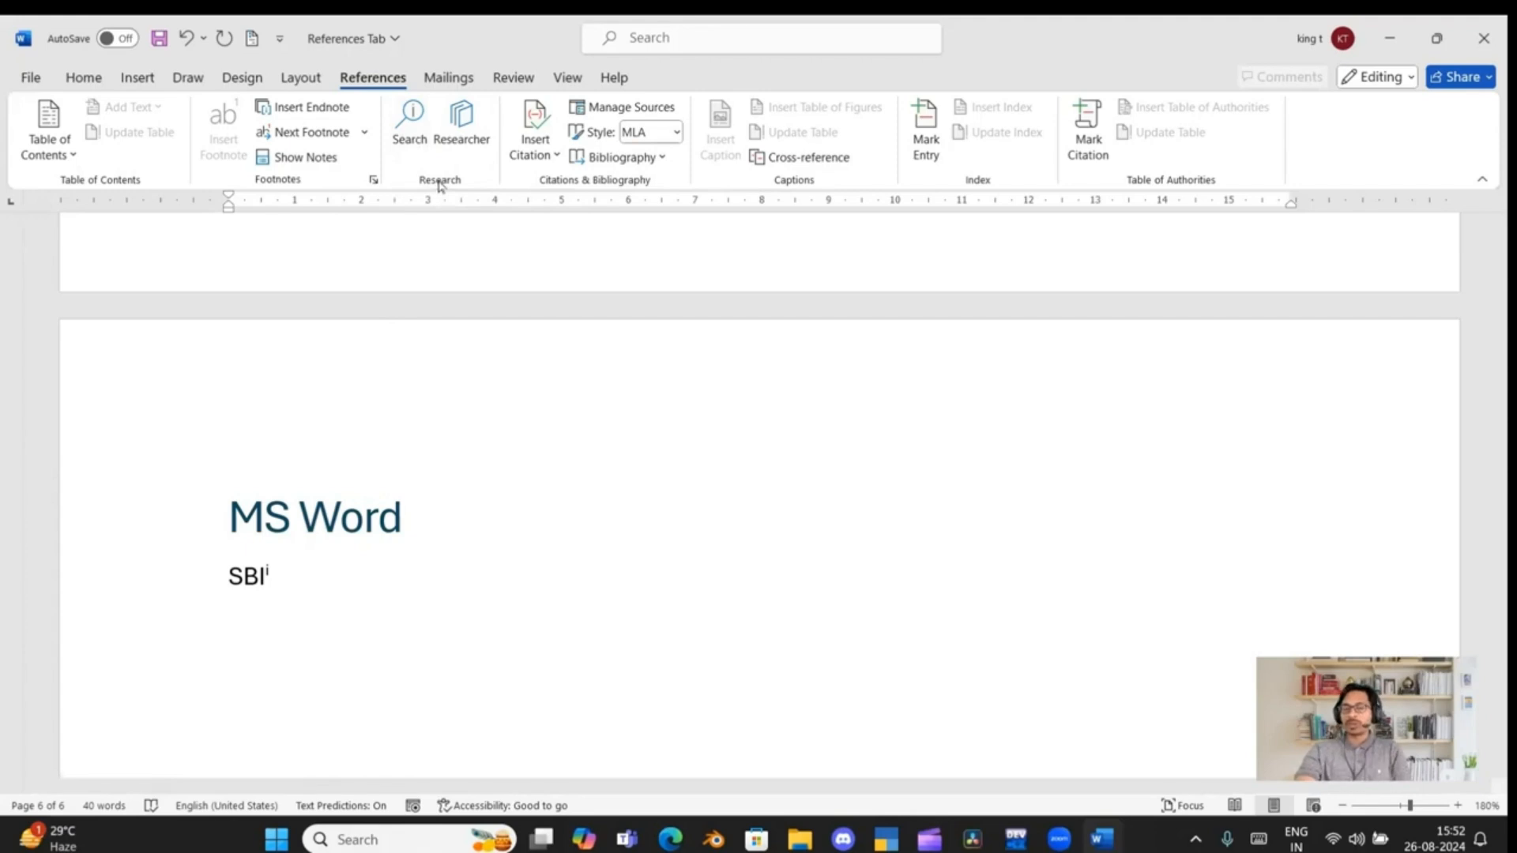
Search the online sources for "trump", look through the results, and clear the query
{"action": "left_click", "coordinate": [420, 138]}
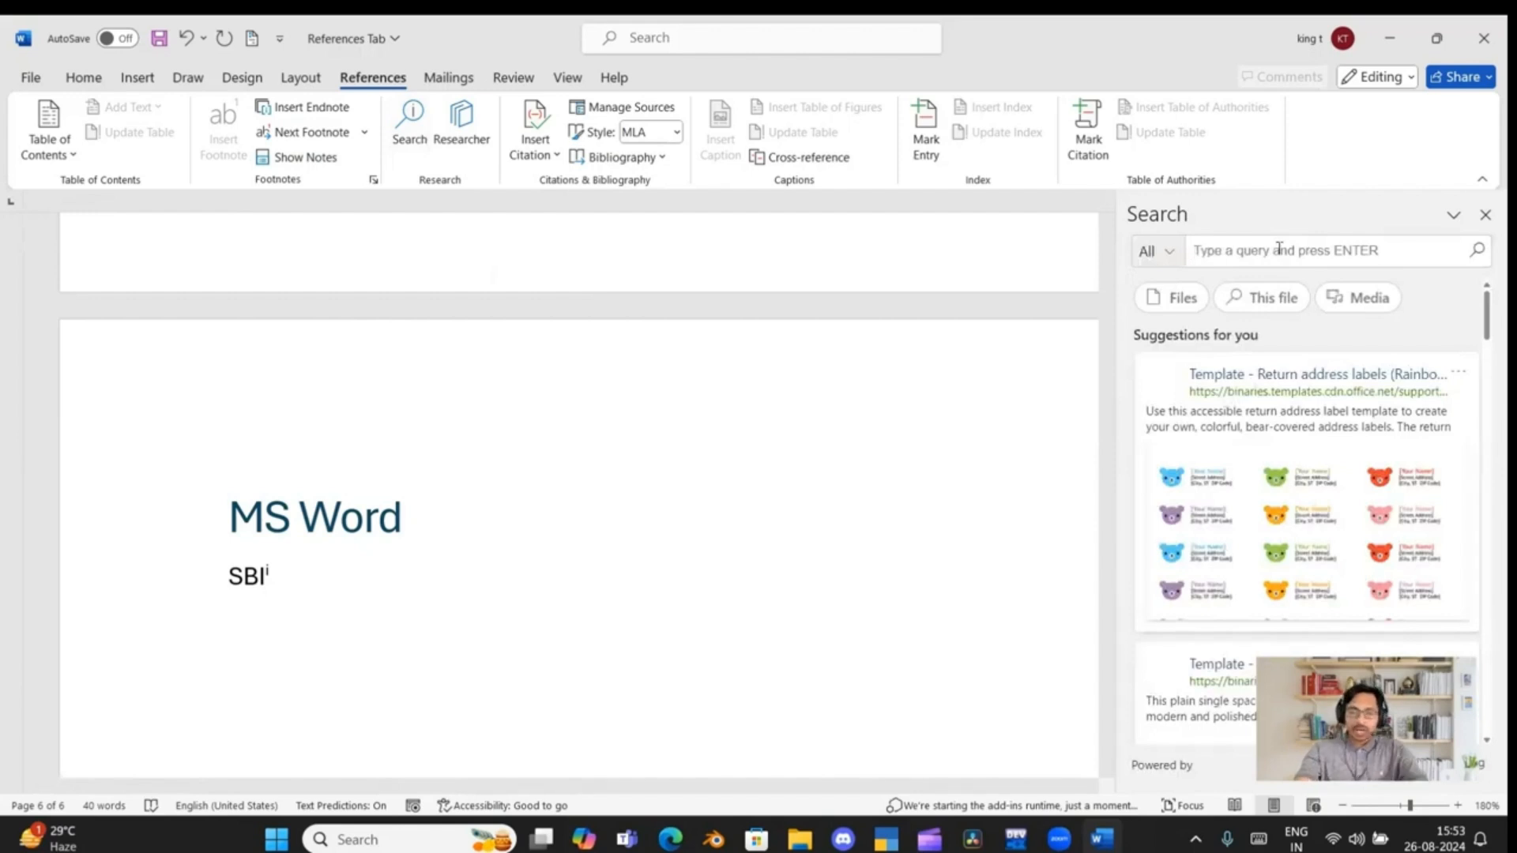
{"action": "type", "text": "trump"}
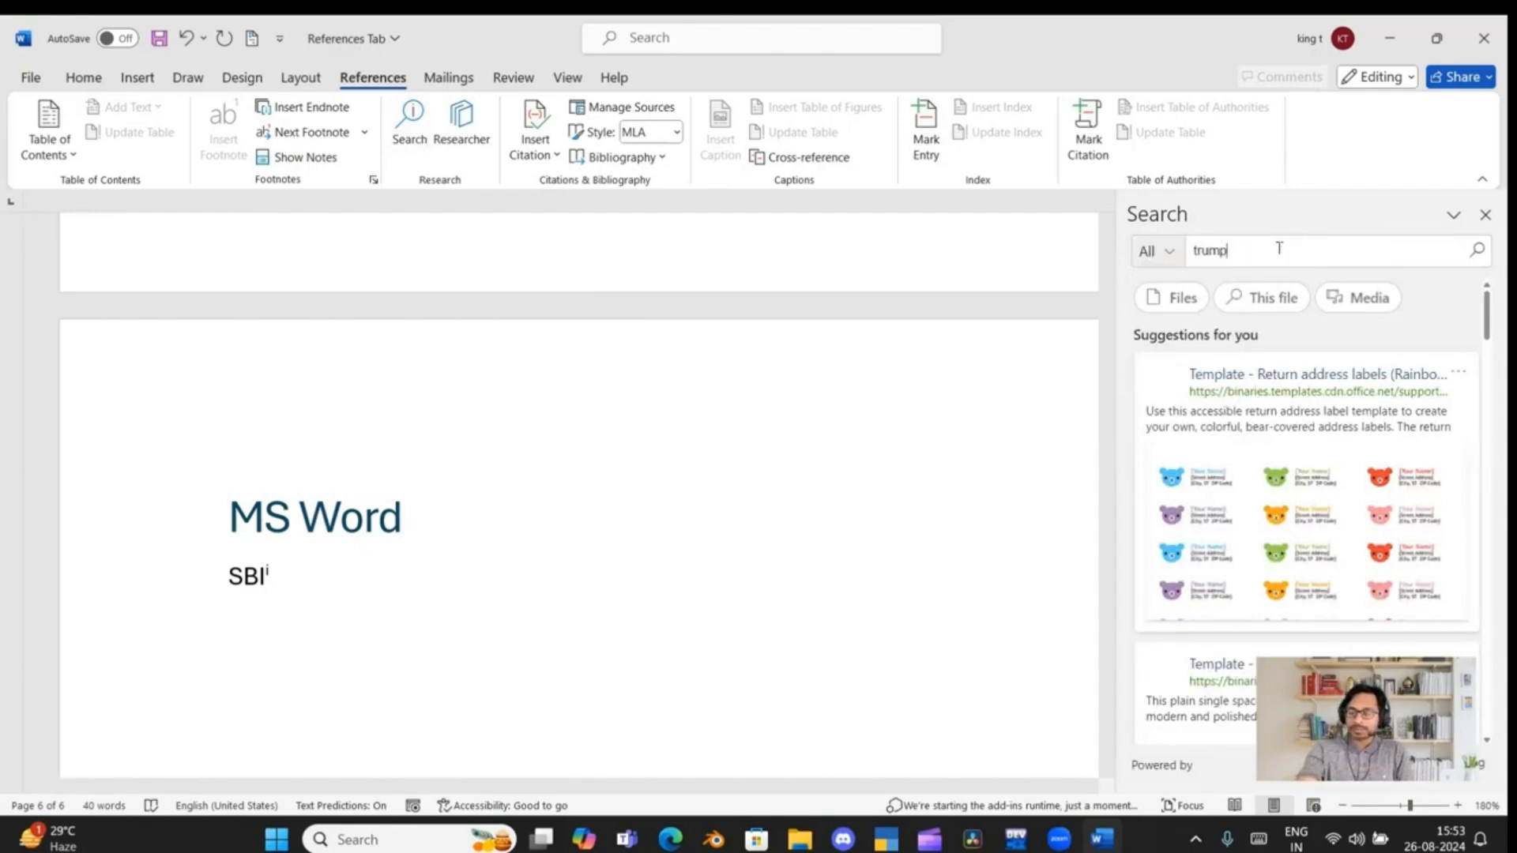
{"action": "key", "text": "Return"}
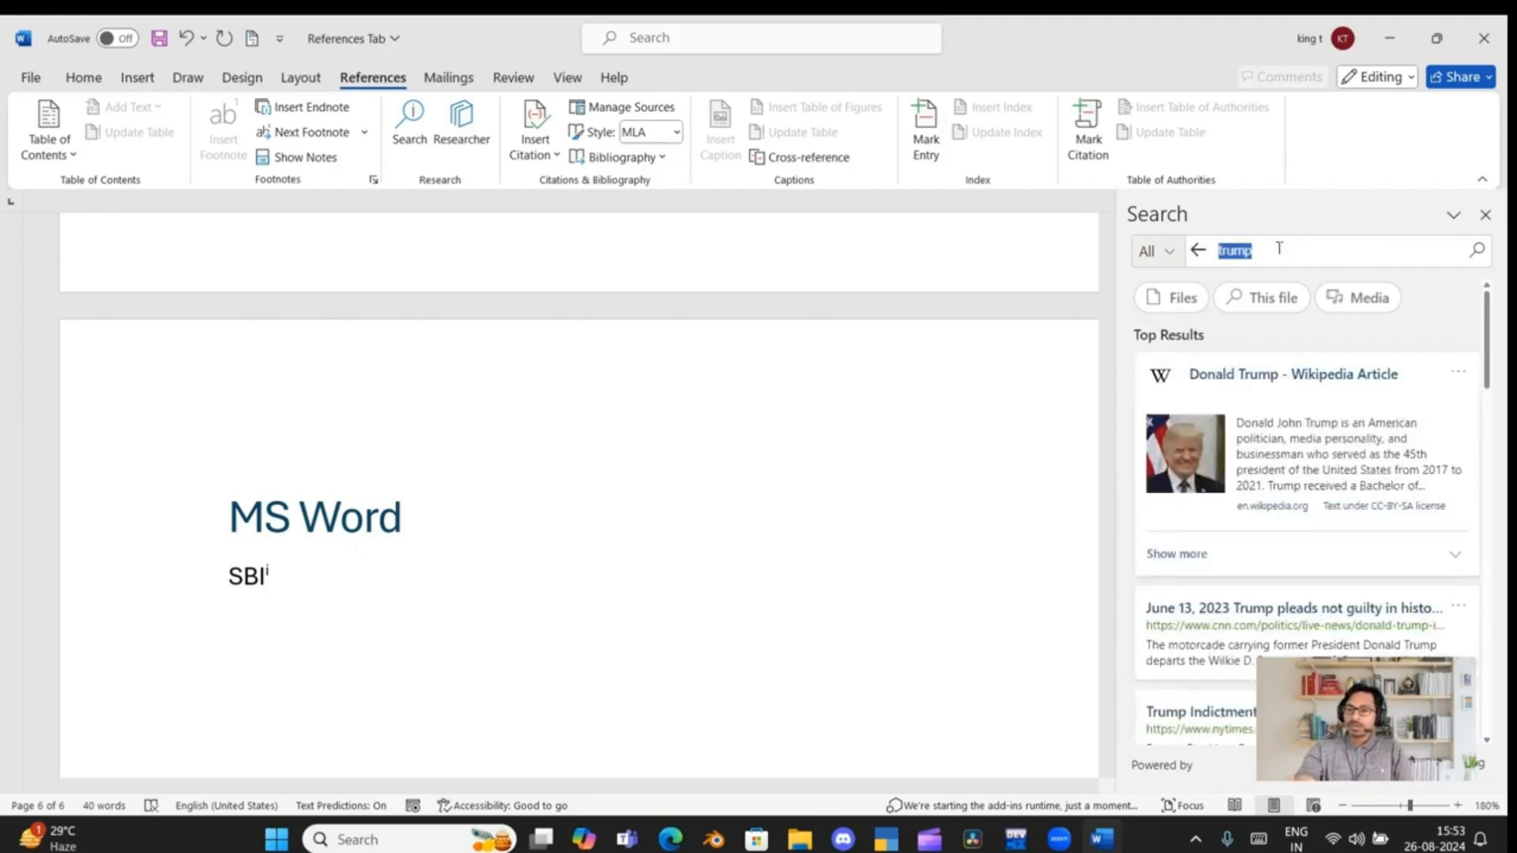
{"action": "scroll", "coordinate": [1220, 537], "scroll_direction": "down", "scroll_amount": 2}
{"action": "scroll", "coordinate": [1220, 540], "scroll_direction": "down", "scroll_amount": 2}
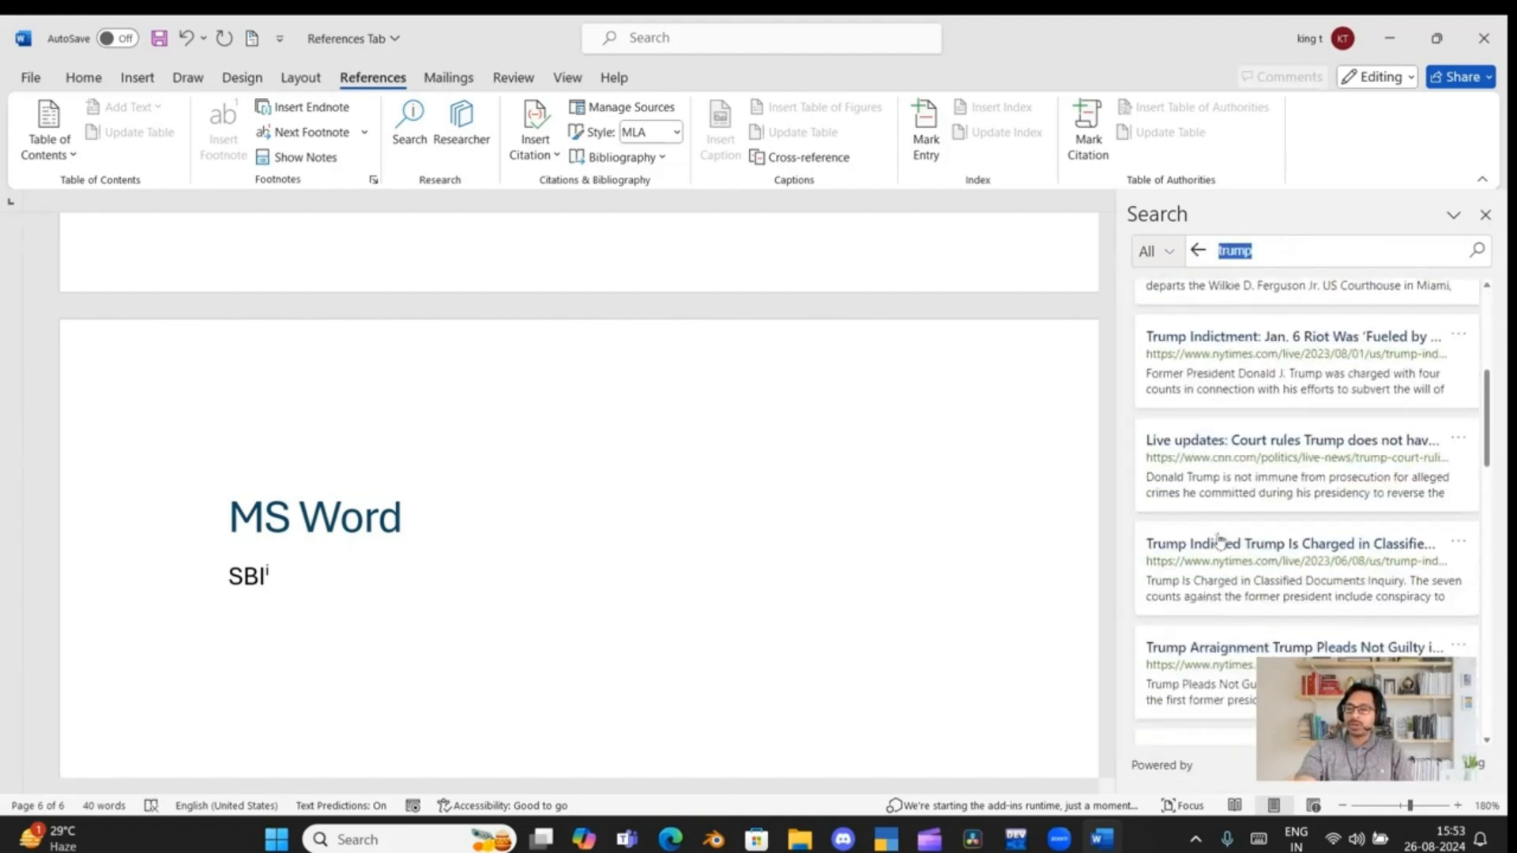
{"action": "scroll", "coordinate": [1220, 539], "scroll_direction": "up", "scroll_amount": 4}
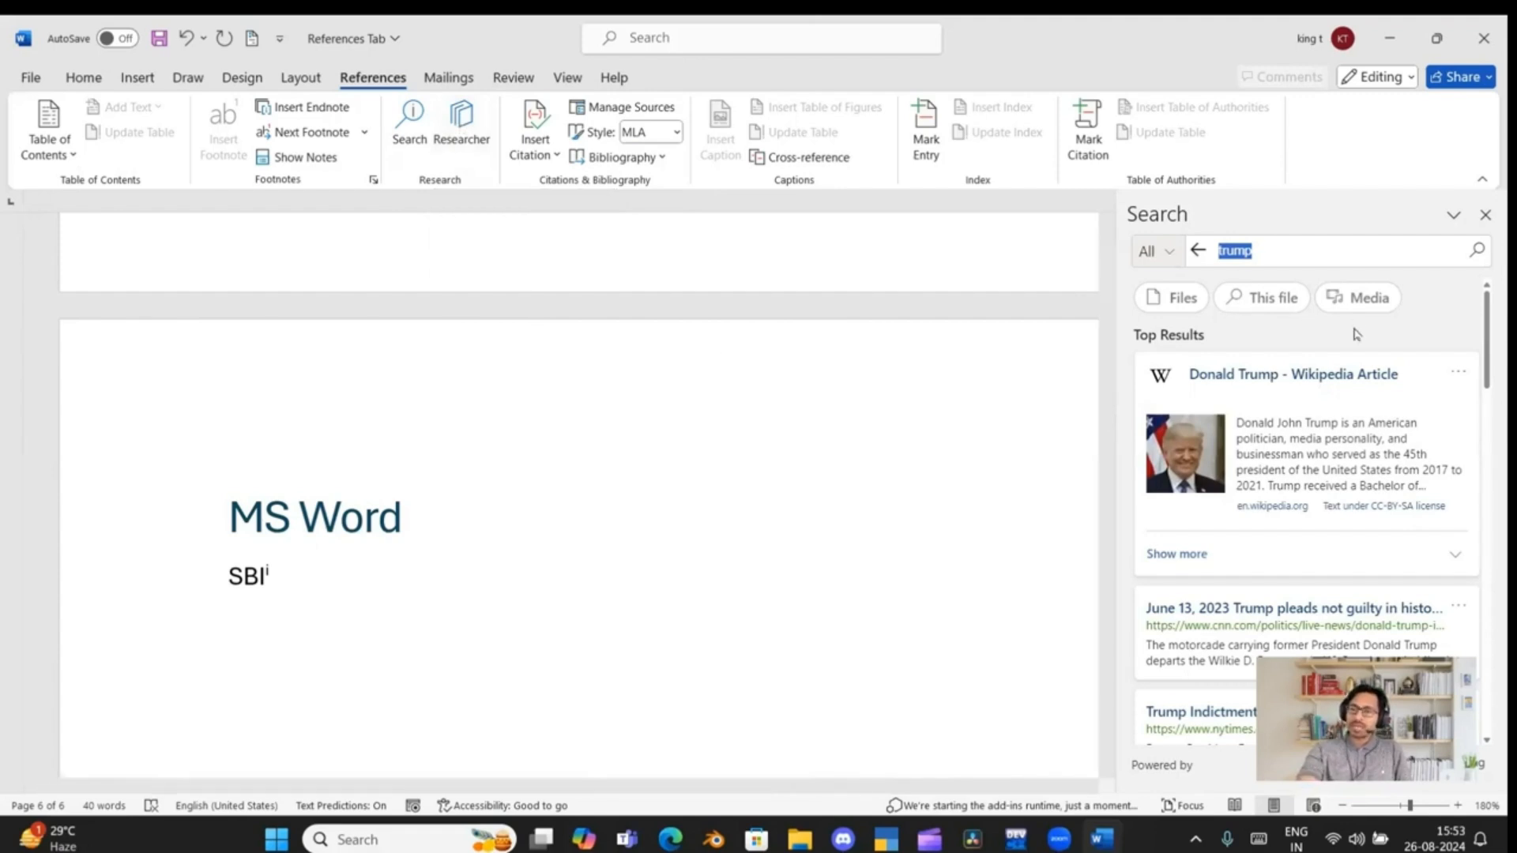
{"action": "key", "text": "BackSpace"}
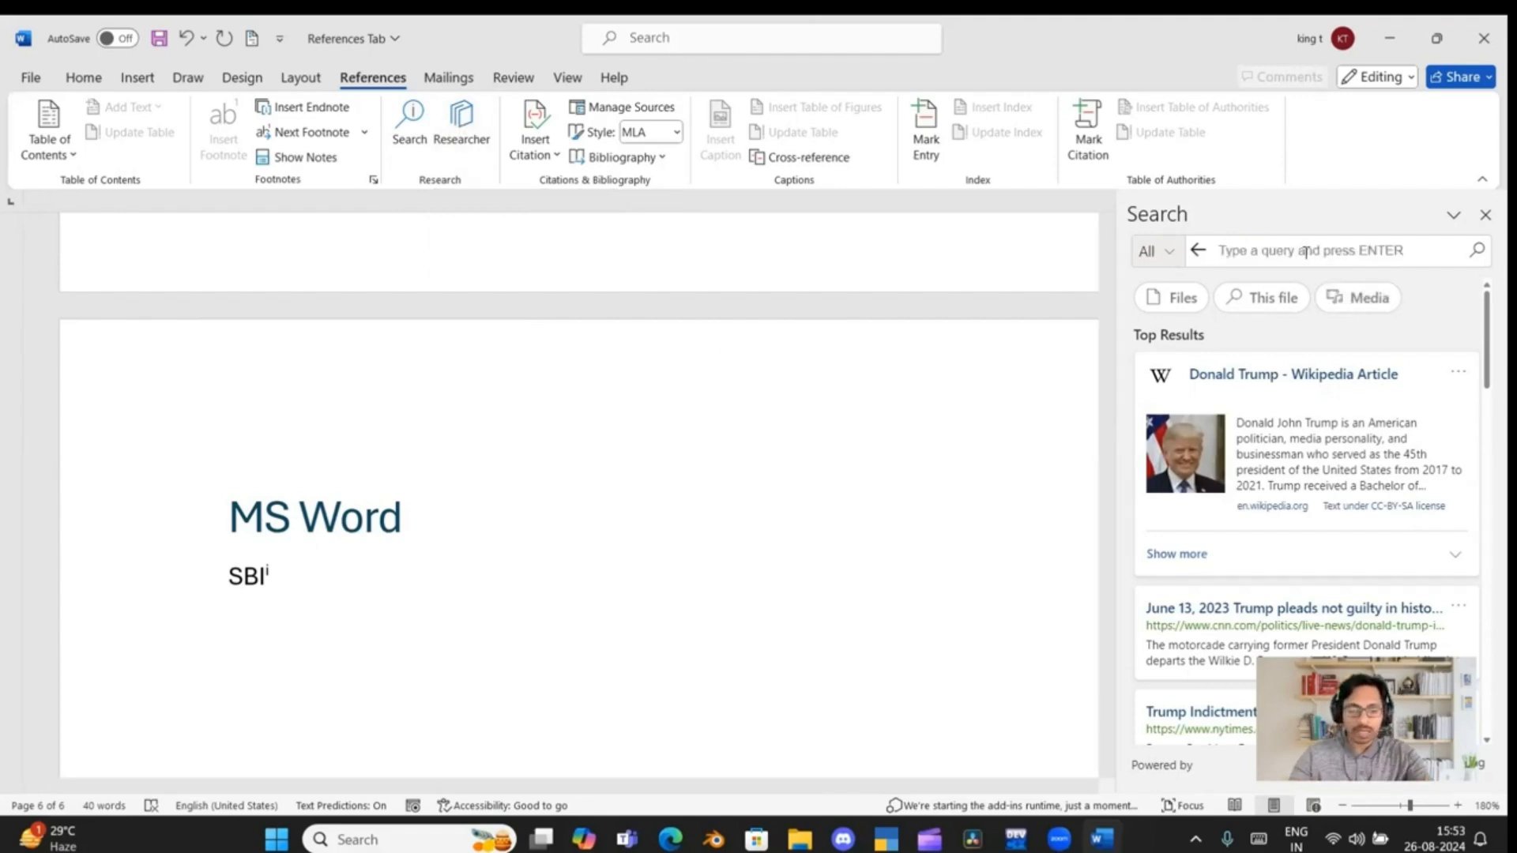
Search the online sources for "ms word", look through the web, media and help results, and close the search
{"action": "type", "text": "ms word"}
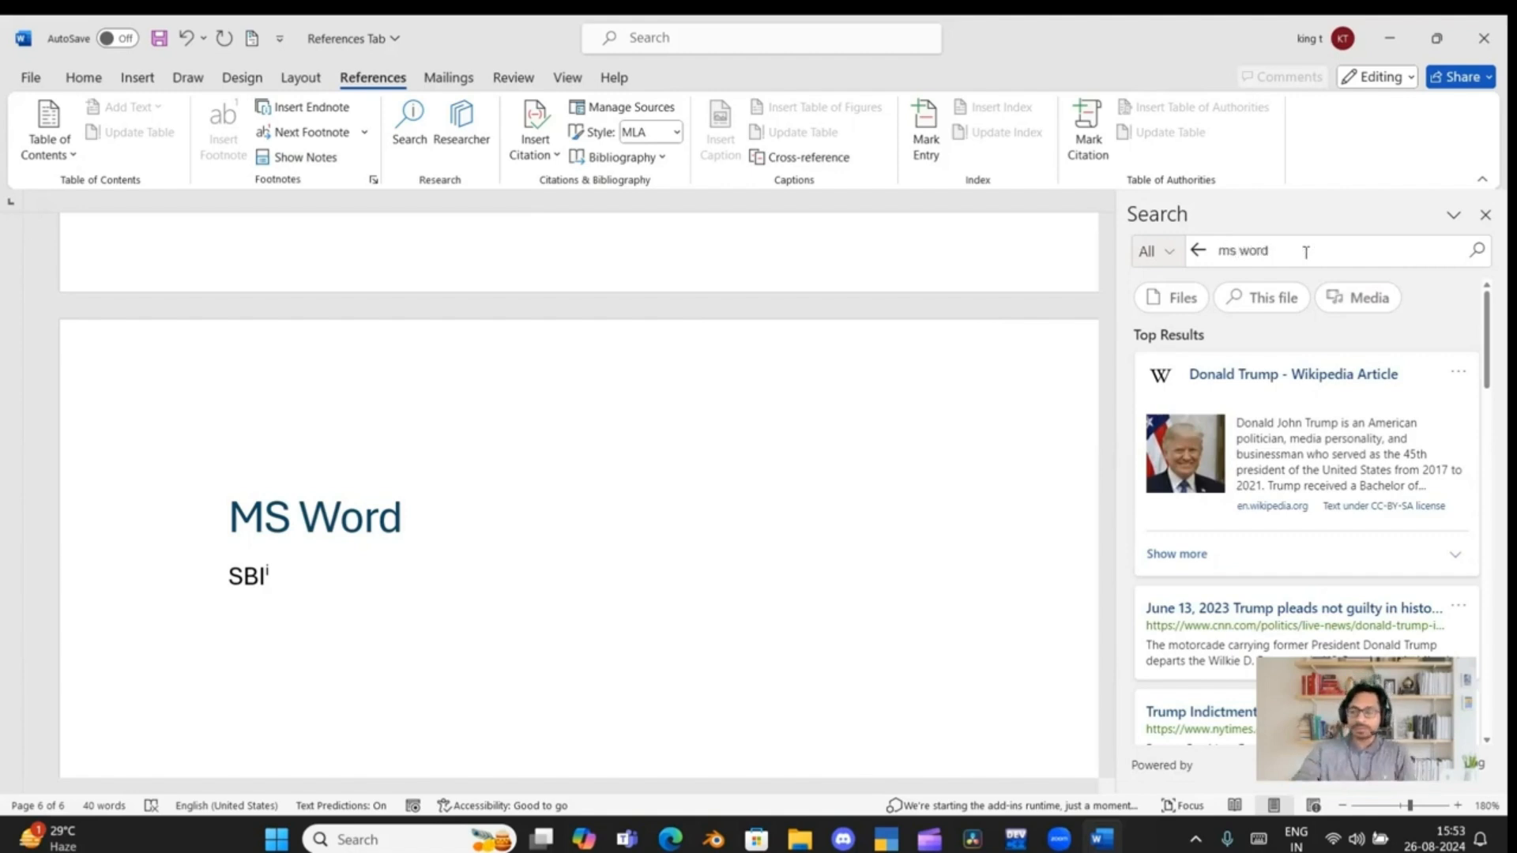
{"action": "key", "text": "Return"}
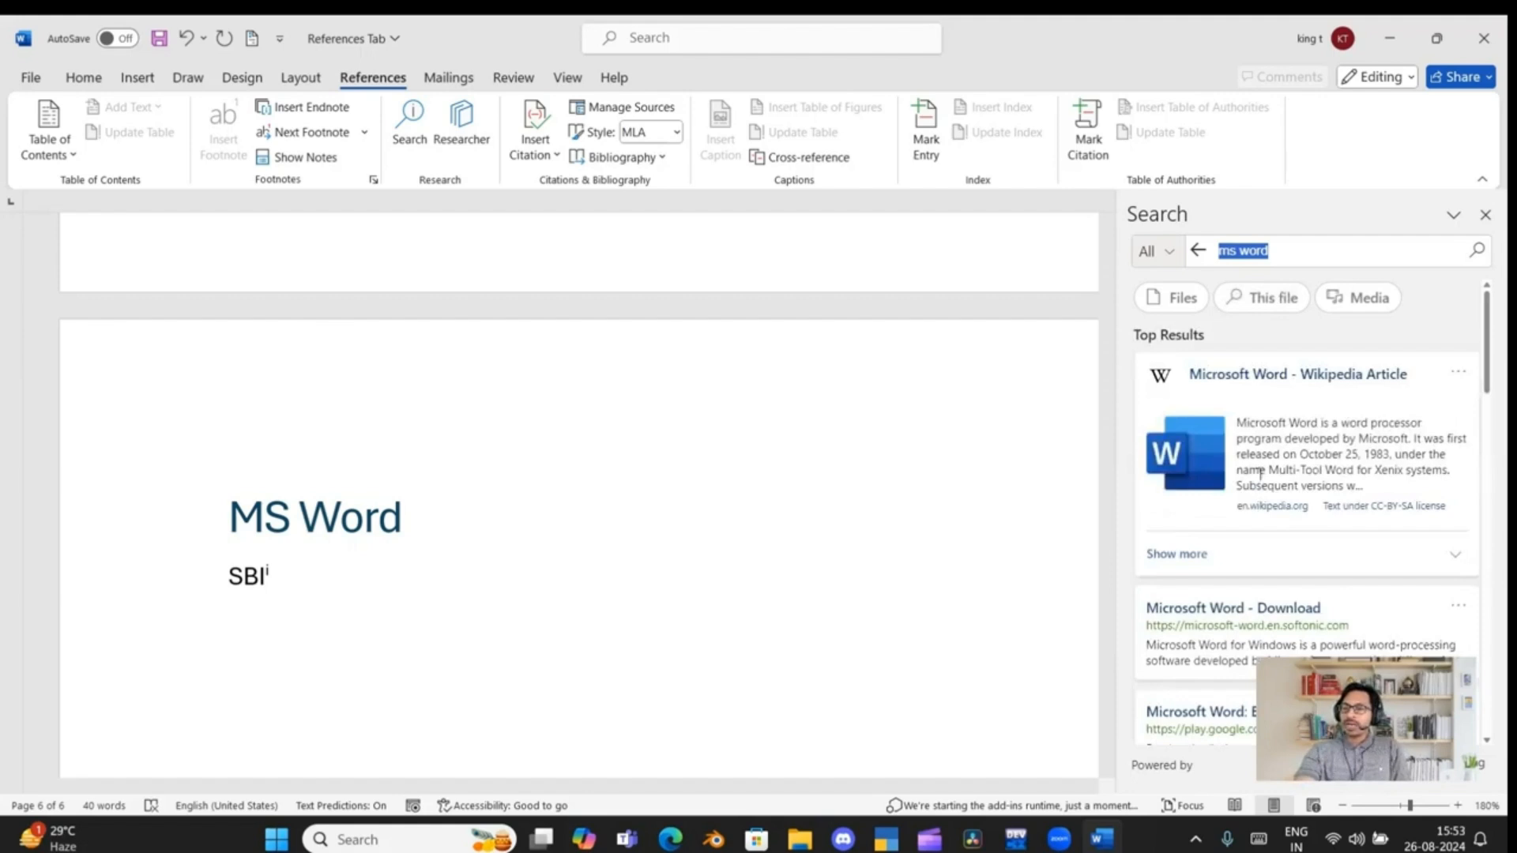
{"action": "scroll", "coordinate": [1262, 485], "scroll_direction": "down", "scroll_amount": 2}
{"action": "scroll", "coordinate": [1259, 485], "scroll_direction": "down", "scroll_amount": 10}
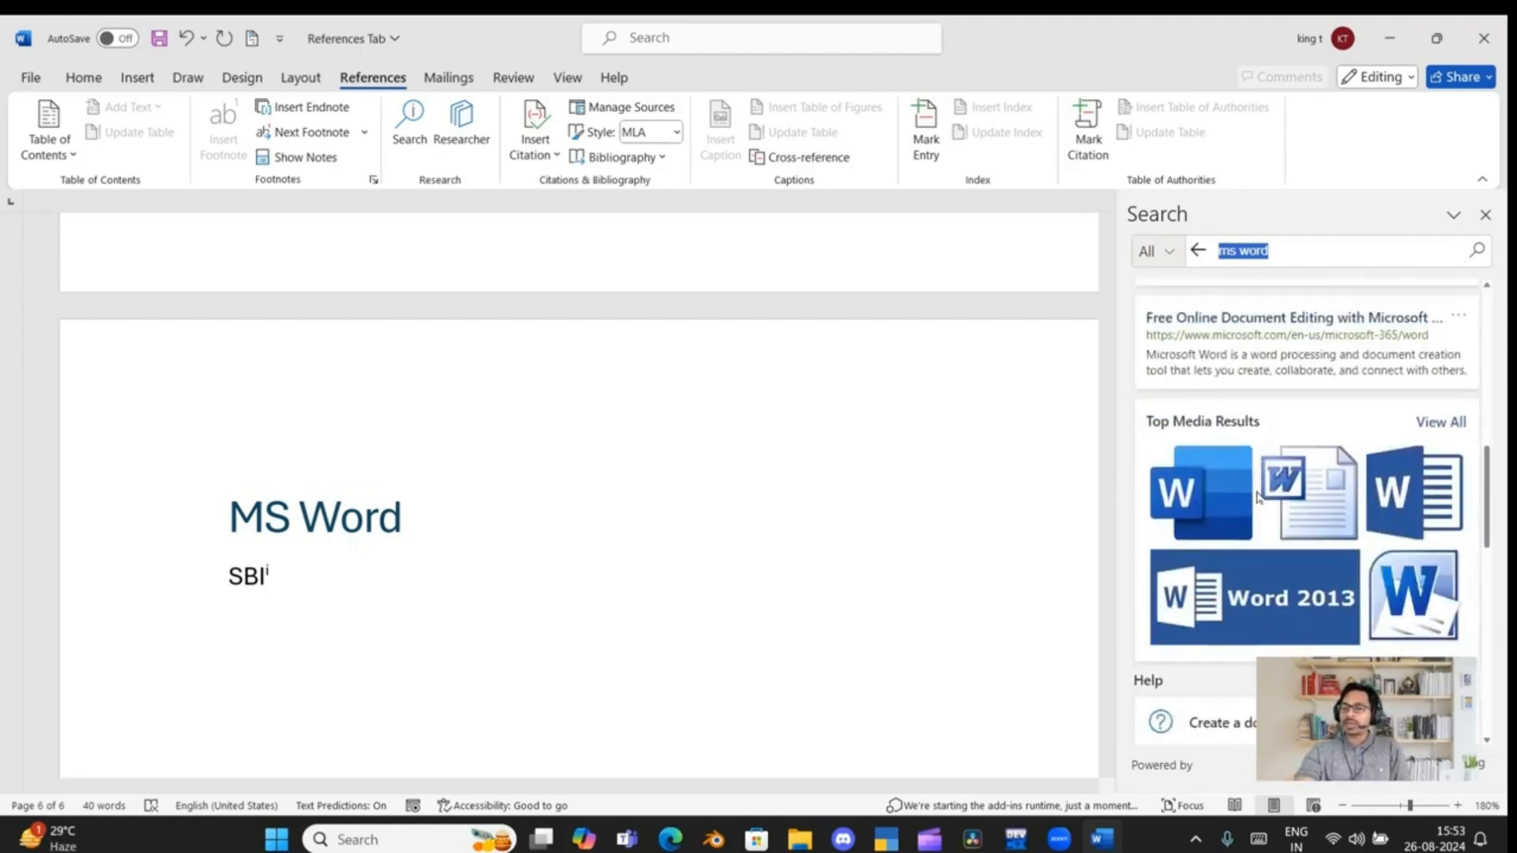
{"action": "scroll", "coordinate": [1258, 495], "scroll_direction": "up", "scroll_amount": 3}
{"action": "scroll", "coordinate": [1256, 474], "scroll_direction": "down", "scroll_amount": 5}
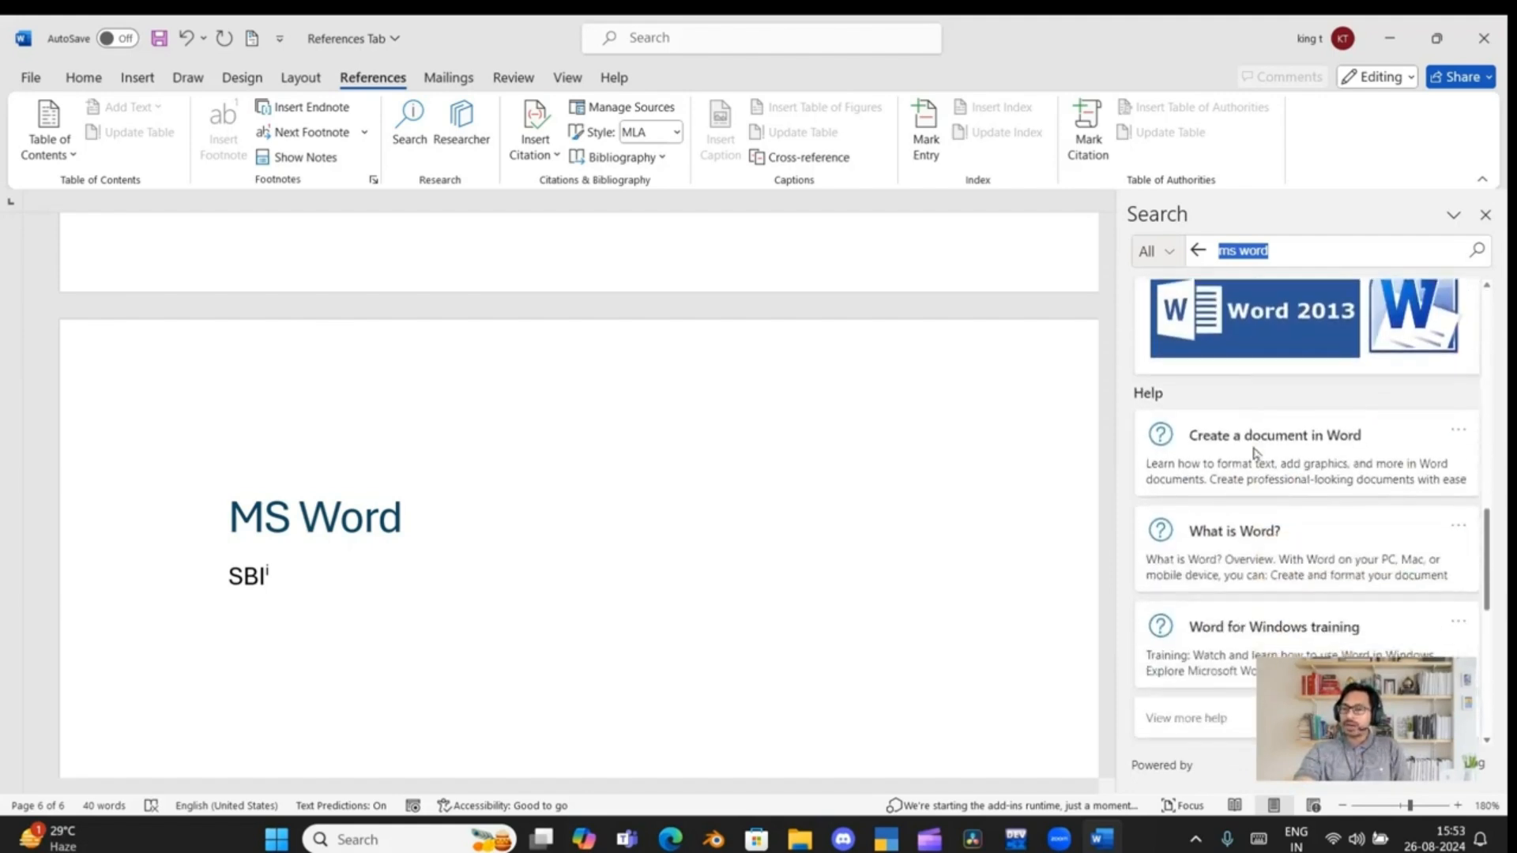
{"action": "scroll", "coordinate": [1254, 450], "scroll_direction": "down", "scroll_amount": 1}
{"action": "scroll", "coordinate": [1249, 443], "scroll_direction": "up", "scroll_amount": 2}
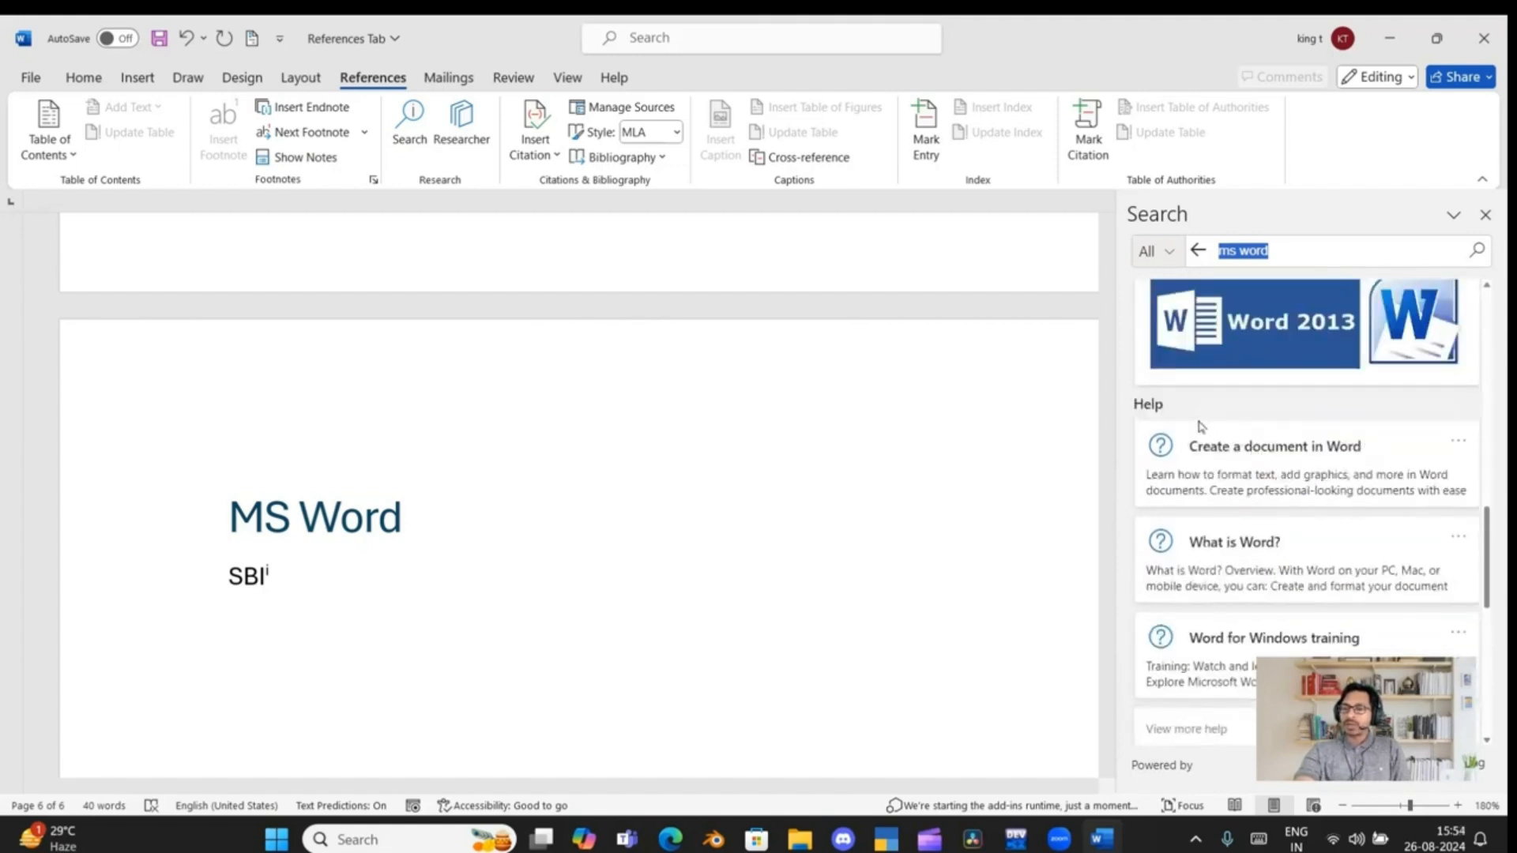
{"action": "scroll", "coordinate": [1201, 427], "scroll_direction": "down", "scroll_amount": 2}
{"action": "scroll", "coordinate": [1197, 439], "scroll_direction": "down", "scroll_amount": 5}
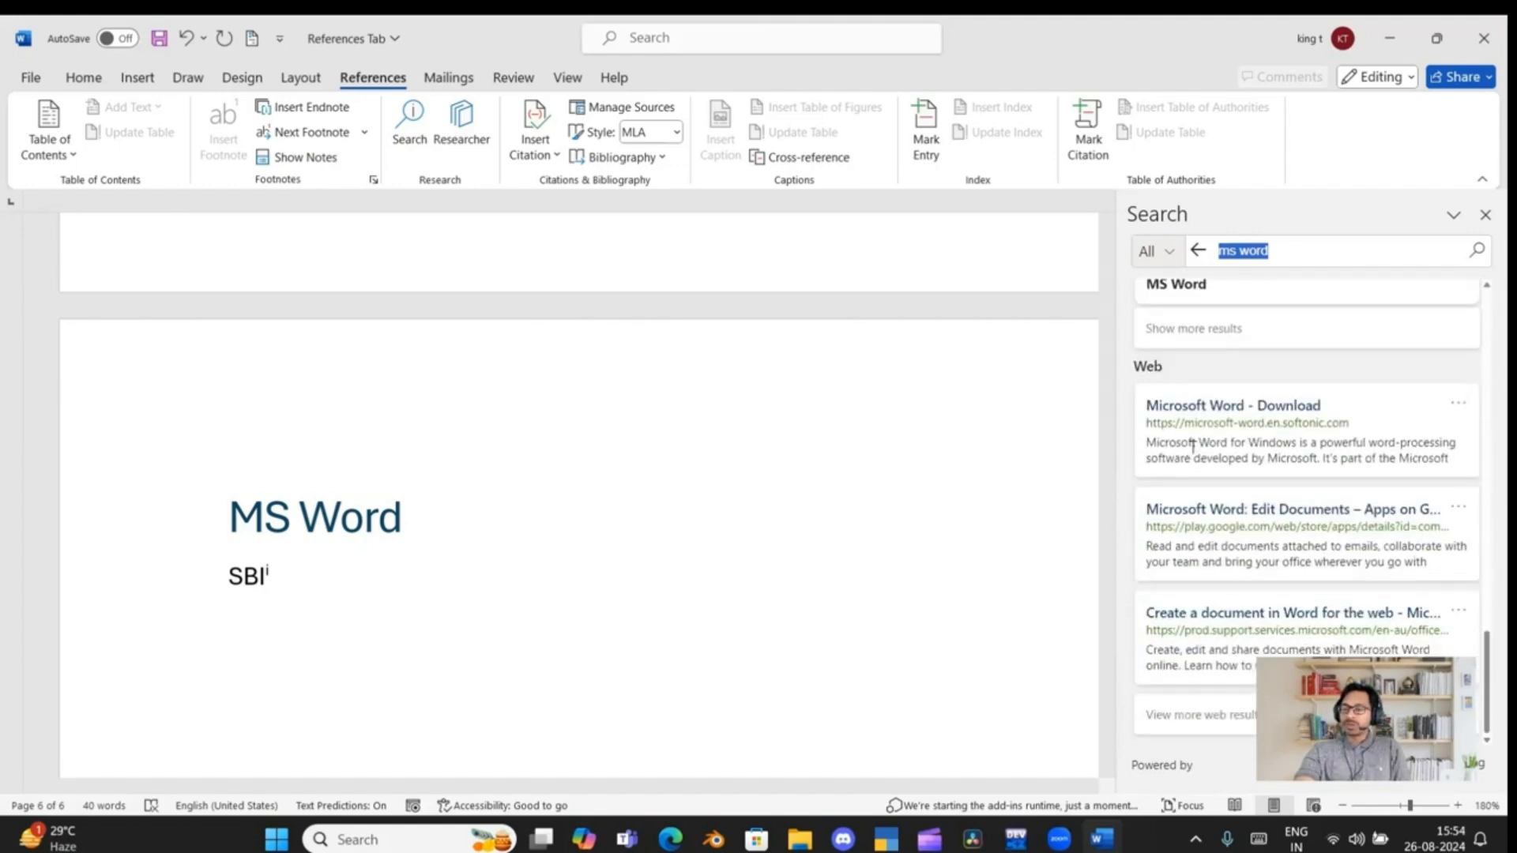
{"action": "scroll", "coordinate": [1185, 553], "scroll_direction": "up", "scroll_amount": 4}
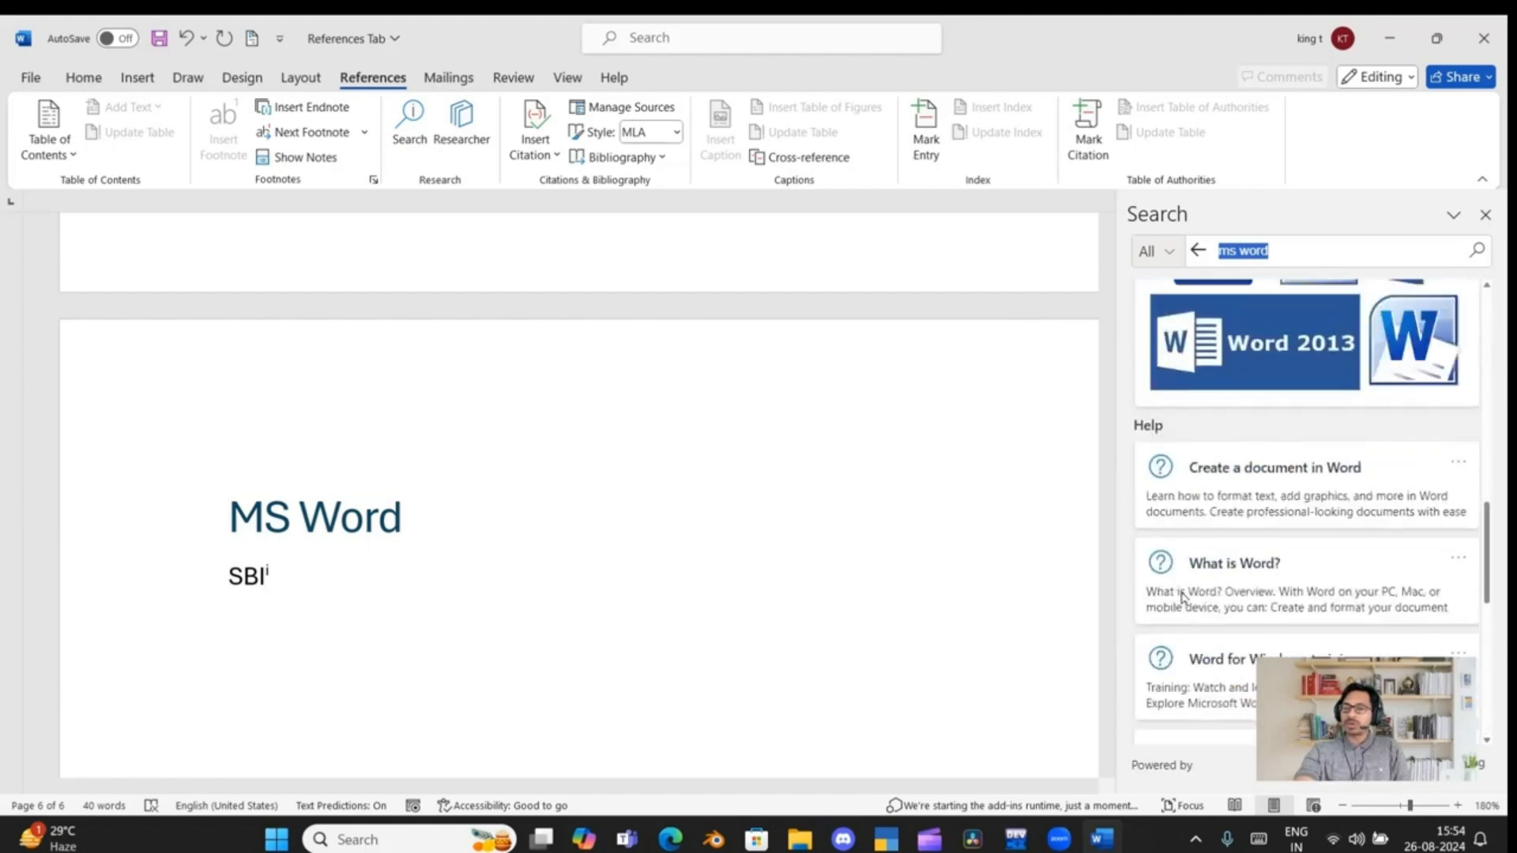
{"action": "scroll", "coordinate": [1181, 585], "scroll_direction": "down", "scroll_amount": 5}
{"action": "scroll", "coordinate": [1174, 577], "scroll_direction": "up", "scroll_amount": 8}
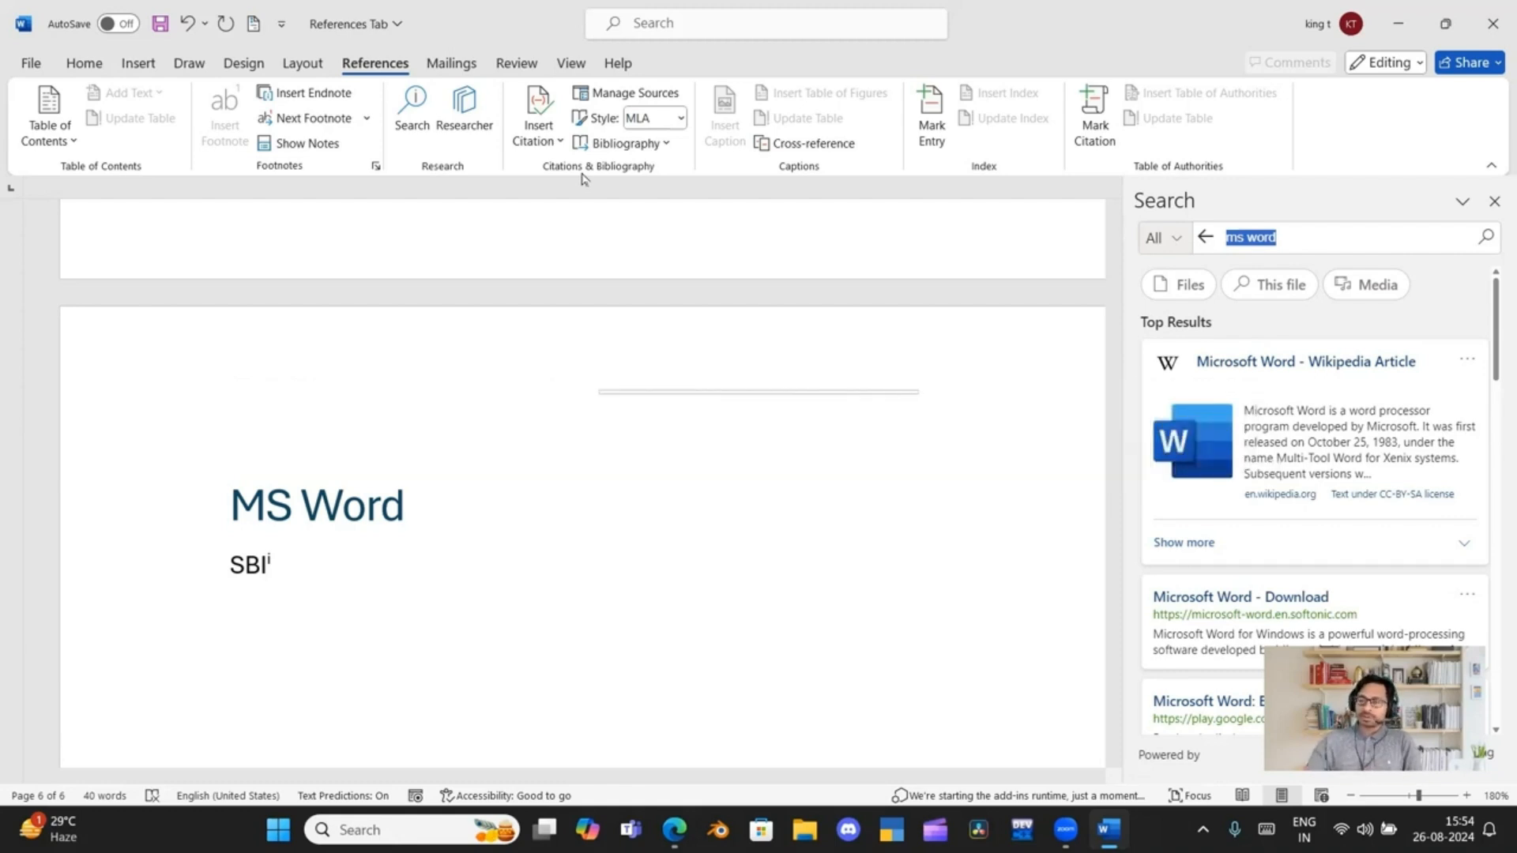
{"action": "left_click", "coordinate": [1494, 201]}
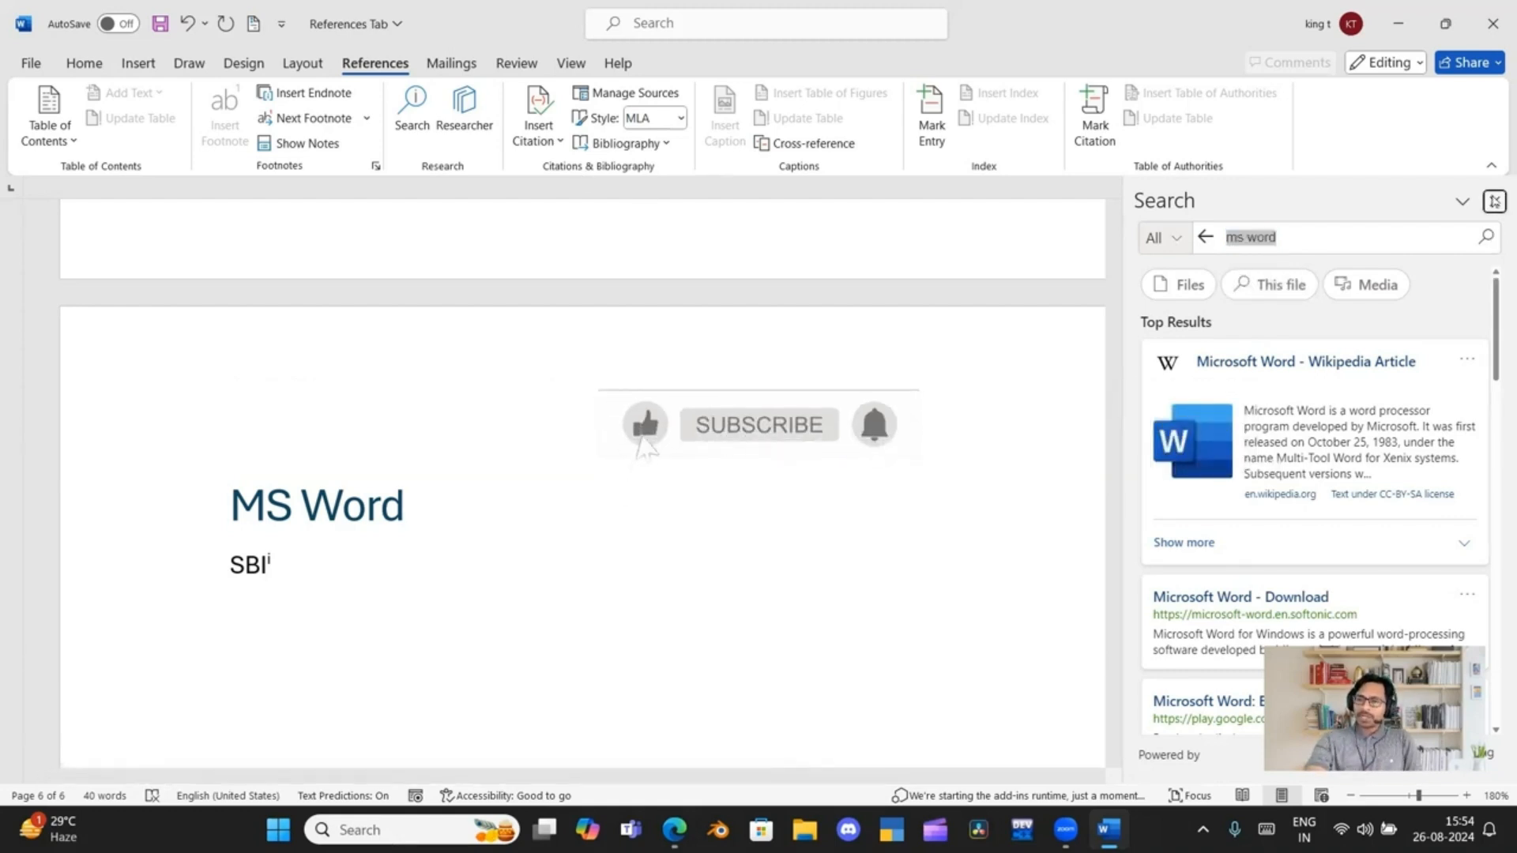
Insert a page break directly before the "MS Office" heading to add a blank page after the table of contents
{"action": "scroll", "coordinate": [468, 478], "scroll_direction": "up", "scroll_amount": 3}
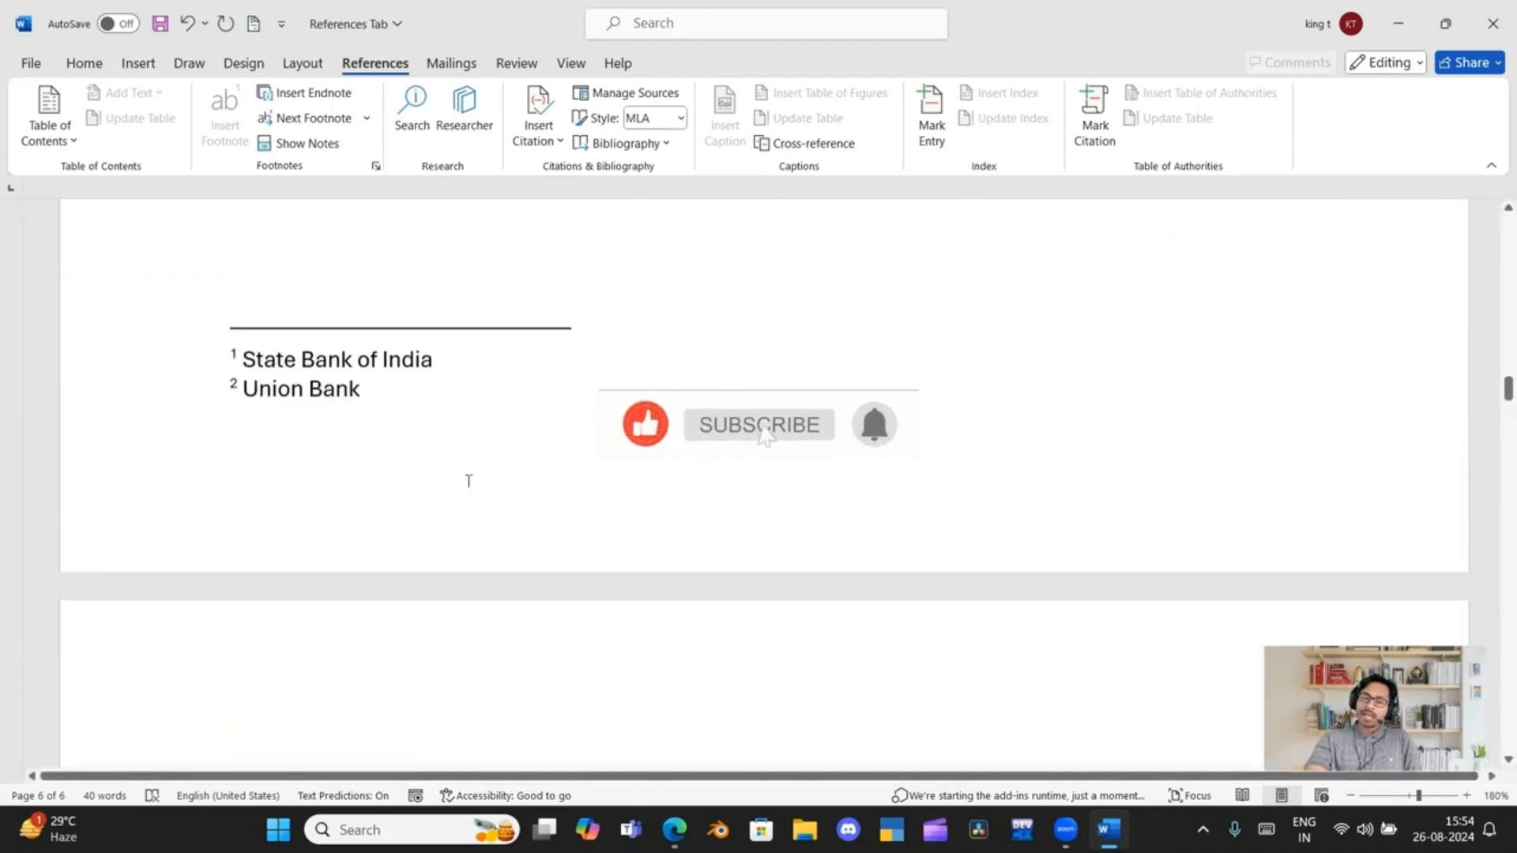
{"action": "scroll", "coordinate": [464, 470], "scroll_direction": "up", "scroll_amount": 6}
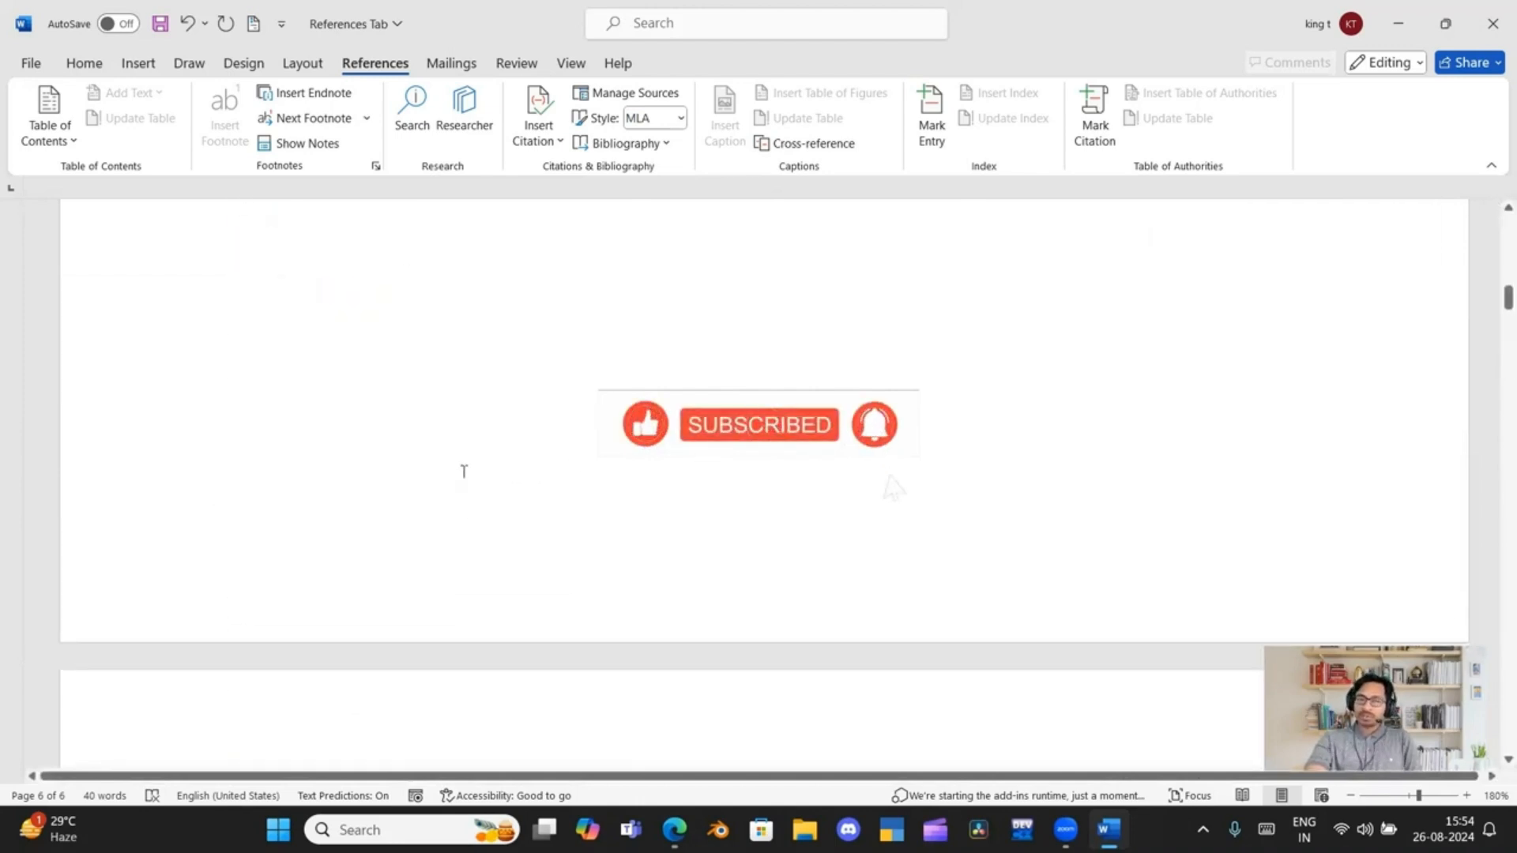
{"action": "scroll", "coordinate": [463, 470], "scroll_direction": "up", "scroll_amount": 6}
{"action": "scroll", "coordinate": [464, 472], "scroll_direction": "down", "scroll_amount": 6}
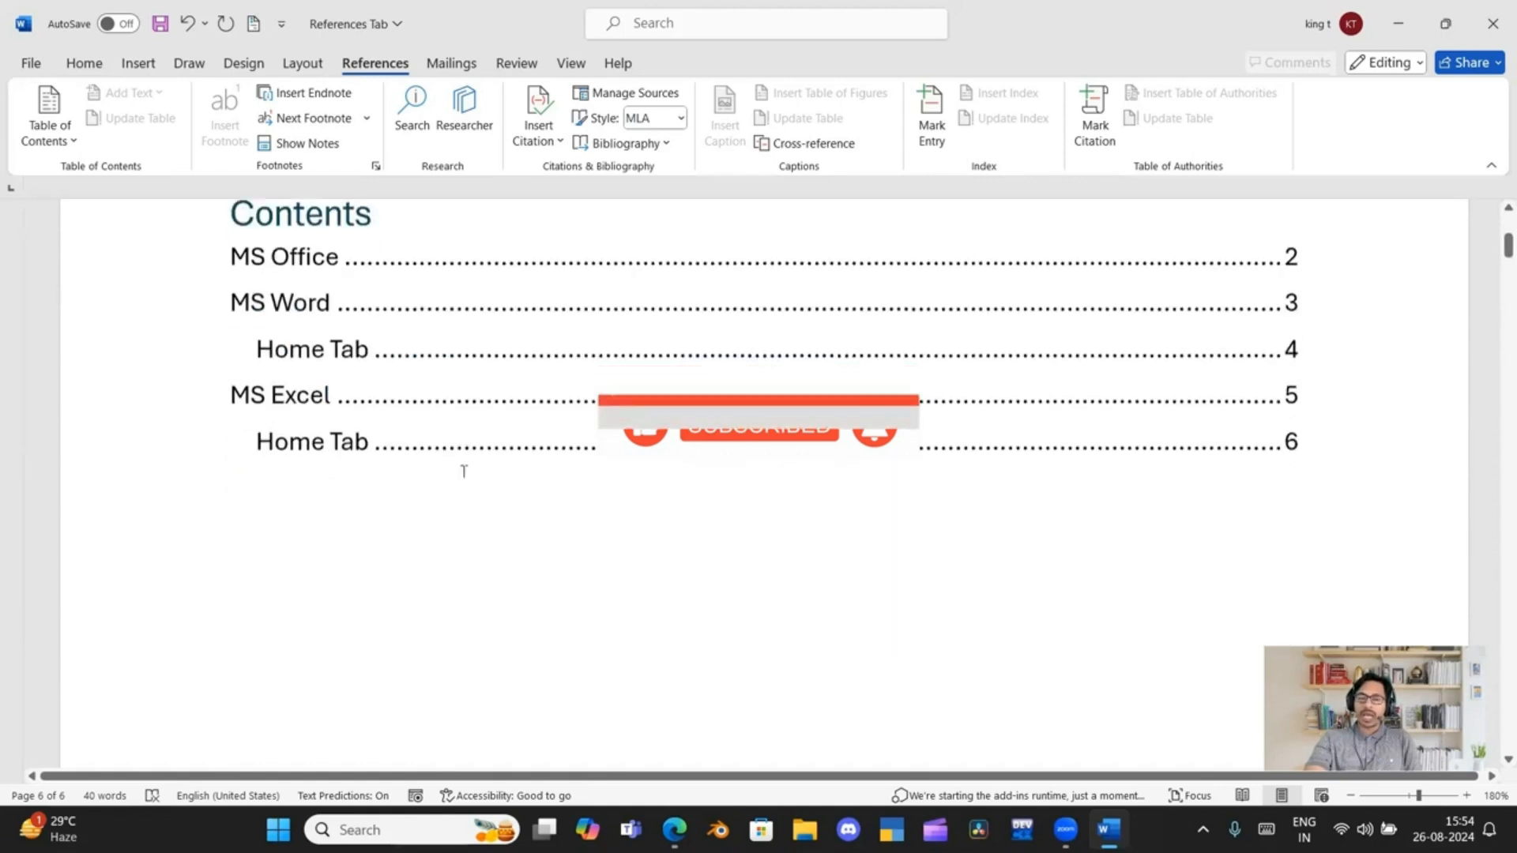
{"action": "scroll", "coordinate": [439, 497], "scroll_direction": "down", "scroll_amount": 5}
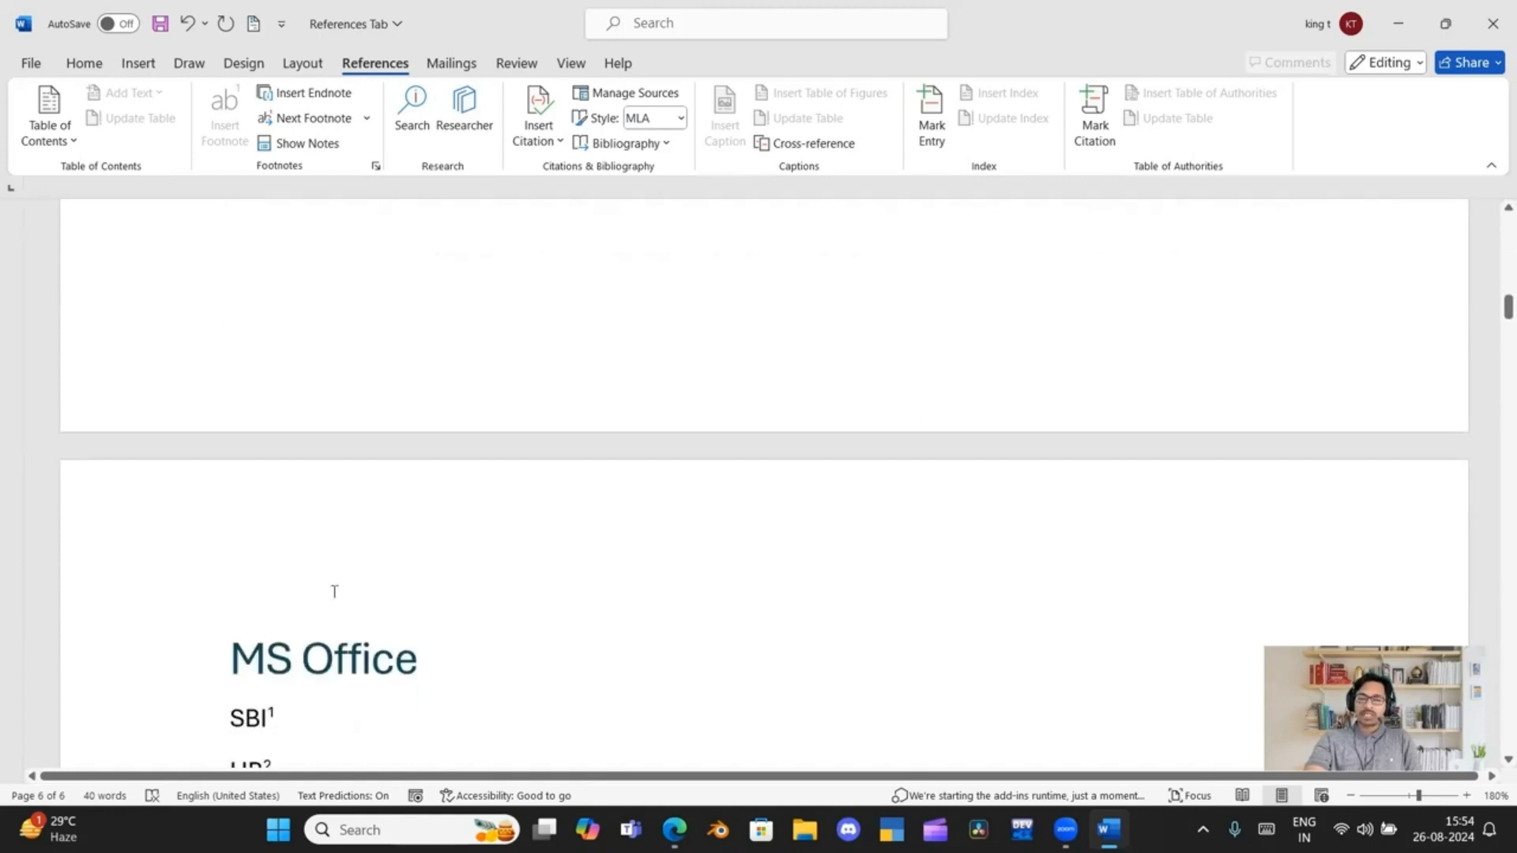
{"action": "left_click", "coordinate": [223, 493]}
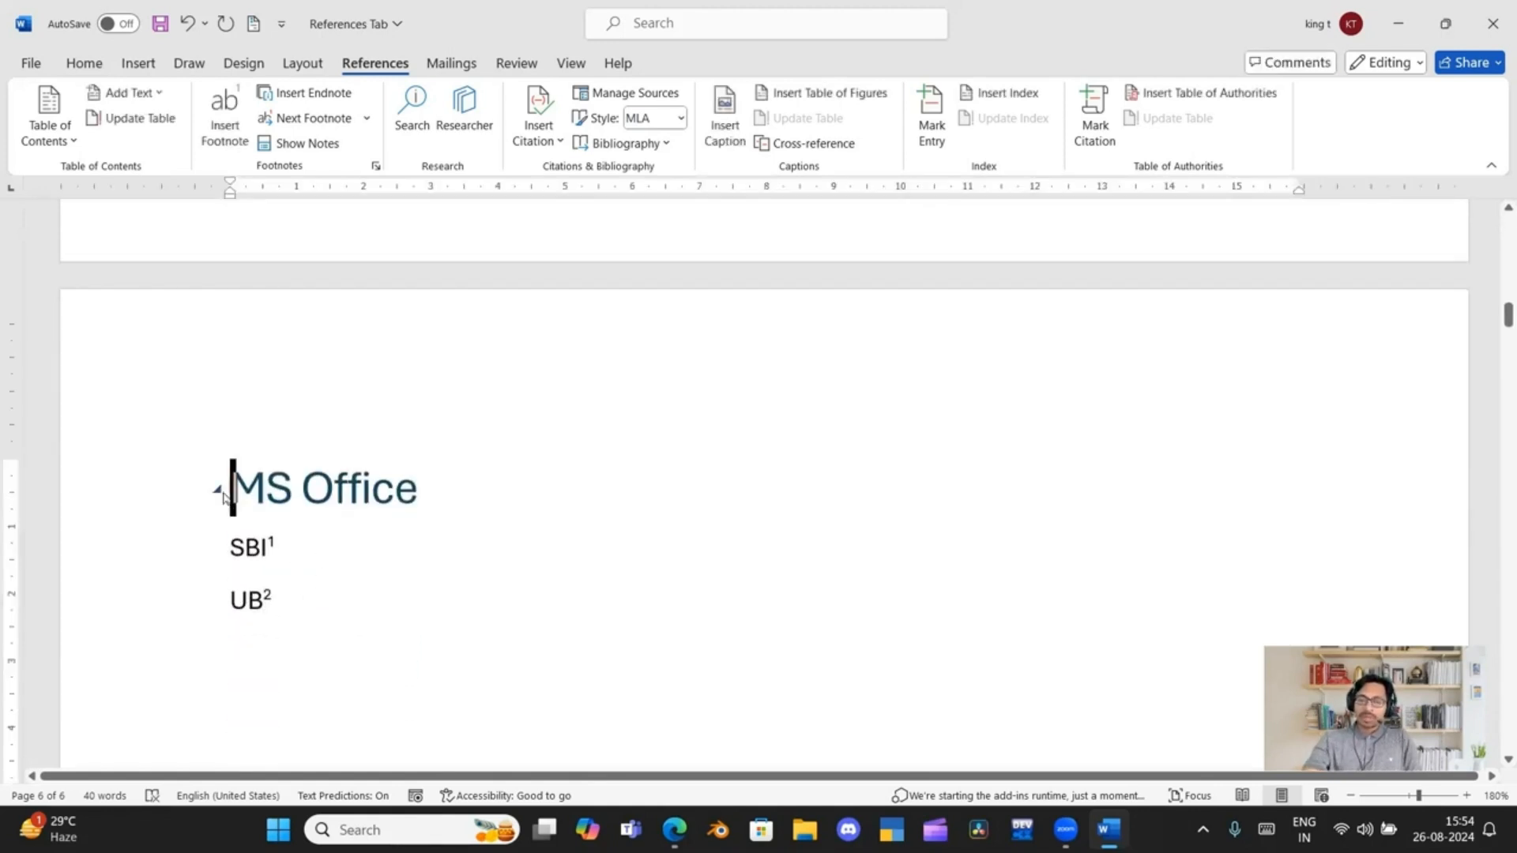
{"action": "key", "text": "ctrl+Return"}
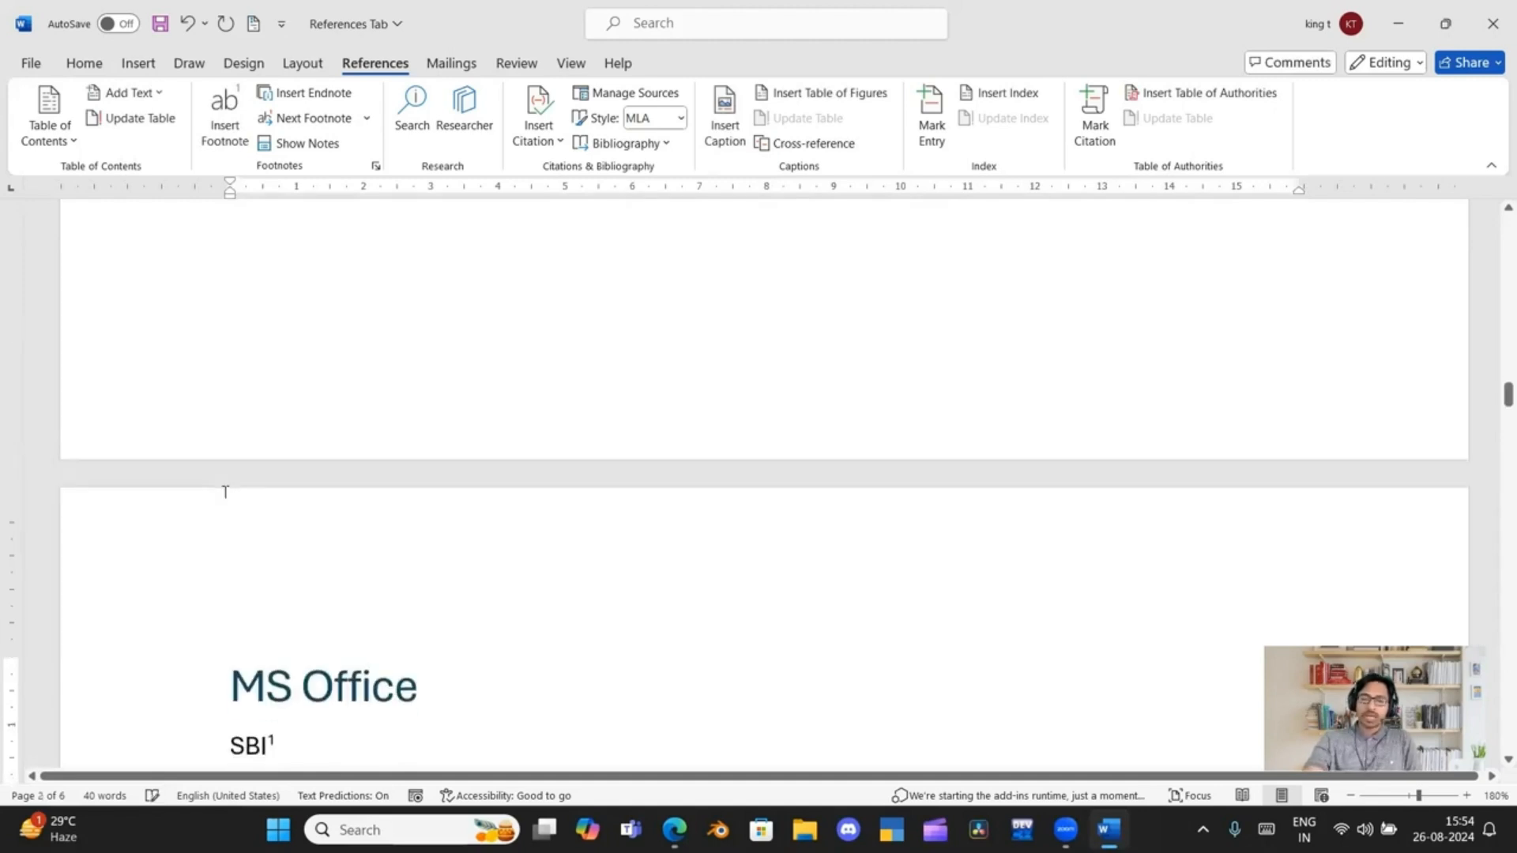
Write "Ayodhya" at the start of the new blank page before "MS Office"
{"action": "scroll", "coordinate": [283, 530], "scroll_direction": "up", "scroll_amount": 14}
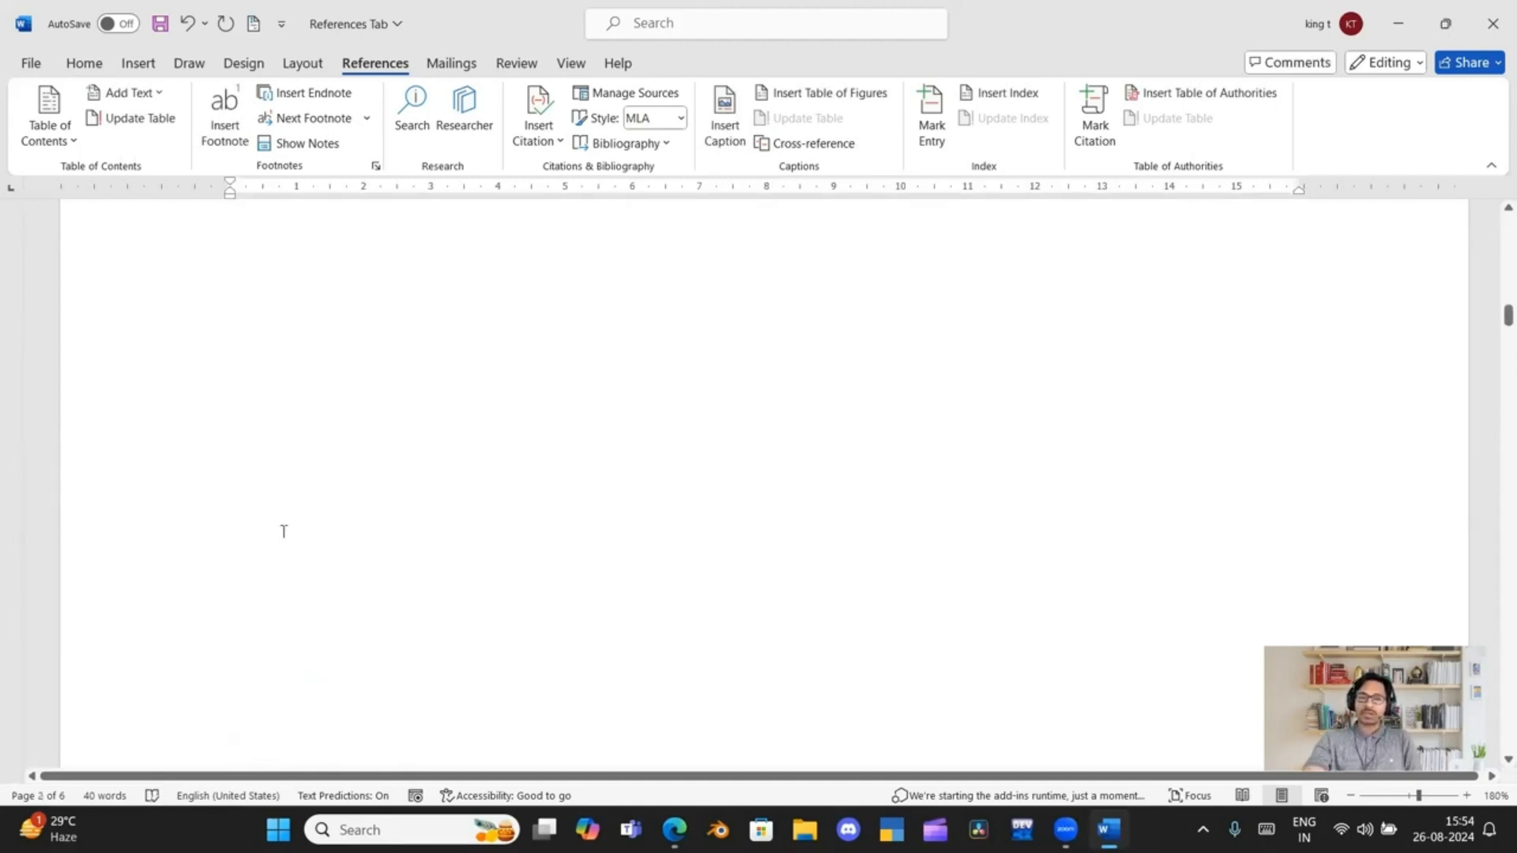
{"action": "scroll", "coordinate": [284, 531], "scroll_direction": "up", "scroll_amount": 4}
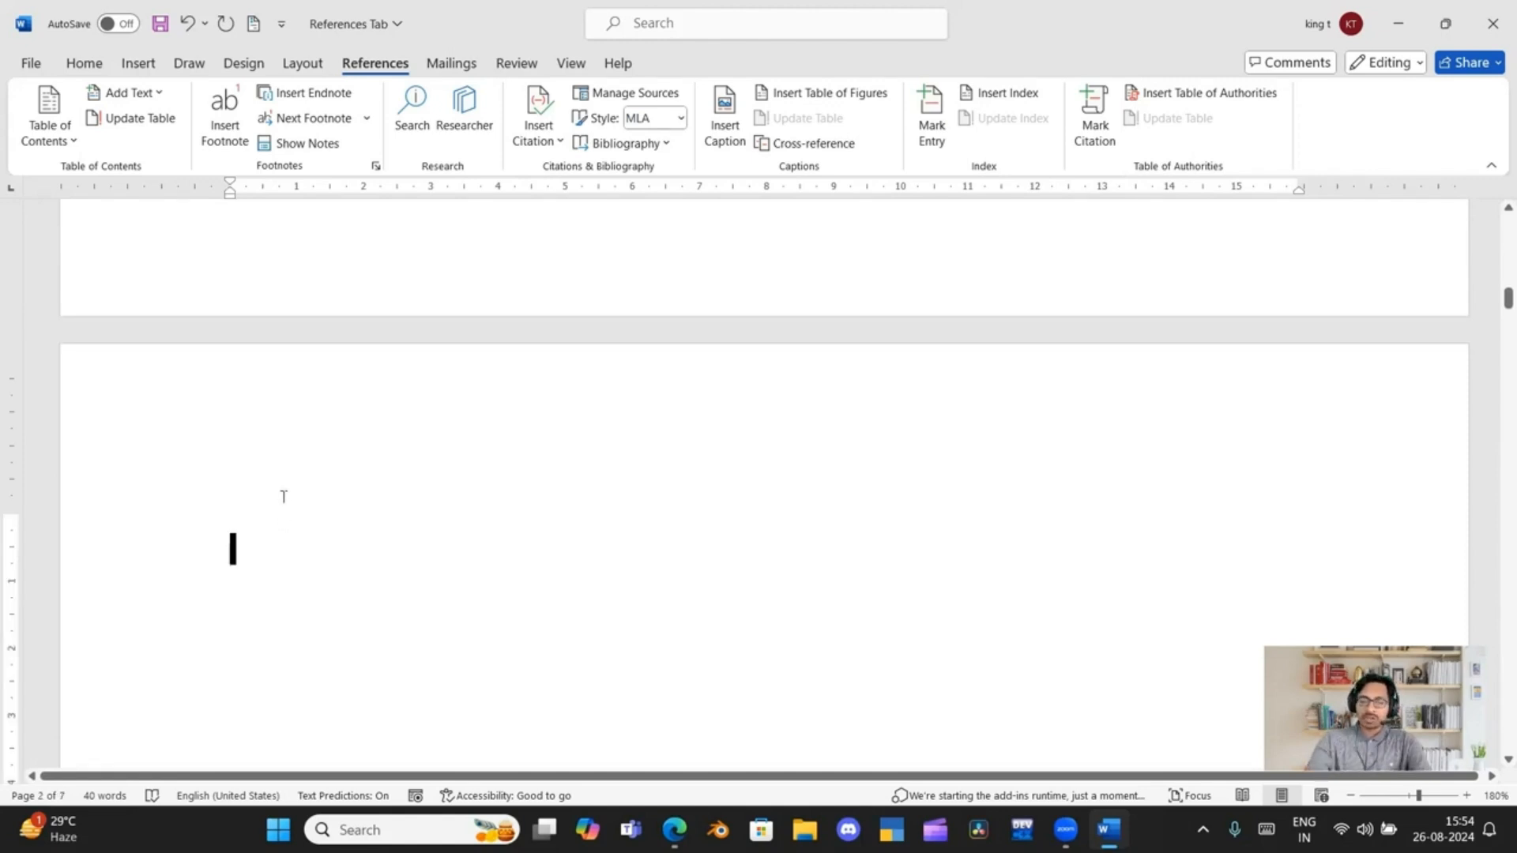
{"action": "type", "text": "Ay"}
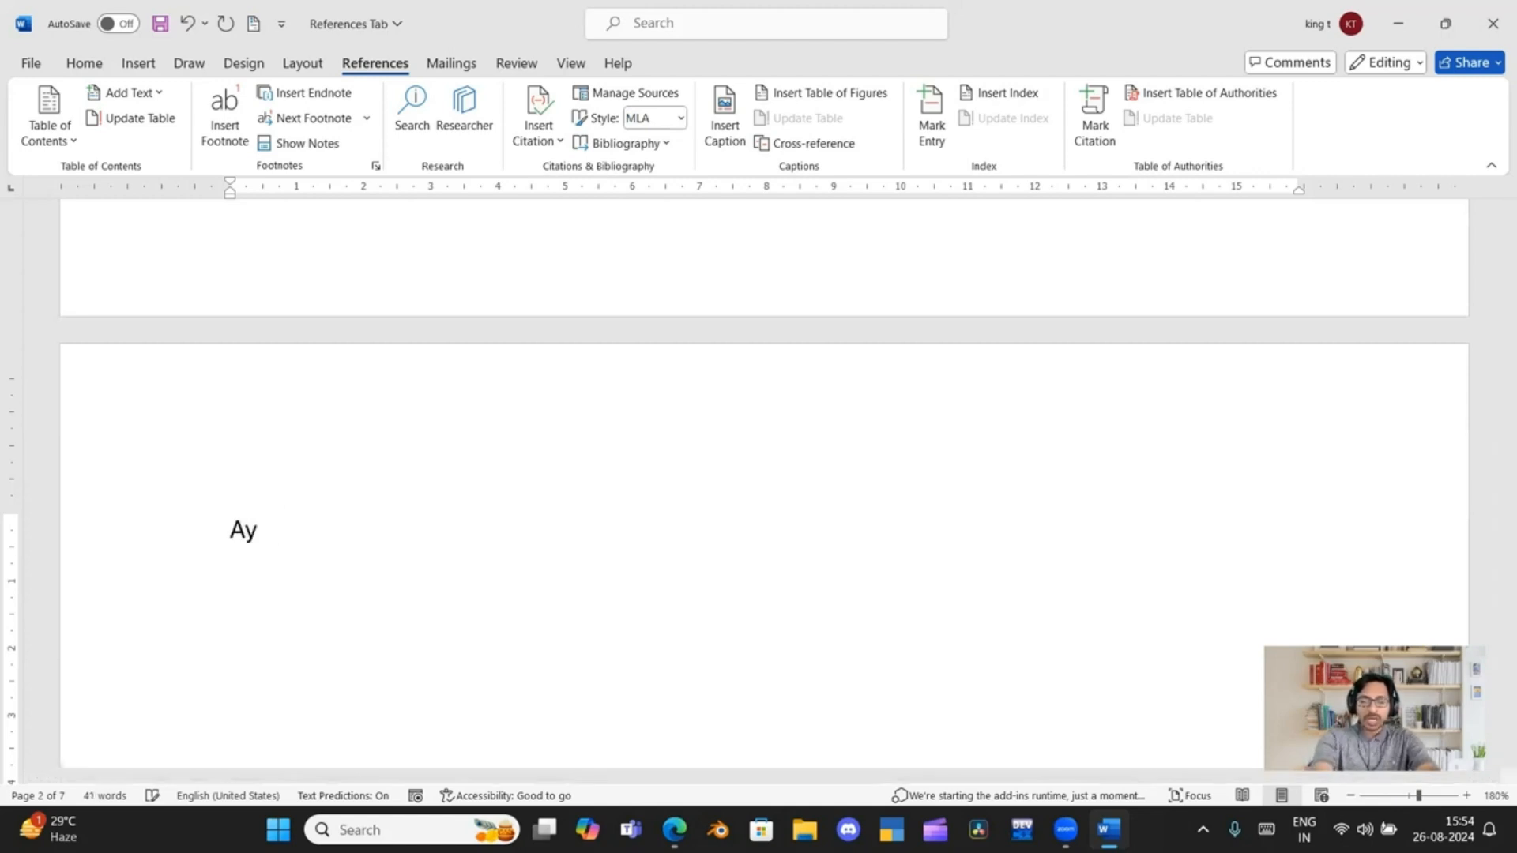
{"action": "type", "text": "odh"}
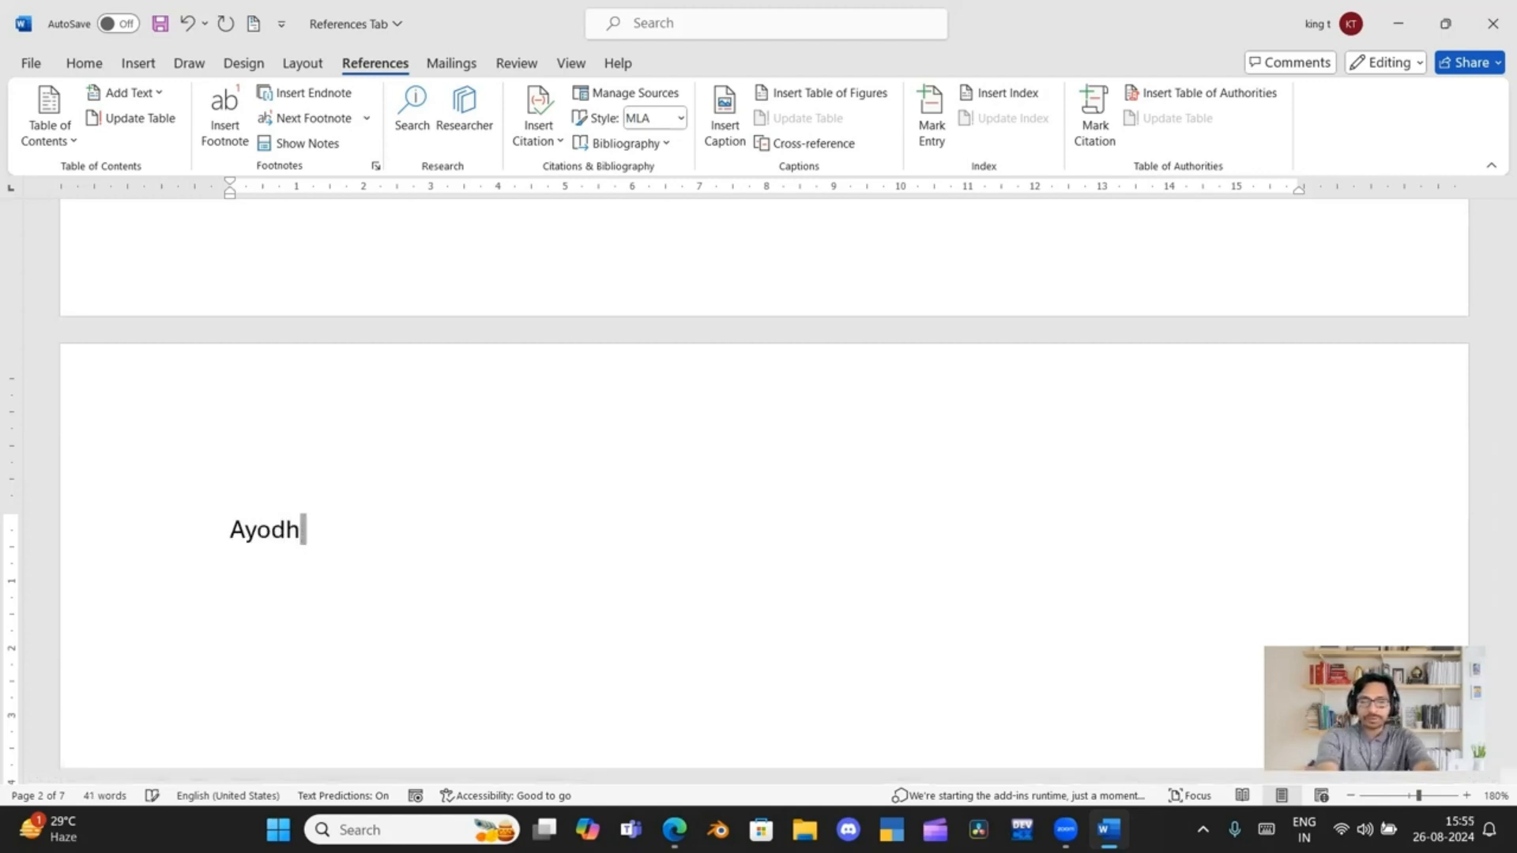
{"action": "type", "text": "ya"}
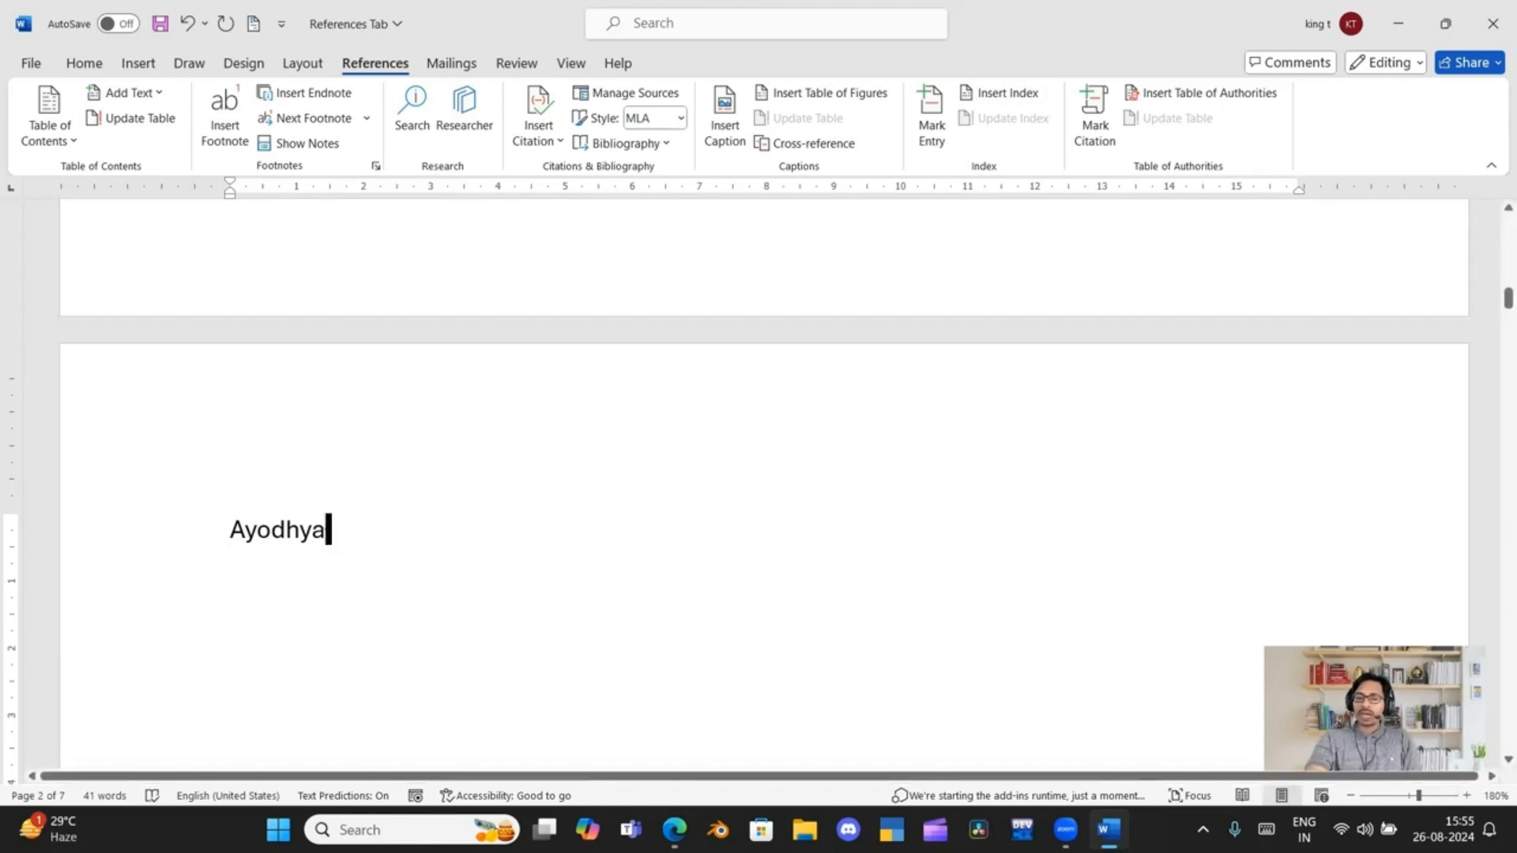
{"action": "left_click_drag", "start_coordinate": [323, 525], "coordinate": [235, 518]}
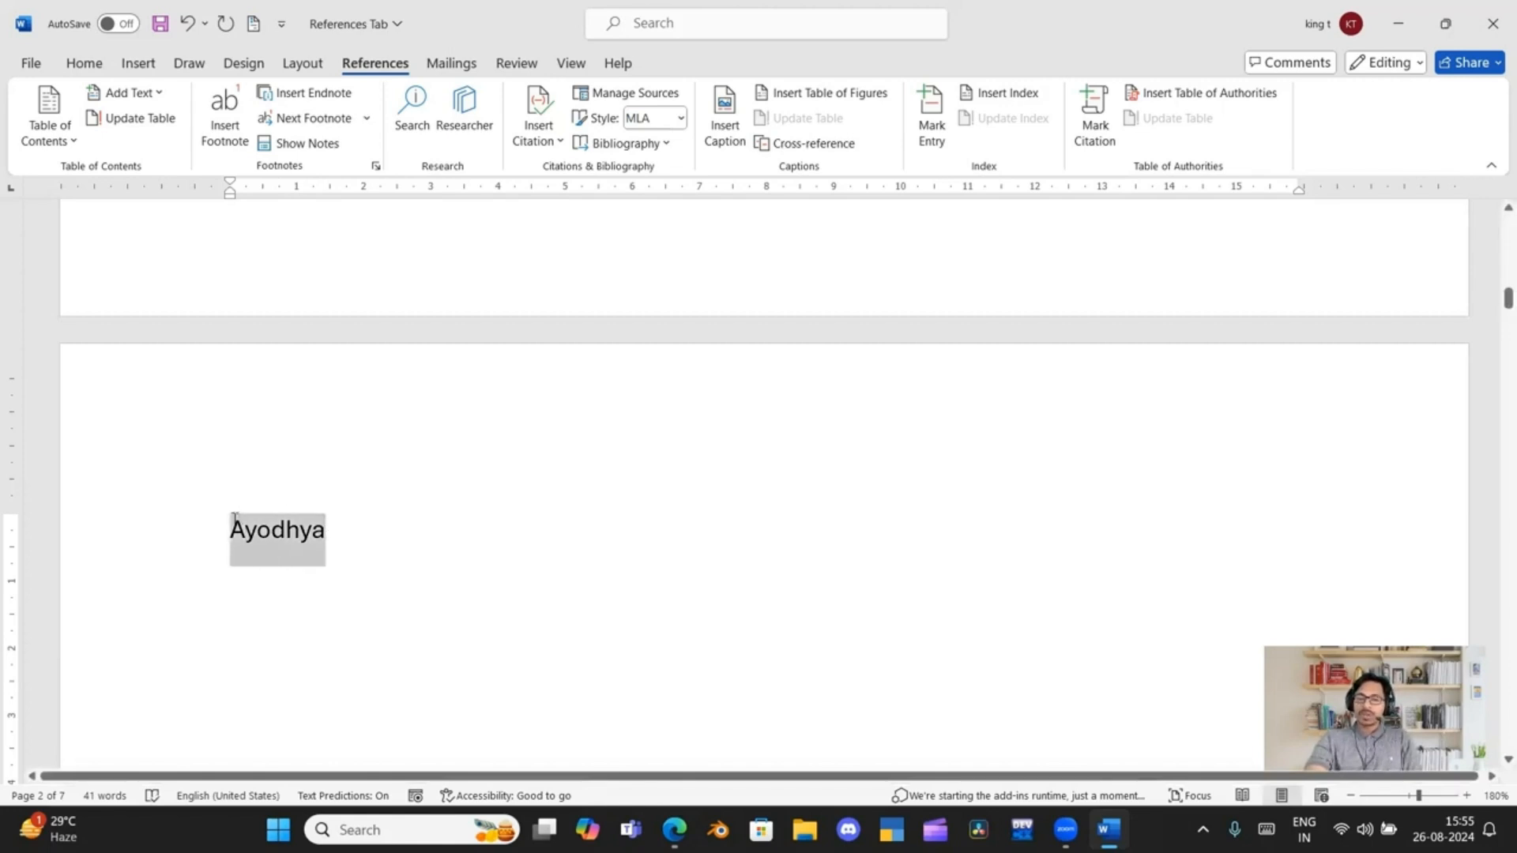
{"action": "left_click", "coordinate": [328, 555]}
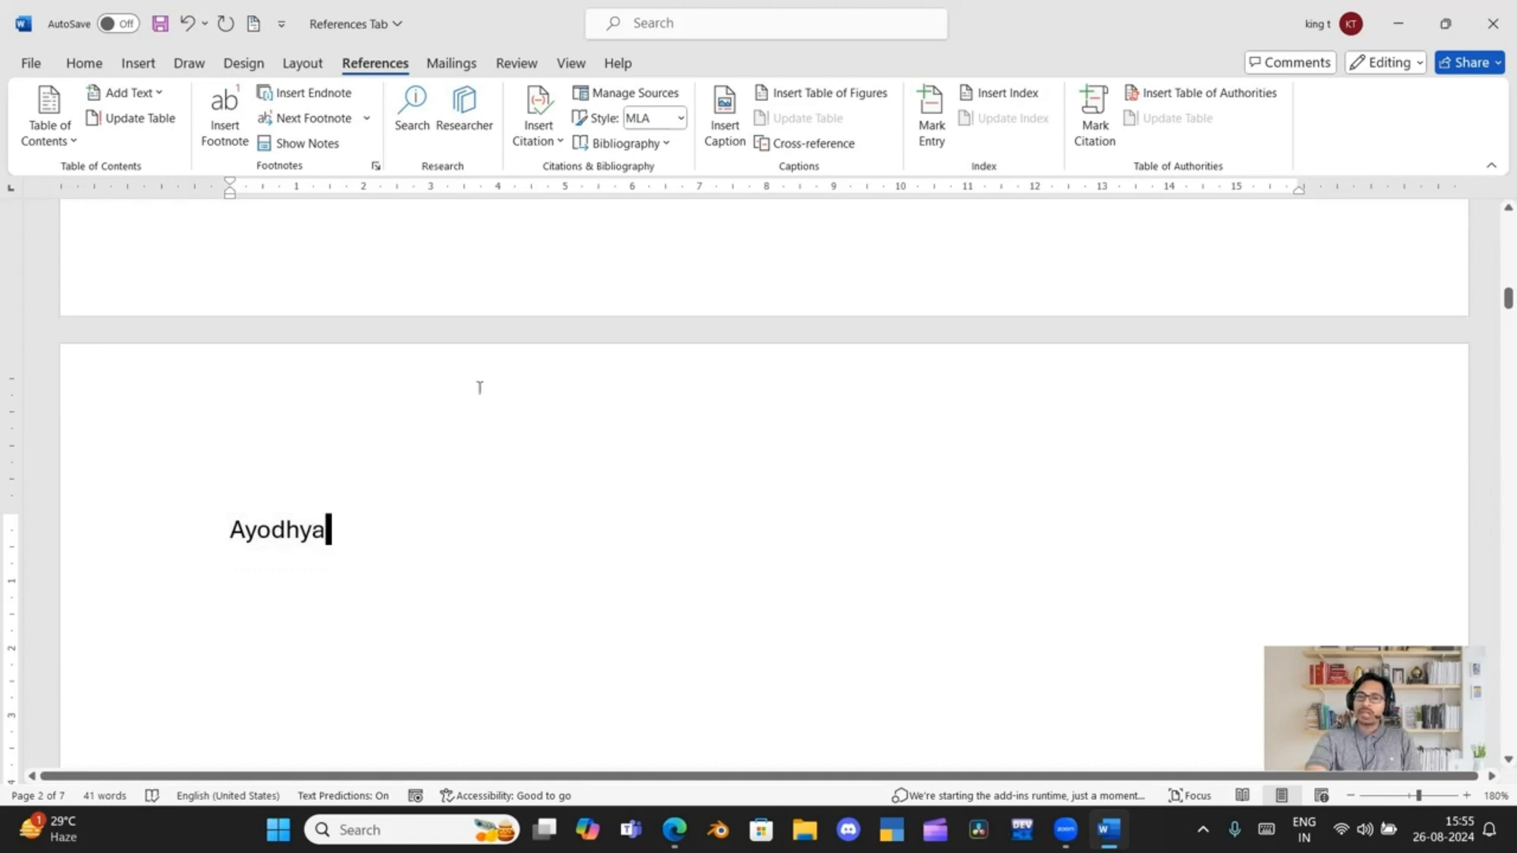
Start creating a new citation source for the text position just after "Ayodhya"
{"action": "left_click", "coordinate": [541, 146]}
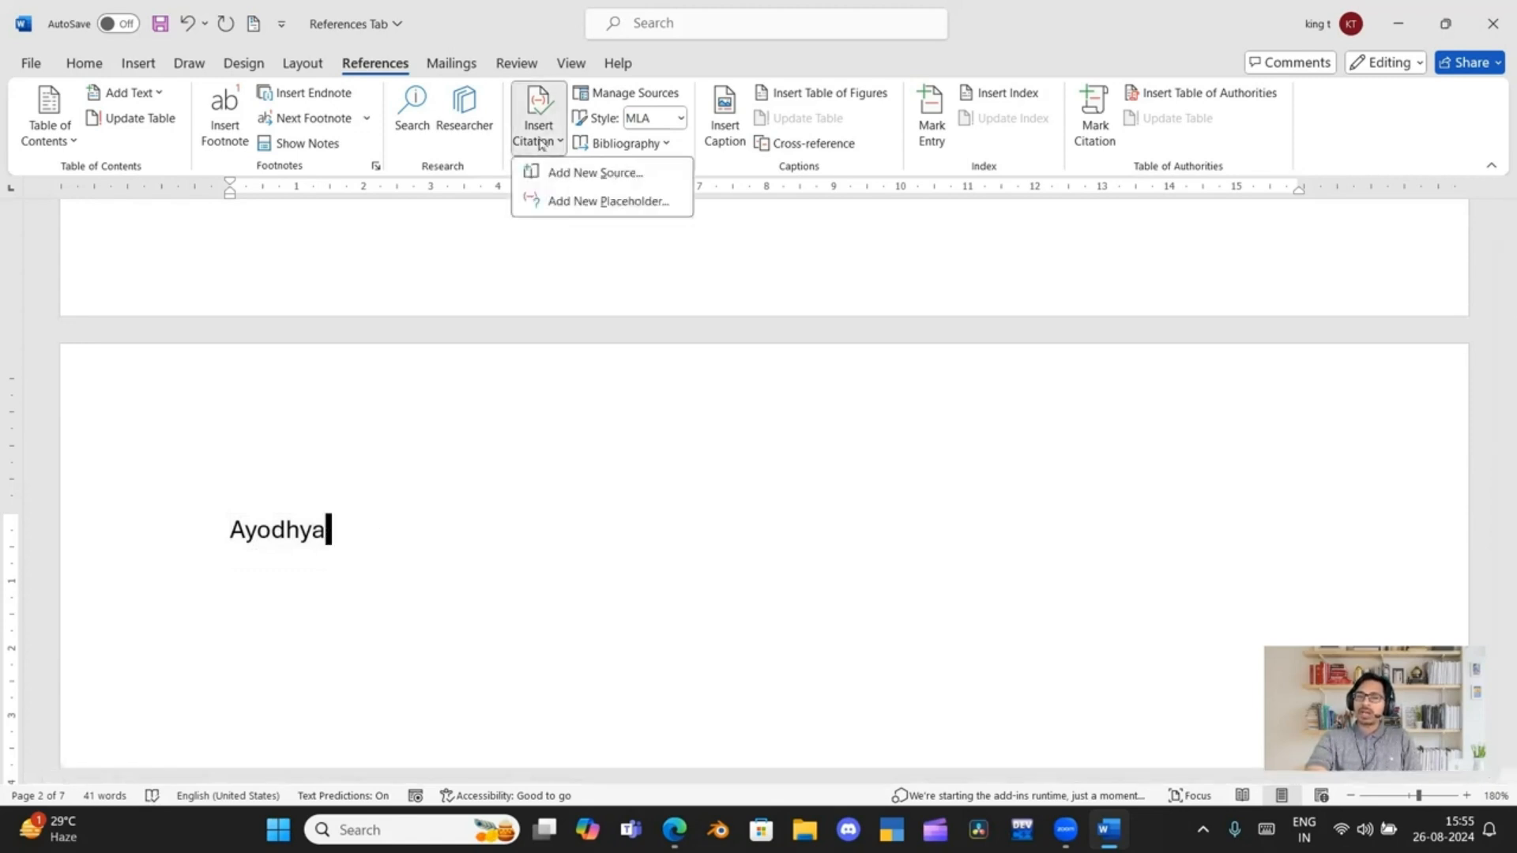
{"action": "left_click", "coordinate": [399, 537]}
{"action": "left_click", "coordinate": [392, 526]}
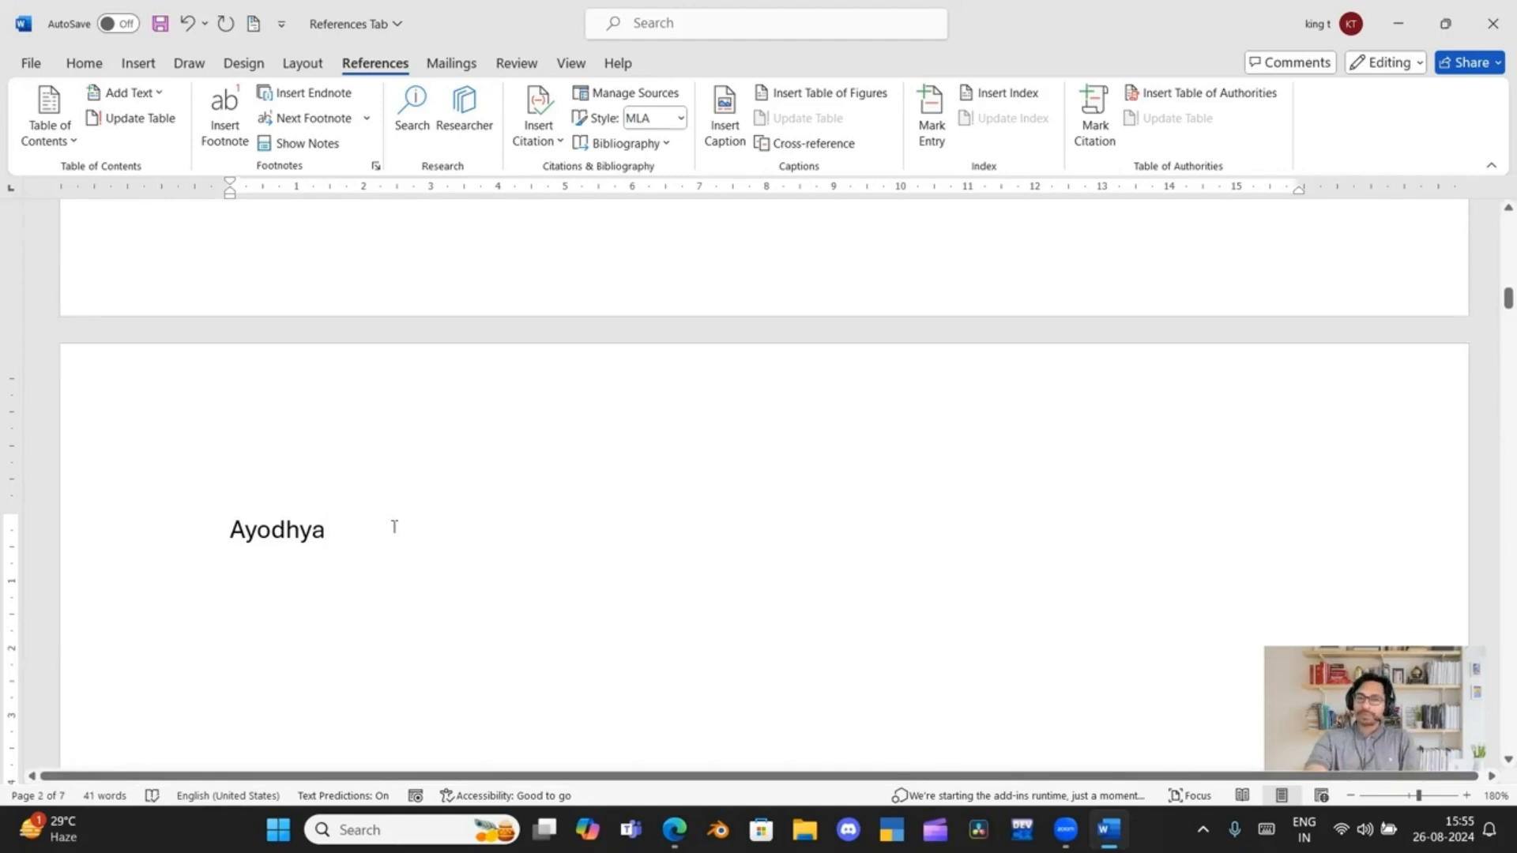
{"action": "left_click", "coordinate": [536, 142]}
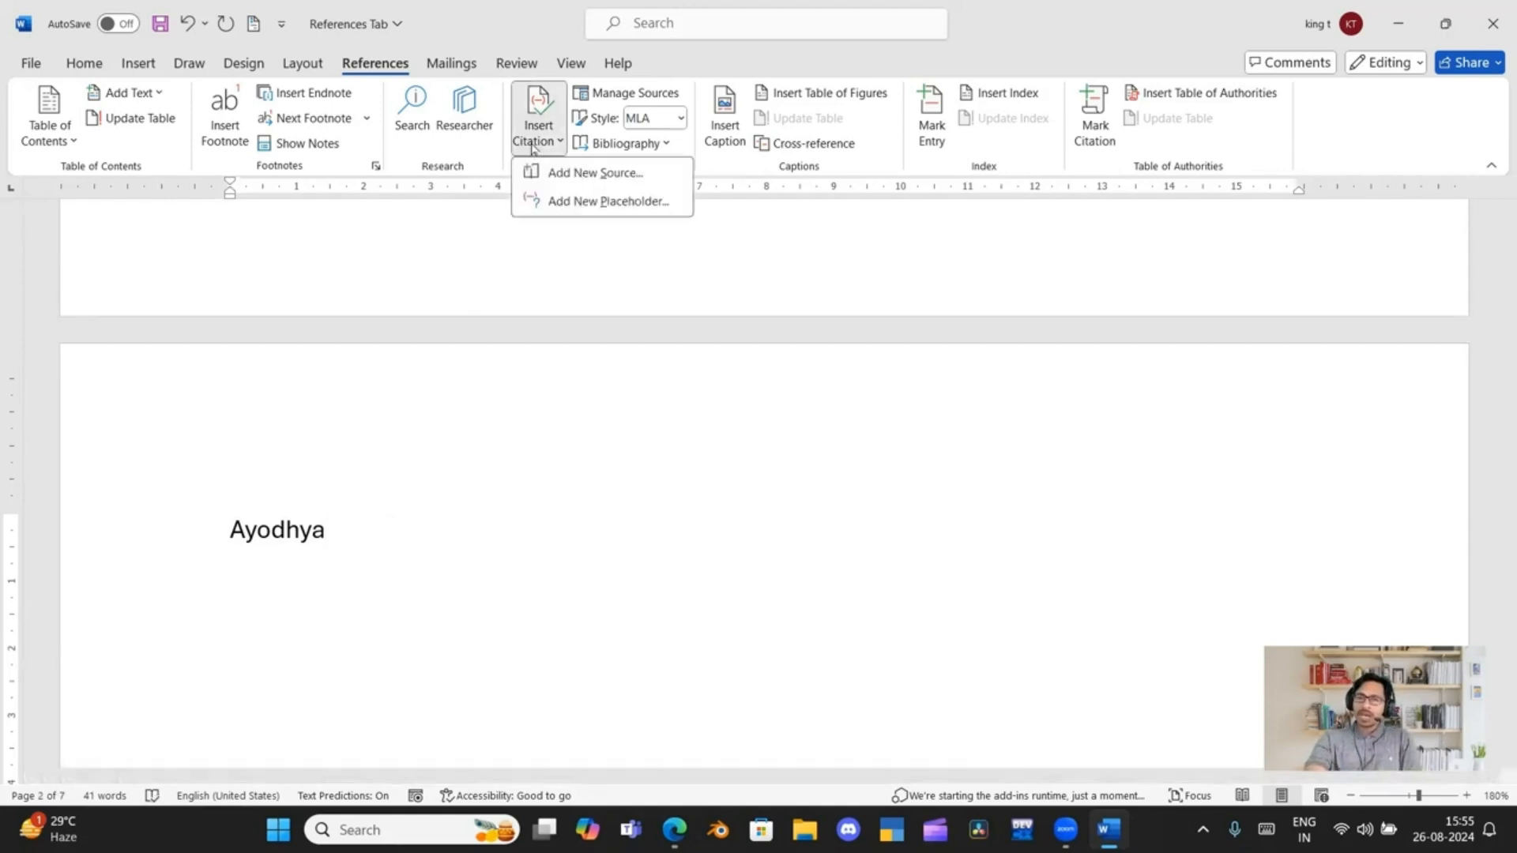
{"action": "left_click", "coordinate": [573, 173]}
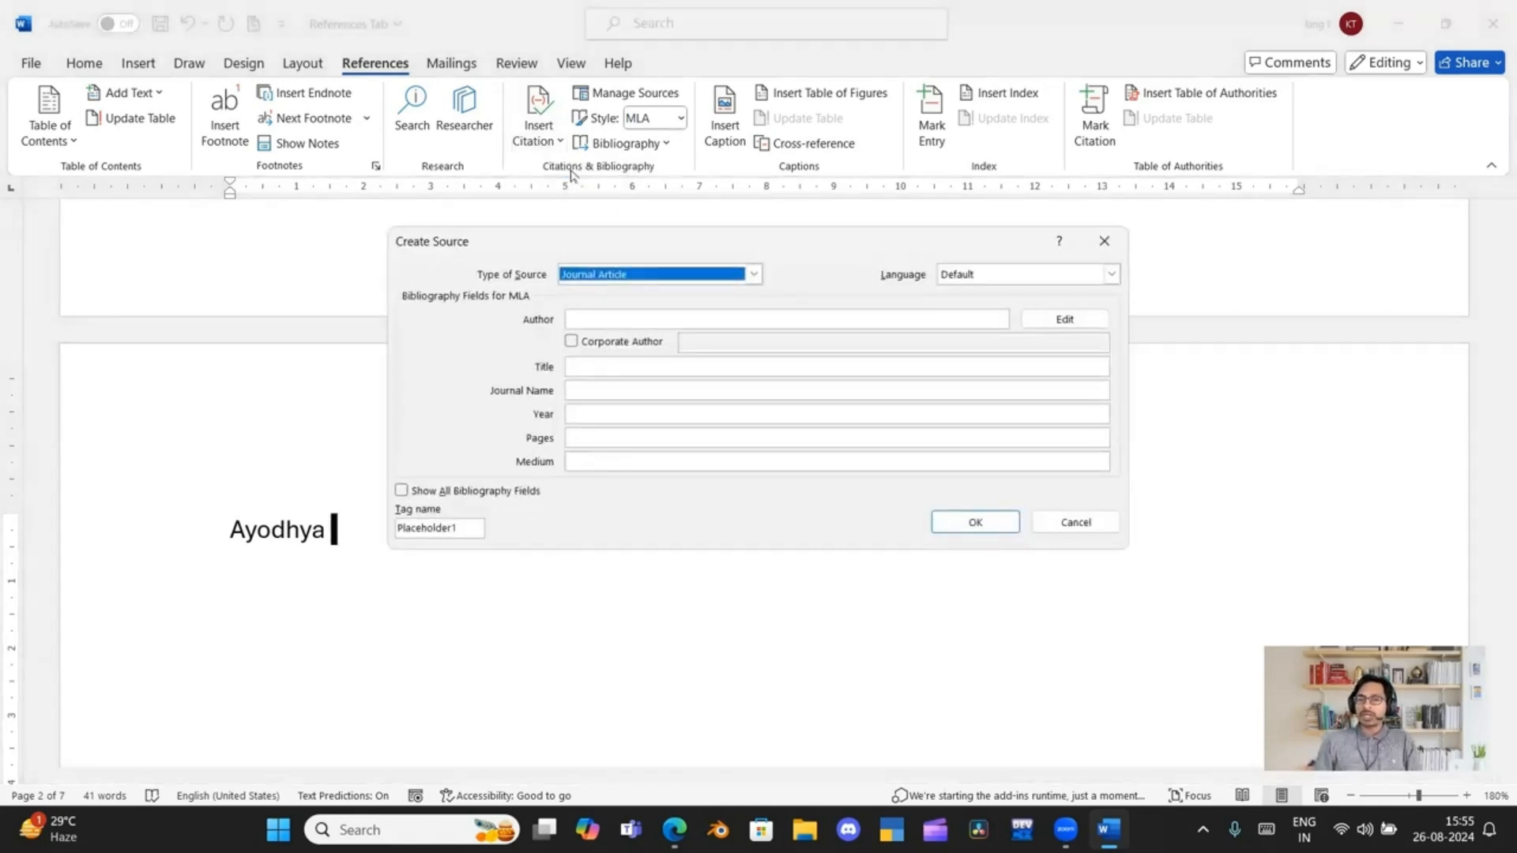
Look through the available source types and set the new source's type to Film
{"action": "left_click", "coordinate": [756, 274]}
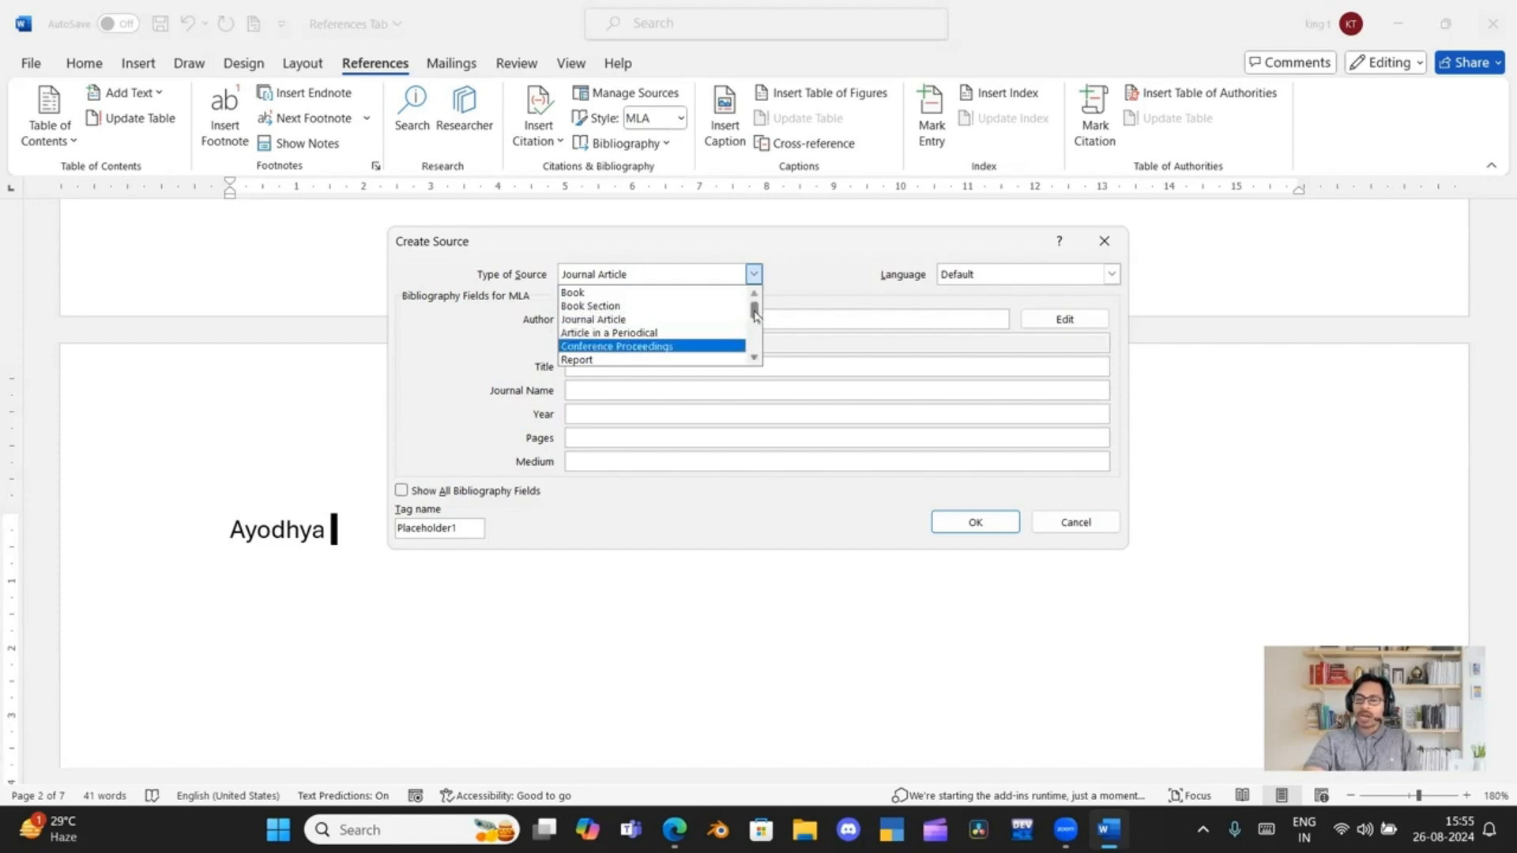
{"action": "left_click_drag", "start_coordinate": [754, 313], "coordinate": [754, 321]}
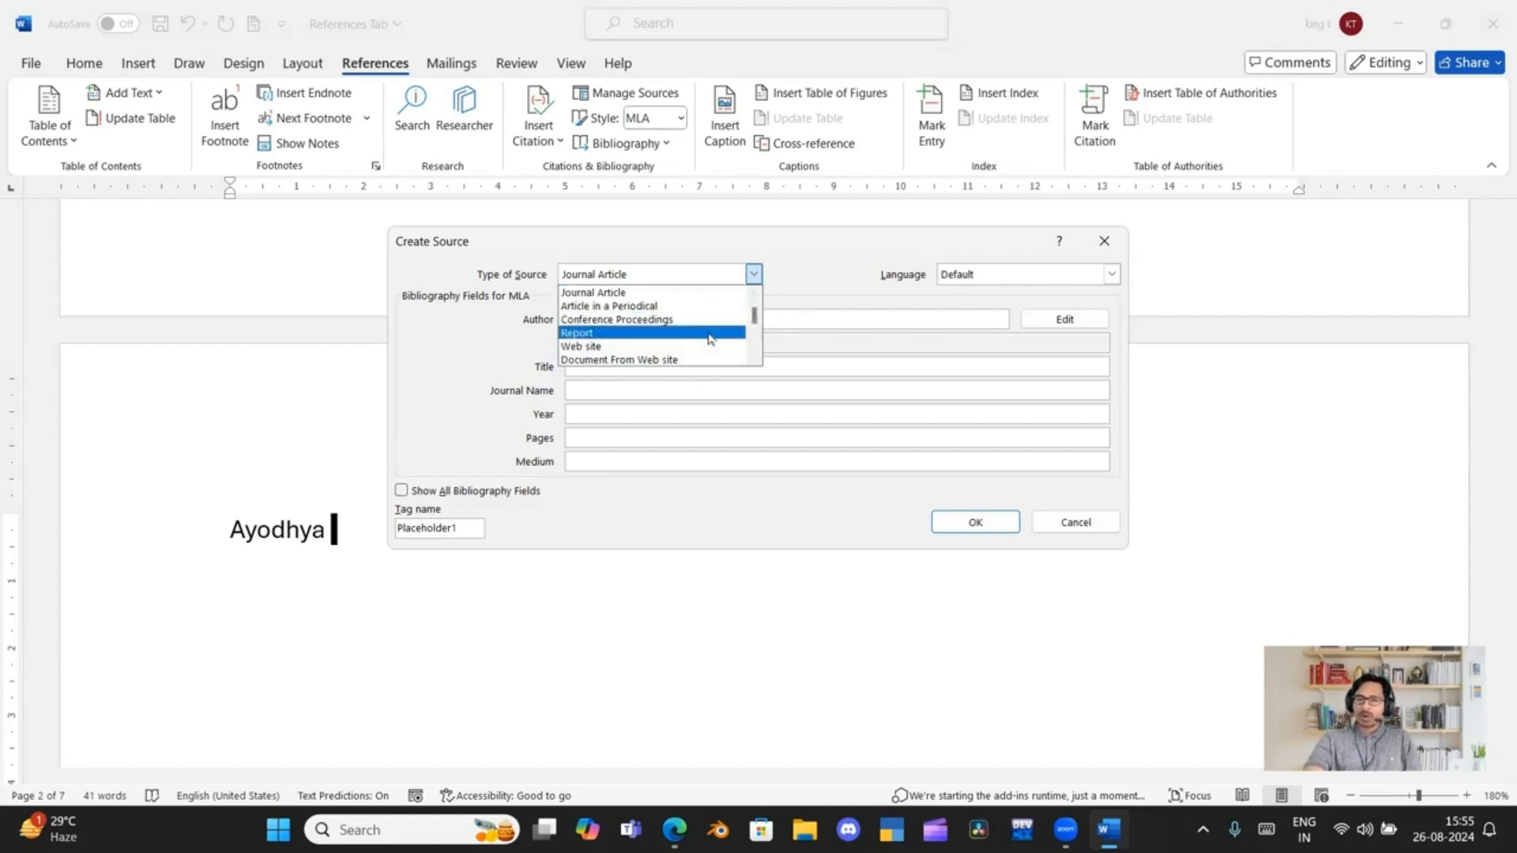
{"action": "left_click_drag", "start_coordinate": [754, 316], "coordinate": [756, 344]}
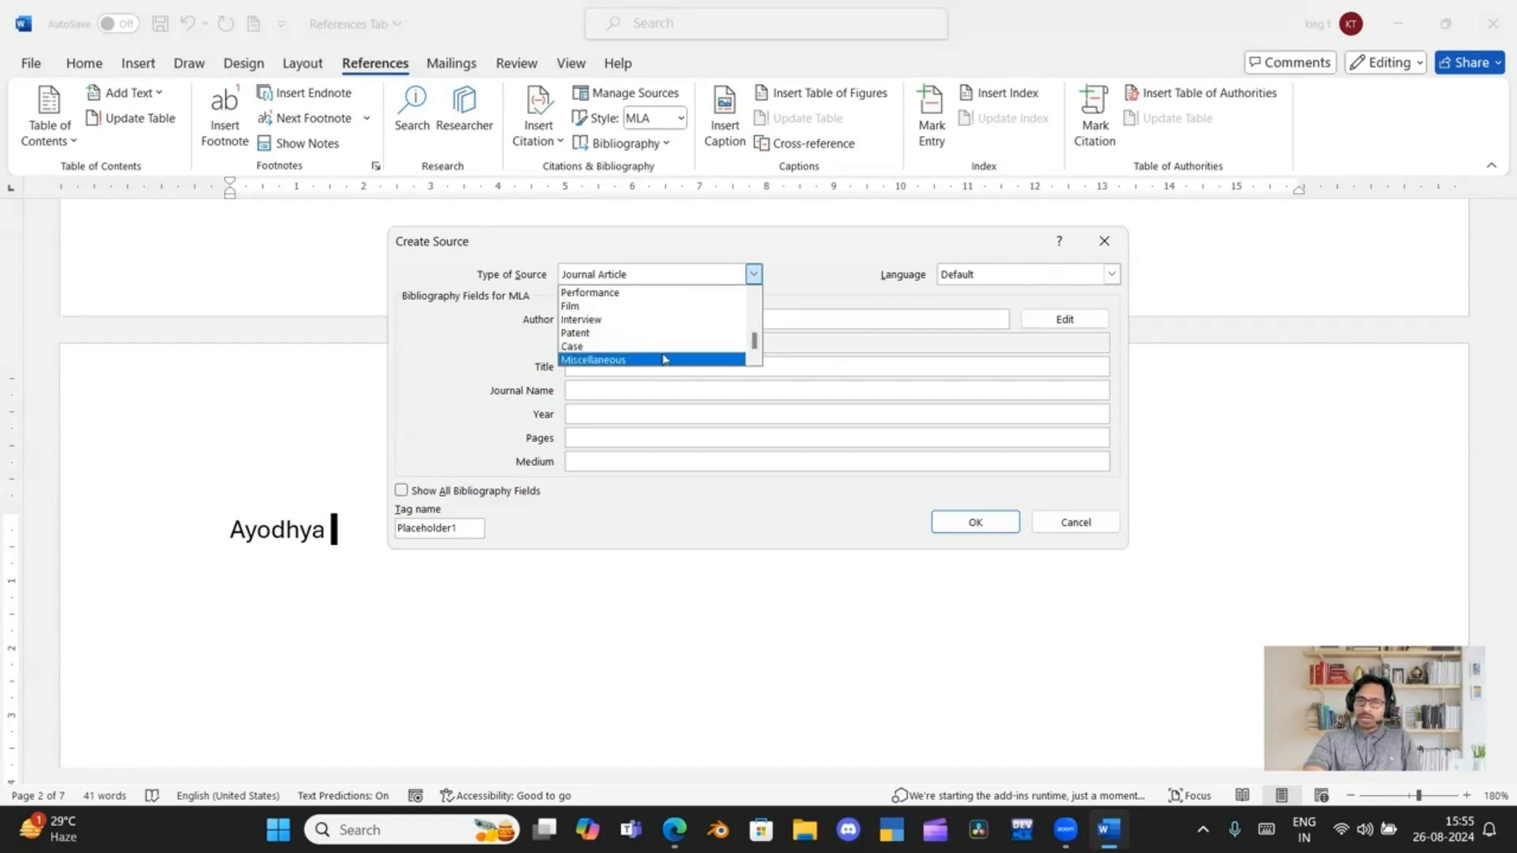
{"action": "left_click", "coordinate": [809, 259]}
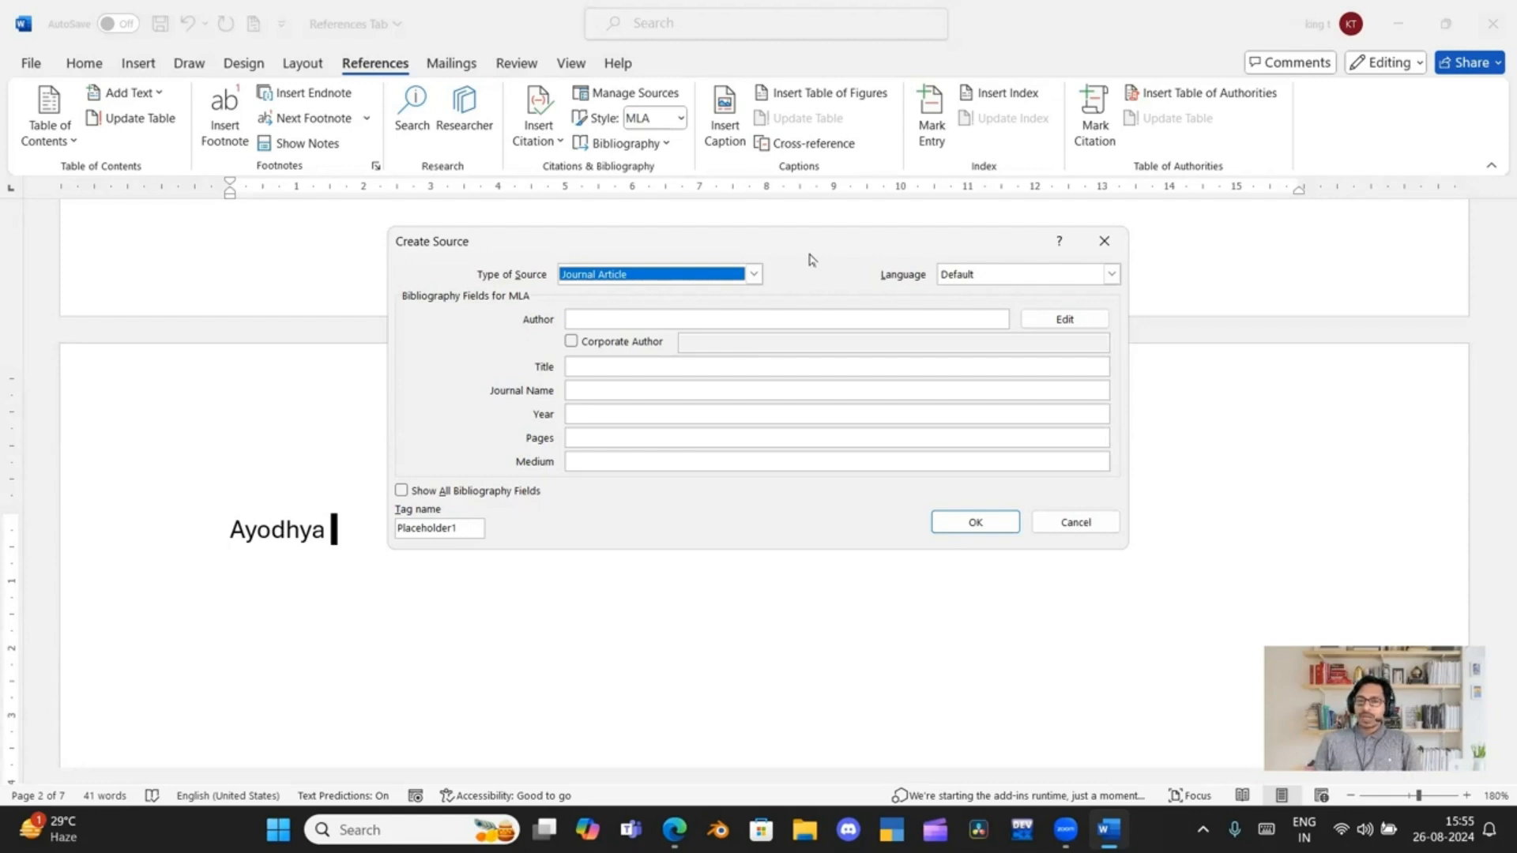
{"action": "left_click", "coordinate": [756, 273]}
{"action": "scroll", "coordinate": [675, 345], "scroll_direction": "down", "scroll_amount": 2}
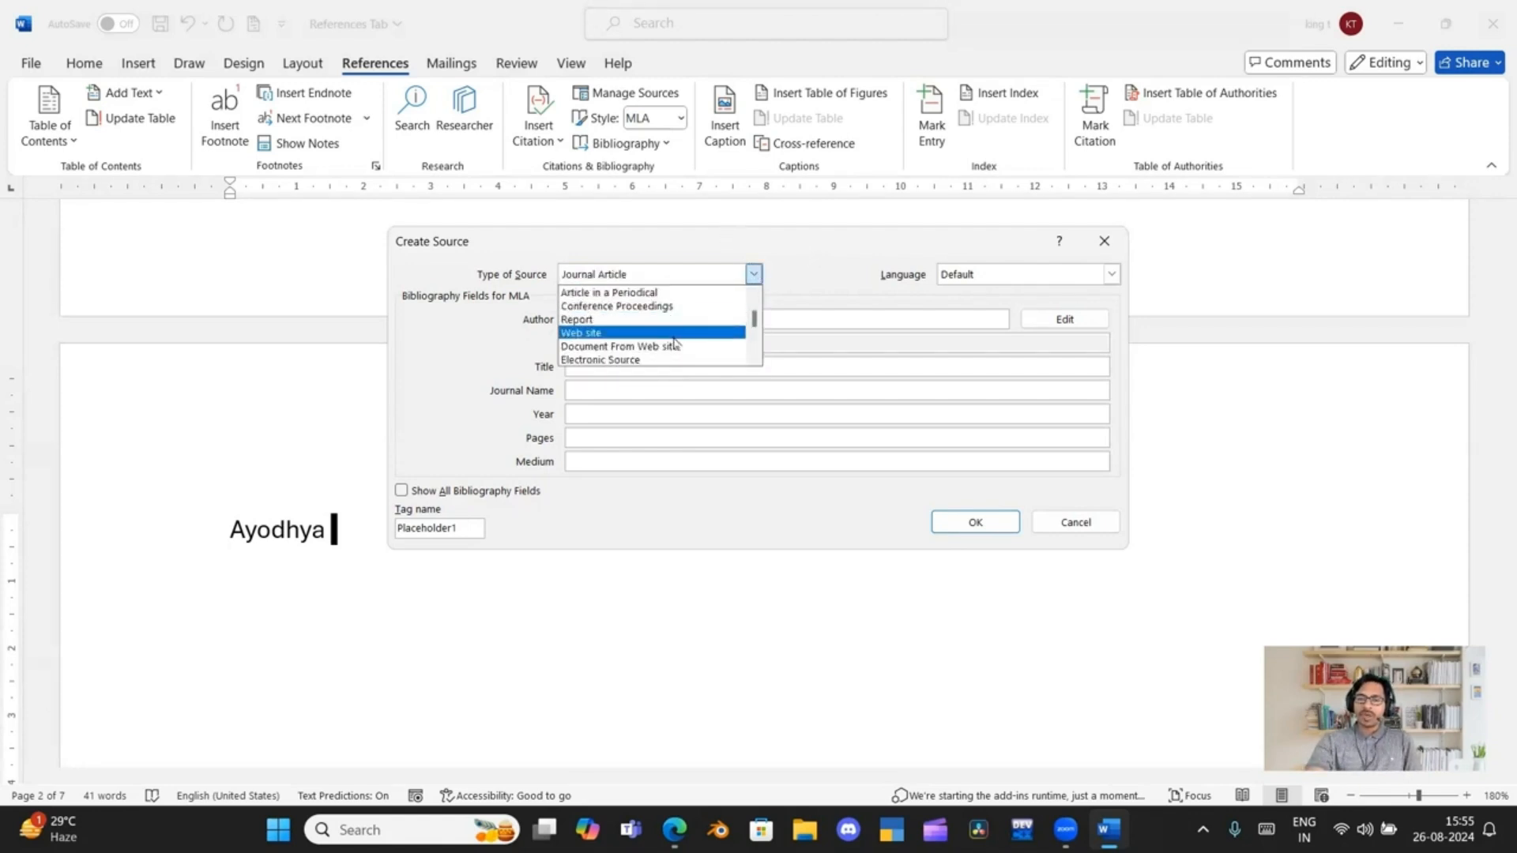
{"action": "scroll", "coordinate": [673, 345], "scroll_direction": "down", "scroll_amount": 5}
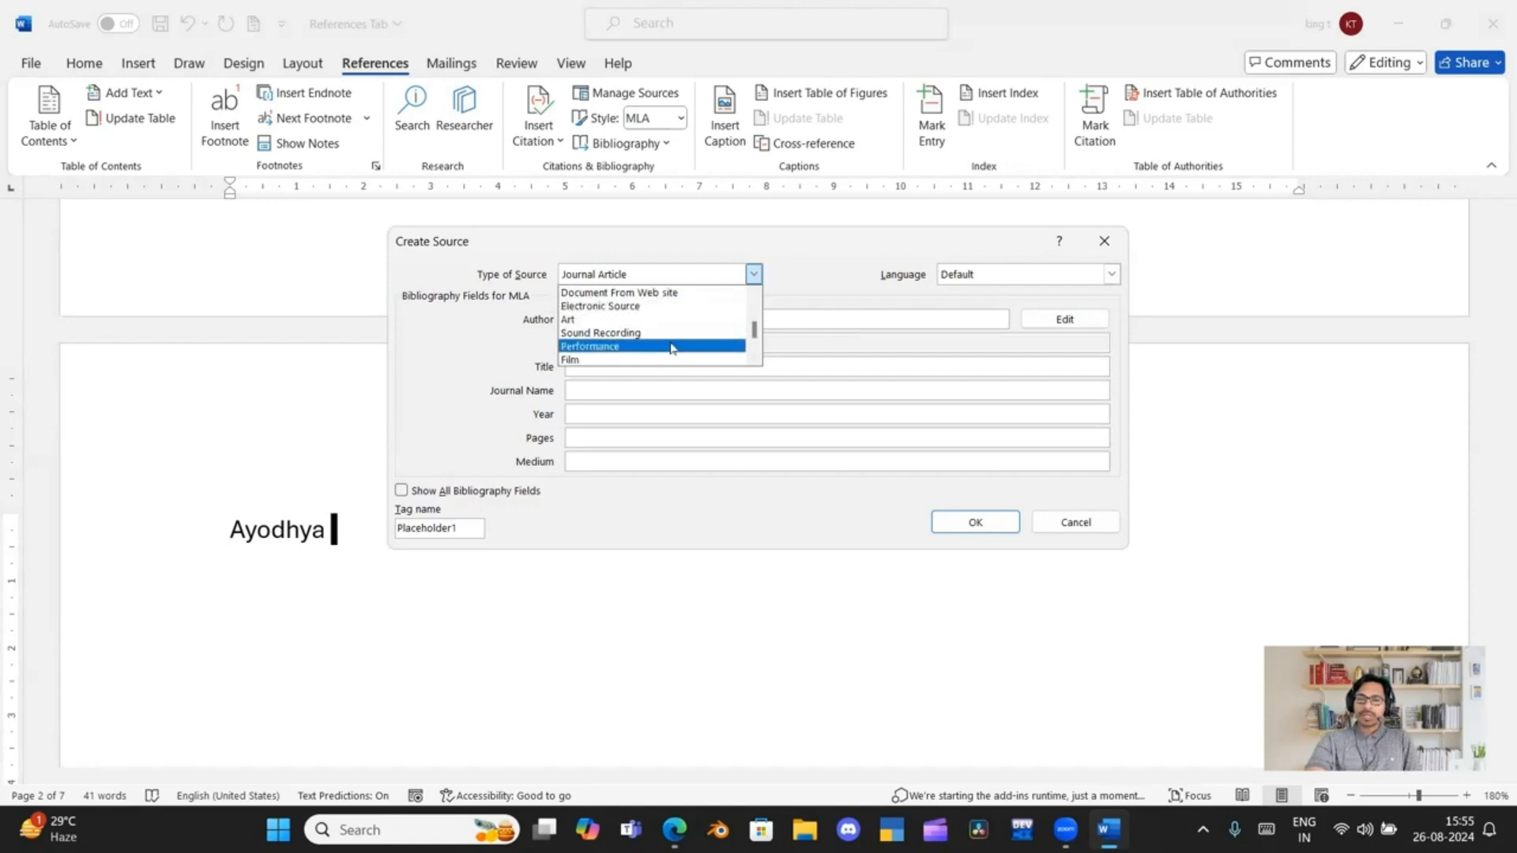
{"action": "scroll", "coordinate": [672, 348], "scroll_direction": "down", "scroll_amount": 1}
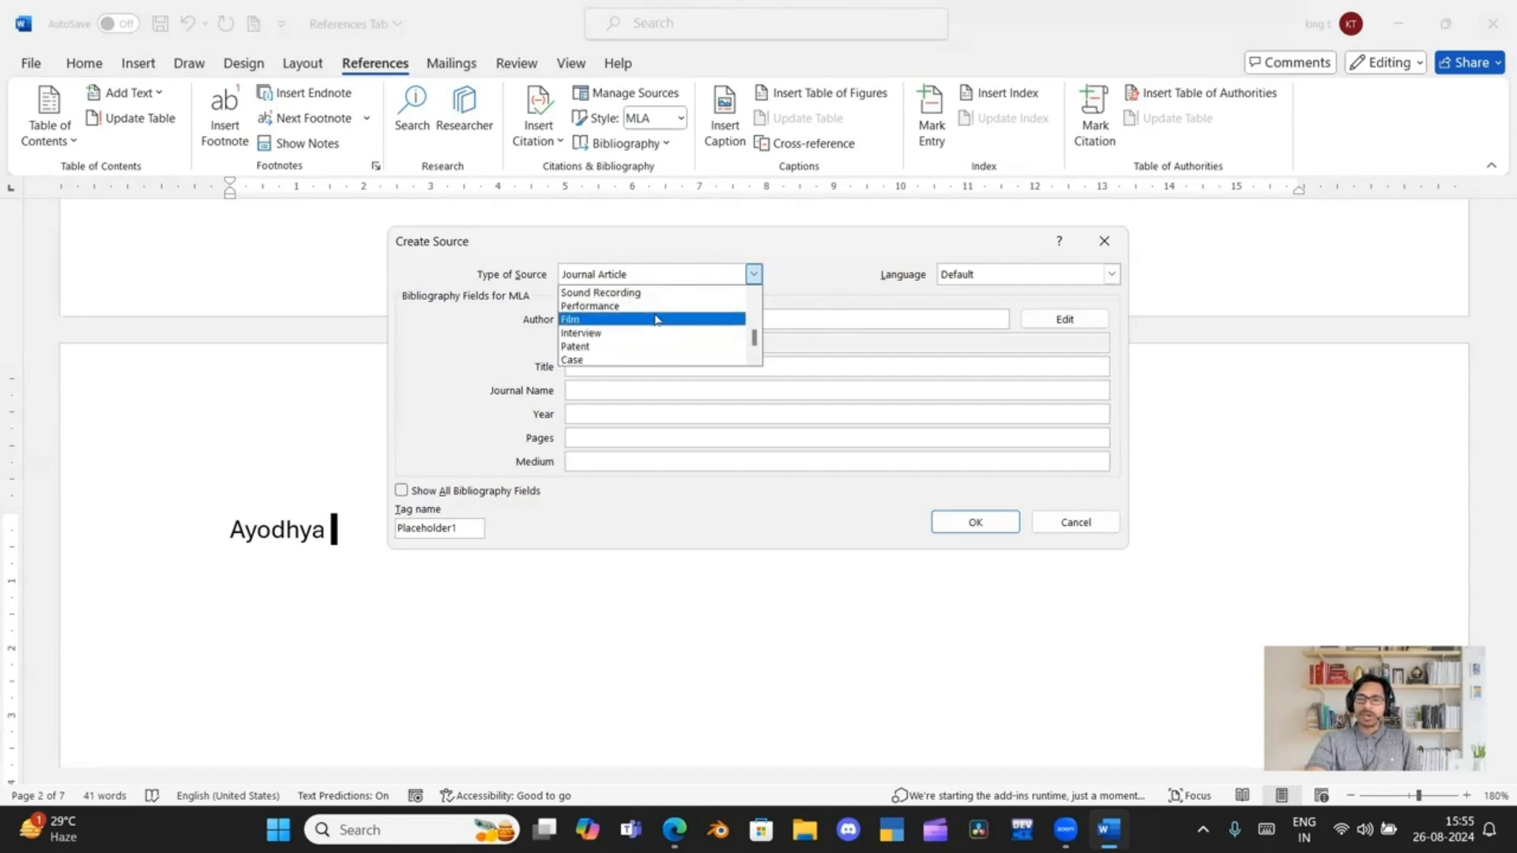
{"action": "left_click", "coordinate": [656, 320]}
Enter "Hanuman" as the title of the film source
{"action": "left_click", "coordinate": [656, 315]}
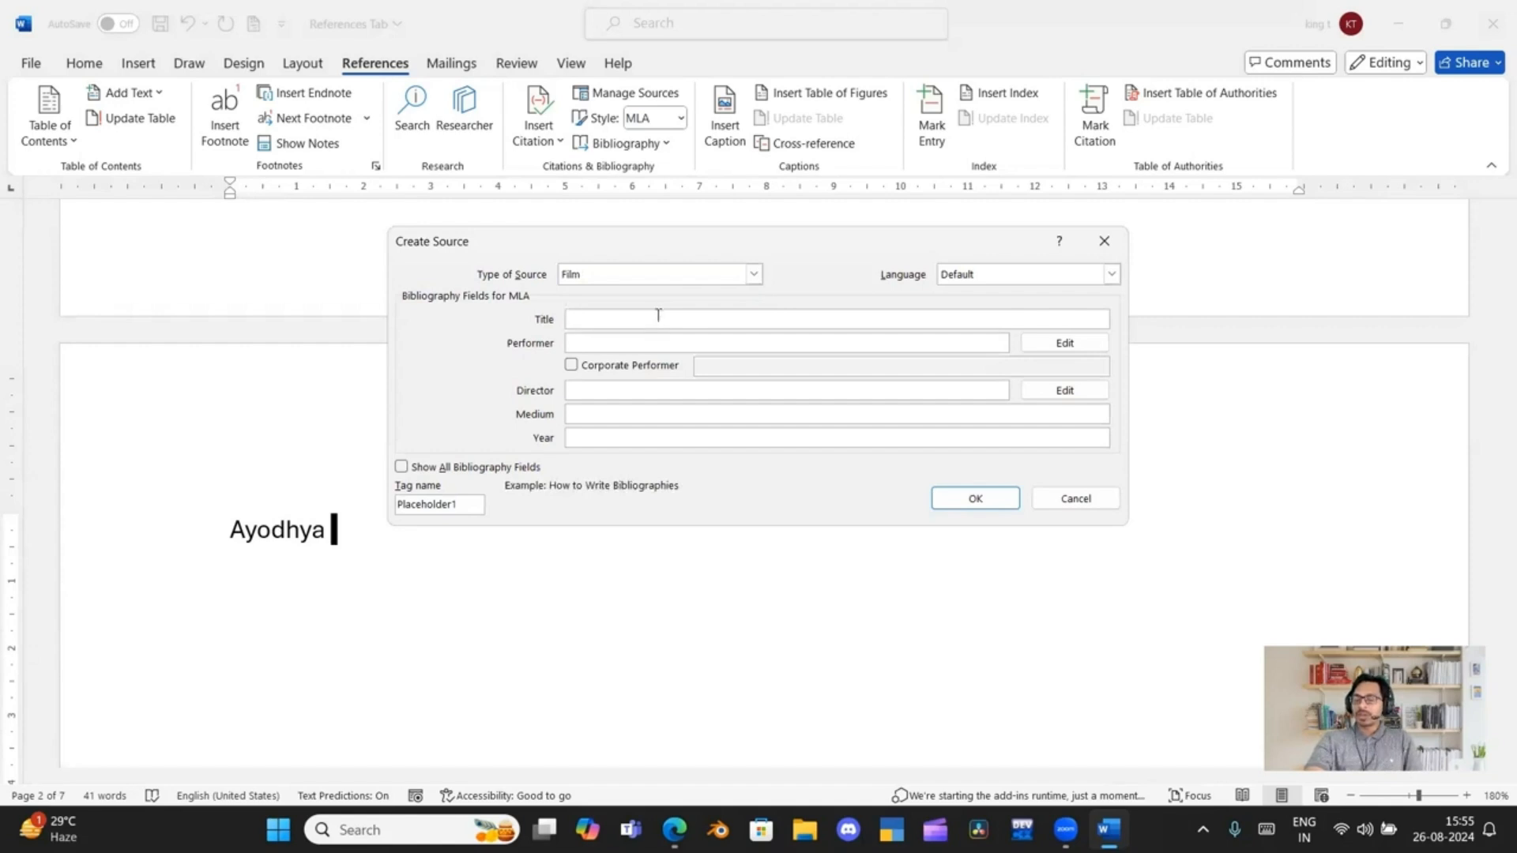
{"action": "type", "text": "Hnauman"}
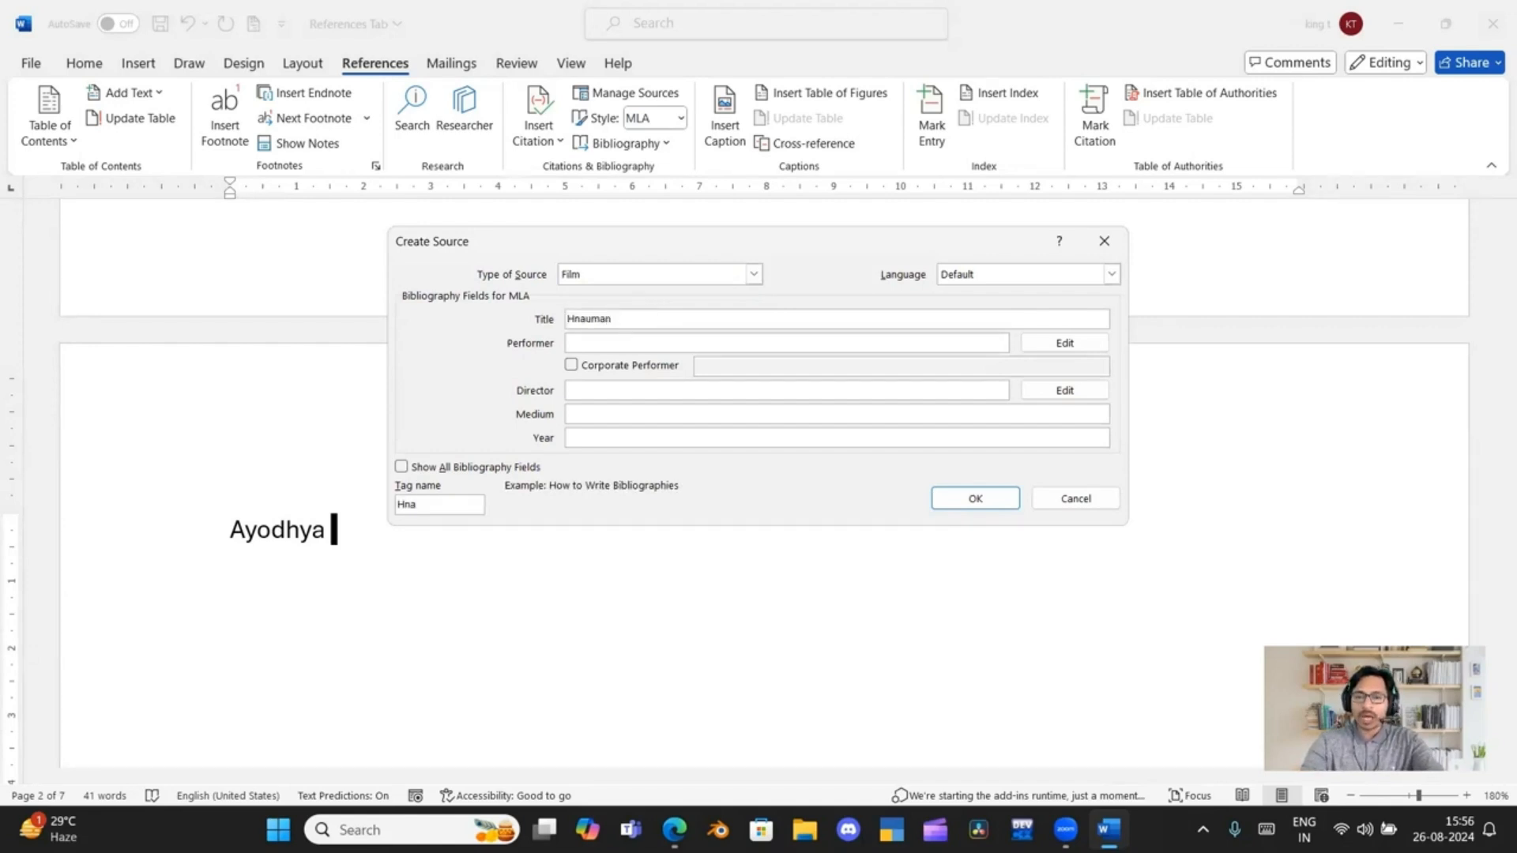
{"action": "key", "text": "BackSpace"}
{"action": "key", "text": "BackSpace"}
{"action": "key", "text": "BackSpace"}
{"action": "key", "text": "BackSpace"}
{"action": "key", "text": "BackSpace"}
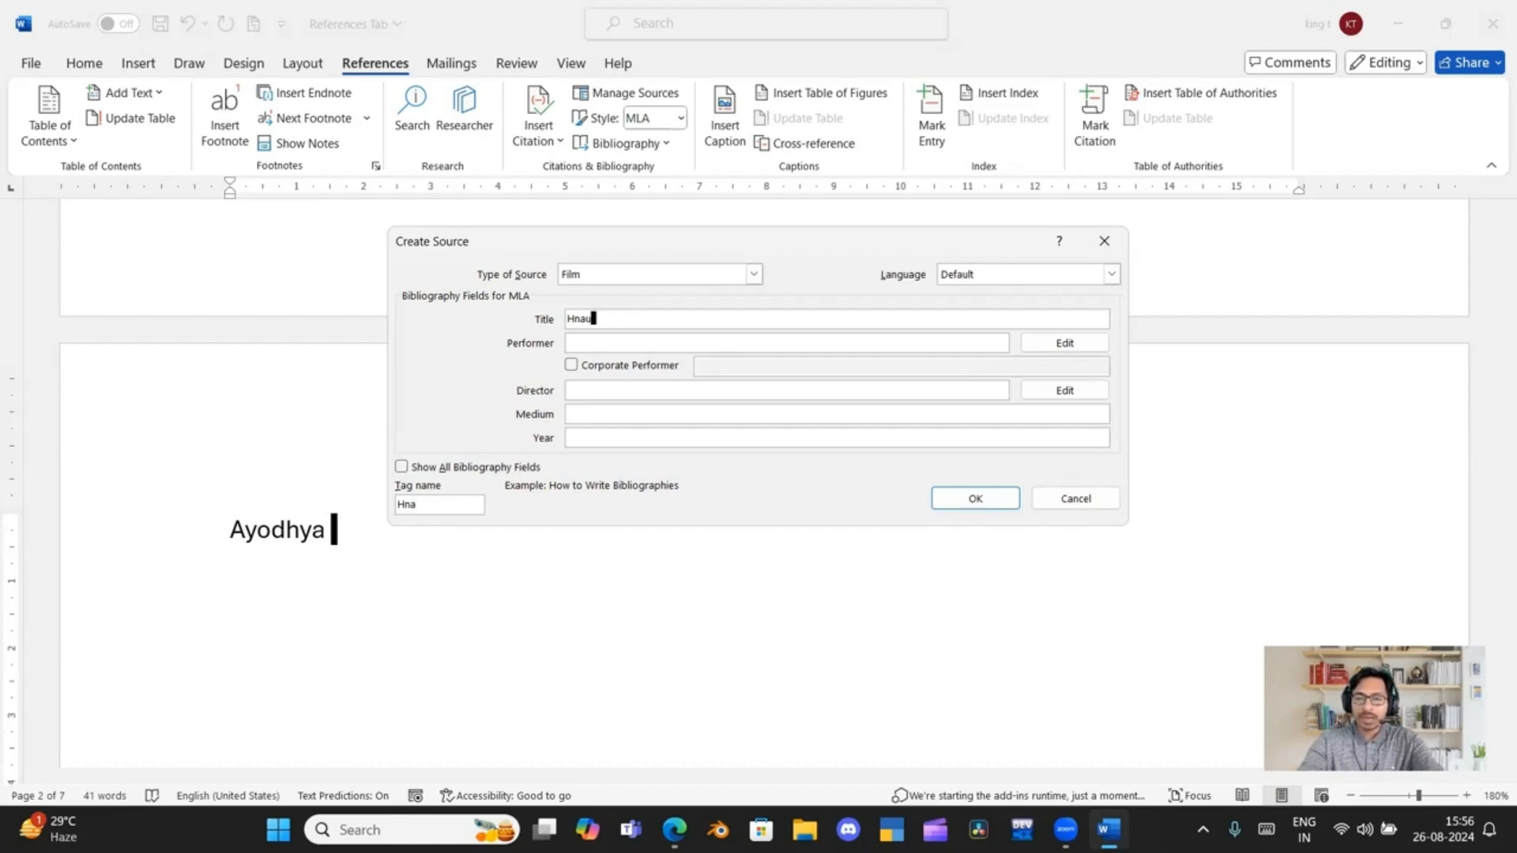
{"action": "type", "text": "an"}
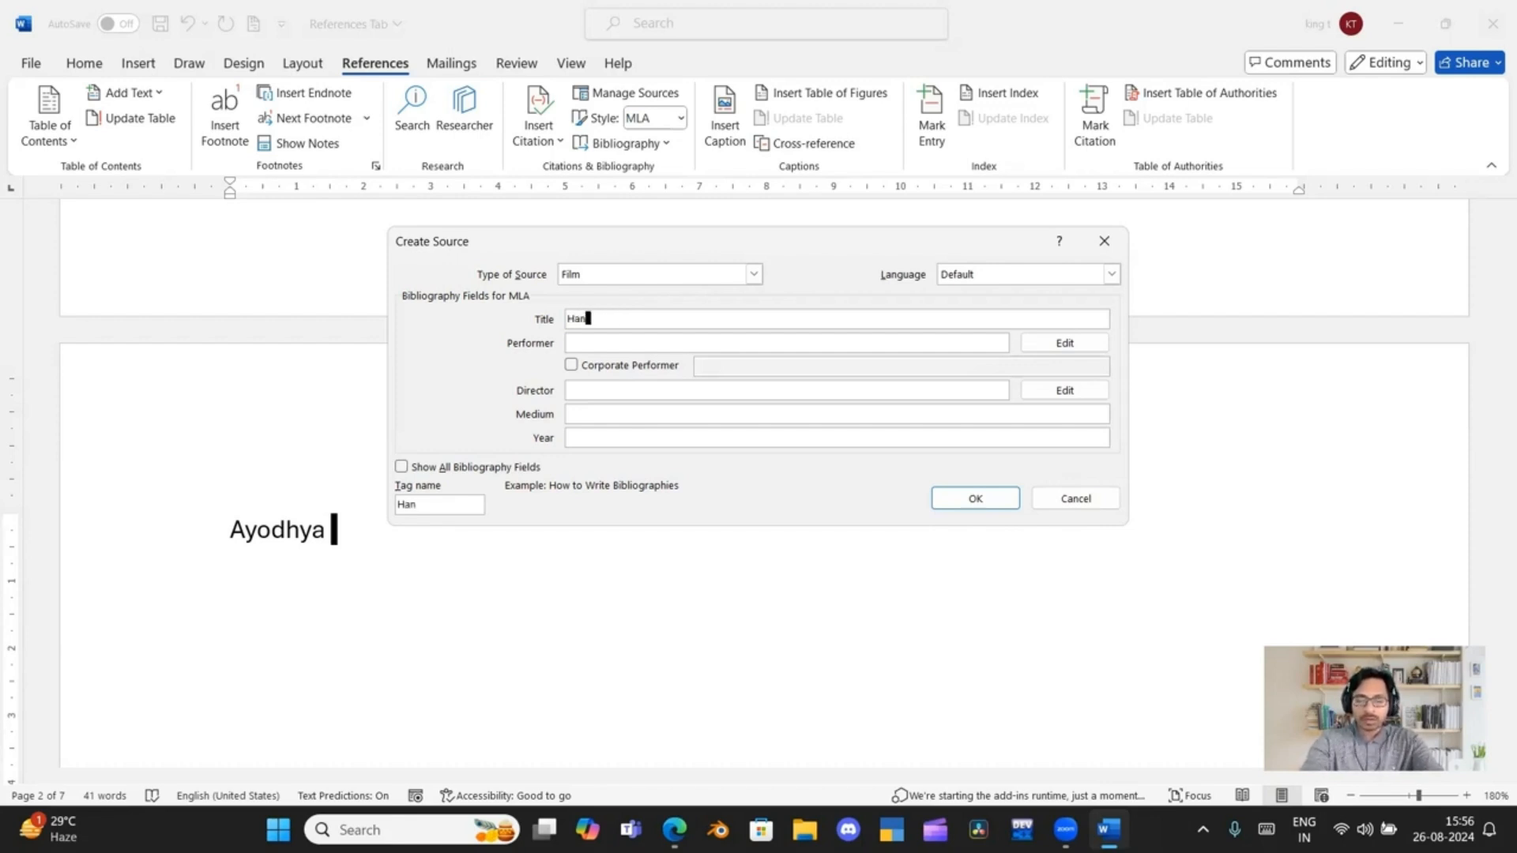
{"action": "type", "text": "uman"}
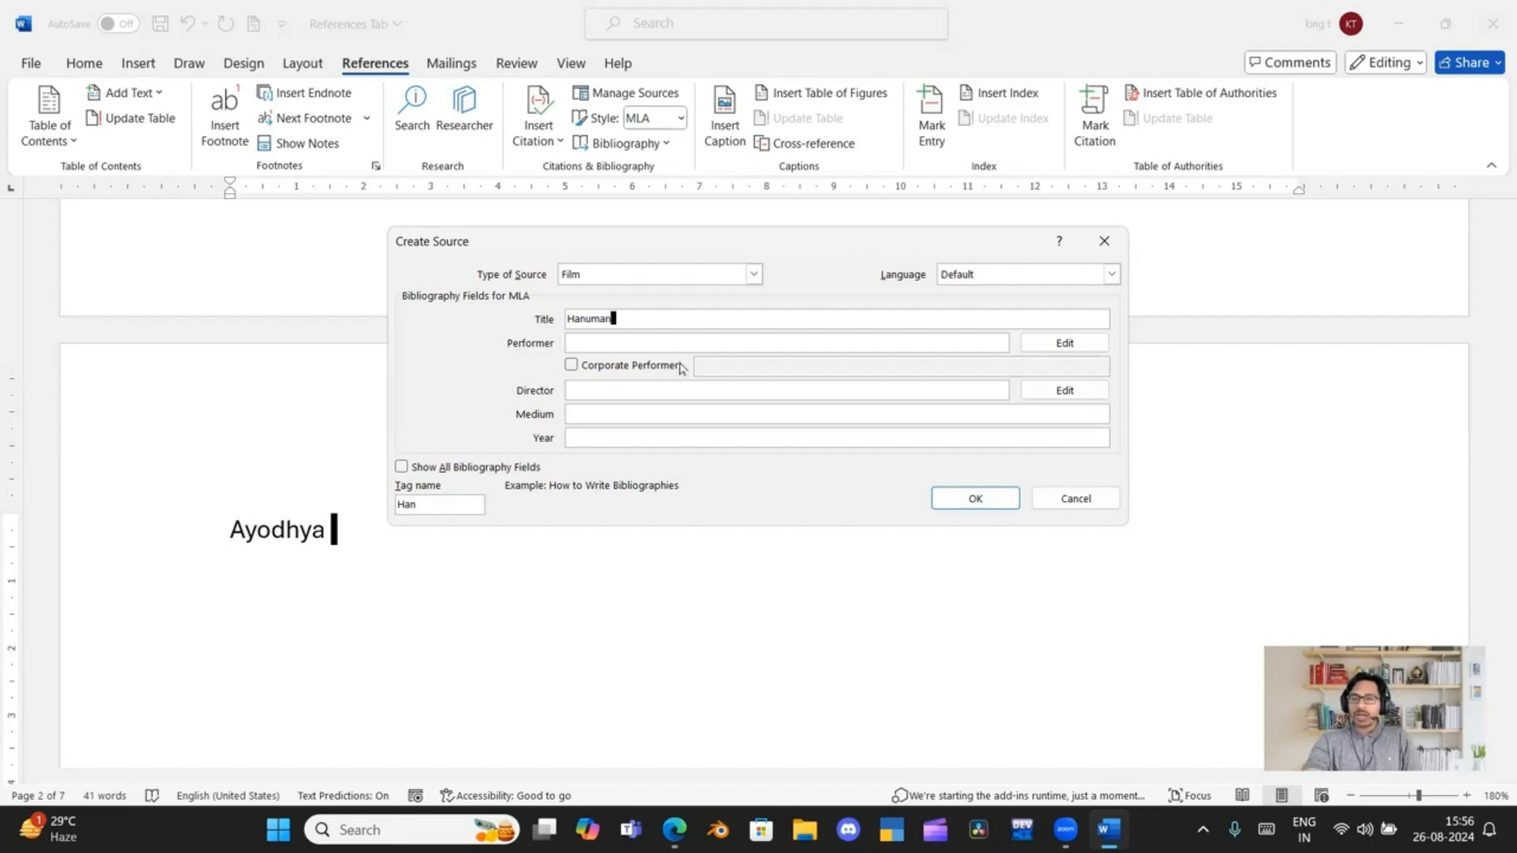
Enter "Prabhas" as the performer of the film source
{"action": "left_click", "coordinate": [680, 342]}
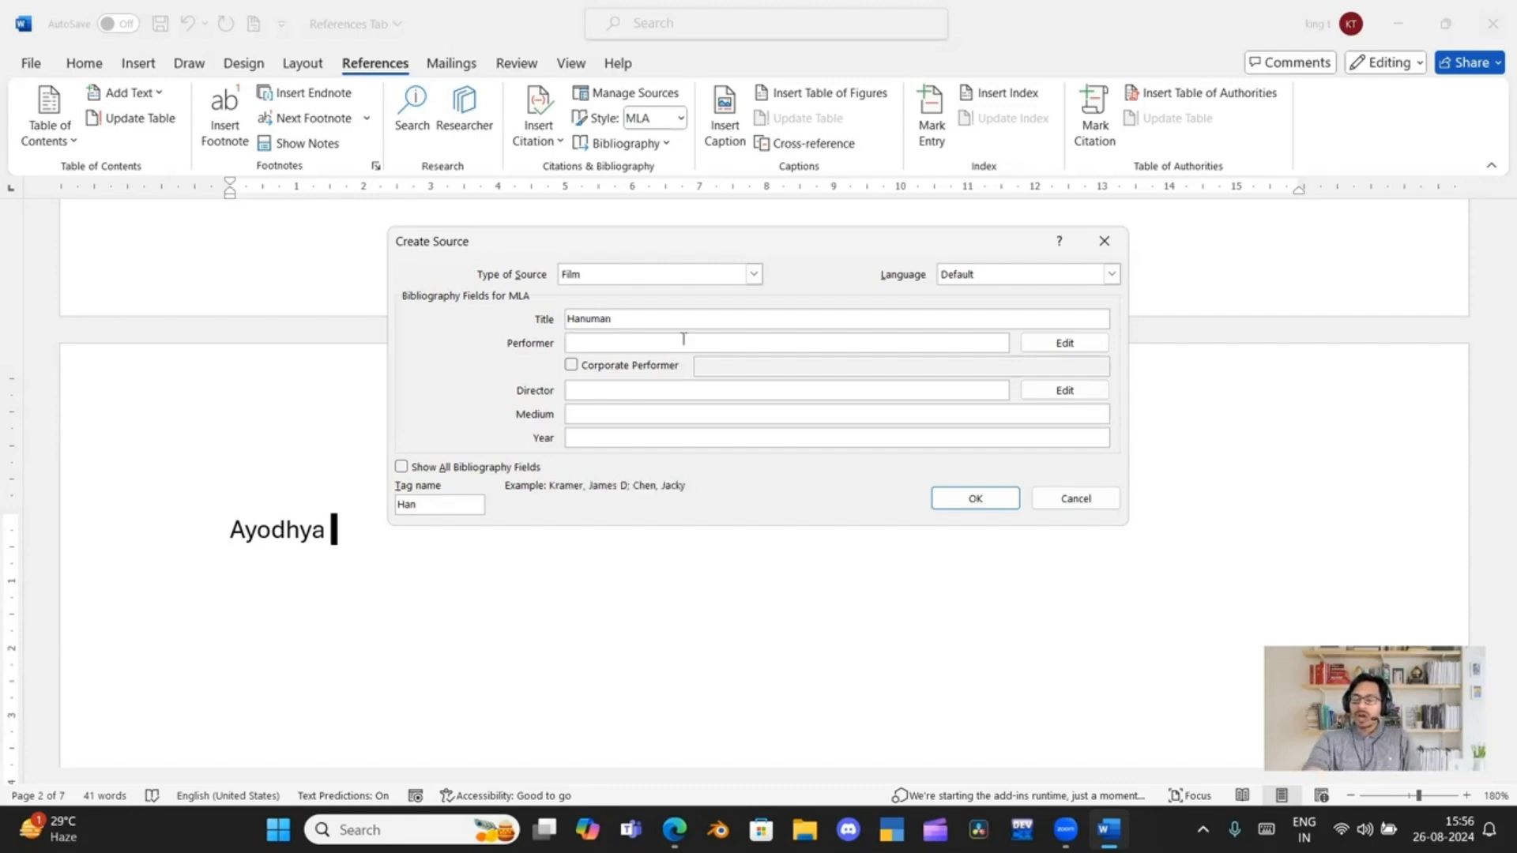
{"action": "type", "text": "P"}
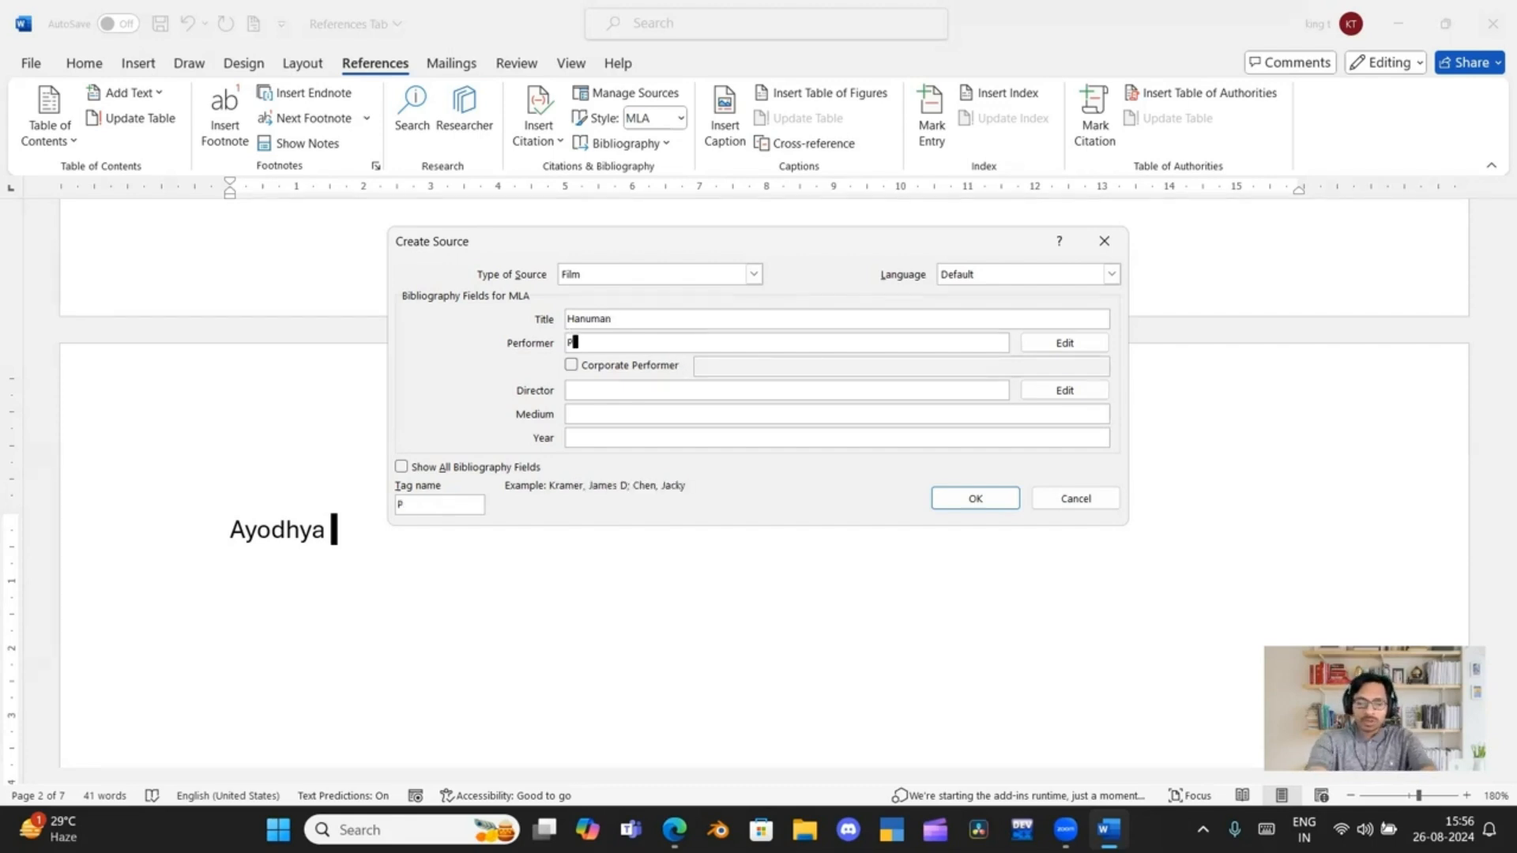
{"action": "type", "text": "rab"}
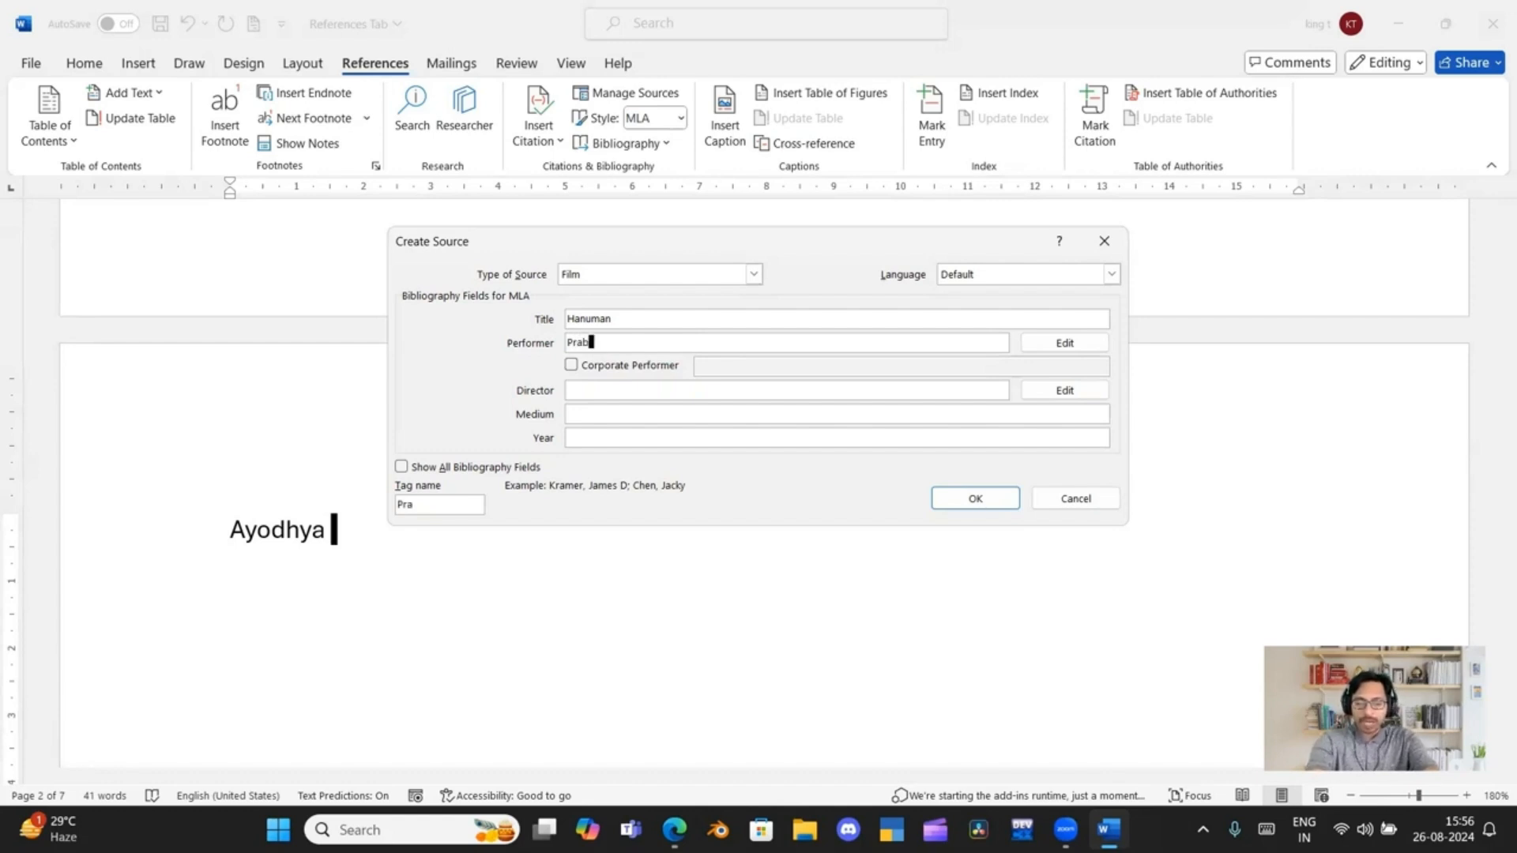
{"action": "type", "text": "has"}
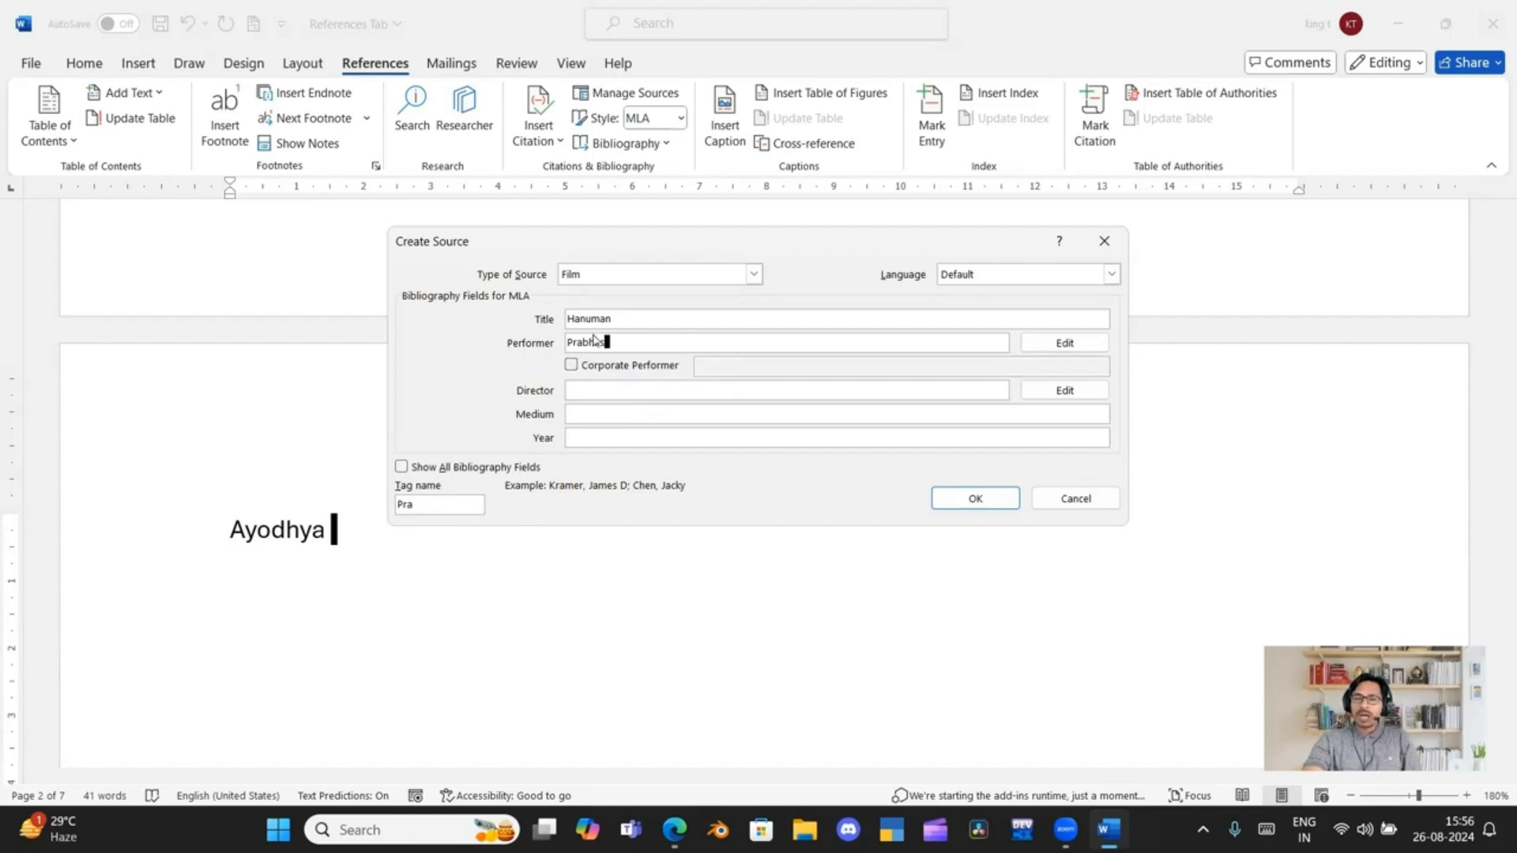
Enter "Raja Mouli" as the director of the film source
{"action": "left_click", "coordinate": [592, 391]}
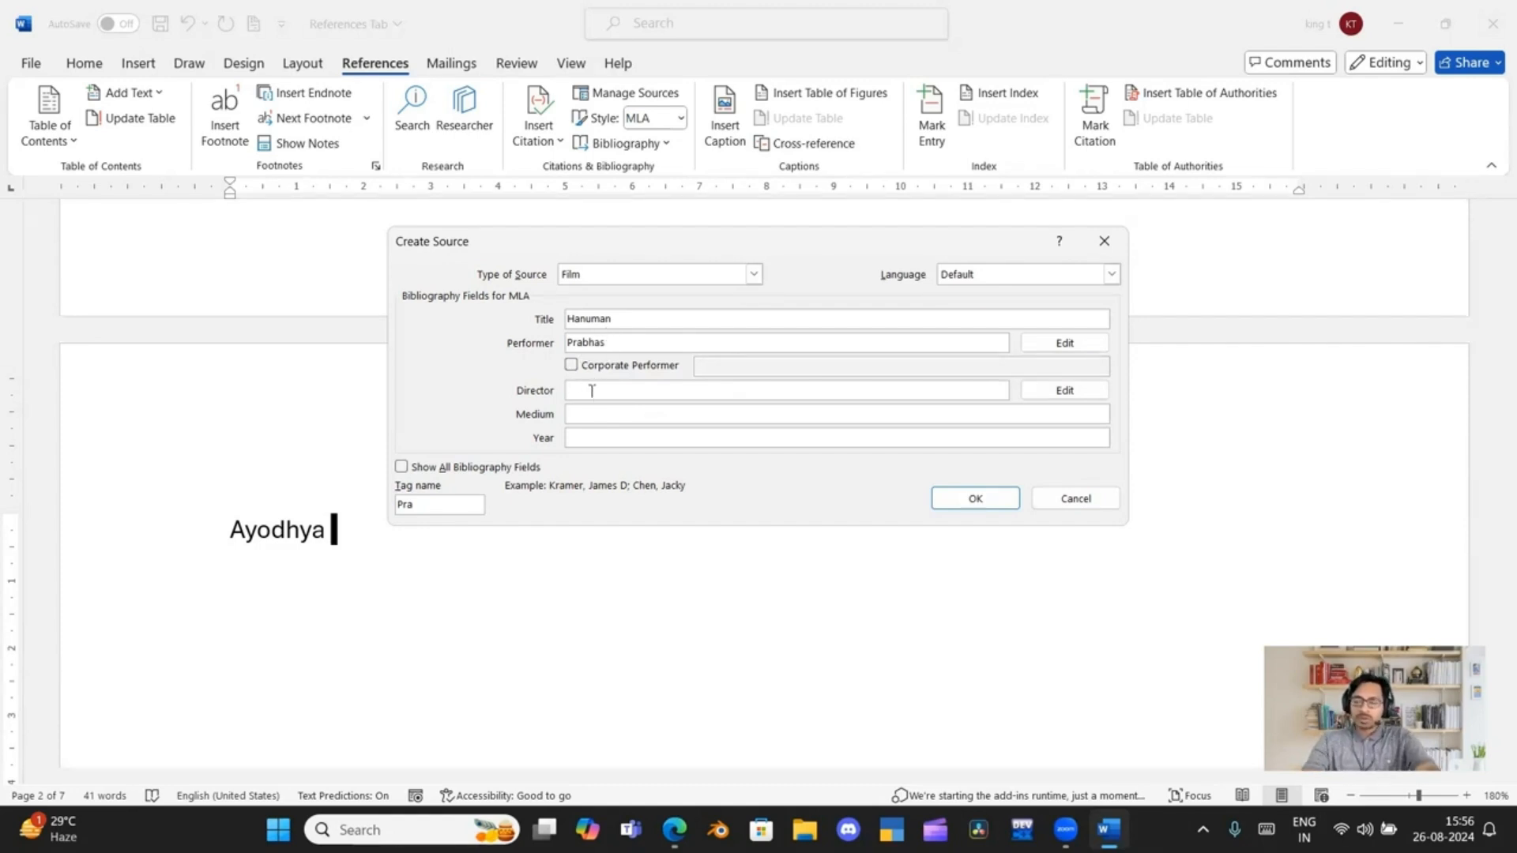
{"action": "type", "text": "Raj"}
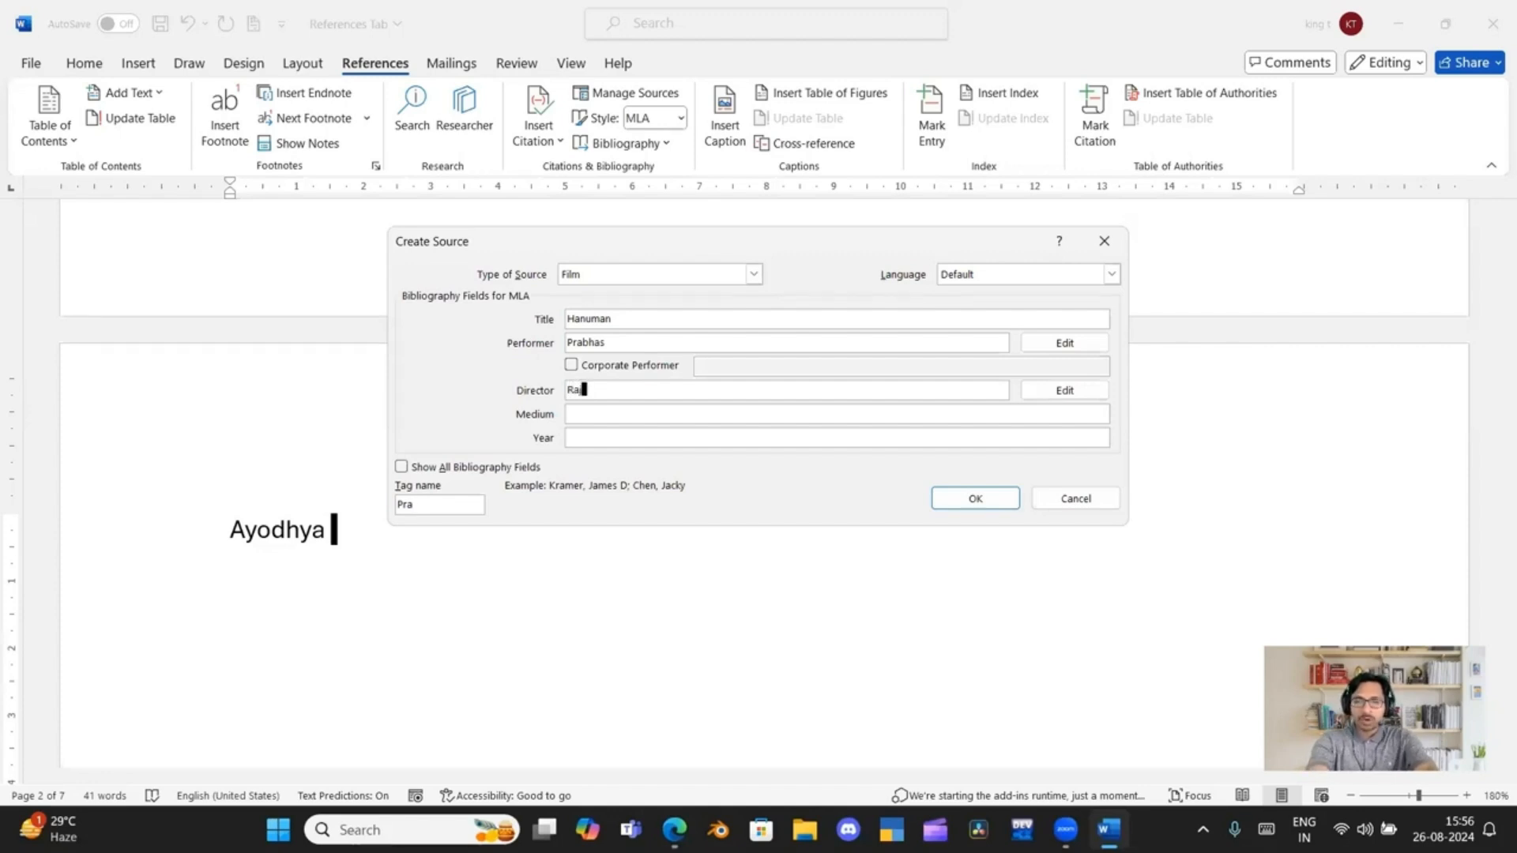
{"action": "type", "text": "a Mo"}
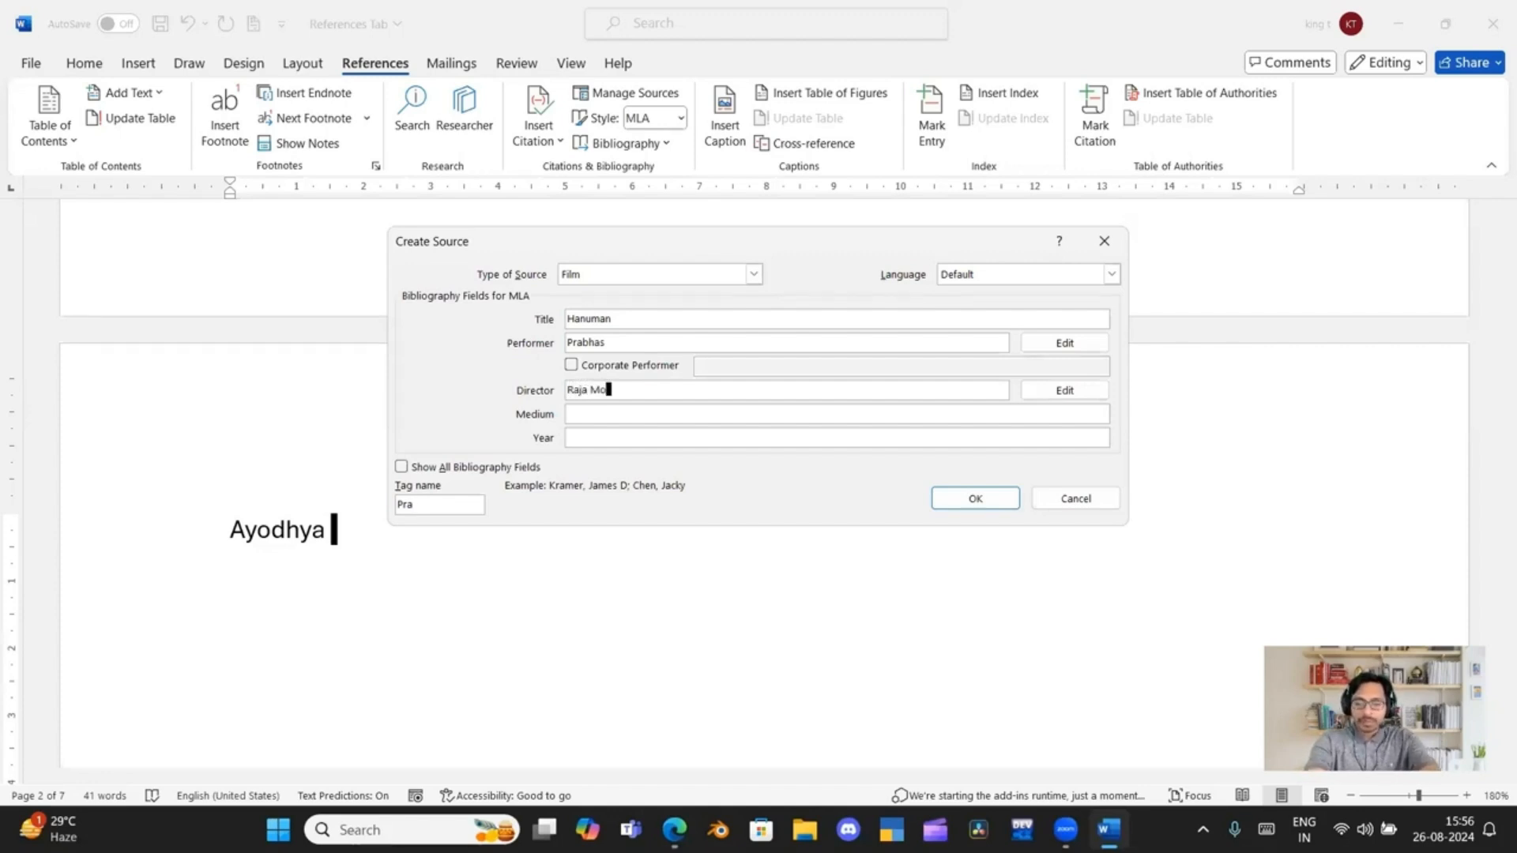
{"action": "type", "text": "uli"}
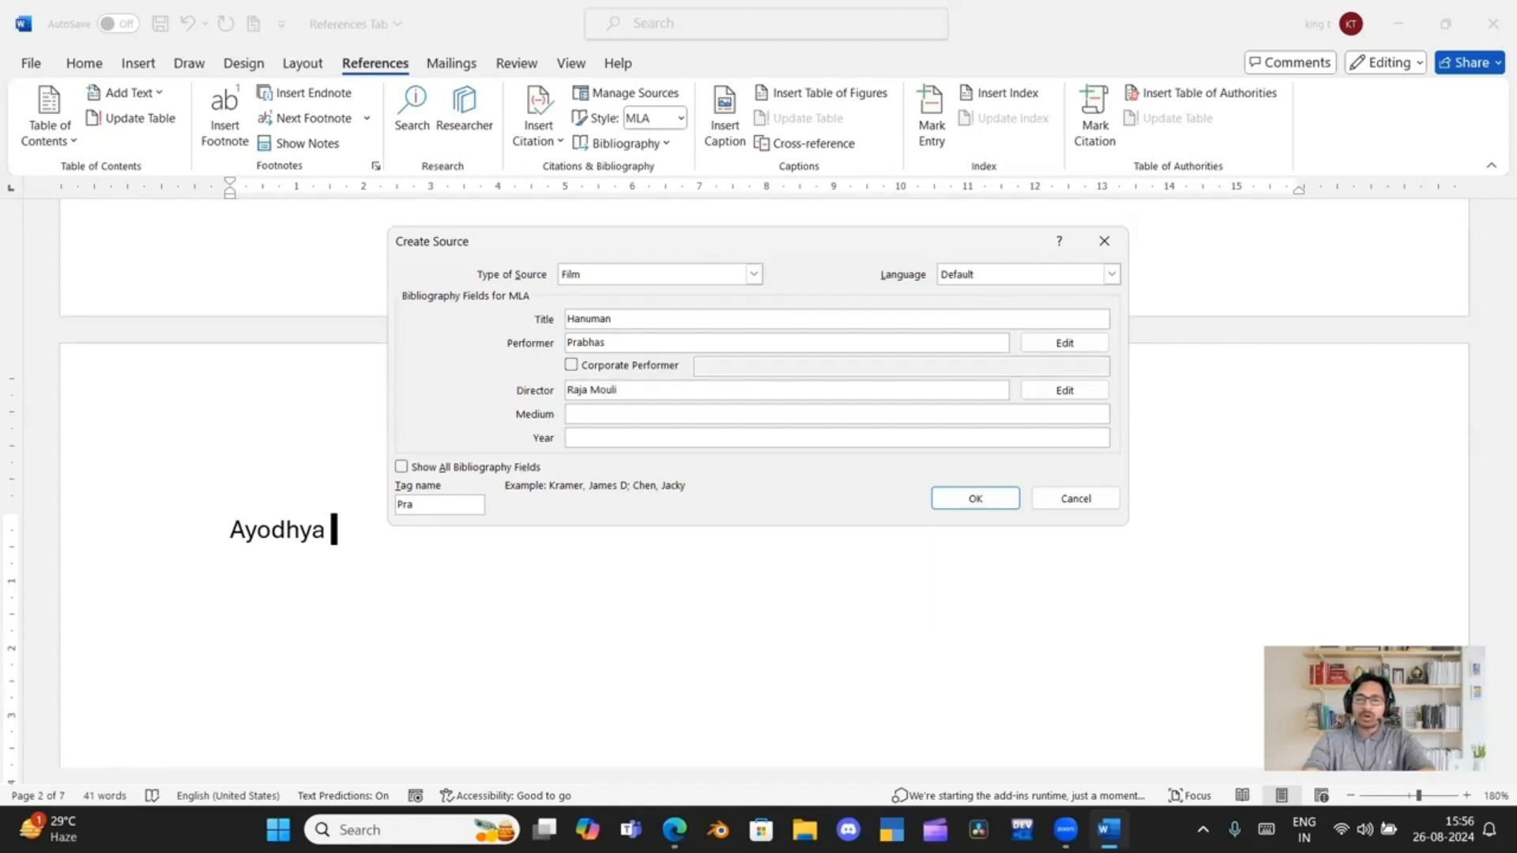
Fill in "English" as the medium and 2024 as the year of the film source
{"action": "left_click", "coordinate": [606, 413]}
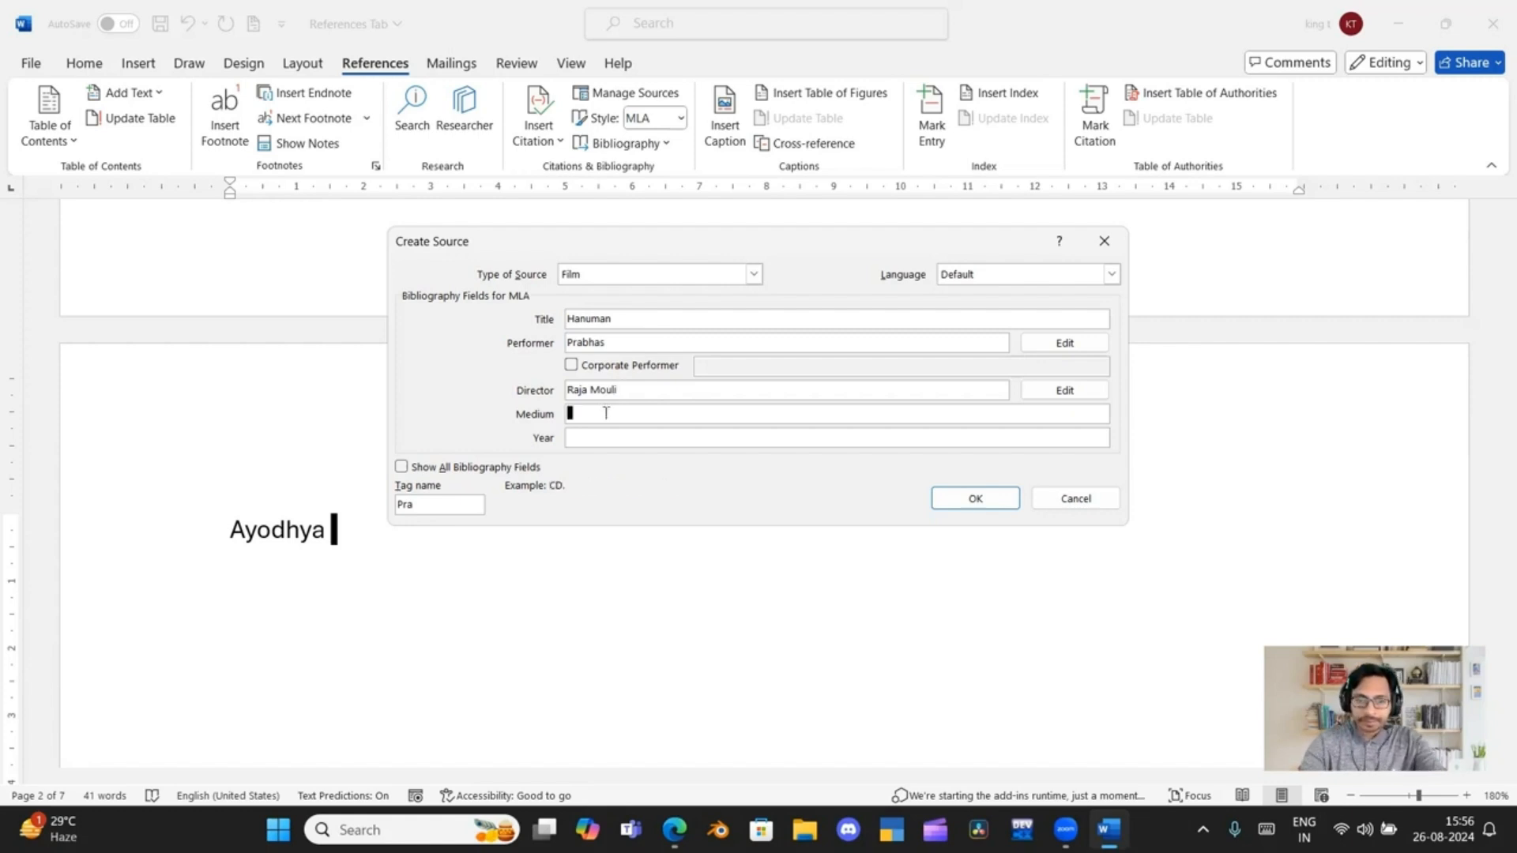
{"action": "type", "text": "En"}
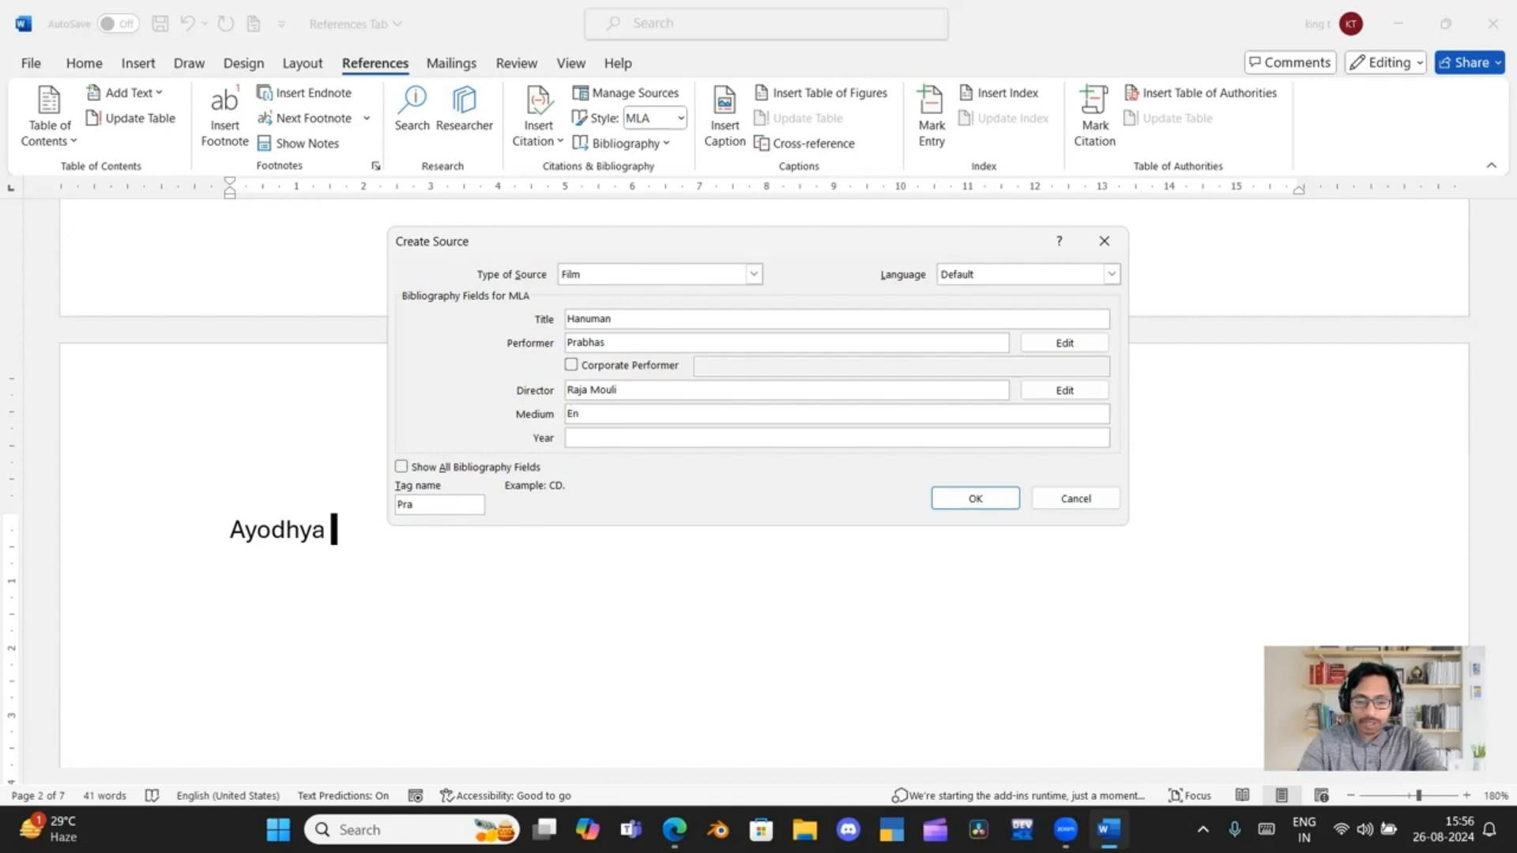
{"action": "type", "text": "glish"}
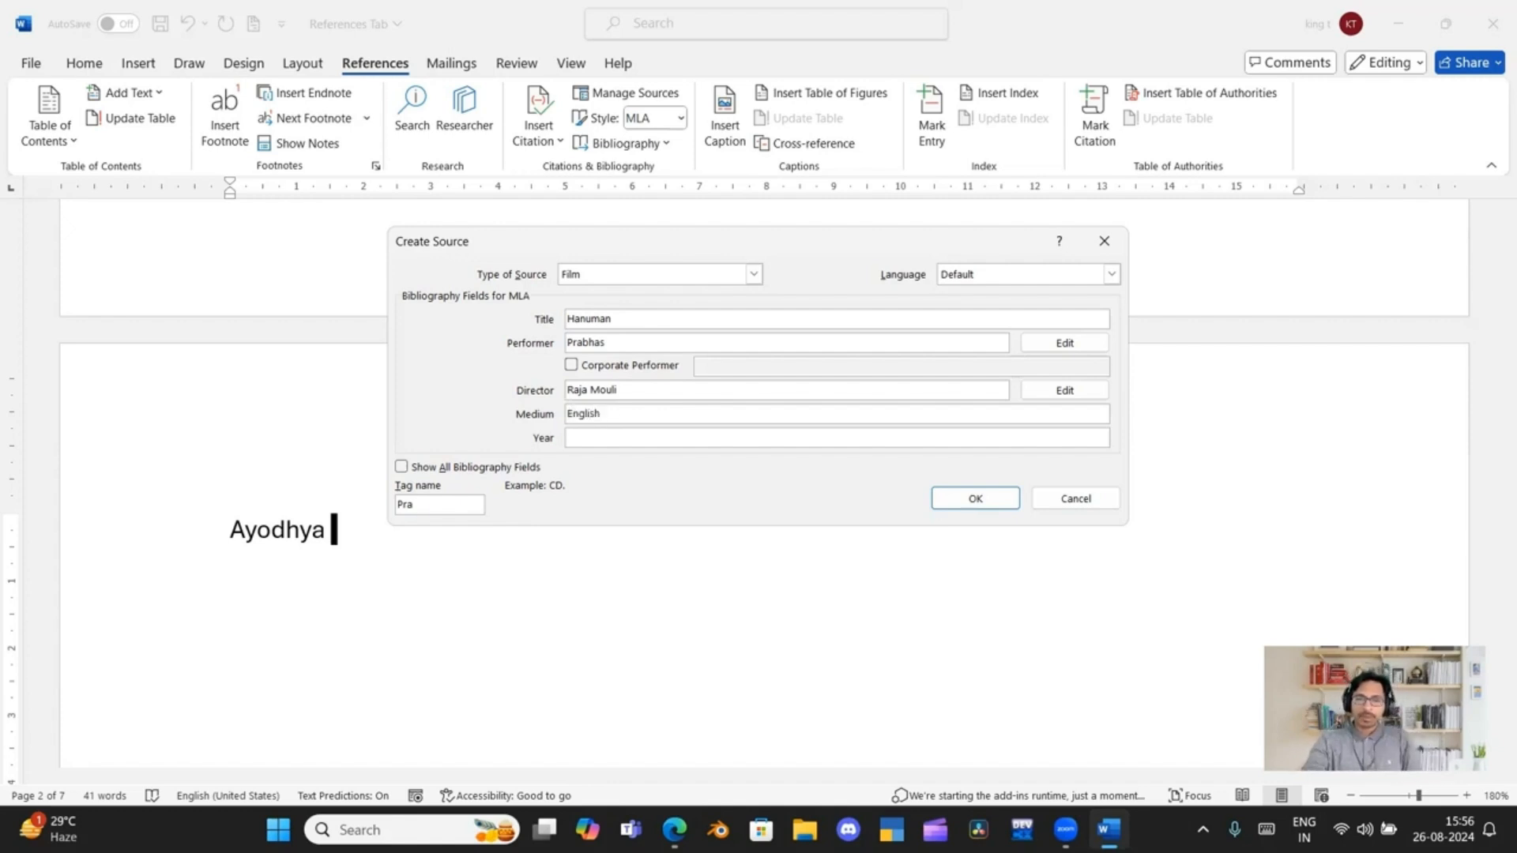
{"action": "left_click", "coordinate": [641, 443]}
{"action": "type", "text": "2024"}
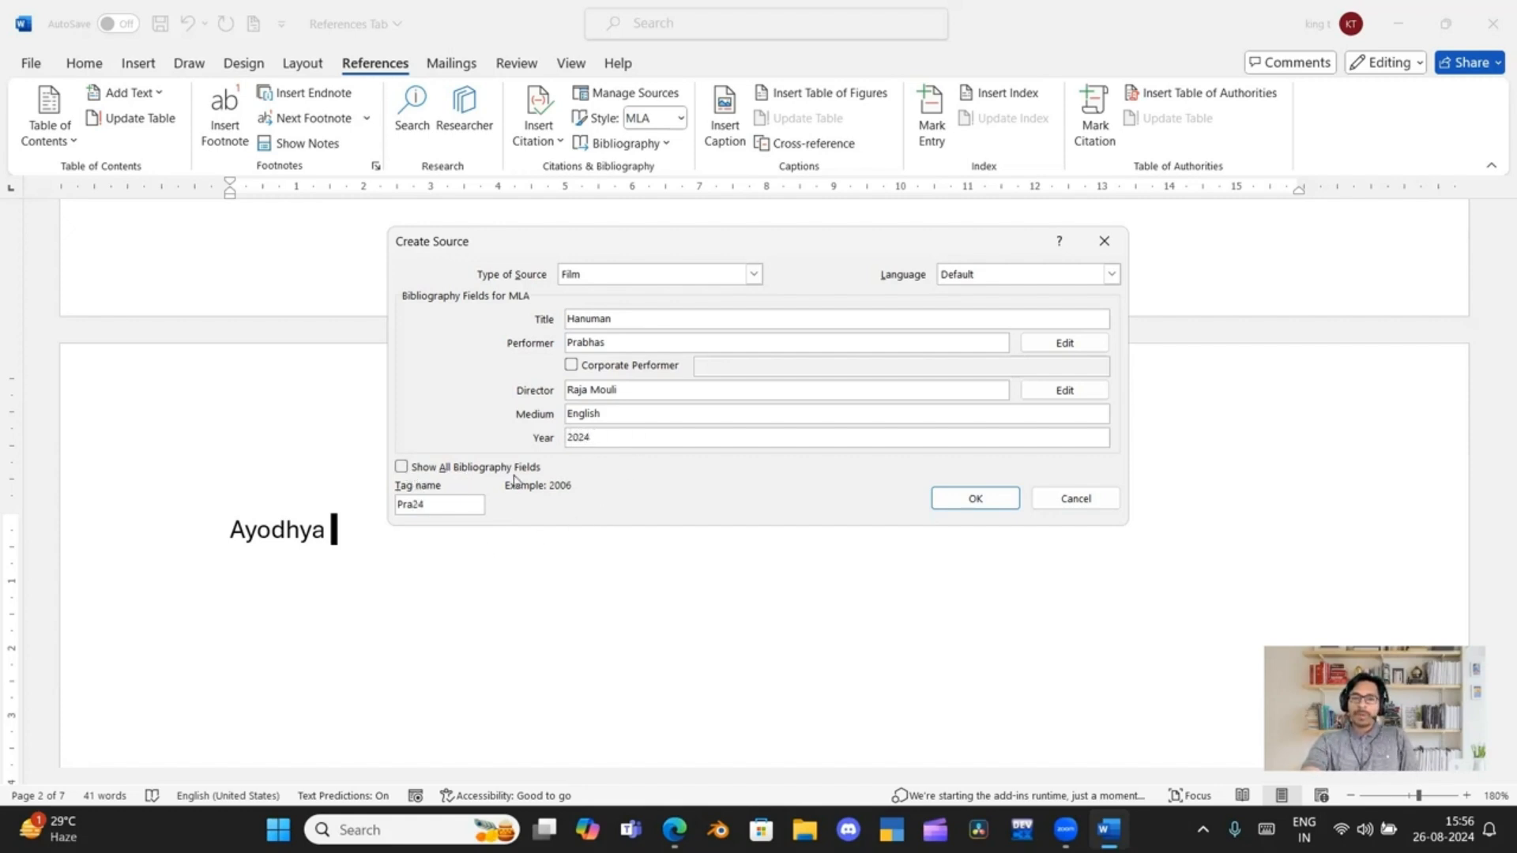
Briefly show all bibliography fields, hide the extra ones, and save the film source to insert its citation after "Ayodhya"
{"action": "left_click", "coordinate": [406, 469]}
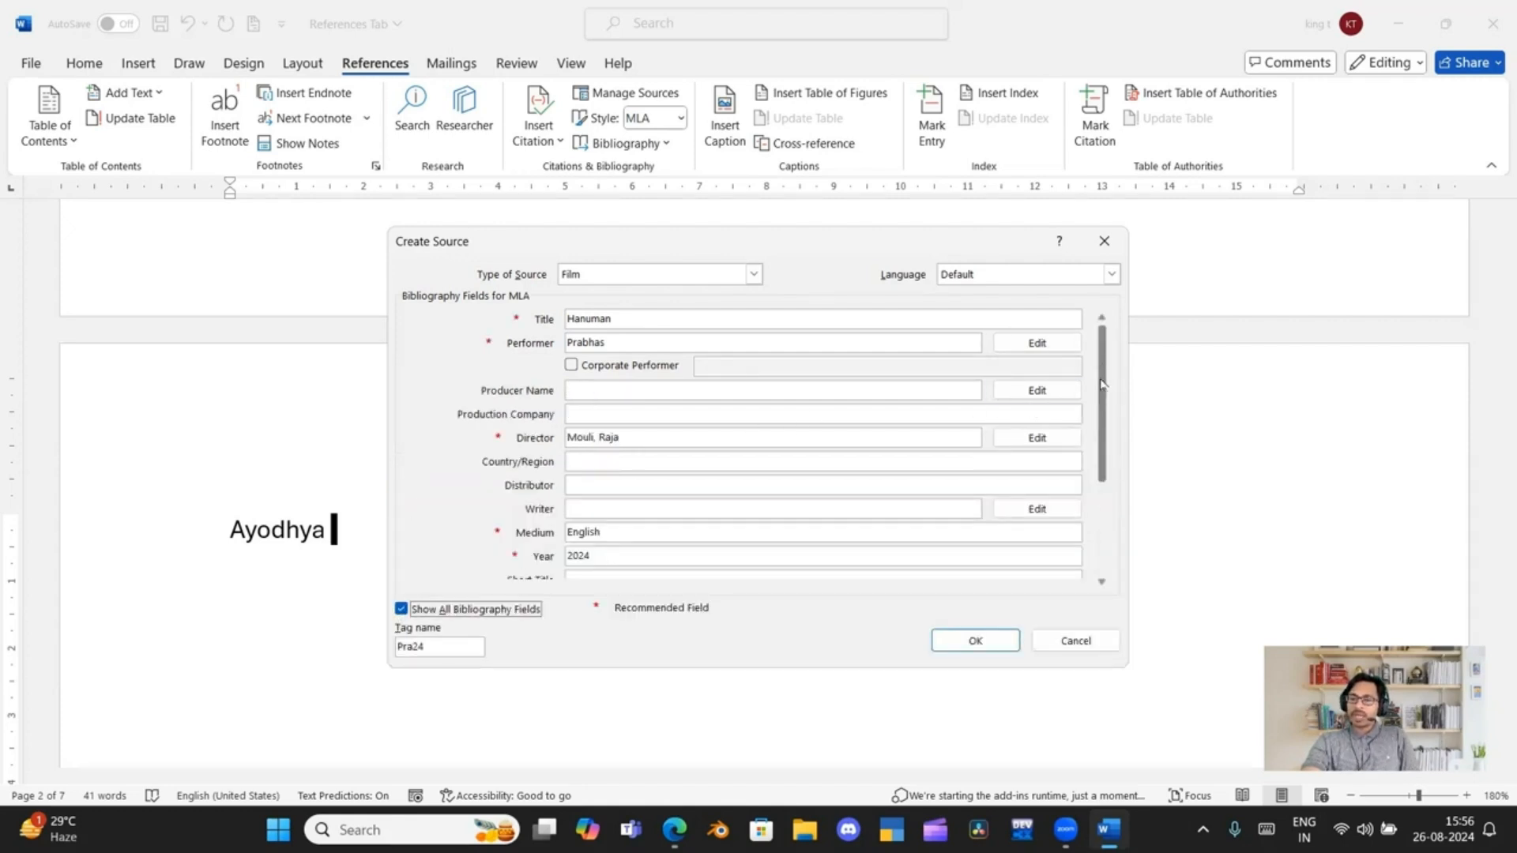
{"action": "left_click_drag", "start_coordinate": [1102, 384], "coordinate": [1105, 442]}
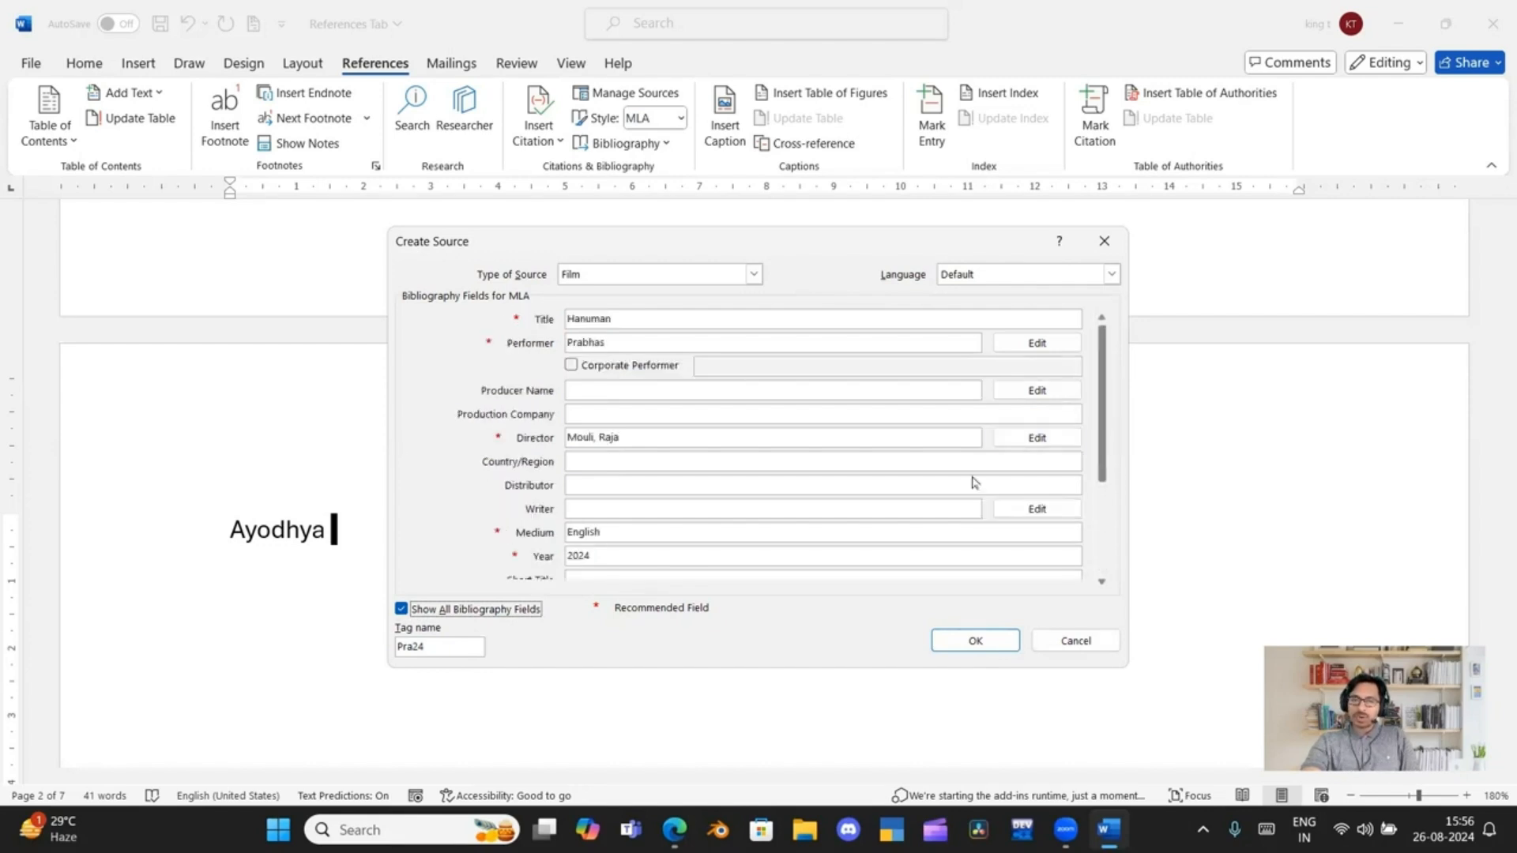
{"action": "left_click", "coordinate": [401, 609]}
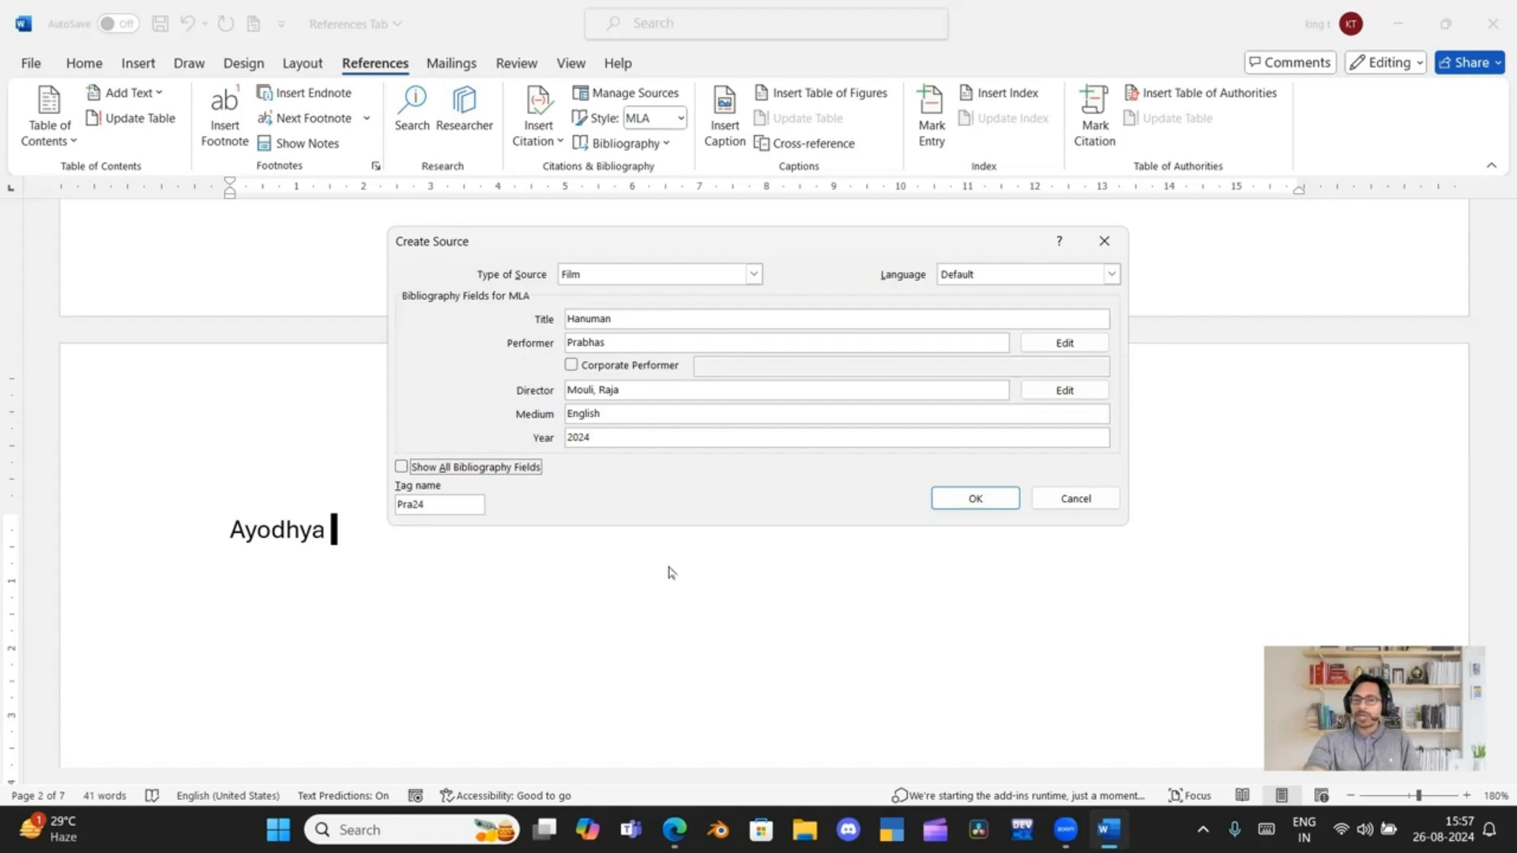
{"action": "left_click", "coordinate": [984, 499]}
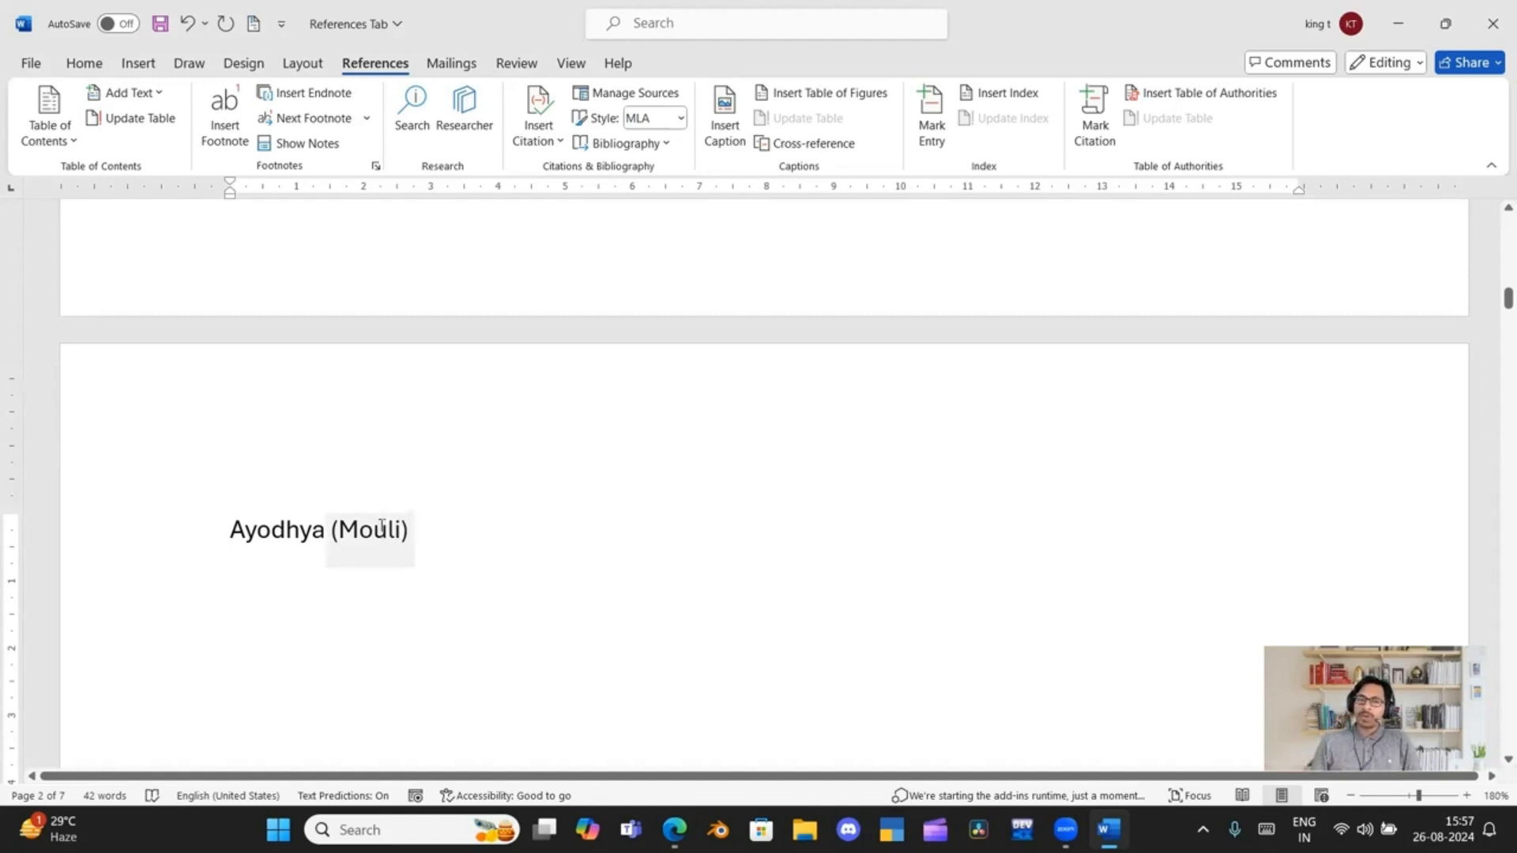
Cycle the citation style through APA, Chicago, APA again and Harvard - Anglia, and return it to MLA
{"action": "left_click", "coordinate": [678, 123]}
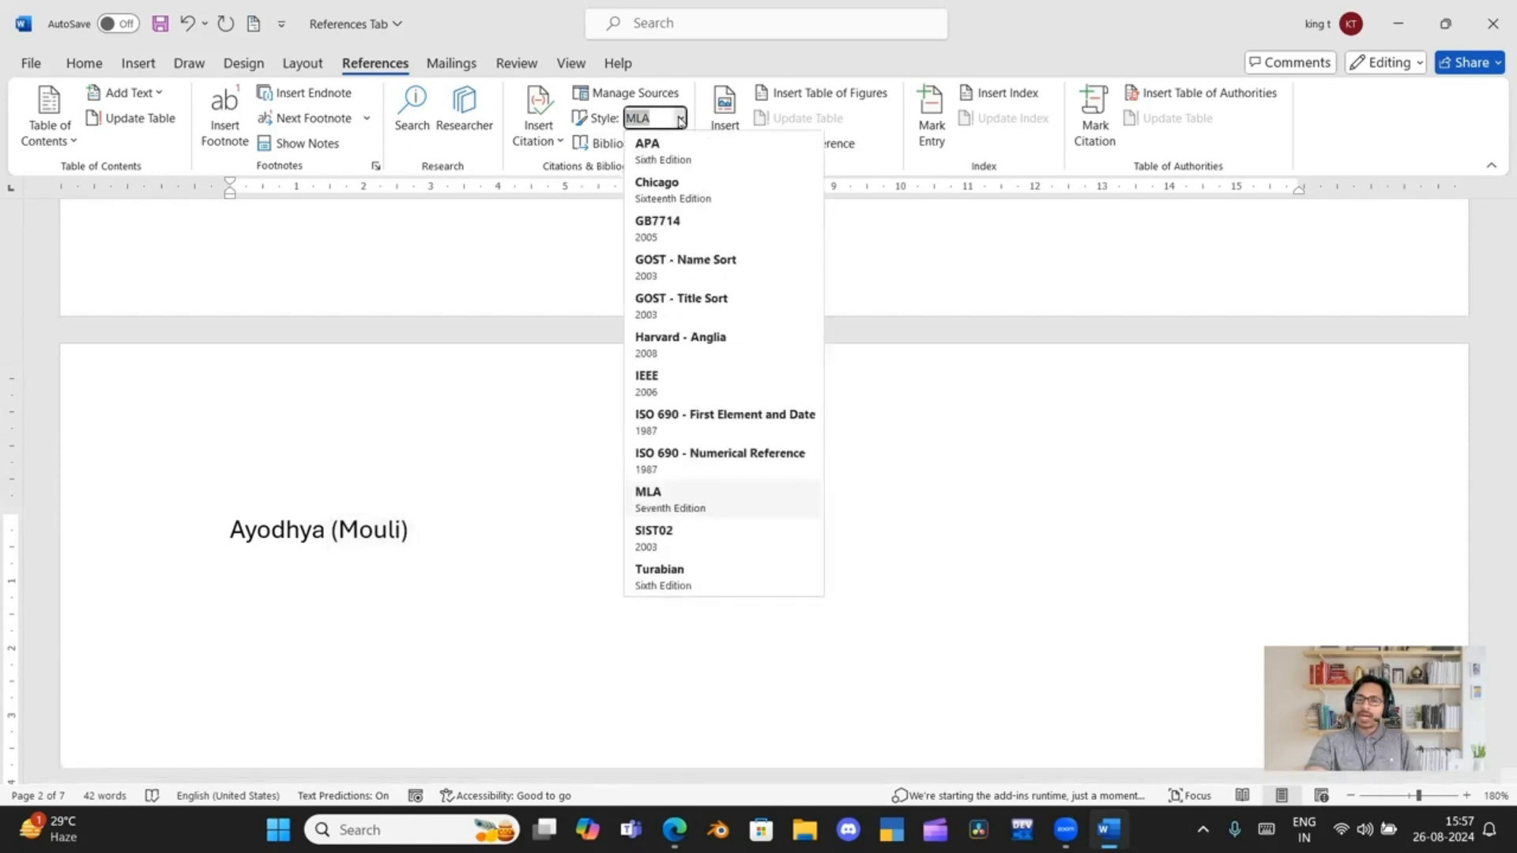
{"action": "left_click", "coordinate": [681, 160]}
{"action": "left_click", "coordinate": [683, 119]}
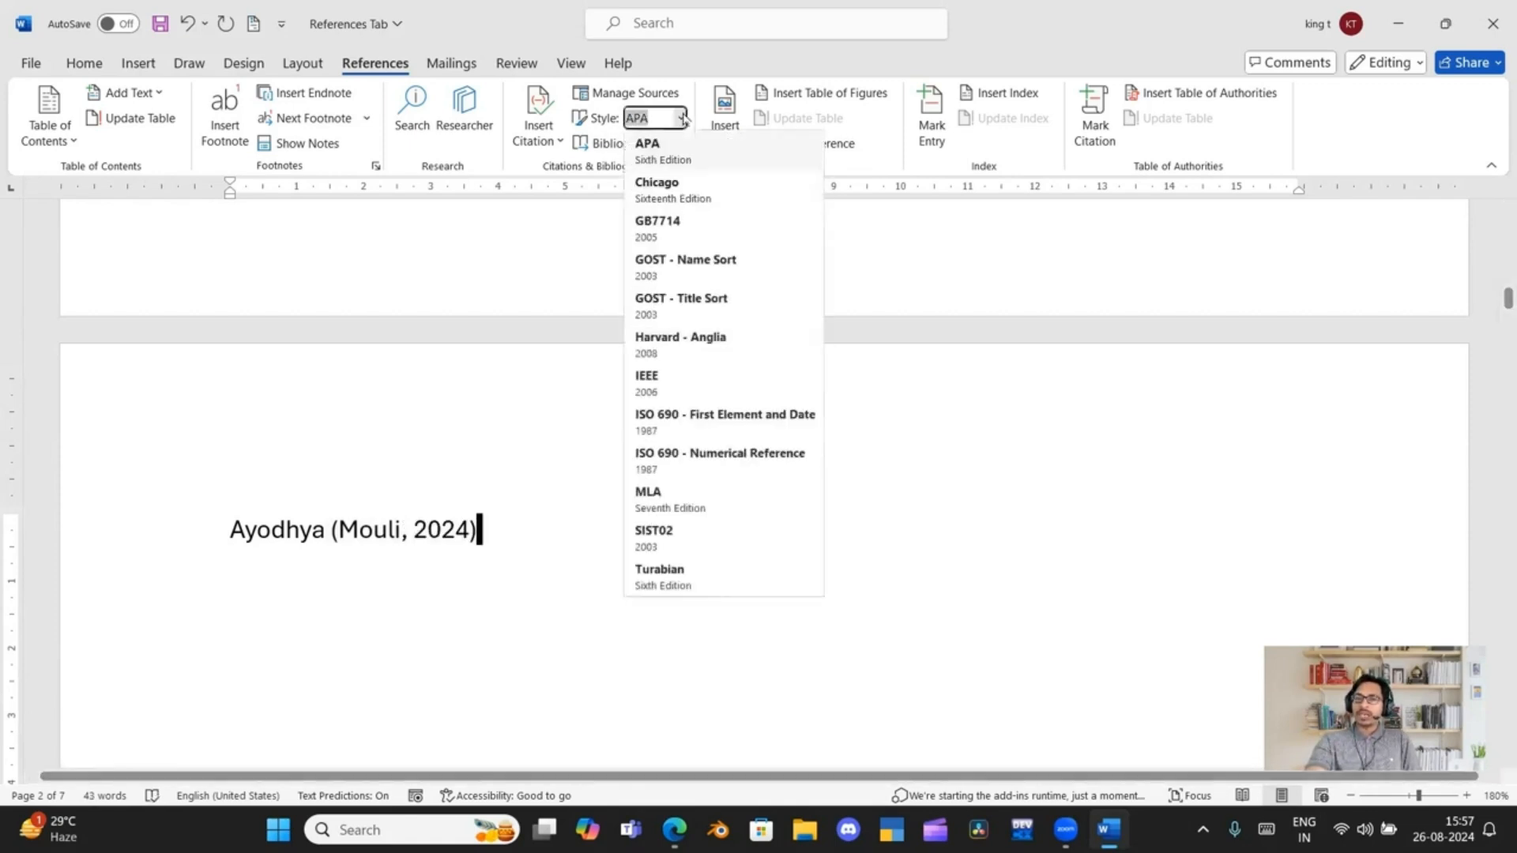
{"action": "left_click", "coordinate": [681, 197]}
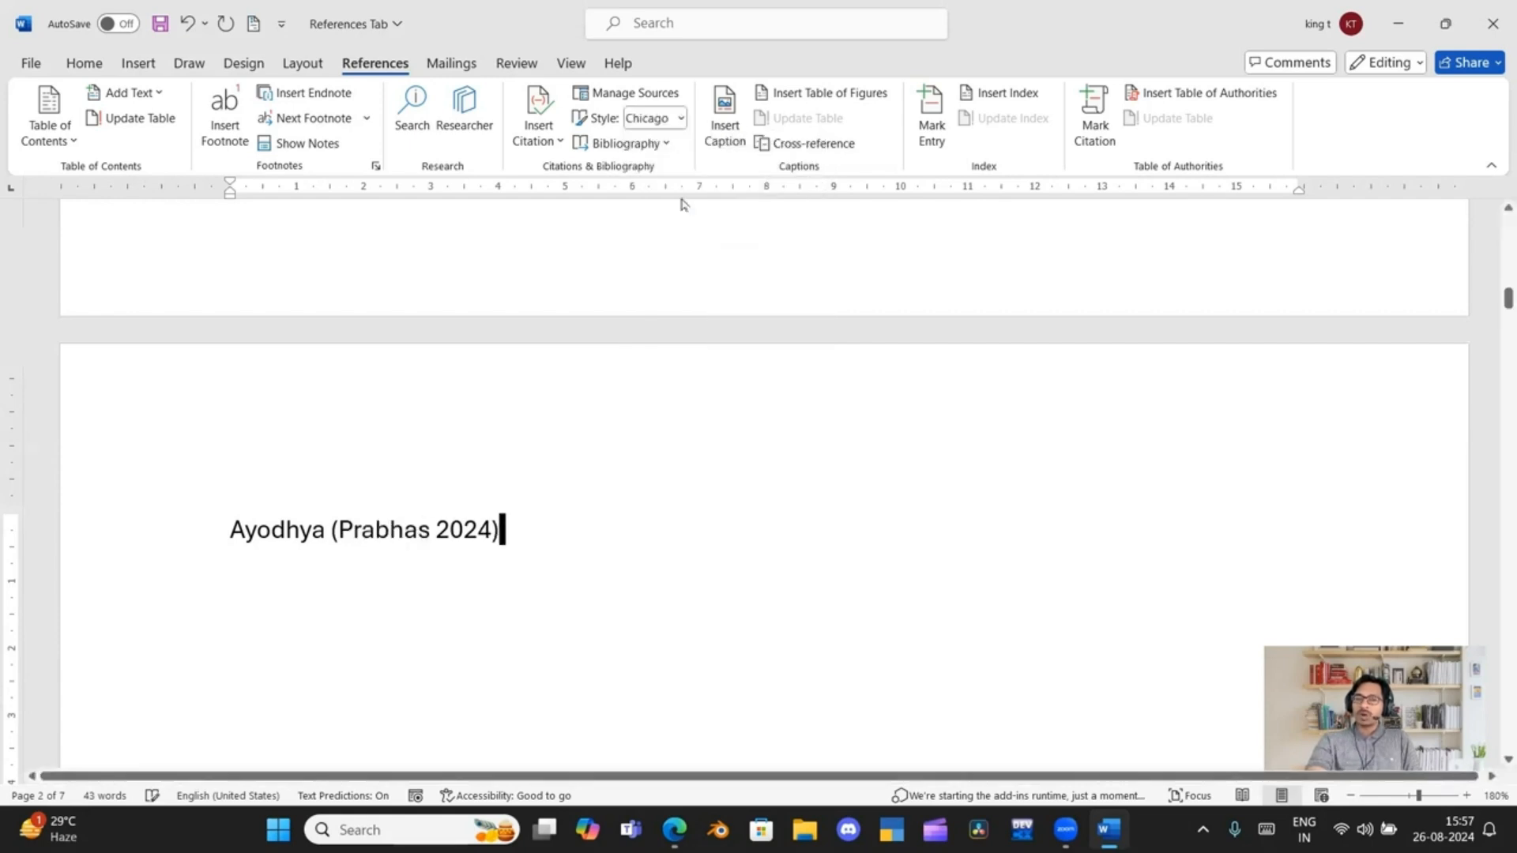
{"action": "left_click", "coordinate": [682, 120]}
{"action": "left_click", "coordinate": [683, 147]}
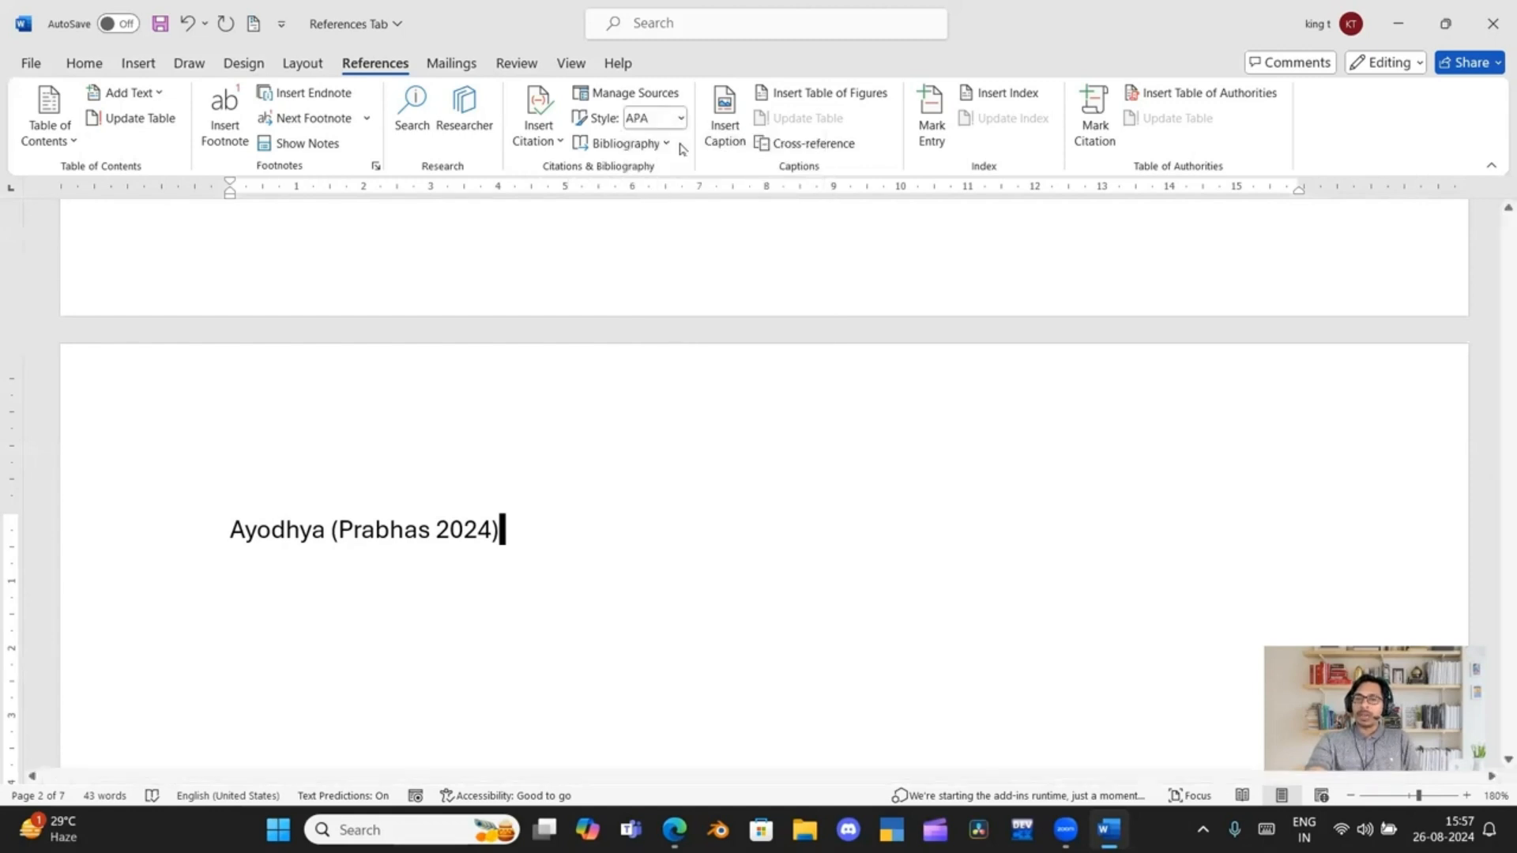
{"action": "left_click", "coordinate": [681, 120]}
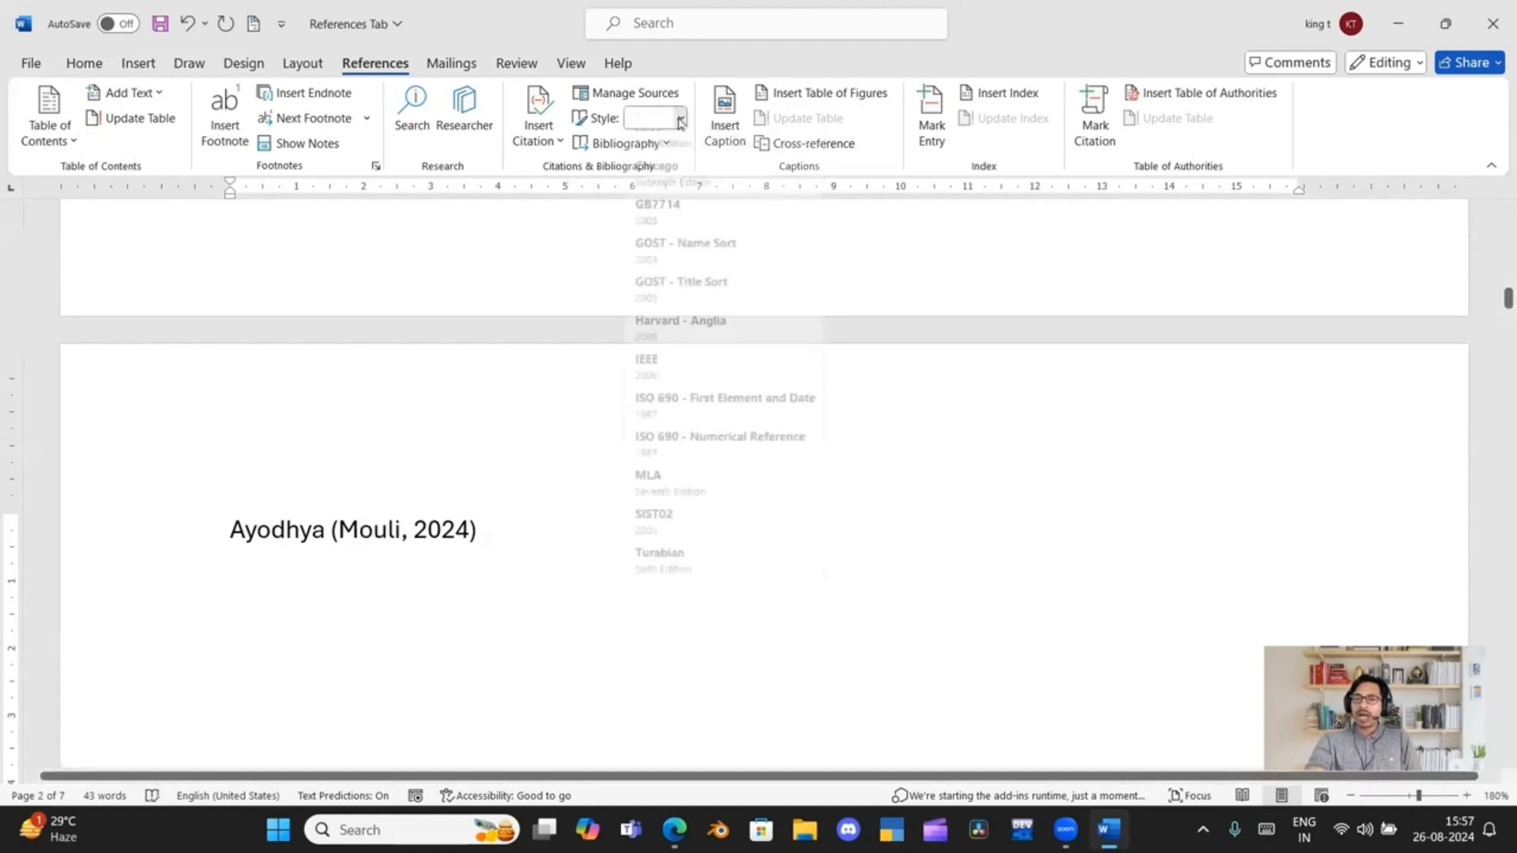
{"action": "left_click", "coordinate": [689, 340]}
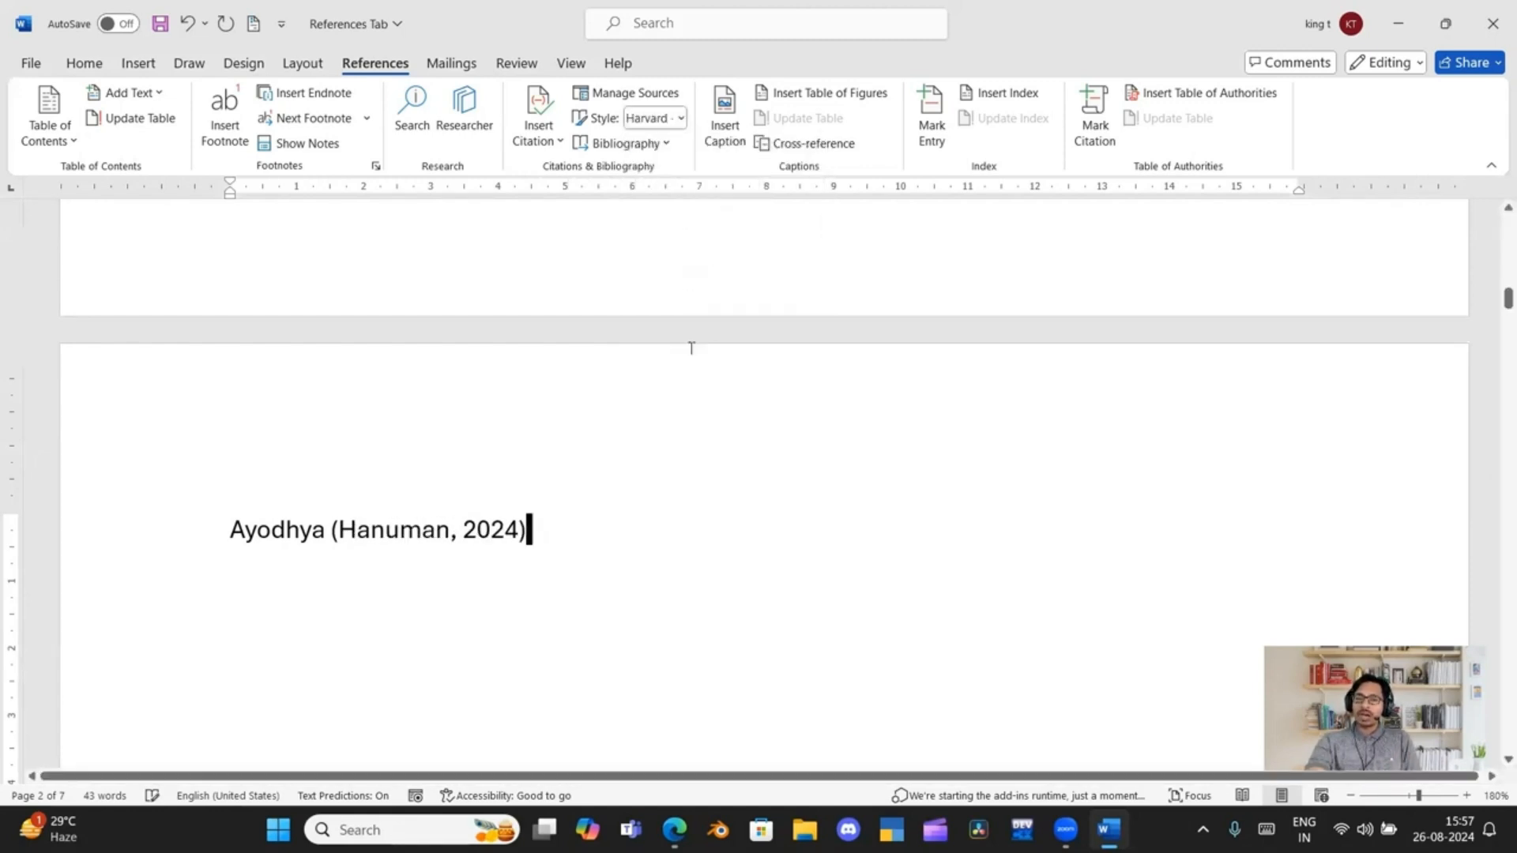
{"action": "left_click", "coordinate": [681, 119]}
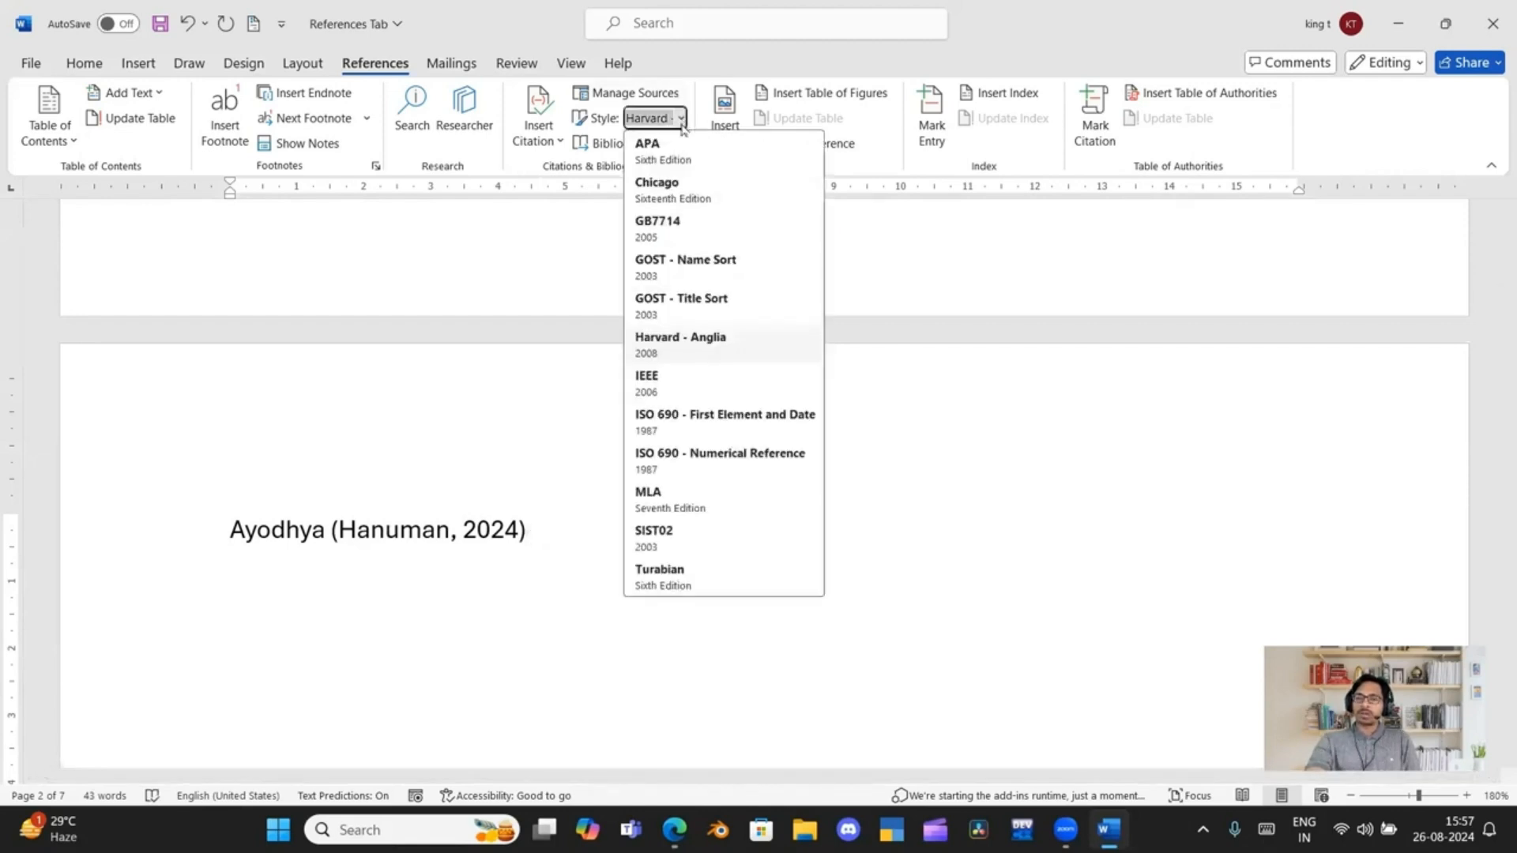
{"action": "left_click", "coordinate": [697, 494]}
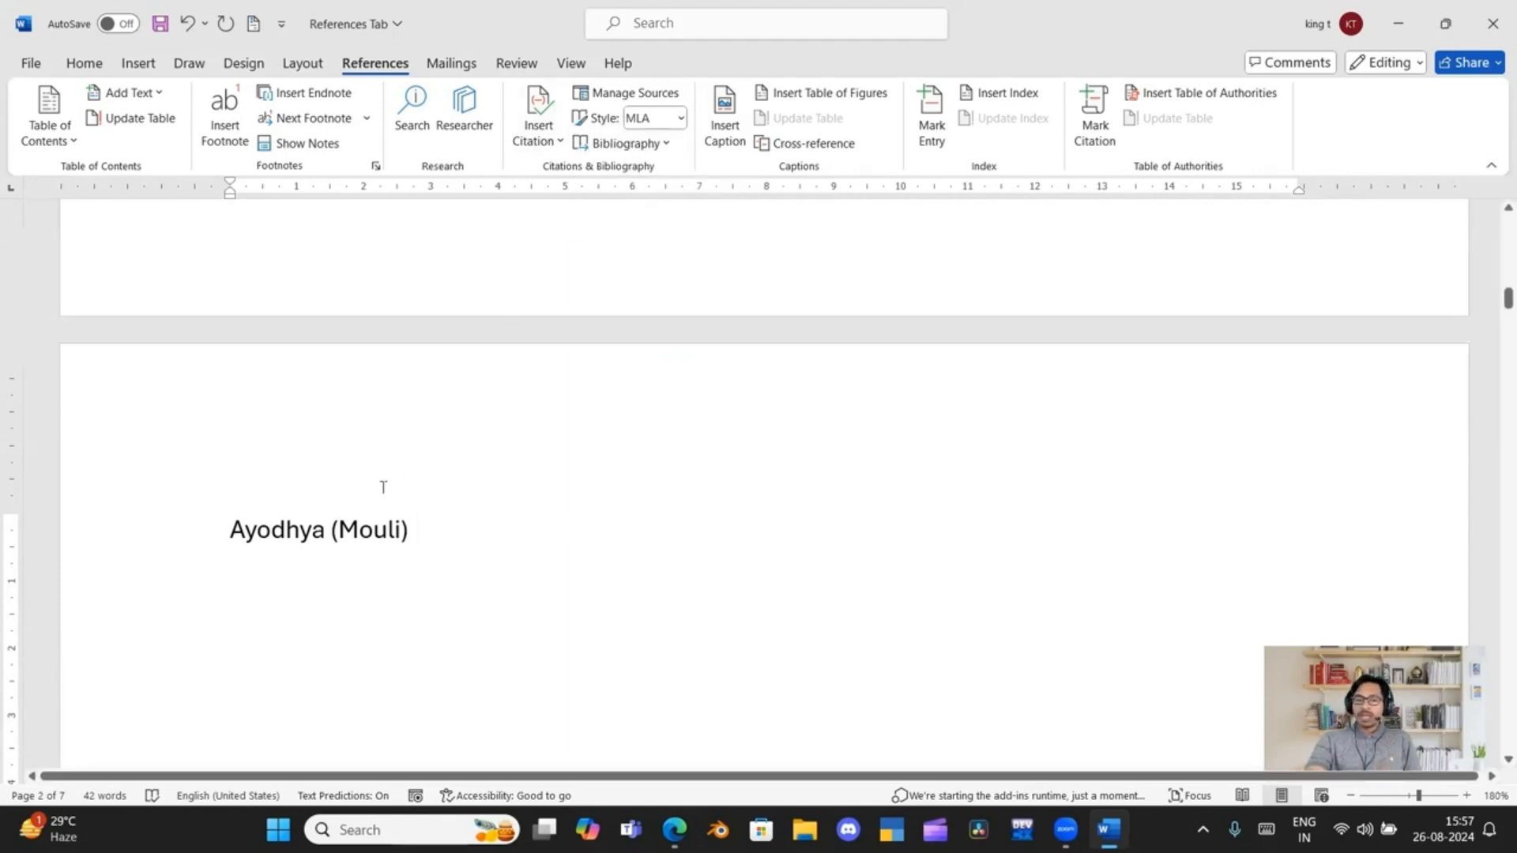
Add the word "History" between "Ayodhya" and its citation
{"action": "left_click", "coordinate": [332, 530]}
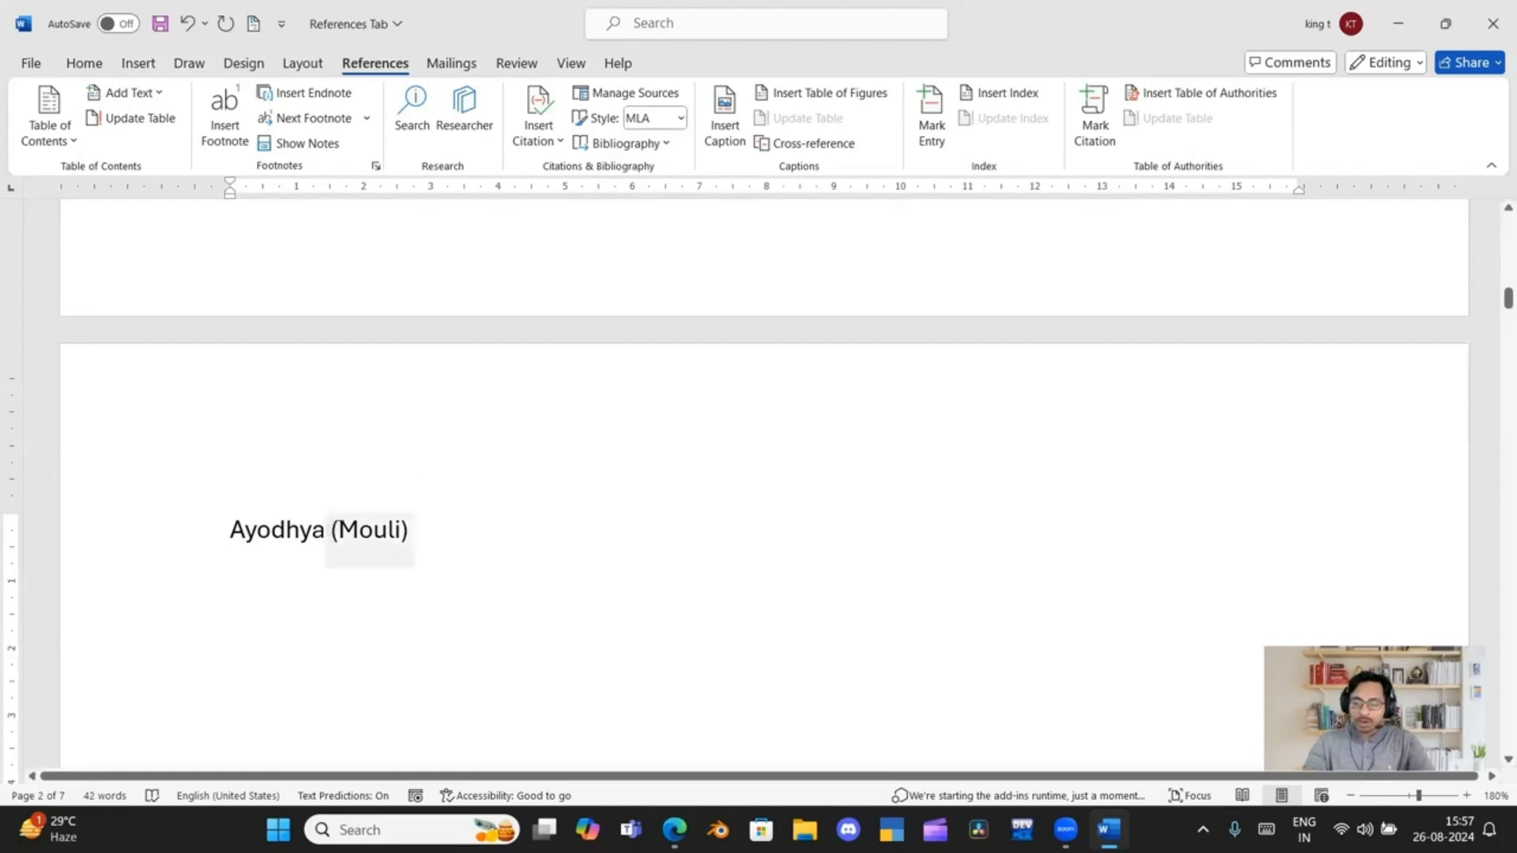
{"action": "type", "text": "His"}
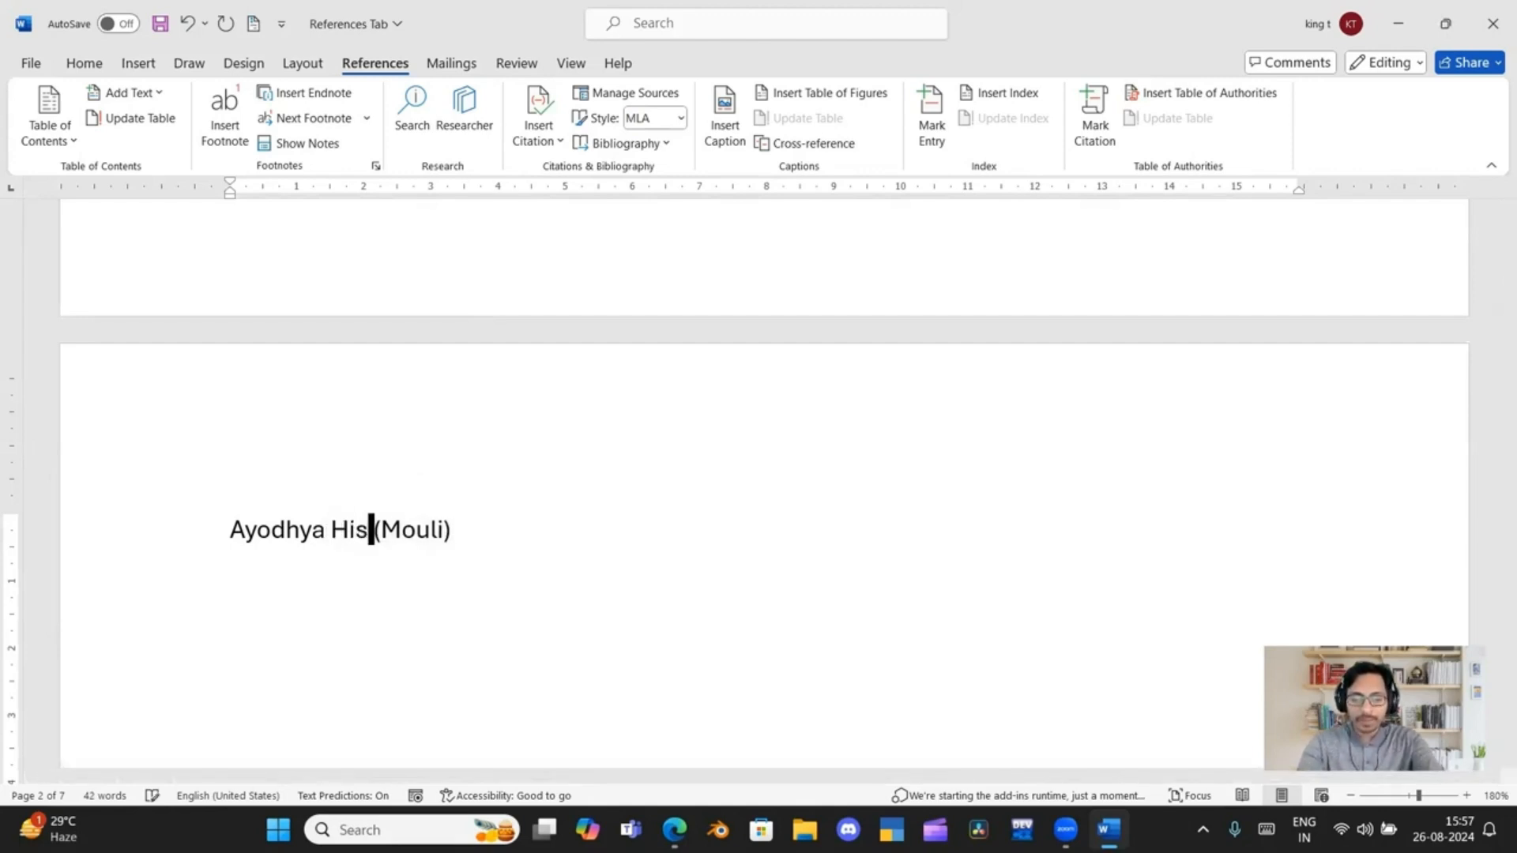
{"action": "type", "text": "tory"}
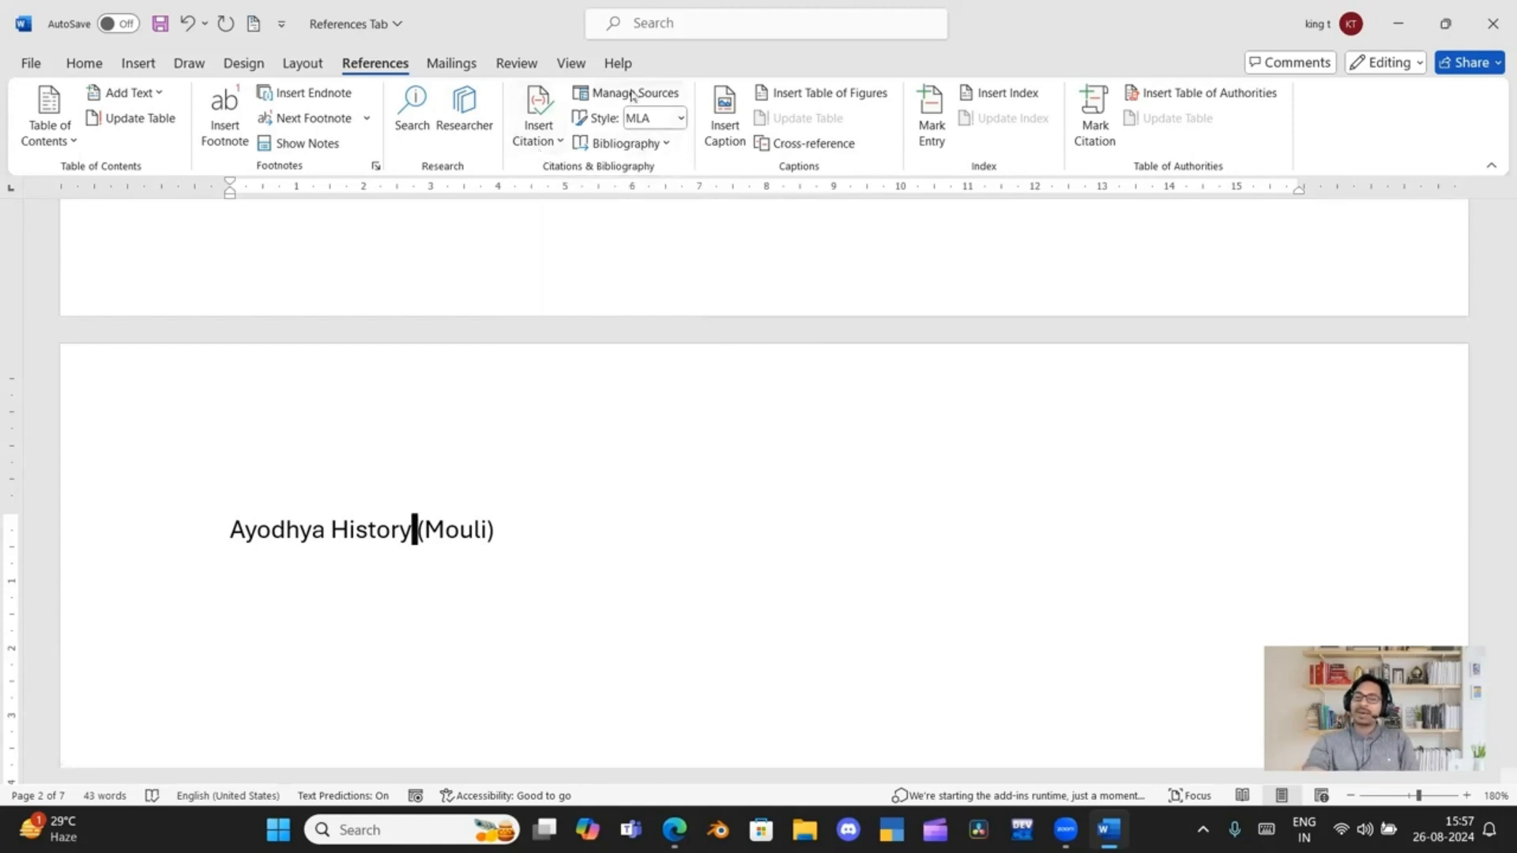
Add a new line reading "Kanthara History" below the Ayodhya line
{"action": "left_click", "coordinate": [511, 527]}
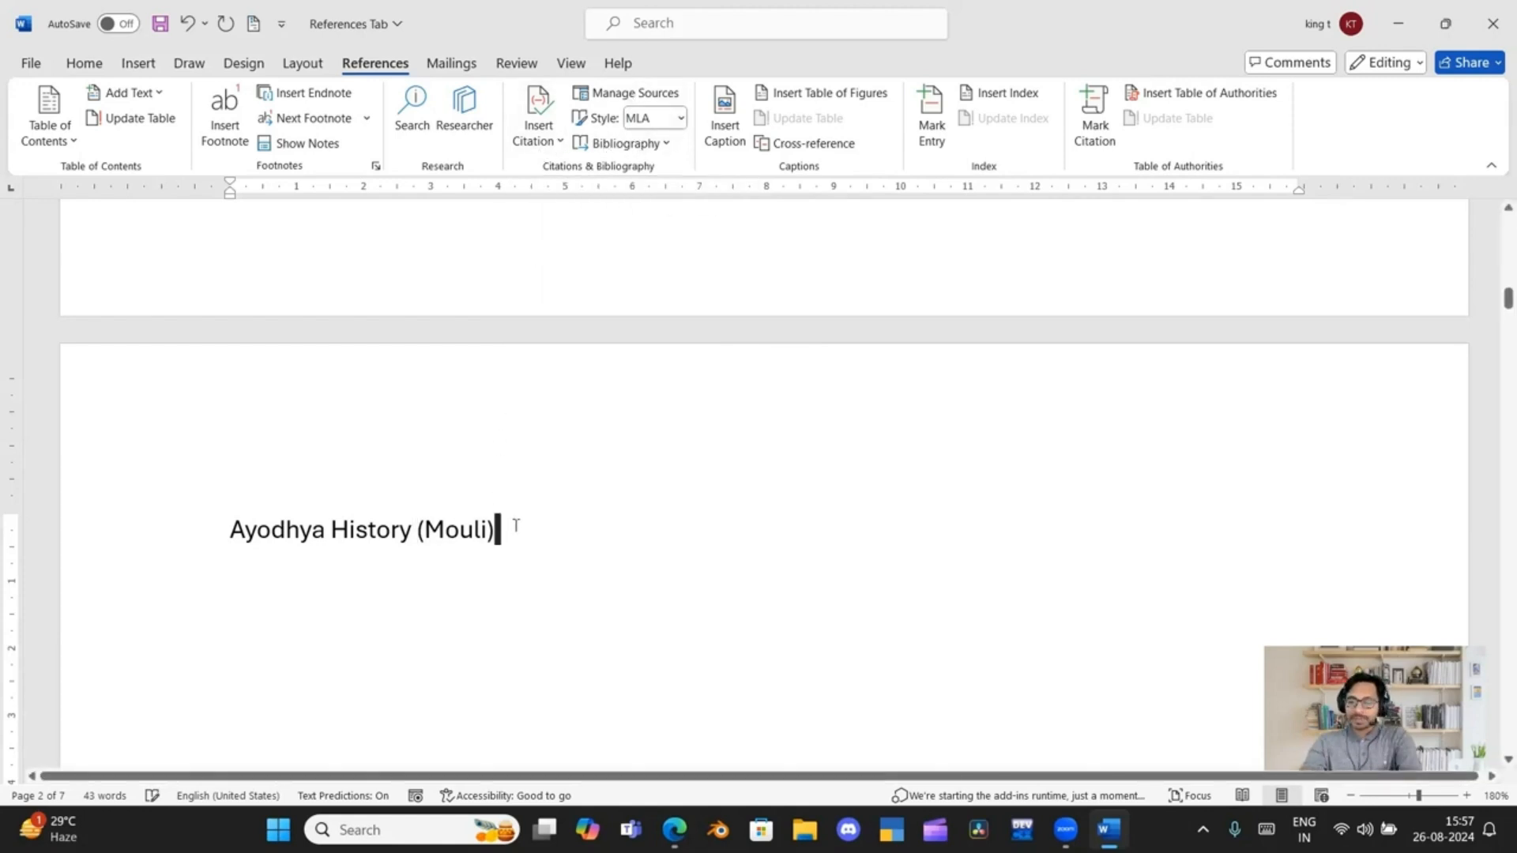
{"action": "key", "text": "Return"}
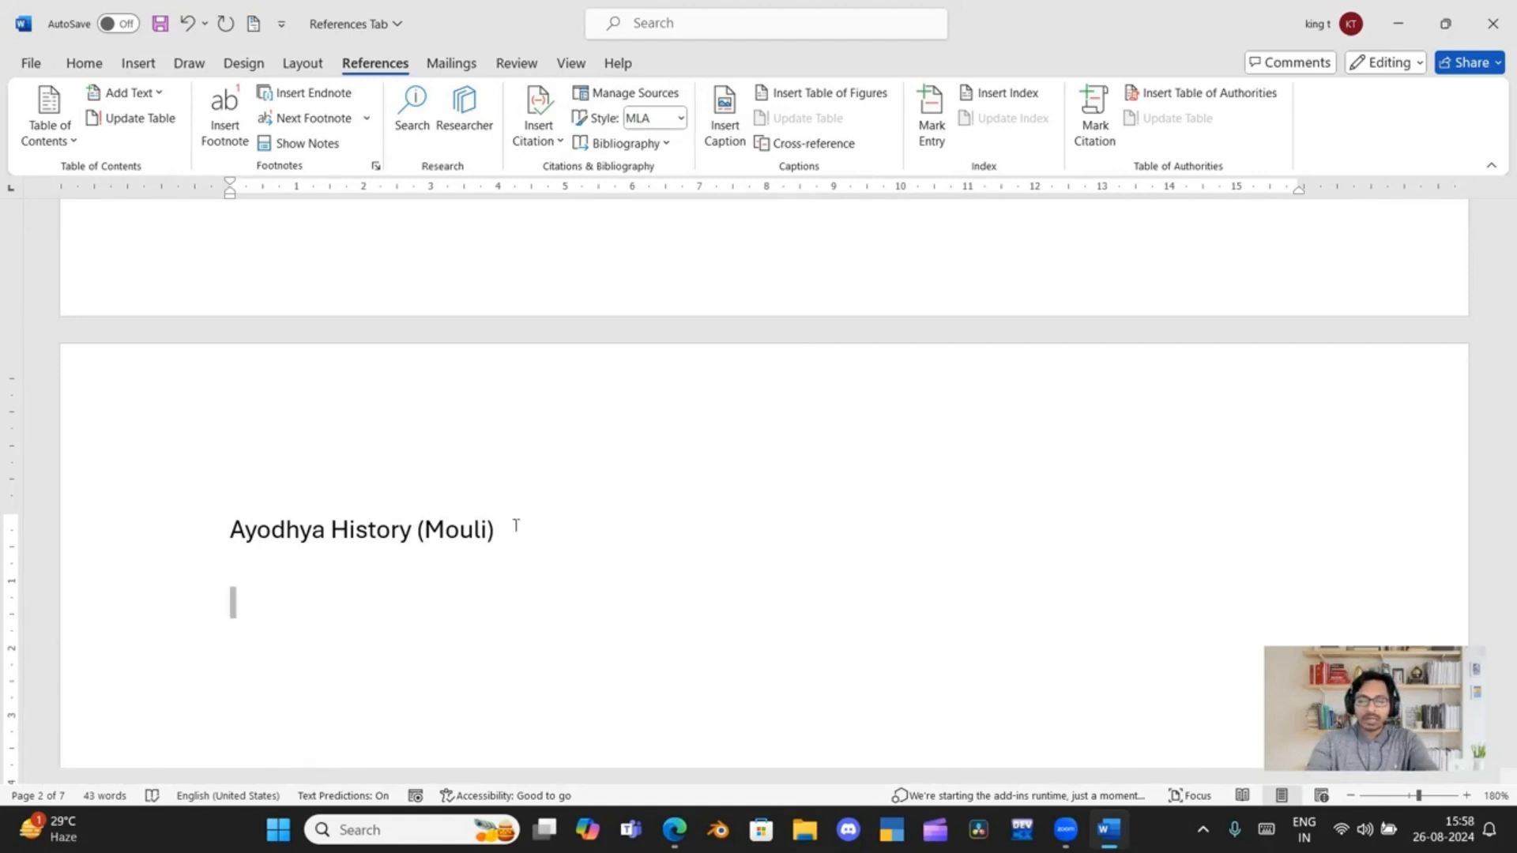
{"action": "type", "text": "KAn"}
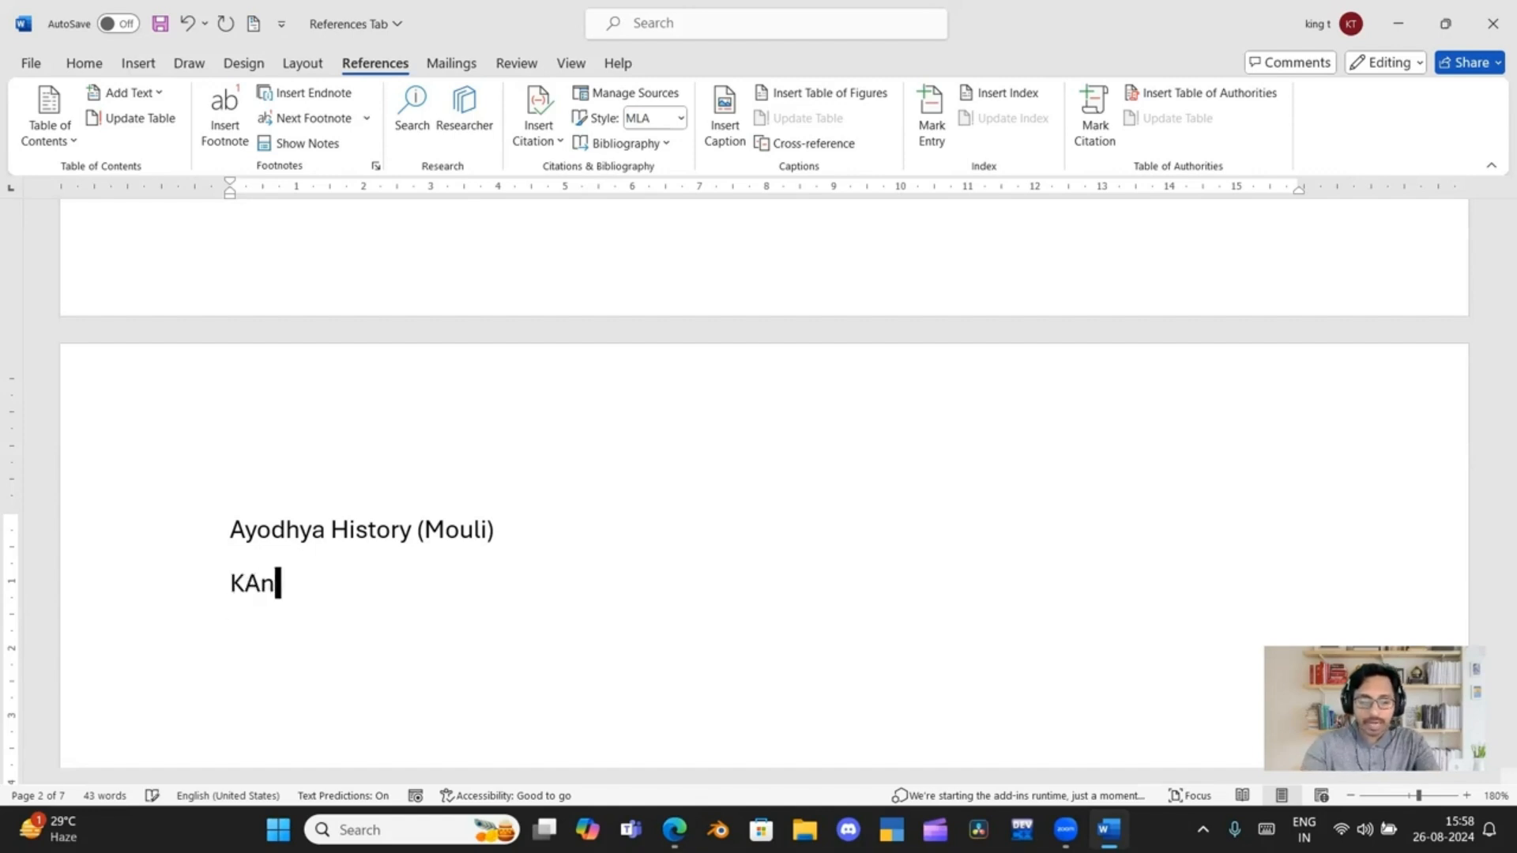
{"action": "type", "text": "thara"}
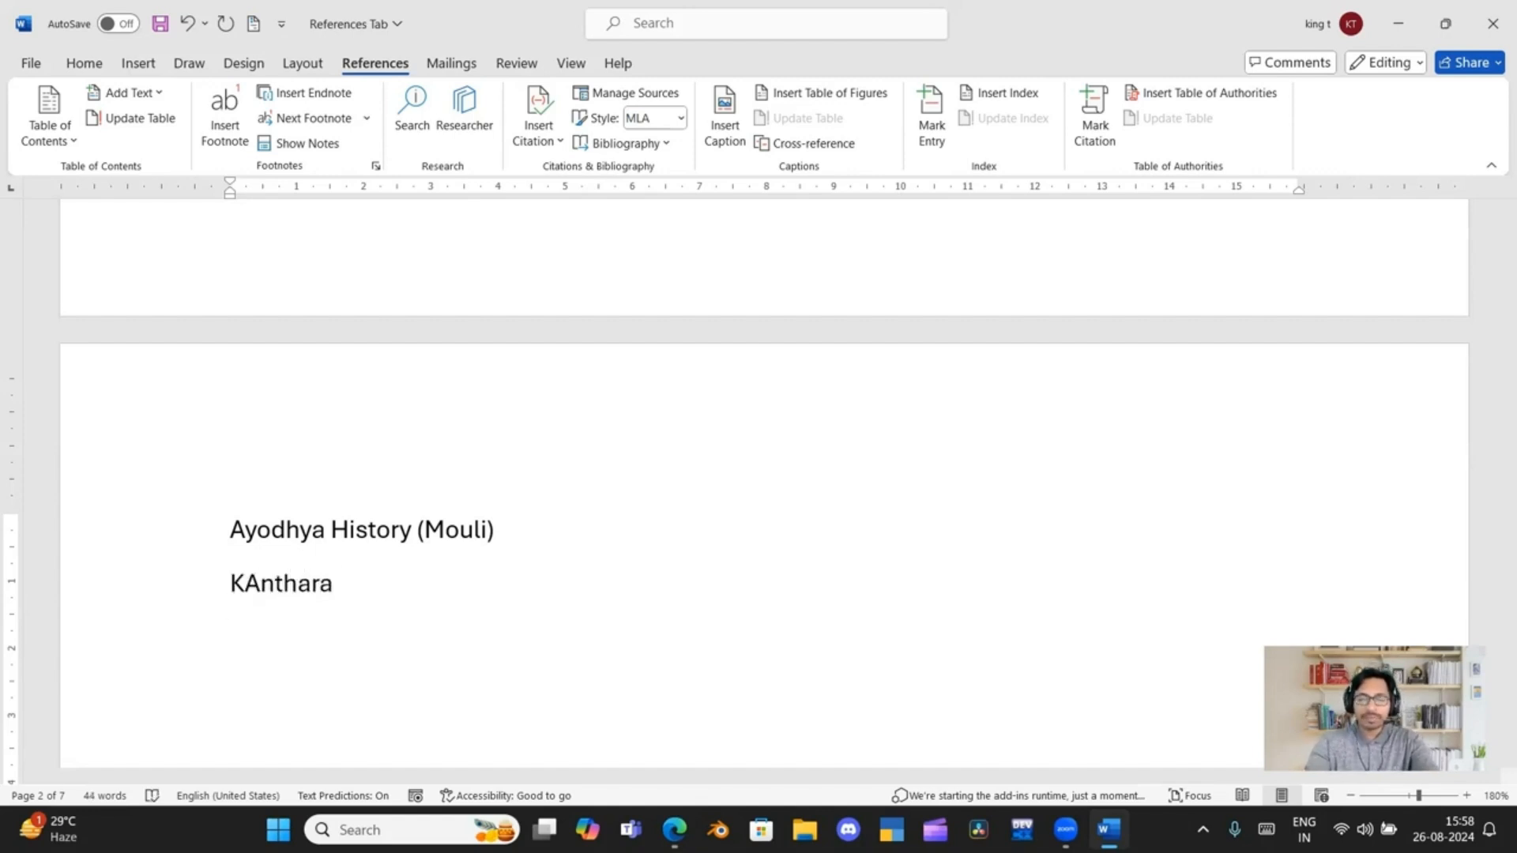
{"action": "key", "text": "BackSpace"}
{"action": "key", "text": "BackSpace"}
{"action": "key", "text": "BackSpace"}
{"action": "key", "text": "BackSpace"}
{"action": "key", "text": "BackSpace"}
{"action": "key", "text": "BackSpace"}
{"action": "key", "text": "BackSpace"}
{"action": "key", "text": "BackSpace"}
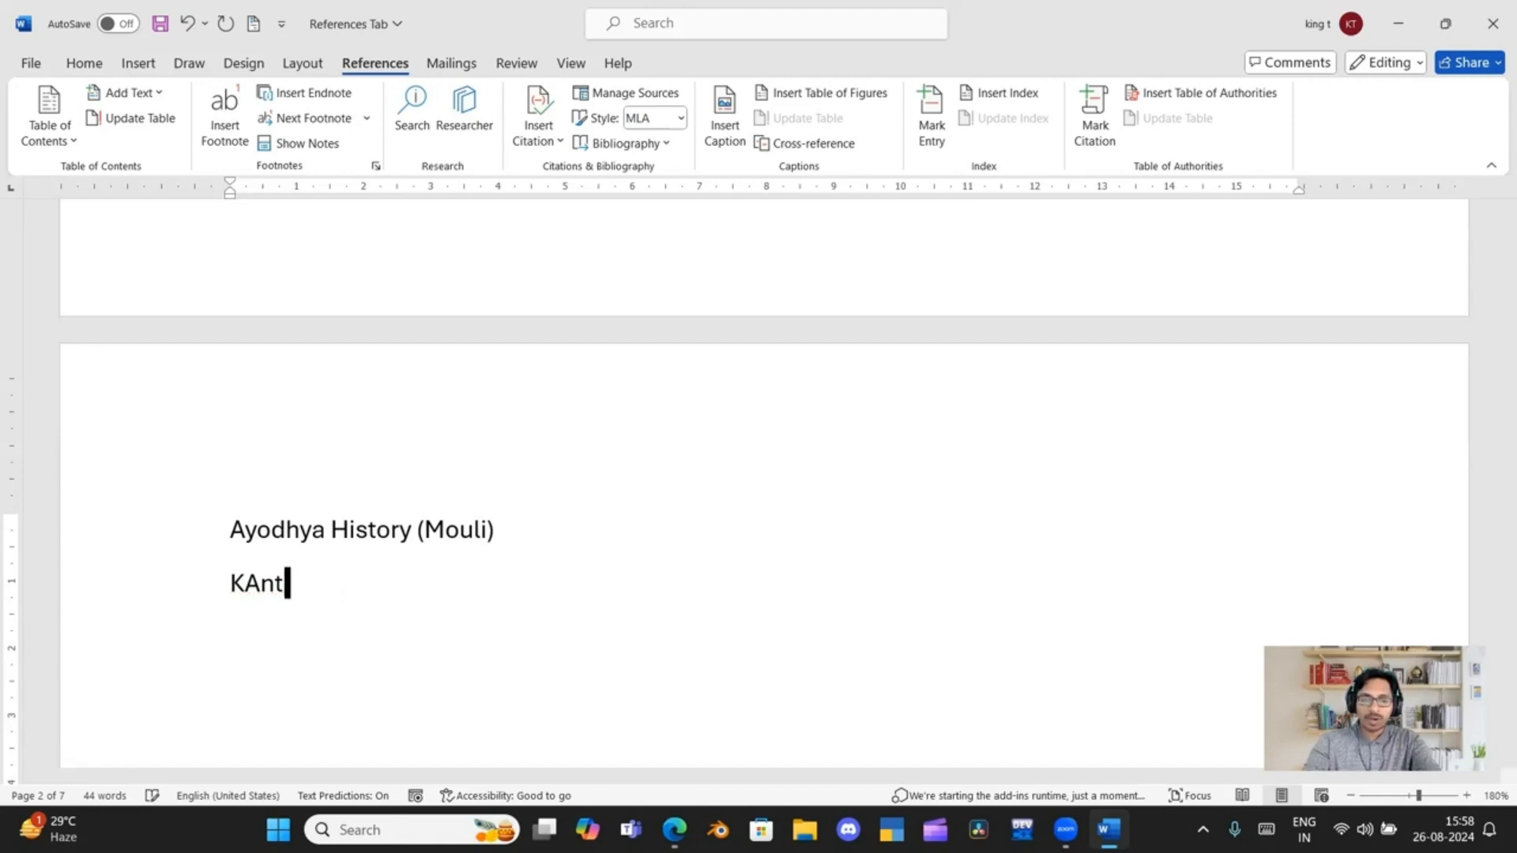
{"action": "type", "text": "nthara"}
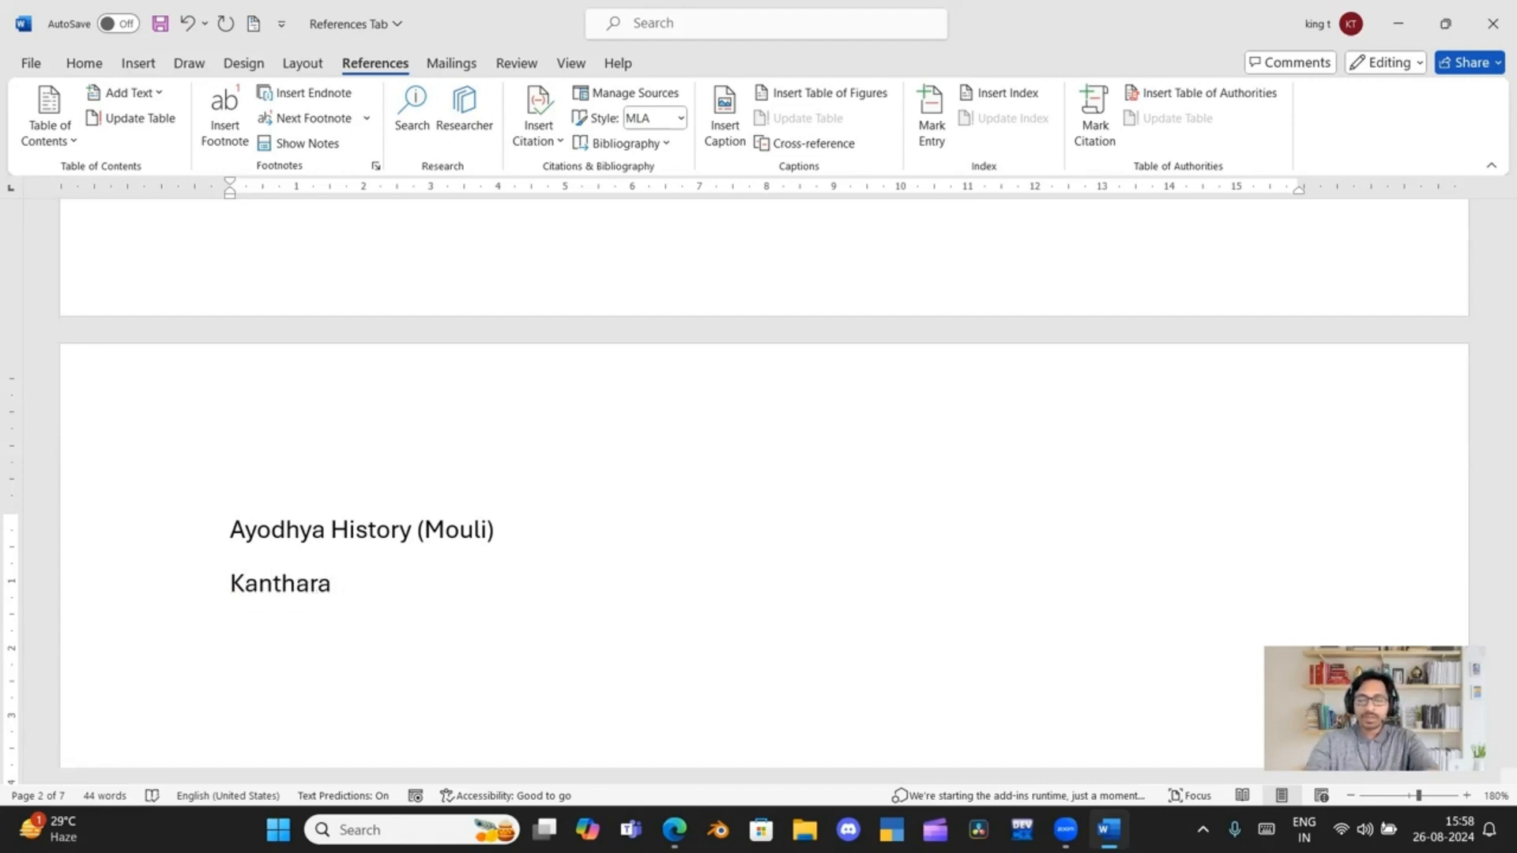
{"action": "type", "text": " H"}
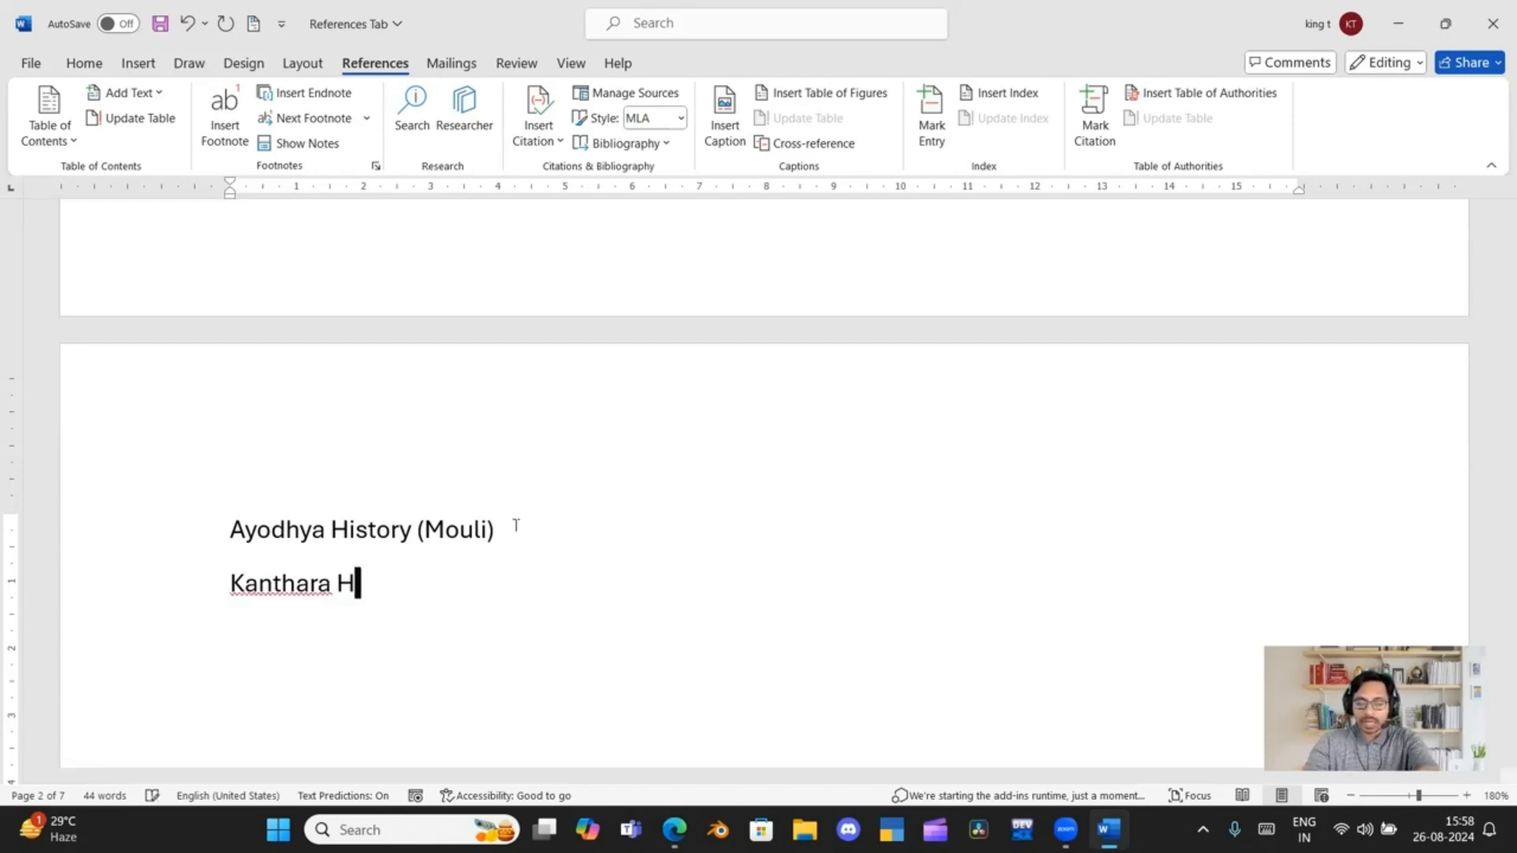
{"action": "type", "text": "istory"}
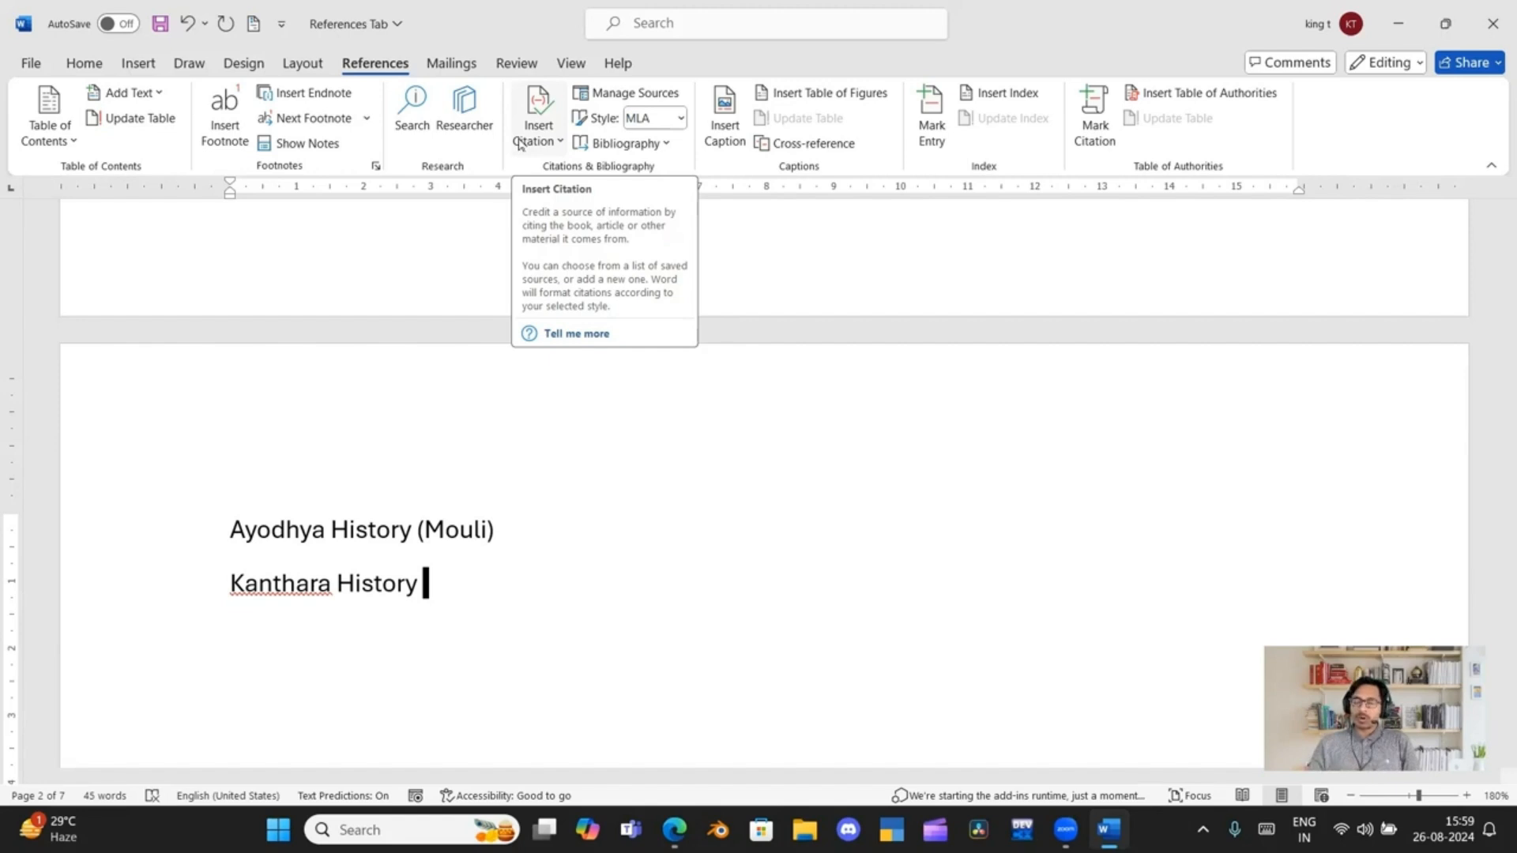
Start a new film source for the "Kanthara History" line and enter "Kanthara" as its title
{"action": "left_click", "coordinate": [521, 145]}
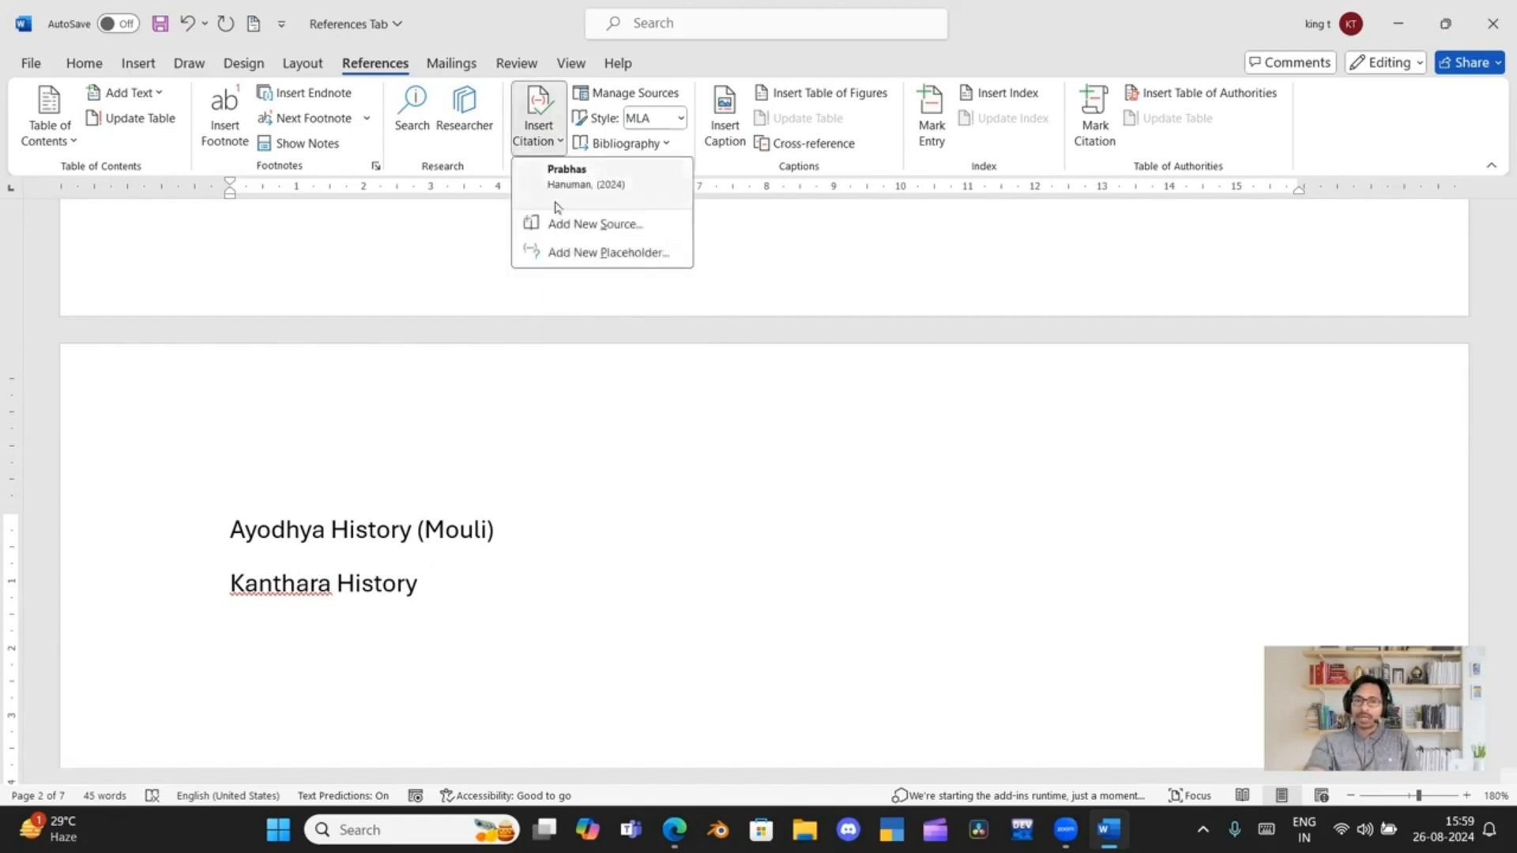
{"action": "left_click", "coordinate": [564, 227]}
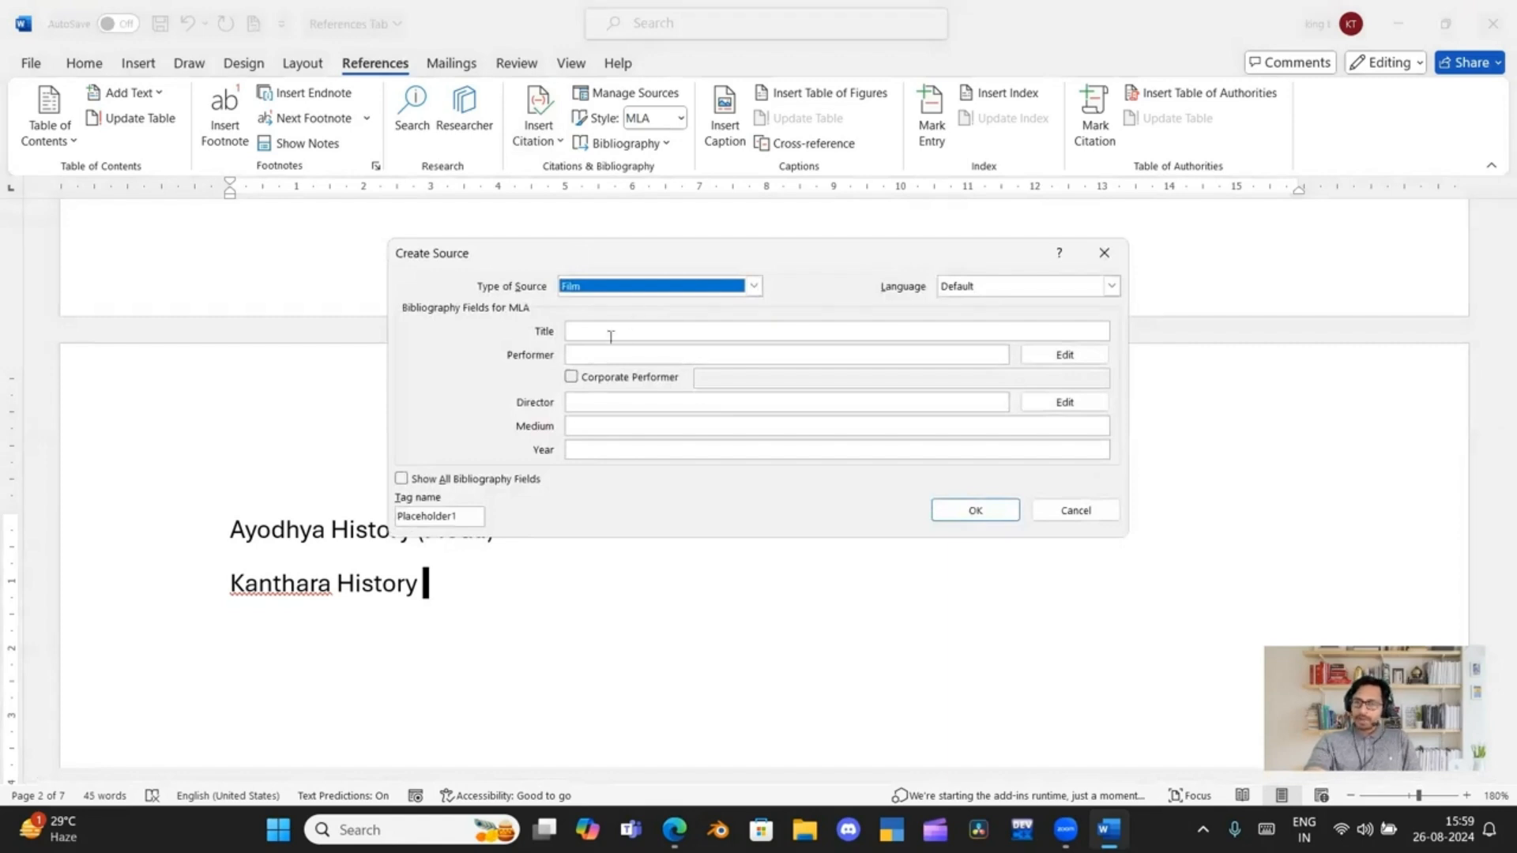
{"action": "left_click", "coordinate": [610, 336]}
{"action": "type", "text": "K"}
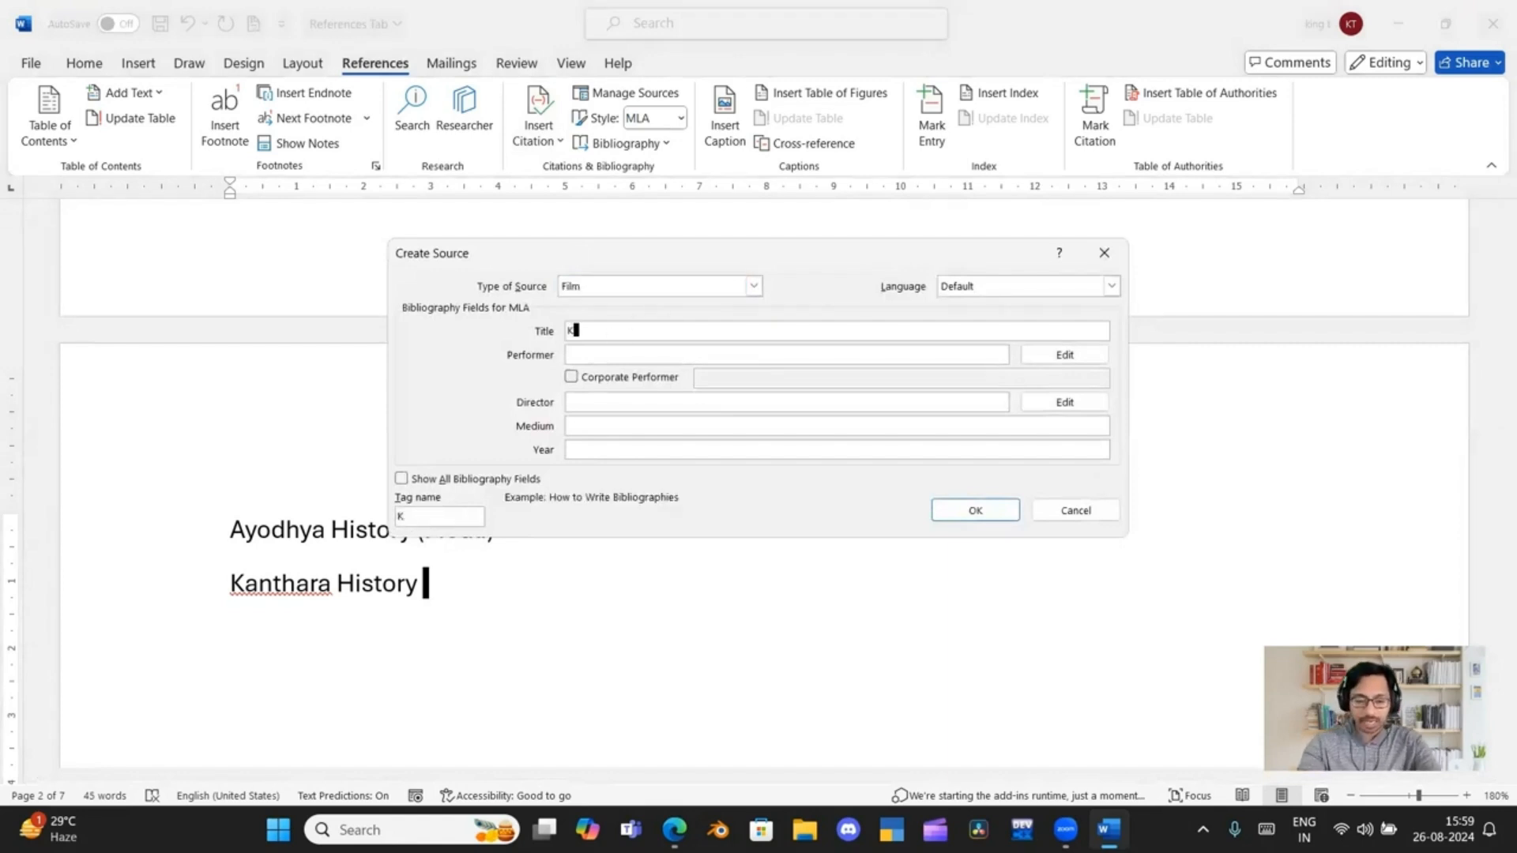
{"action": "type", "text": "anhara"}
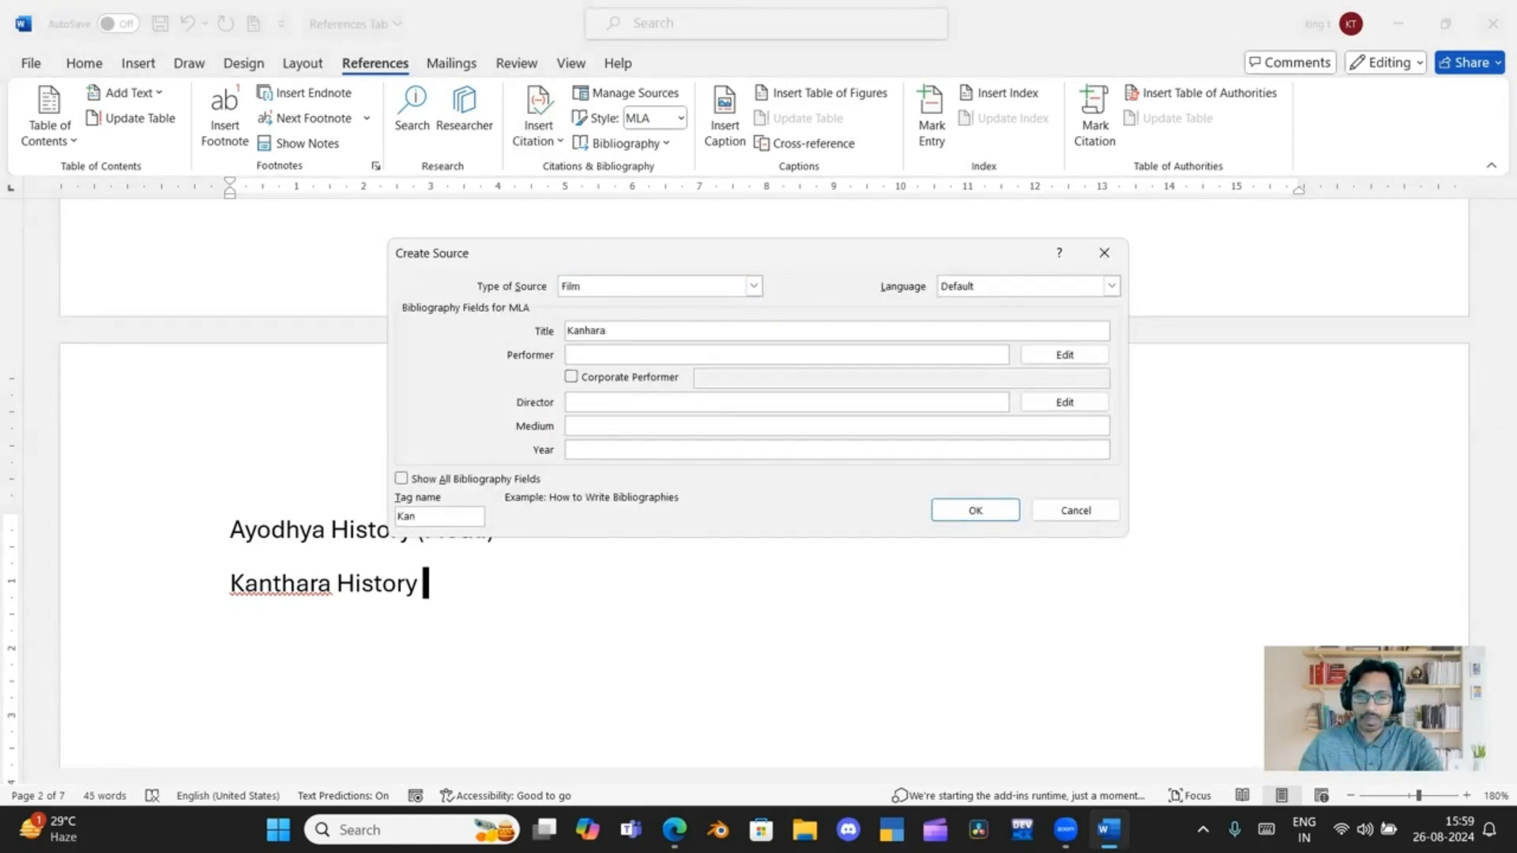
{"action": "left_click", "coordinate": [586, 330]}
{"action": "type", "text": "t"}
Enter "Rishabh Shetty" as the performer and "Rishab" as the director of the film source
{"action": "left_click", "coordinate": [594, 354]}
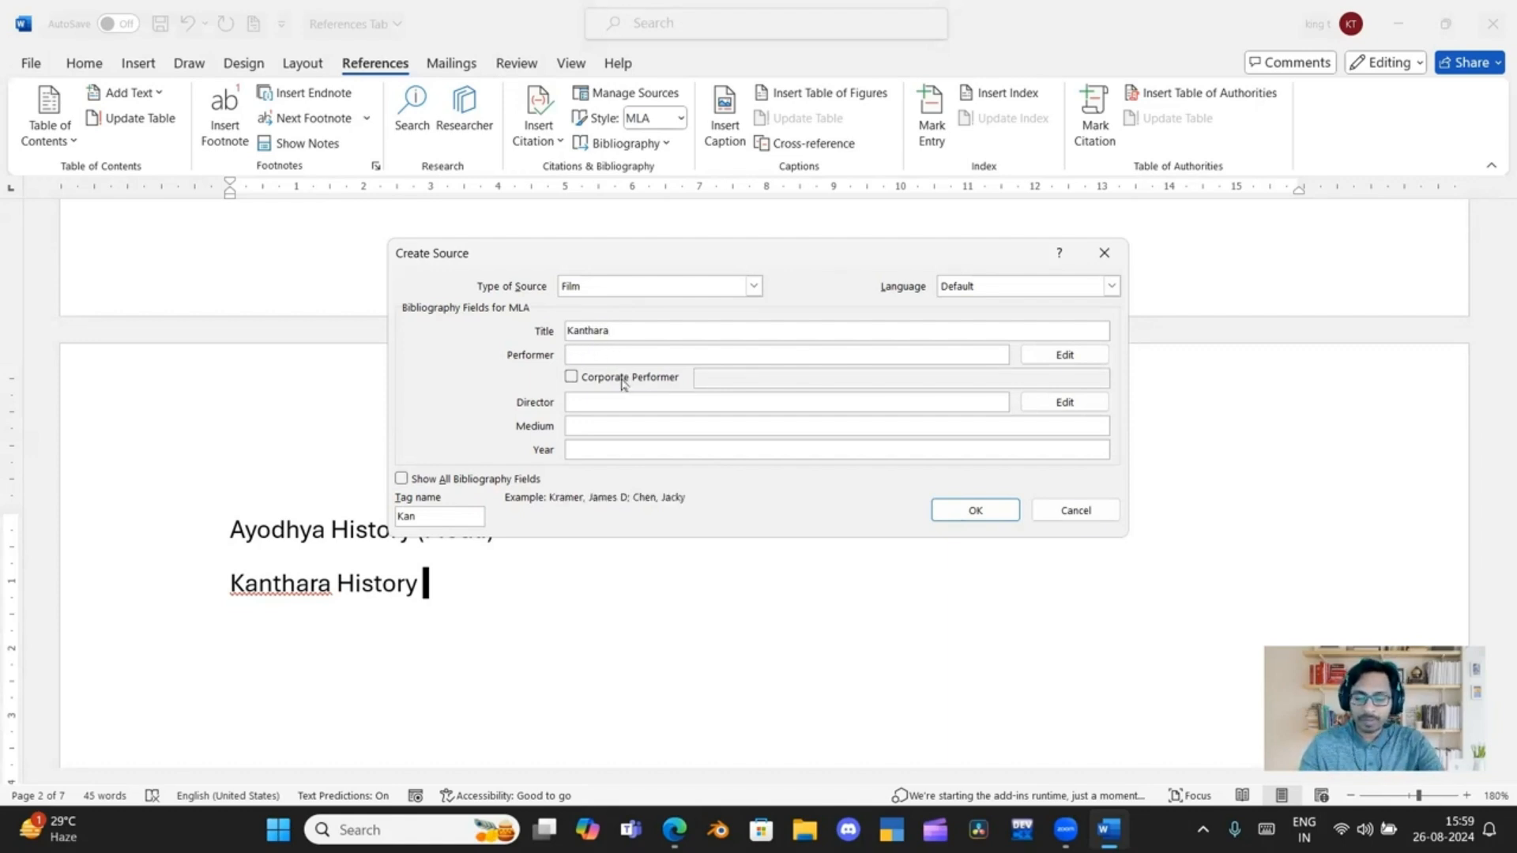
{"action": "type", "text": "Rishabh Shetty"}
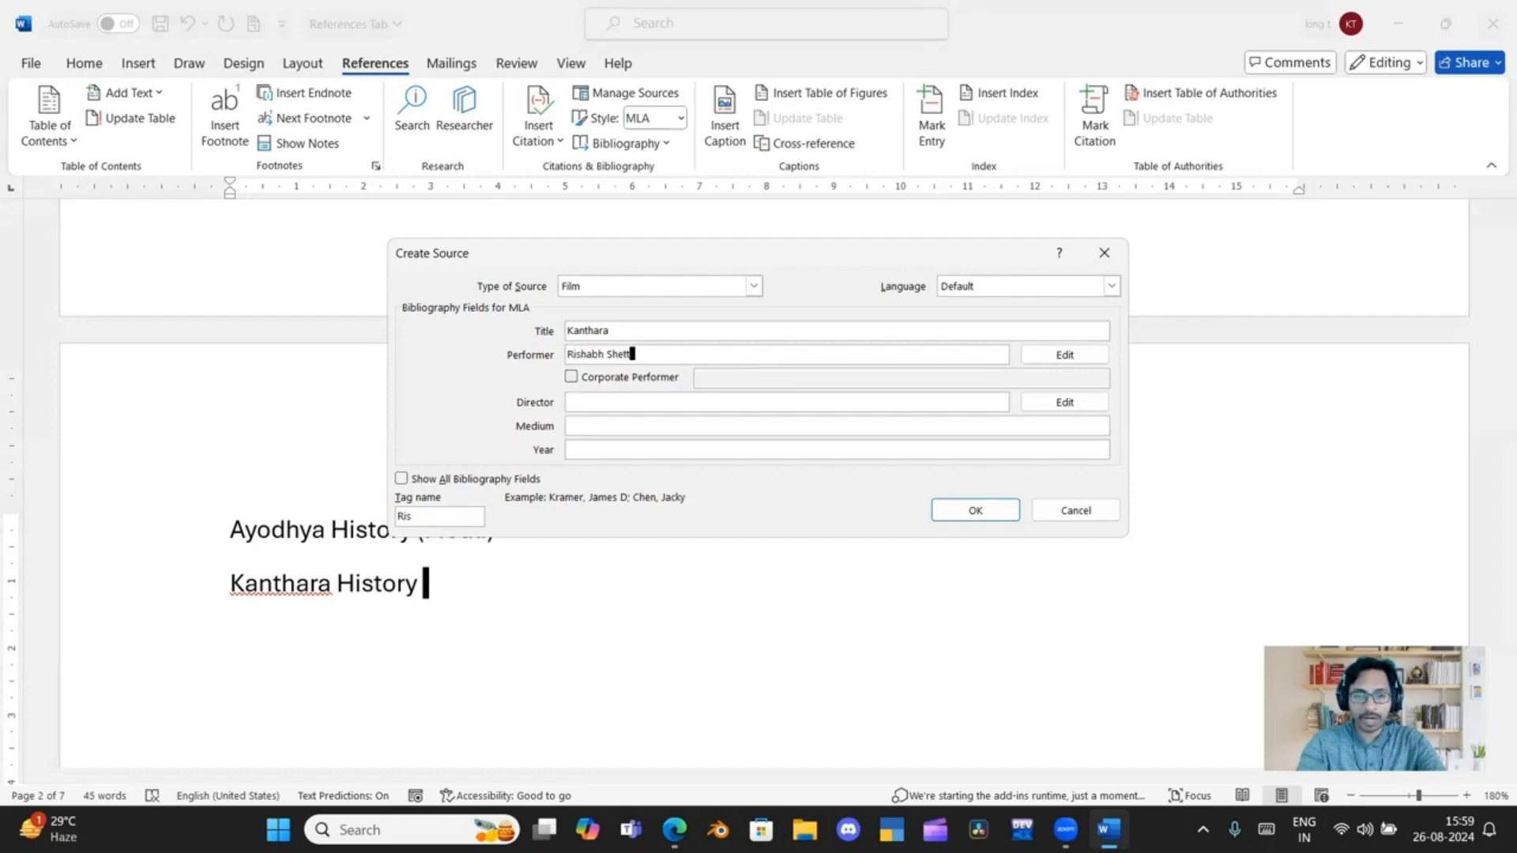
{"action": "left_click", "coordinate": [639, 408]}
{"action": "type", "text": "Rishab"}
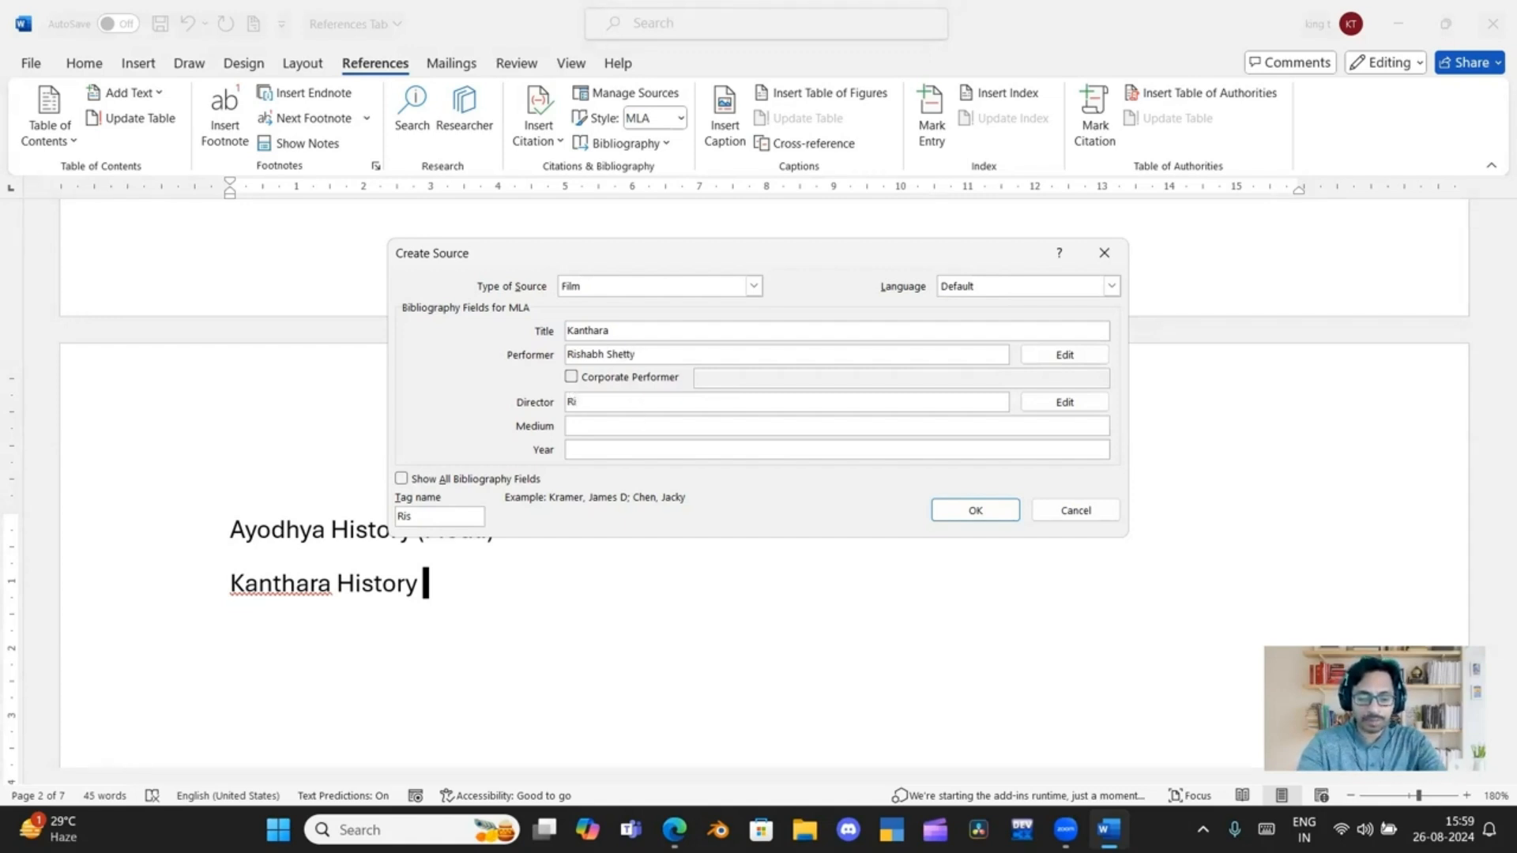
Fill in "Kannada" as the medium and 2022 as the year, and save the source to insert its citation after "Kanthara History"
{"action": "left_click", "coordinate": [658, 430]}
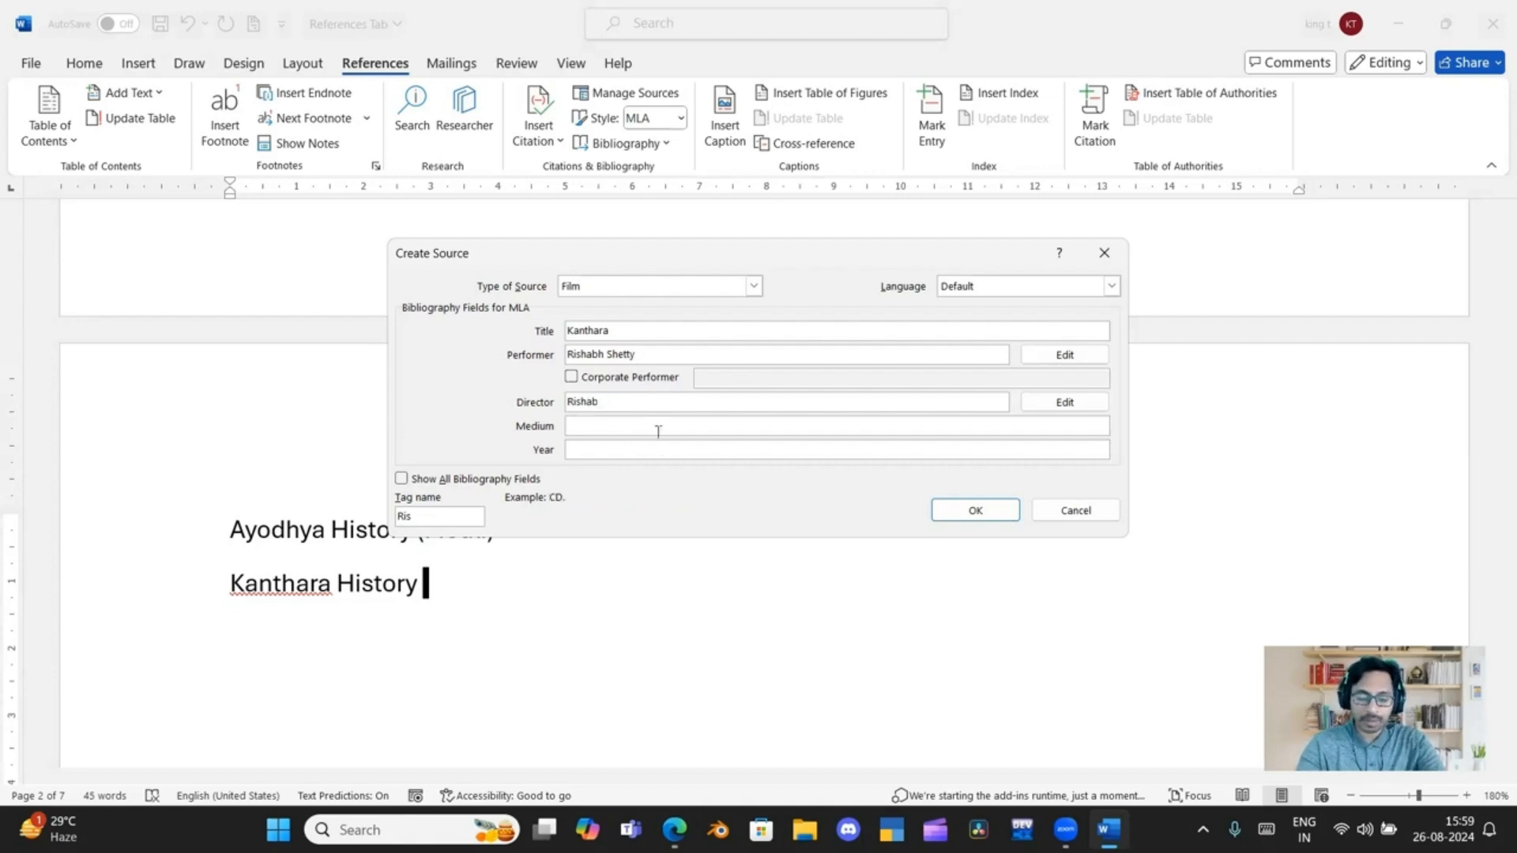
{"action": "type", "text": "Kannada"}
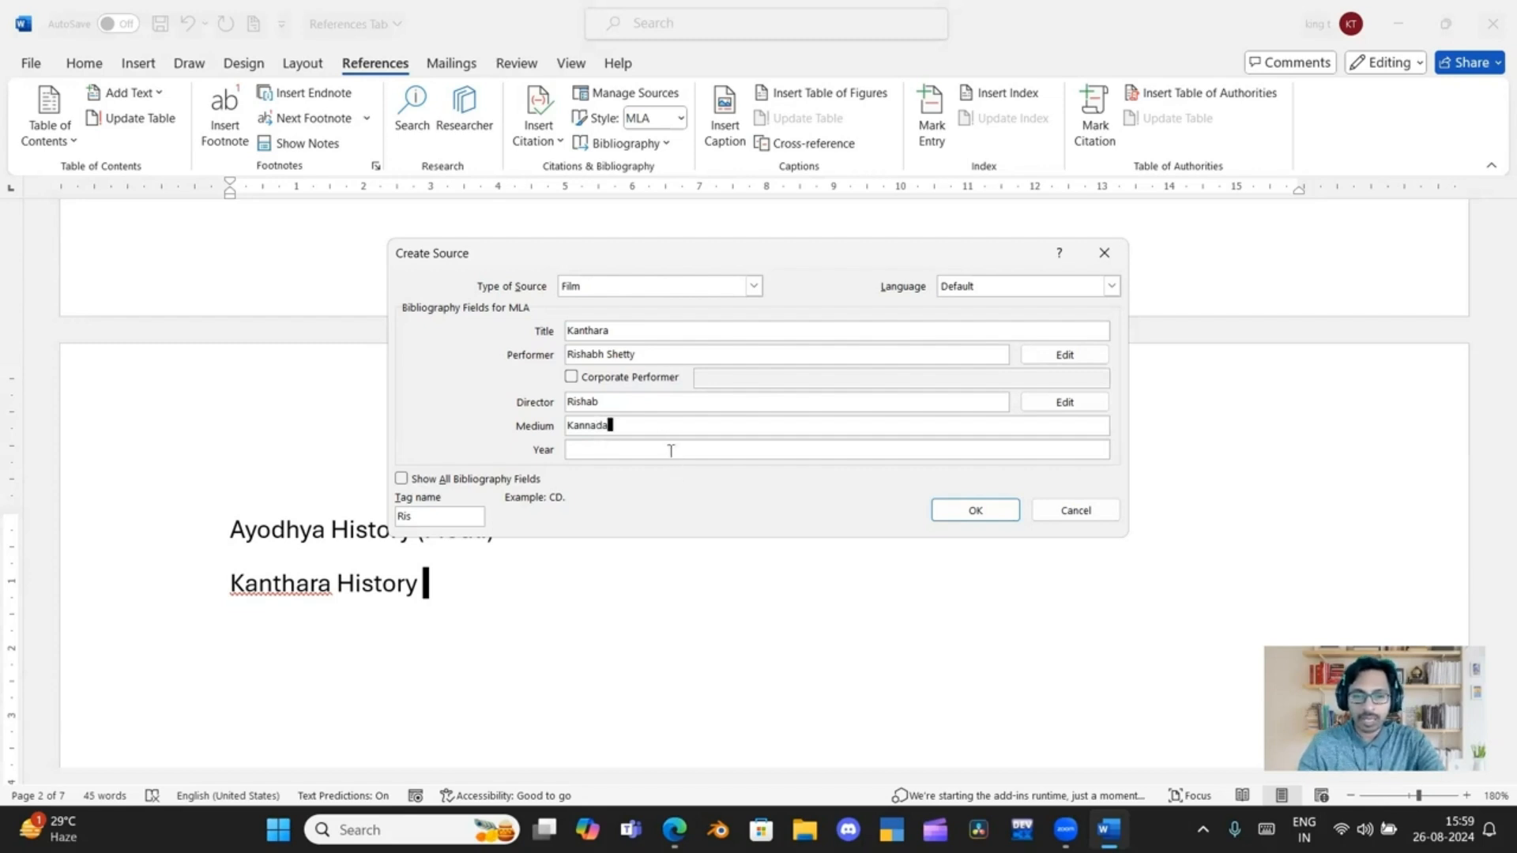
{"action": "left_click", "coordinate": [672, 447]}
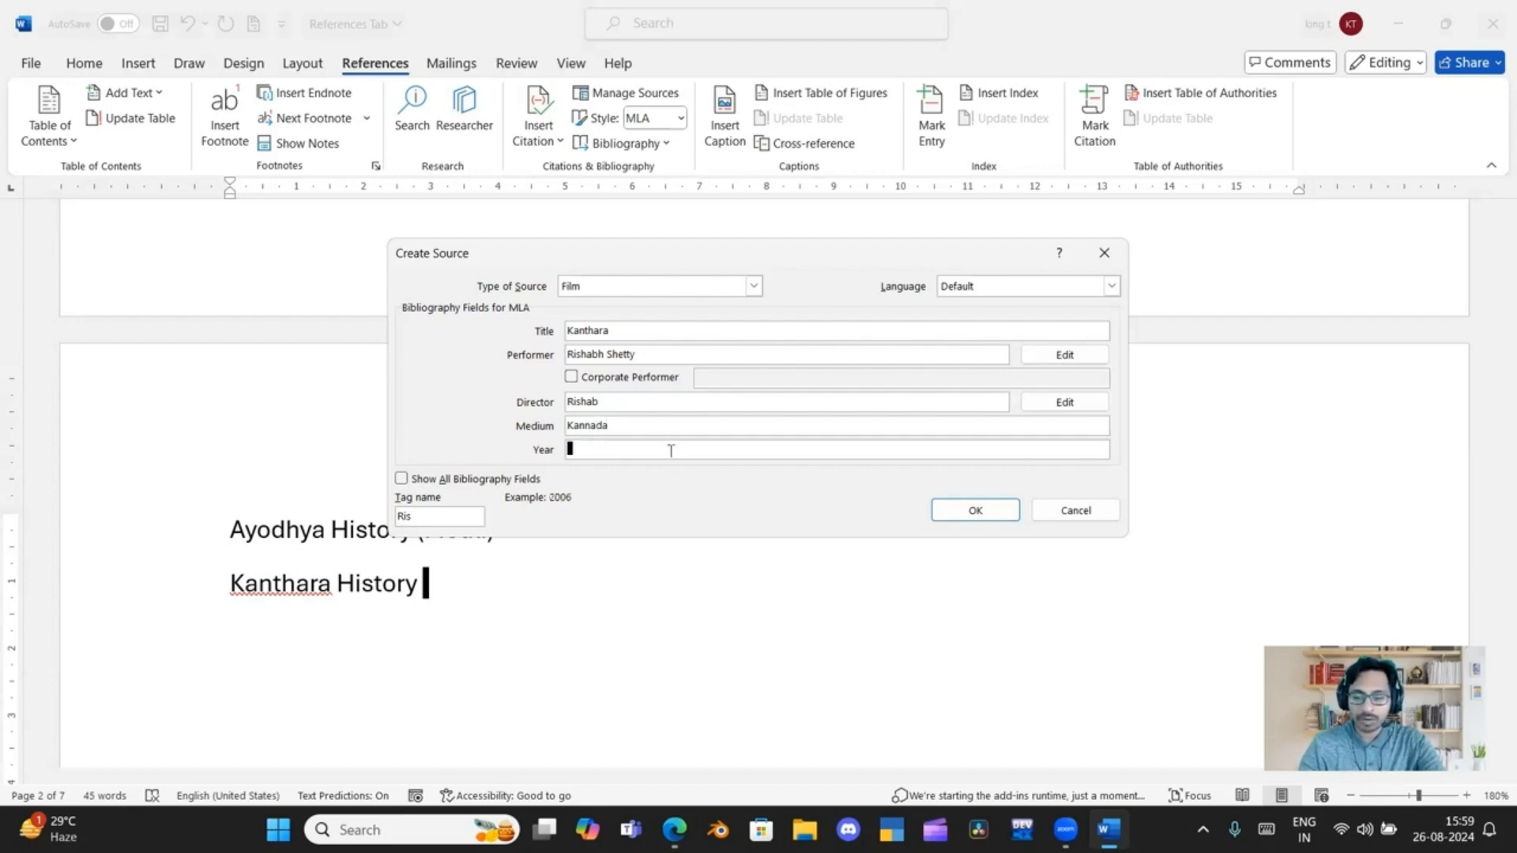
{"action": "type", "text": "2022"}
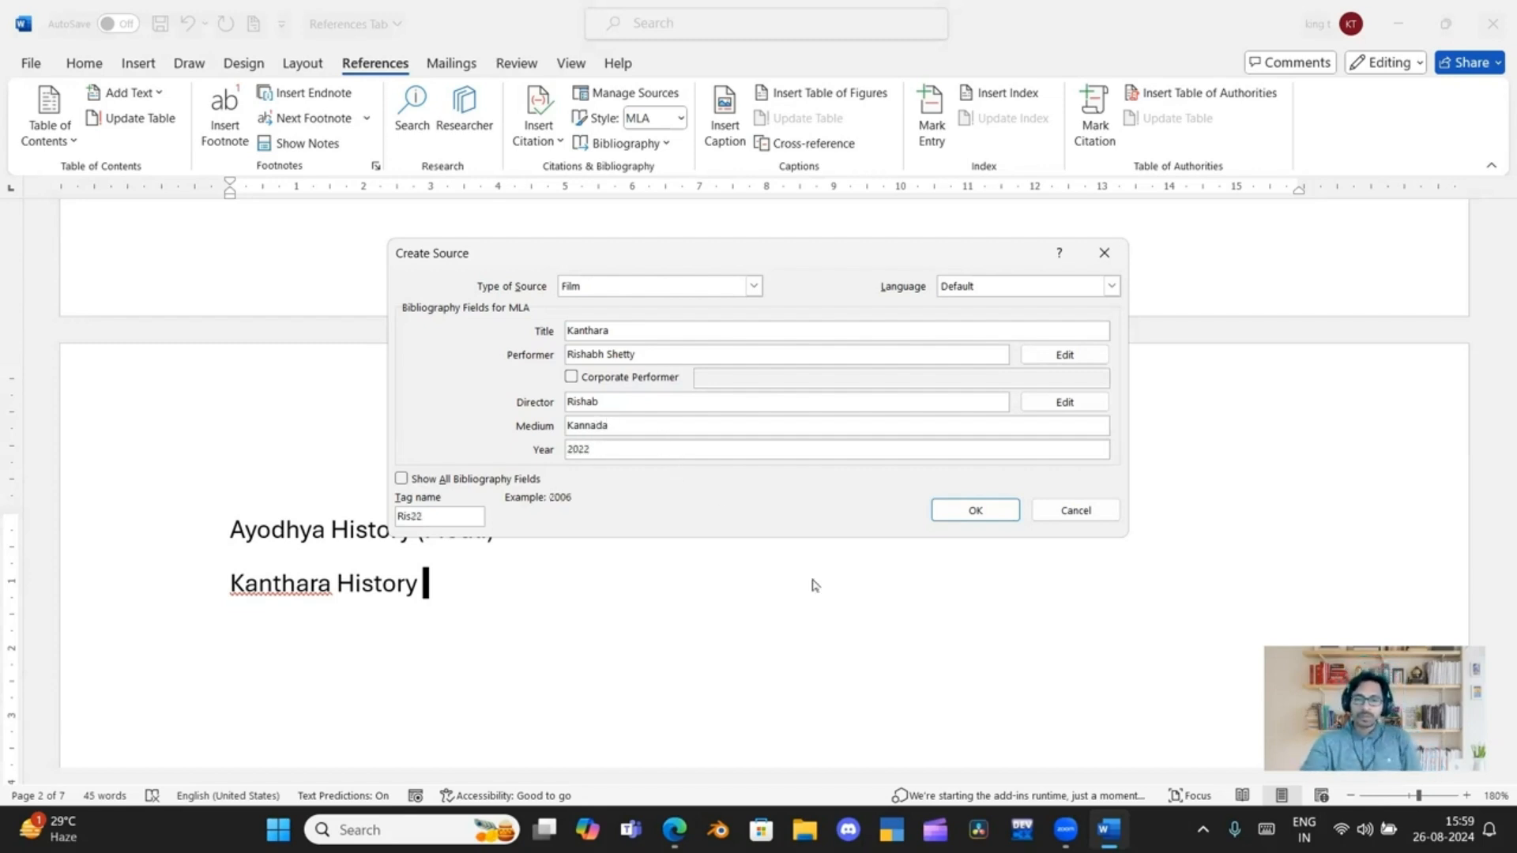
{"action": "key", "text": "Return"}
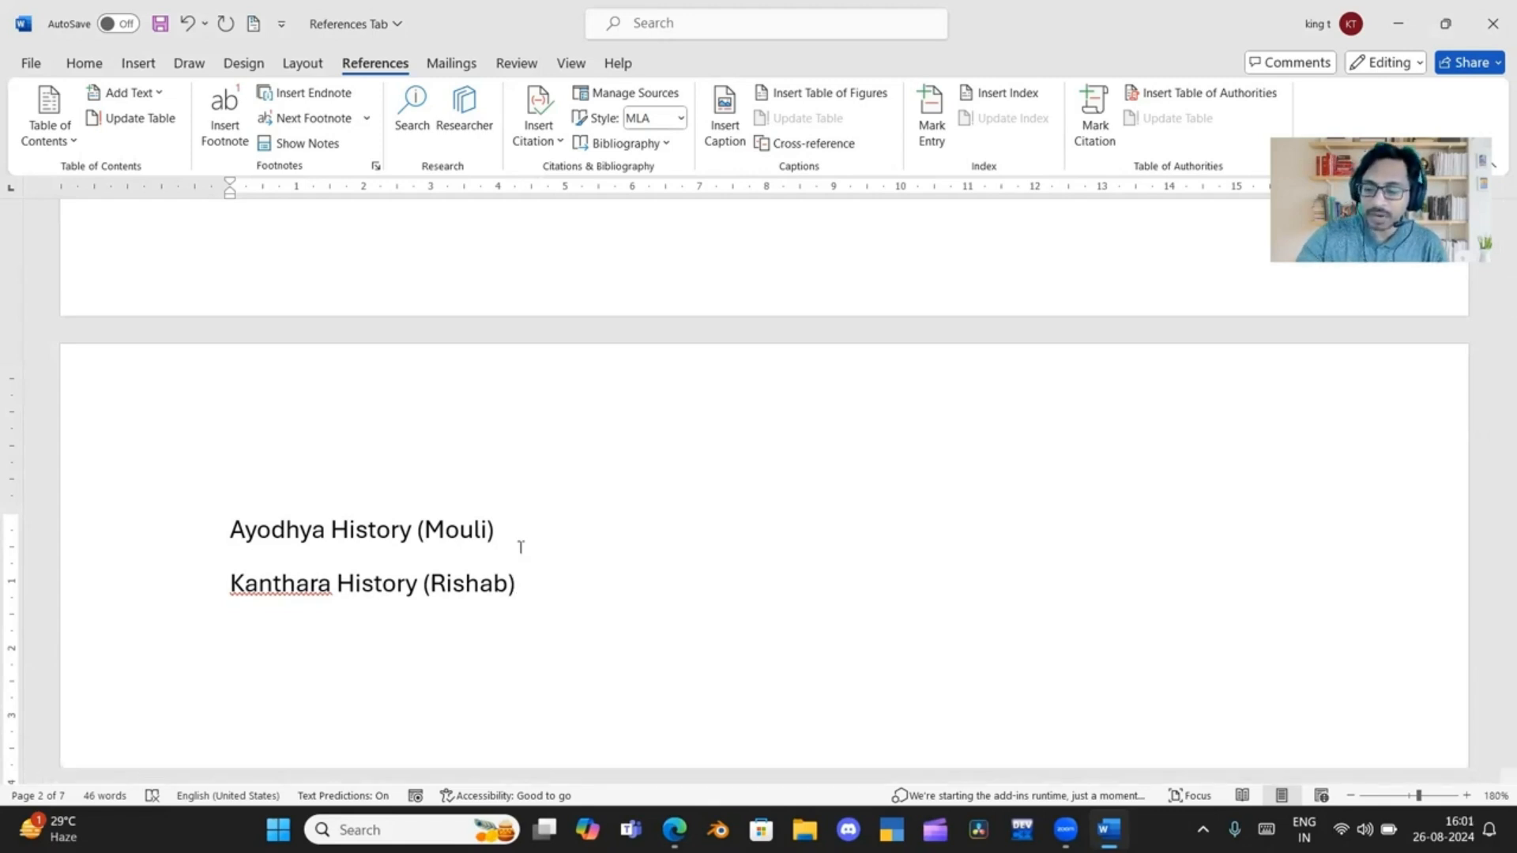
Add blank lines below the "State of Bank of India" endnote and insert a page break after the last "Home Tab" heading
{"action": "key", "text": "ctrl+End"}
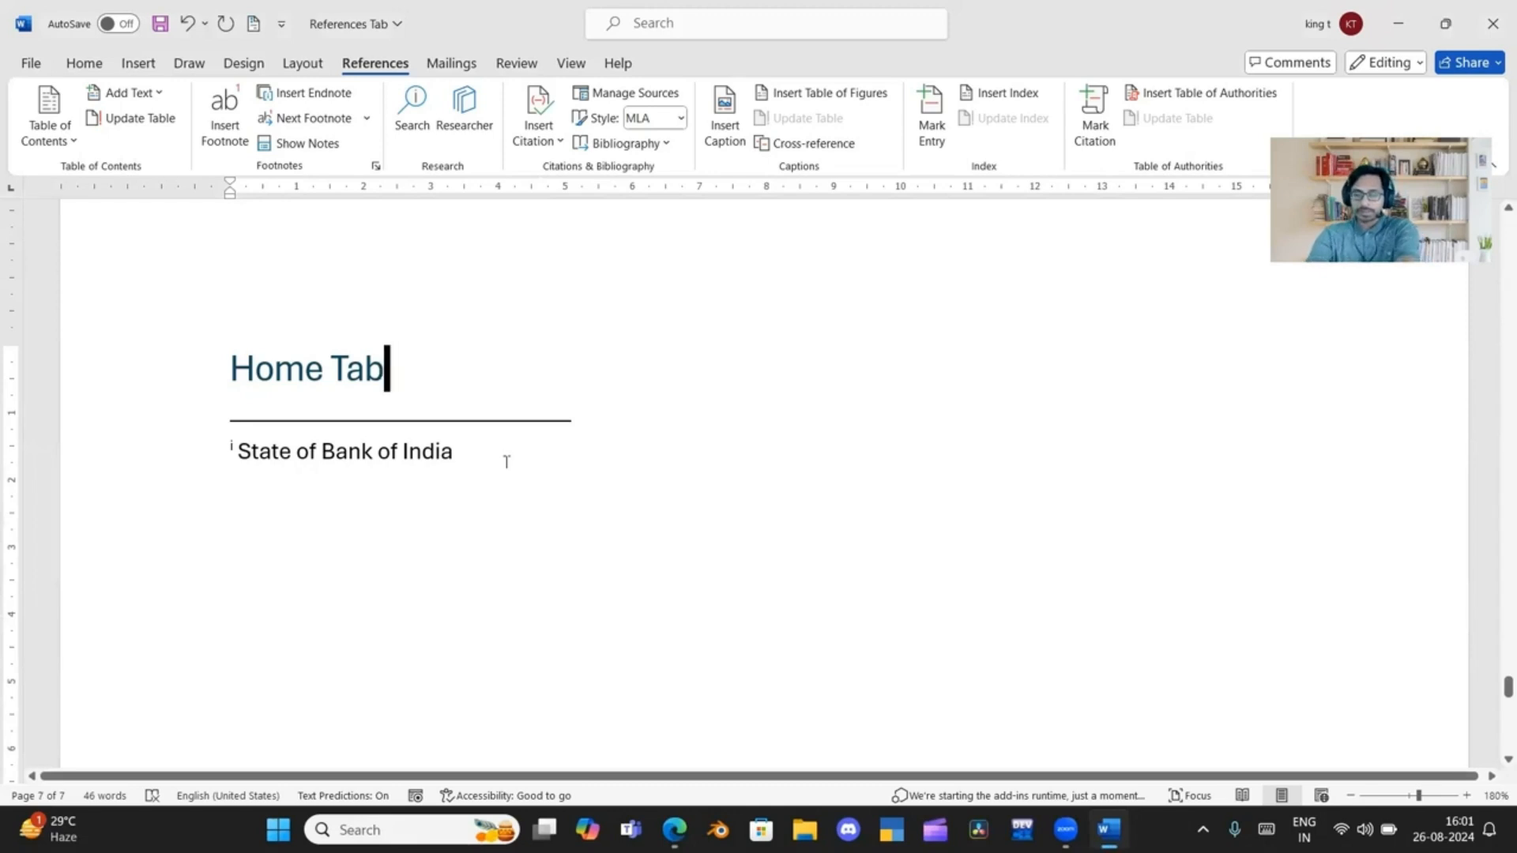
{"action": "left_click", "coordinate": [507, 461]}
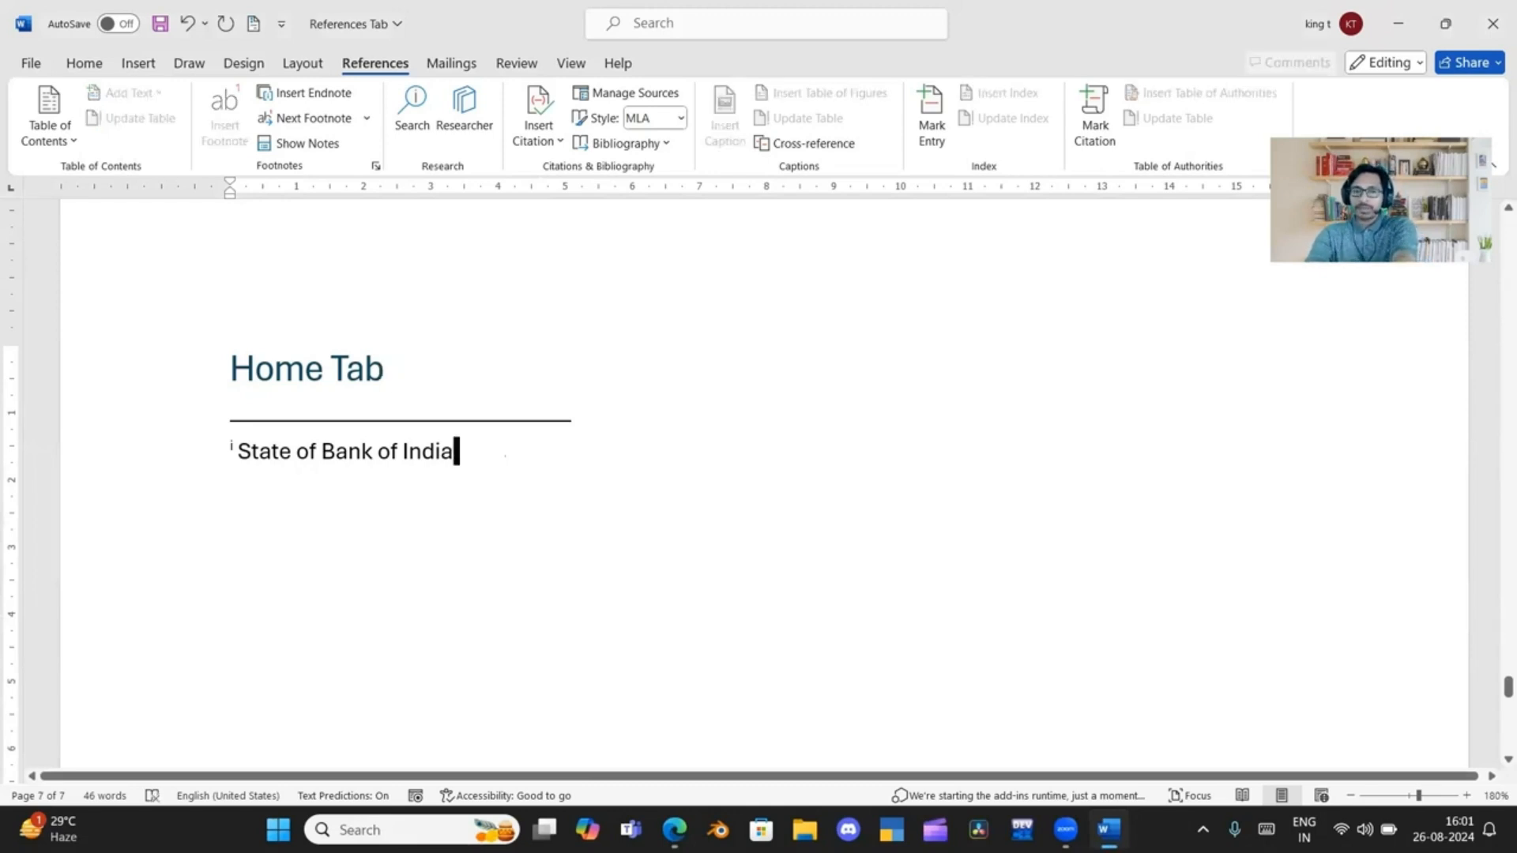
{"action": "key", "text": "Return"}
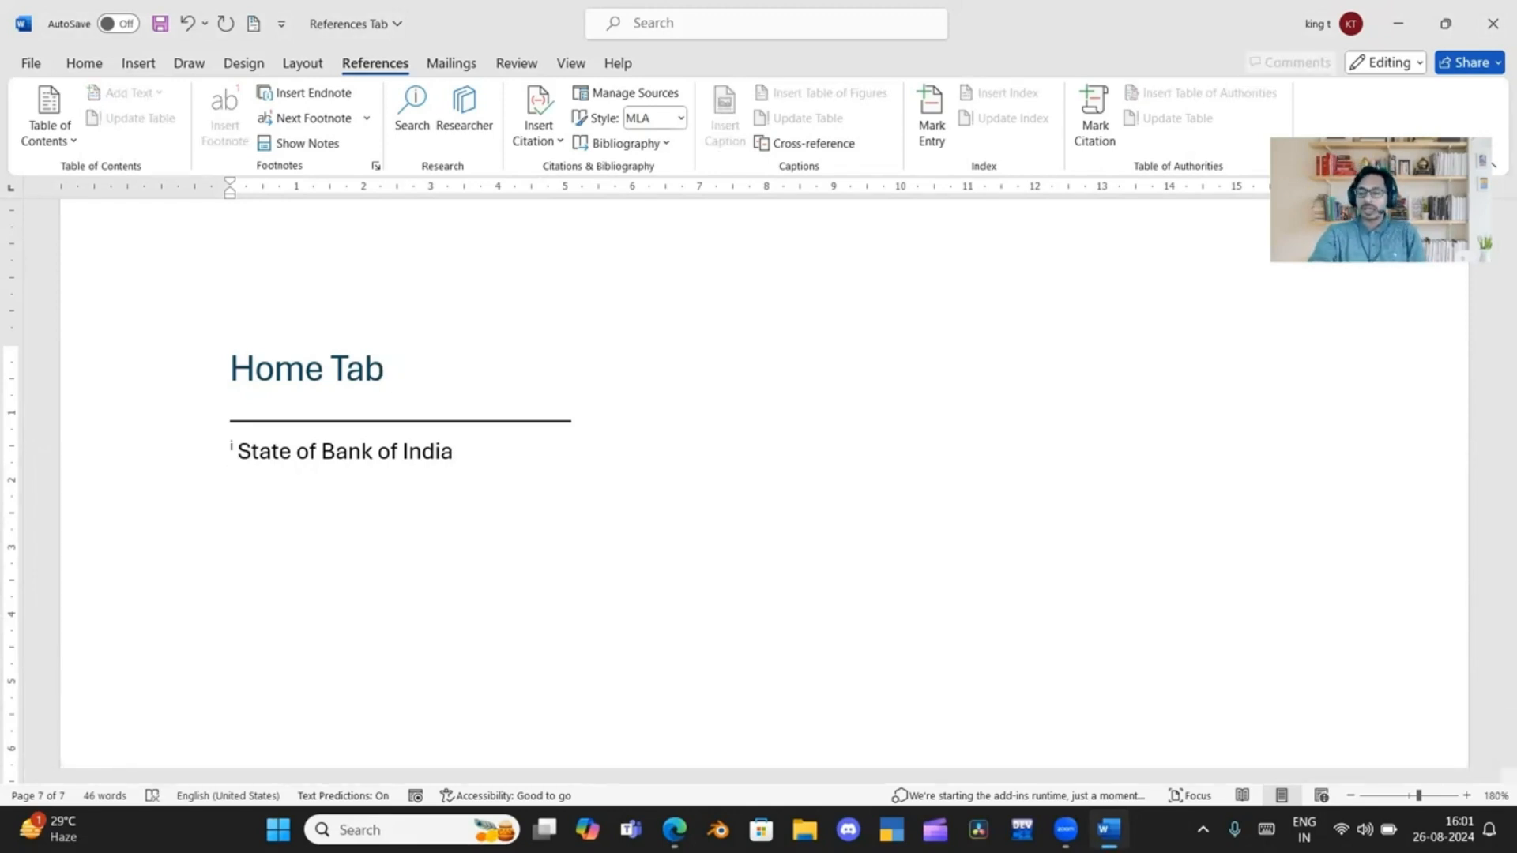
{"action": "key", "text": "Return"}
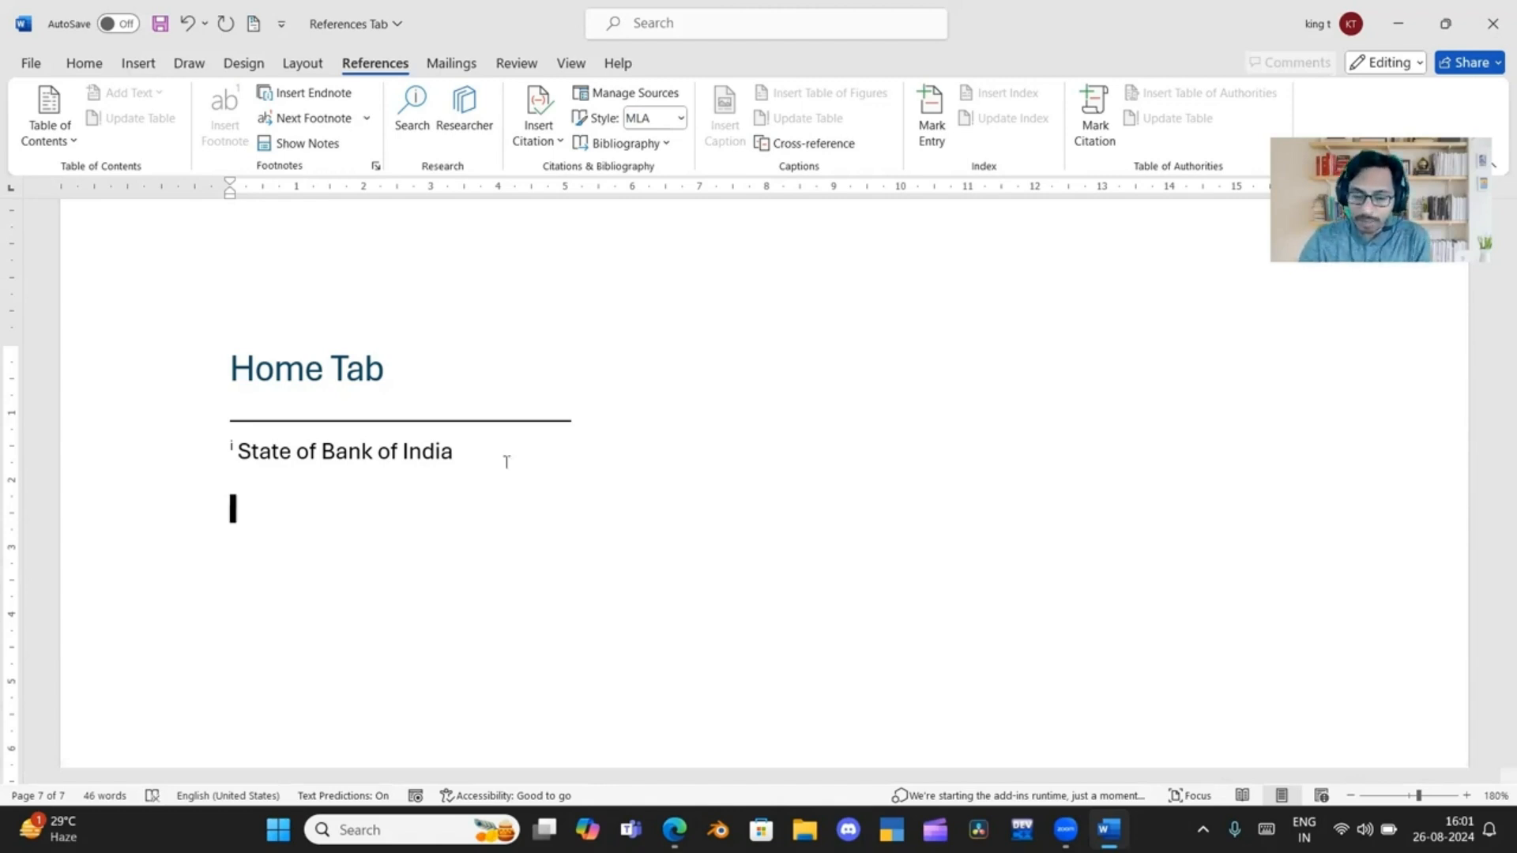
{"action": "left_click", "coordinate": [519, 362]}
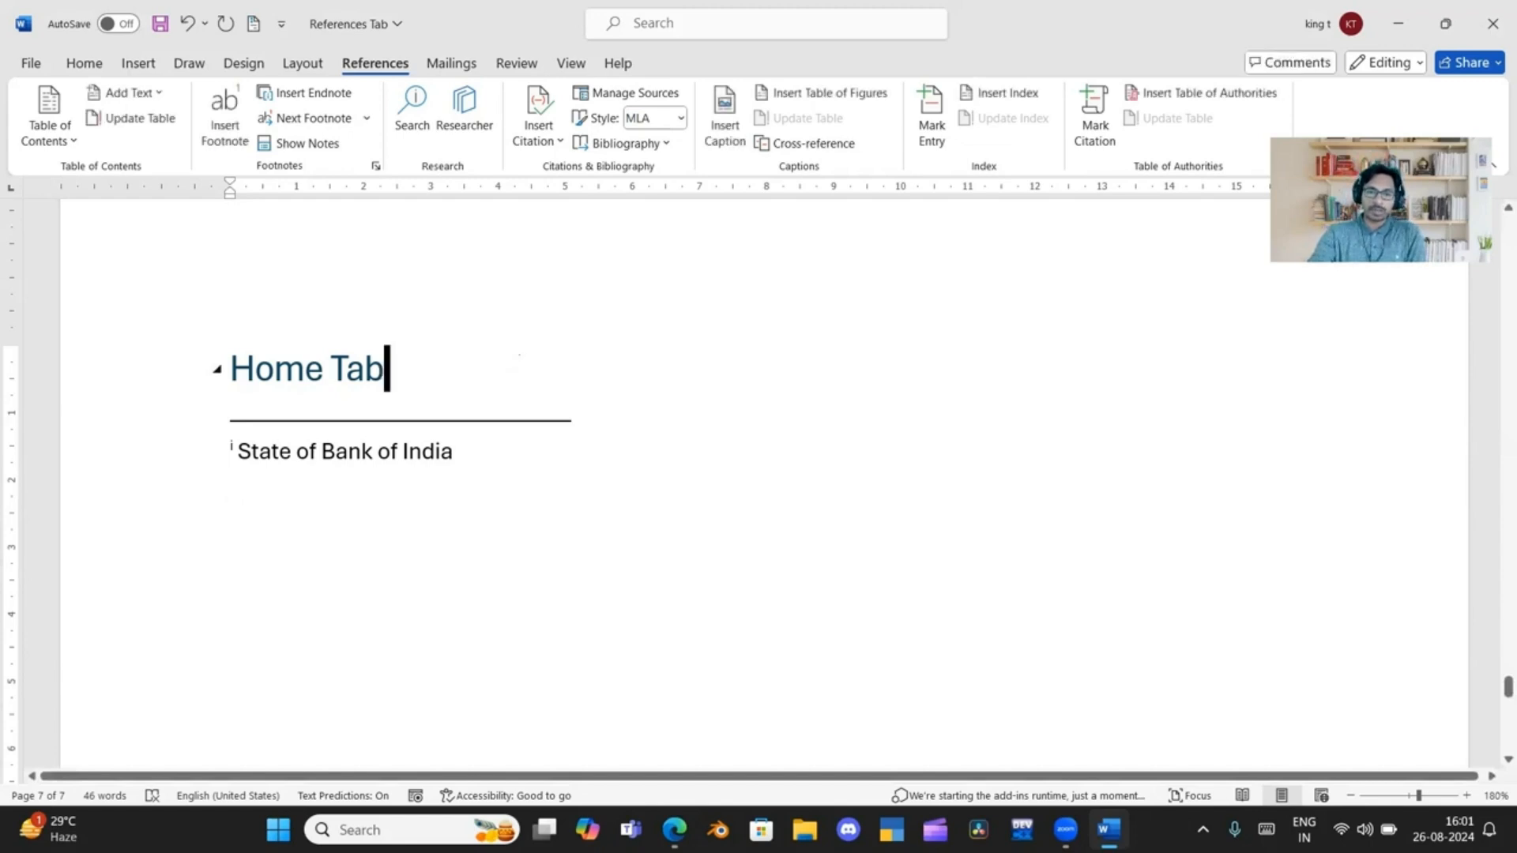
{"action": "key", "text": "ctrl+Return"}
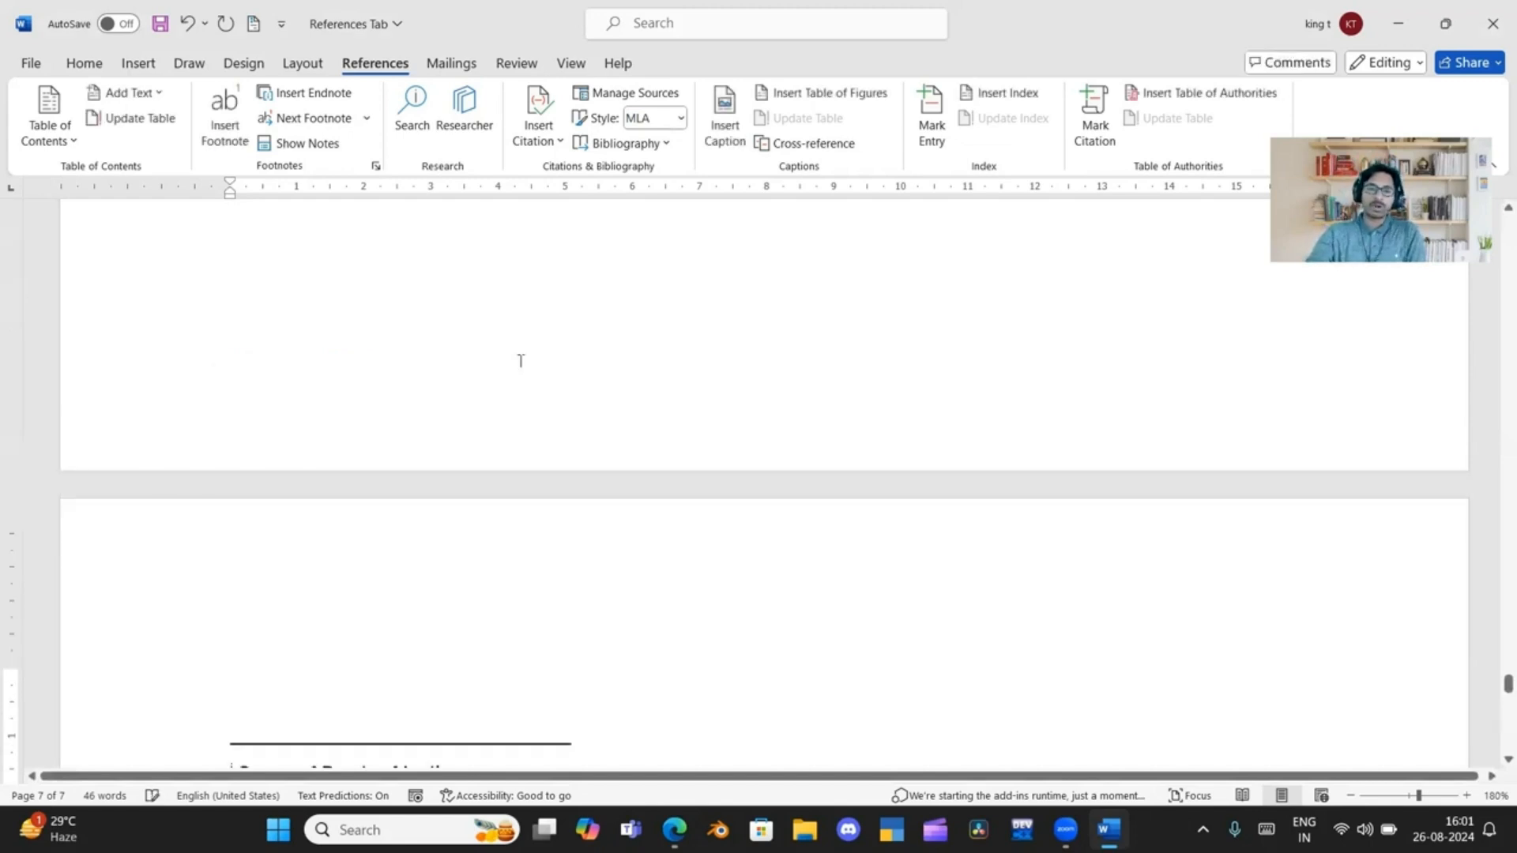
Insert the built-in "Bibliography" on a new line below the last "Home Tab" heading
{"action": "scroll", "coordinate": [563, 440], "scroll_direction": "up", "scroll_amount": 3}
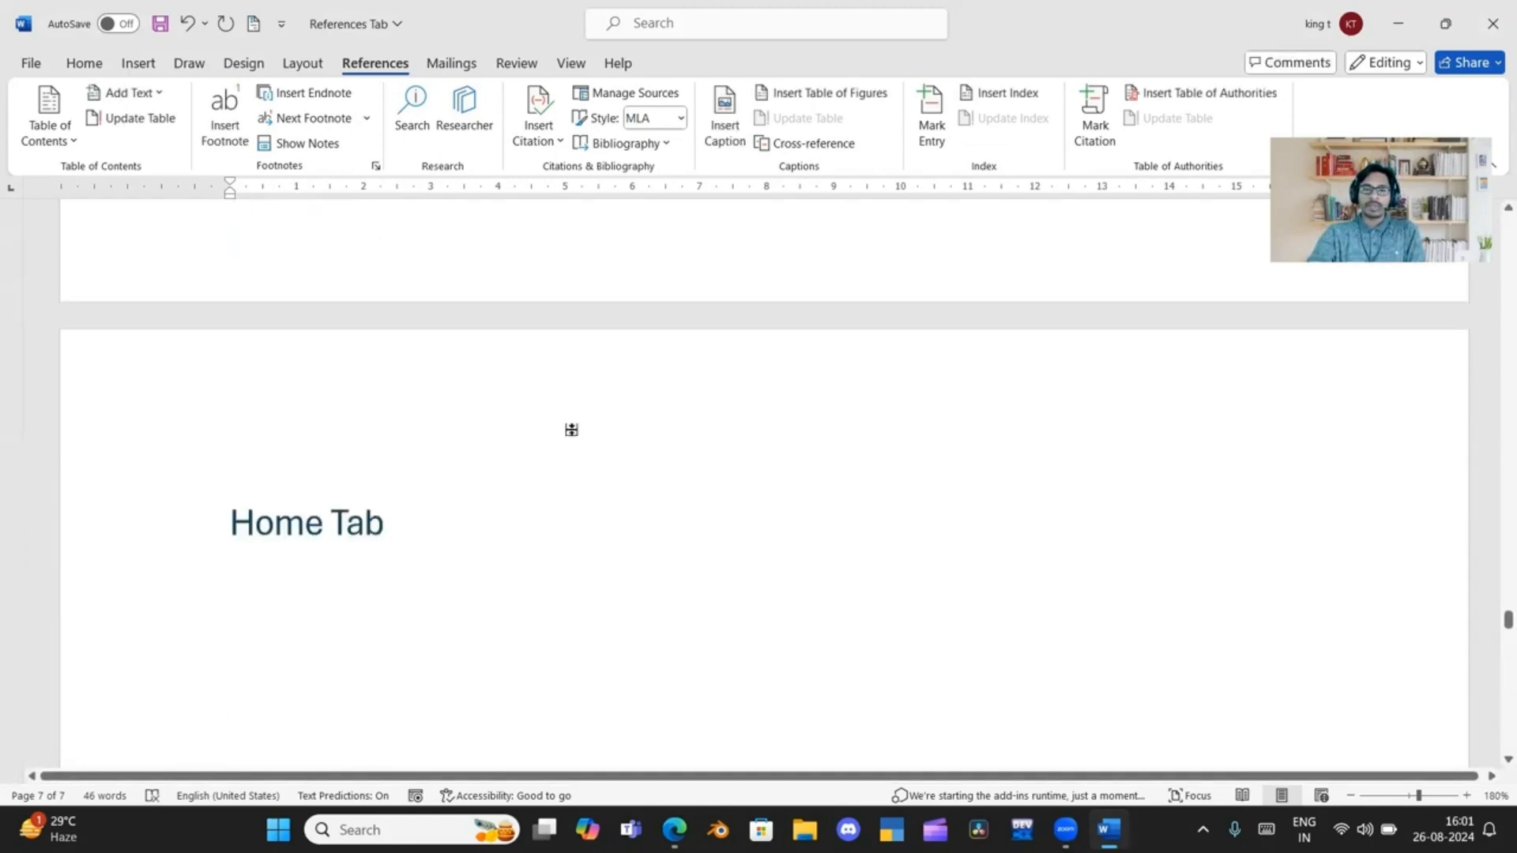
{"action": "scroll", "coordinate": [513, 411], "scroll_direction": "down", "scroll_amount": 1}
{"action": "left_click", "coordinate": [473, 383]}
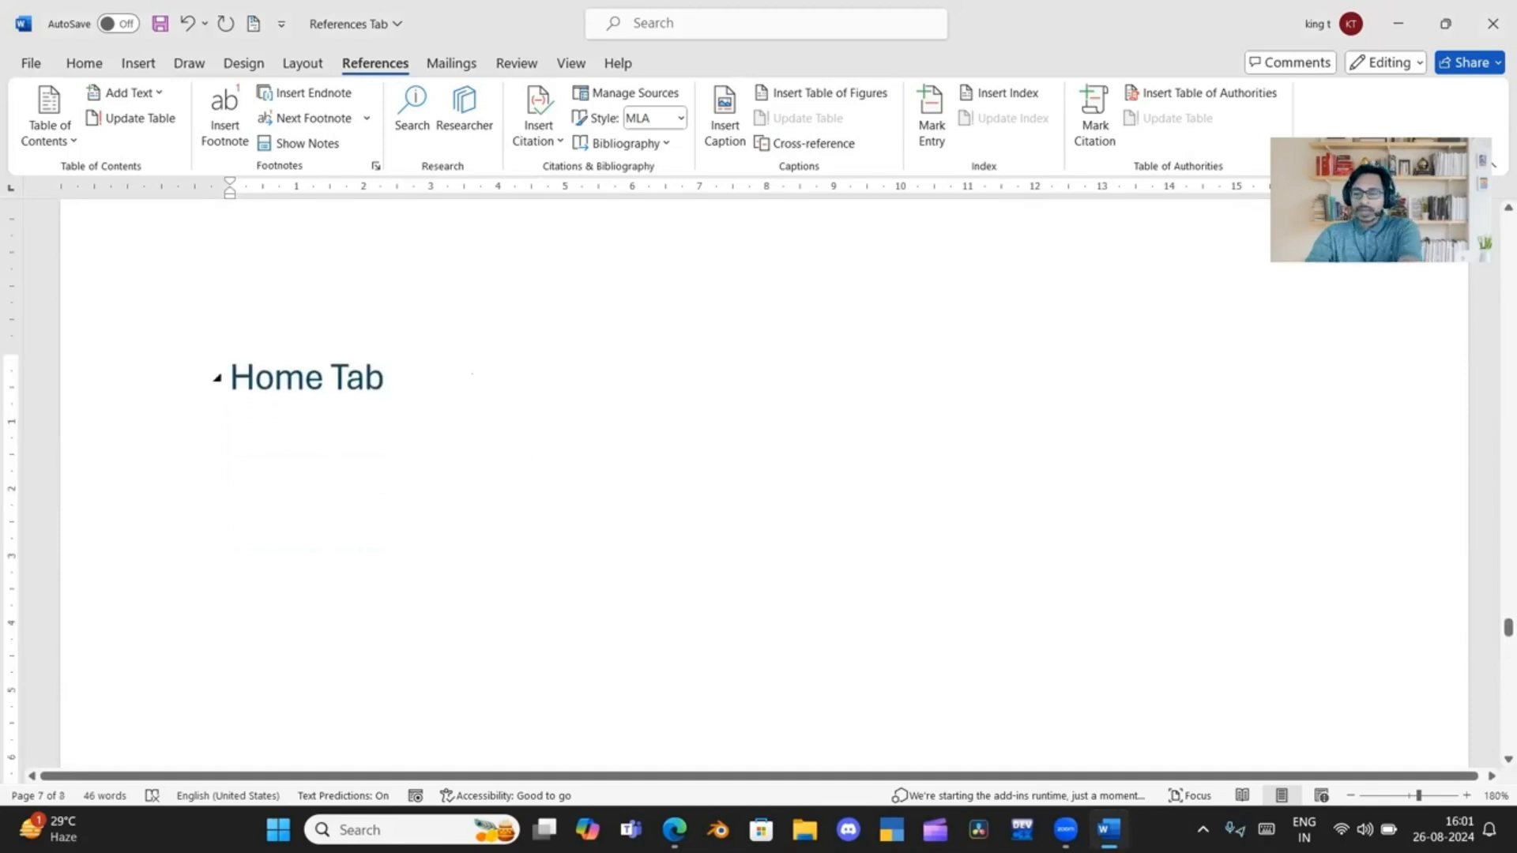
{"action": "key", "text": "Return"}
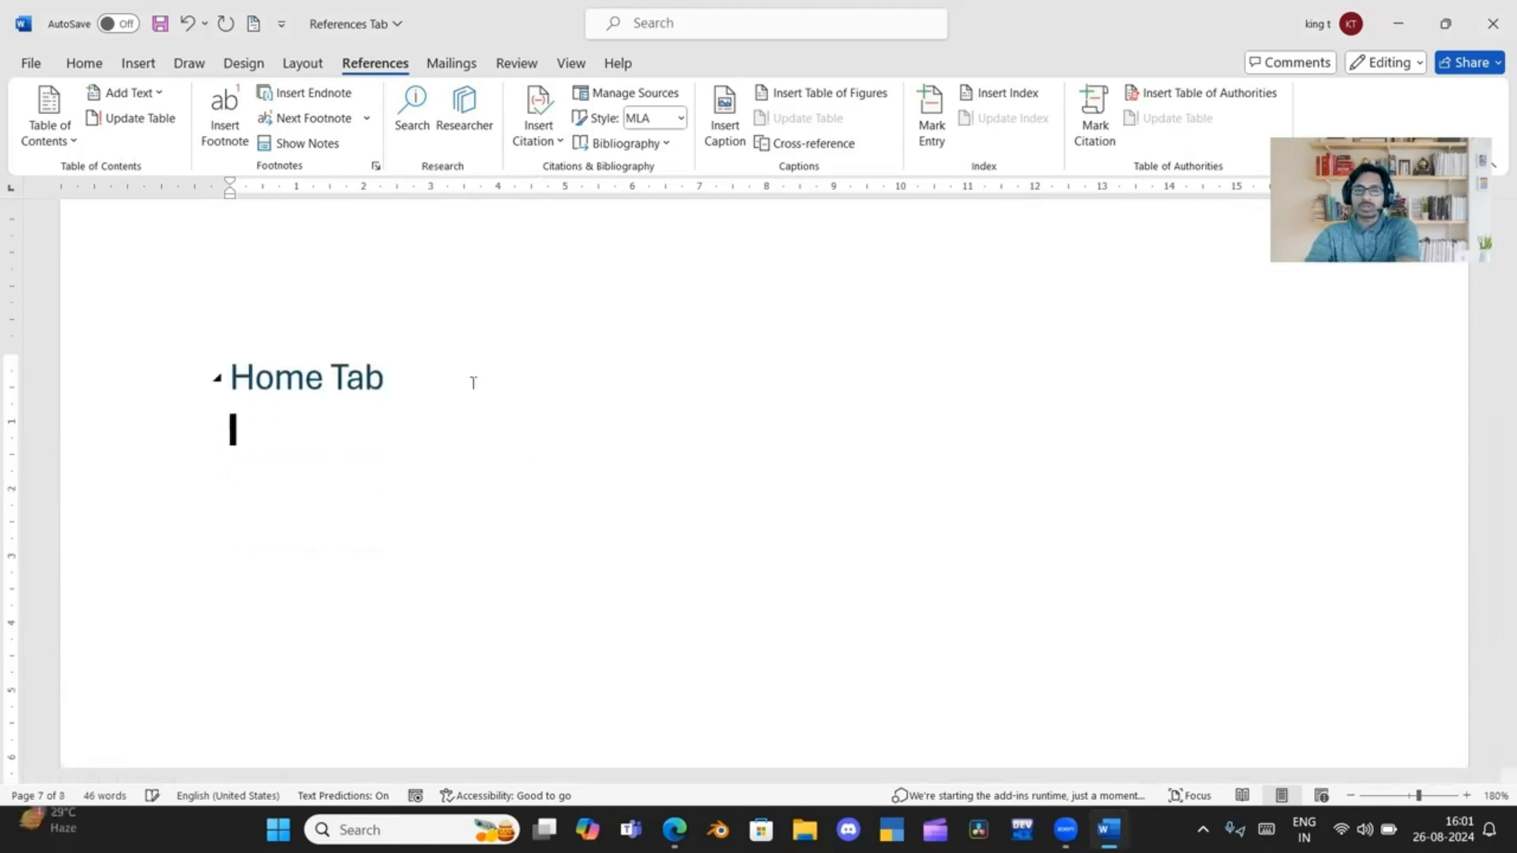
{"action": "left_click", "coordinate": [600, 146]}
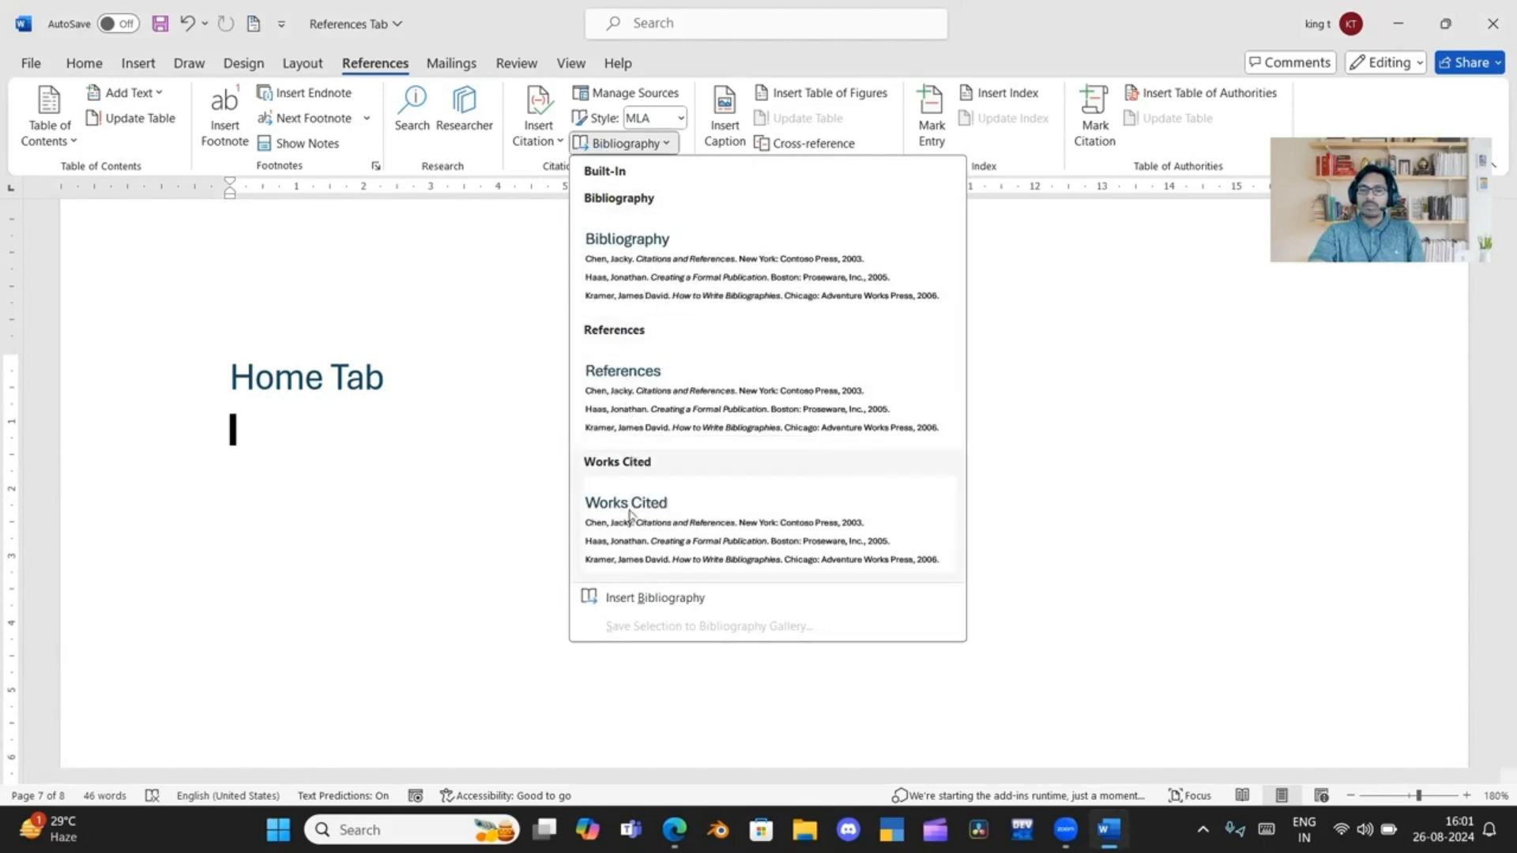
{"action": "left_click", "coordinate": [655, 261]}
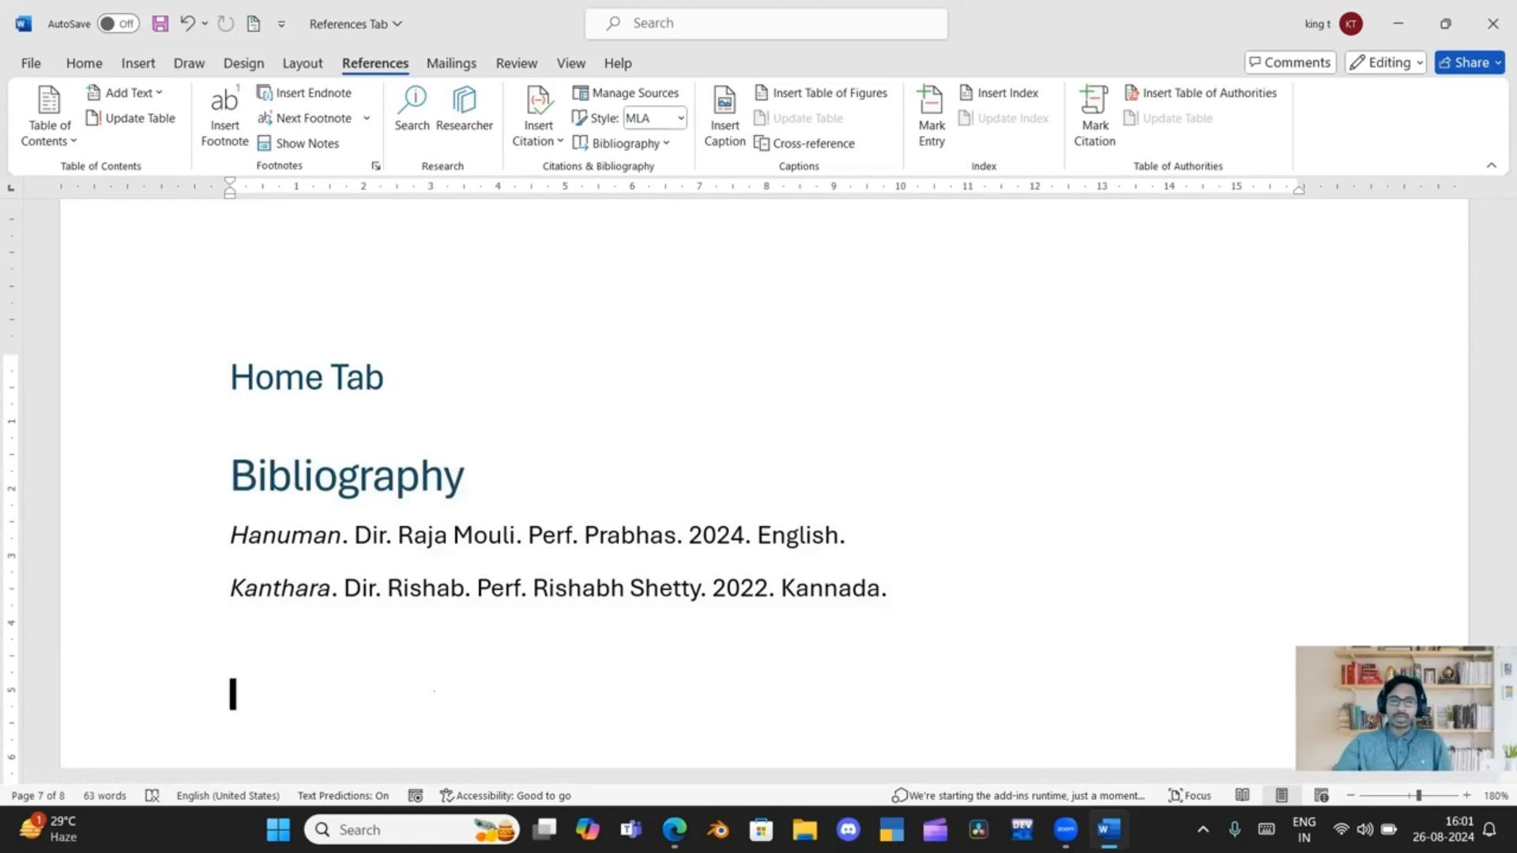
Delete every source except Kanthara from the Source Manager's master list and close the manager
{"action": "left_click", "coordinate": [623, 93]}
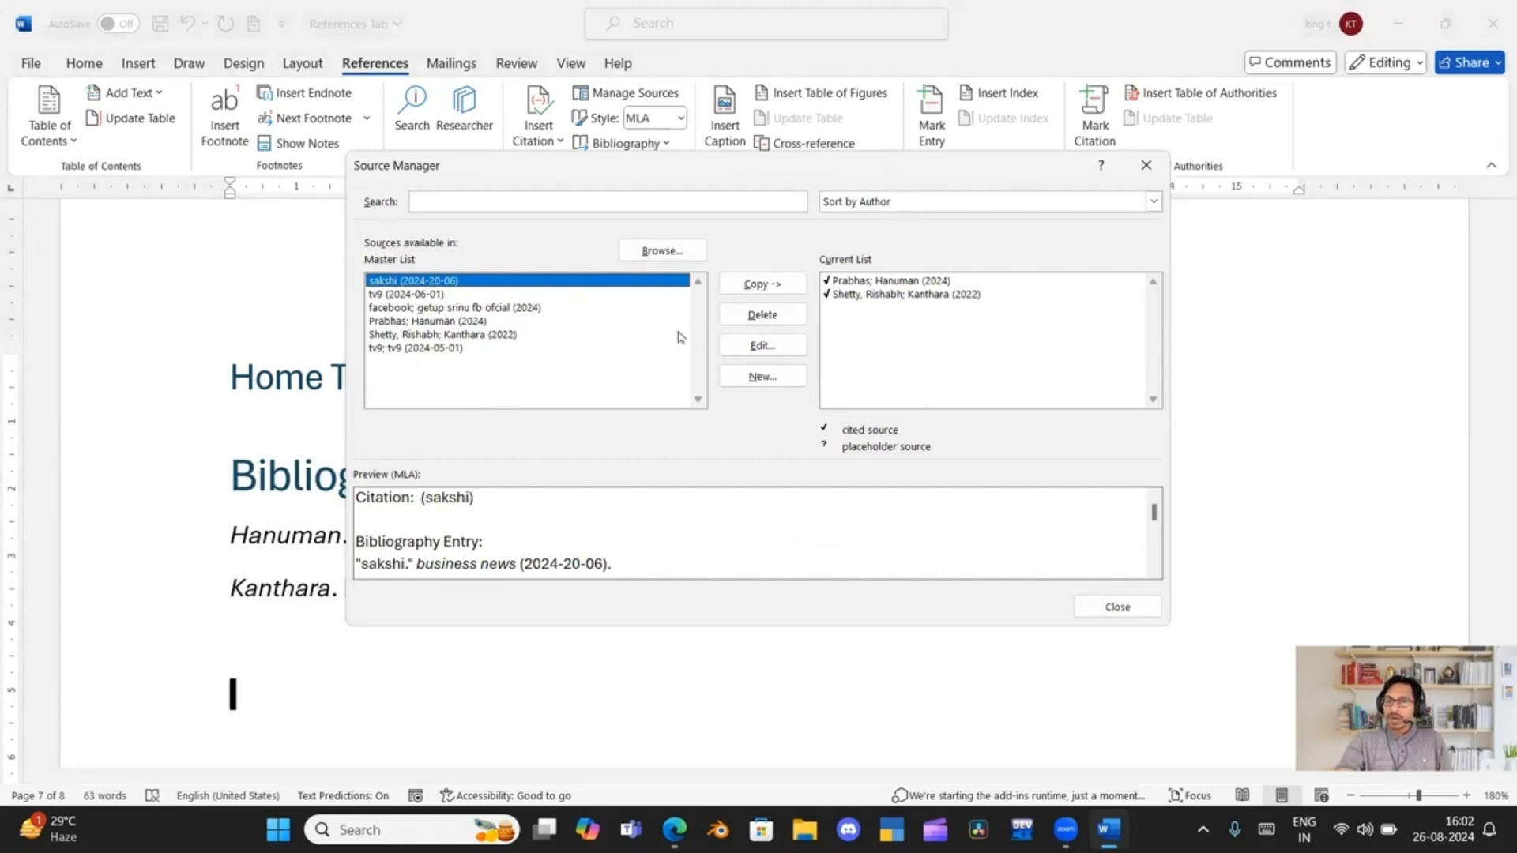
{"action": "left_click", "coordinate": [755, 316]}
{"action": "left_click", "coordinate": [755, 316]}
{"action": "left_click", "coordinate": [755, 316]}
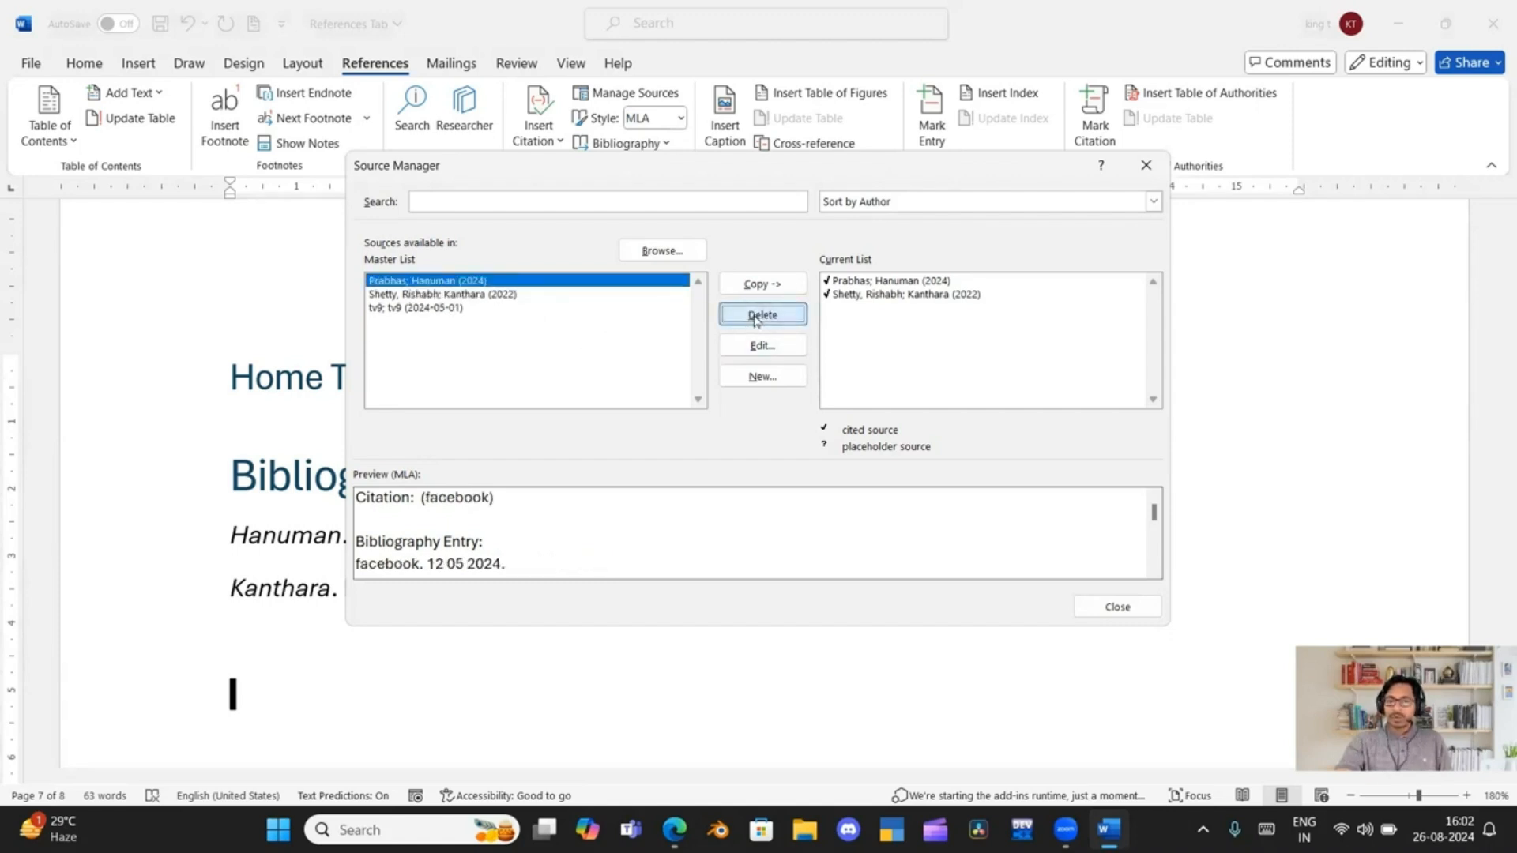
{"action": "left_click", "coordinate": [755, 316]}
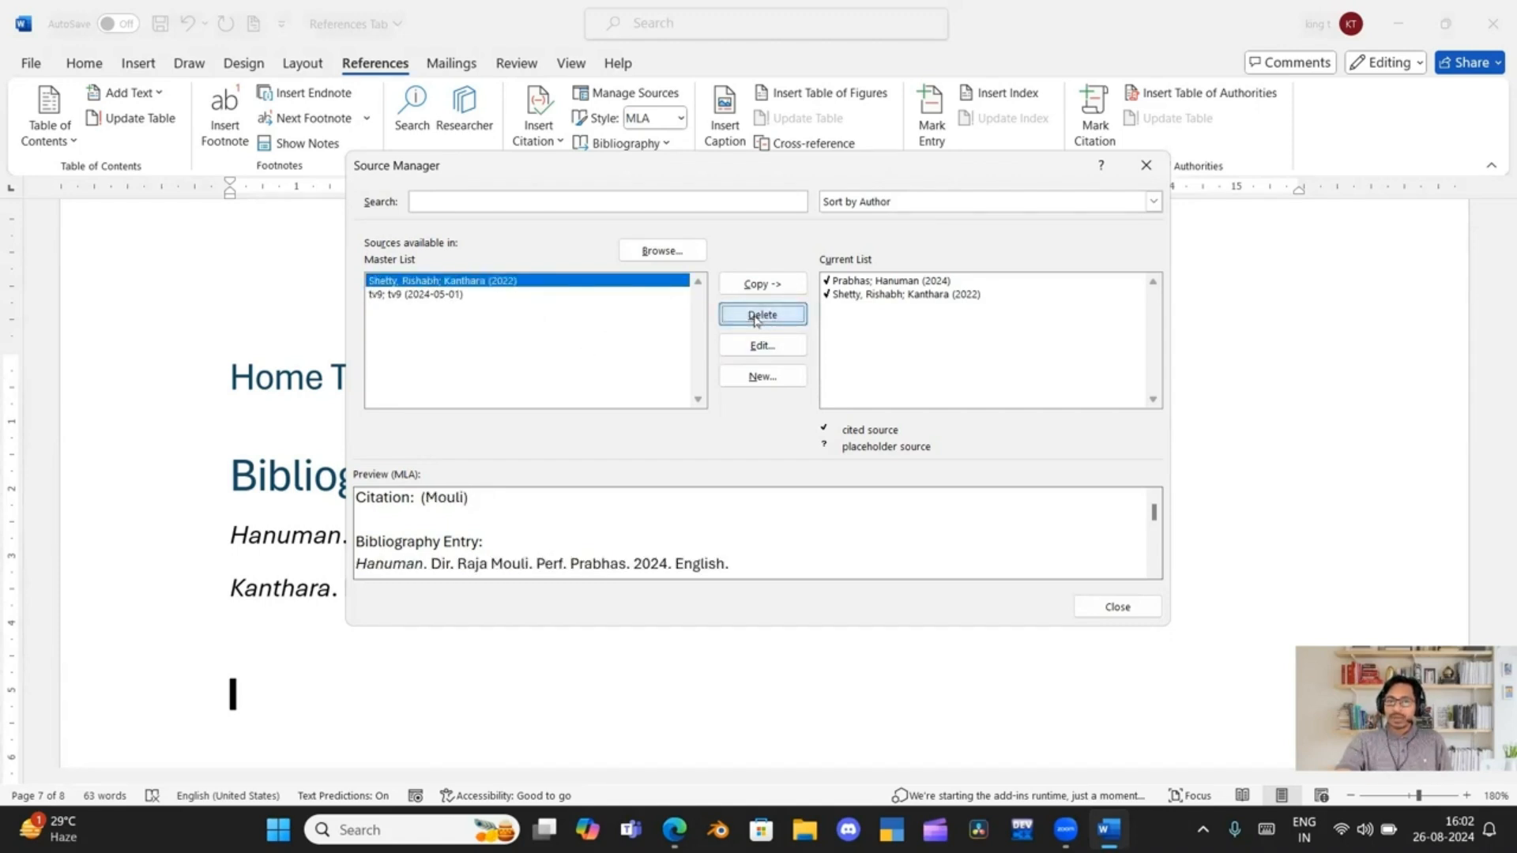
{"action": "left_click", "coordinate": [471, 299]}
{"action": "left_click", "coordinate": [755, 314]}
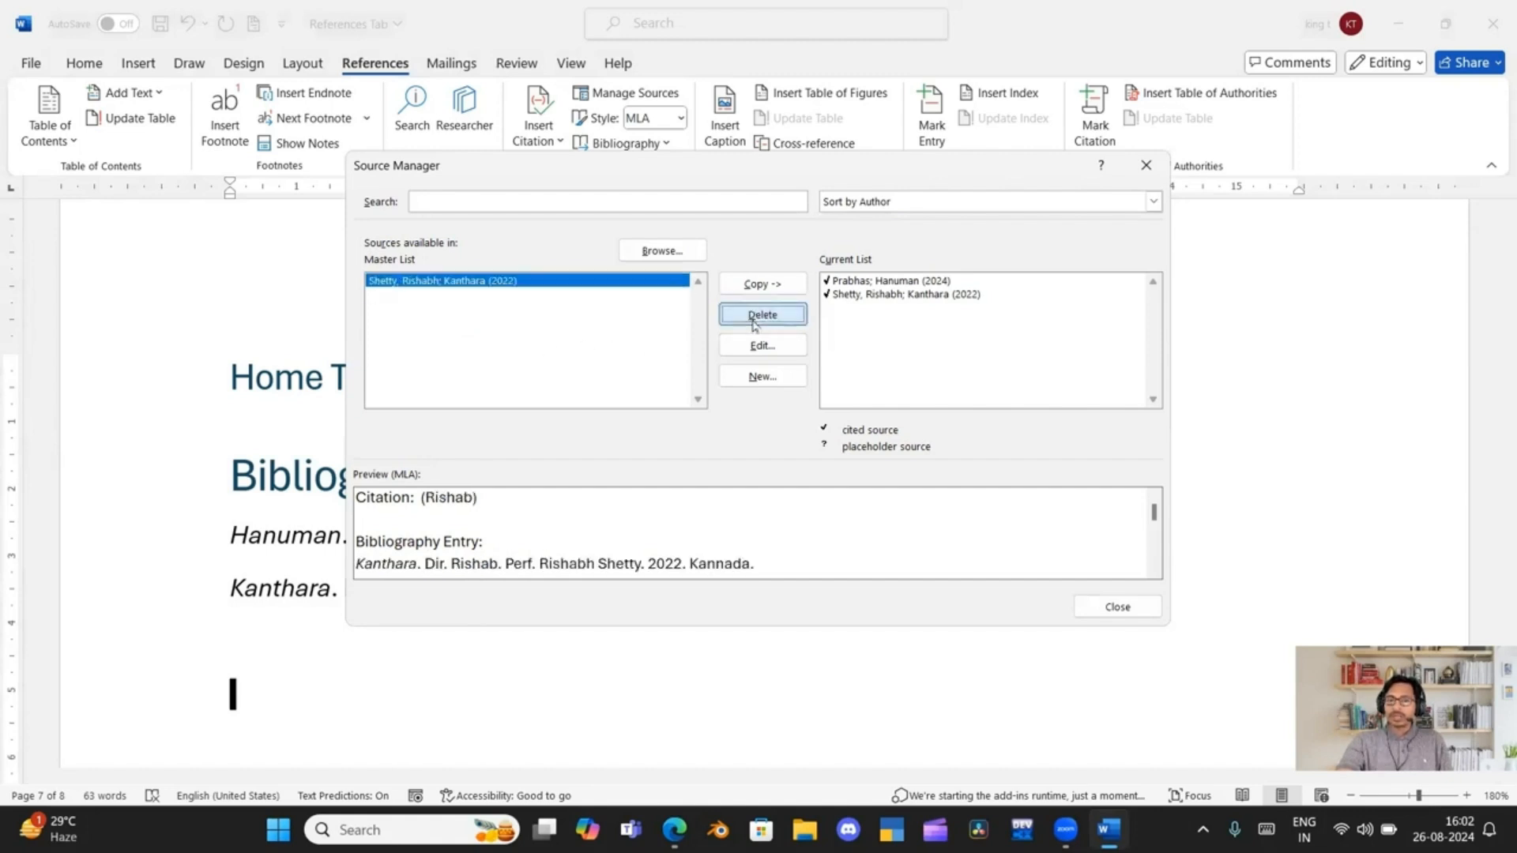
{"action": "left_click", "coordinate": [1101, 606]}
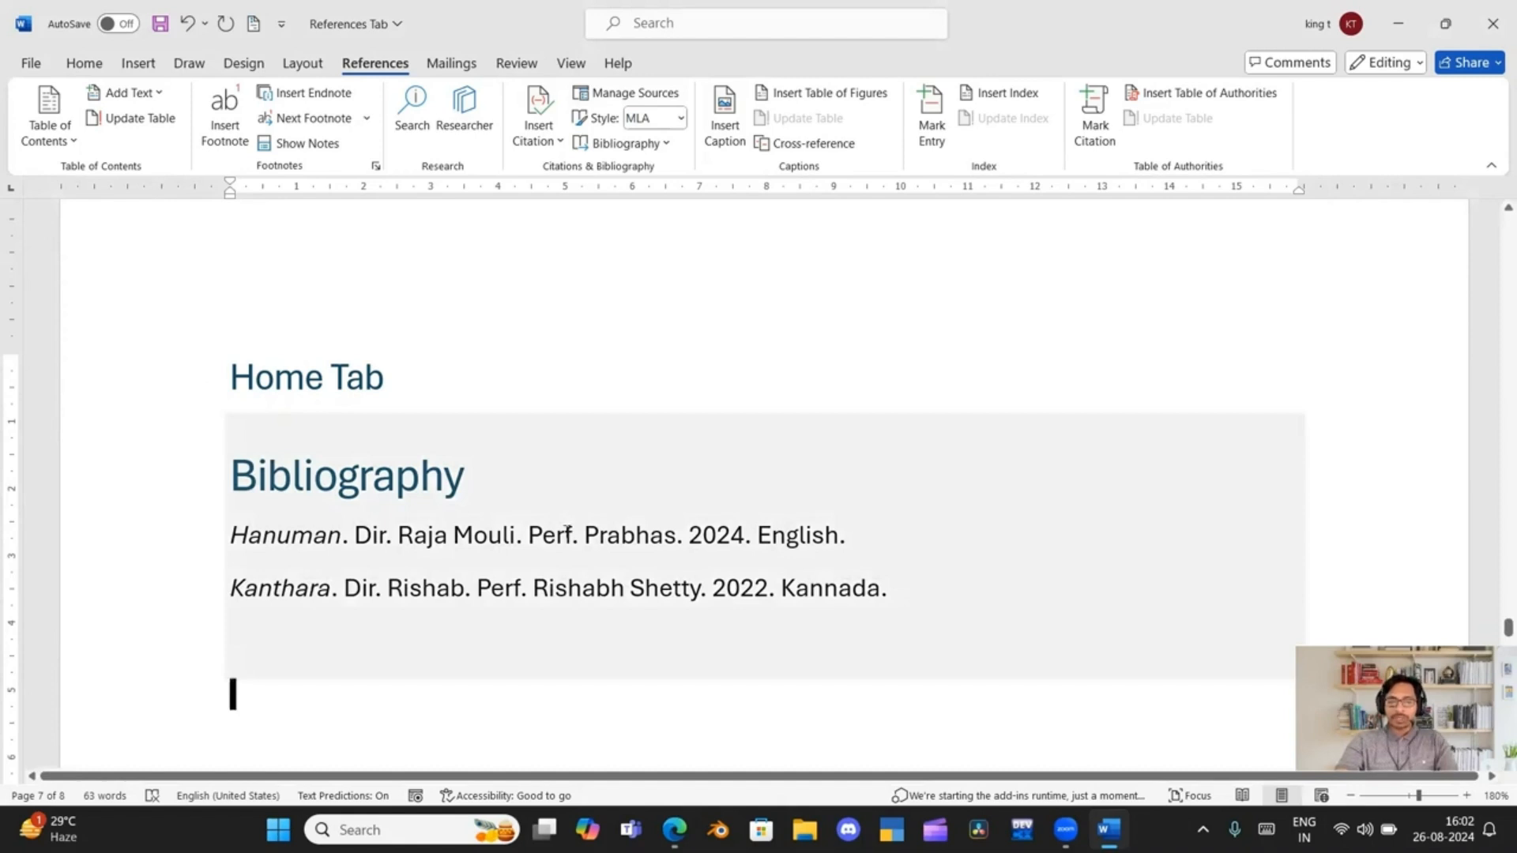
Clear the entire contents of the document
{"action": "key", "text": "ctrl+a"}
{"action": "key", "text": "BackSpace"}
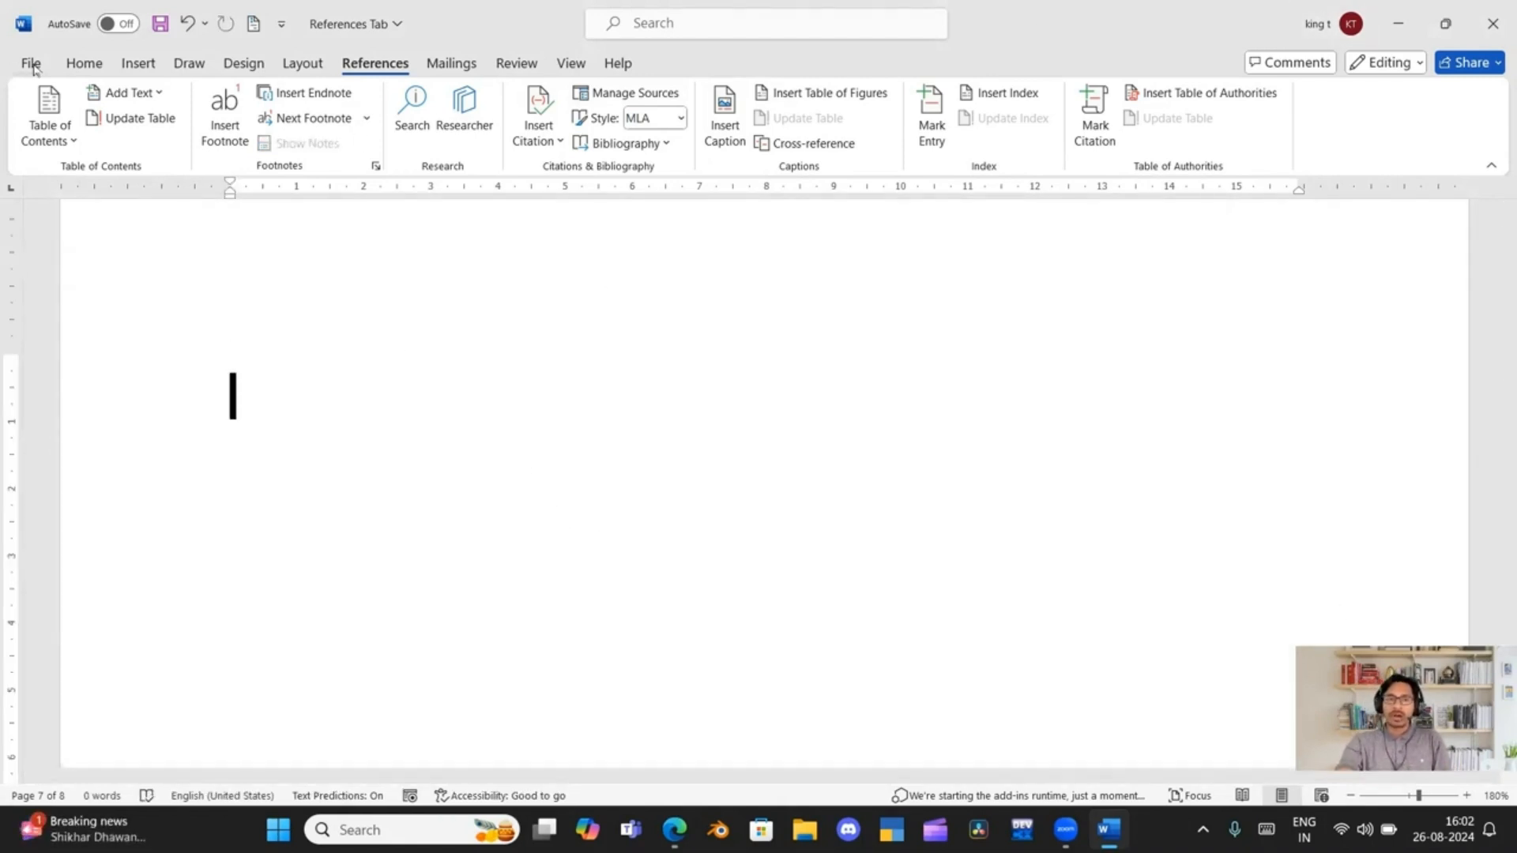
{"action": "left_click", "coordinate": [131, 64]}
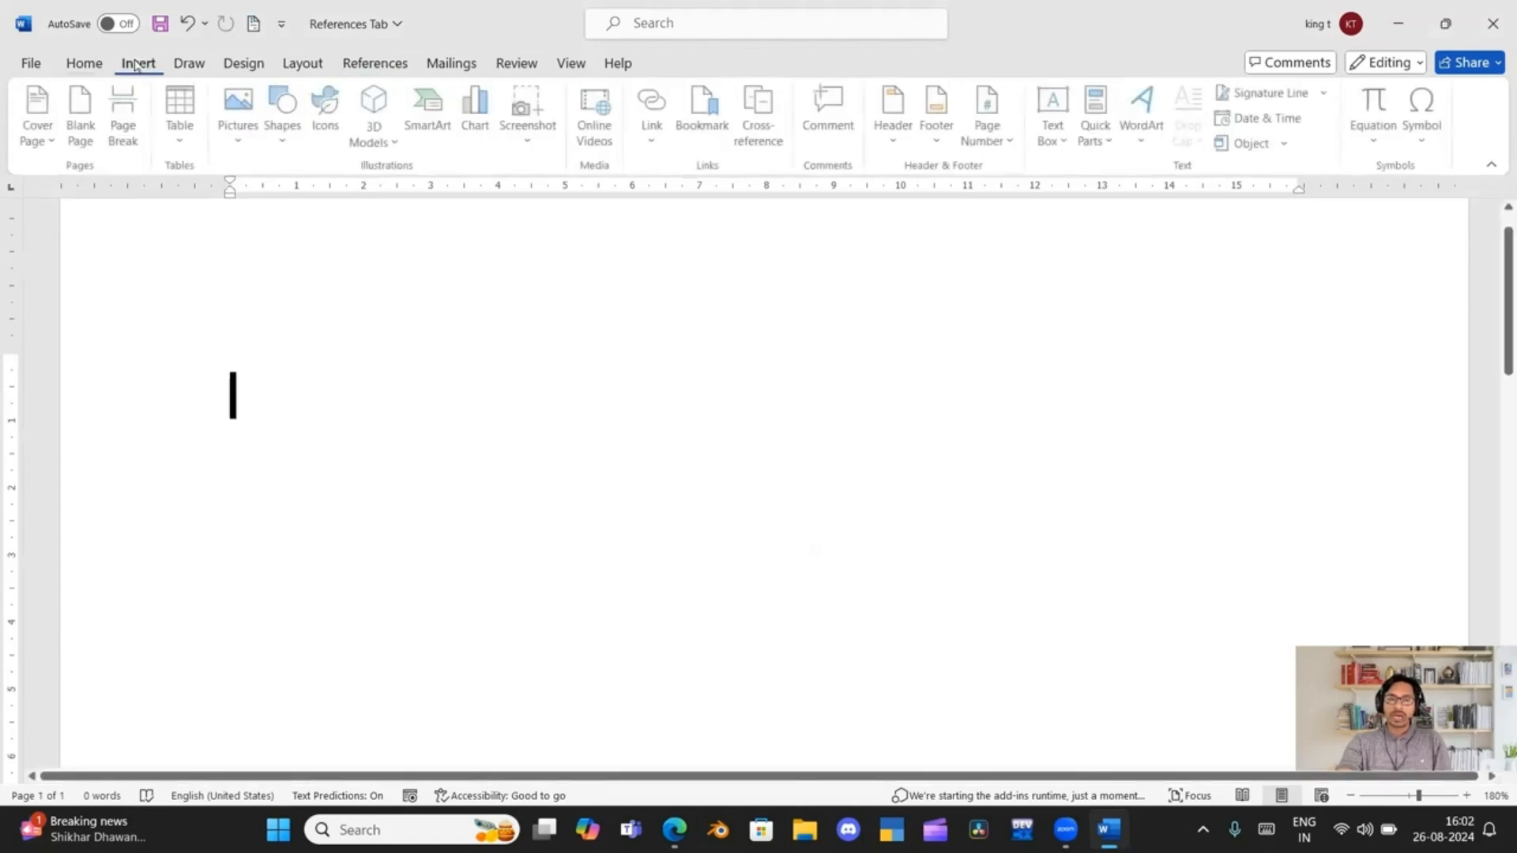
{"action": "left_click", "coordinate": [234, 108]}
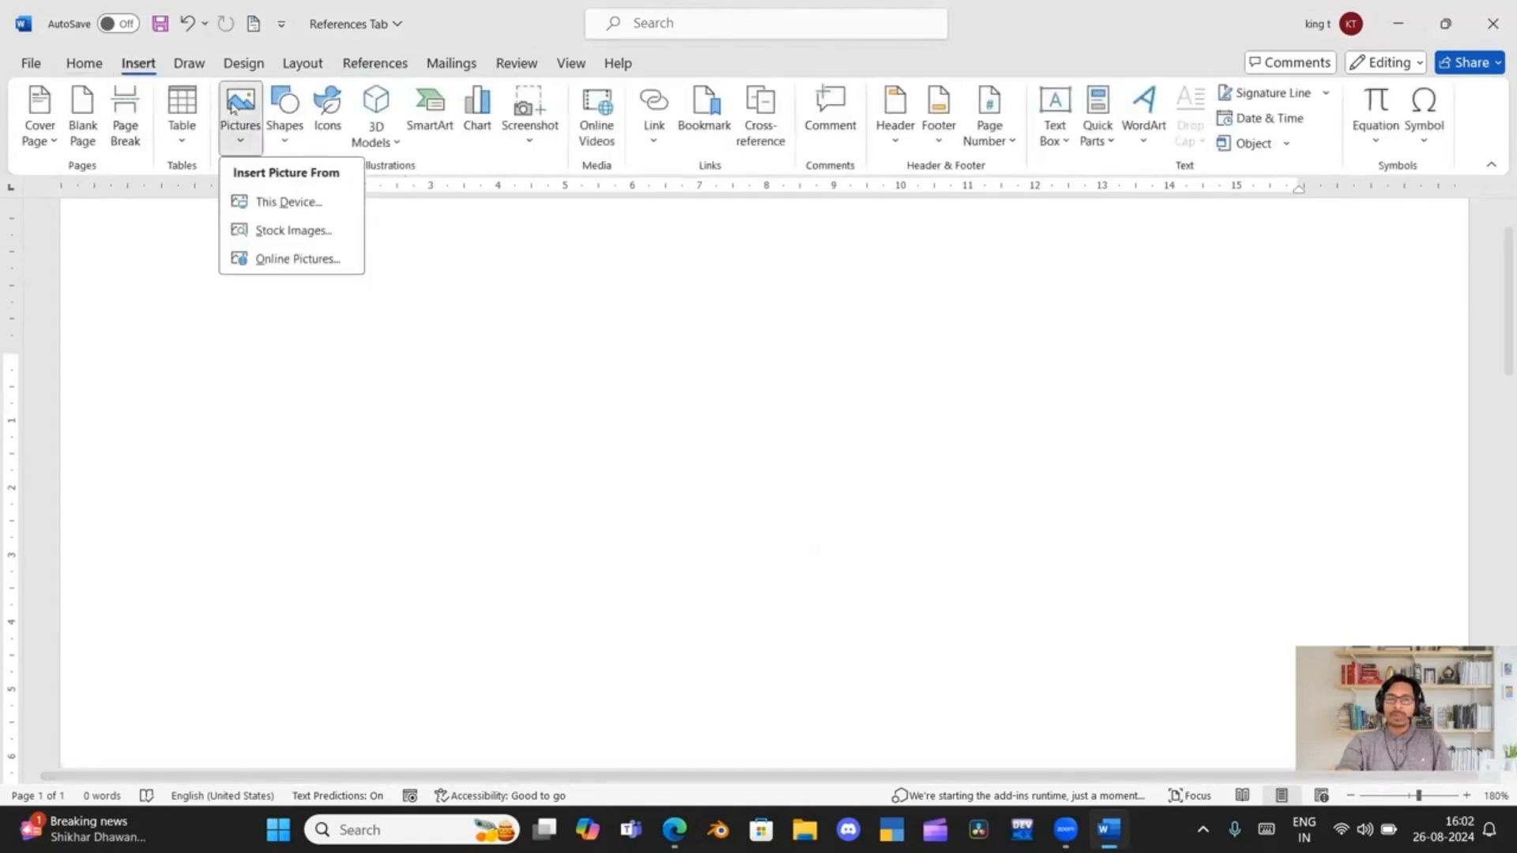
{"action": "left_click", "coordinate": [275, 203]}
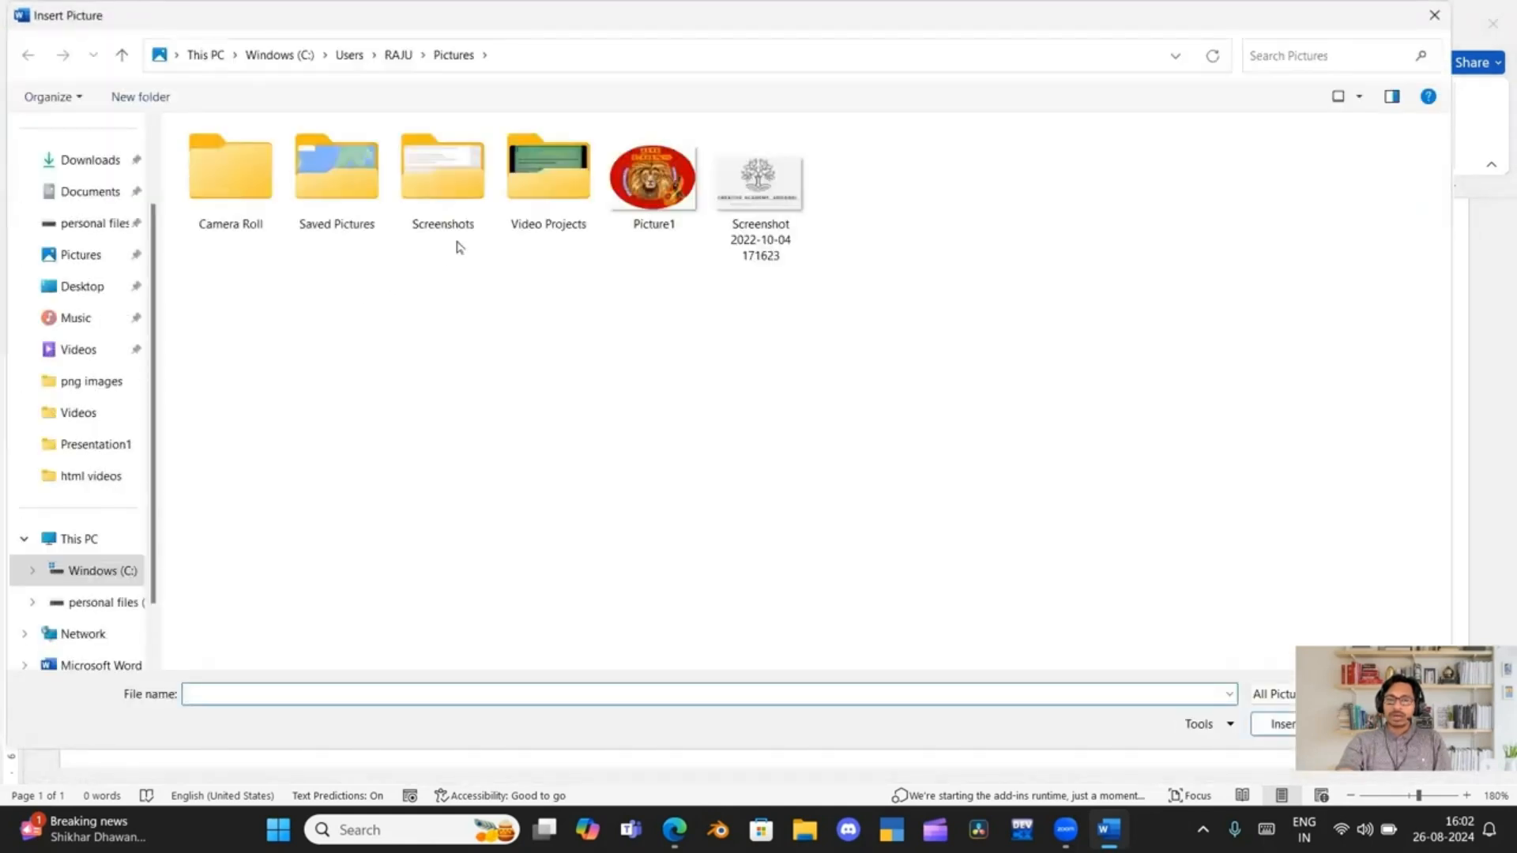
{"action": "double_click", "coordinate": [785, 193]}
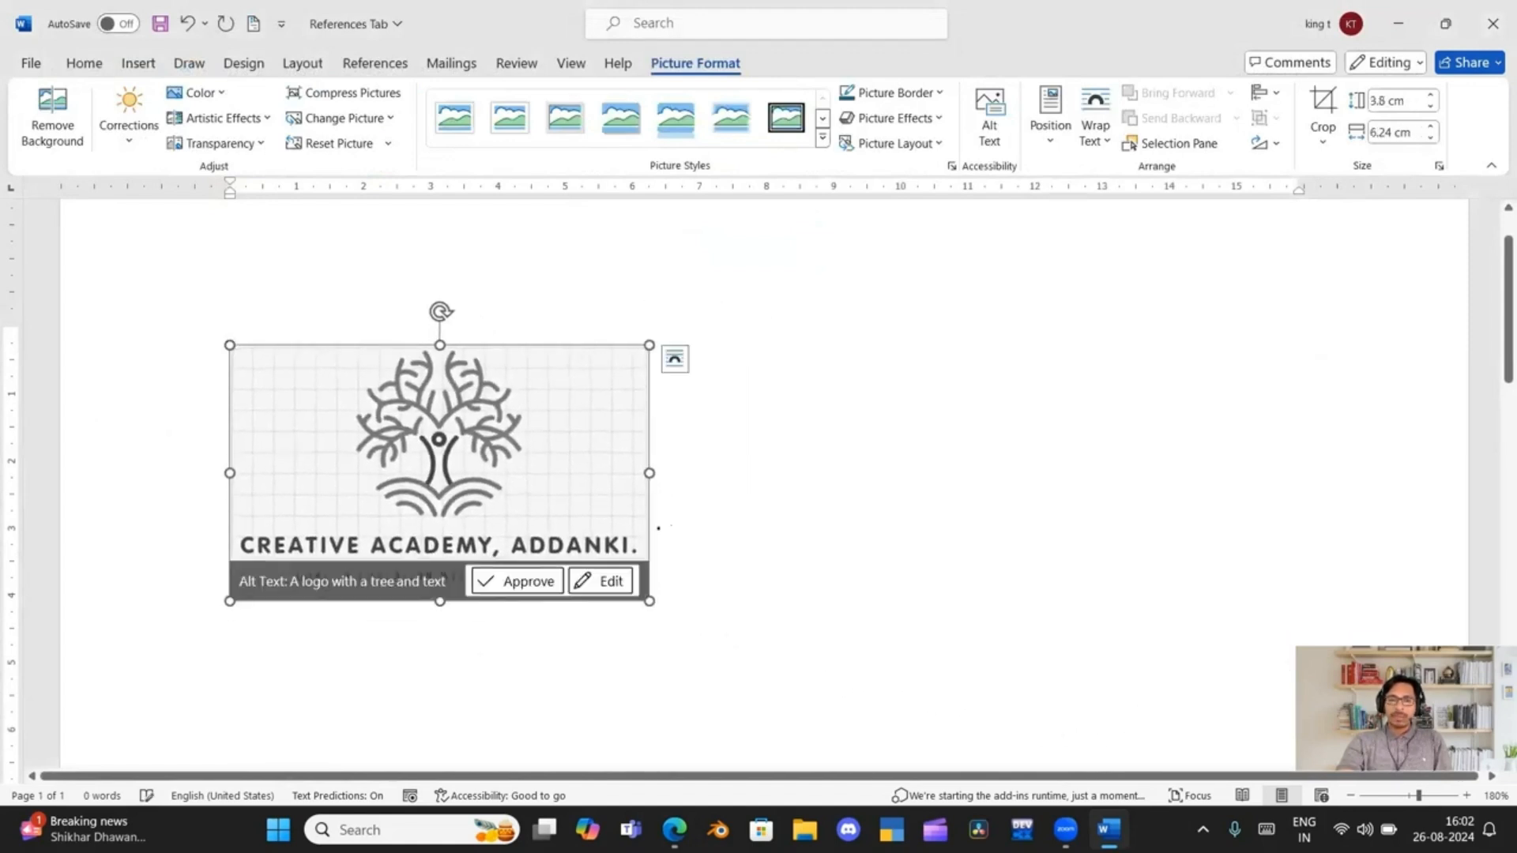
{"action": "left_click", "coordinate": [514, 589]}
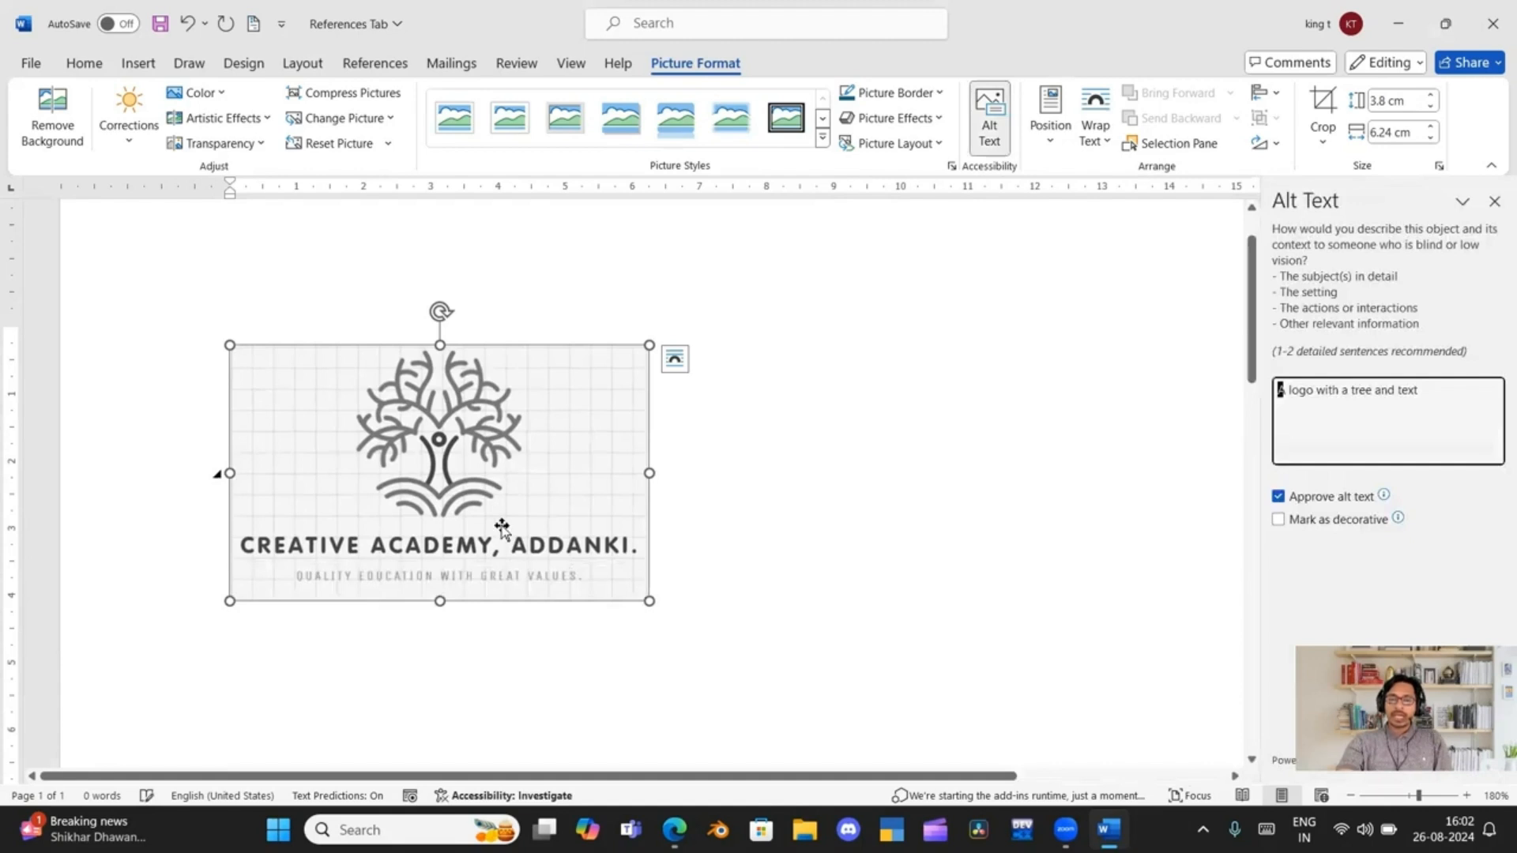
{"action": "left_click", "coordinate": [1494, 202]}
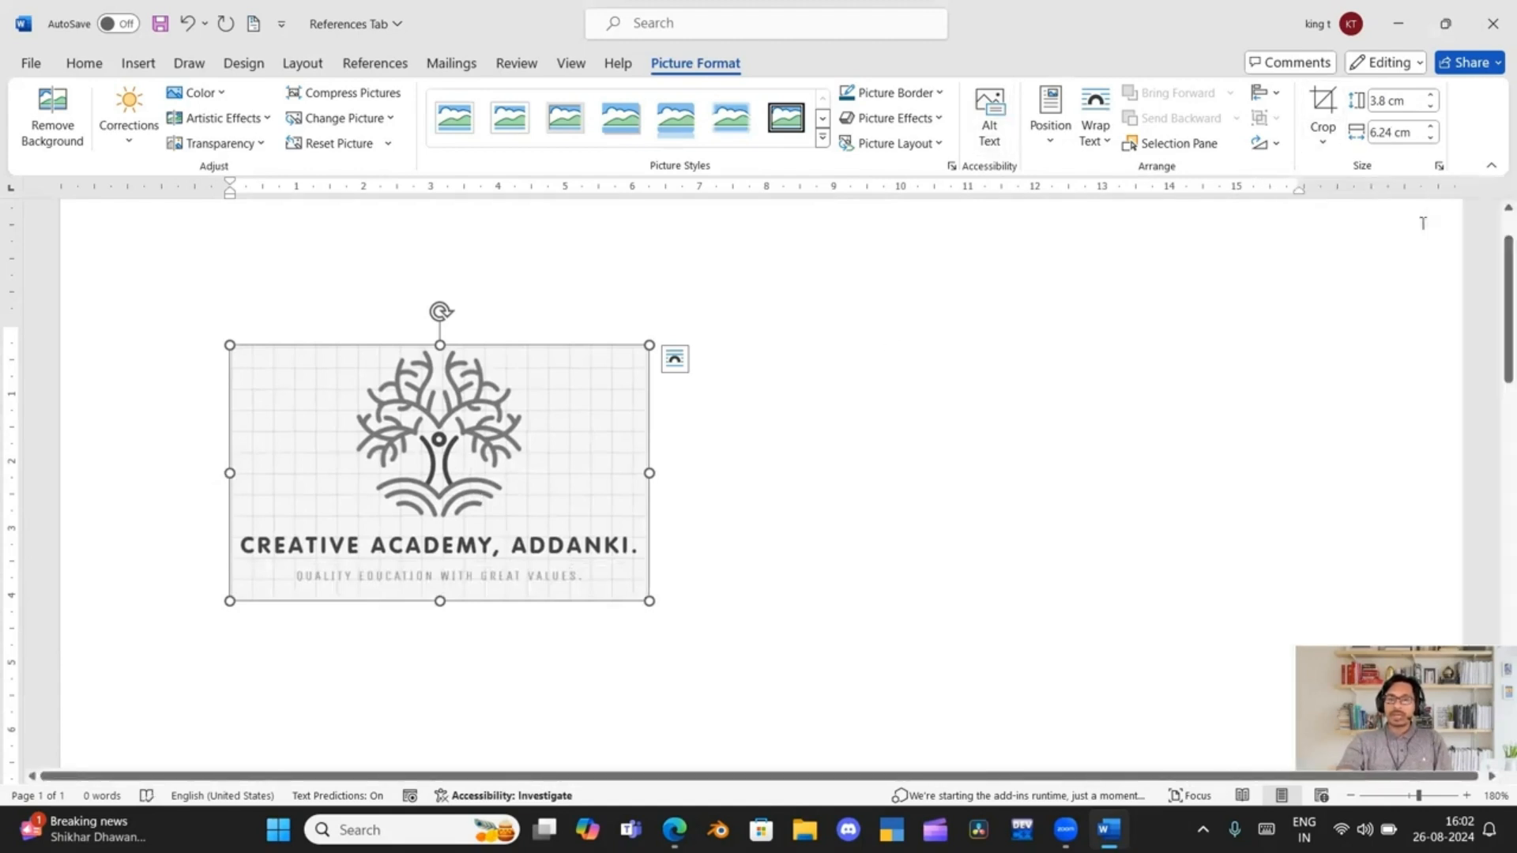
Insert the caption "Figure 1" below the selected logo picture using the Figure label
{"action": "right_click", "coordinate": [540, 417]}
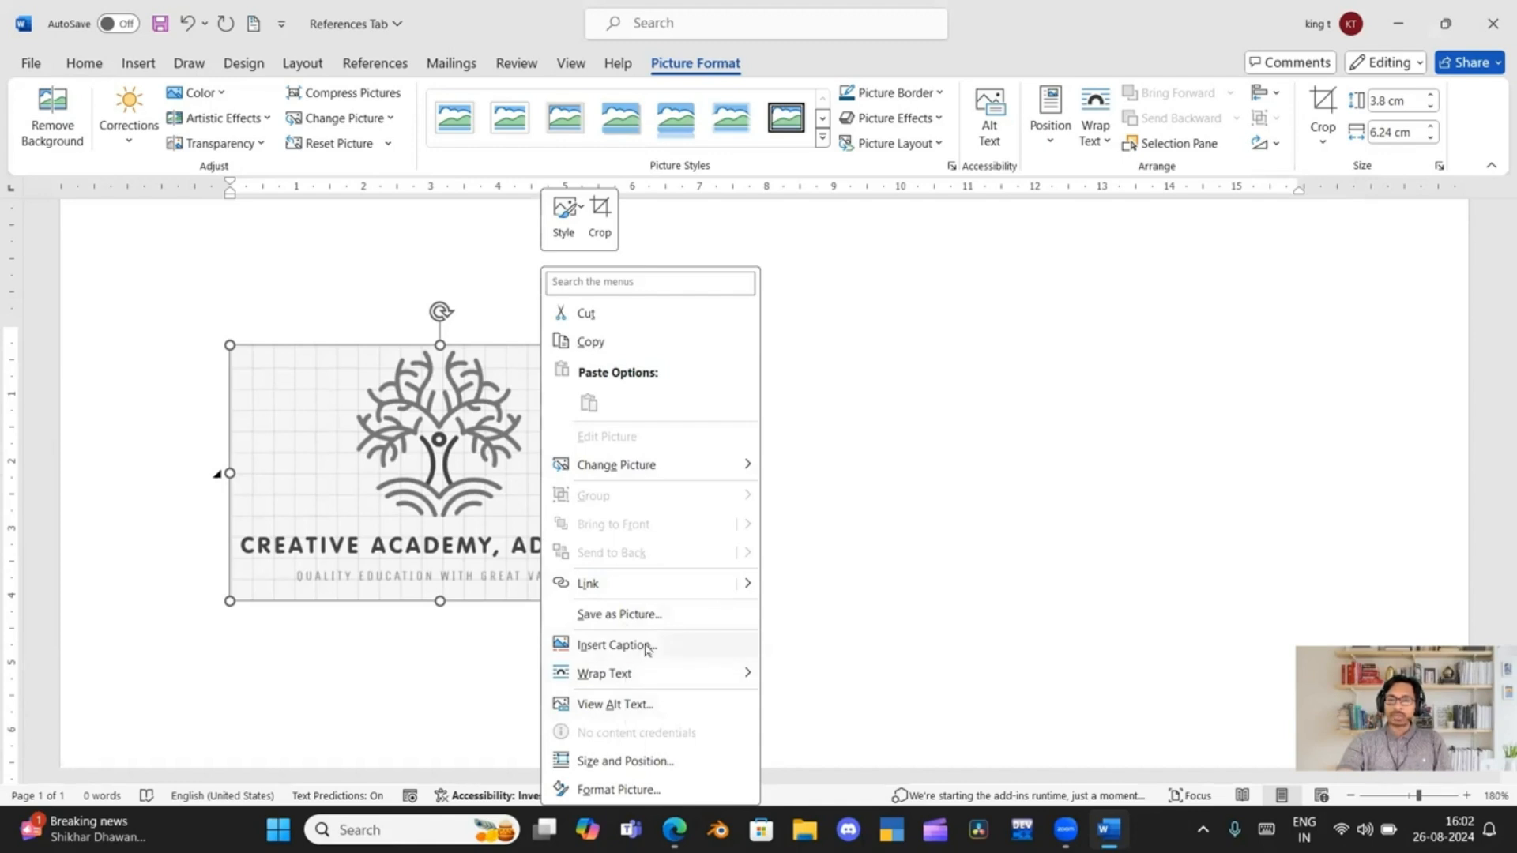
{"action": "left_click", "coordinate": [616, 646]}
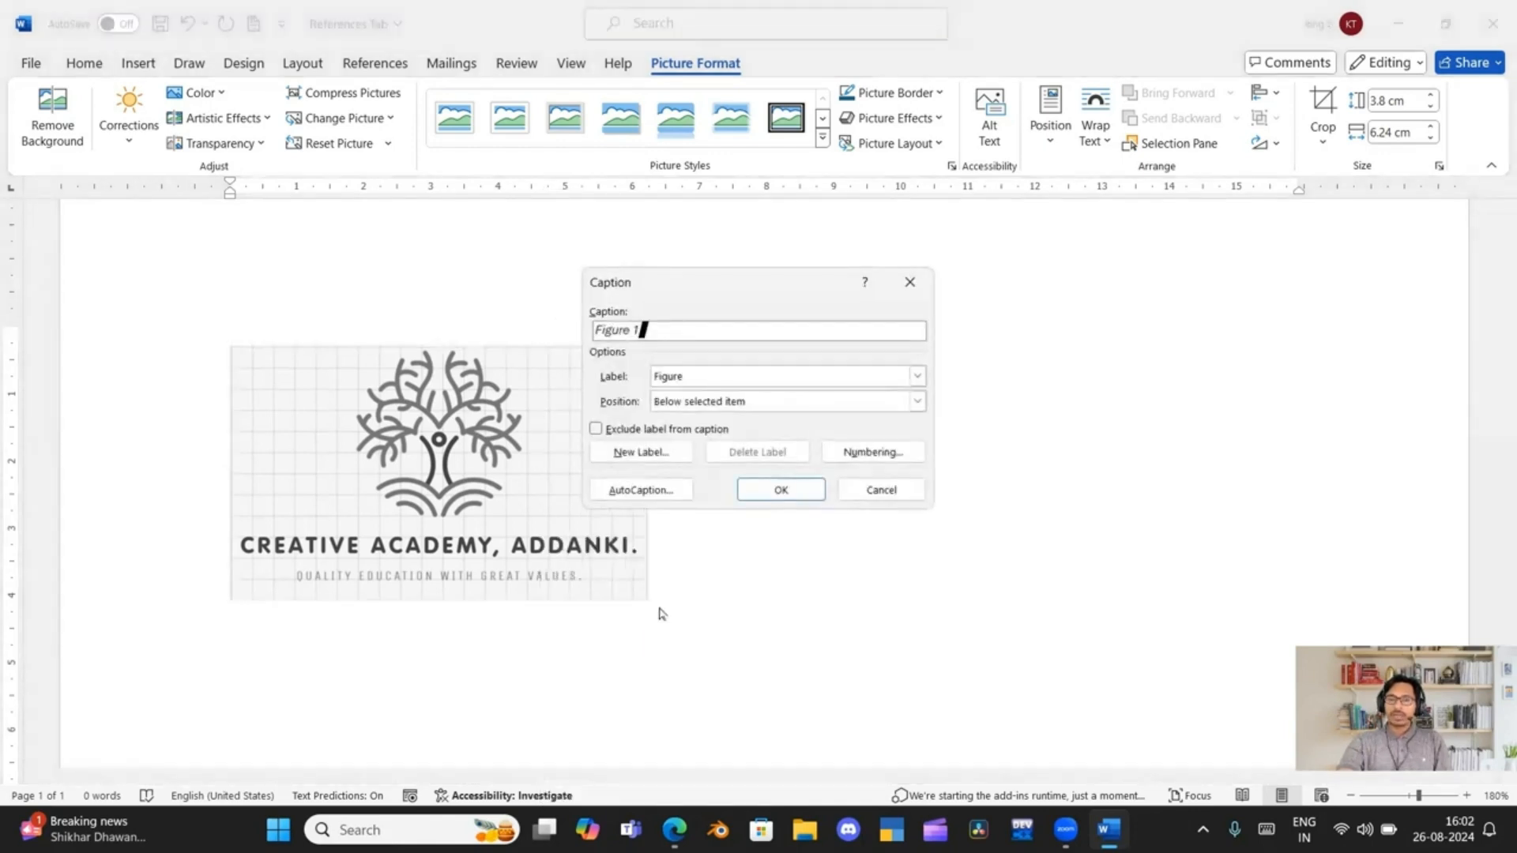
{"action": "left_click", "coordinate": [764, 490]}
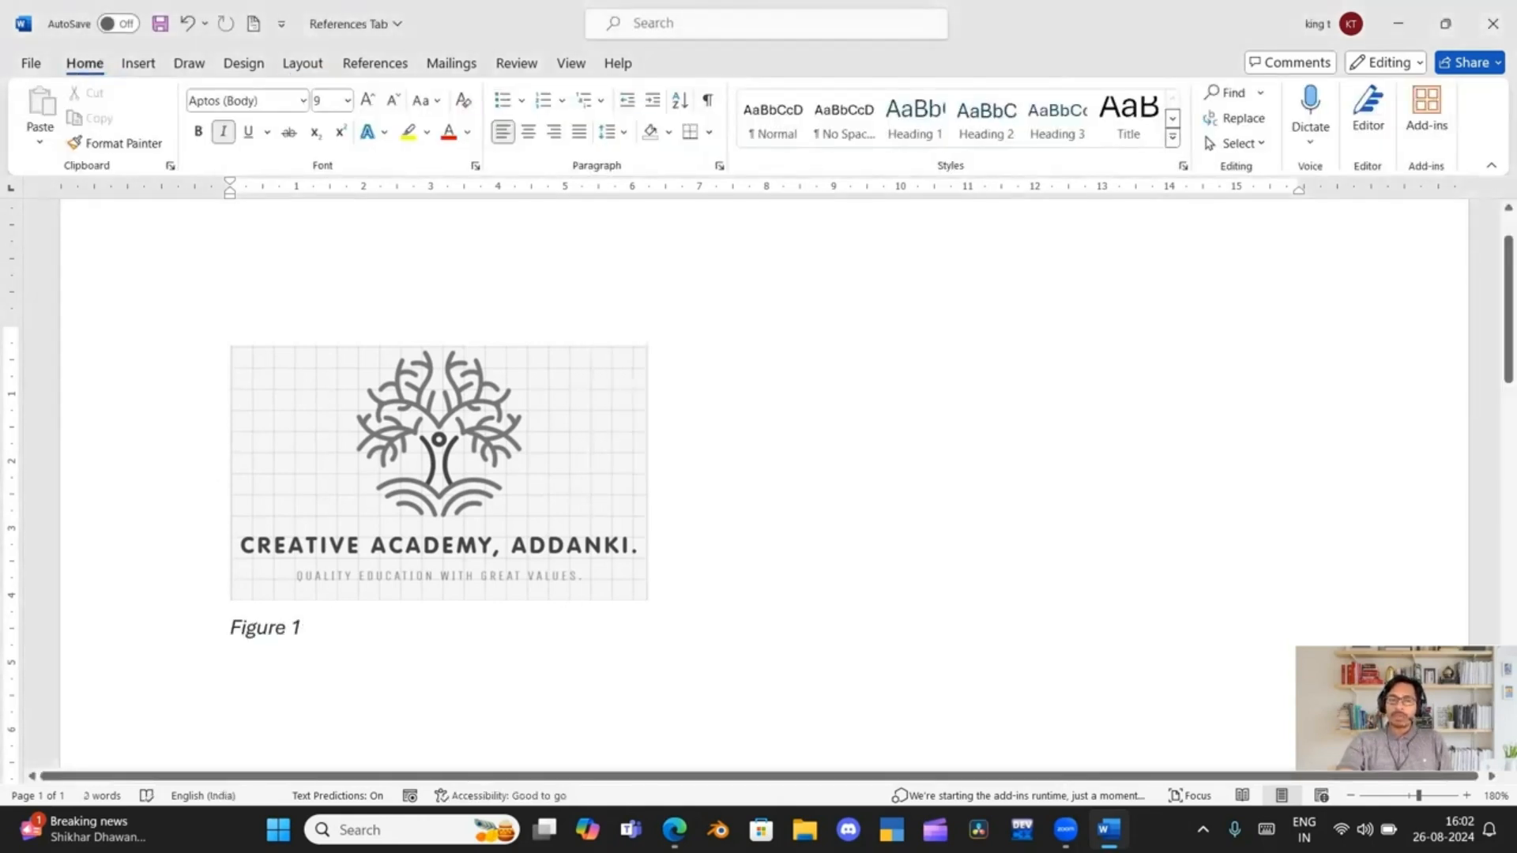
Delete the "Figure 1" caption below the logo picture
{"action": "left_click", "coordinate": [376, 68]}
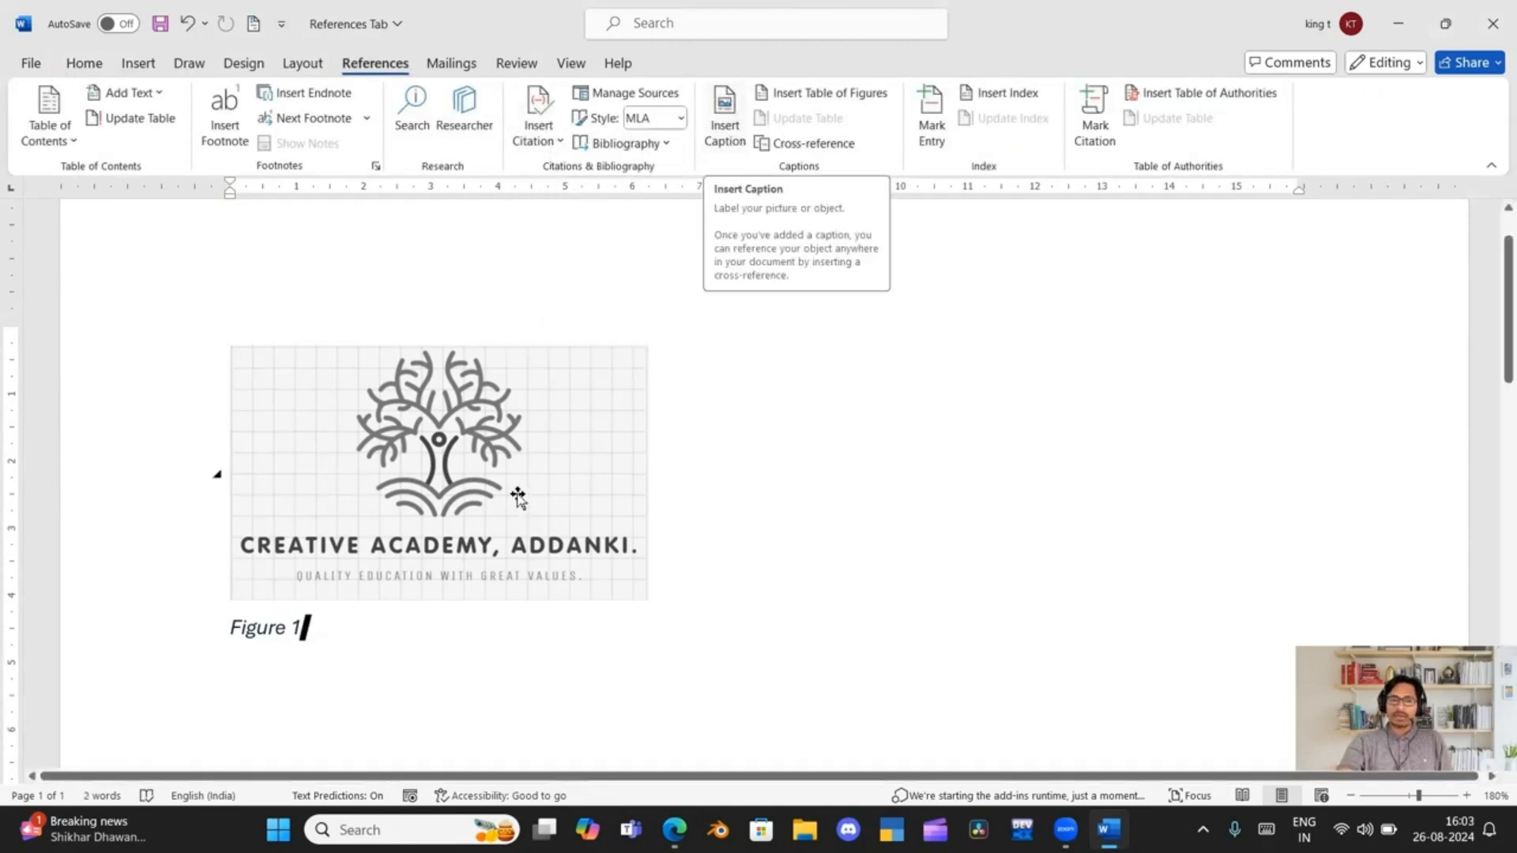
{"action": "key", "text": "BackSpace"}
{"action": "key", "text": "BackSpace"}
{"action": "key", "text": "BackSpace"}
{"action": "key", "text": "BackSpace"}
{"action": "key", "text": "BackSpace"}
{"action": "key", "text": "BackSpace"}
{"action": "key", "text": "BackSpace"}
{"action": "key", "text": "BackSpace"}
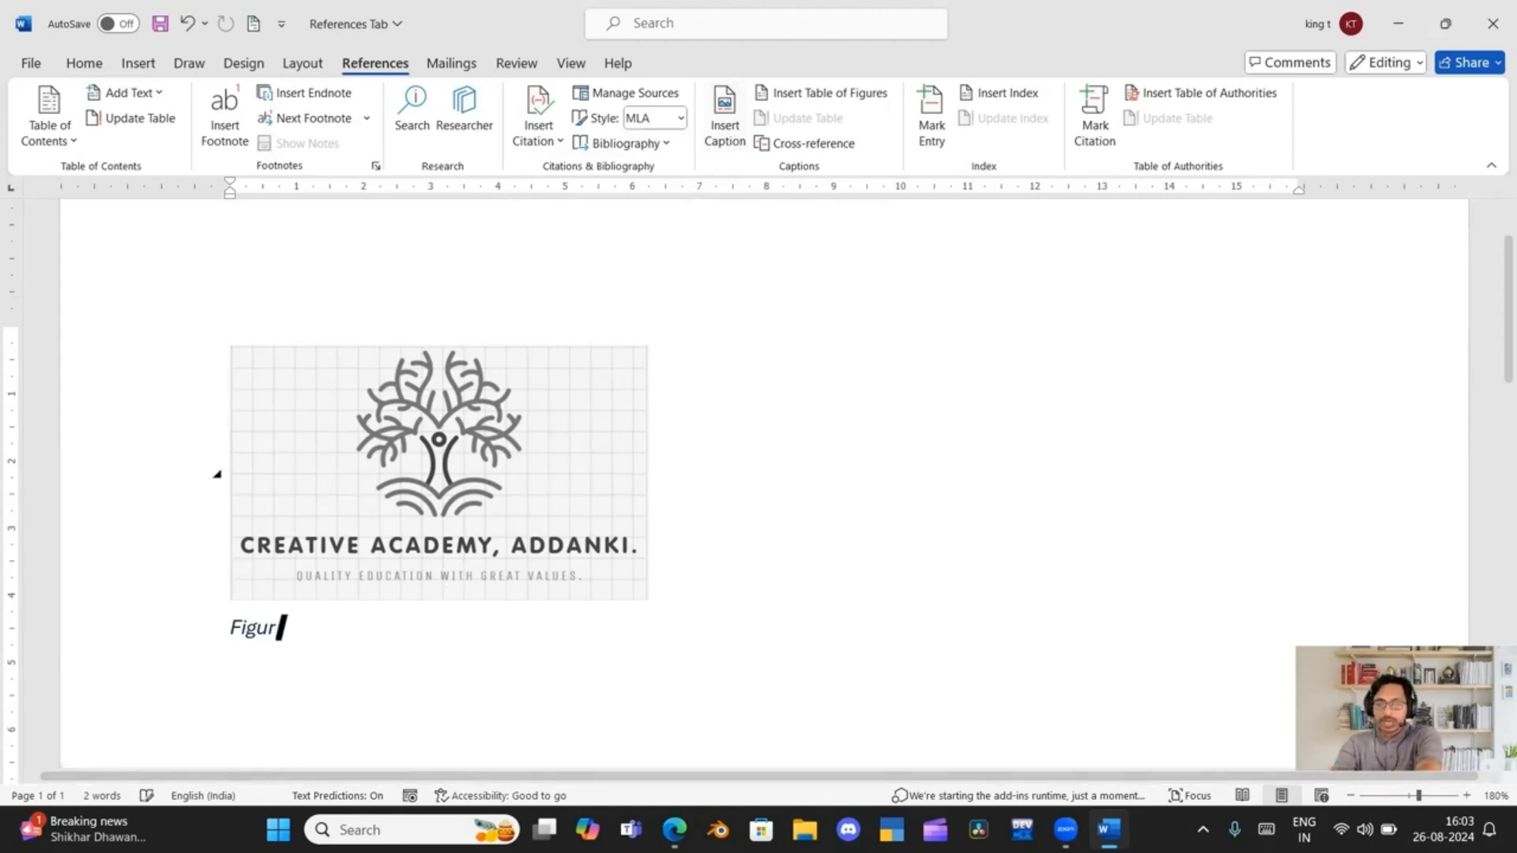
{"action": "key", "text": "BackSpace"}
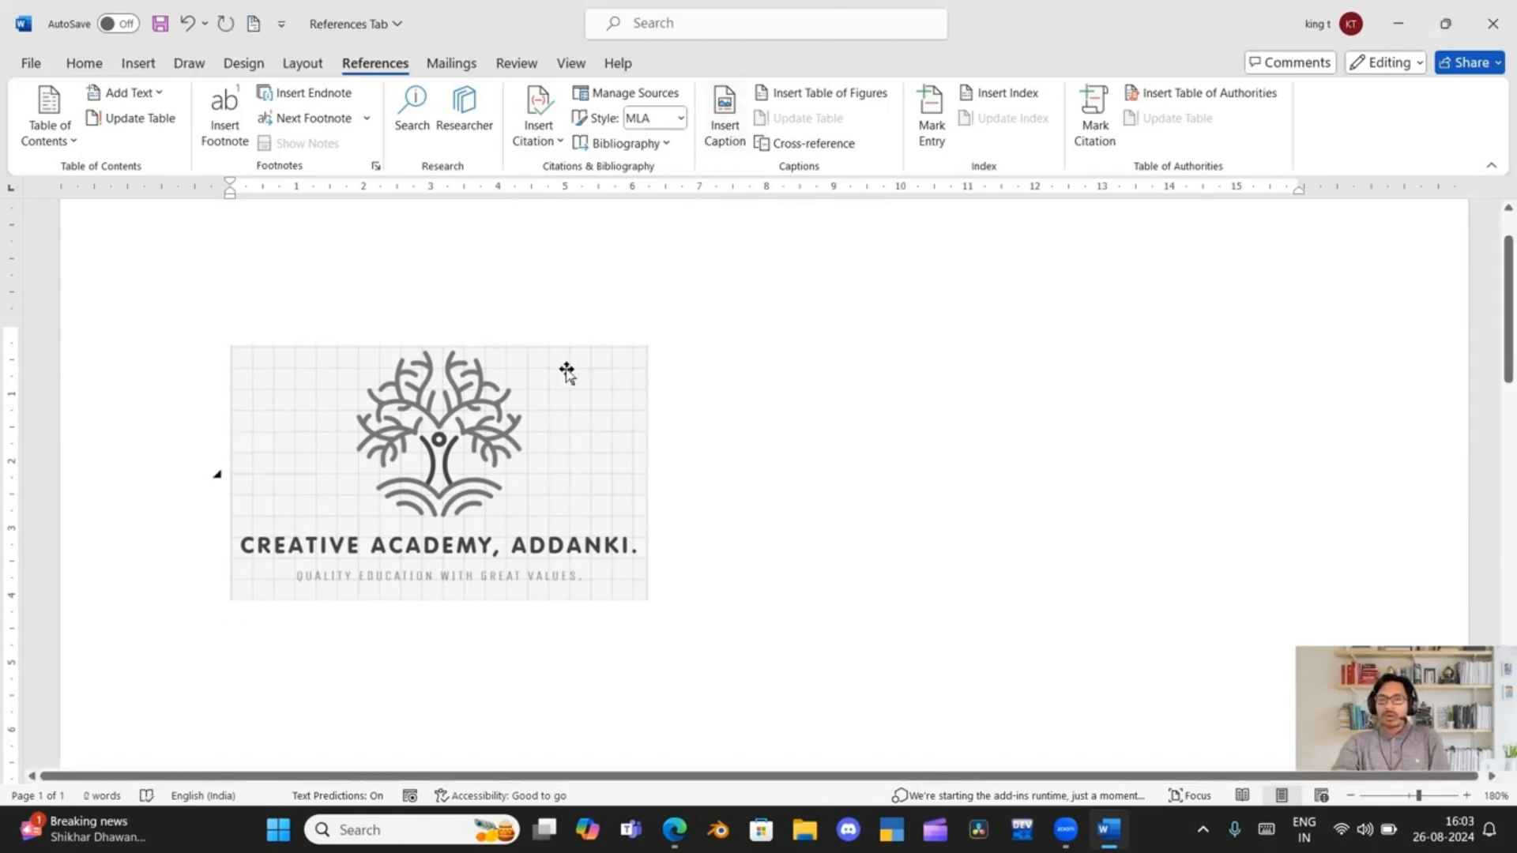
Insert a "Figure 1" caption at the cursor again and move it to its own line below the picture
{"action": "left_click", "coordinate": [722, 130]}
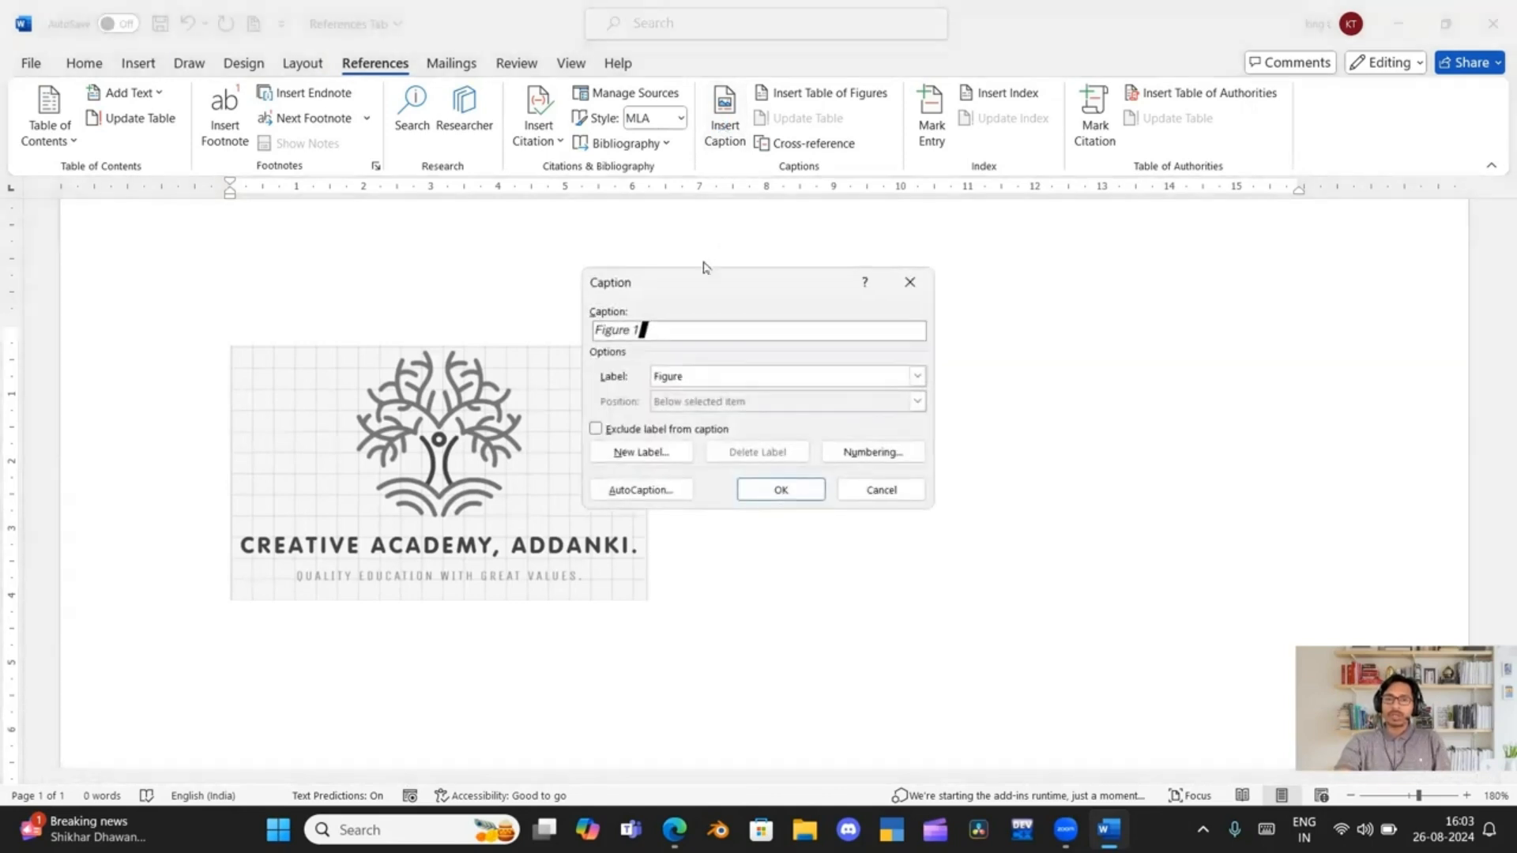
{"action": "left_click", "coordinate": [780, 490]}
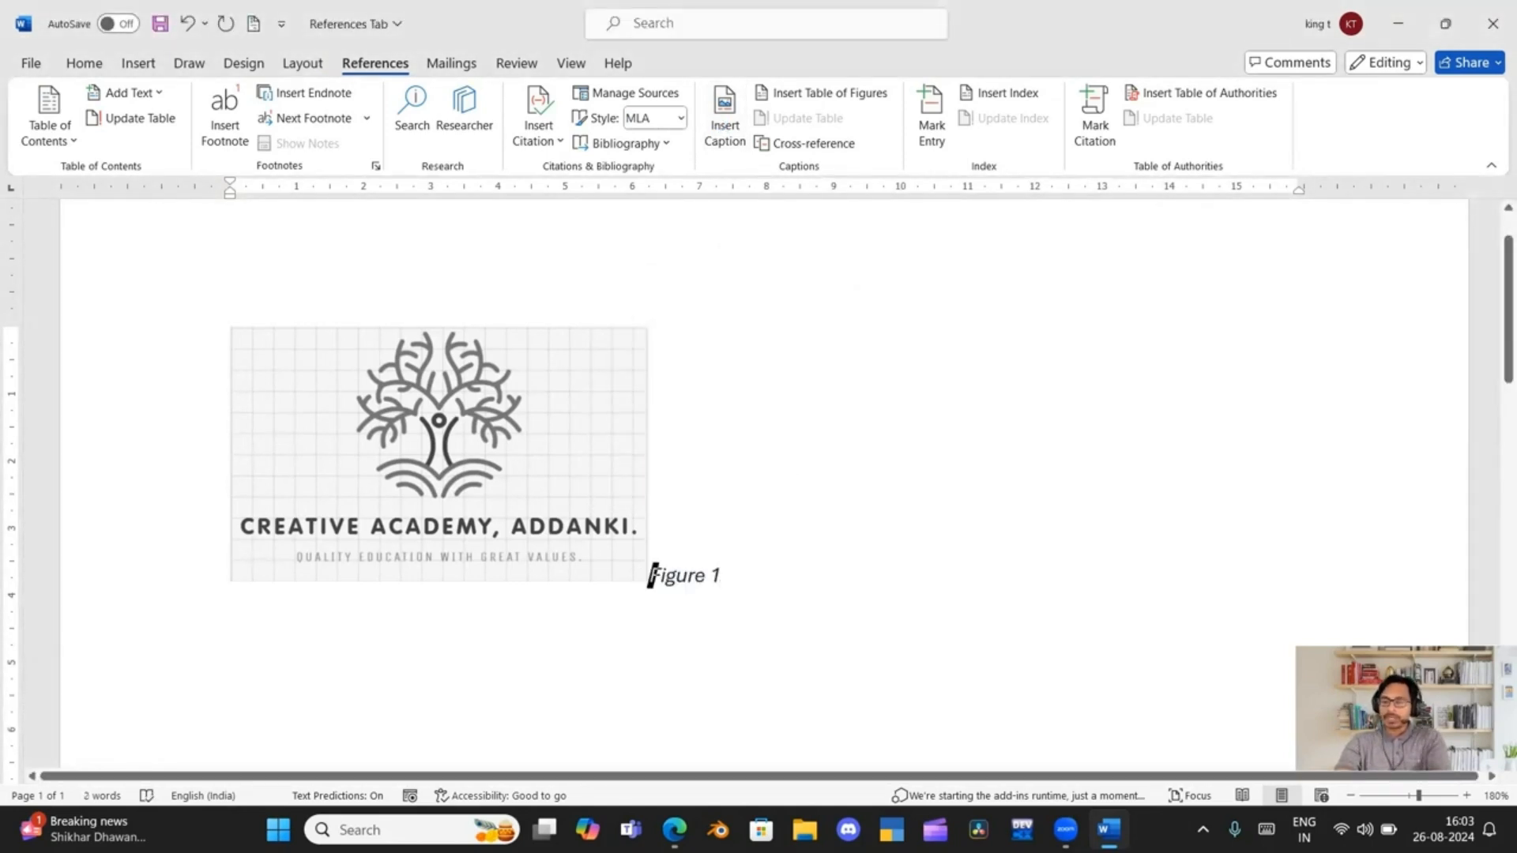
{"action": "key", "text": "Return"}
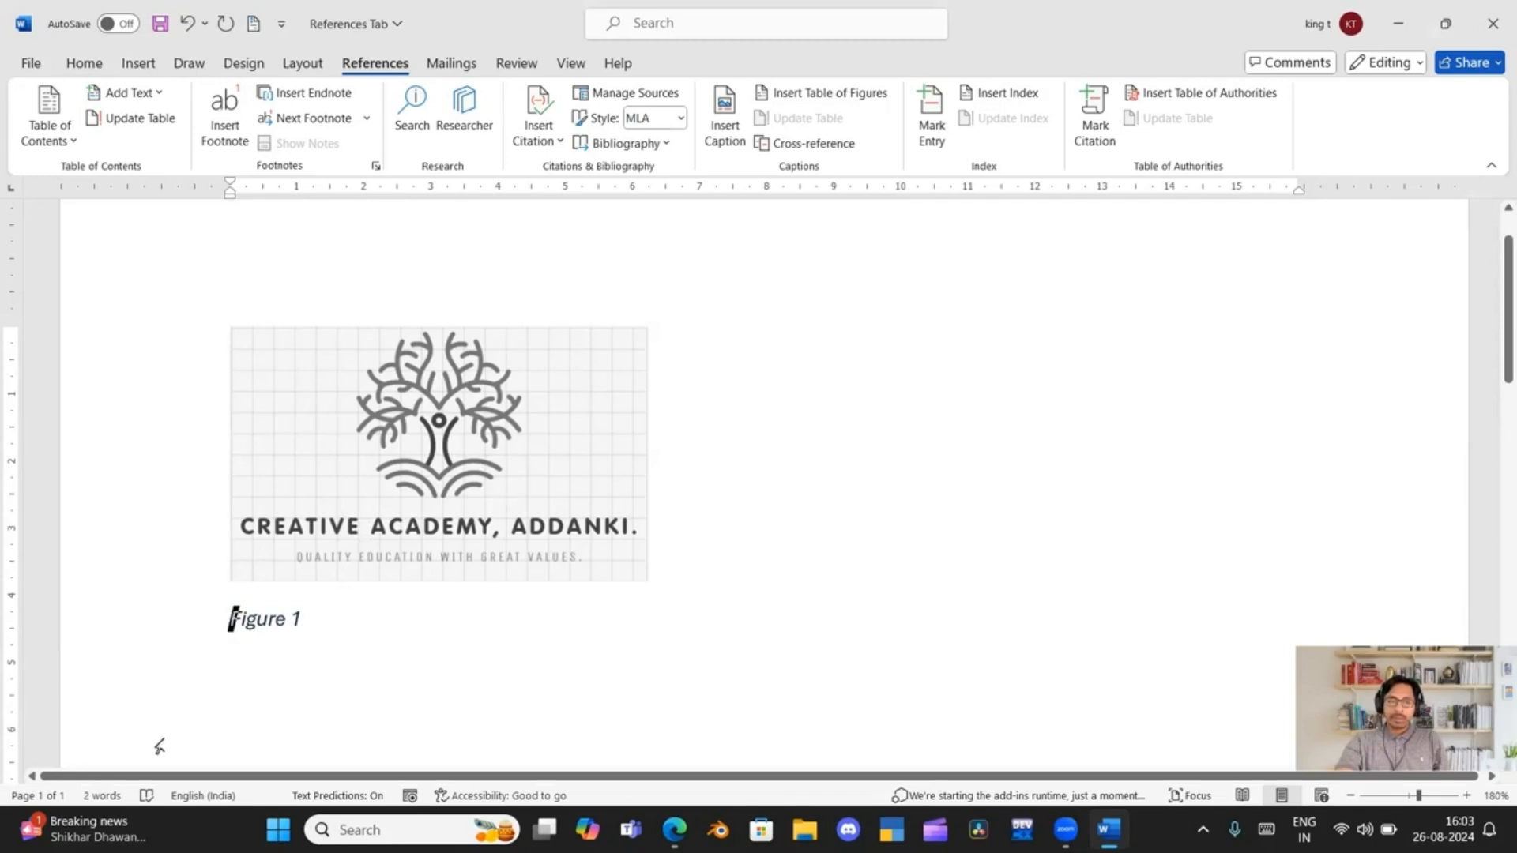
Insert a page break after the "Figure 1" caption and return to the picture
{"action": "left_click", "coordinate": [343, 614]}
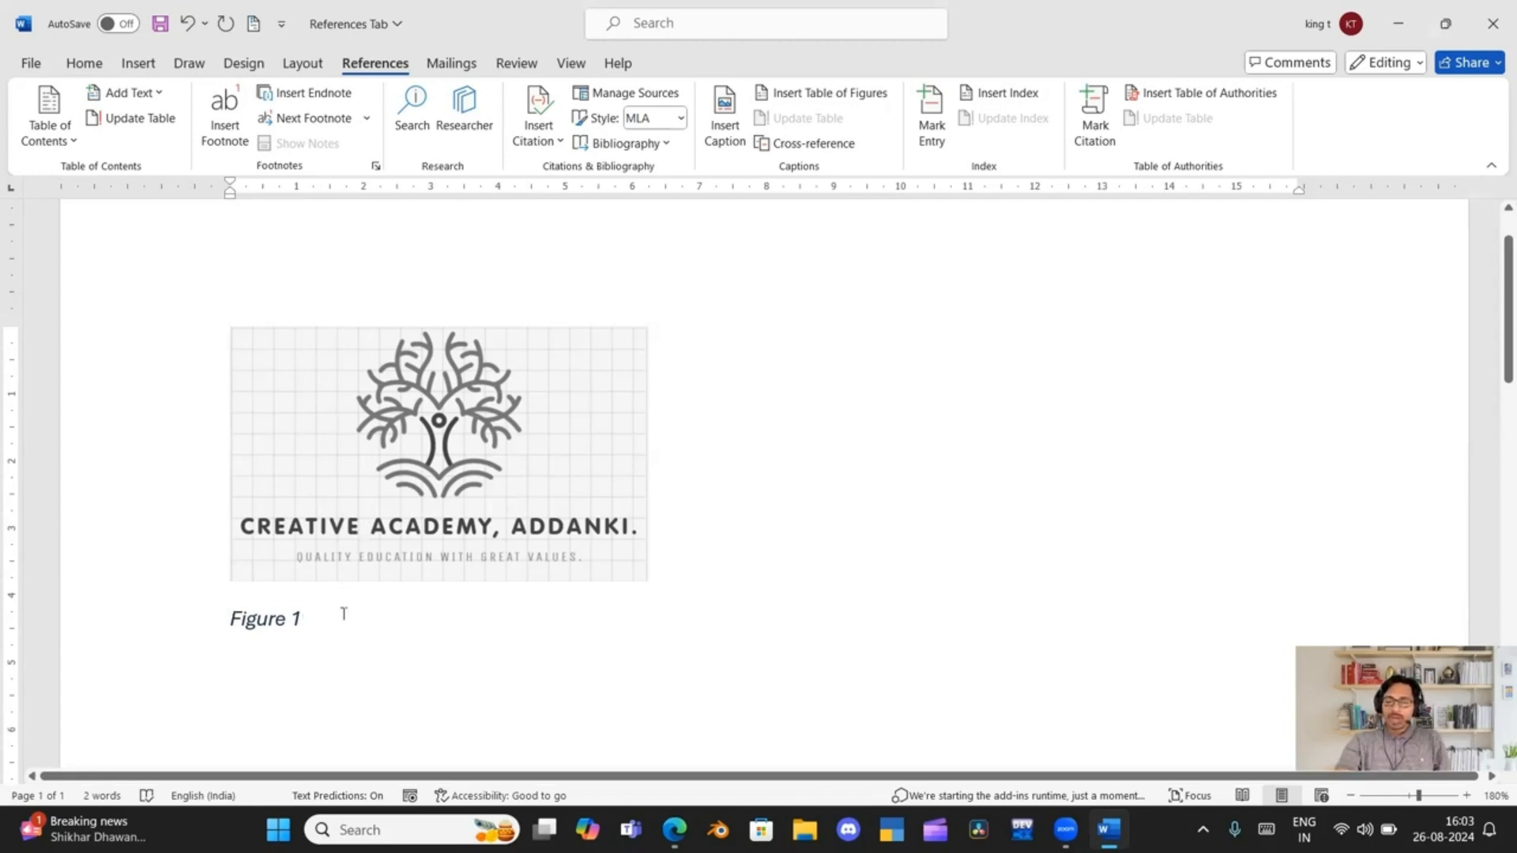
{"action": "key", "text": "ctrl+Return"}
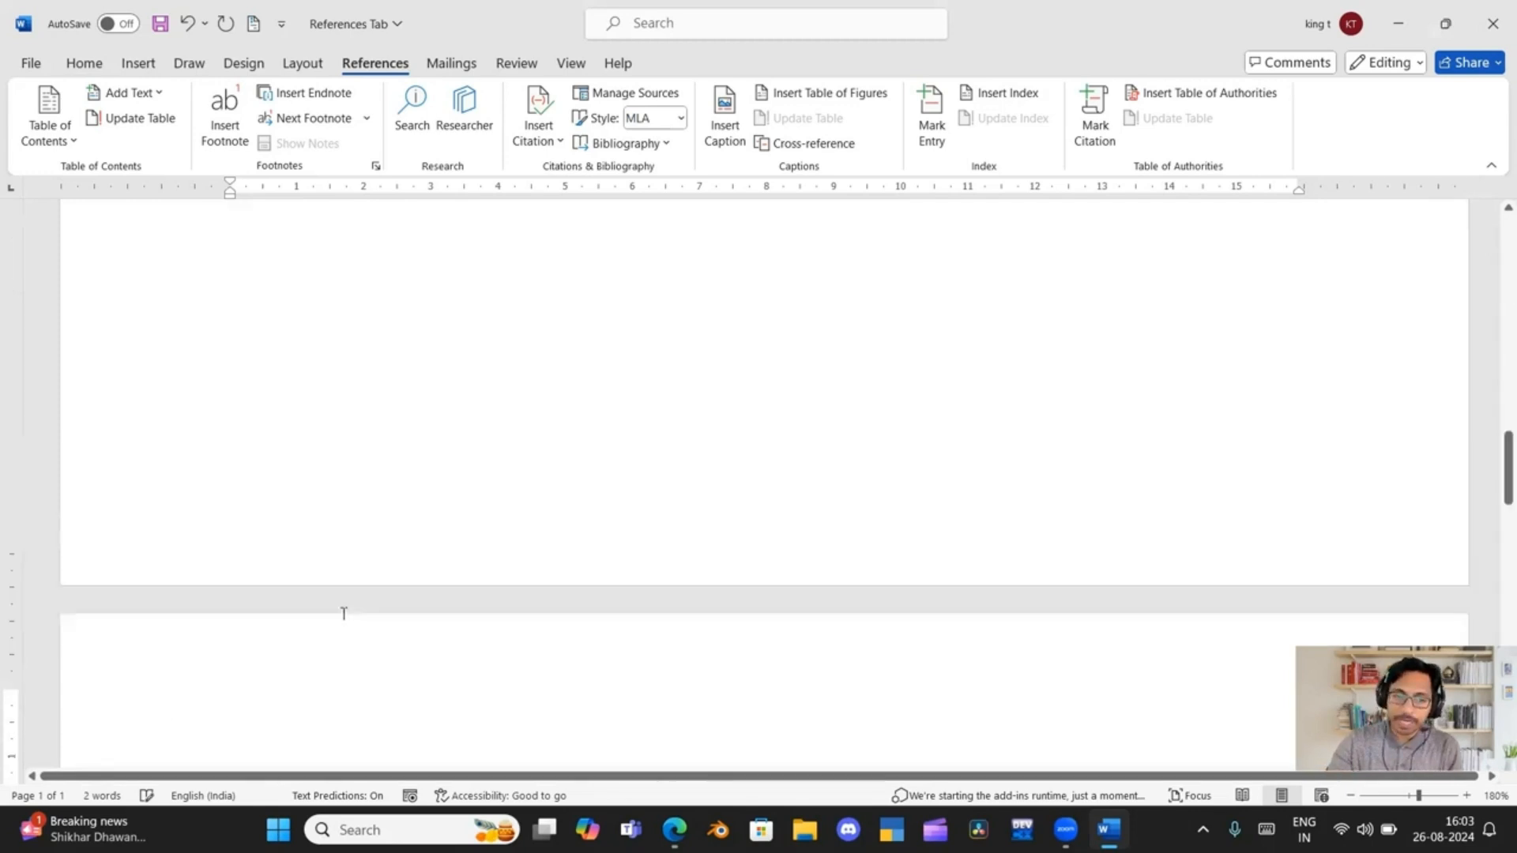
{"action": "scroll", "coordinate": [343, 614], "scroll_direction": "up", "scroll_amount": 12}
{"action": "scroll", "coordinate": [358, 620], "scroll_direction": "up", "scroll_amount": 5}
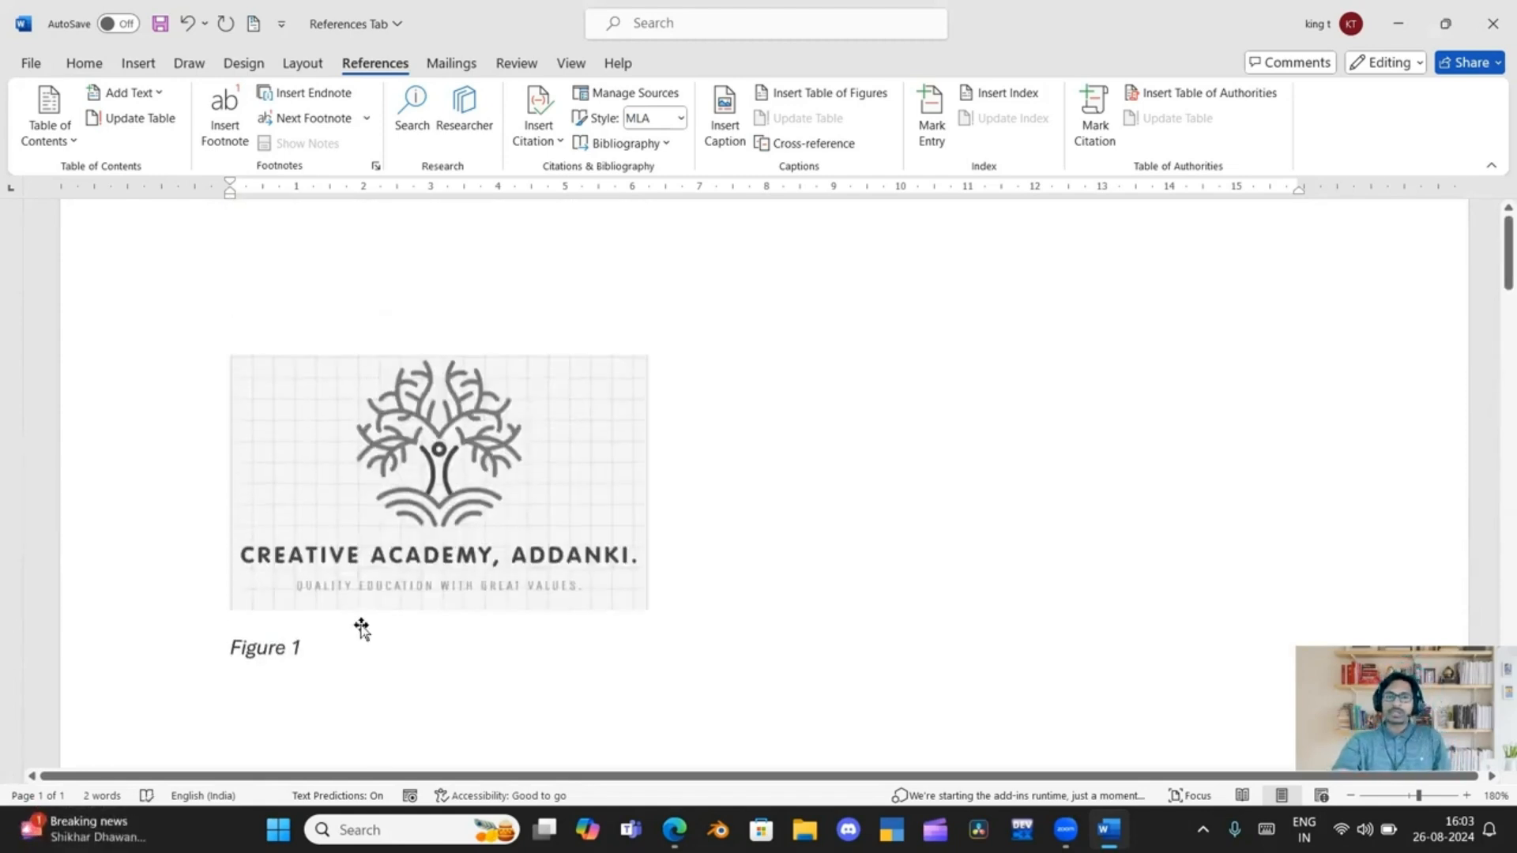
Add a page break after the blank second page and insert a table of figures for the Figure caption label on the new page
{"action": "scroll", "coordinate": [359, 601], "scroll_direction": "down", "scroll_amount": 3}
{"action": "scroll", "coordinate": [361, 573], "scroll_direction": "up", "scroll_amount": 3}
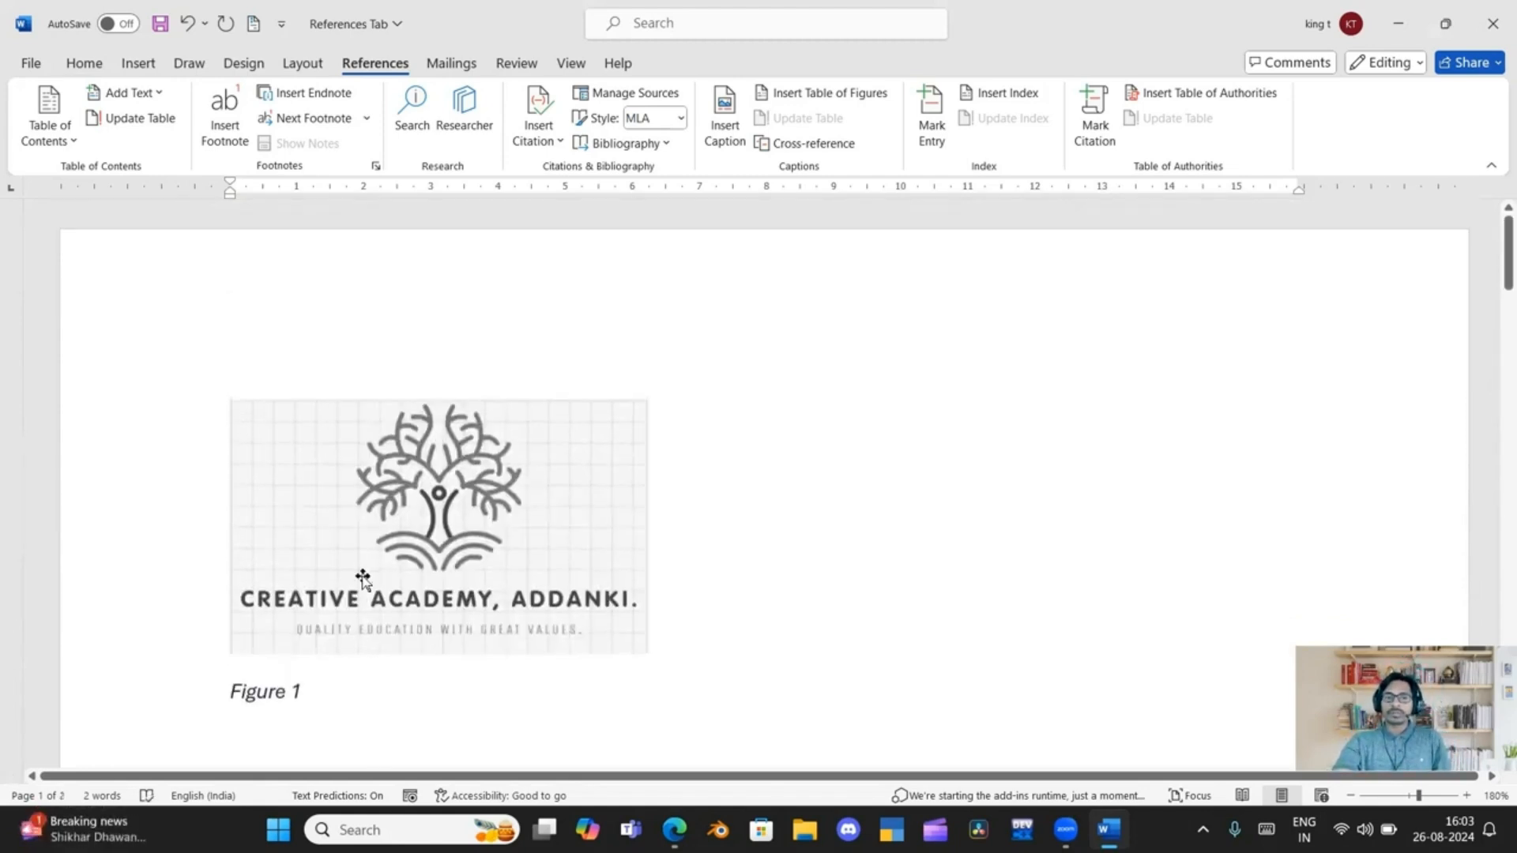
{"action": "scroll", "coordinate": [359, 584], "scroll_direction": "down", "scroll_amount": 7}
{"action": "scroll", "coordinate": [230, 477], "scroll_direction": "down", "scroll_amount": 5}
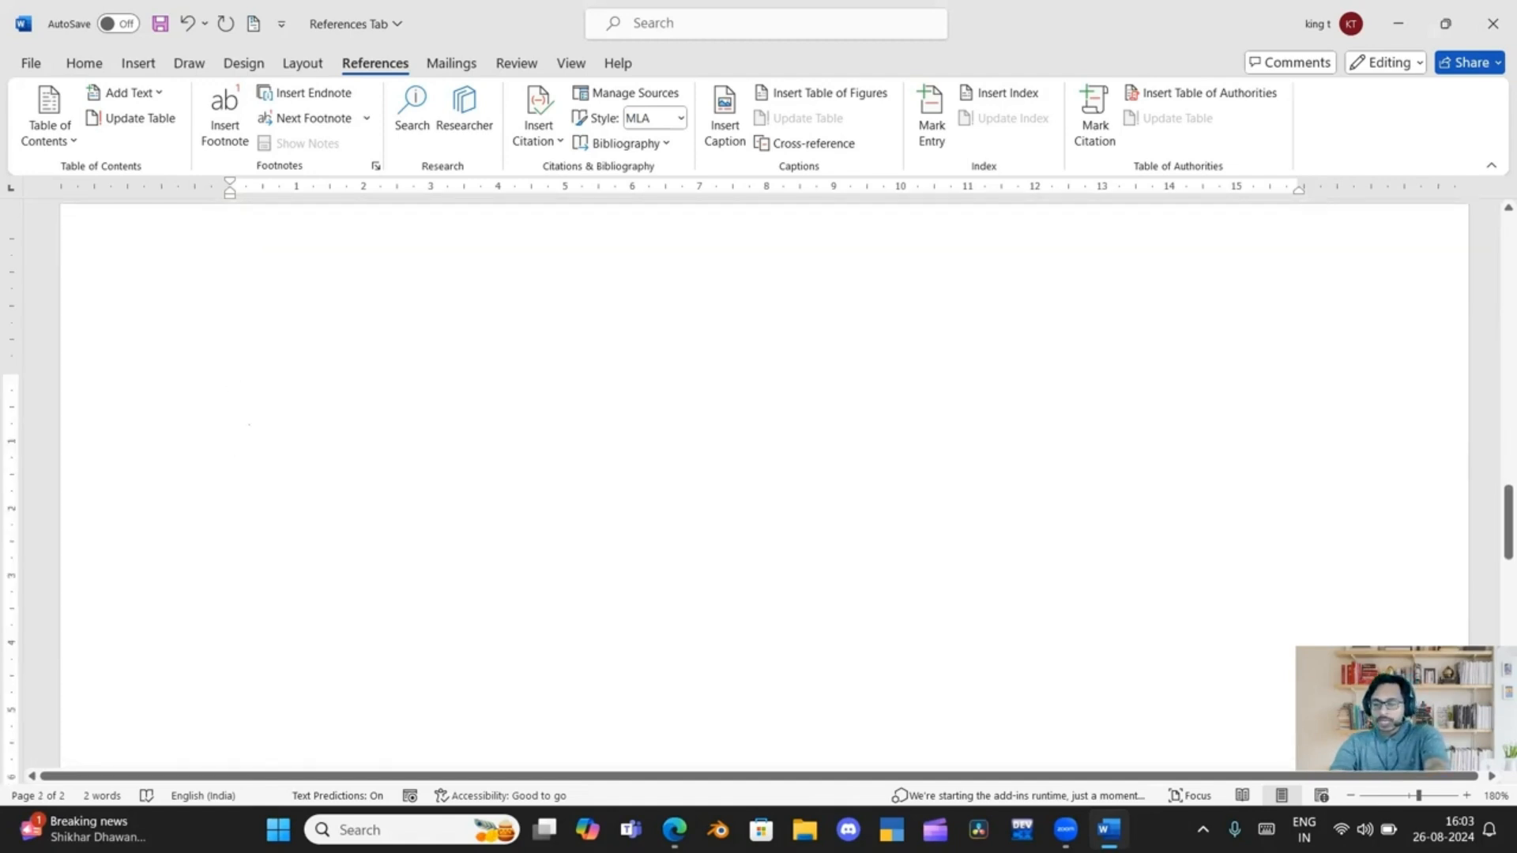
{"action": "scroll", "coordinate": [248, 428], "scroll_direction": "up", "scroll_amount": 4}
{"action": "scroll", "coordinate": [248, 506], "scroll_direction": "down", "scroll_amount": 1}
{"action": "key", "text": "ctrl+Return"}
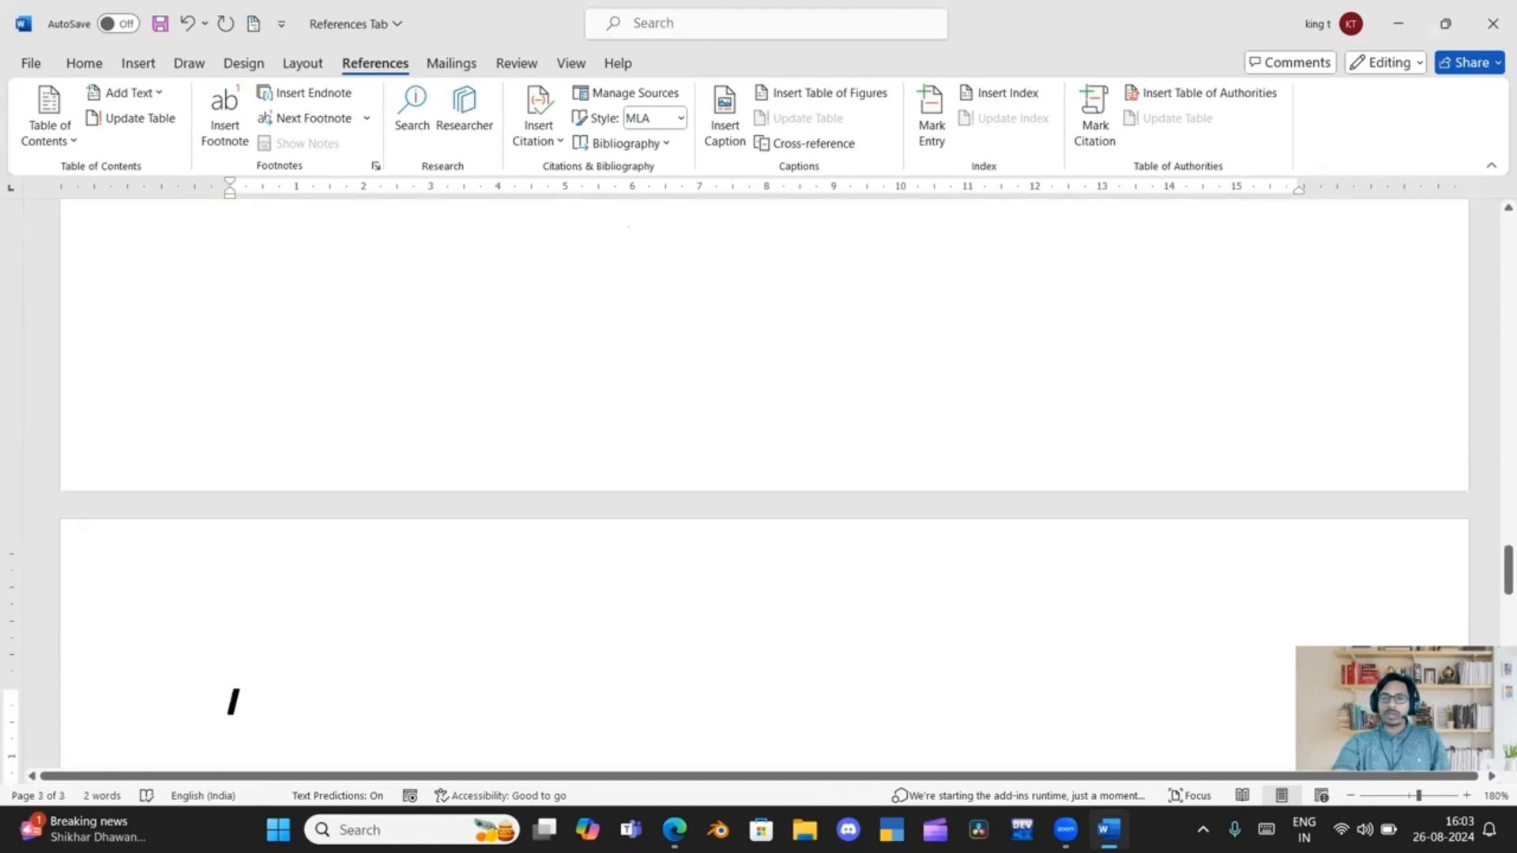
{"action": "left_click", "coordinate": [805, 98]}
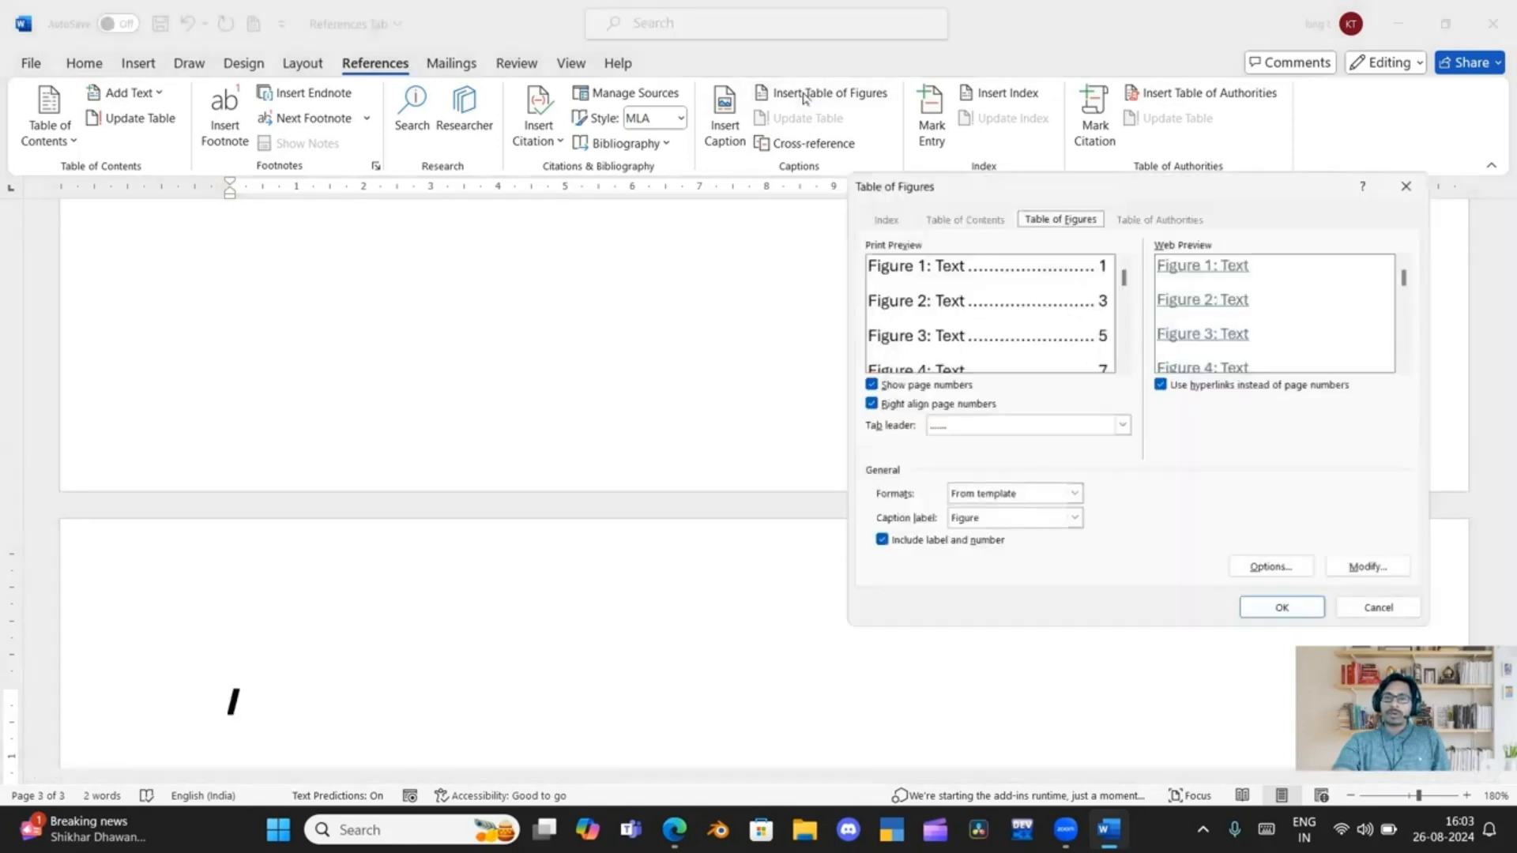
{"action": "left_click", "coordinate": [1248, 614]}
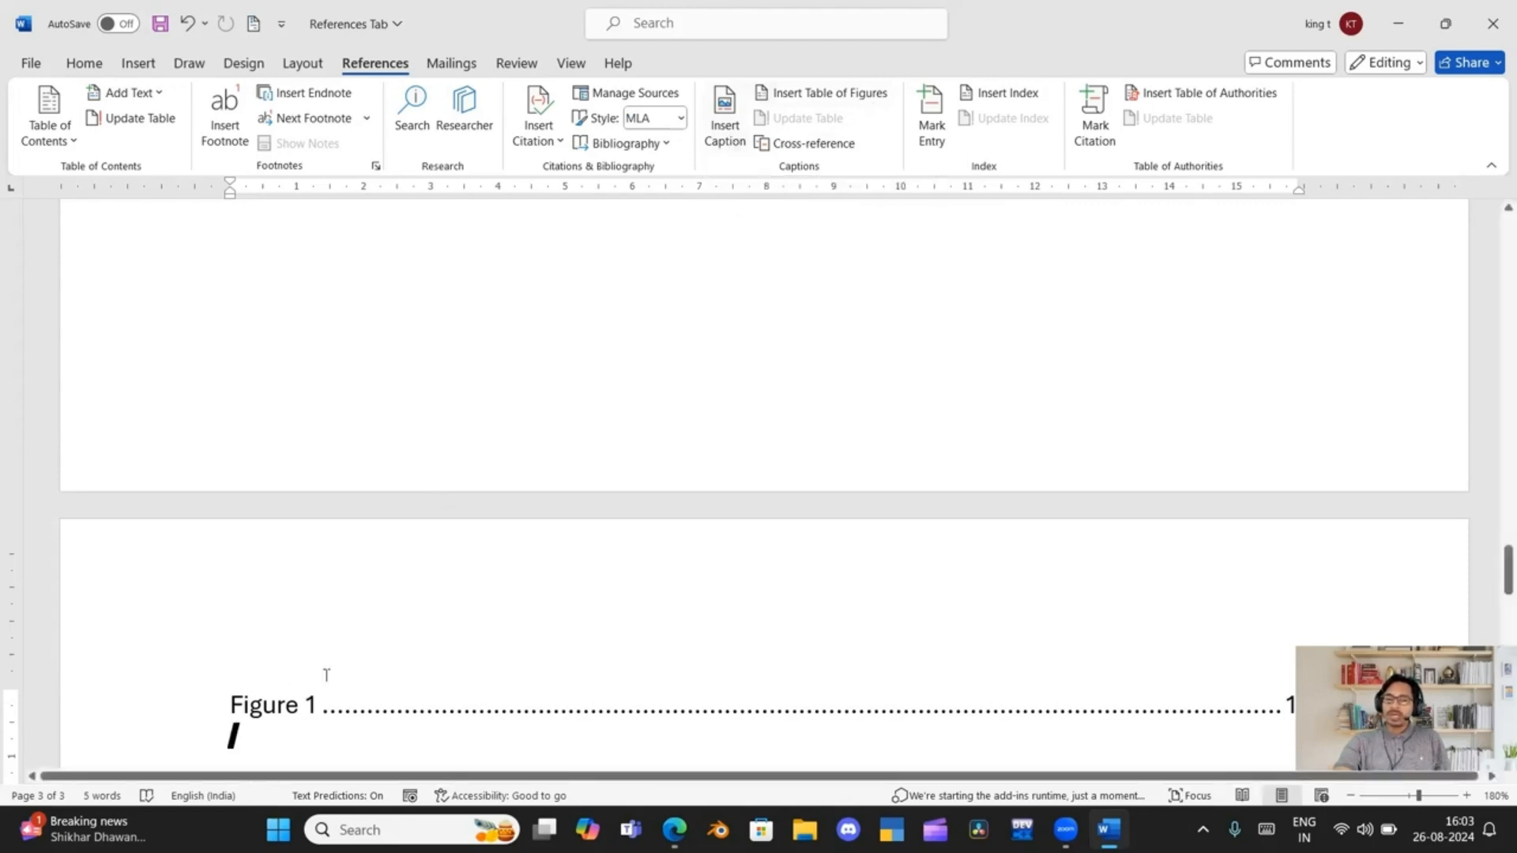
Insert a table of six columns and six rows on a new line below the "Figure 1" caption
{"action": "scroll", "coordinate": [326, 675], "scroll_direction": "up", "scroll_amount": 10}
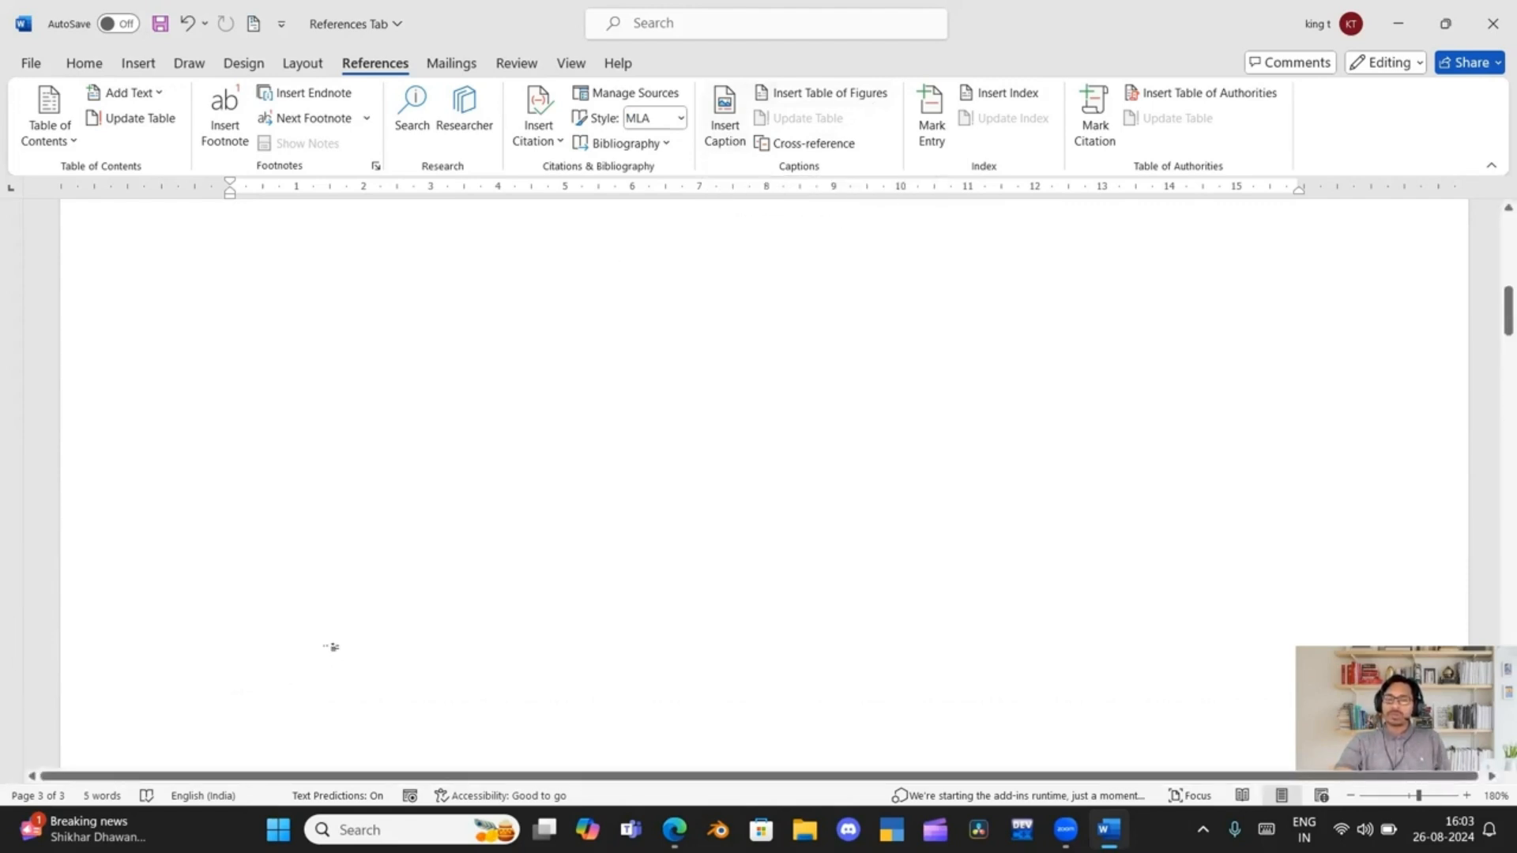
{"action": "scroll", "coordinate": [332, 647], "scroll_direction": "down", "scroll_amount": 6}
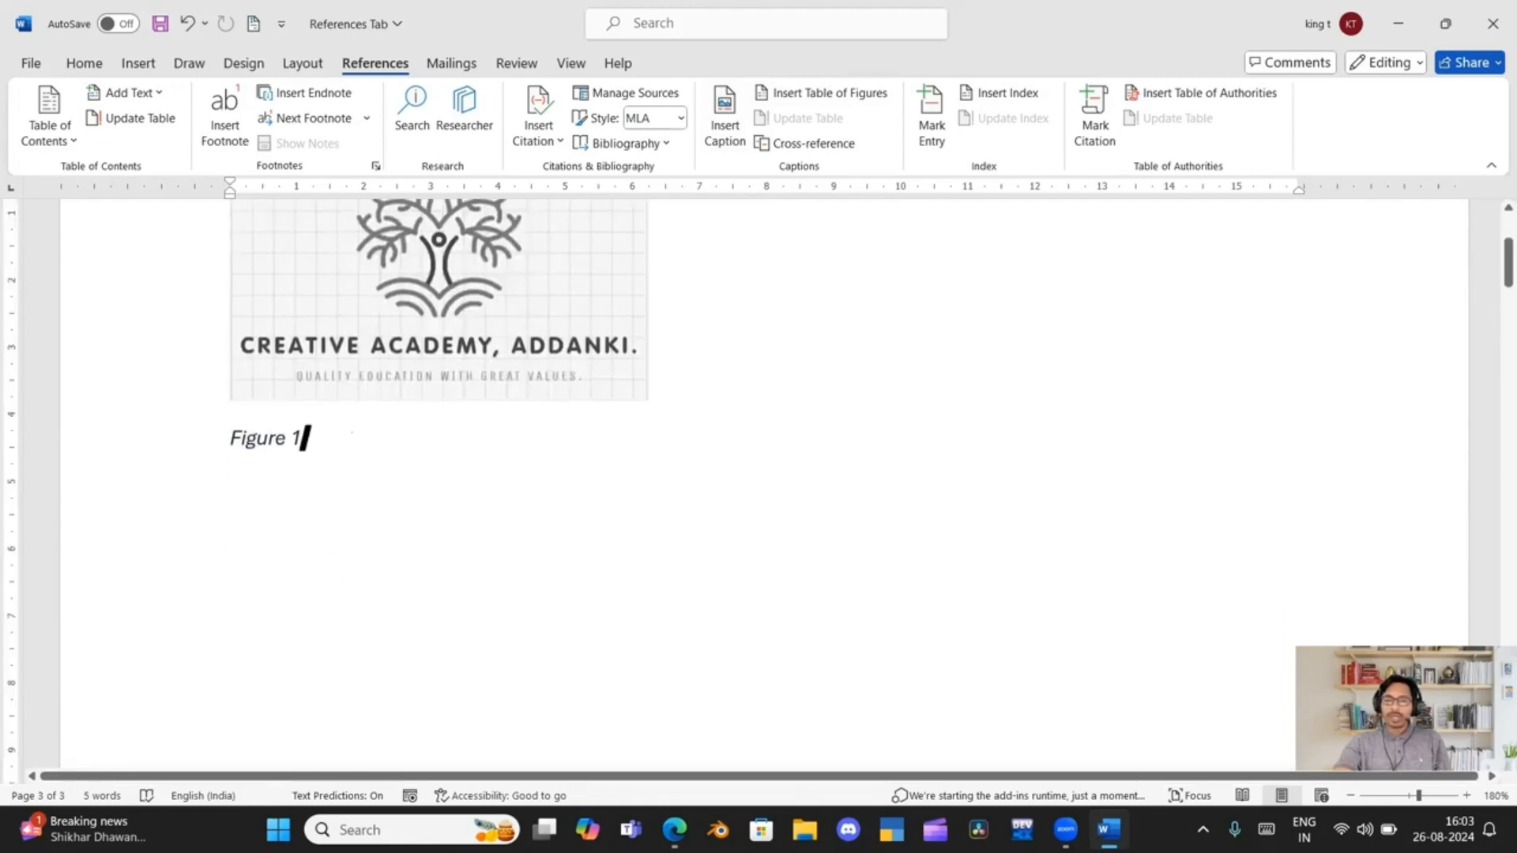
{"action": "key", "text": "Return"}
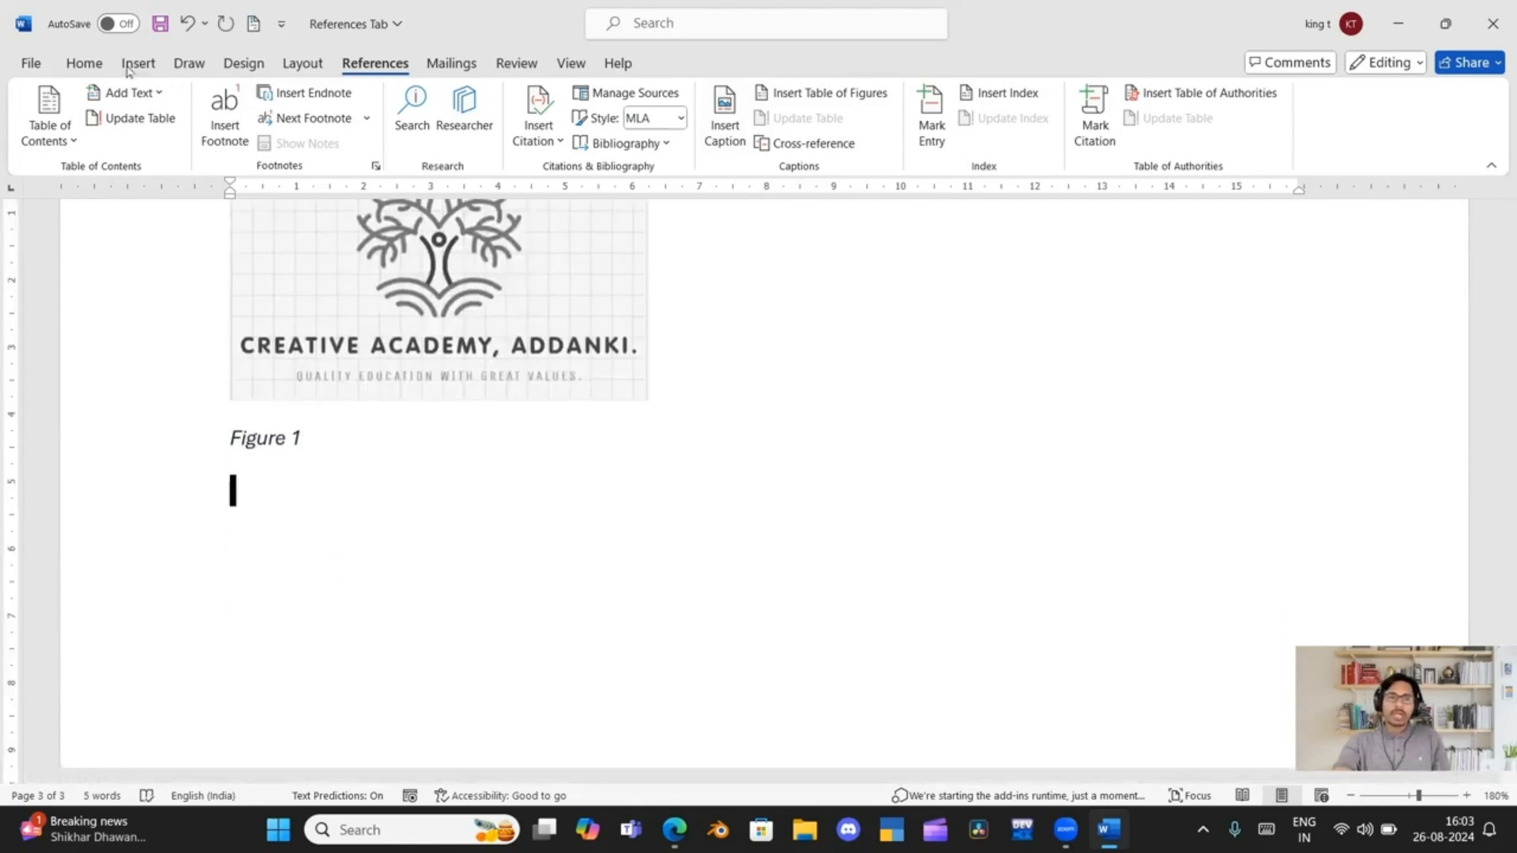
{"action": "left_click", "coordinate": [130, 65]}
{"action": "left_click", "coordinate": [180, 144]}
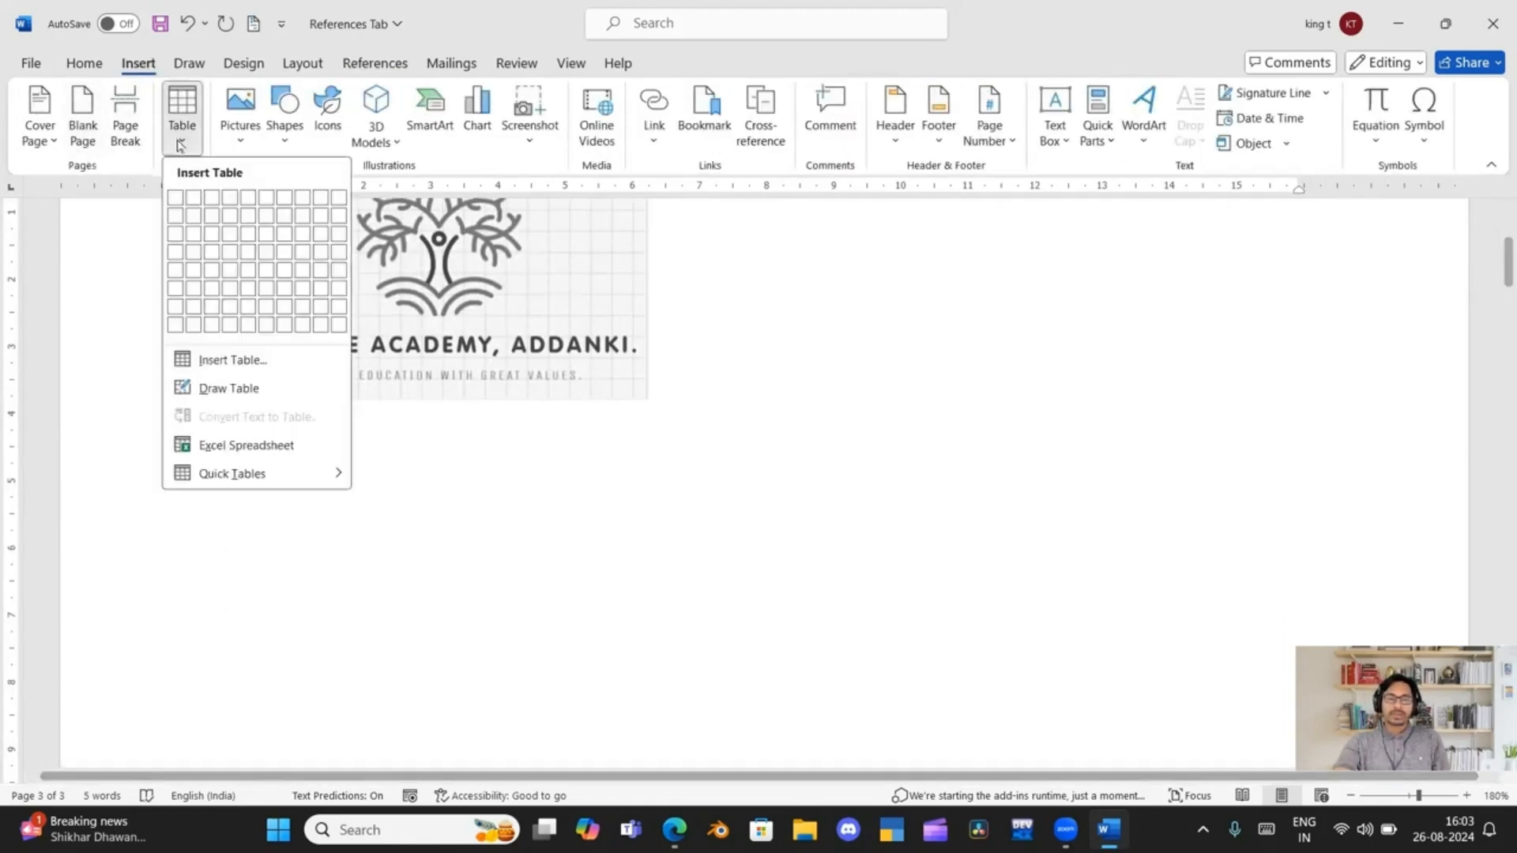
{"action": "left_click", "coordinate": [264, 288]}
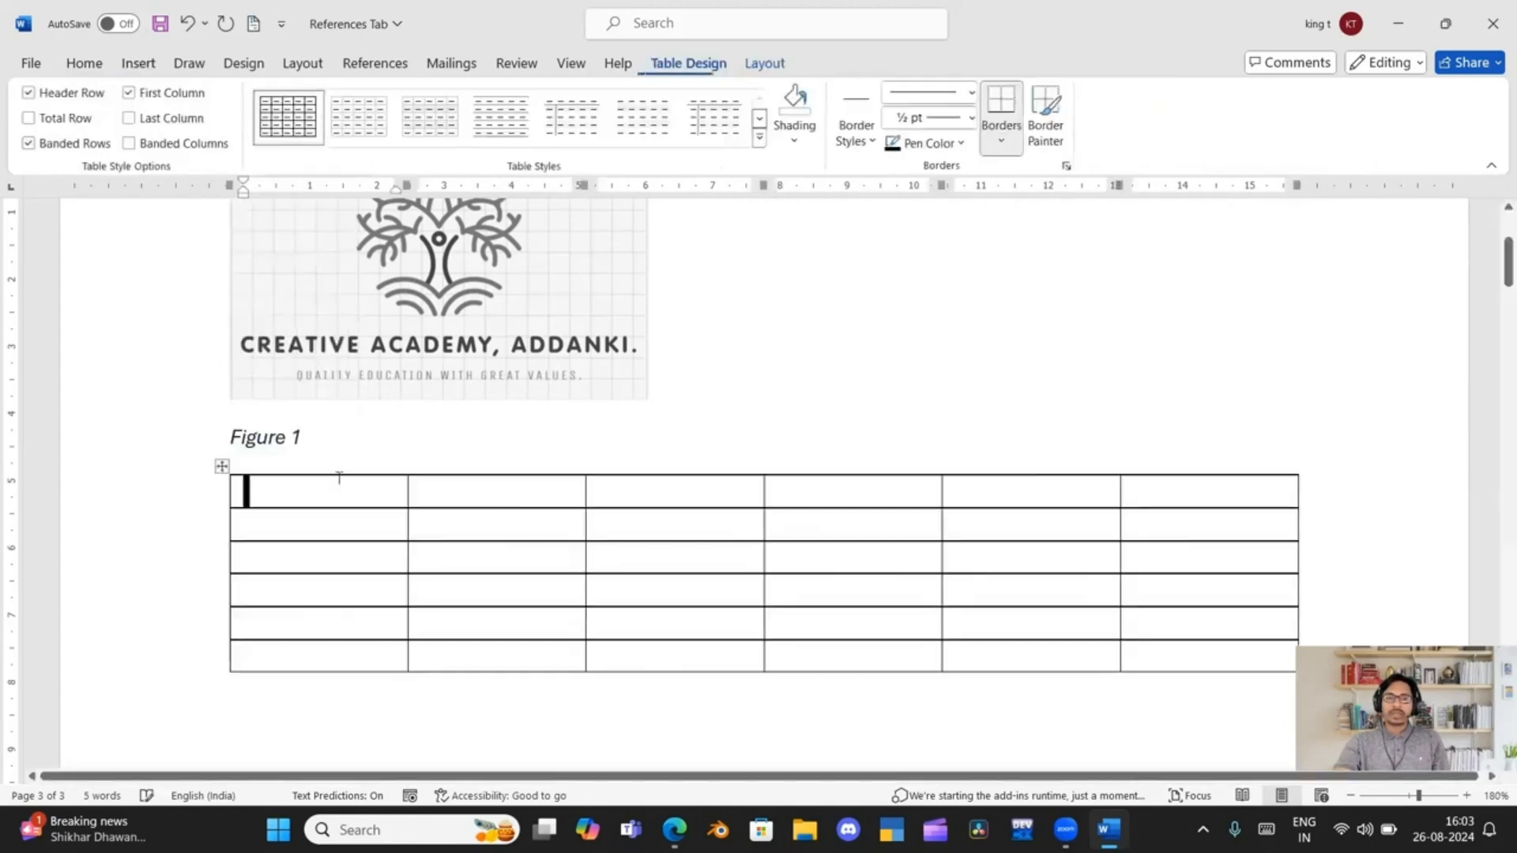
Caption the whole new table "Table 1" using the Table label, positioned above the selected item
{"action": "left_click", "coordinate": [222, 467]}
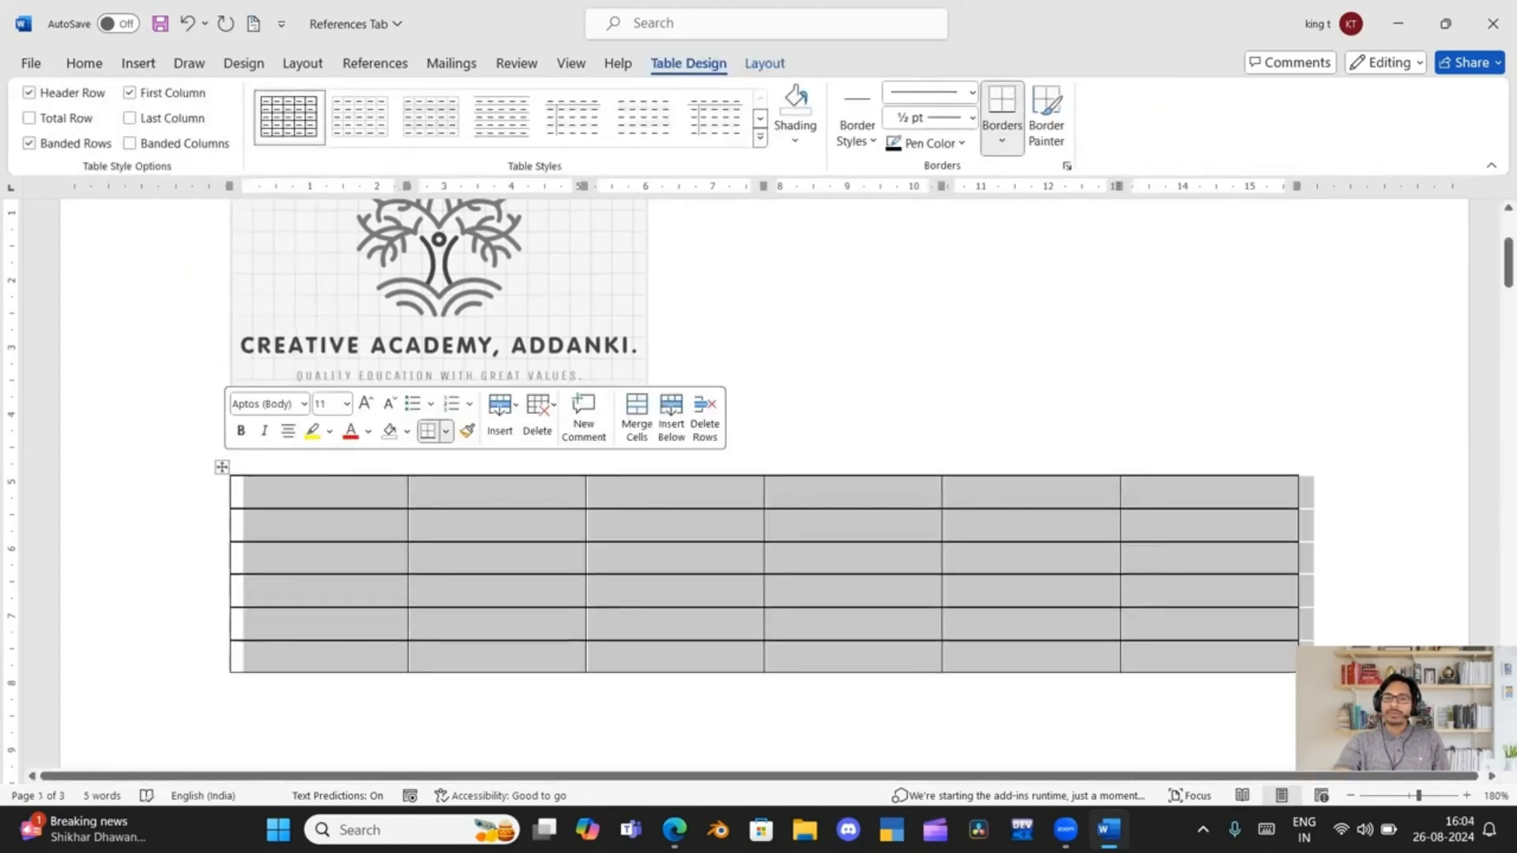
{"action": "left_click", "coordinate": [377, 64]}
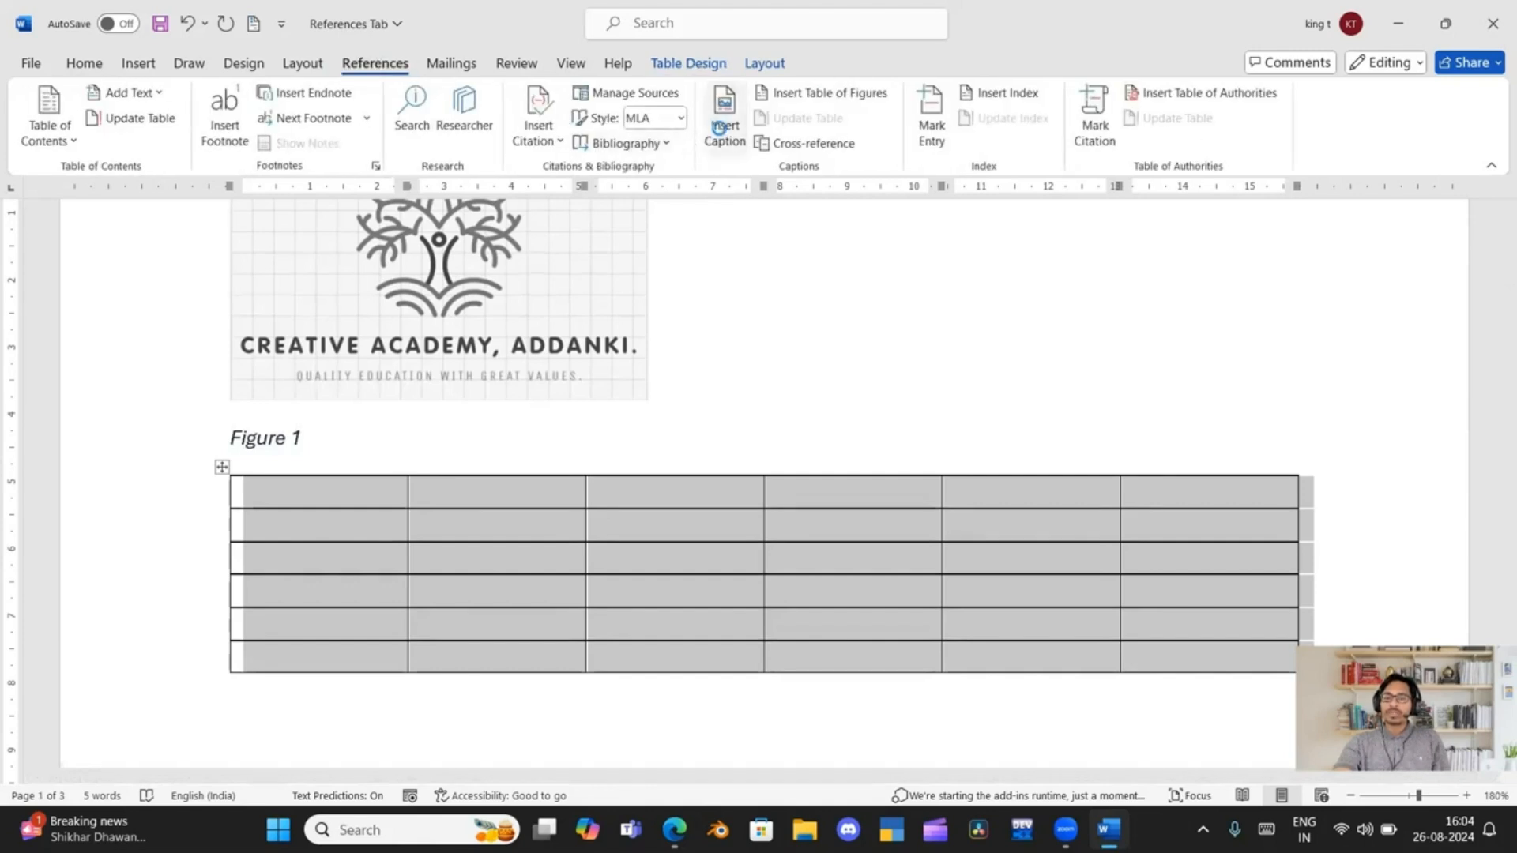
{"action": "left_click", "coordinate": [722, 130]}
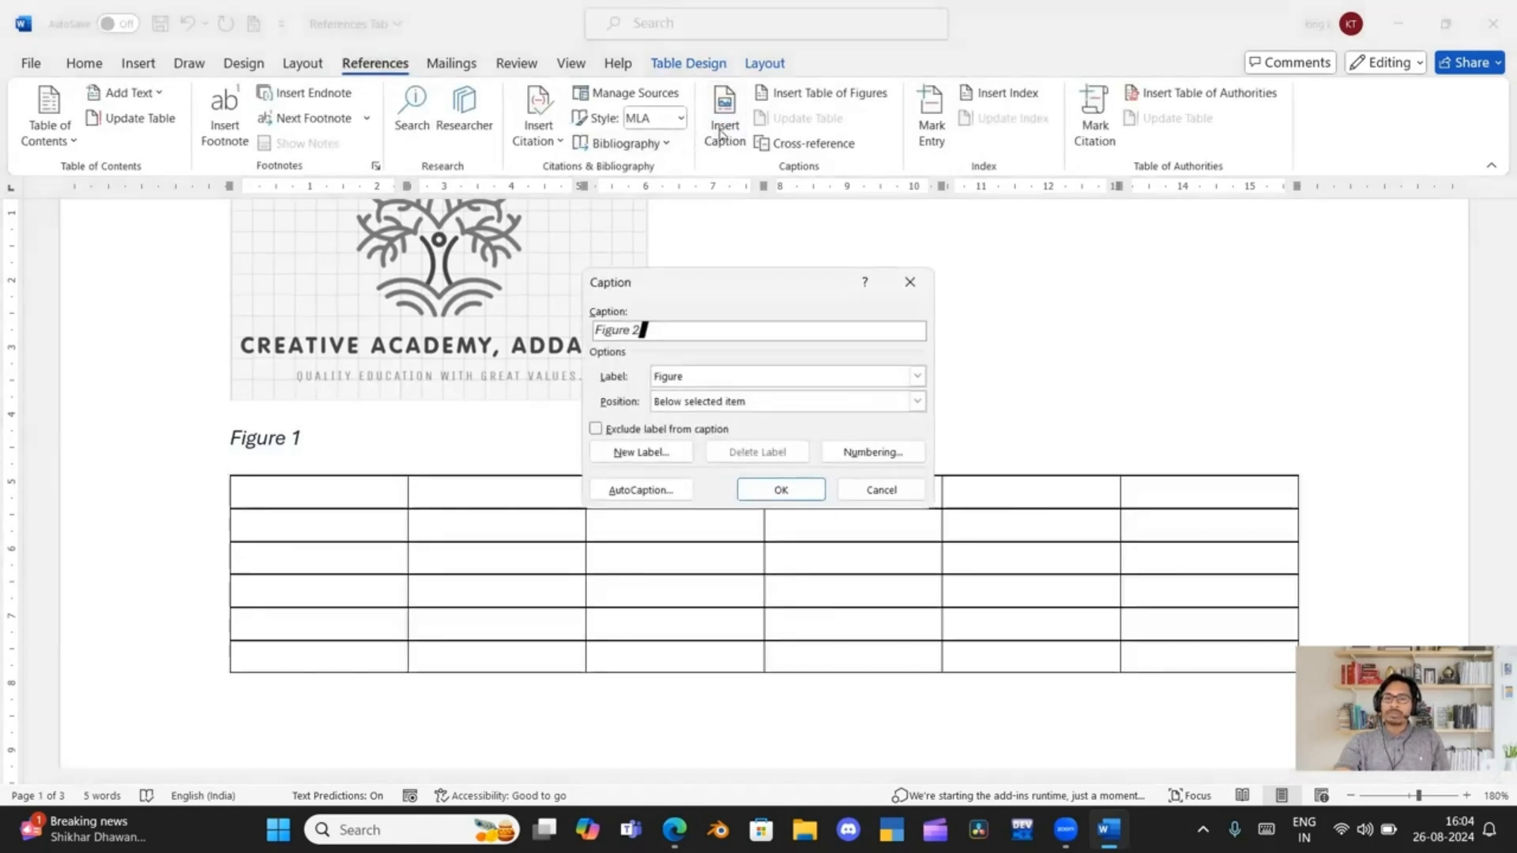
{"action": "left_click", "coordinate": [917, 376]}
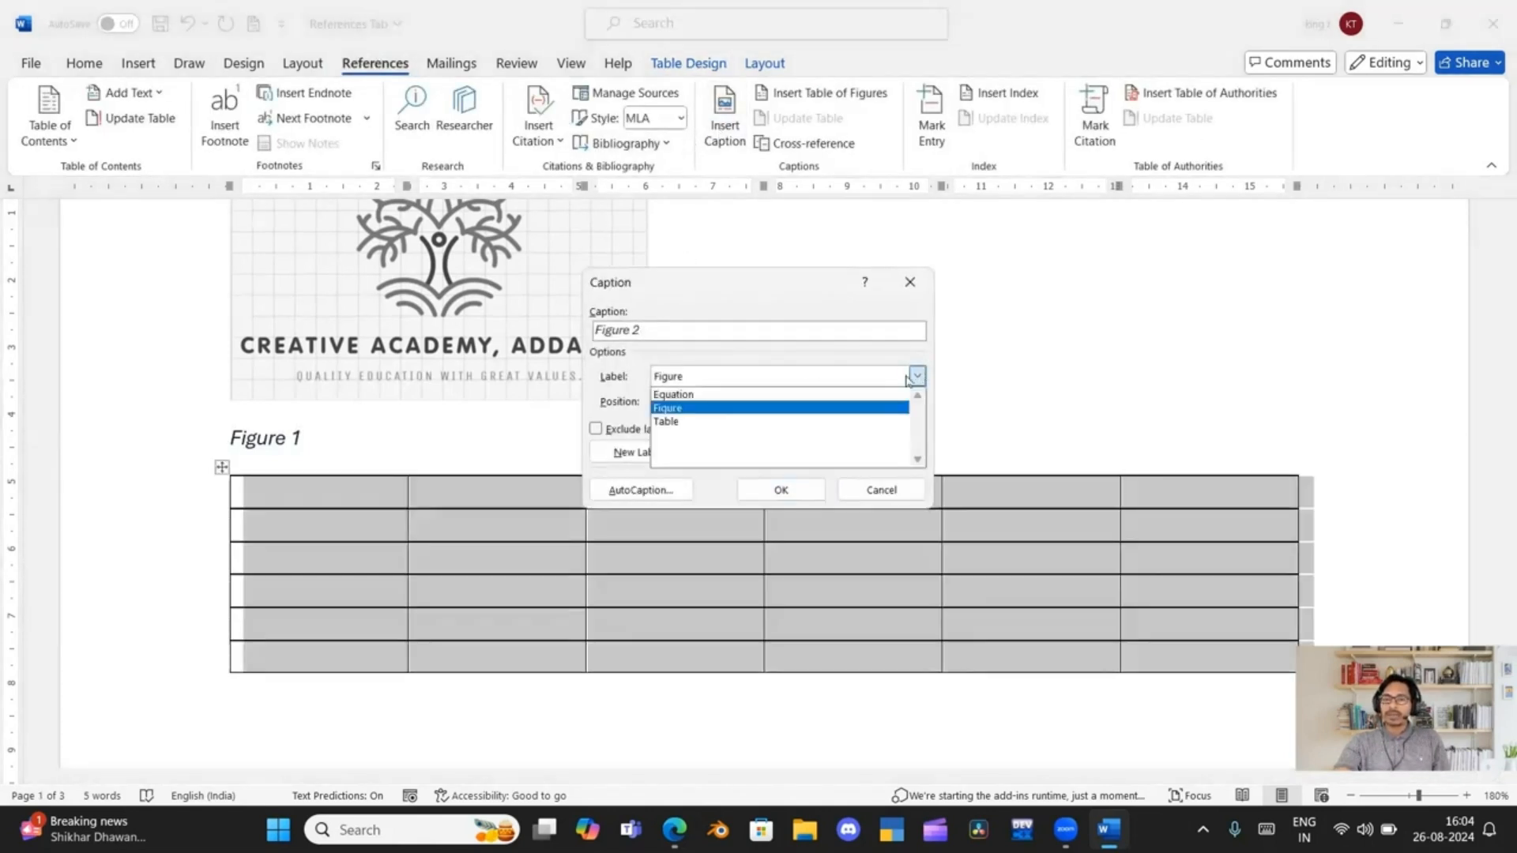
{"action": "left_click", "coordinate": [796, 420]}
{"action": "left_click", "coordinate": [765, 490]}
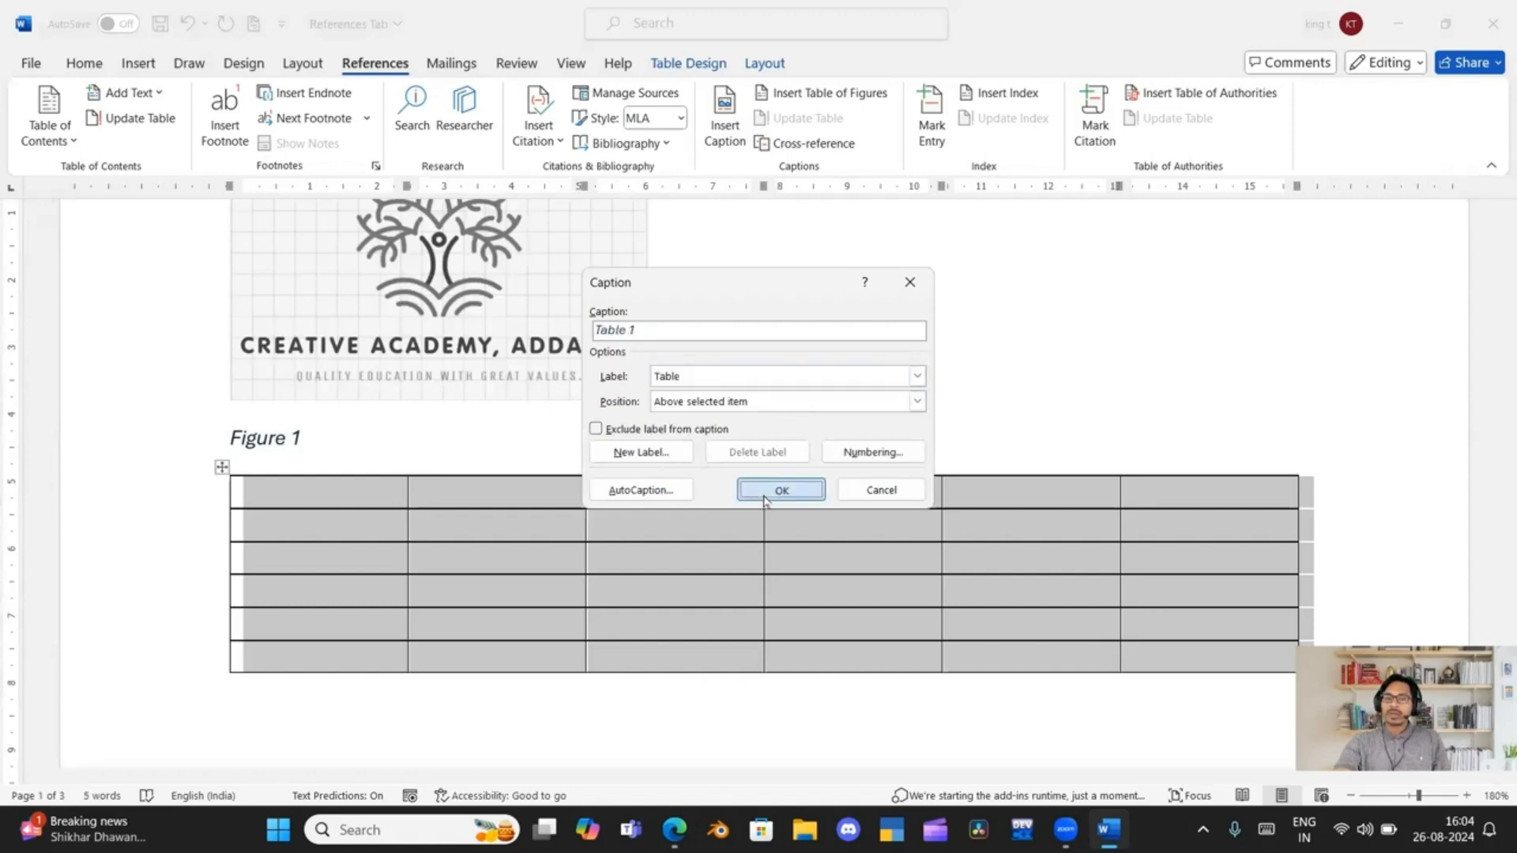
Update the entire table of figures on the last page
{"action": "scroll", "coordinate": [339, 501], "scroll_direction": "down", "scroll_amount": 10}
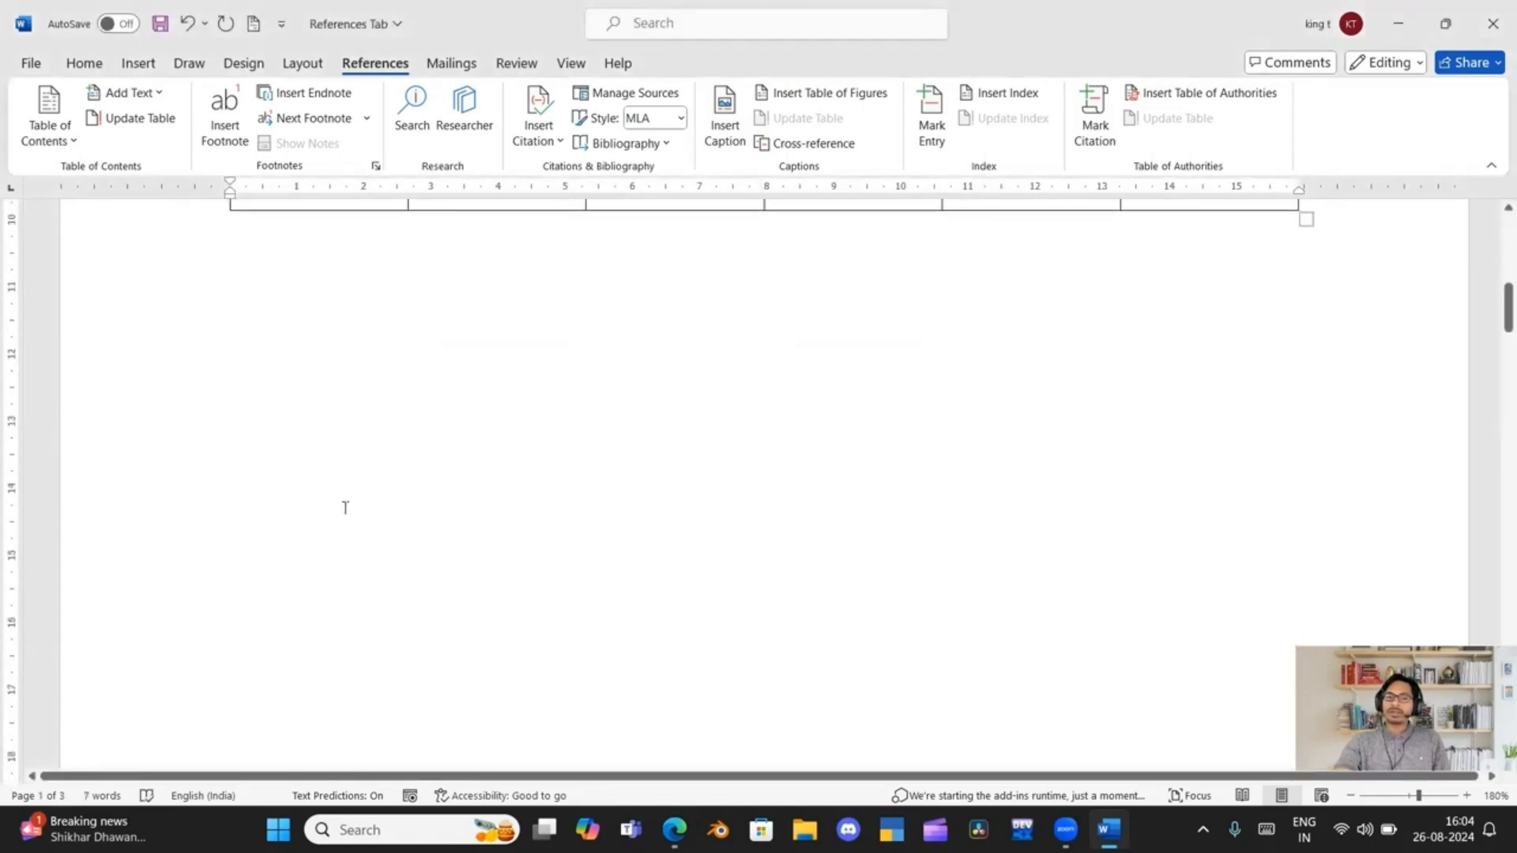
{"action": "scroll", "coordinate": [350, 512], "scroll_direction": "down", "scroll_amount": 10}
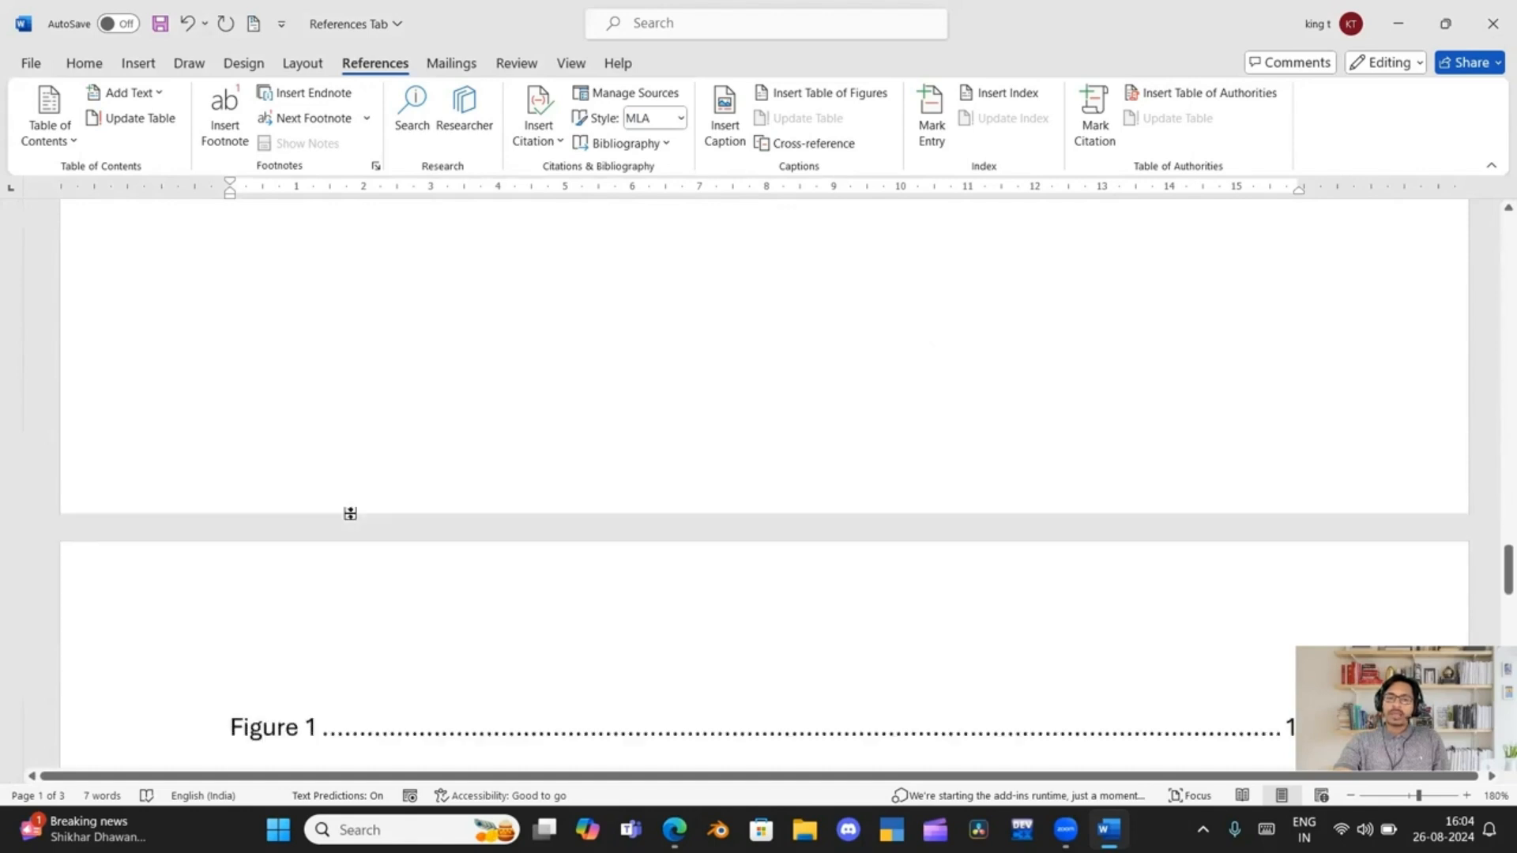
{"action": "left_click", "coordinate": [347, 371]}
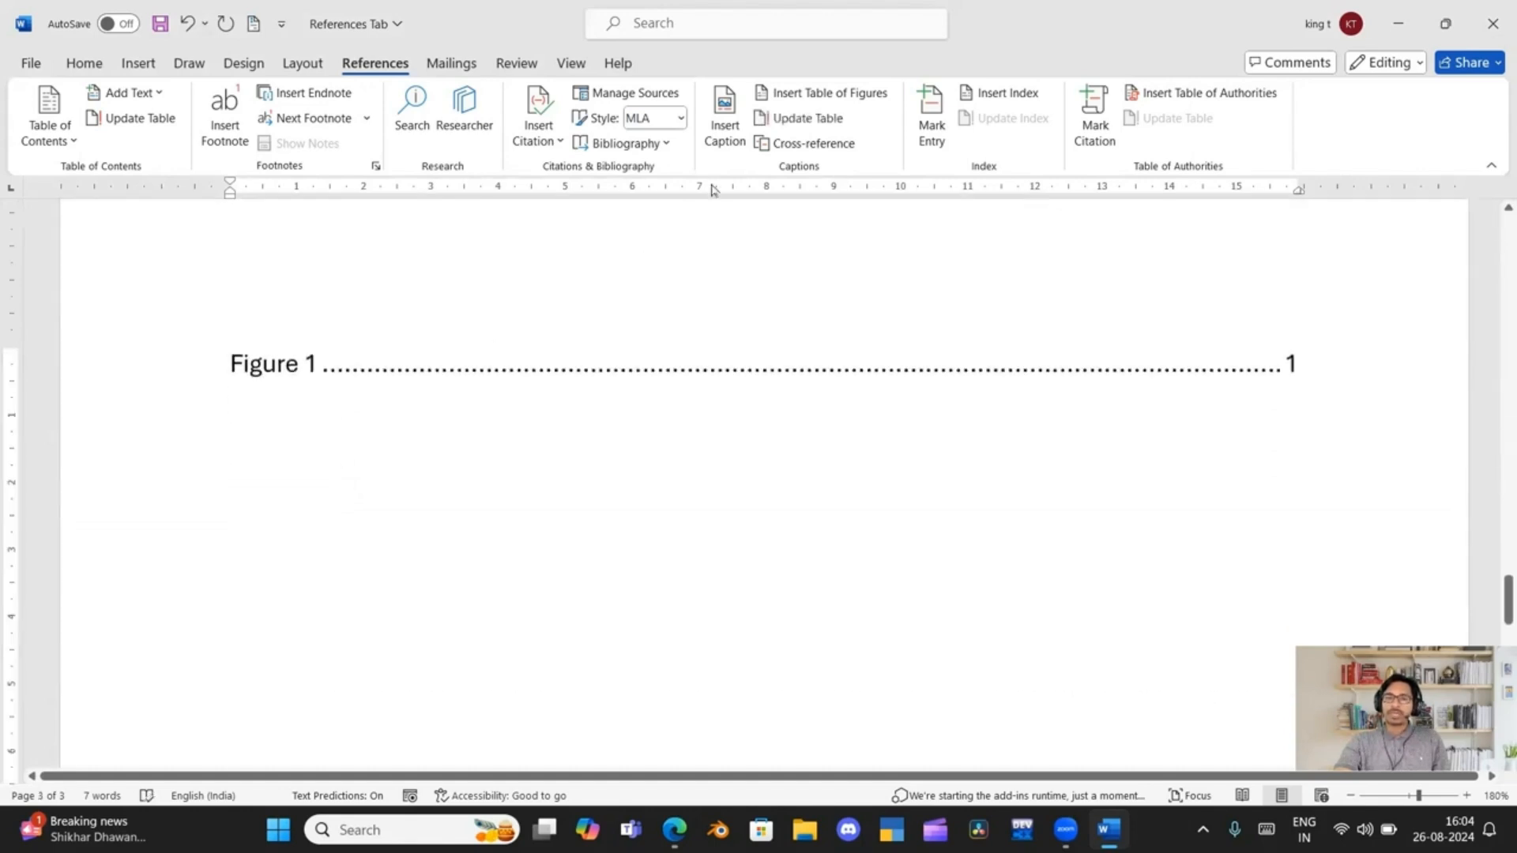
{"action": "left_click", "coordinate": [813, 120]}
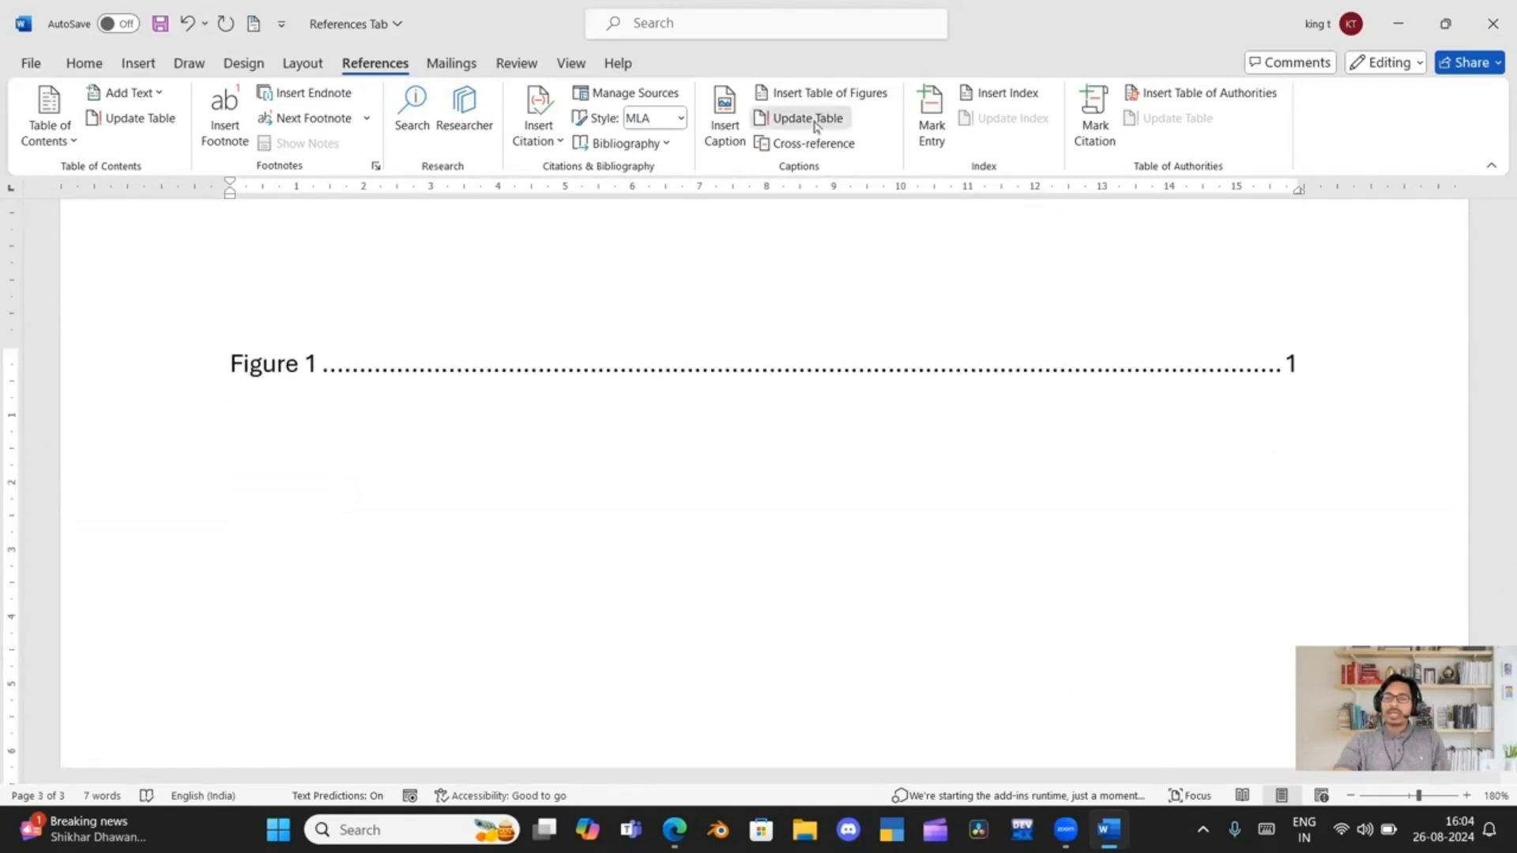
{"action": "left_click", "coordinate": [684, 410]}
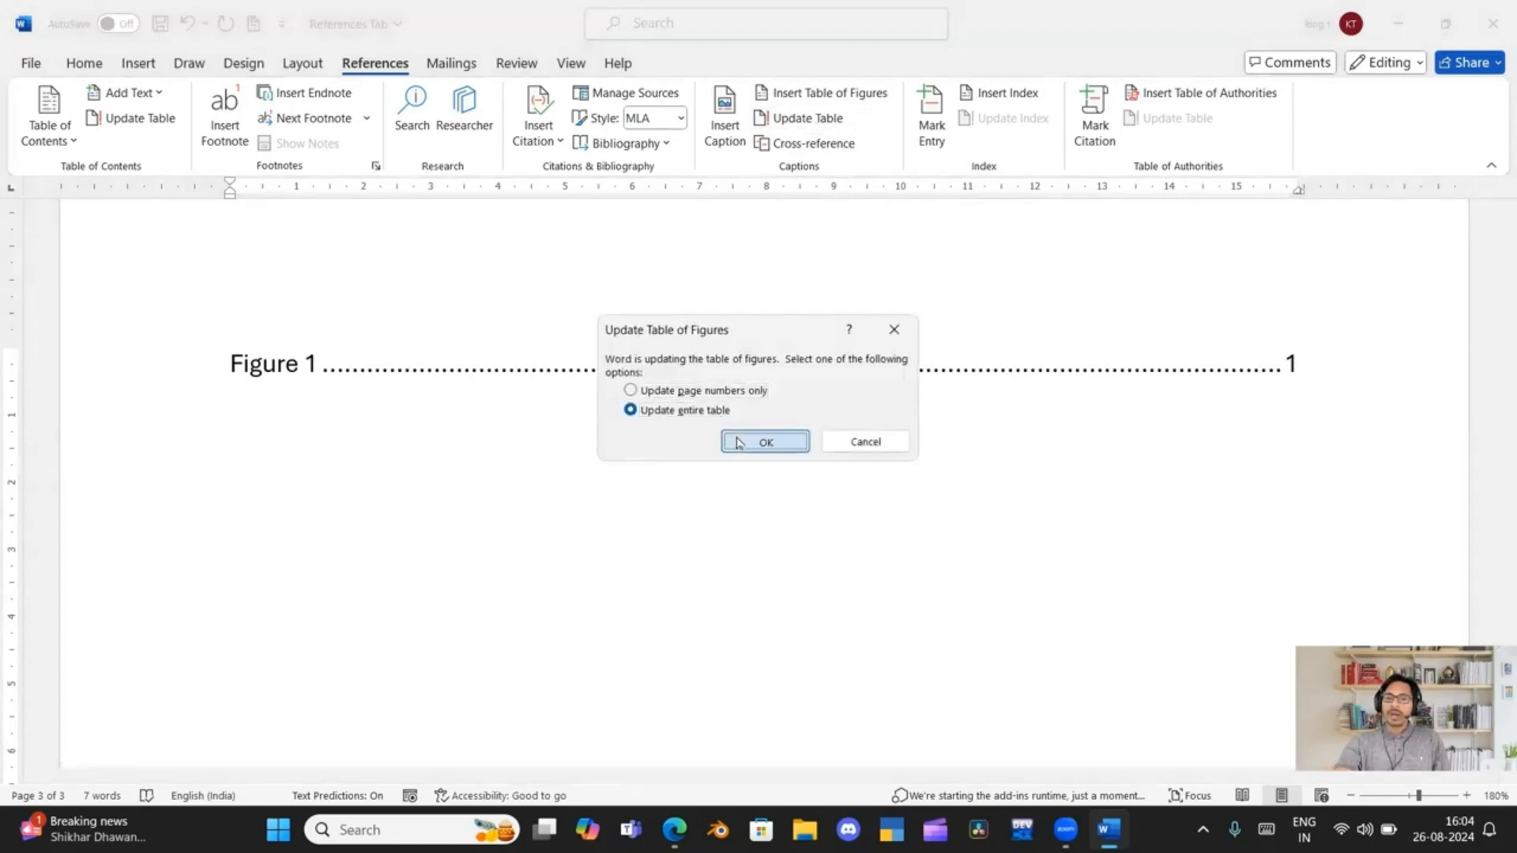
{"action": "left_click", "coordinate": [762, 441]}
Insert a second table of figures below the "Figure 1" entry on the last page, using the Table caption label
{"action": "scroll", "coordinate": [738, 436], "scroll_direction": "up", "scroll_amount": 10}
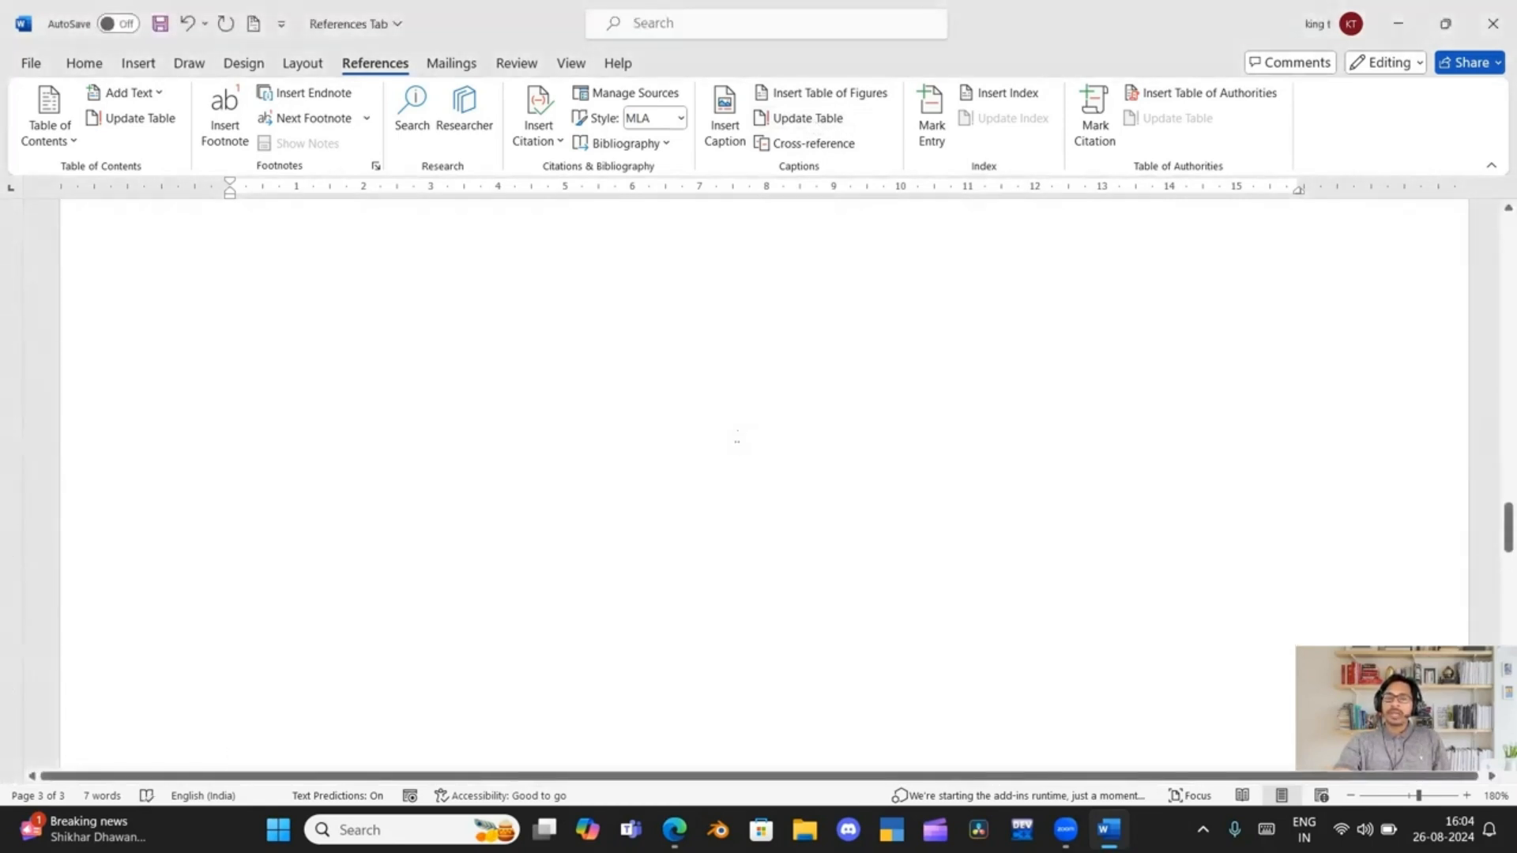
{"action": "scroll", "coordinate": [738, 436], "scroll_direction": "up", "scroll_amount": 6}
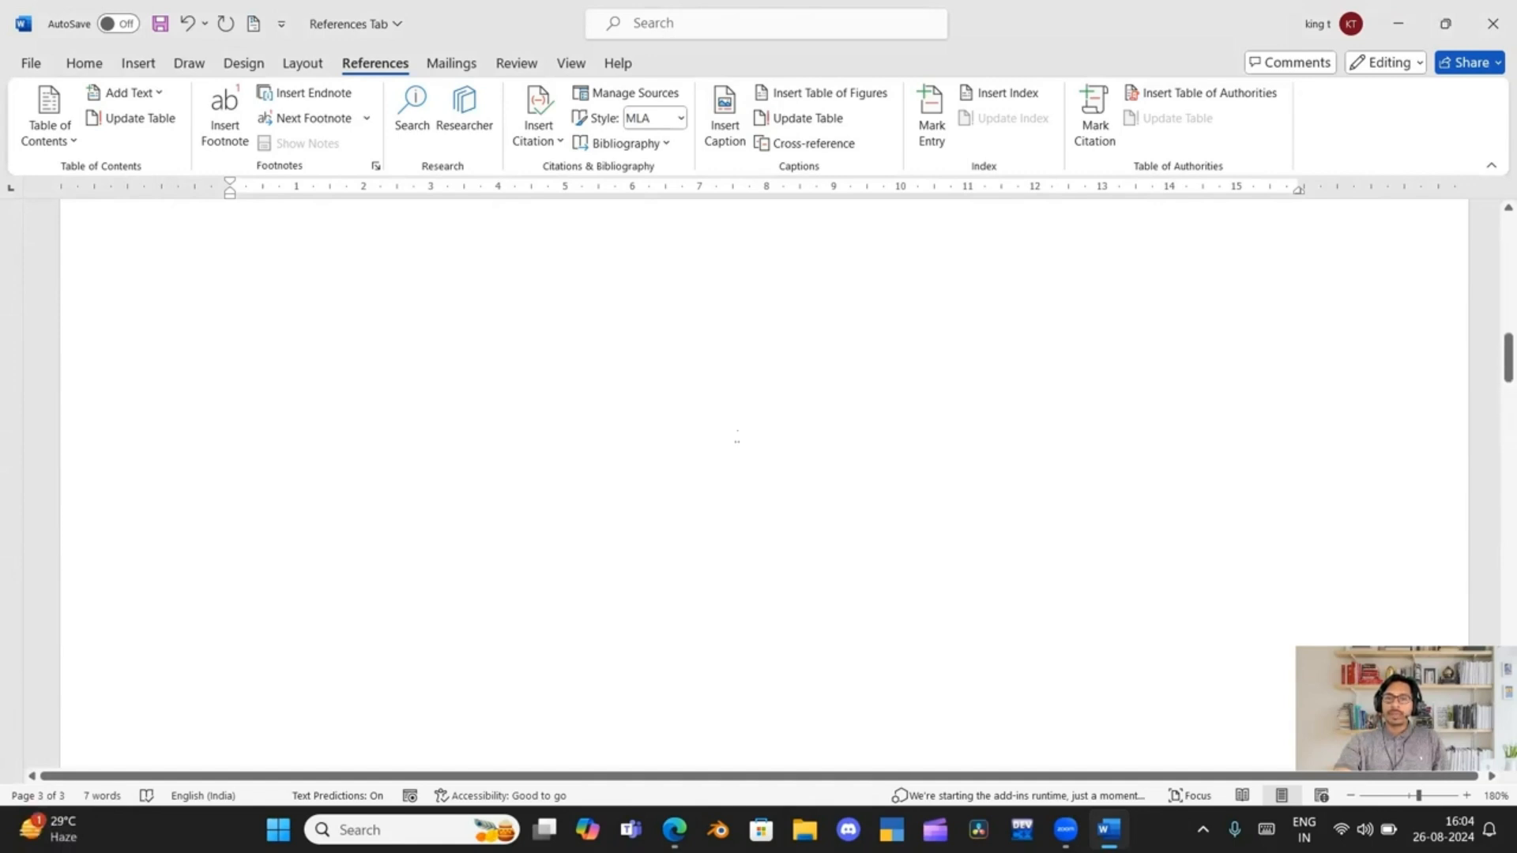
{"action": "scroll", "coordinate": [737, 436], "scroll_direction": "down", "scroll_amount": 4}
{"action": "scroll", "coordinate": [737, 436], "scroll_direction": "up", "scroll_amount": 8}
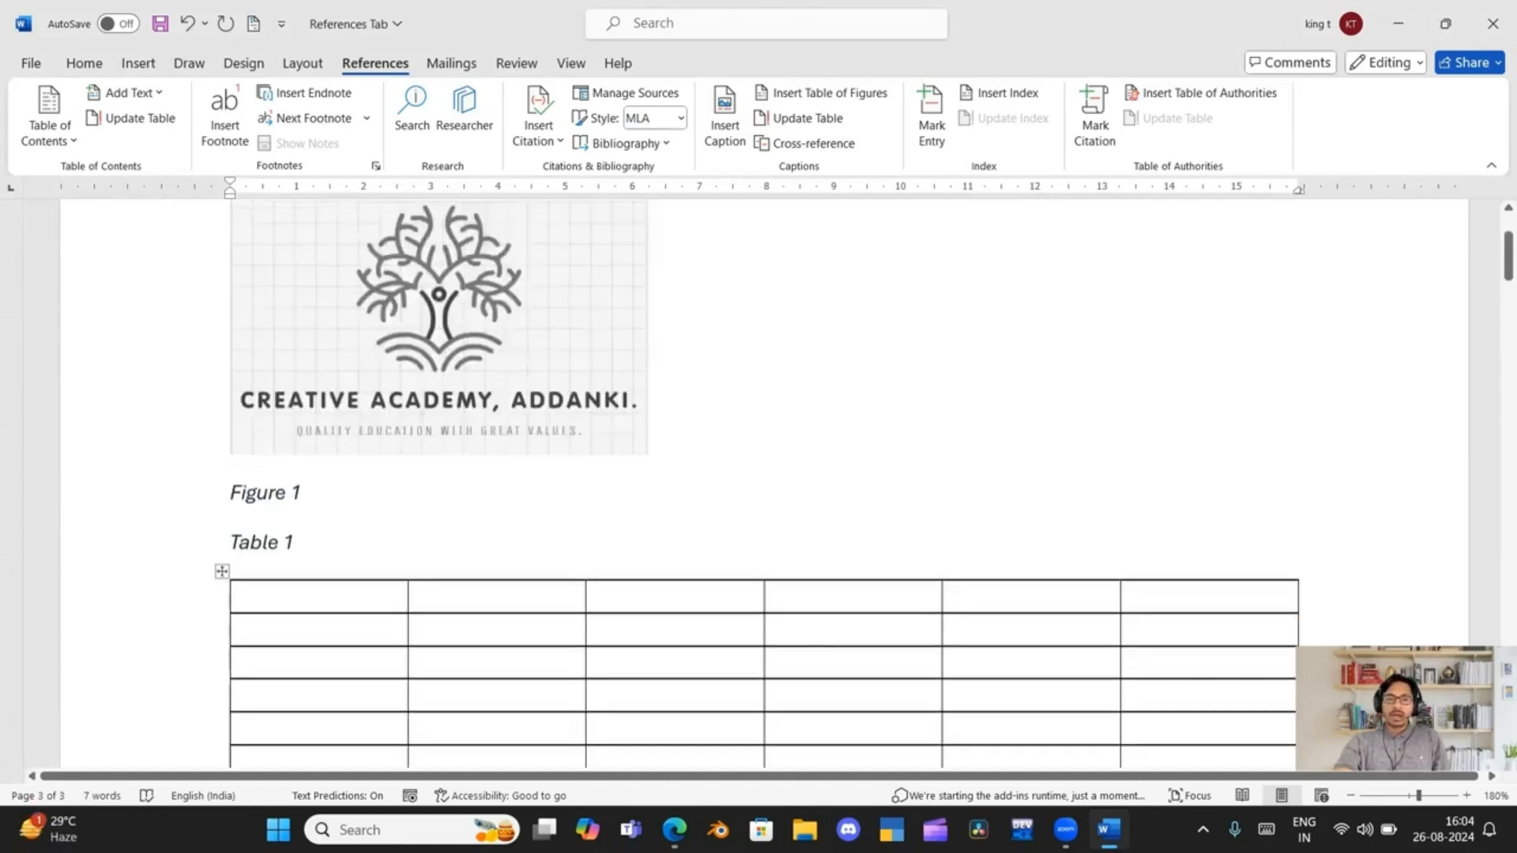
{"action": "scroll", "coordinate": [300, 573], "scroll_direction": "down", "scroll_amount": 10}
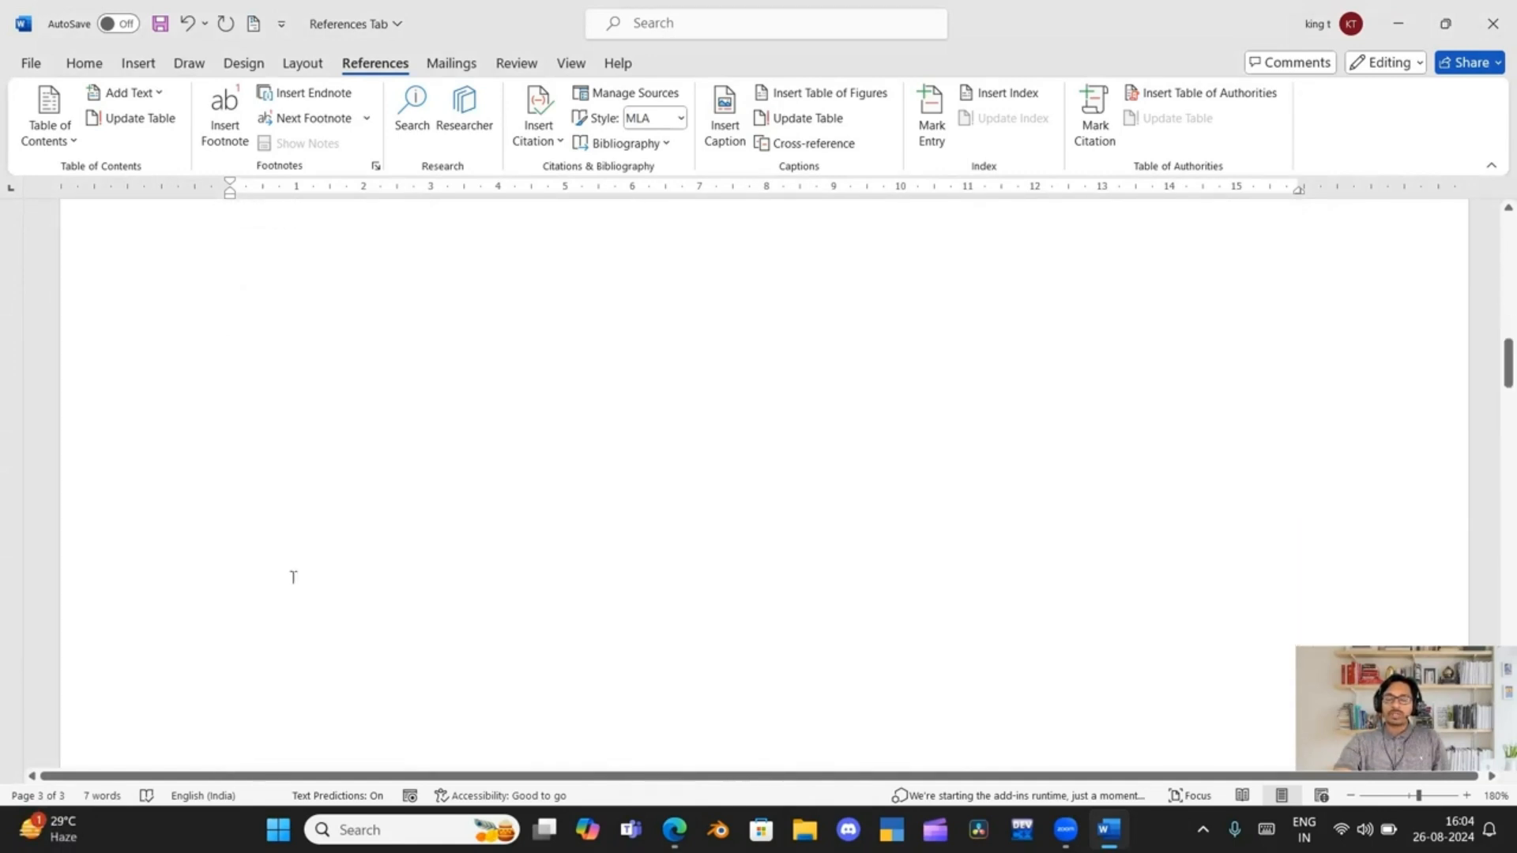
{"action": "scroll", "coordinate": [302, 572], "scroll_direction": "down", "scroll_amount": 6}
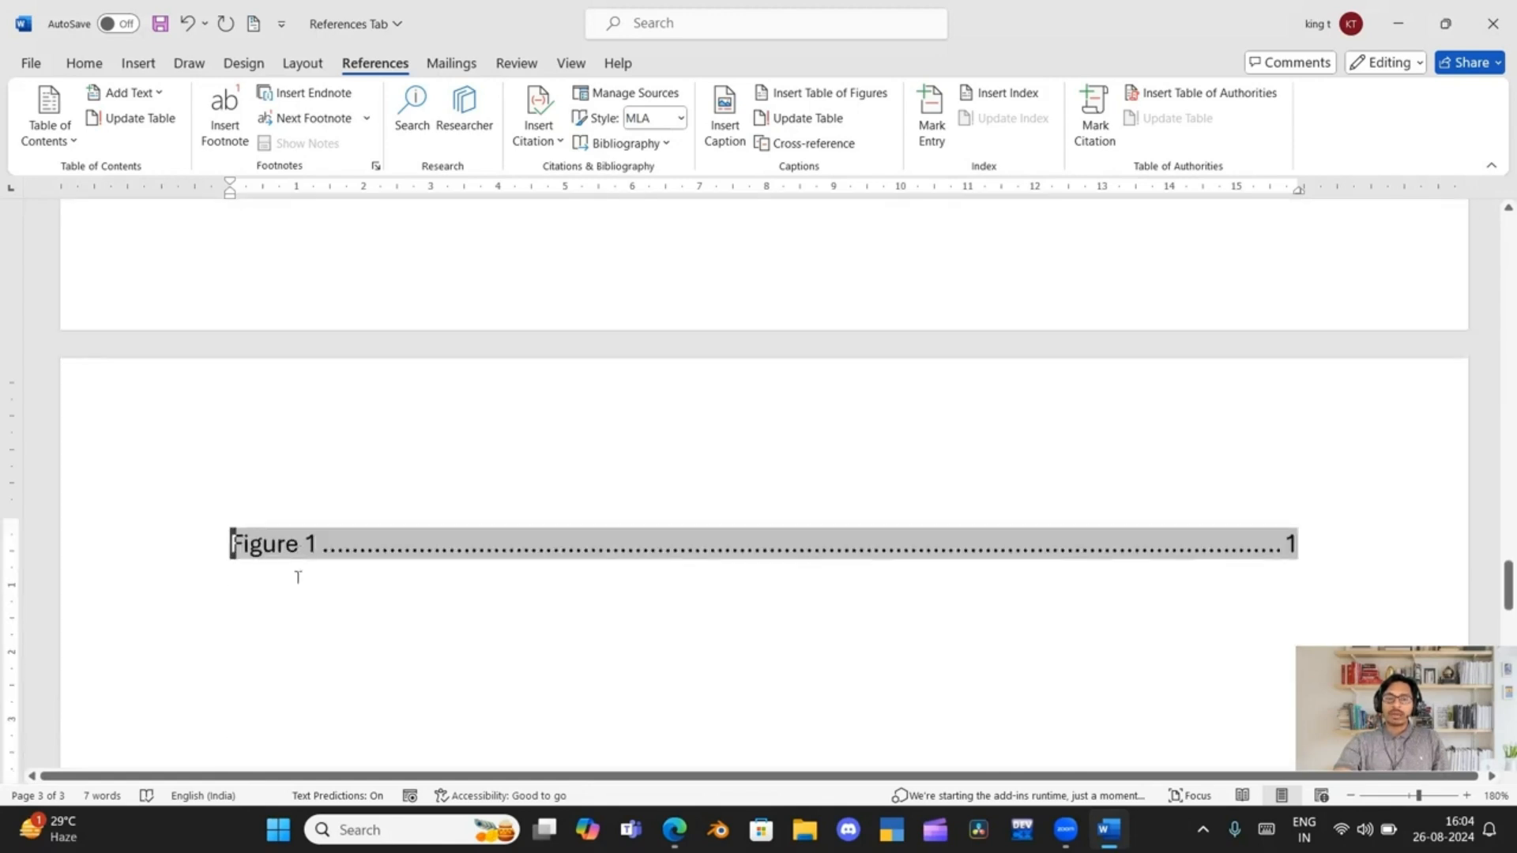
{"action": "left_click", "coordinate": [234, 477]}
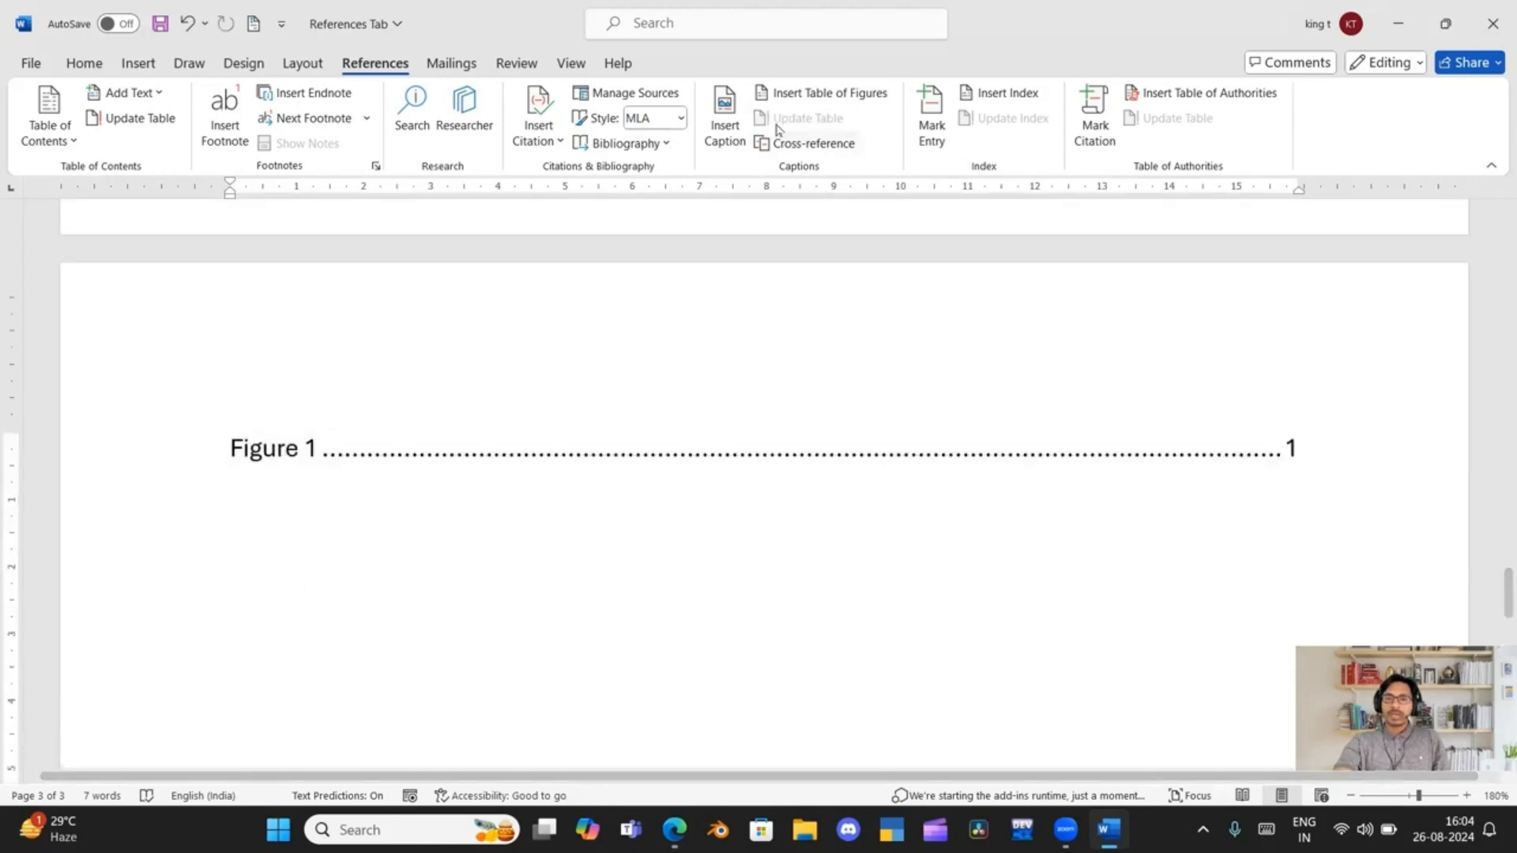
{"action": "left_click", "coordinate": [822, 92]}
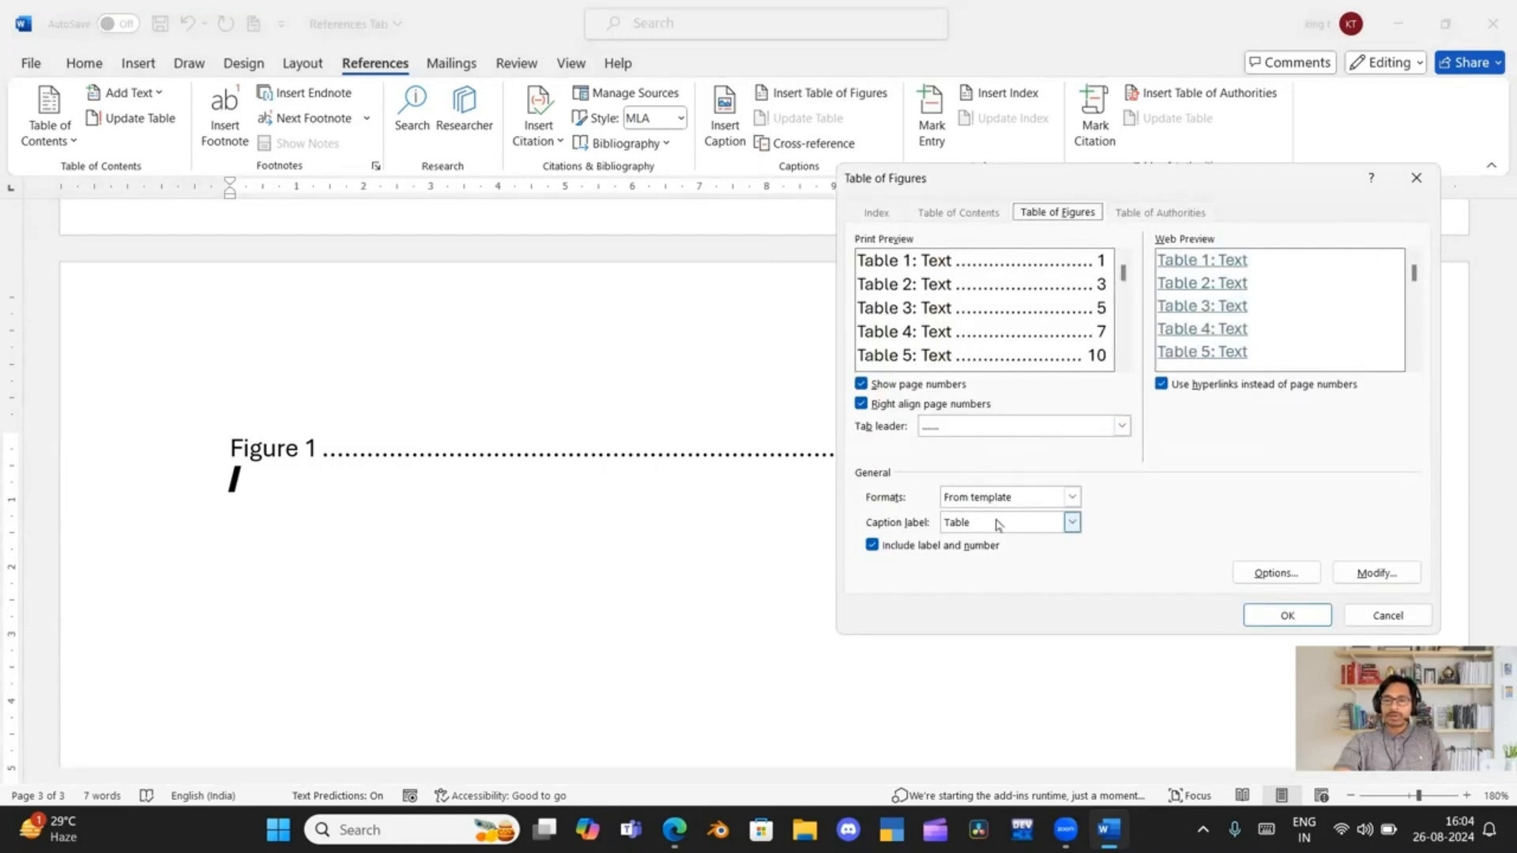
{"action": "left_click", "coordinate": [1258, 616]}
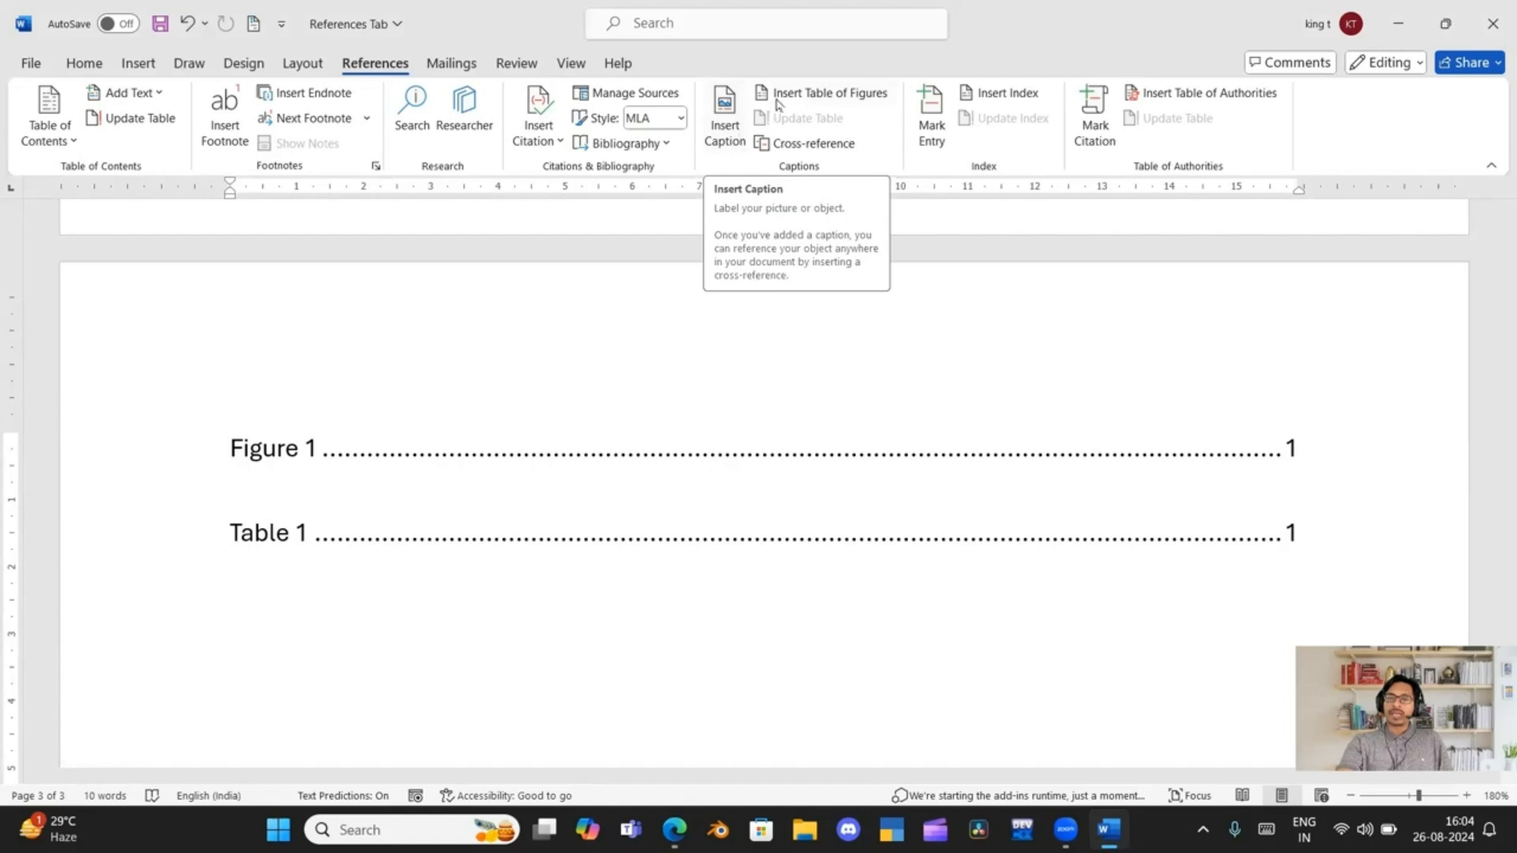
{"action": "left_click", "coordinate": [804, 91]}
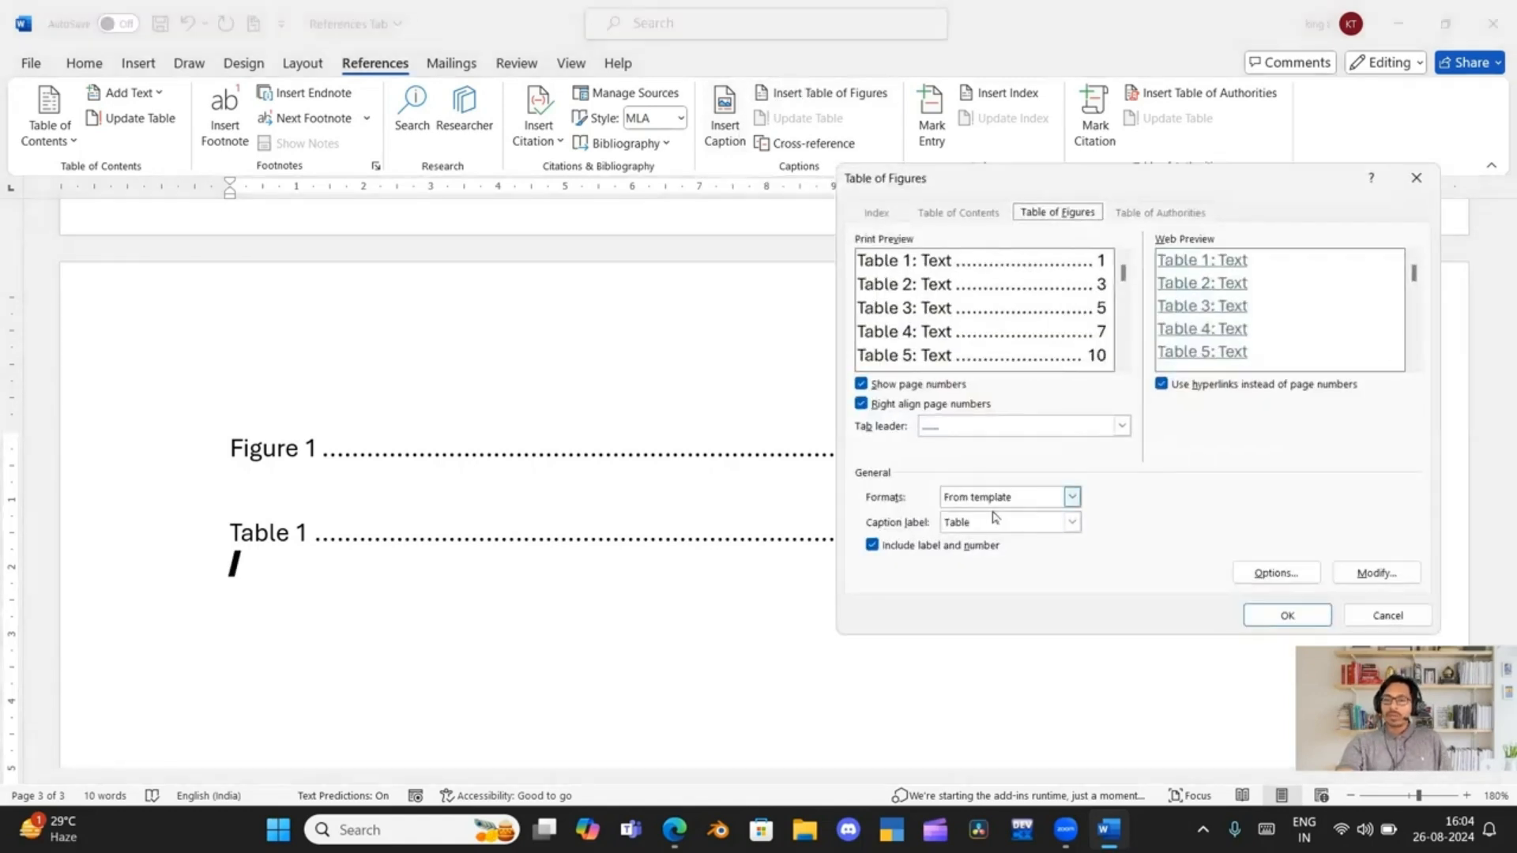
{"action": "left_click", "coordinate": [1071, 522]}
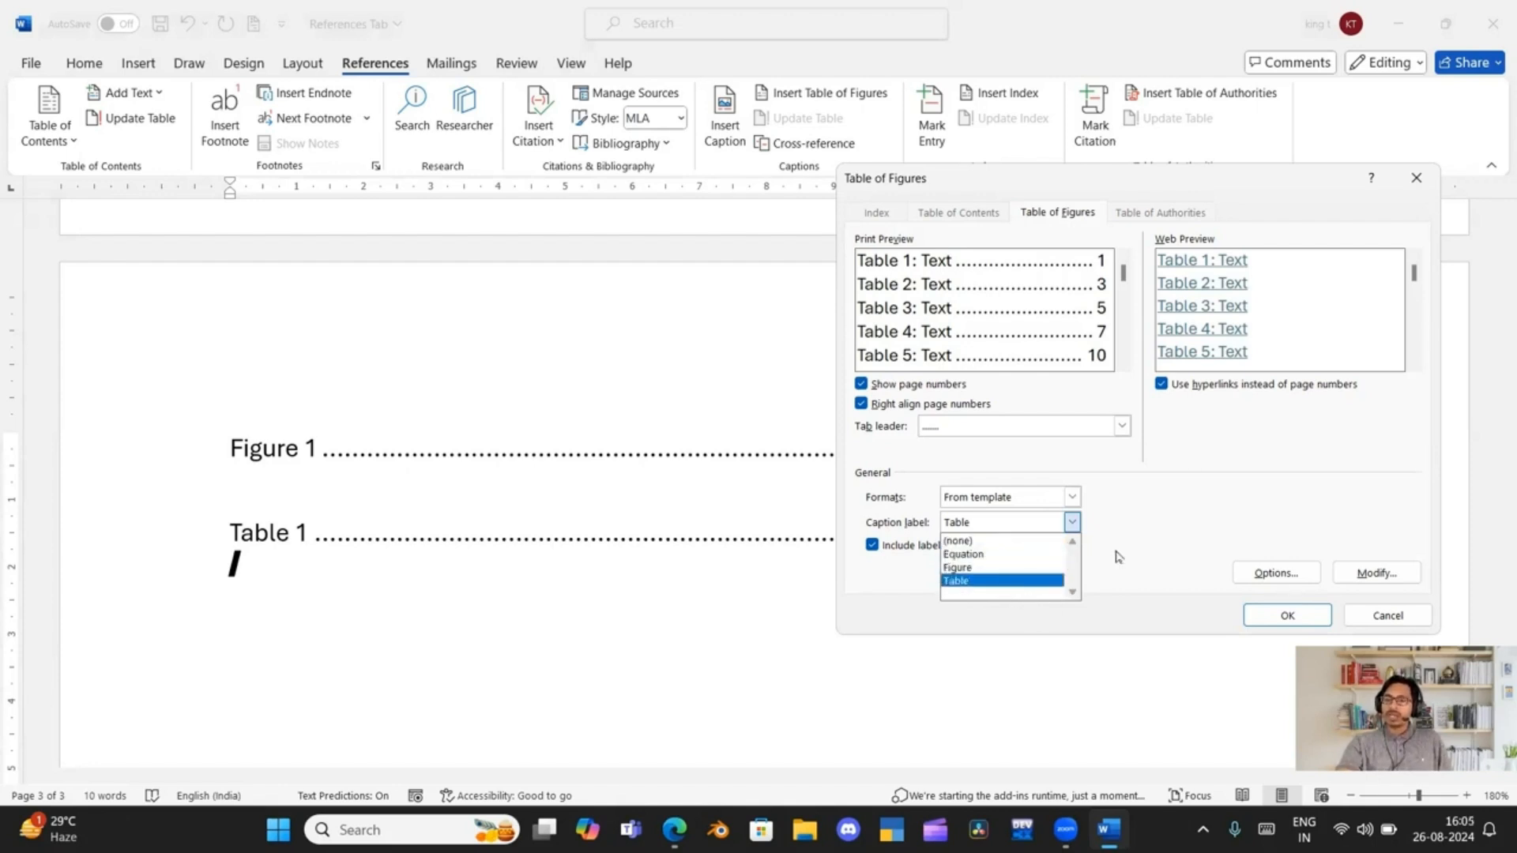
{"action": "left_click", "coordinate": [1422, 190]}
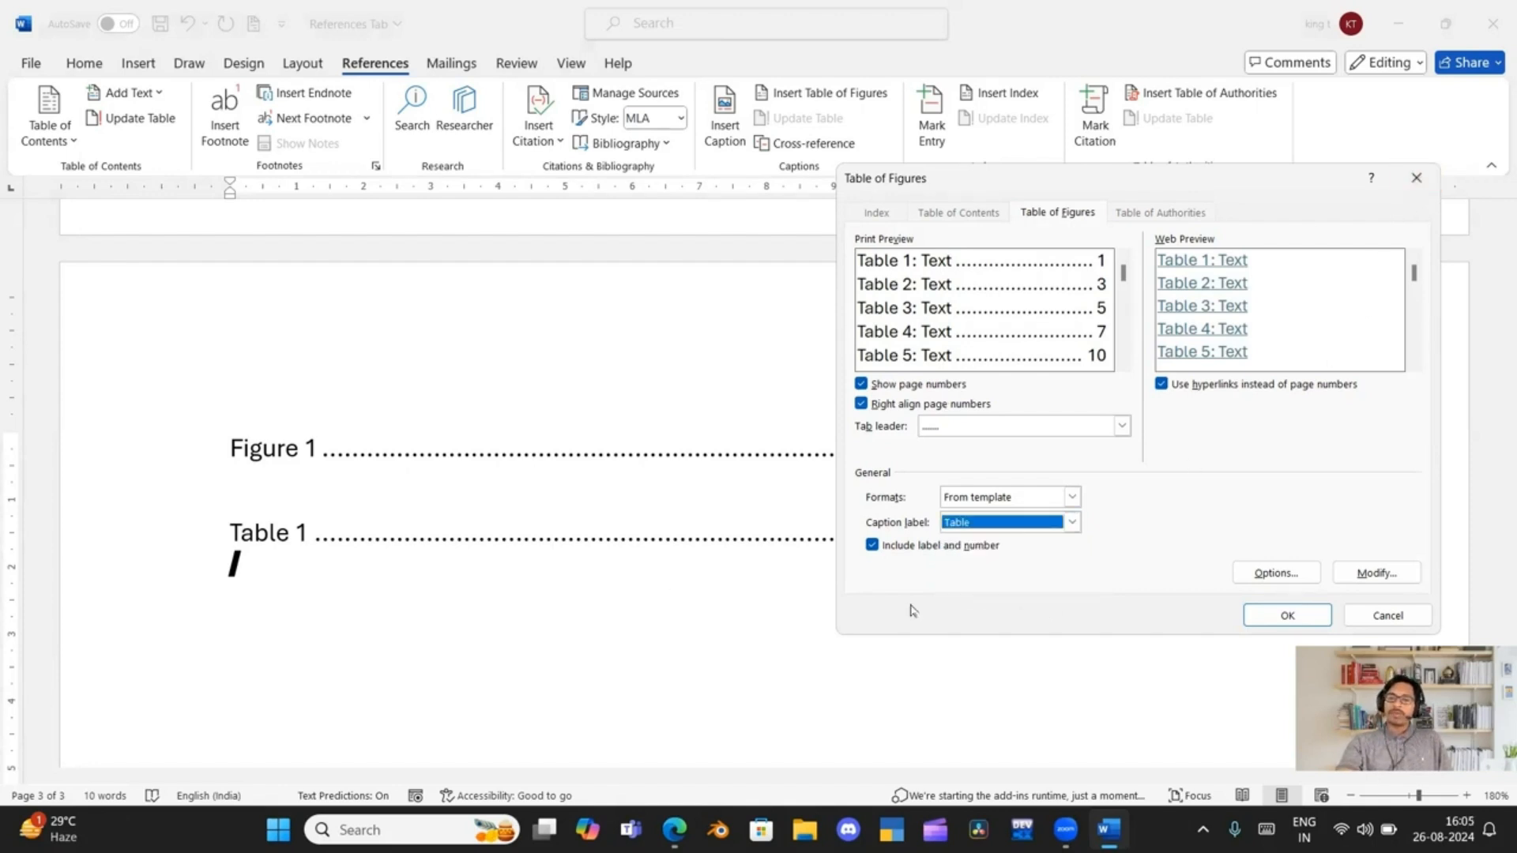
{"action": "left_click", "coordinate": [1248, 622]}
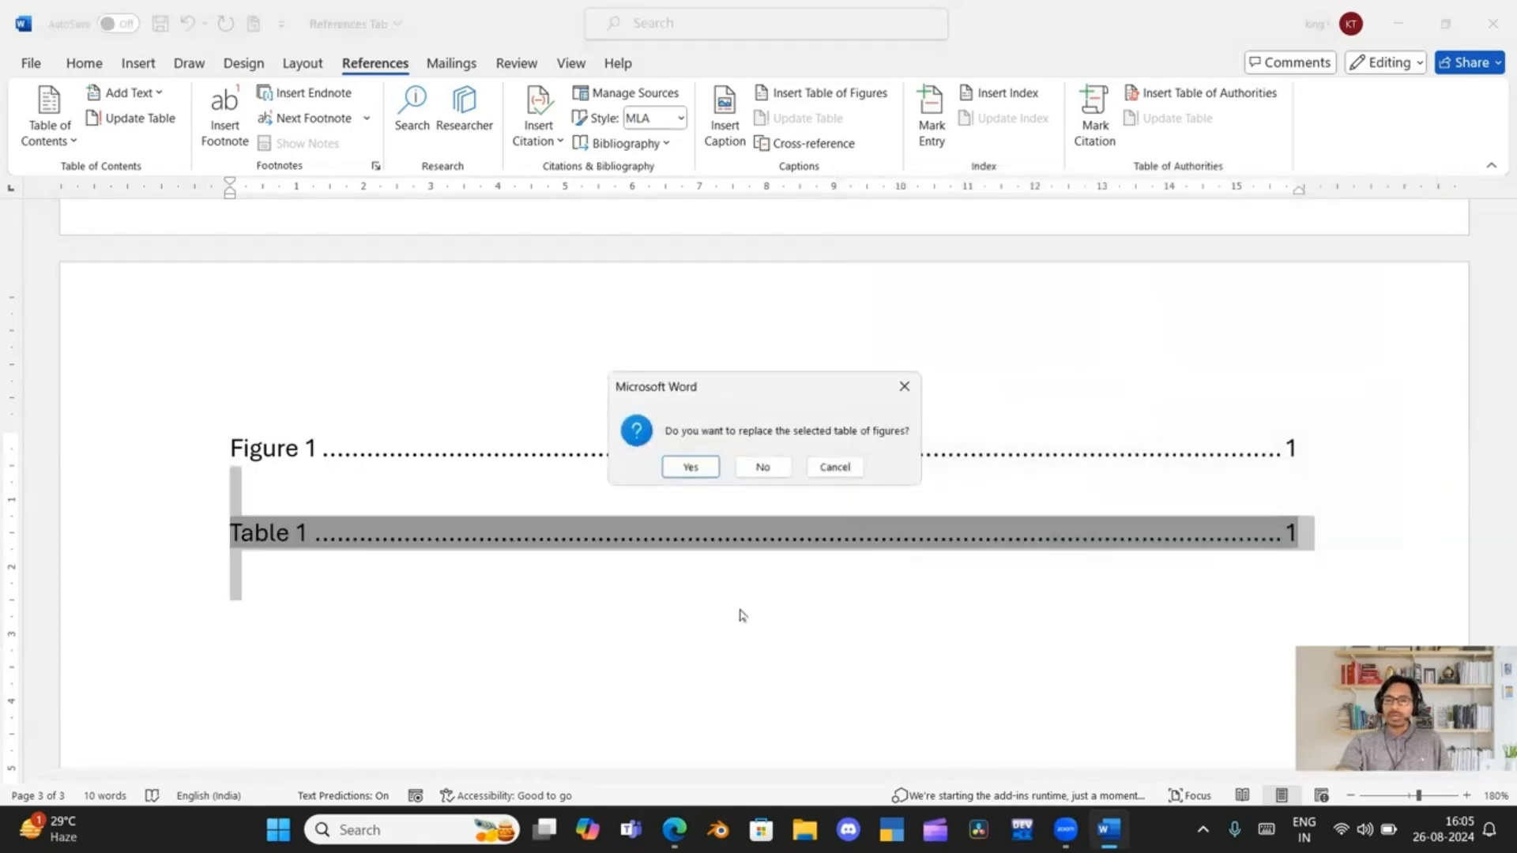
{"action": "left_click", "coordinate": [835, 466]}
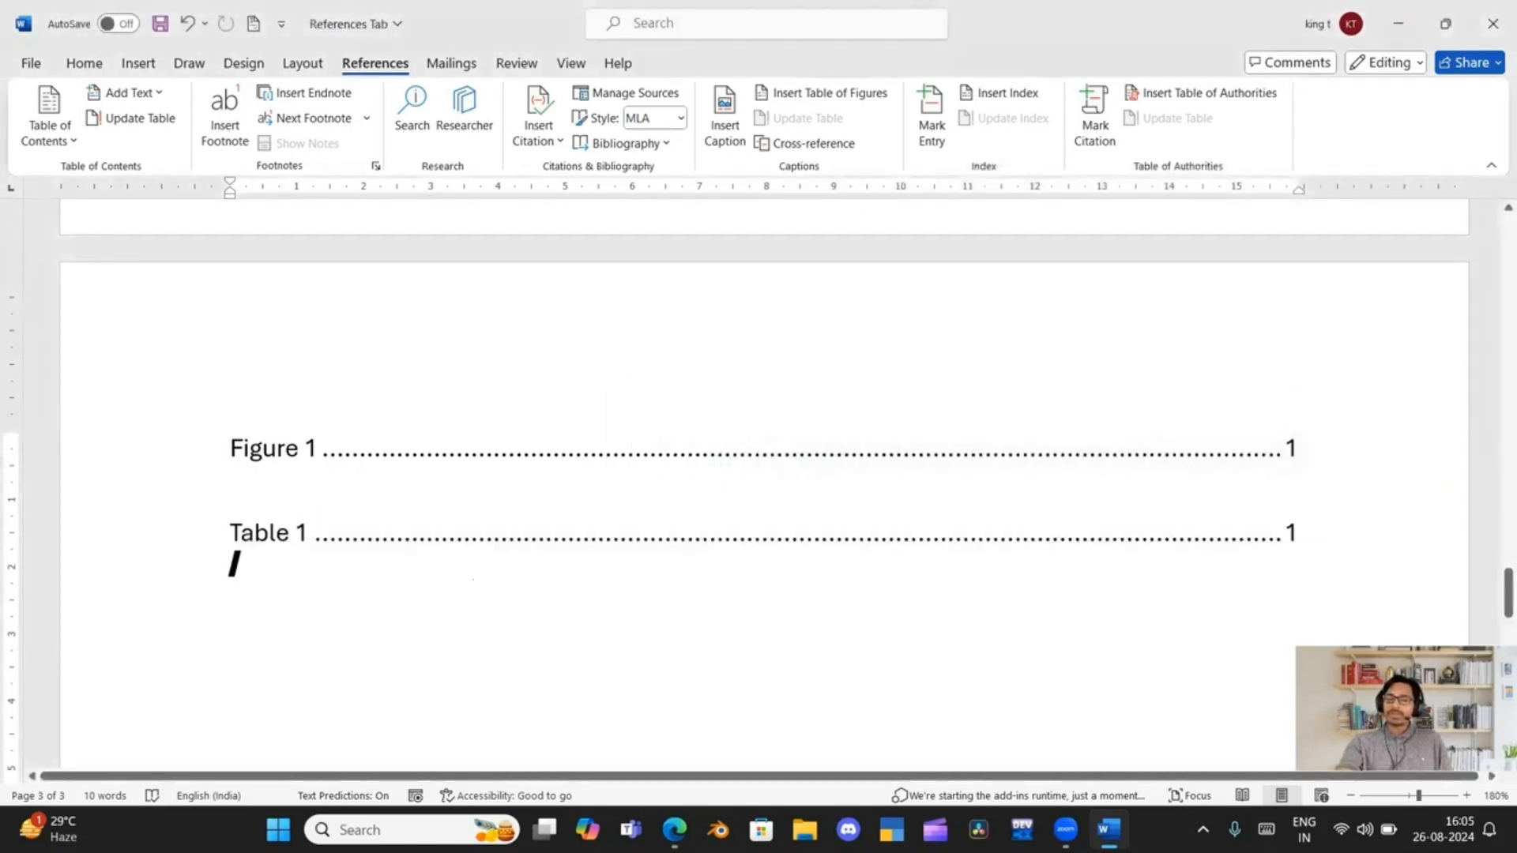
Insert a table of four columns and three rows below the "Table 1" grid on the first page
{"action": "scroll", "coordinate": [394, 584], "scroll_direction": "up", "scroll_amount": 2}
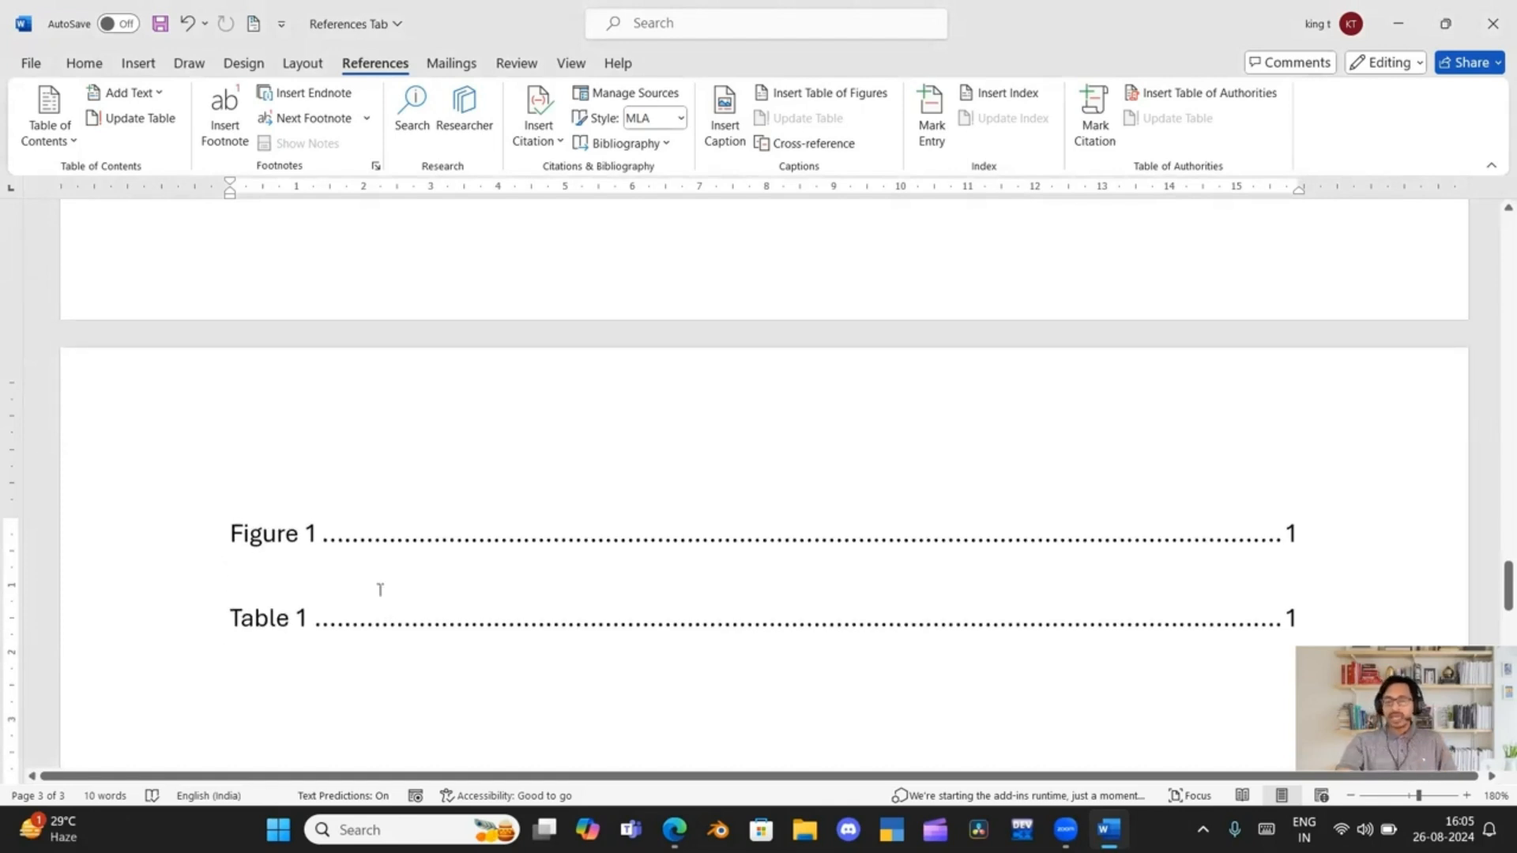
{"action": "scroll", "coordinate": [362, 605], "scroll_direction": "up", "scroll_amount": 4}
{"action": "scroll", "coordinate": [363, 605], "scroll_direction": "up", "scroll_amount": 10}
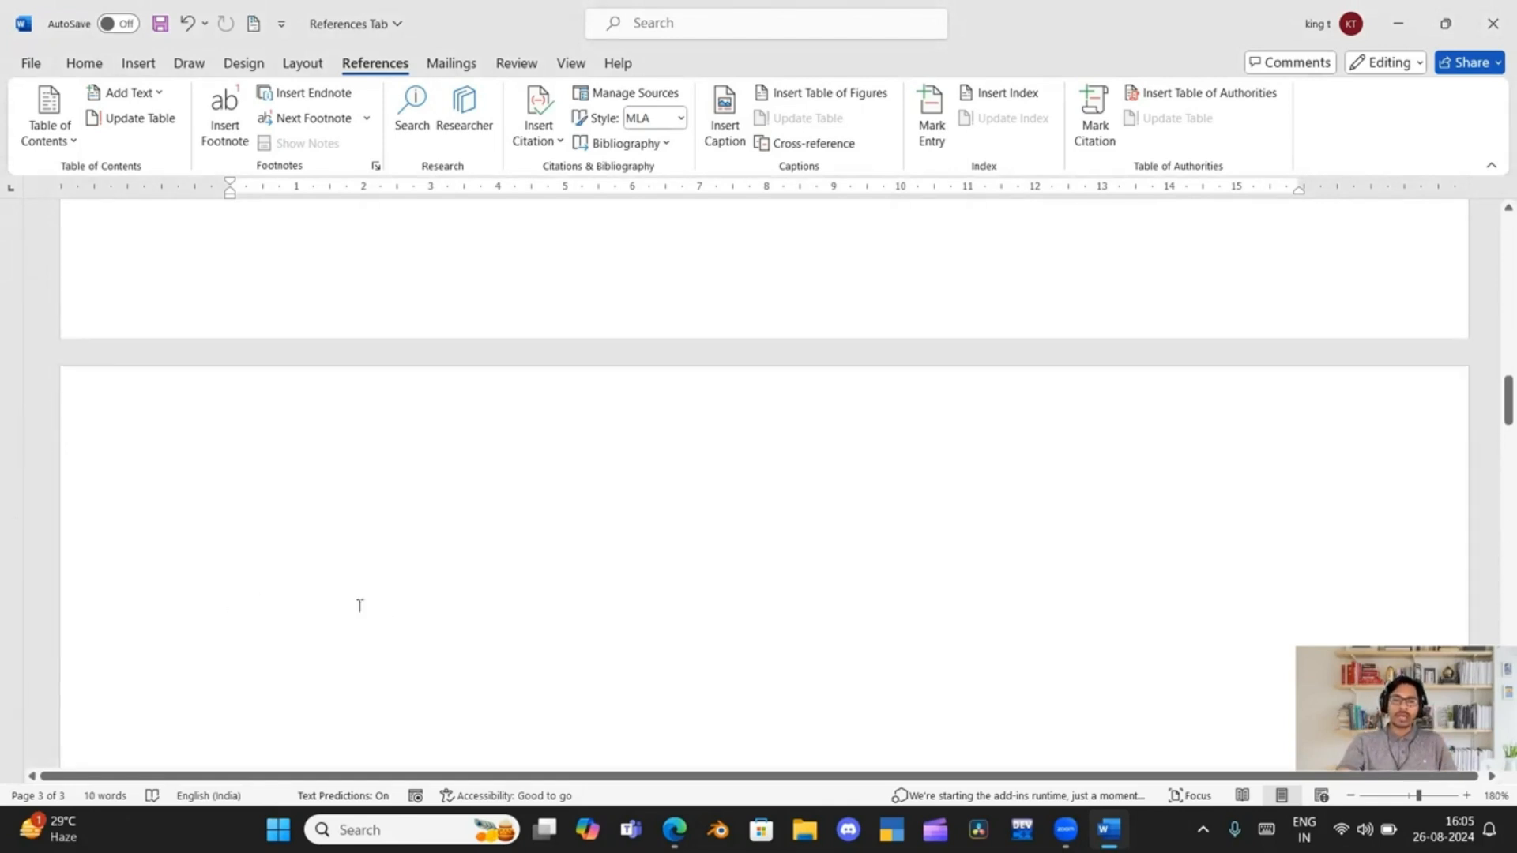
{"action": "scroll", "coordinate": [358, 600], "scroll_direction": "up", "scroll_amount": 6}
{"action": "scroll", "coordinate": [356, 605], "scroll_direction": "down", "scroll_amount": 6}
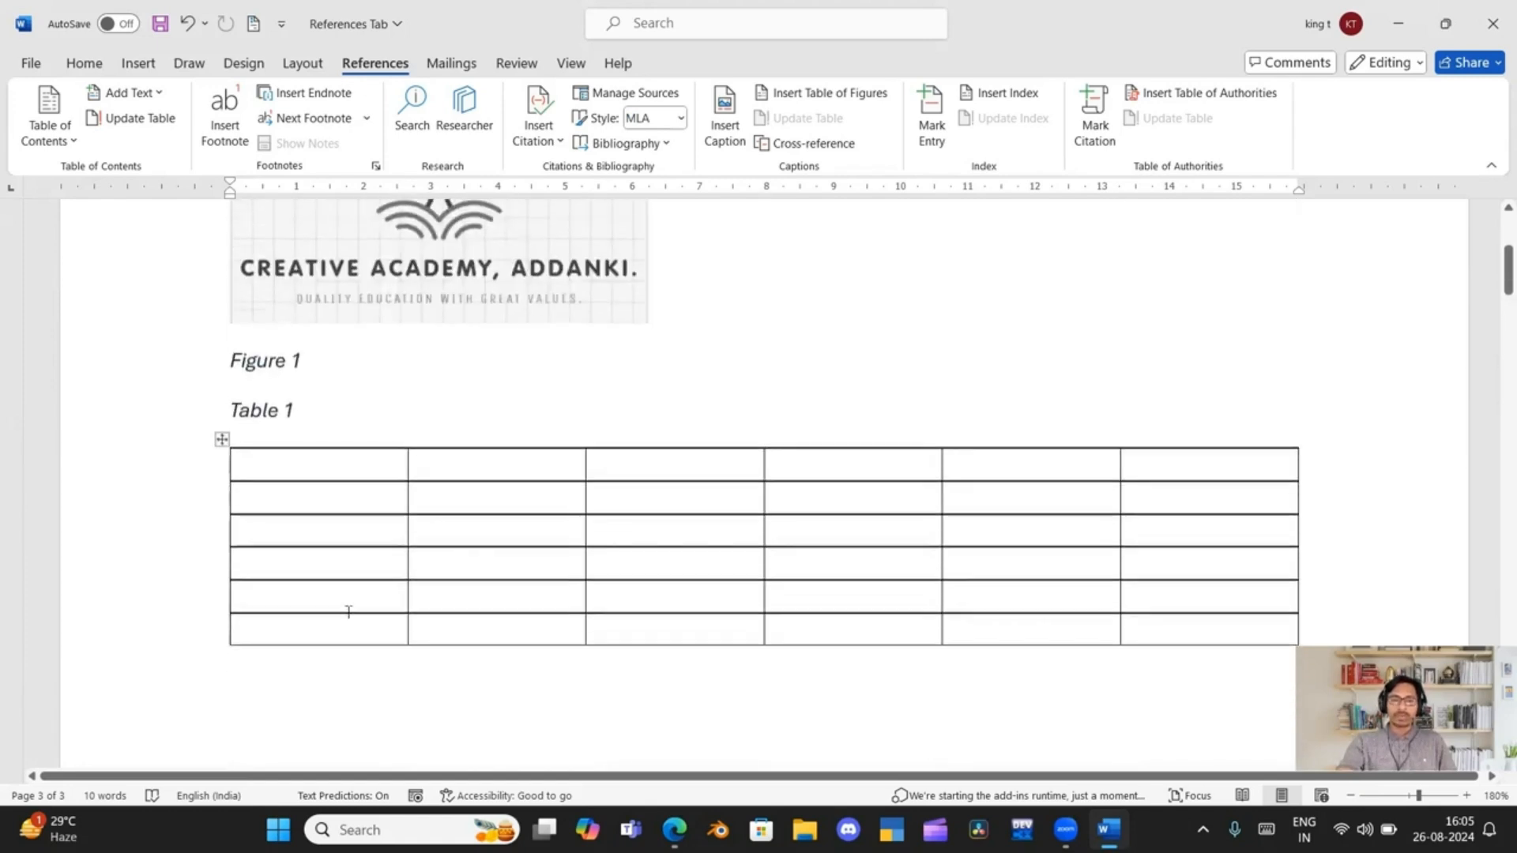
{"action": "left_click", "coordinate": [315, 545]}
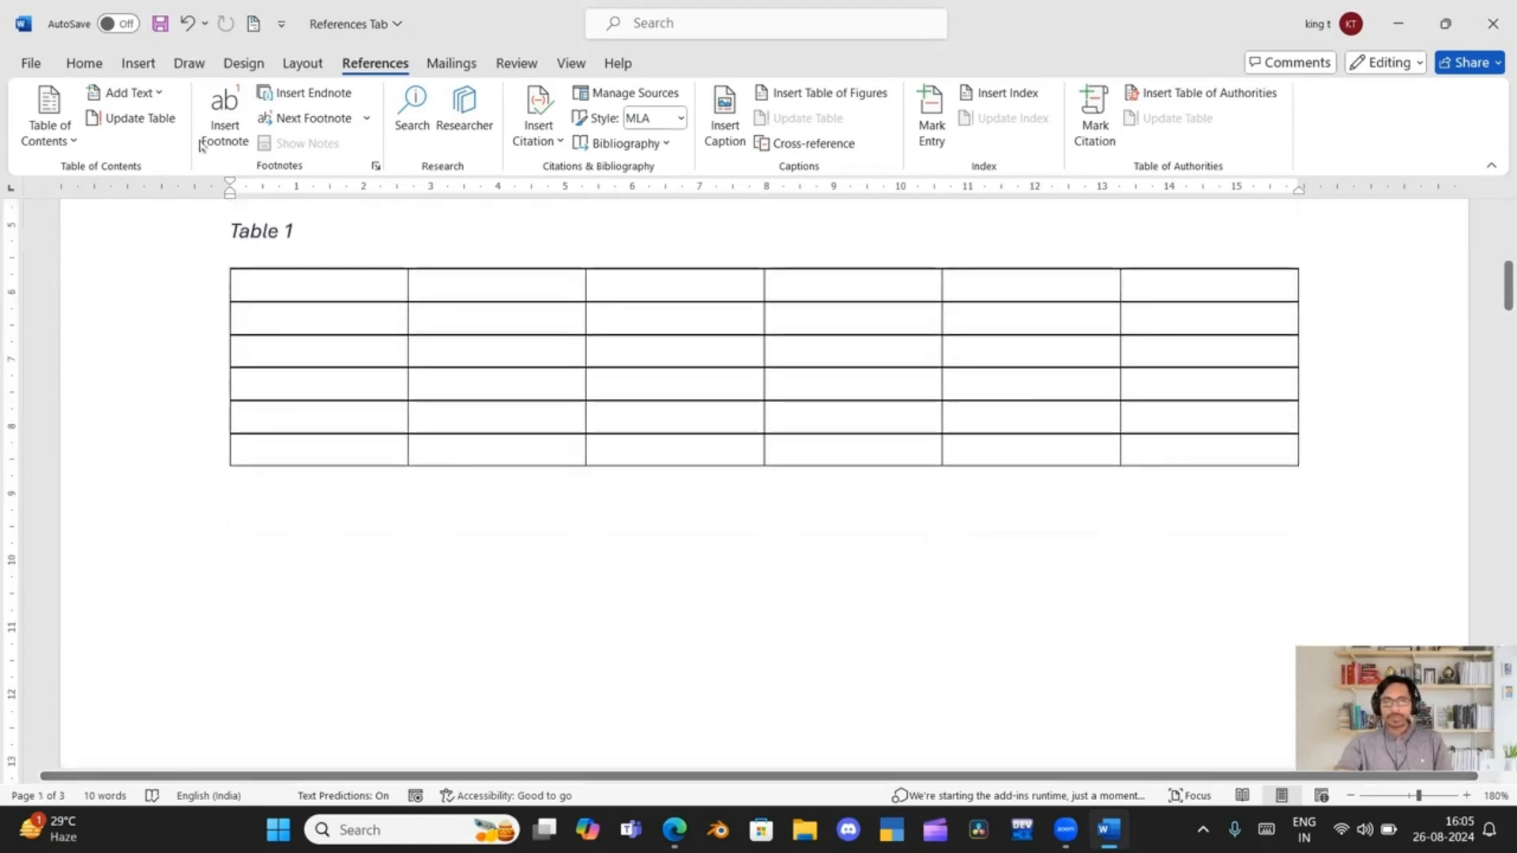
{"action": "left_click", "coordinate": [138, 63]}
{"action": "left_click", "coordinate": [181, 114]}
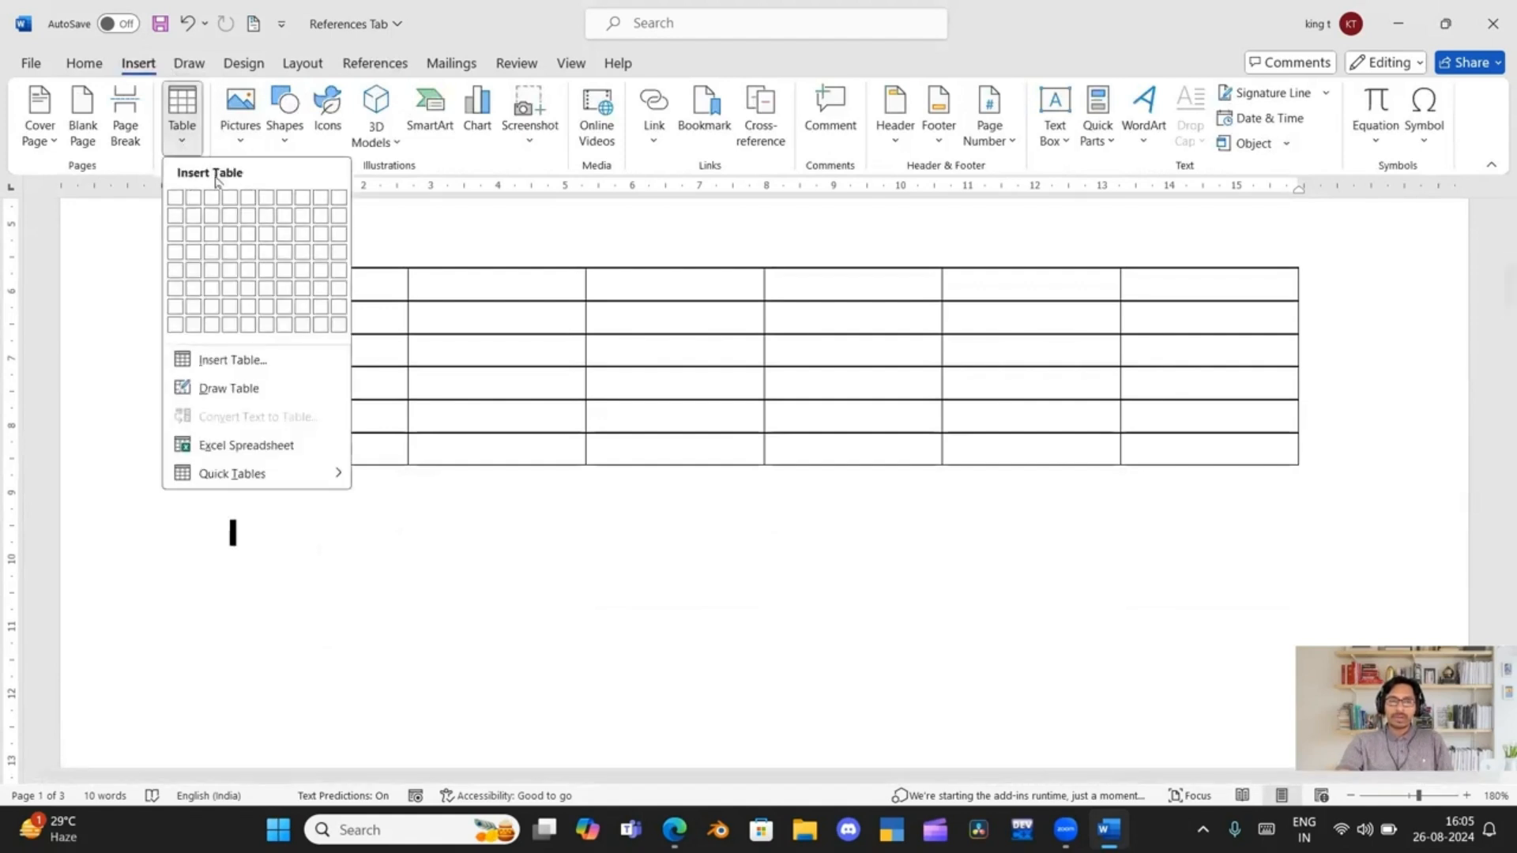
{"action": "left_click", "coordinate": [234, 238]}
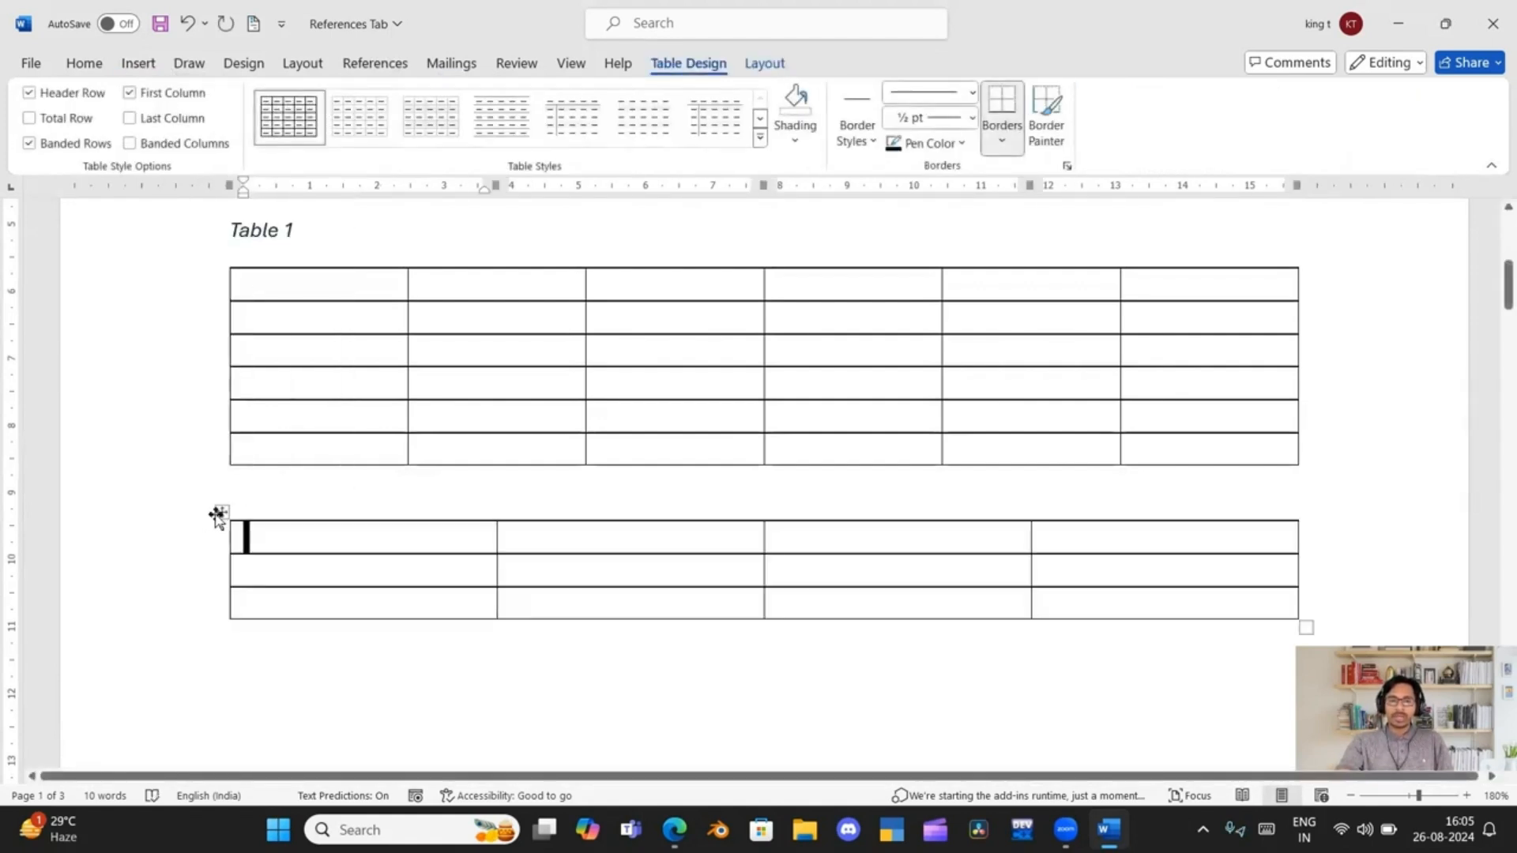
Caption the whole new table "Table 2" using the Table label, positioned above the selected item
{"action": "left_click", "coordinate": [223, 514]}
{"action": "left_click", "coordinate": [376, 64]}
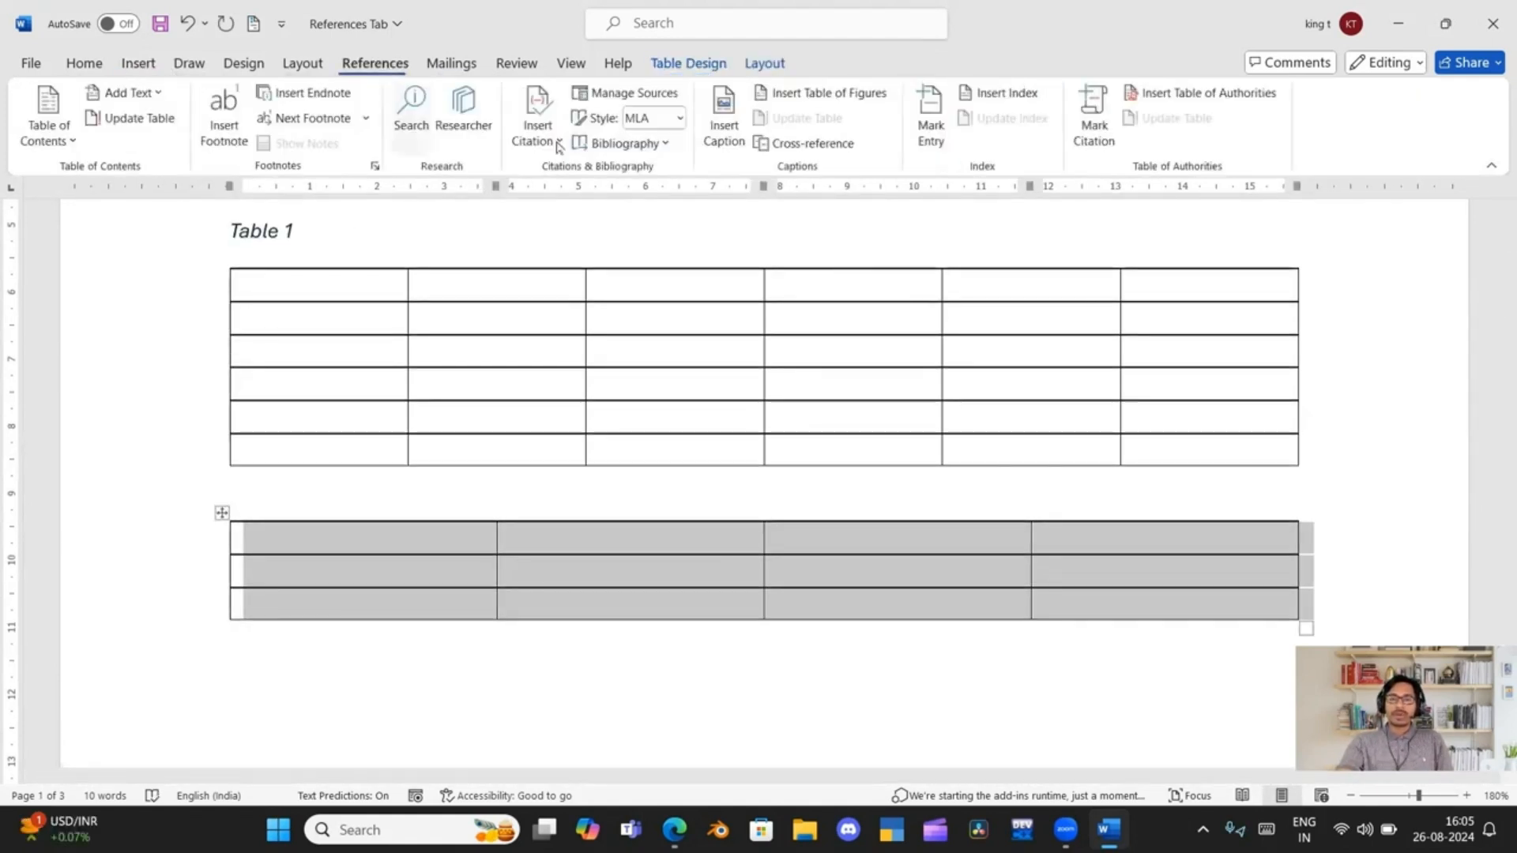
{"action": "left_click", "coordinate": [713, 139]}
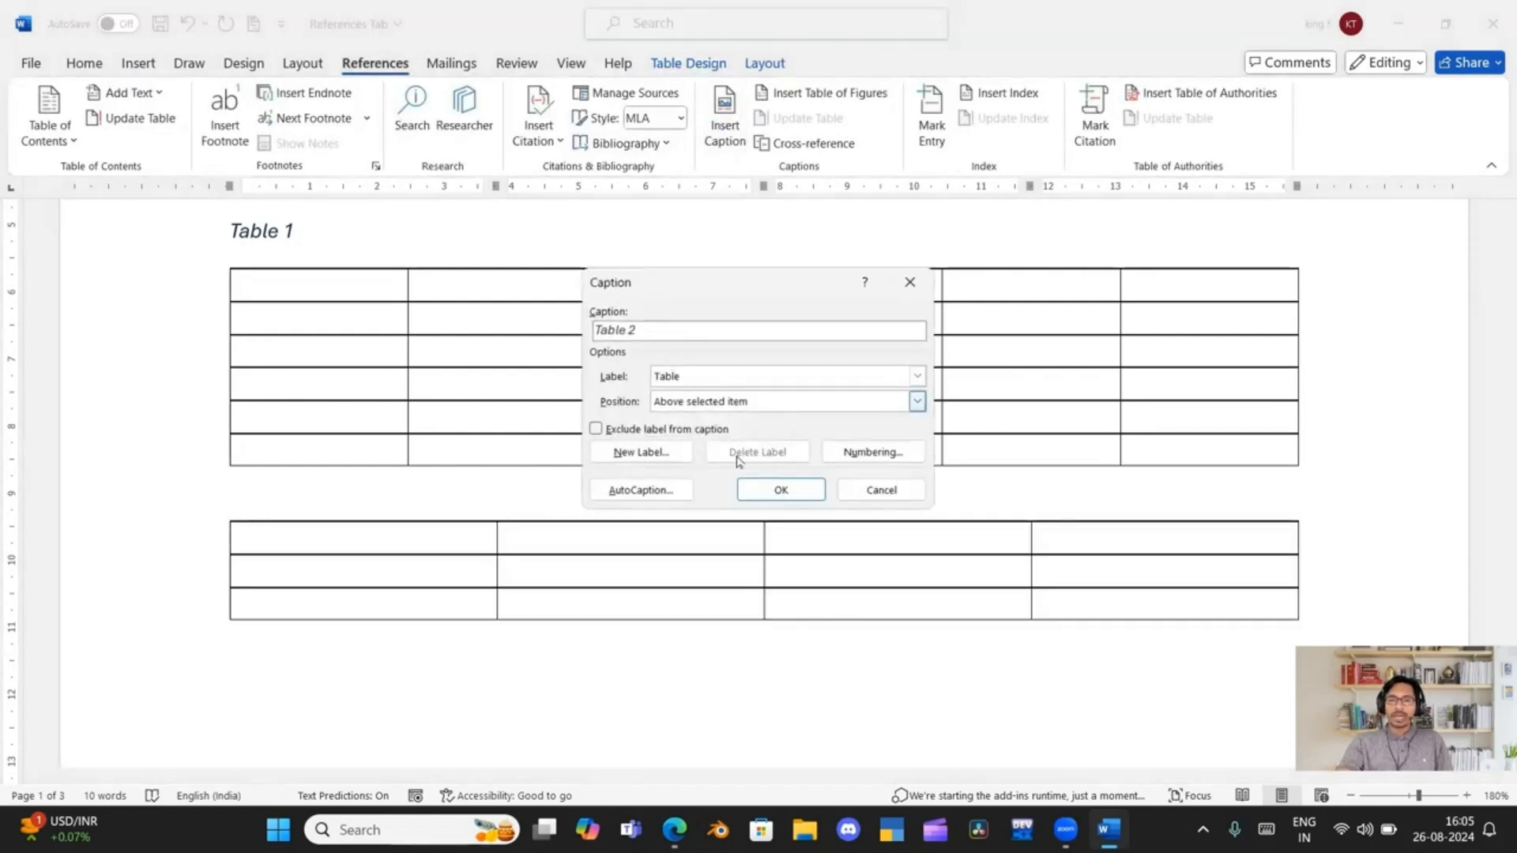
{"action": "left_click", "coordinate": [780, 489]}
Update the entire table of figures that lists the table captions on the last page
{"action": "scroll", "coordinate": [430, 584], "scroll_direction": "down", "scroll_amount": 10}
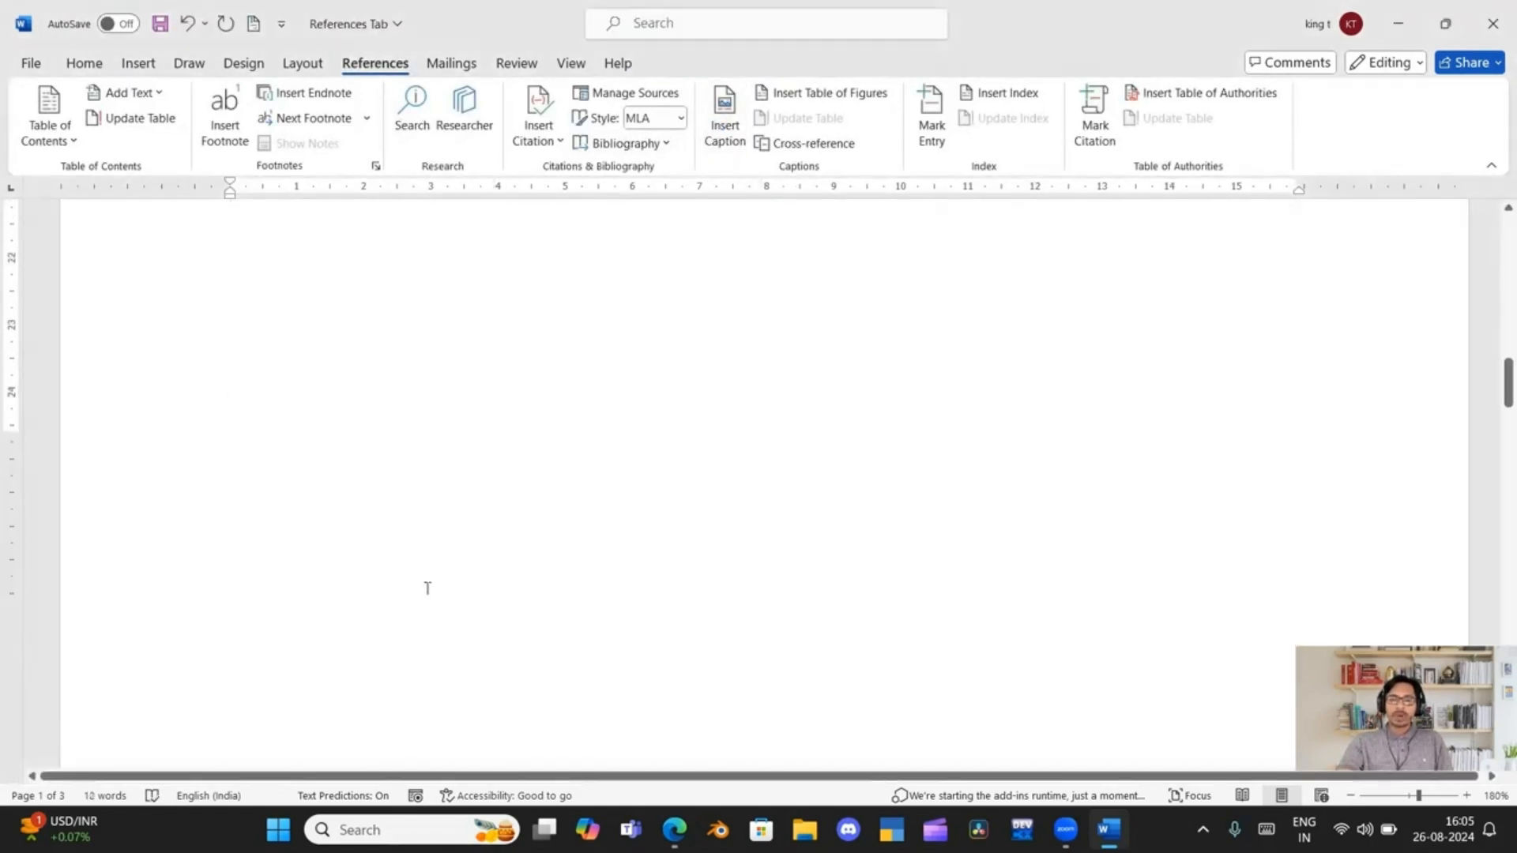
{"action": "scroll", "coordinate": [427, 588], "scroll_direction": "down", "scroll_amount": 10}
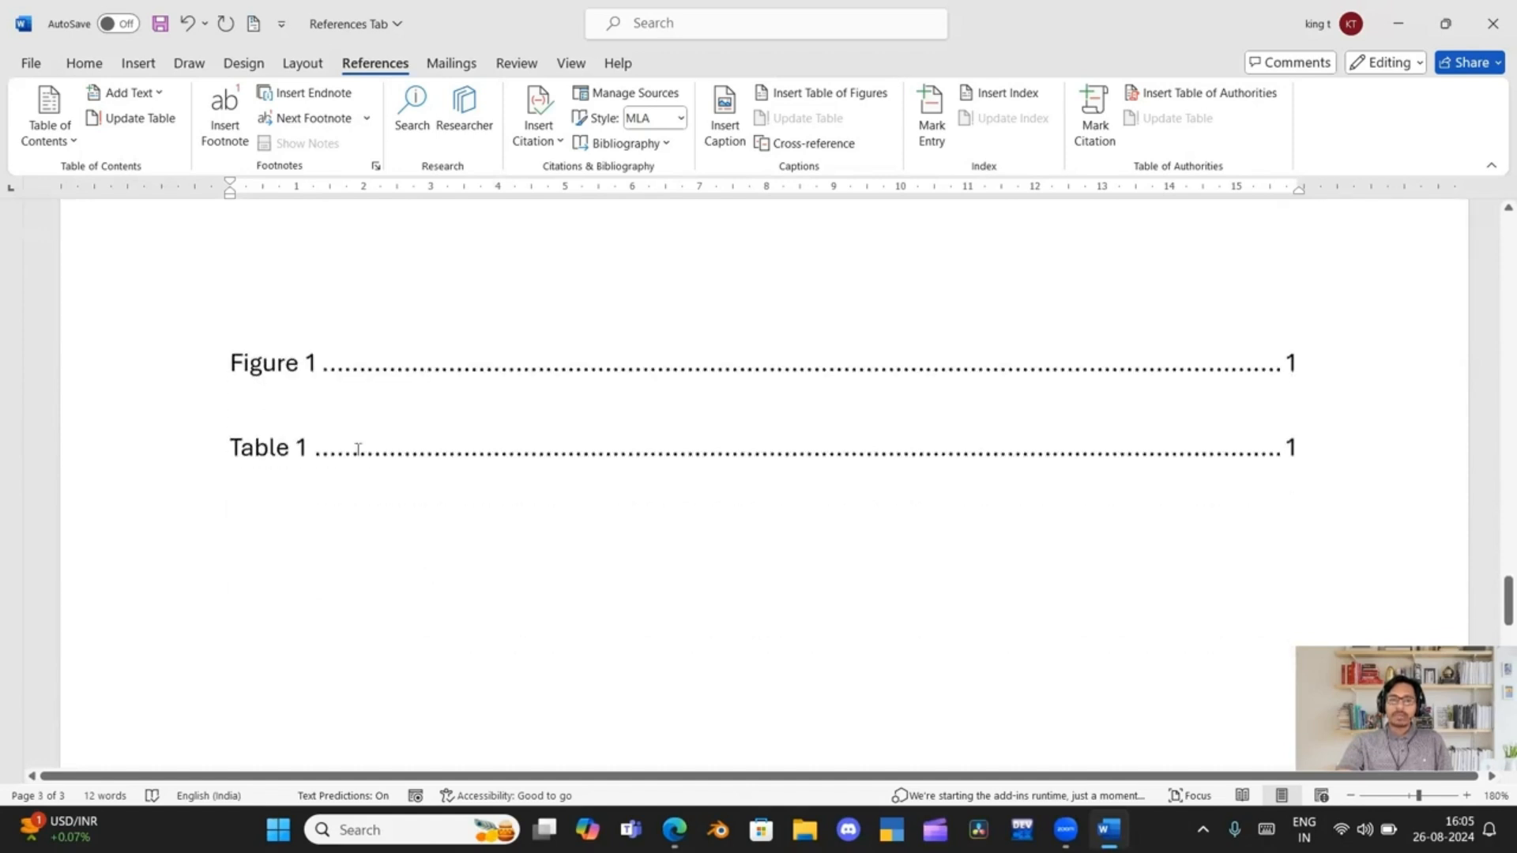
{"action": "left_click", "coordinate": [360, 449]}
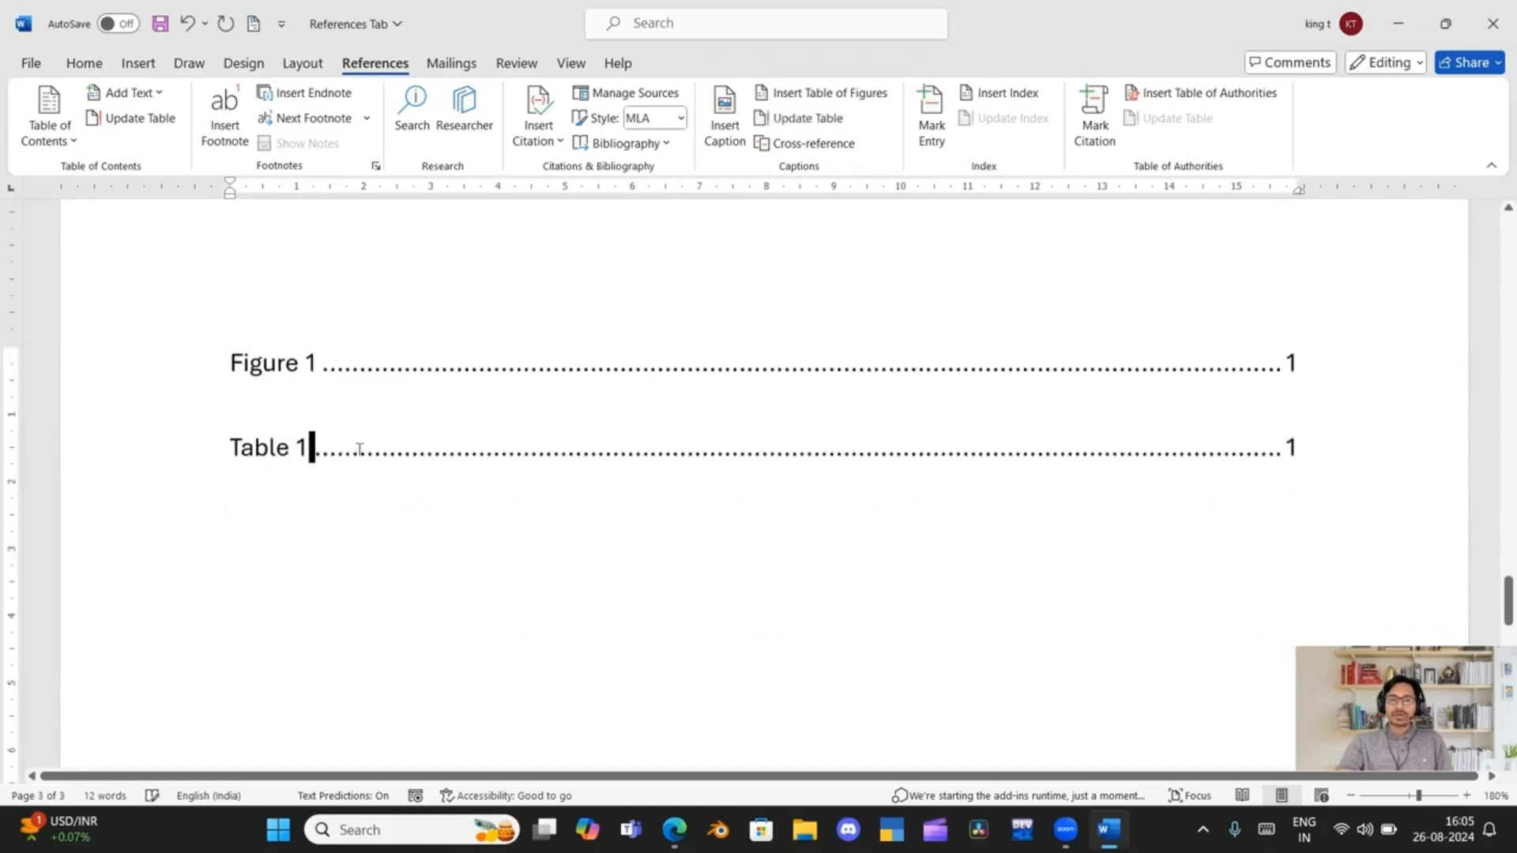
{"action": "left_click", "coordinate": [802, 119]}
{"action": "left_click", "coordinate": [715, 410]}
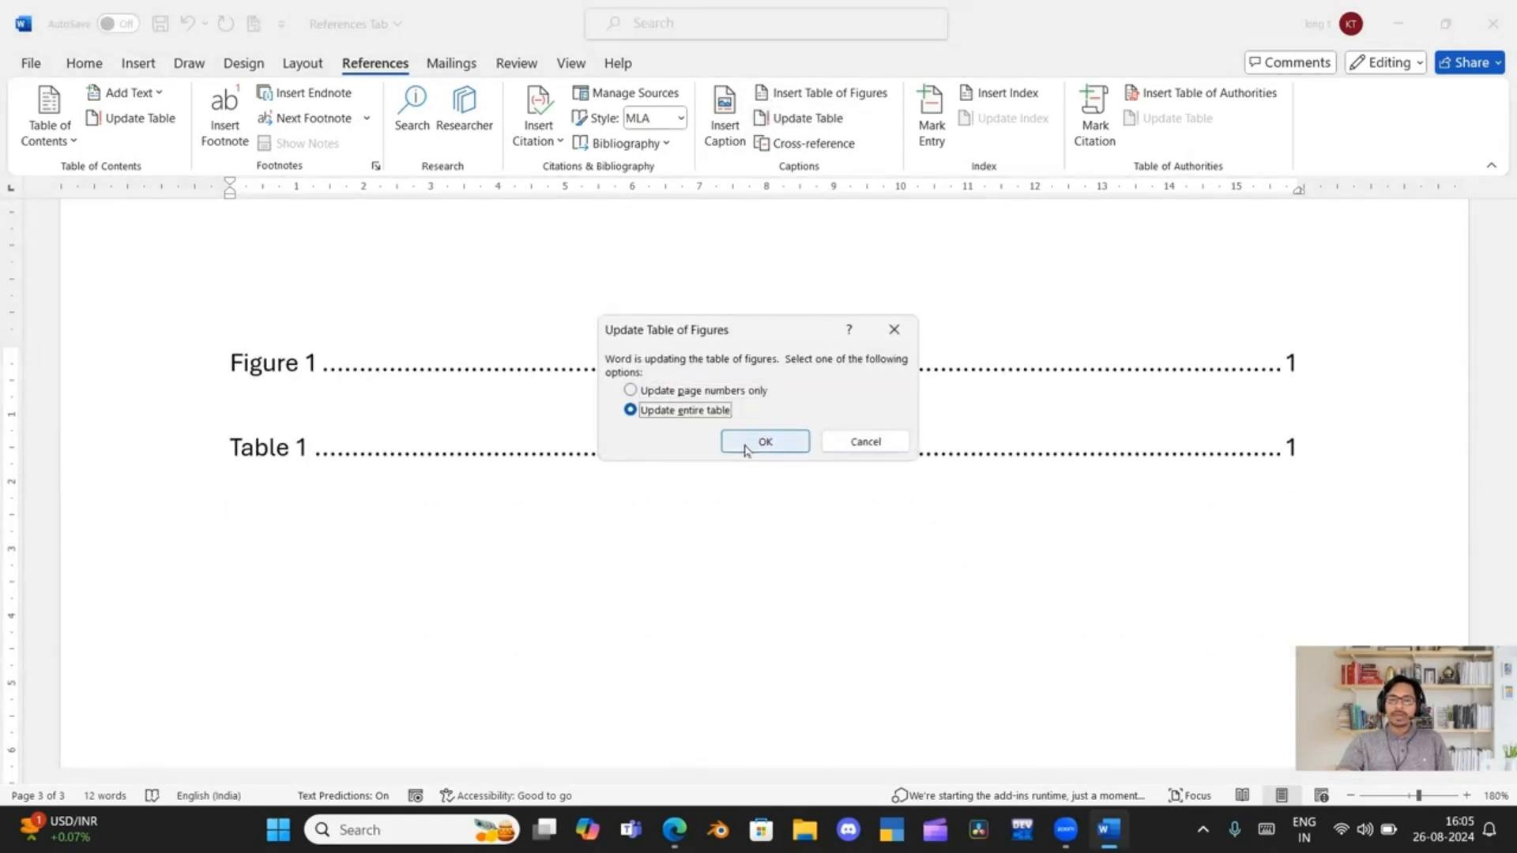
{"action": "left_click", "coordinate": [745, 442]}
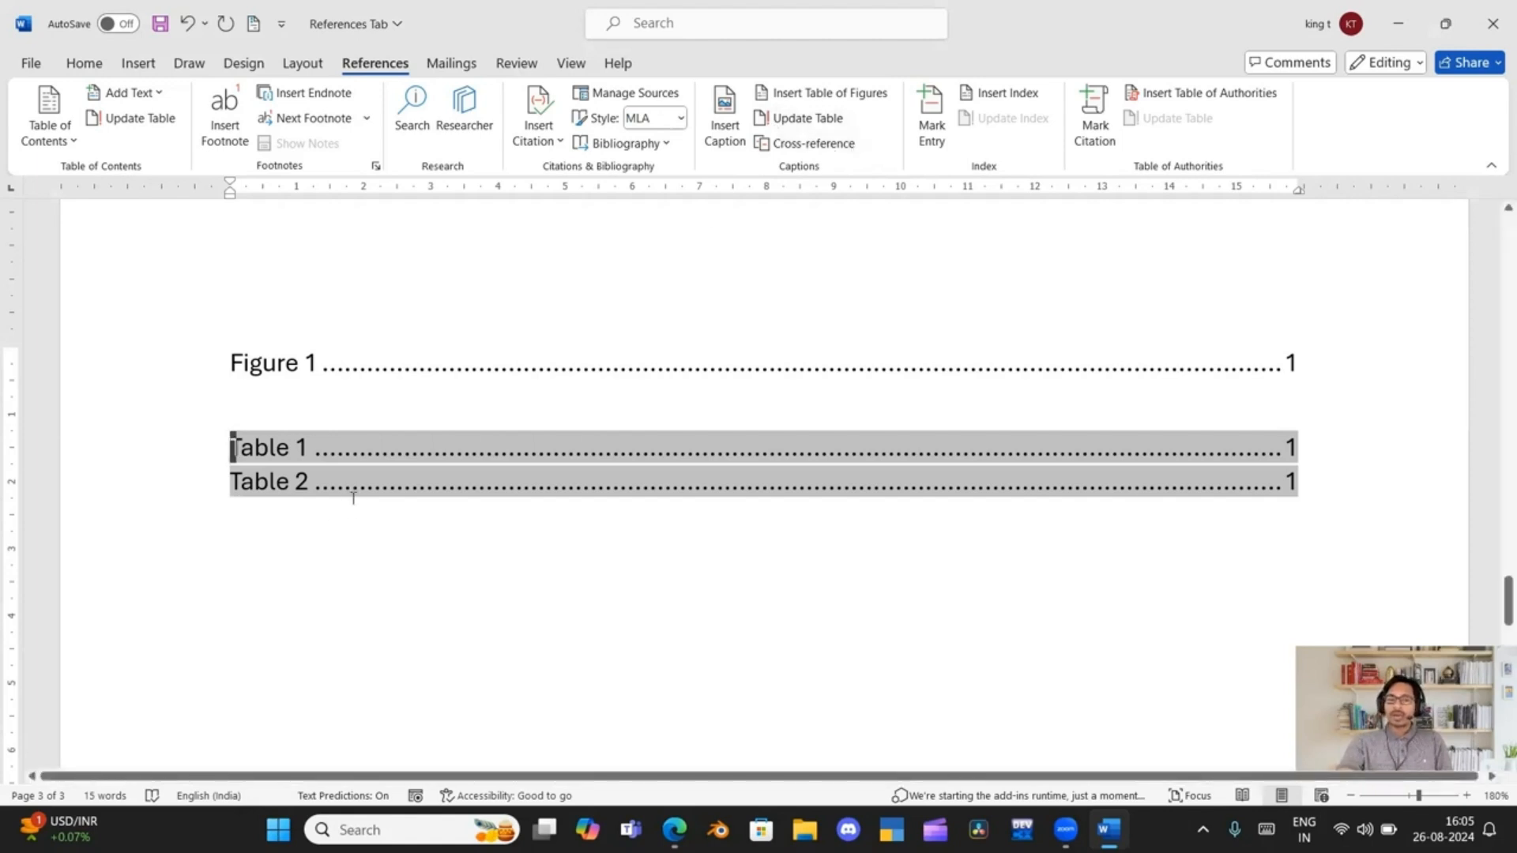
Insert a hyperlinked cross-reference to the entire "Table 1" caption on a new line below the list of tables
{"action": "left_click", "coordinate": [1301, 481]}
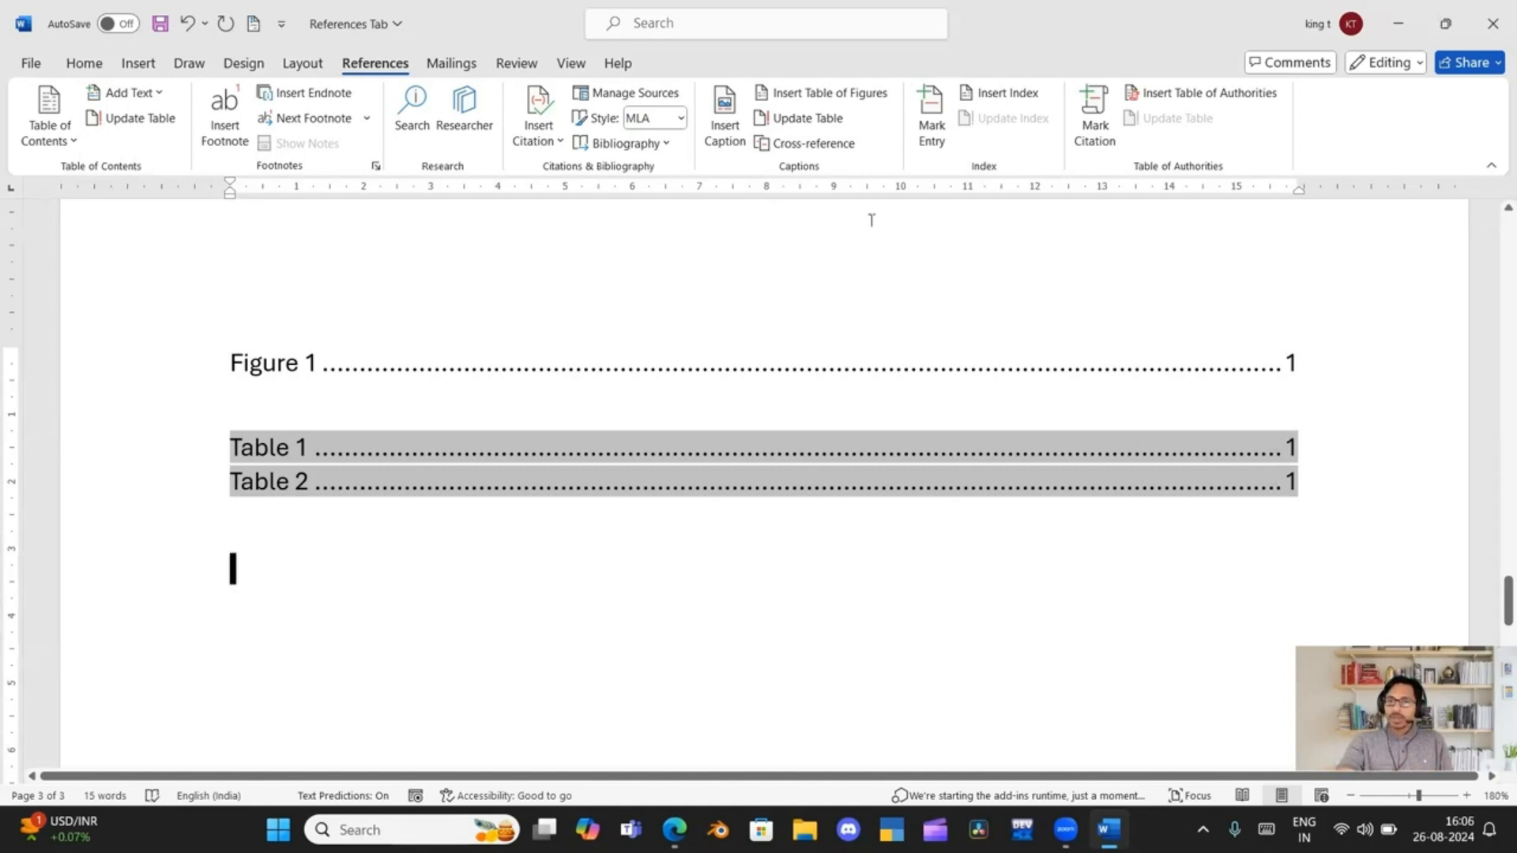
{"action": "left_click", "coordinate": [816, 147]}
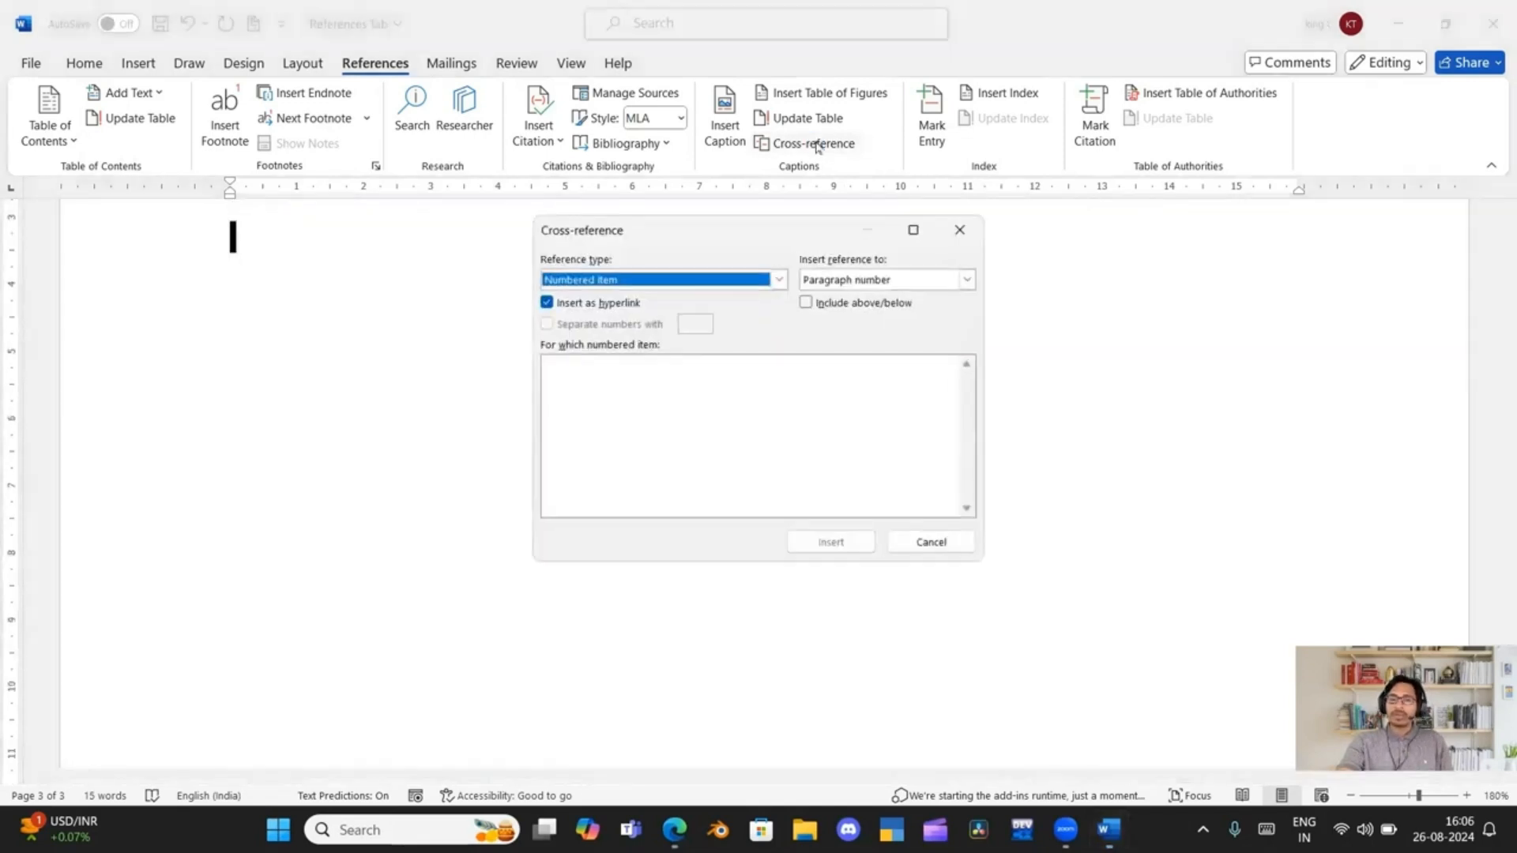
{"action": "left_click", "coordinate": [721, 280]}
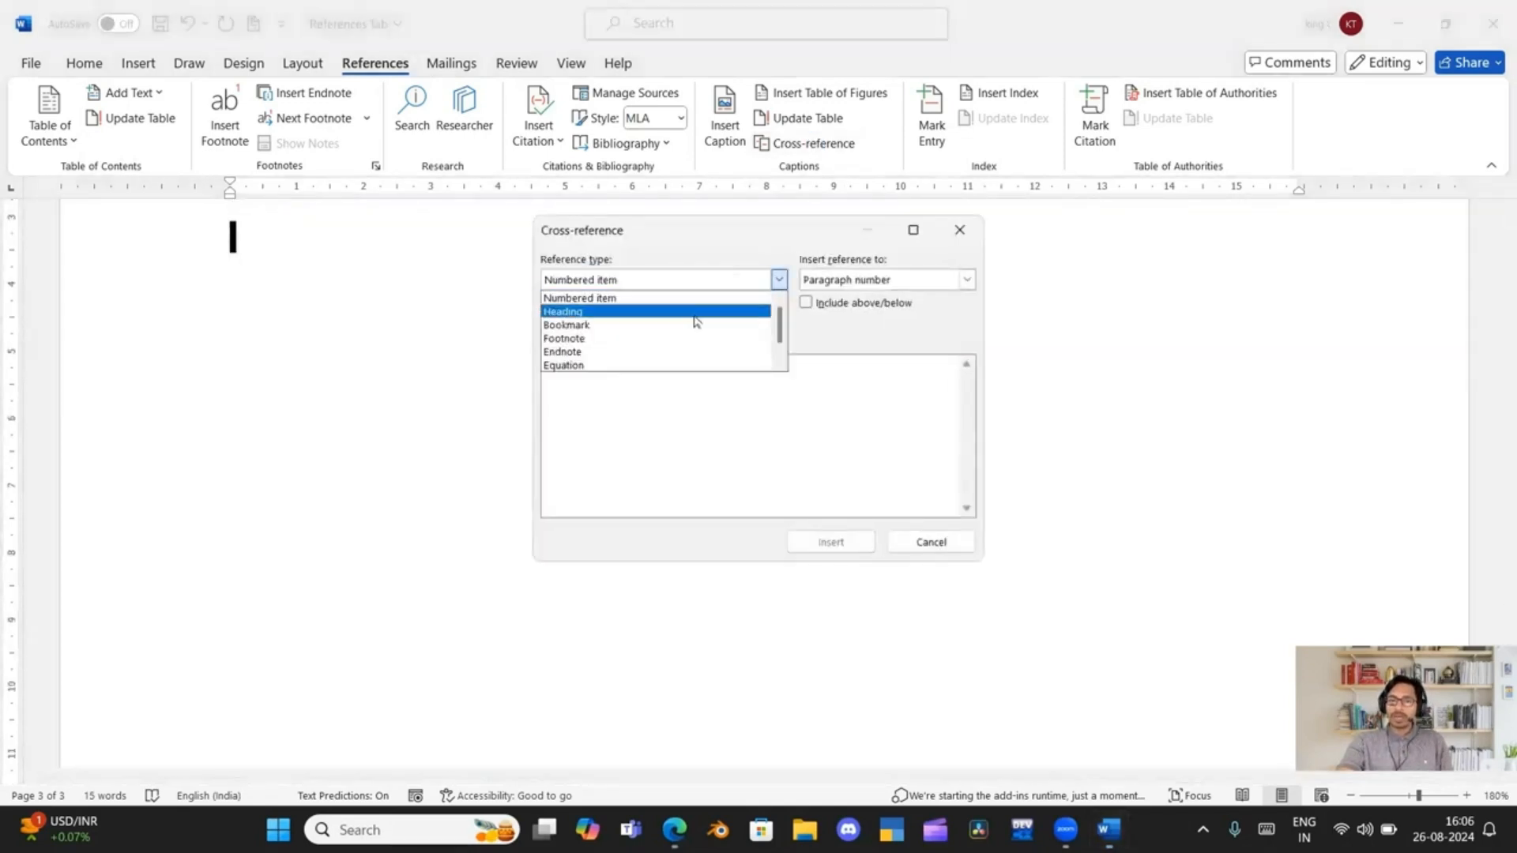
{"action": "scroll", "coordinate": [682, 327], "scroll_direction": "down", "scroll_amount": 1}
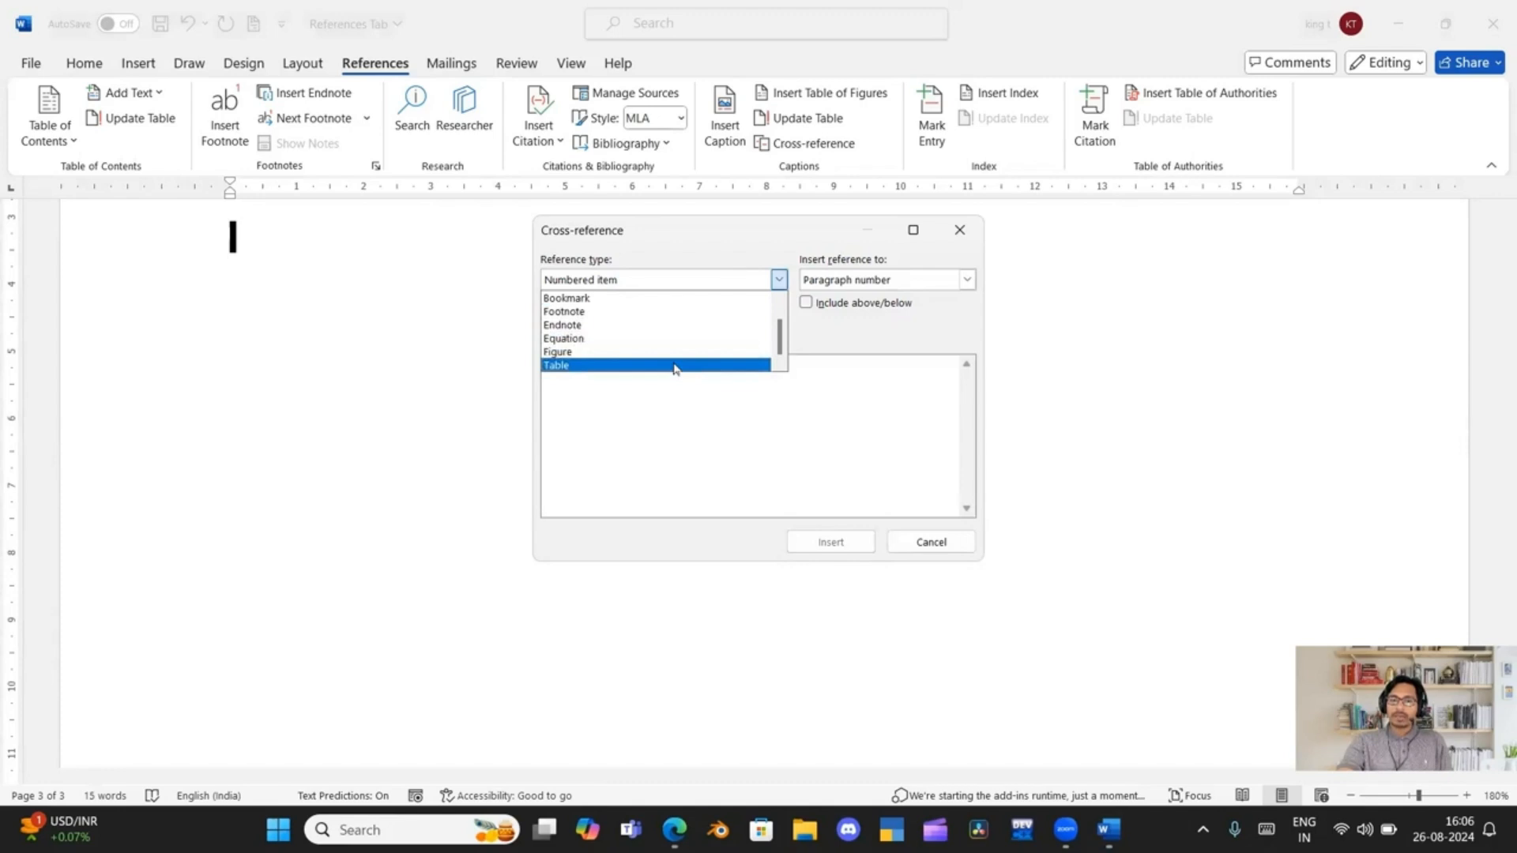
{"action": "left_click", "coordinate": [673, 365]}
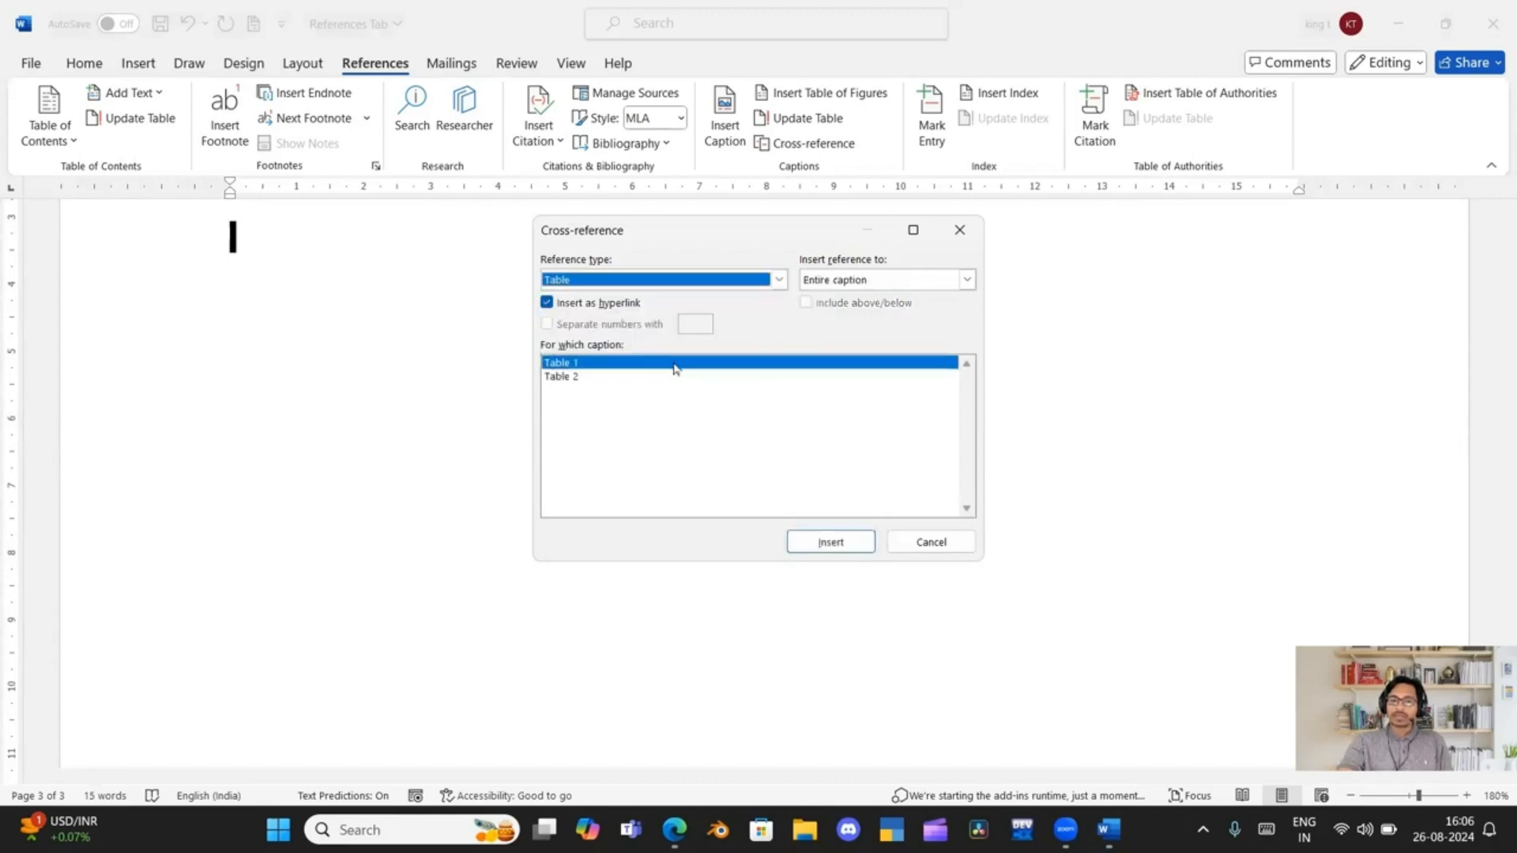
{"action": "left_click", "coordinate": [831, 542]}
{"action": "left_click", "coordinate": [921, 545]}
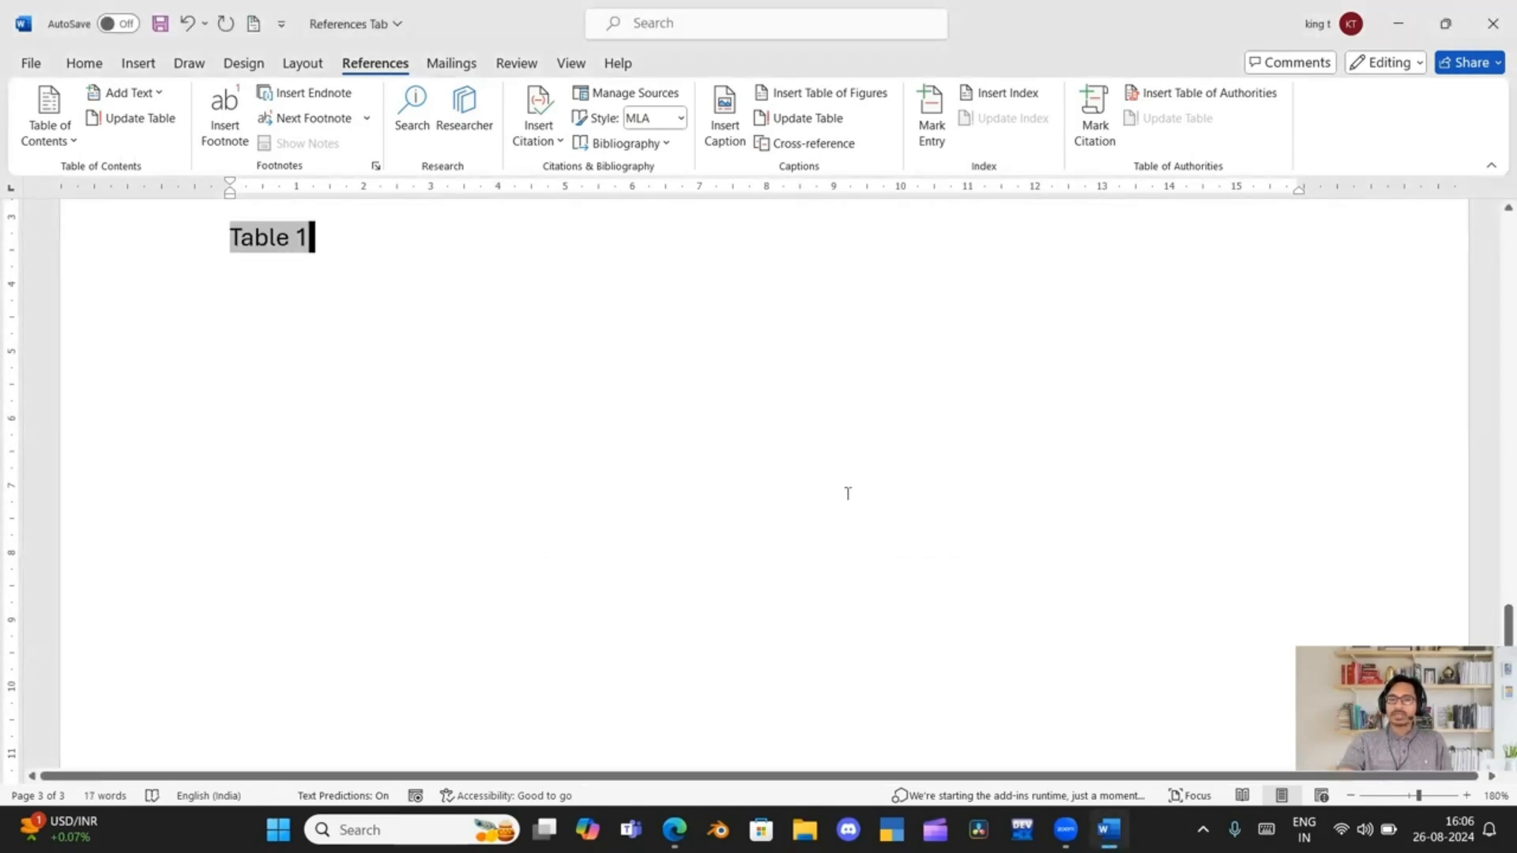
Follow the "Table 1" cross-reference link to its caption and look over the captioned items there
{"action": "scroll", "coordinate": [419, 342], "scroll_direction": "up", "scroll_amount": 2}
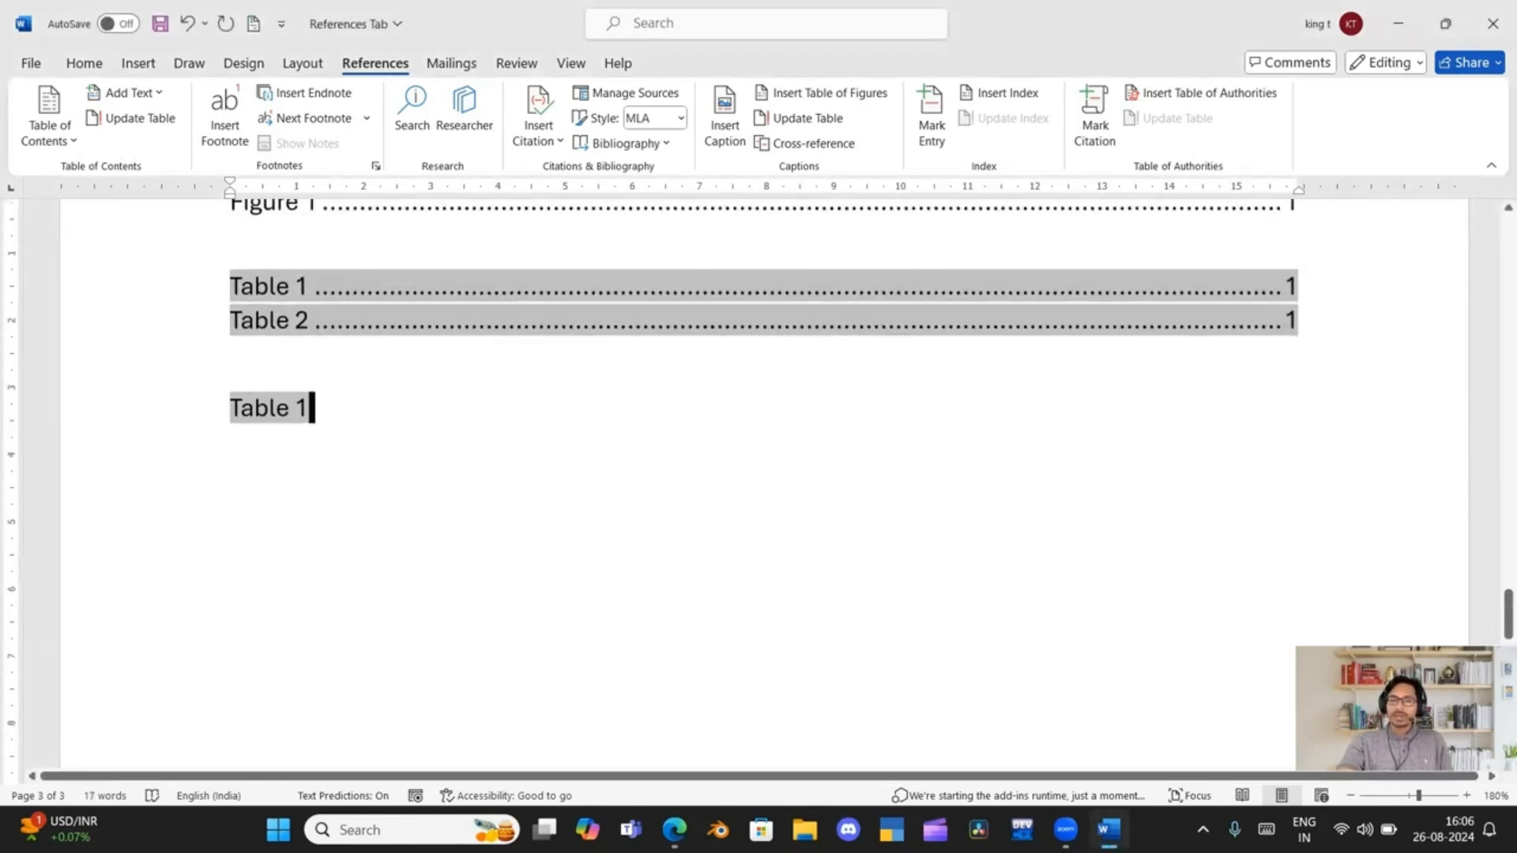
{"action": "left_click", "coordinate": [277, 422], "text": "ctrl"}
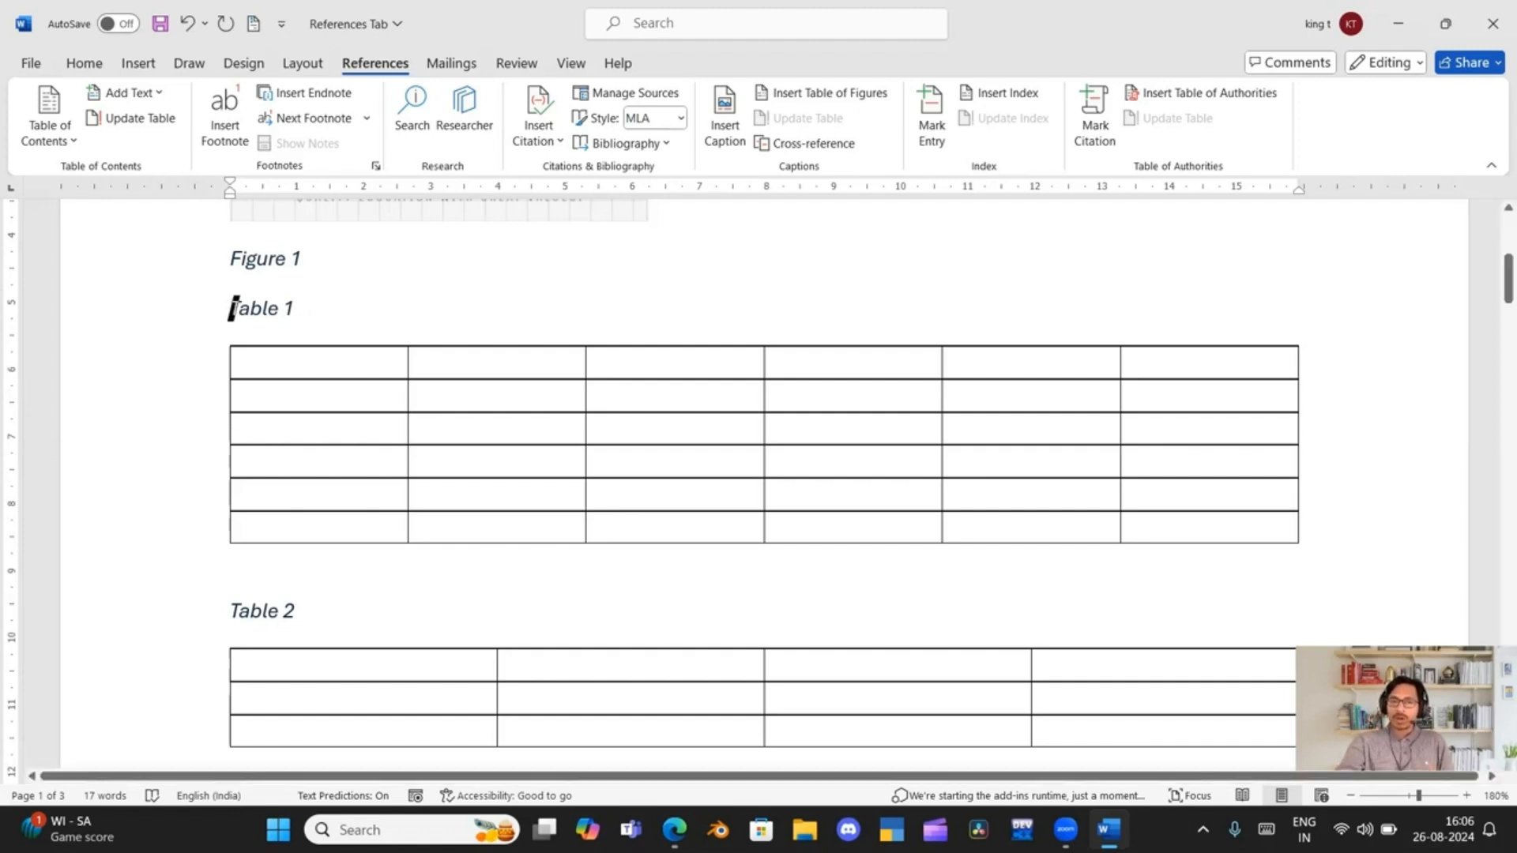
{"action": "scroll", "coordinate": [271, 277], "scroll_direction": "up", "scroll_amount": 2}
{"action": "scroll", "coordinate": [306, 368], "scroll_direction": "down", "scroll_amount": 1}
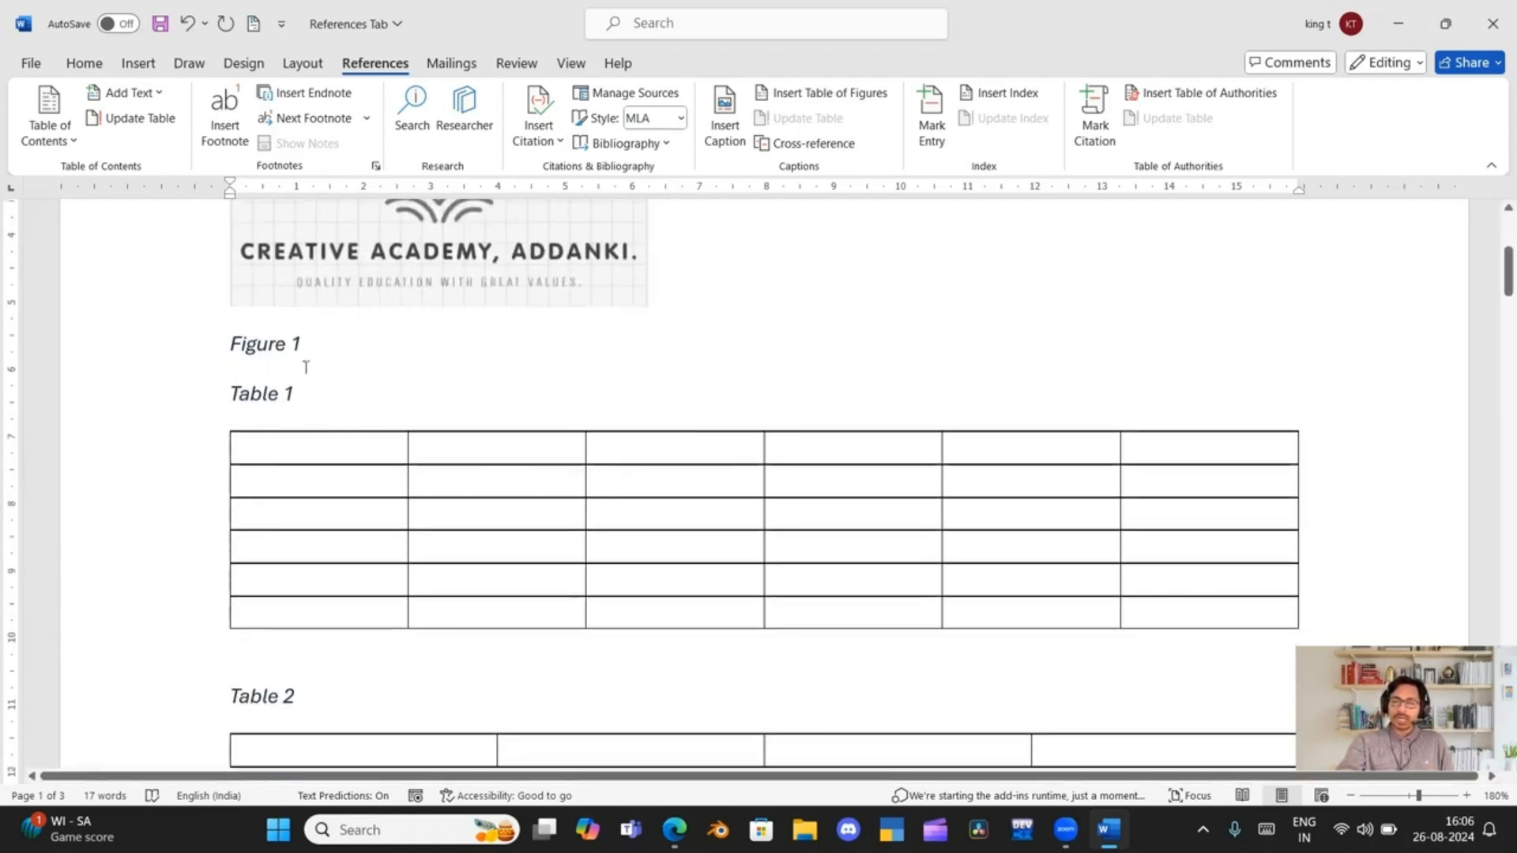
Insert a hyperlinked cross-reference to the entire "Figure 1" caption at the start of the second page
{"action": "scroll", "coordinate": [306, 367], "scroll_direction": "down", "scroll_amount": 10}
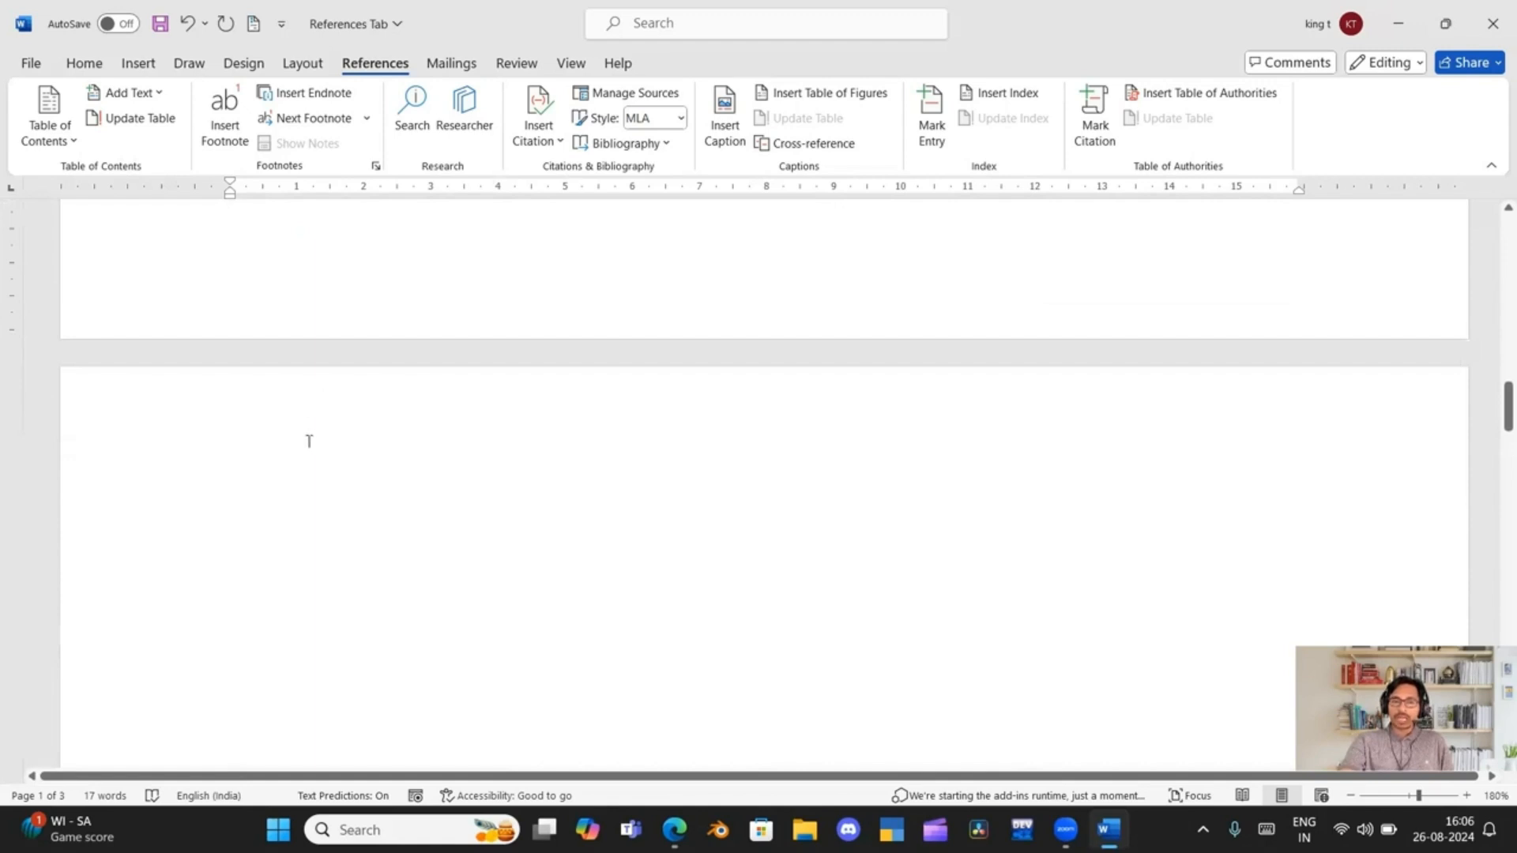
{"action": "left_click", "coordinate": [309, 441]}
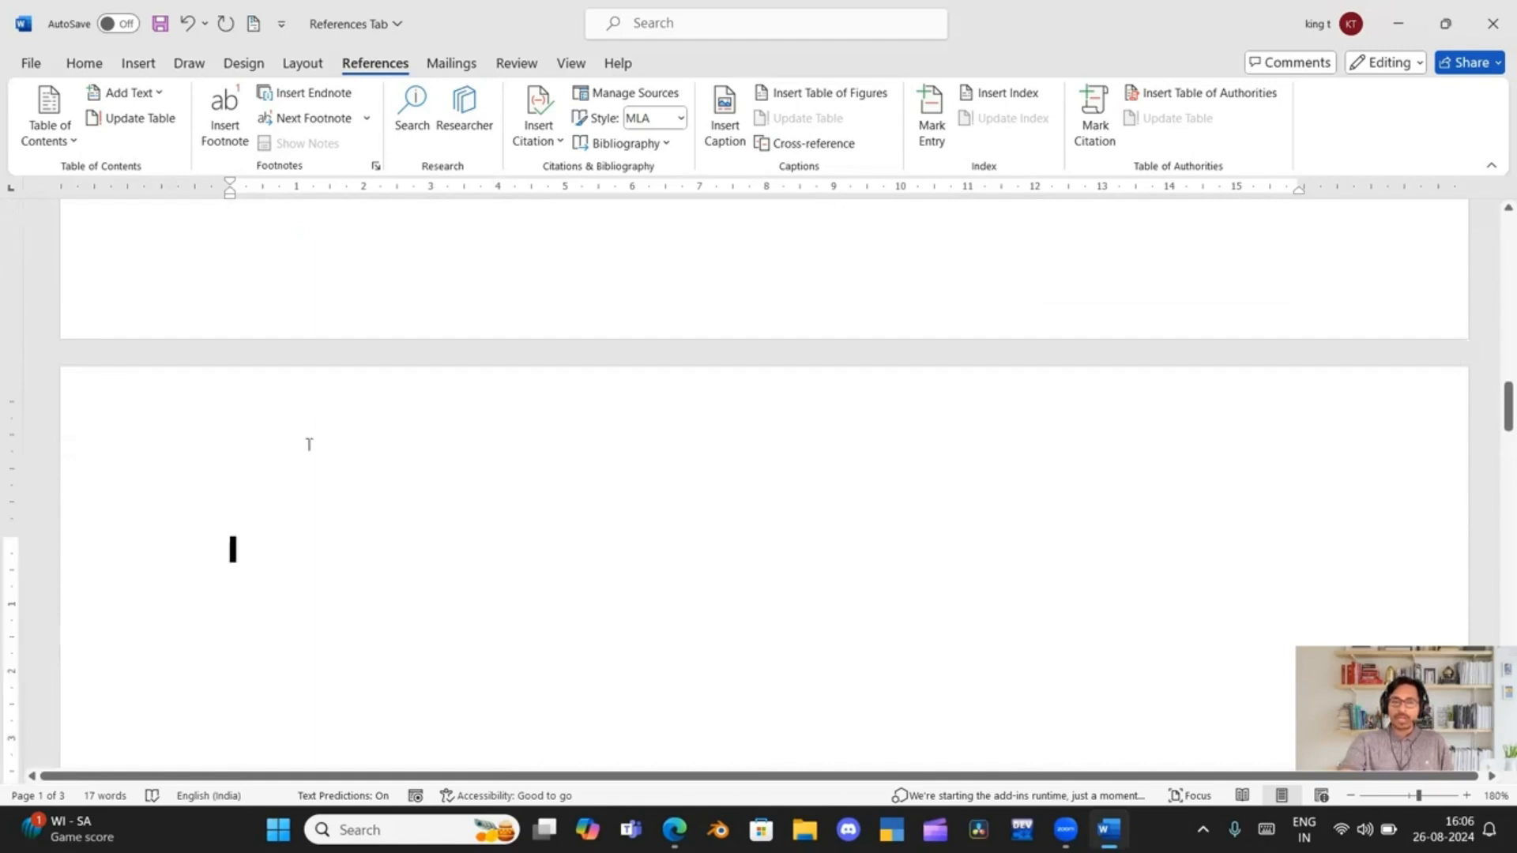
{"action": "left_click", "coordinate": [774, 146]}
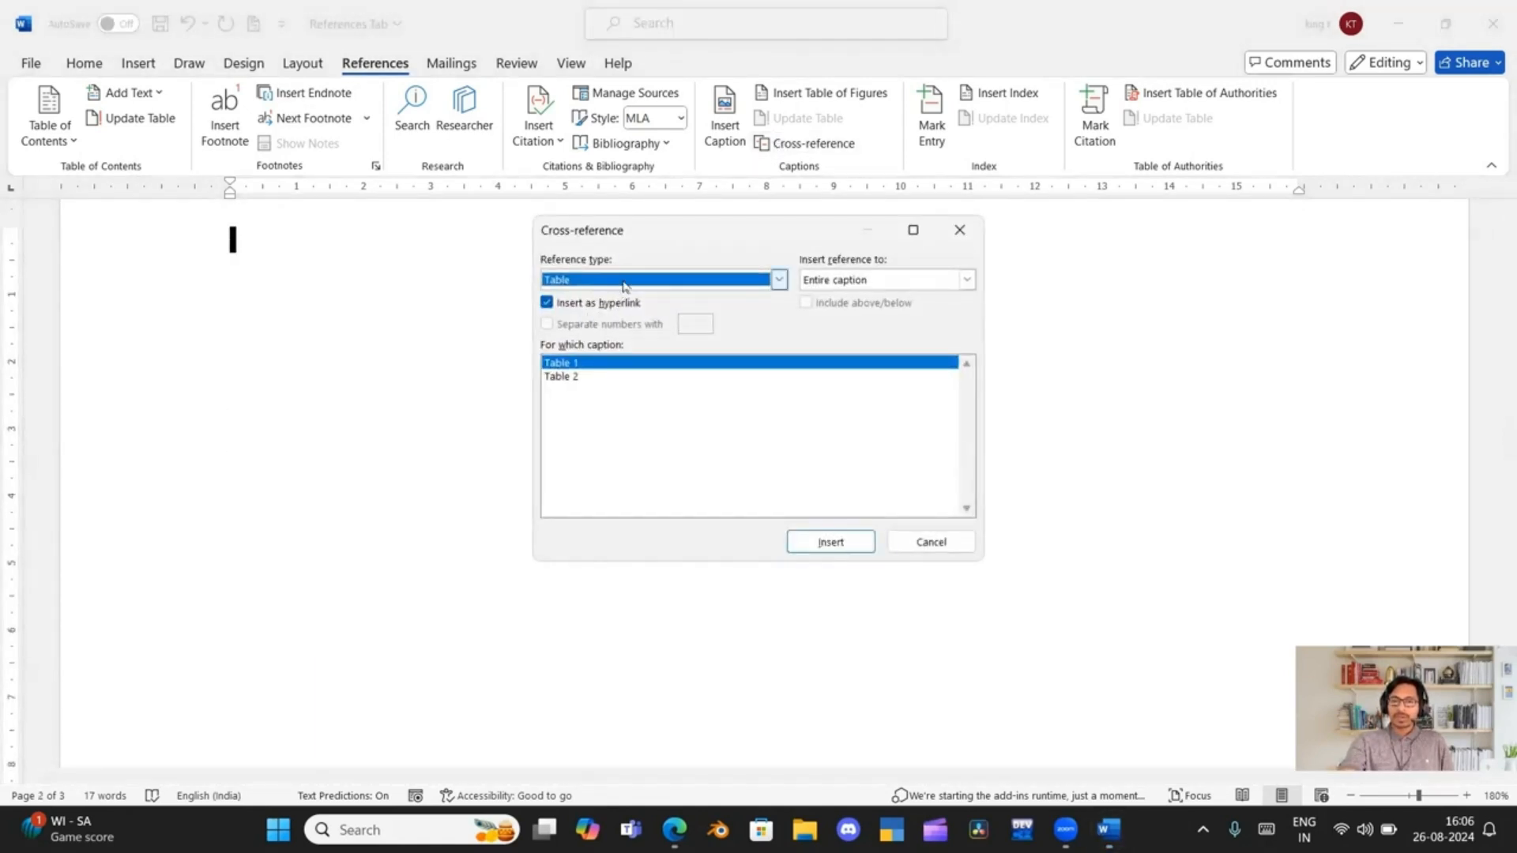
{"action": "left_click", "coordinate": [625, 286]}
{"action": "left_click", "coordinate": [609, 354]}
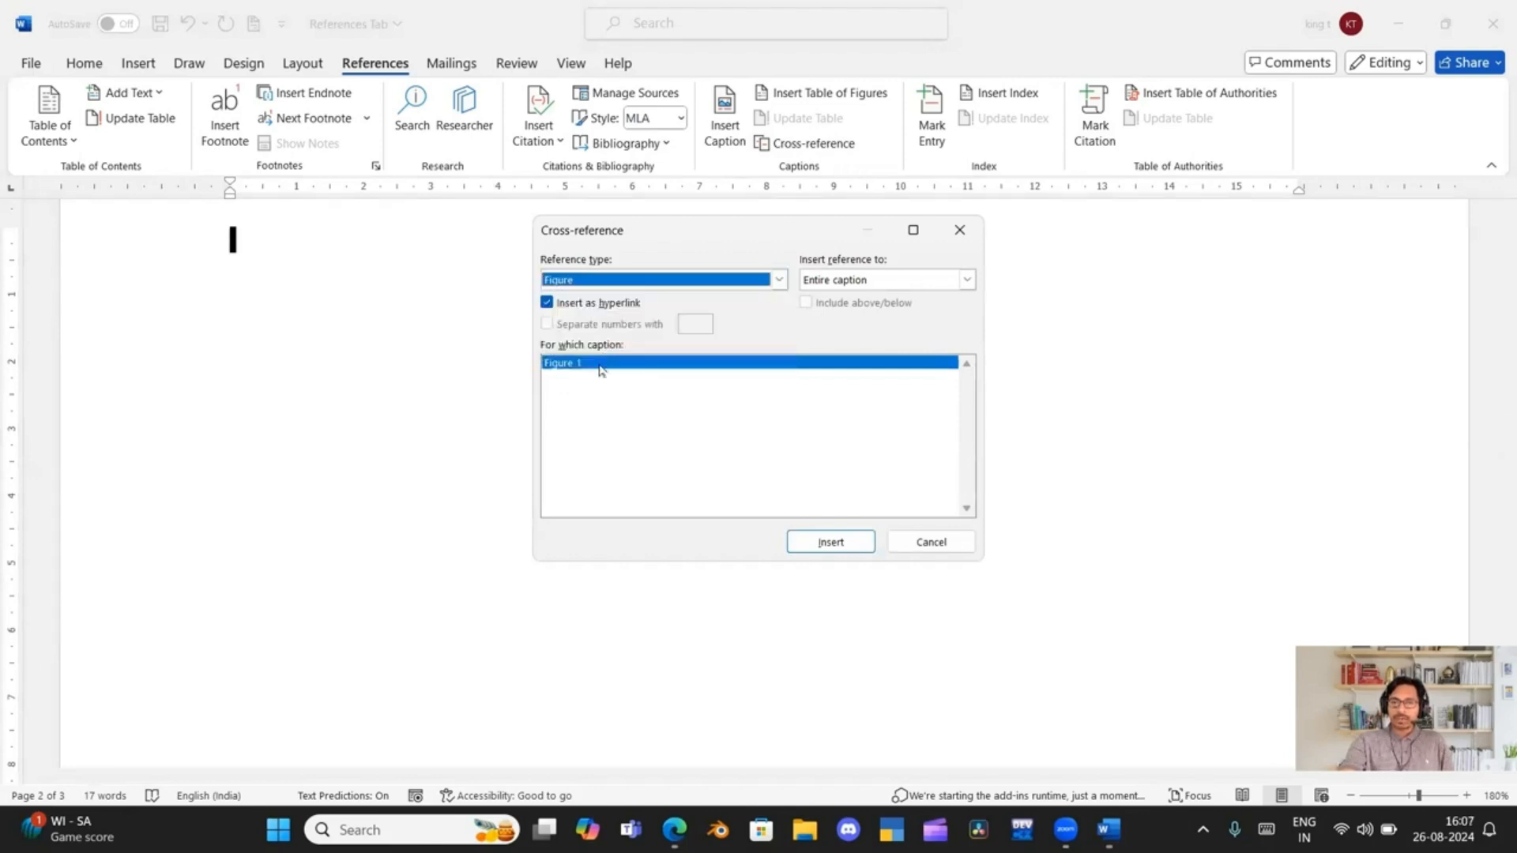
{"action": "left_click", "coordinate": [827, 543]}
{"action": "left_click", "coordinate": [929, 544]}
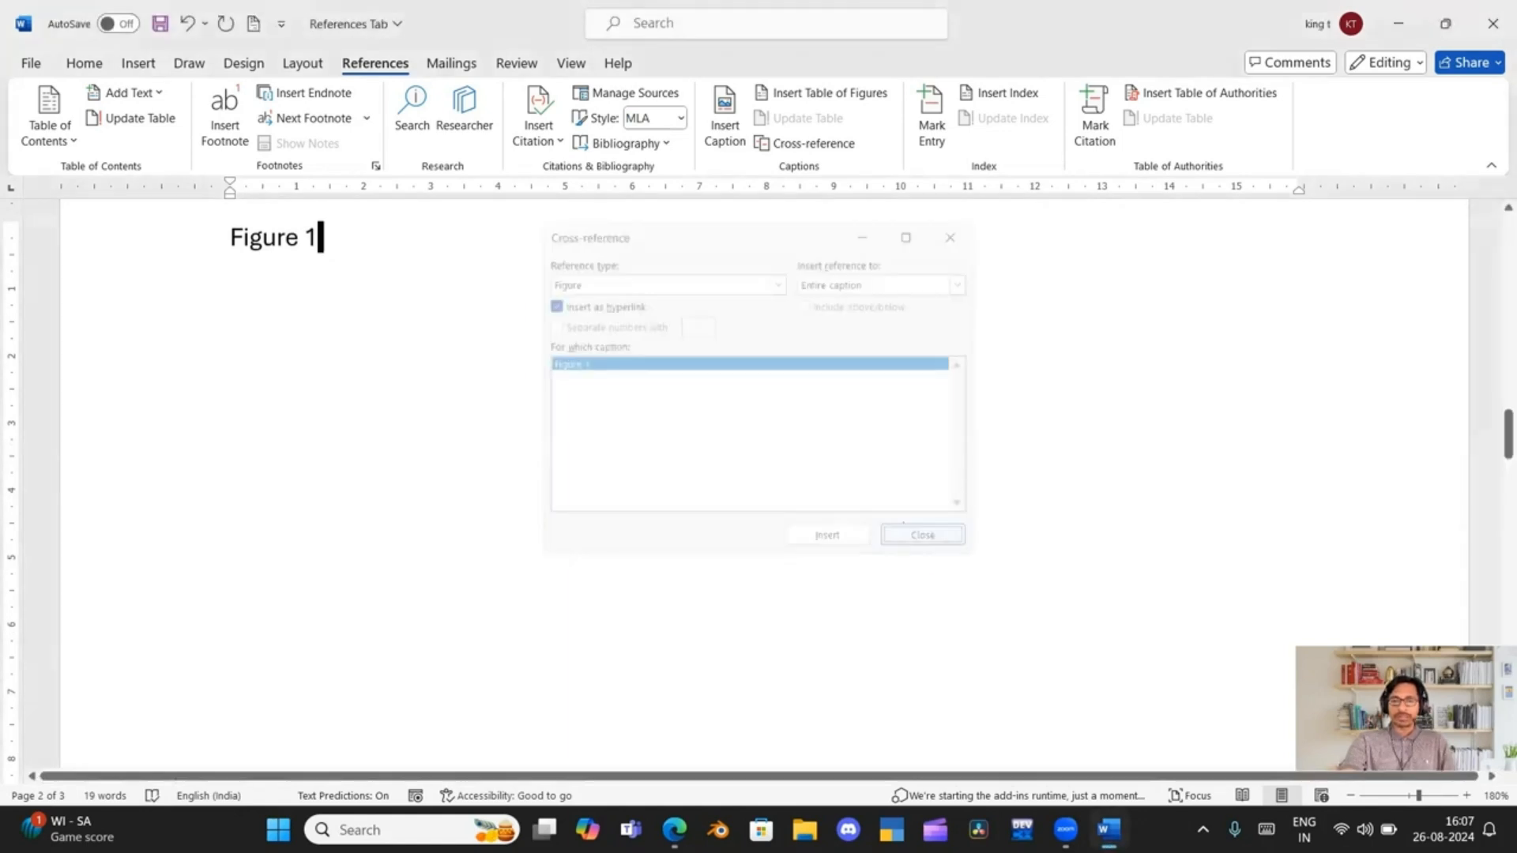
Follow the "Figure 1" cross-reference link on the second page and view the captioned picture
{"action": "left_click", "coordinate": [281, 247], "text": "ctrl"}
{"action": "scroll", "coordinate": [325, 294], "scroll_direction": "up", "scroll_amount": 5}
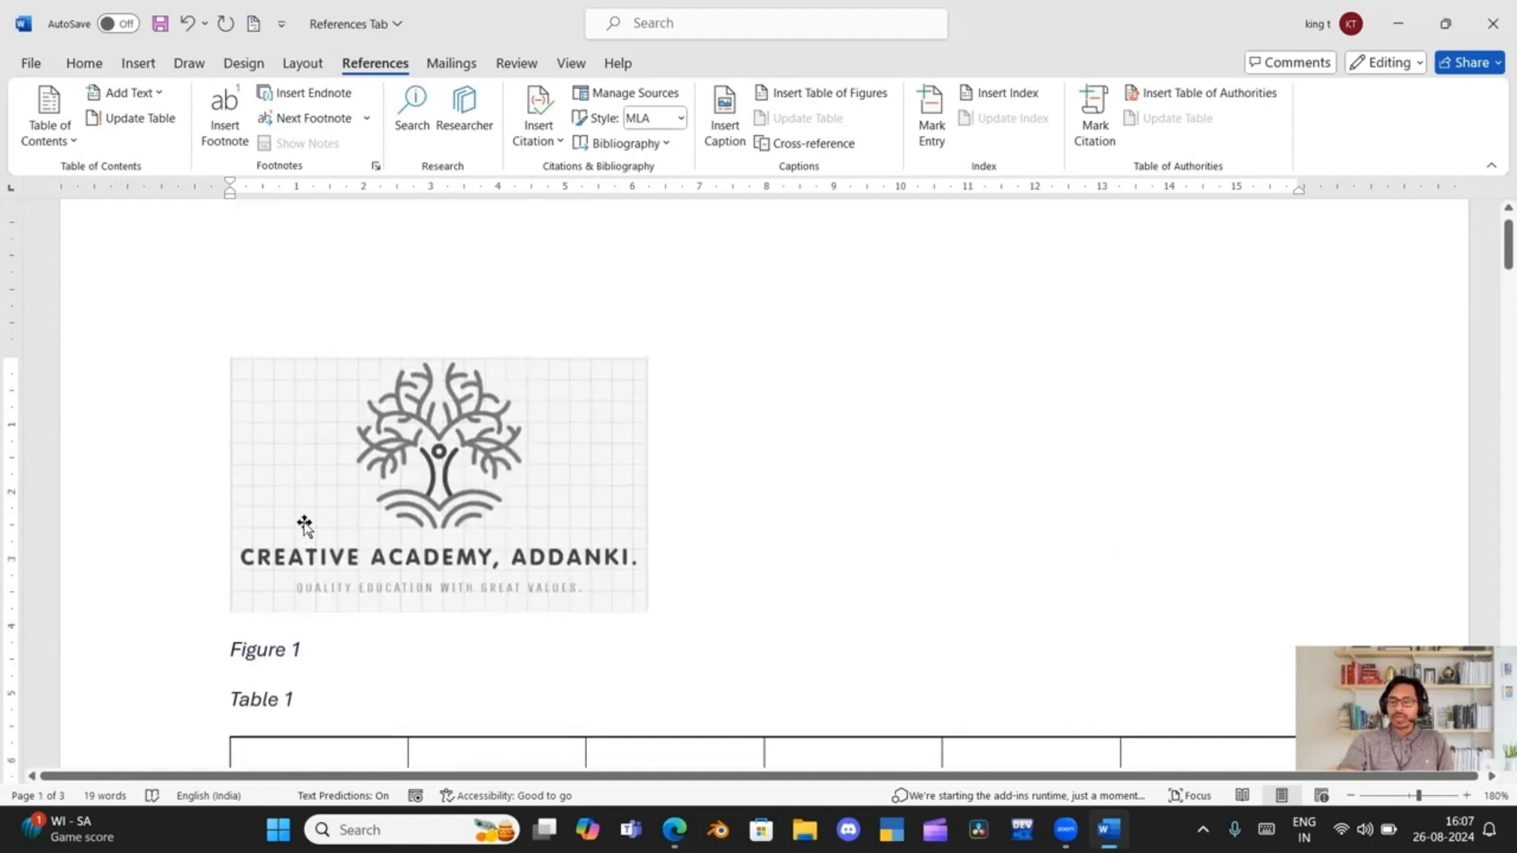
{"action": "scroll", "coordinate": [305, 523], "scroll_direction": "down", "scroll_amount": 1}
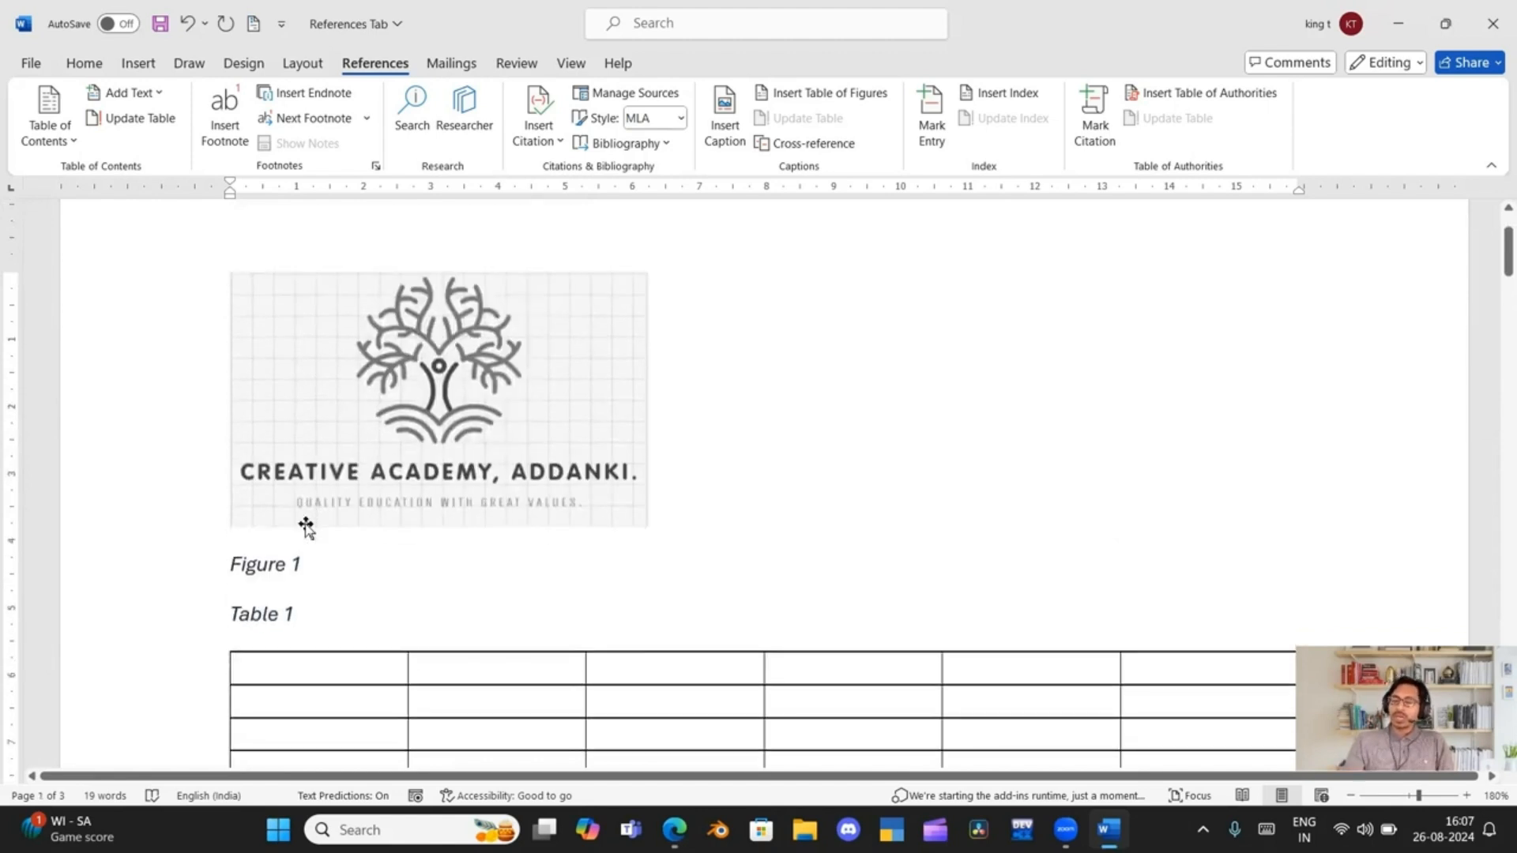
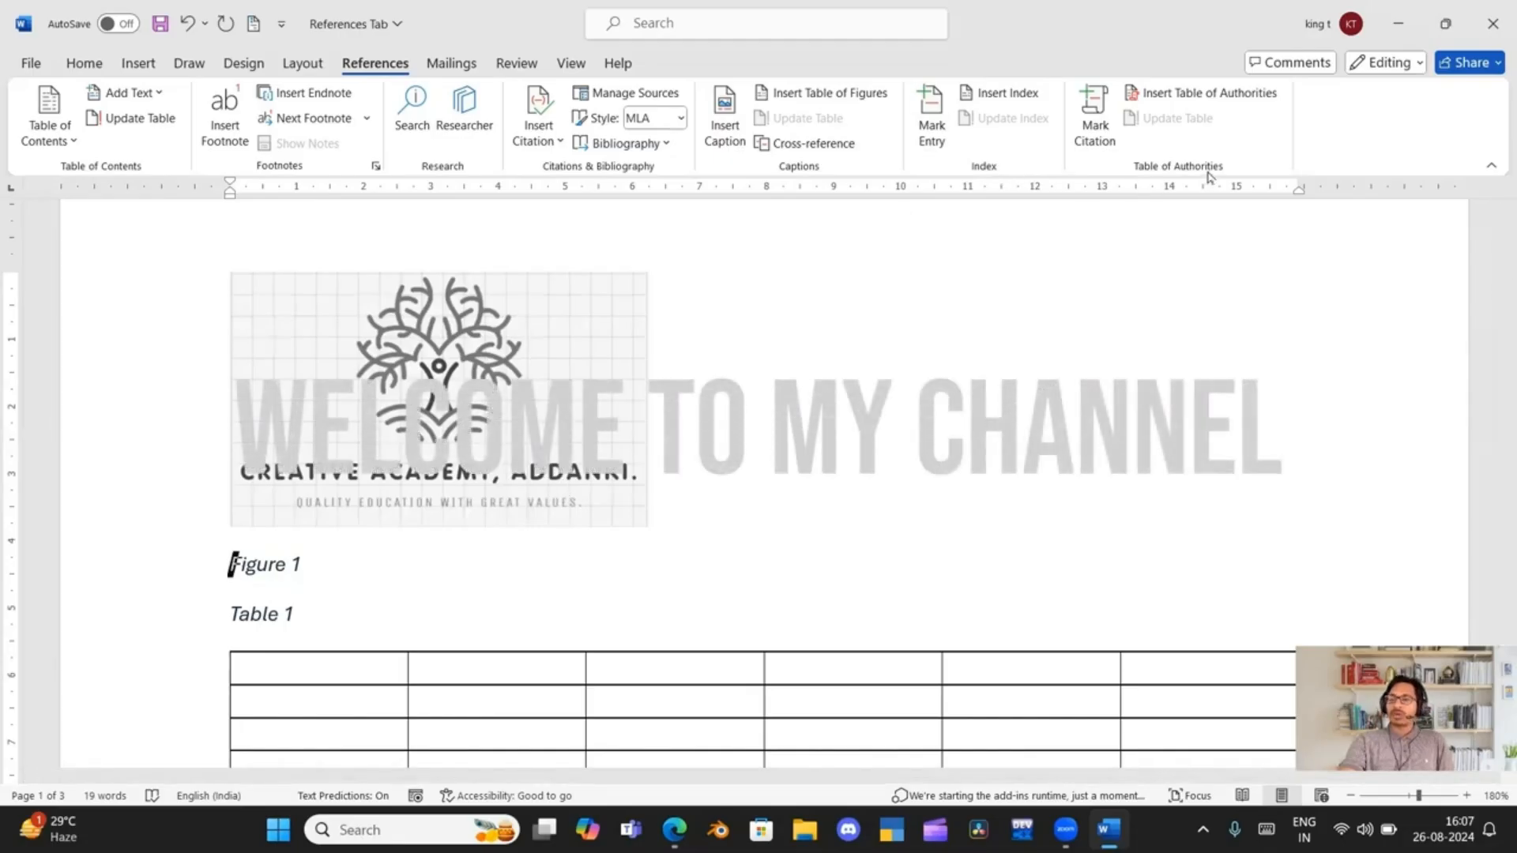
Add an empty line below the "Figure 1" cross-reference on the second page
{"action": "scroll", "coordinate": [600, 521], "scroll_direction": "down", "scroll_amount": 3}
{"action": "scroll", "coordinate": [581, 535], "scroll_direction": "down", "scroll_amount": 10}
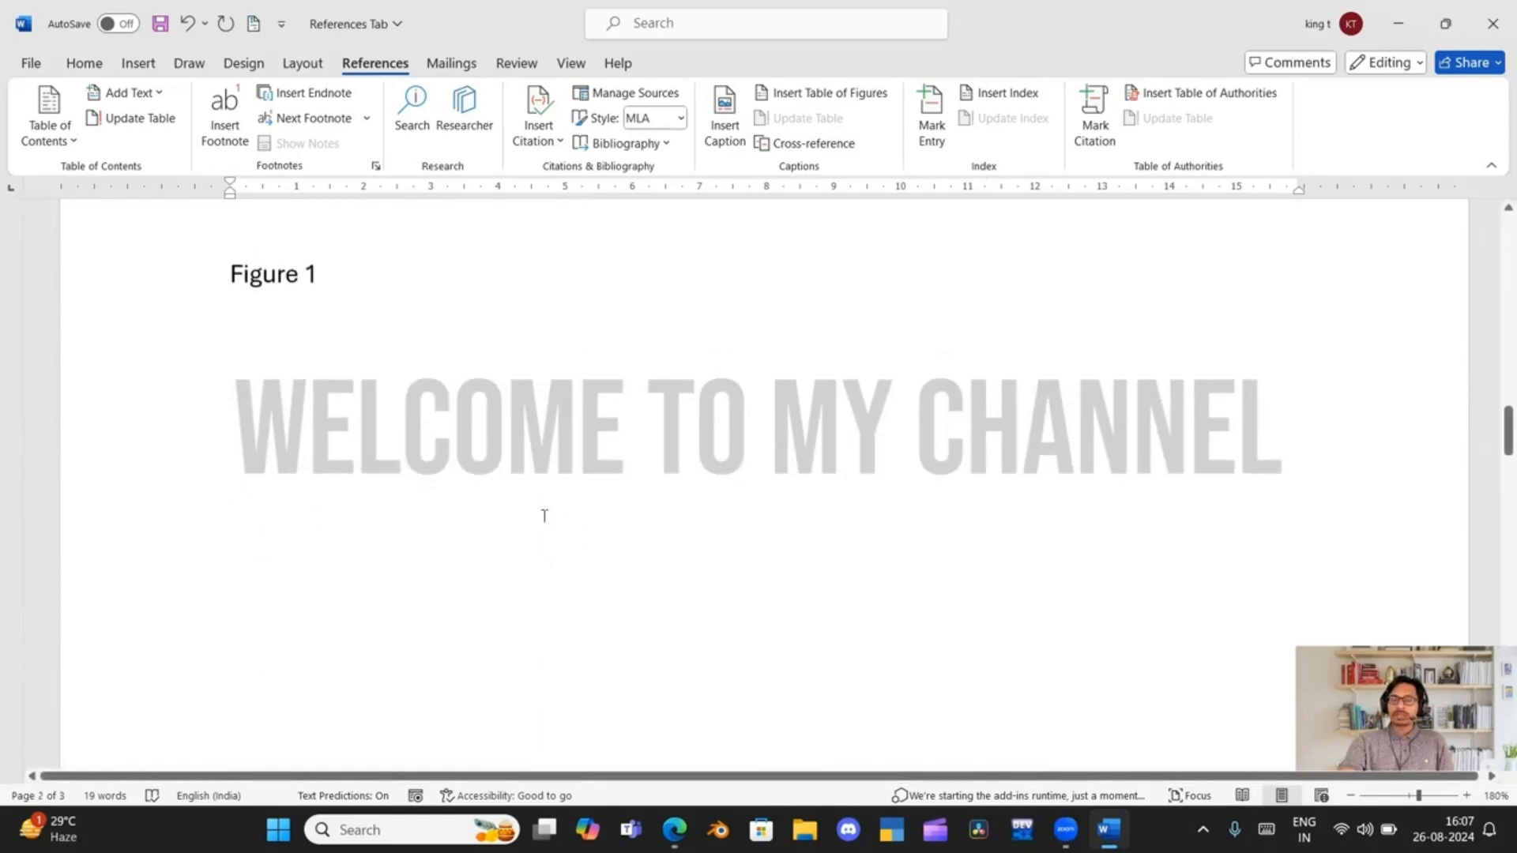
{"action": "scroll", "coordinate": [574, 533], "scroll_direction": "up", "scroll_amount": 2}
{"action": "left_click", "coordinate": [359, 439]}
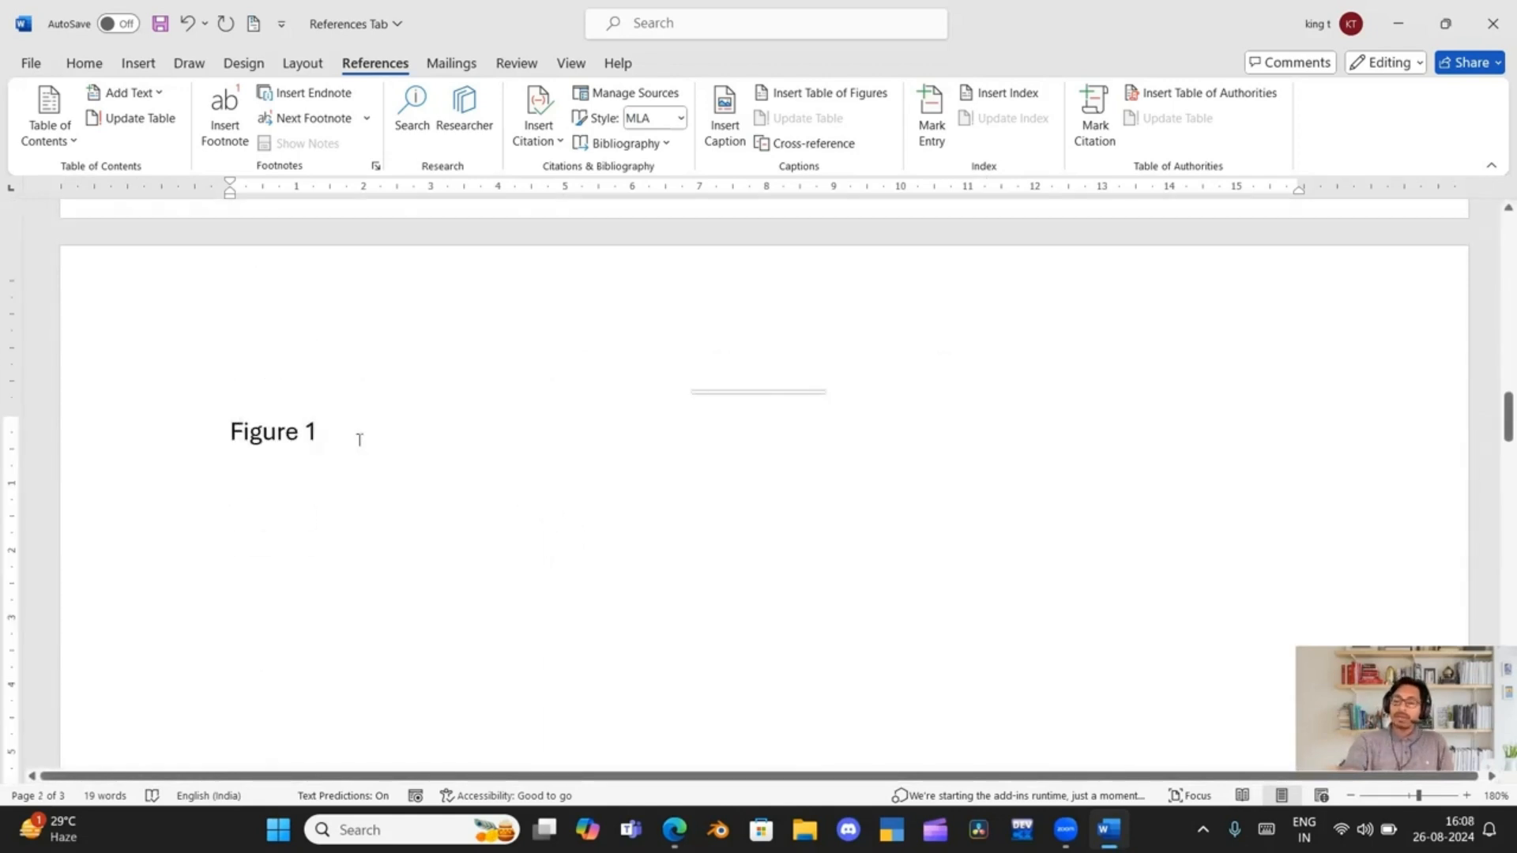
{"action": "key", "text": "Return"}
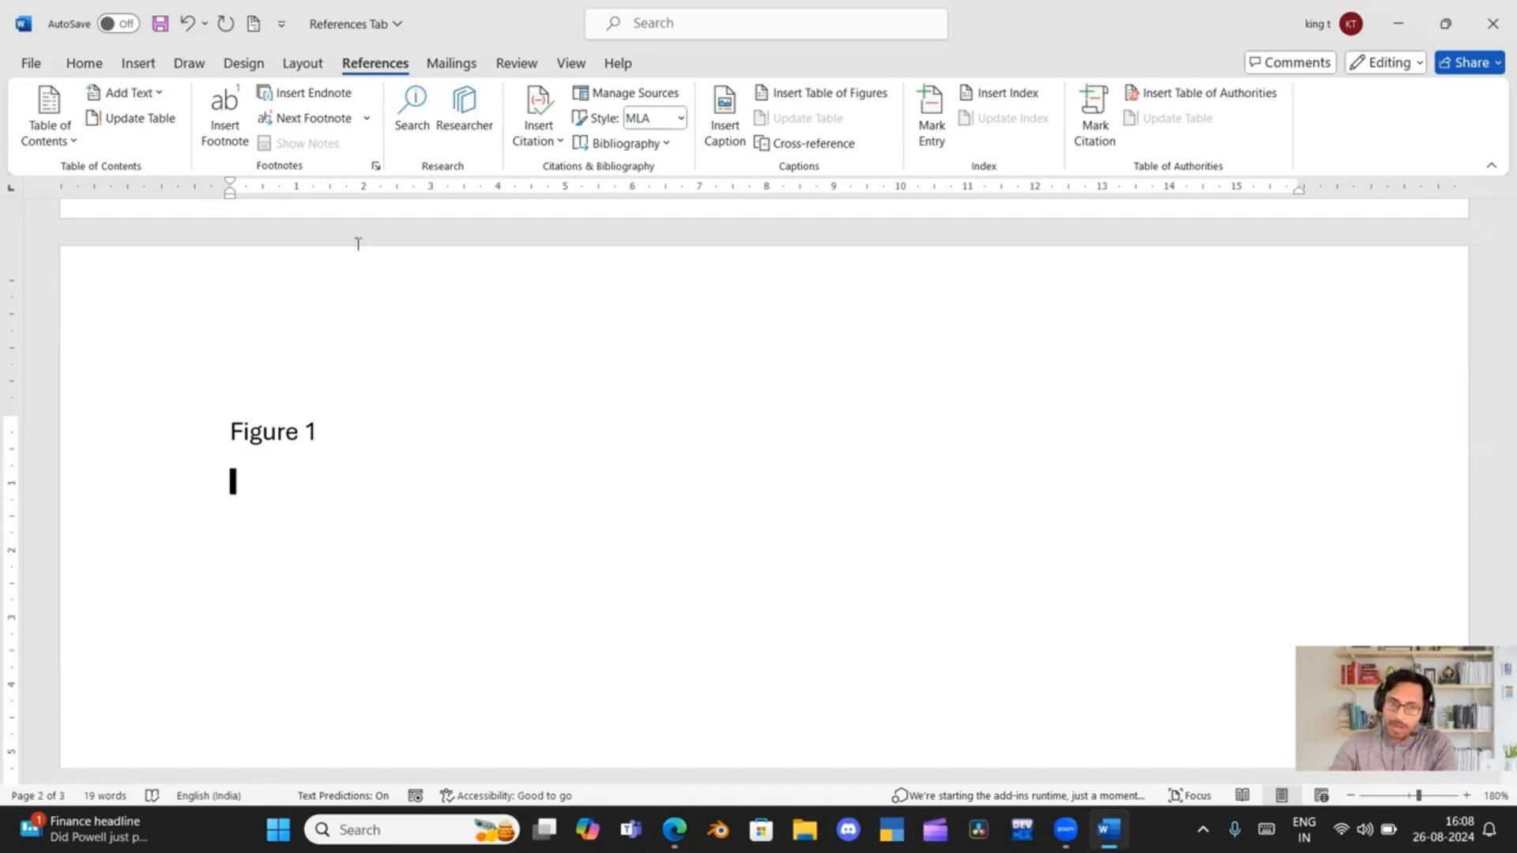
Mark the "Table 1" cross-reference below the list of tables as a main index entry for the current page
{"action": "scroll", "coordinate": [372, 474], "scroll_direction": "up", "scroll_amount": 10}
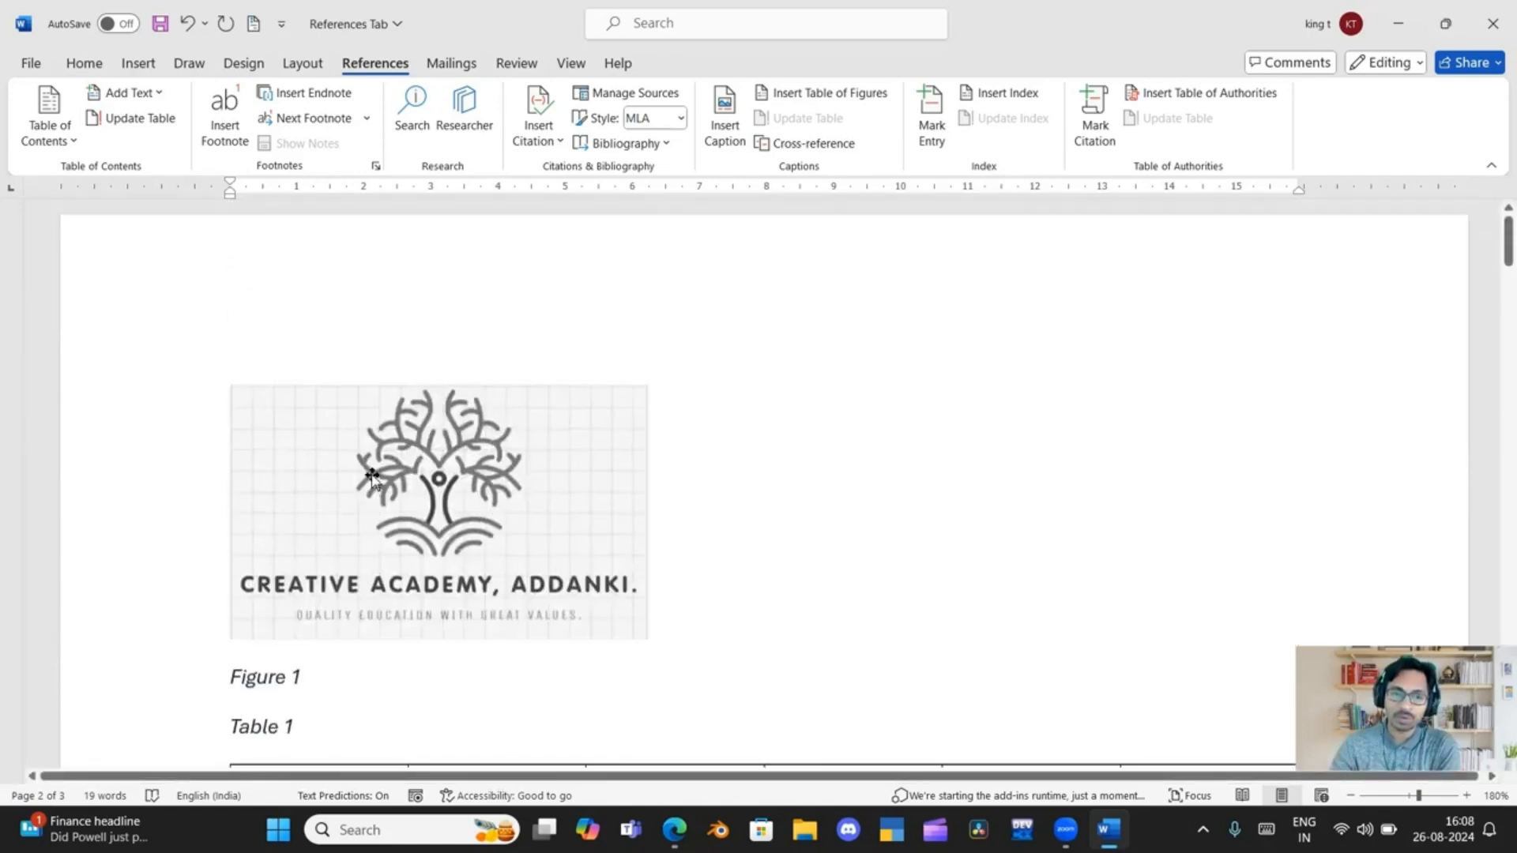
{"action": "scroll", "coordinate": [372, 474], "scroll_direction": "down", "scroll_amount": 10}
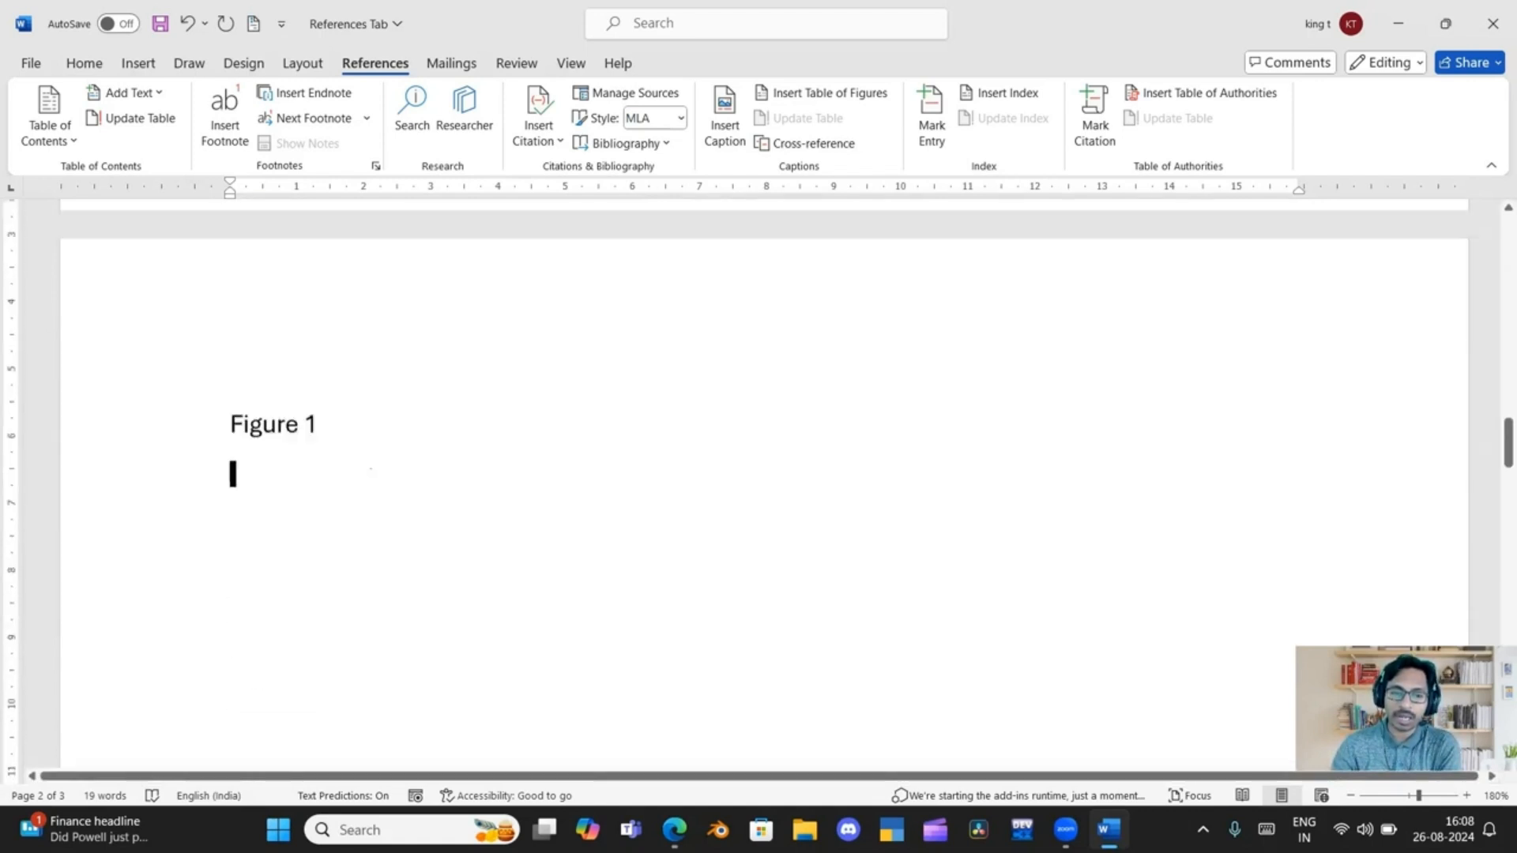
{"action": "scroll", "coordinate": [371, 472], "scroll_direction": "down", "scroll_amount": 8}
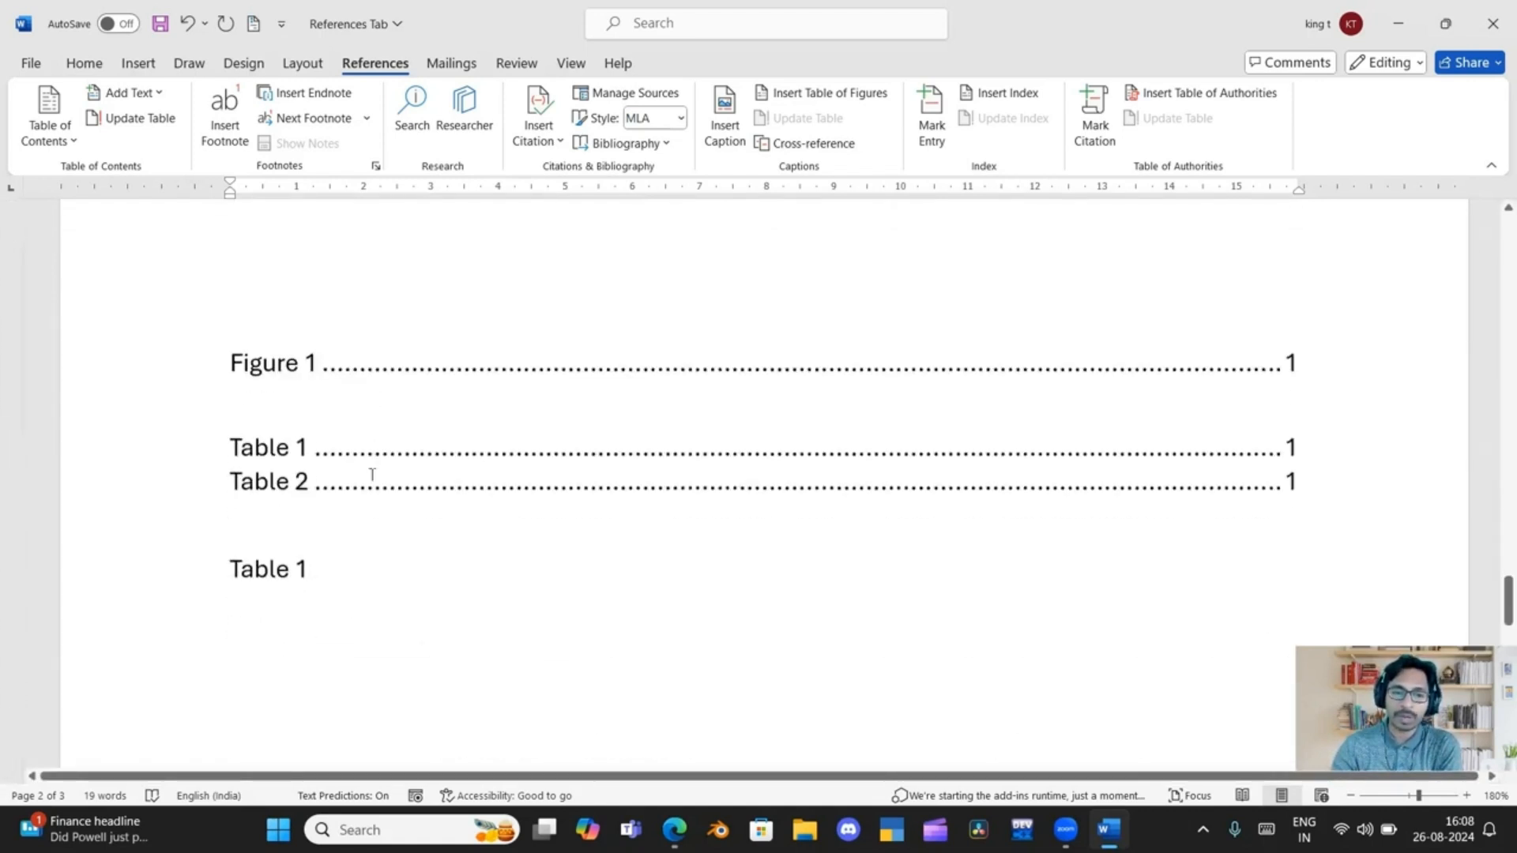
{"action": "scroll", "coordinate": [372, 474], "scroll_direction": "down", "scroll_amount": 5}
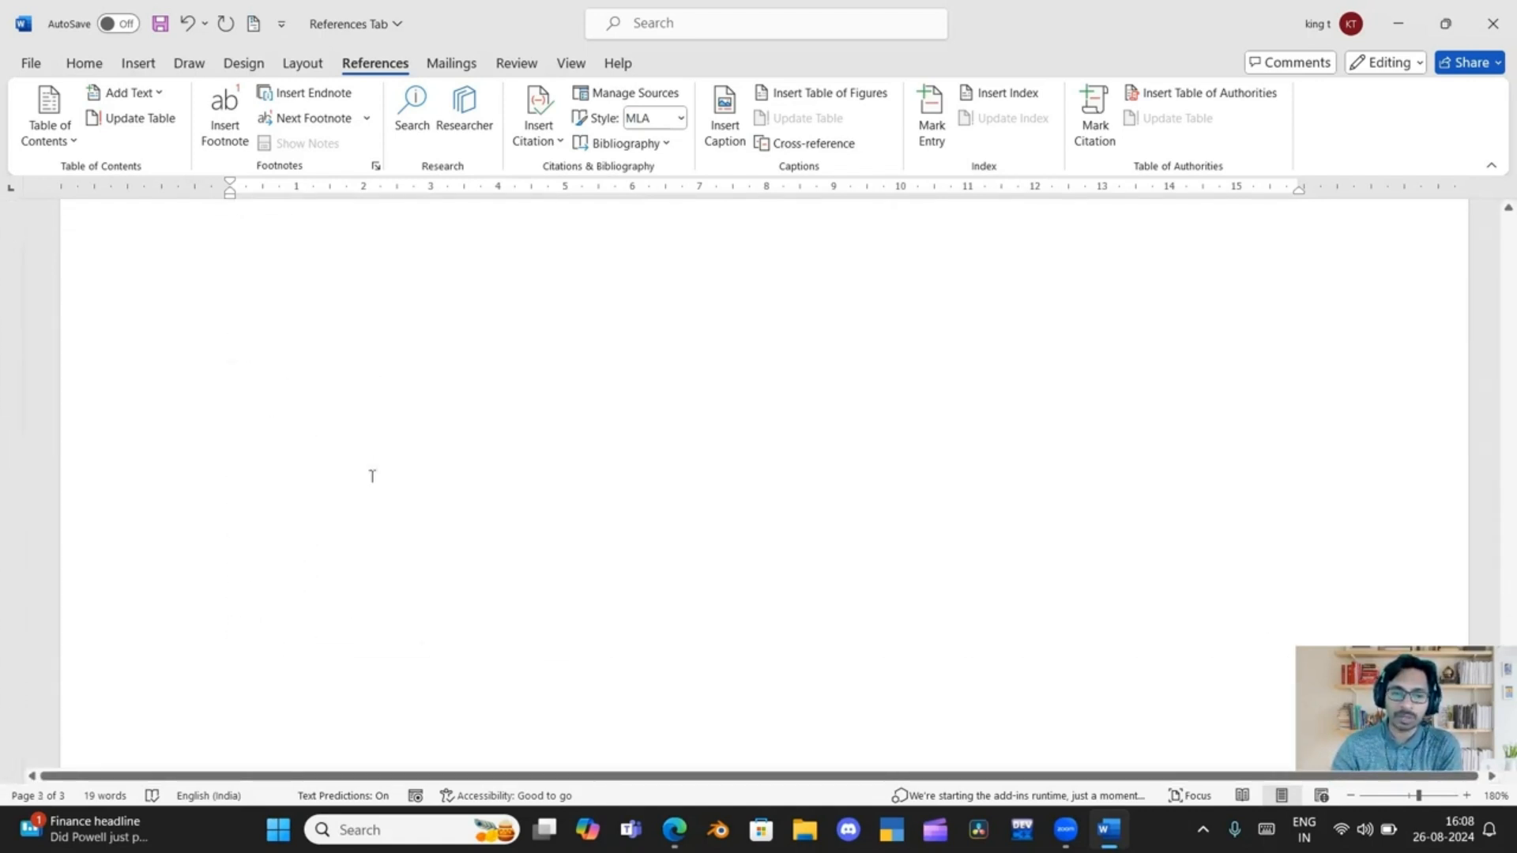
{"action": "scroll", "coordinate": [372, 474], "scroll_direction": "up", "scroll_amount": 4}
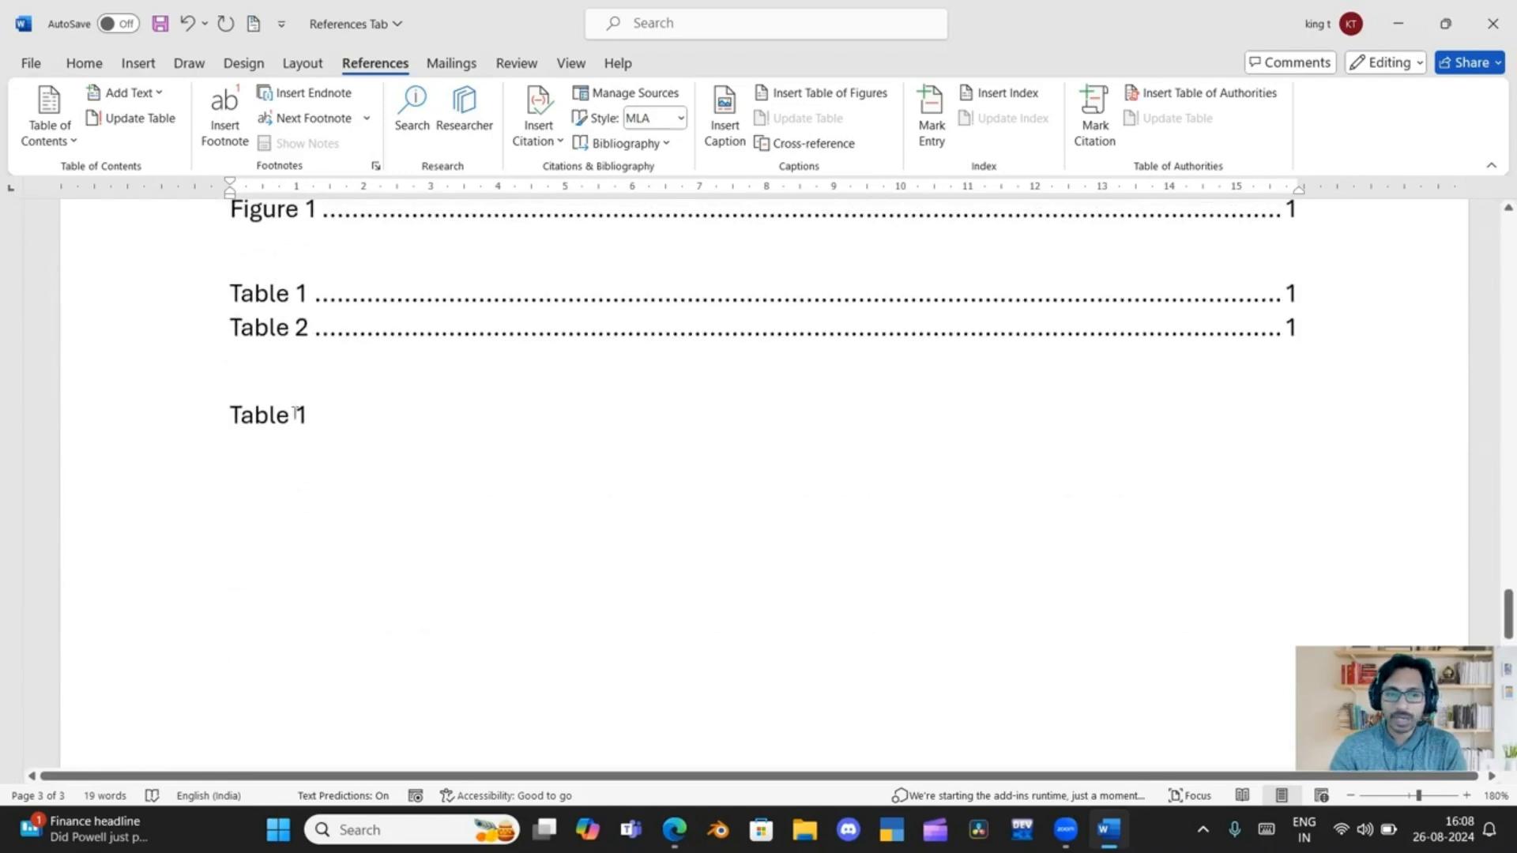
{"action": "left_click_drag", "start_coordinate": [227, 409], "coordinate": [323, 426]}
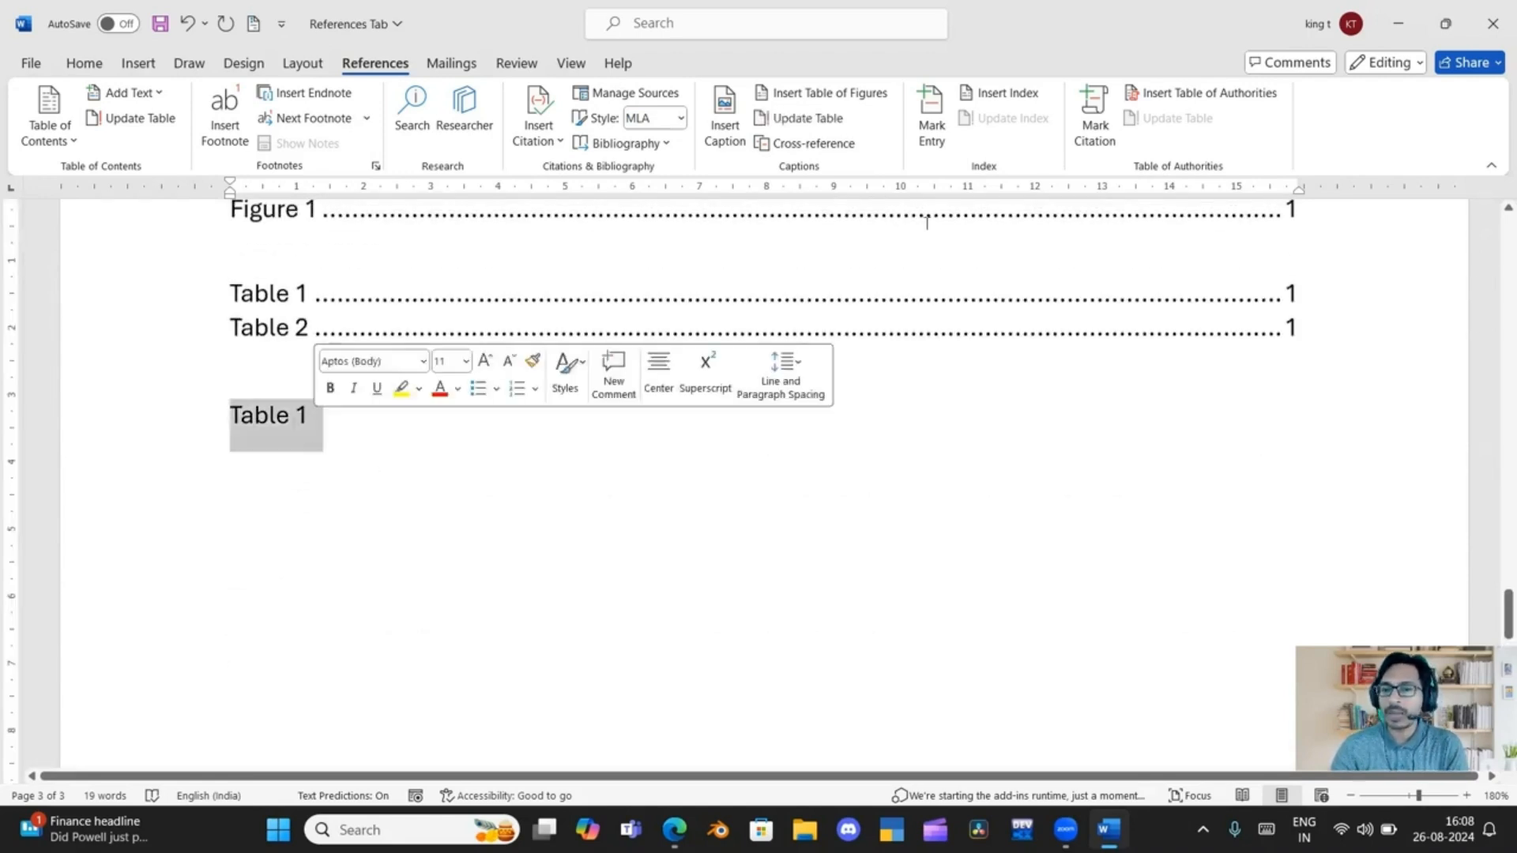
{"action": "left_click", "coordinate": [930, 130]}
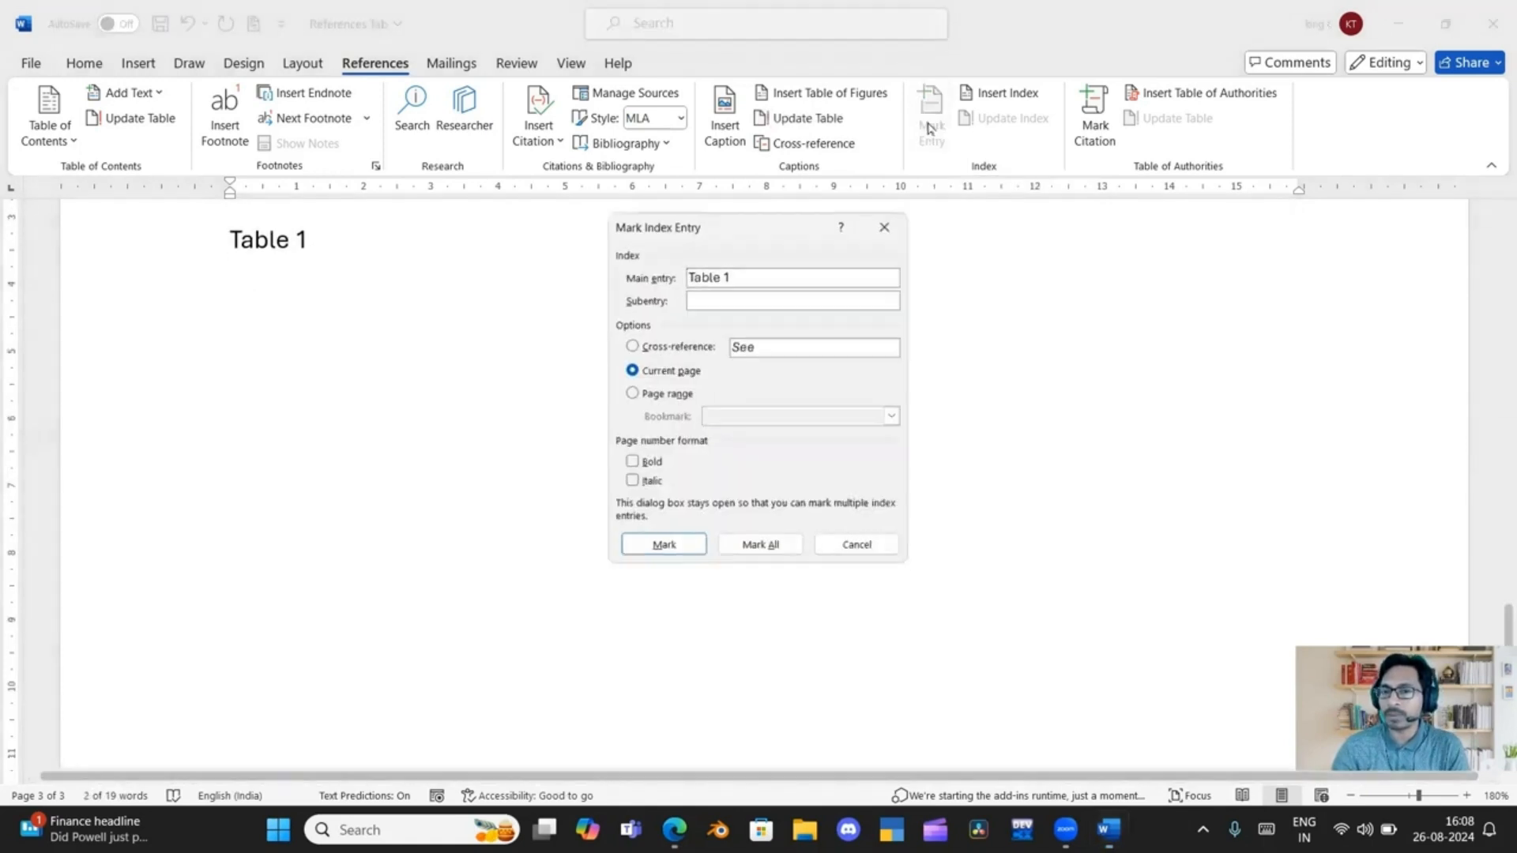
{"action": "left_click", "coordinate": [681, 552]}
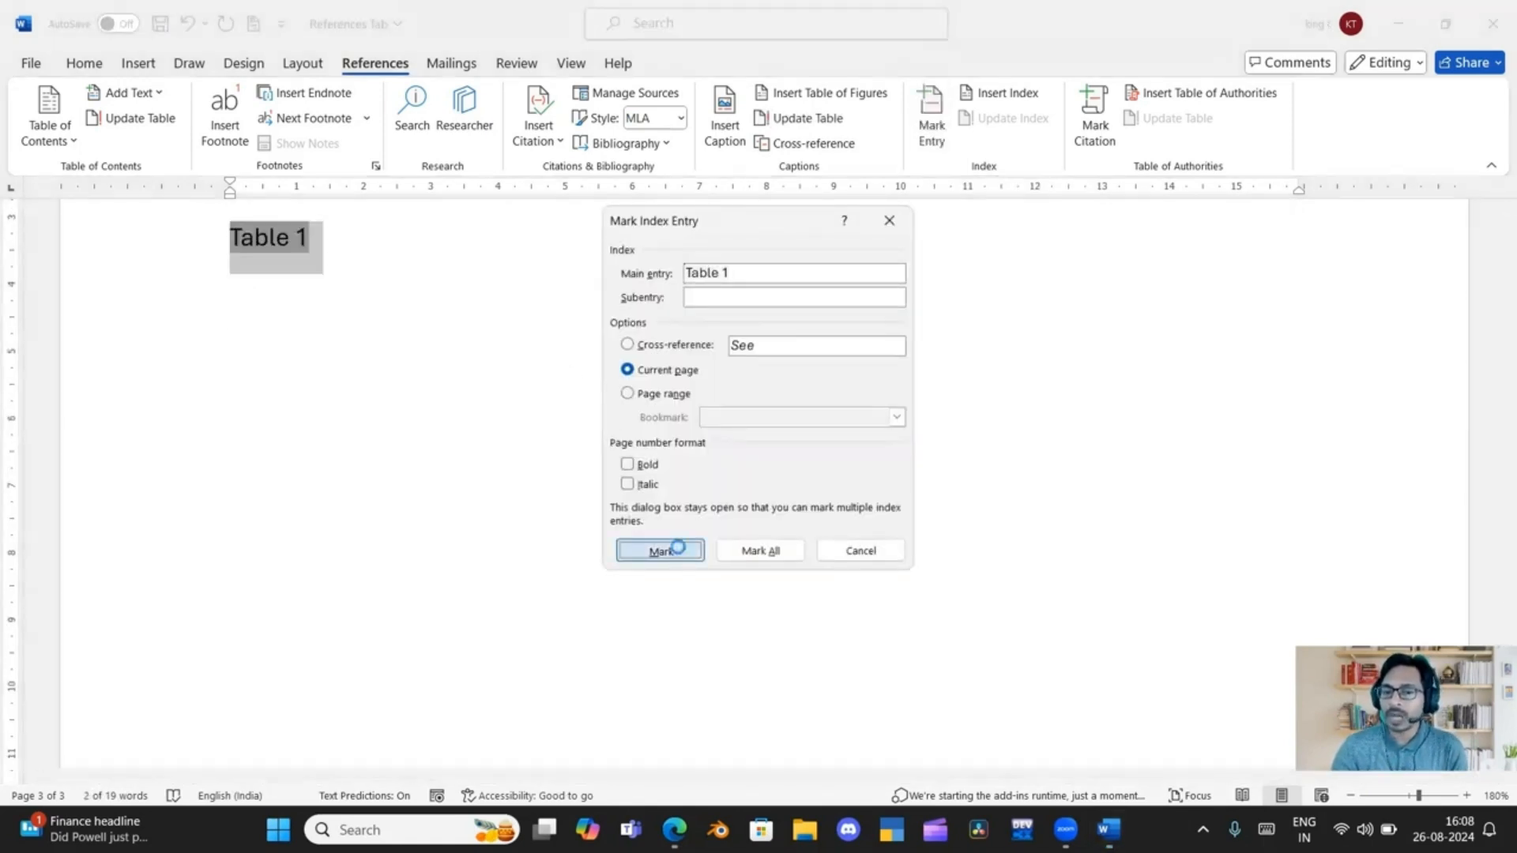
{"action": "left_click", "coordinate": [849, 551]}
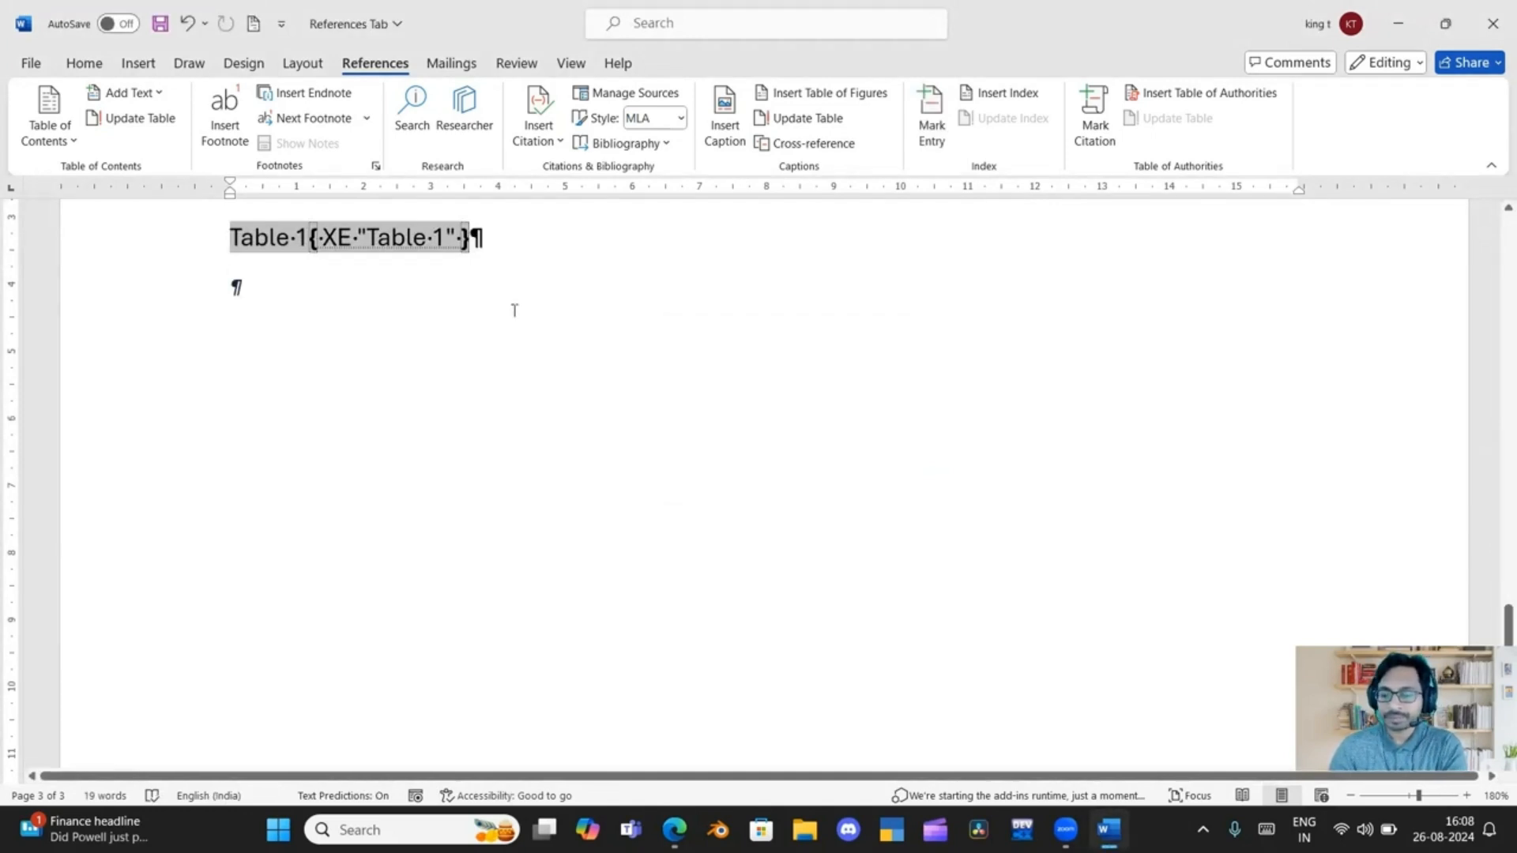
Add a new line reading "Ms office" below the "Table 1" index entry
{"action": "key", "text": "Return"}
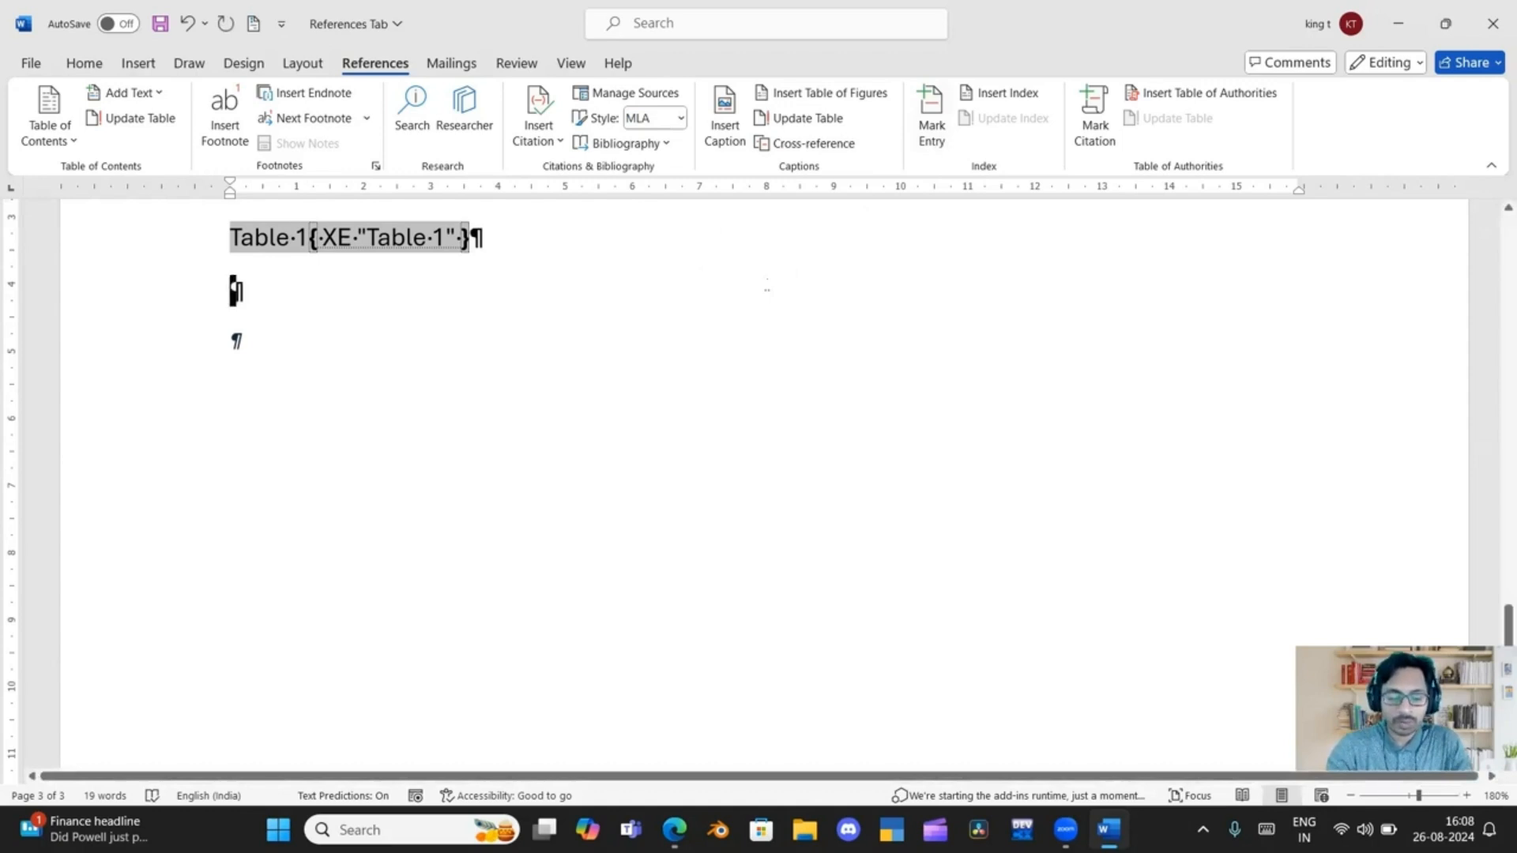
{"action": "type", "text": "ms office"}
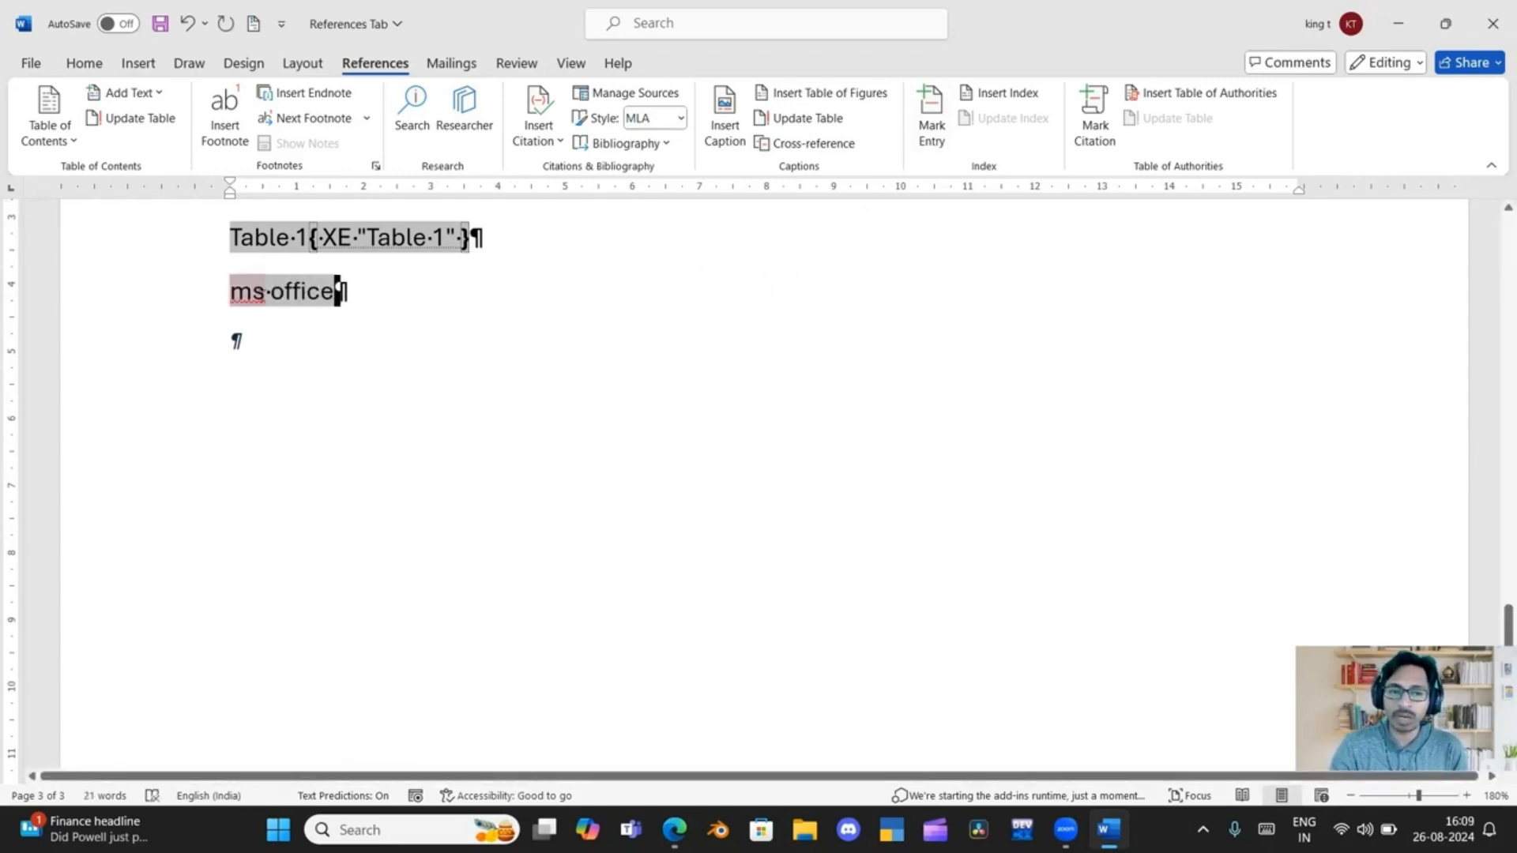
{"action": "left_click", "coordinate": [259, 294]}
{"action": "key", "text": "BackSpace"}
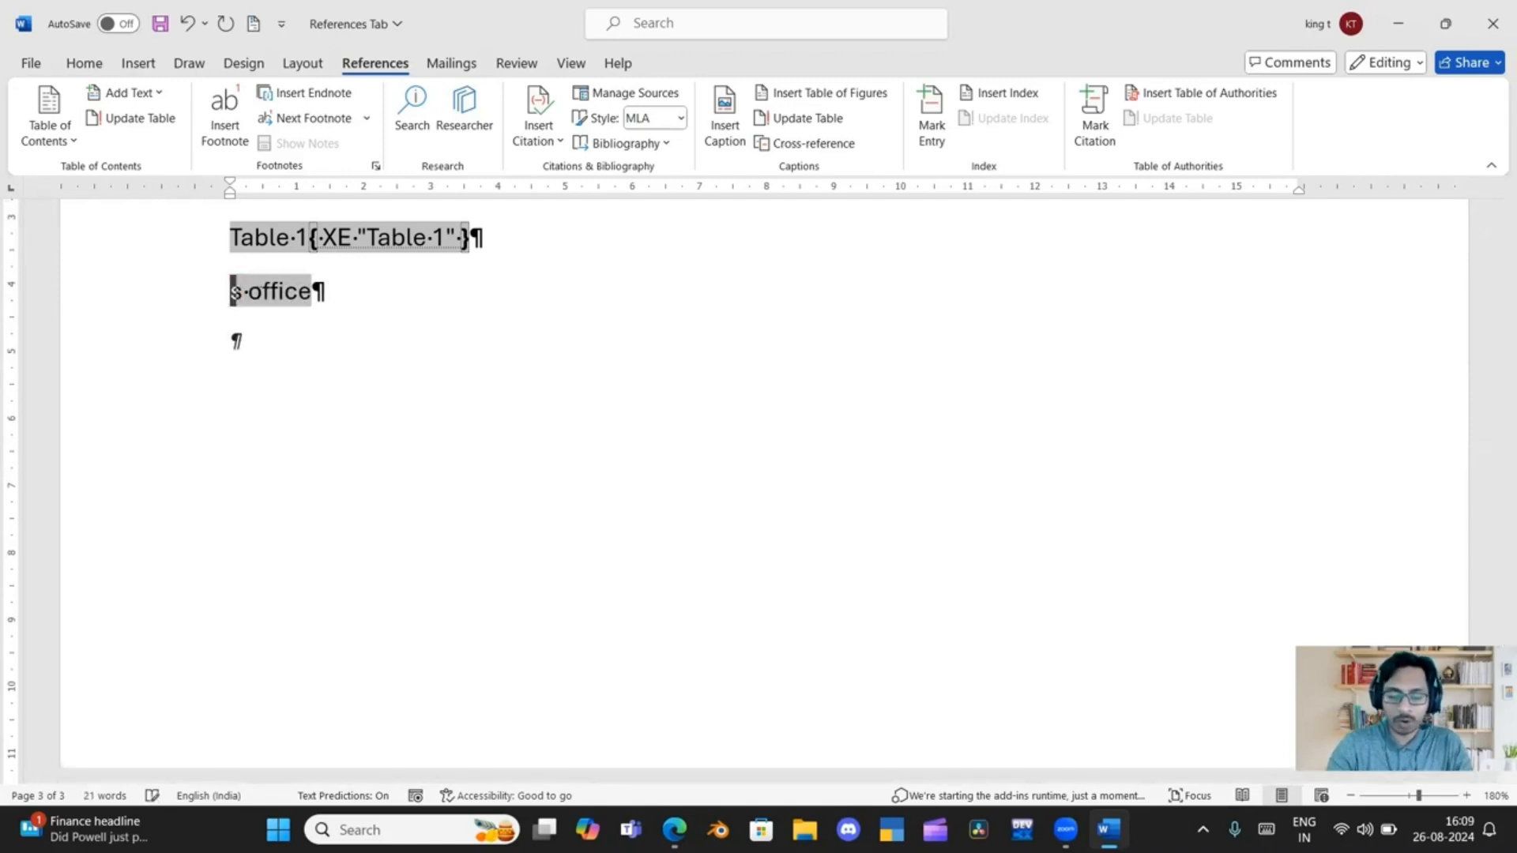
{"action": "type", "text": "<"}
{"action": "key", "text": "BackSpace"}
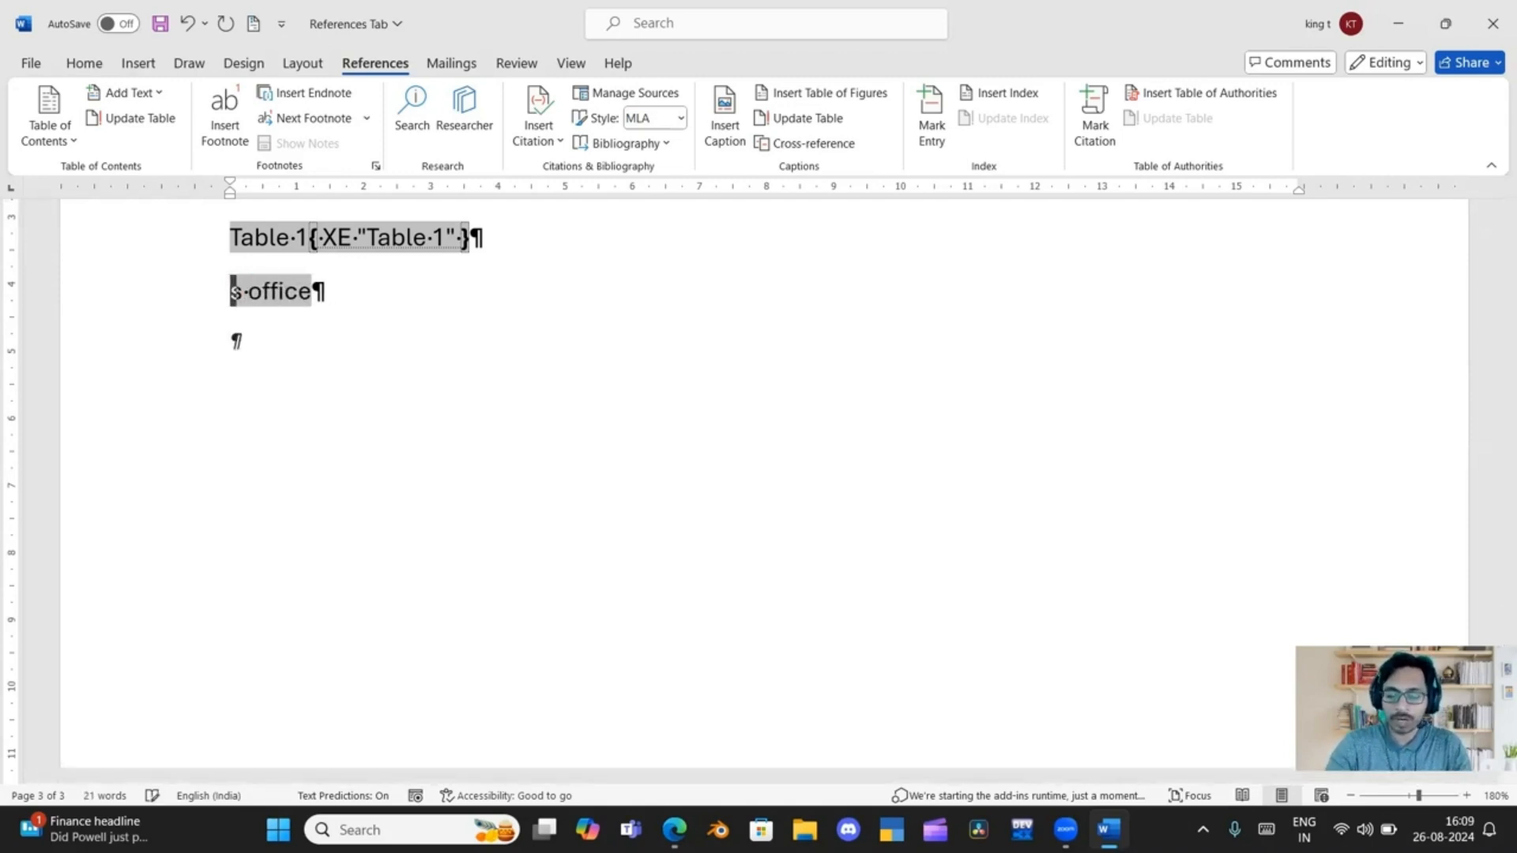
{"action": "type", "text": "M"}
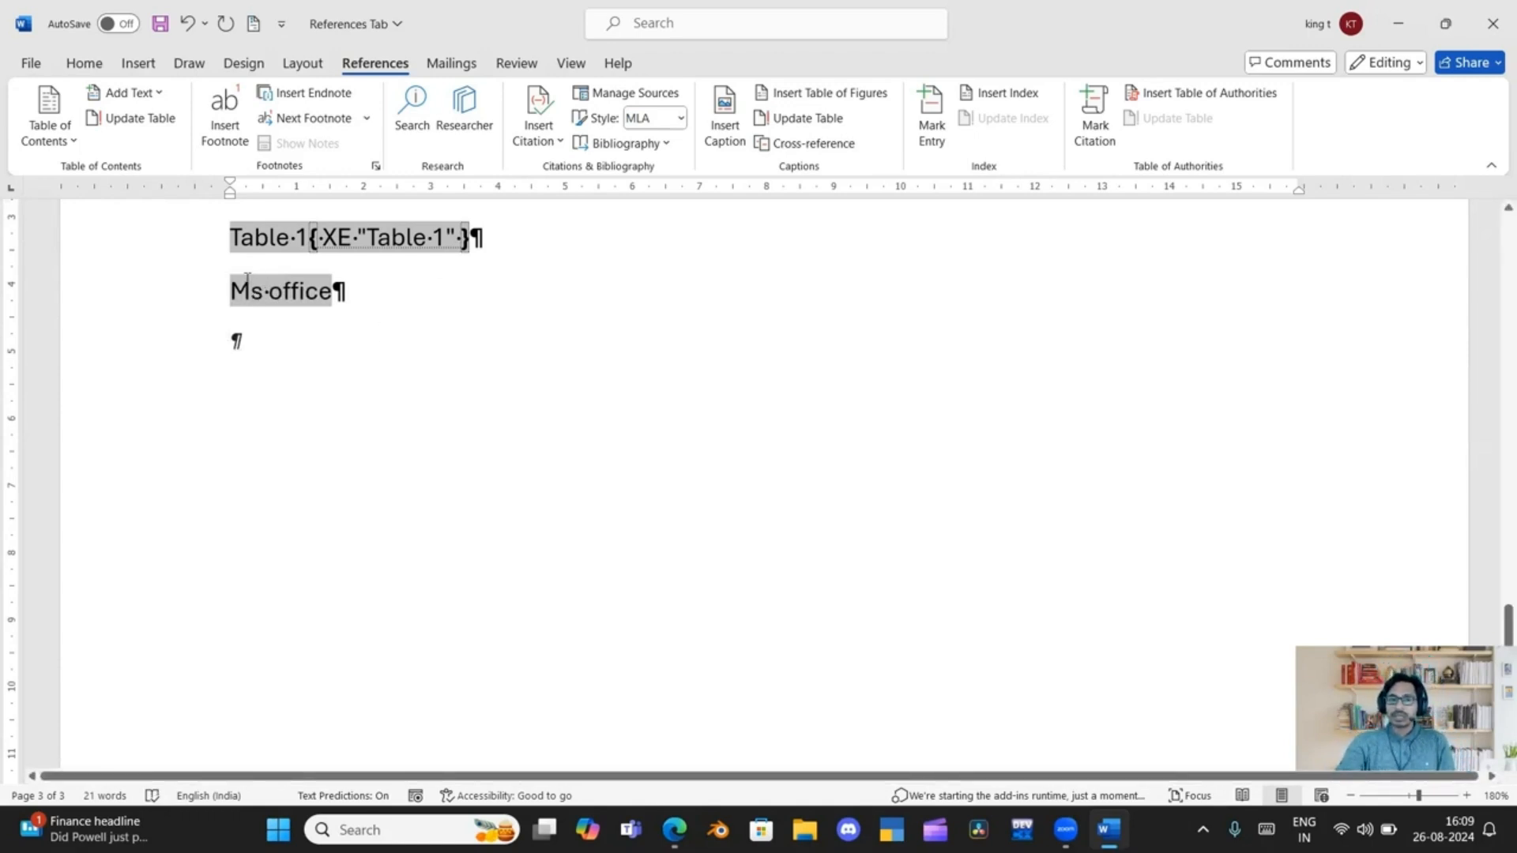
Mark the text "Ms office" as a main index entry for the current page
{"action": "left_click_drag", "start_coordinate": [229, 289], "coordinate": [346, 293]}
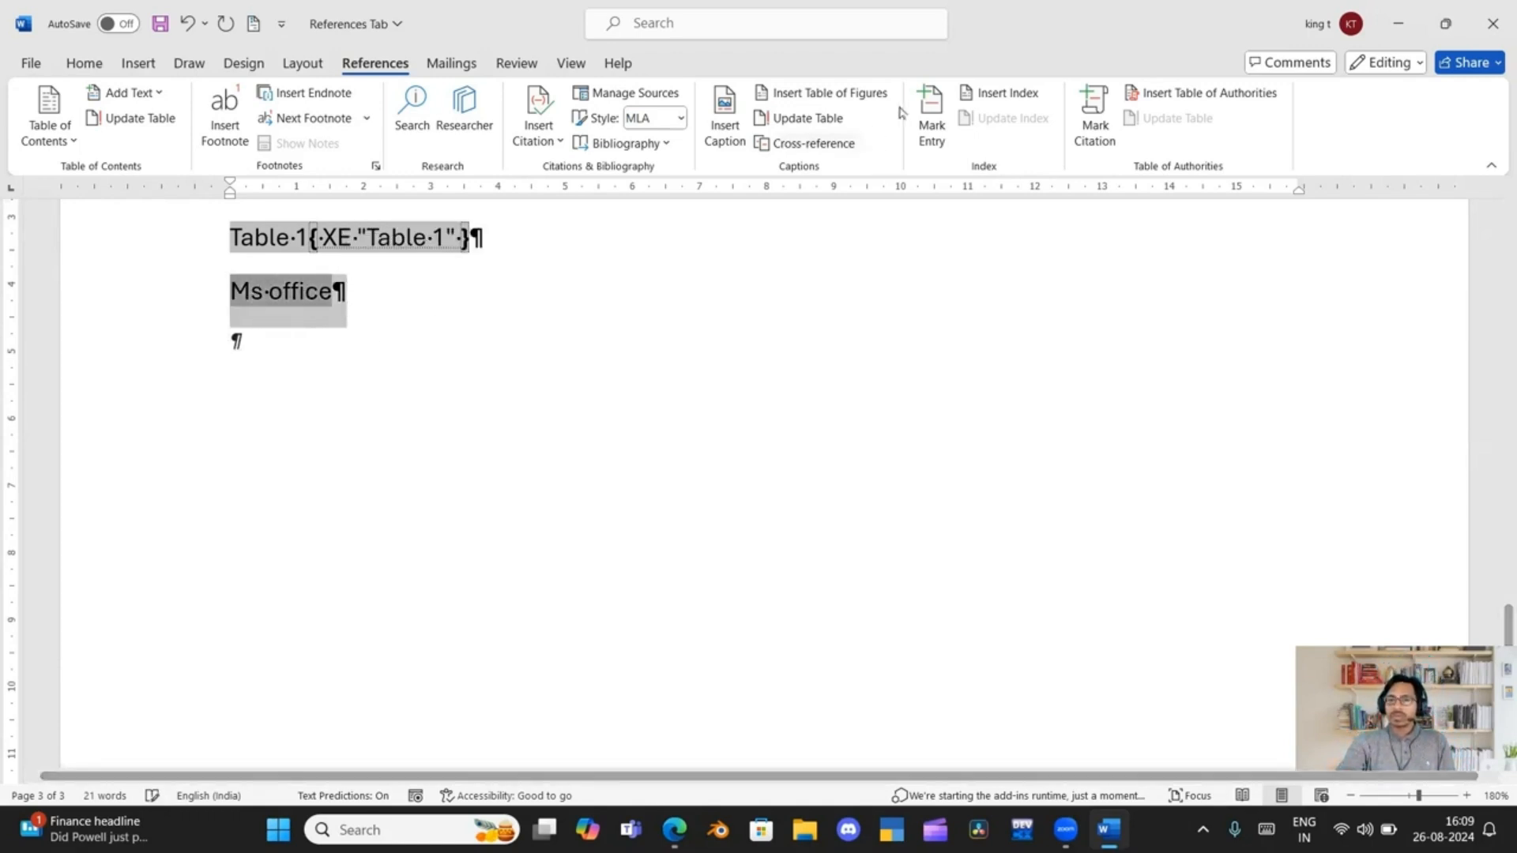
{"action": "left_click", "coordinate": [933, 108]}
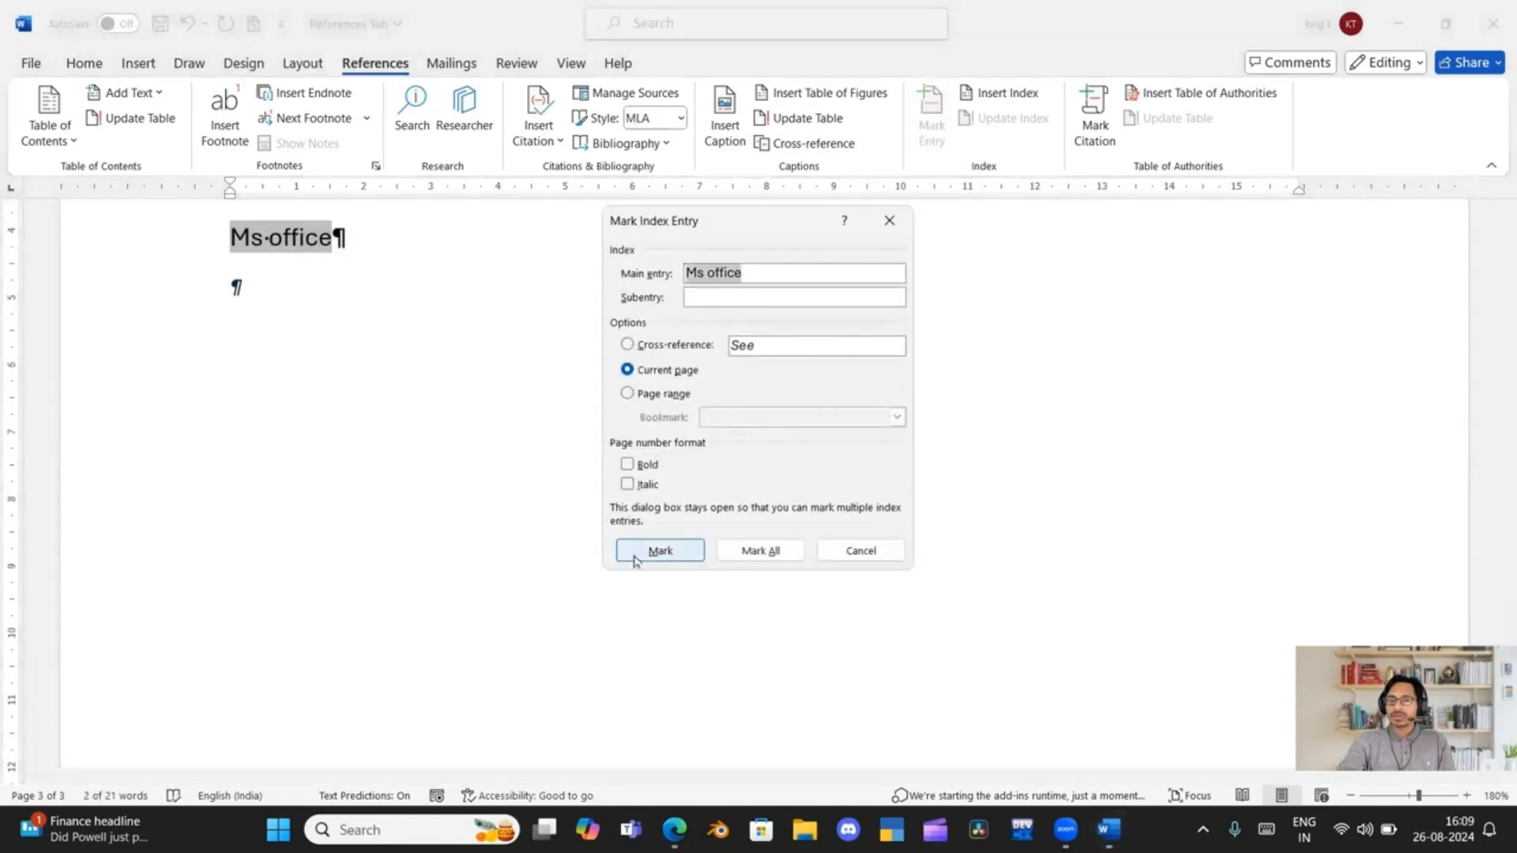
{"action": "left_click", "coordinate": [635, 559]}
{"action": "left_click", "coordinate": [840, 557]}
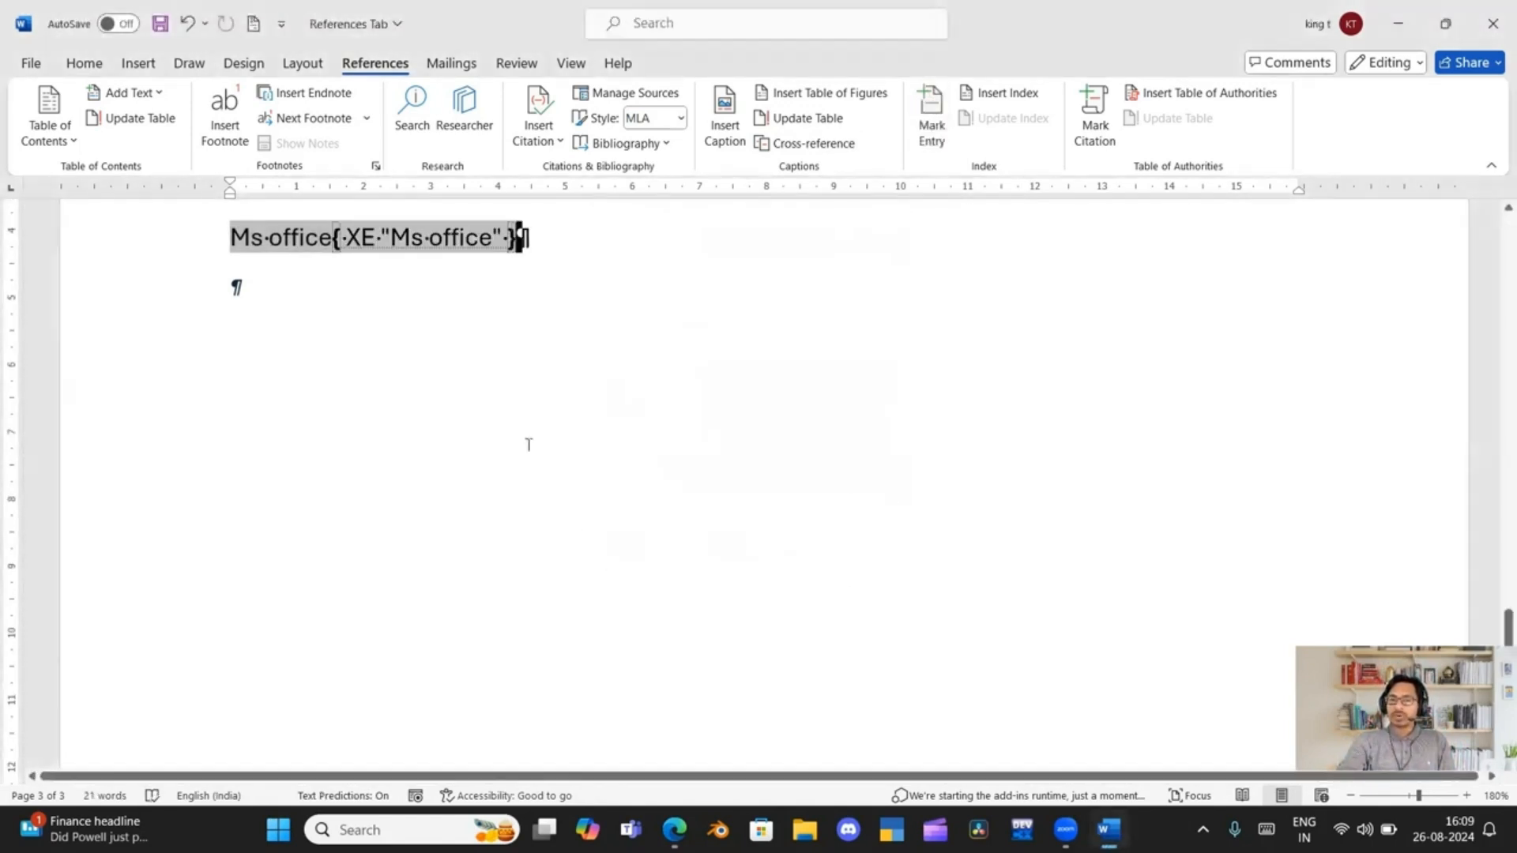
Insert a page break after the "Table 1" index entry to move "Ms office" onto a new page
{"action": "scroll", "coordinate": [468, 372], "scroll_direction": "up", "scroll_amount": 3}
{"action": "scroll", "coordinate": [469, 372], "scroll_direction": "up", "scroll_amount": 2}
{"action": "scroll", "coordinate": [469, 371], "scroll_direction": "down", "scroll_amount": 1}
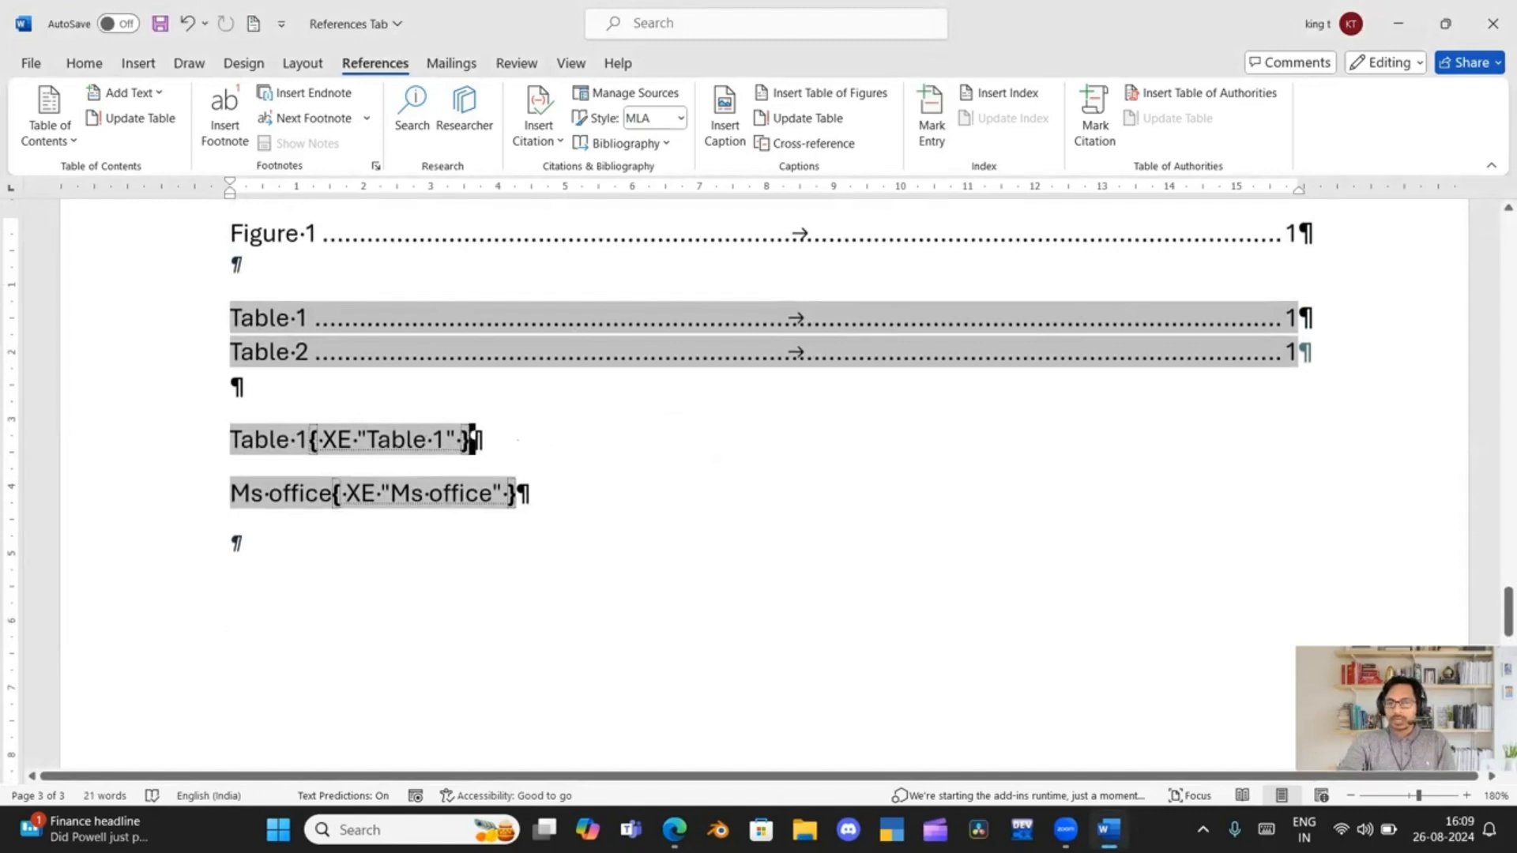
{"action": "left_click", "coordinate": [519, 440]}
{"action": "key", "text": "ctrl+Return"}
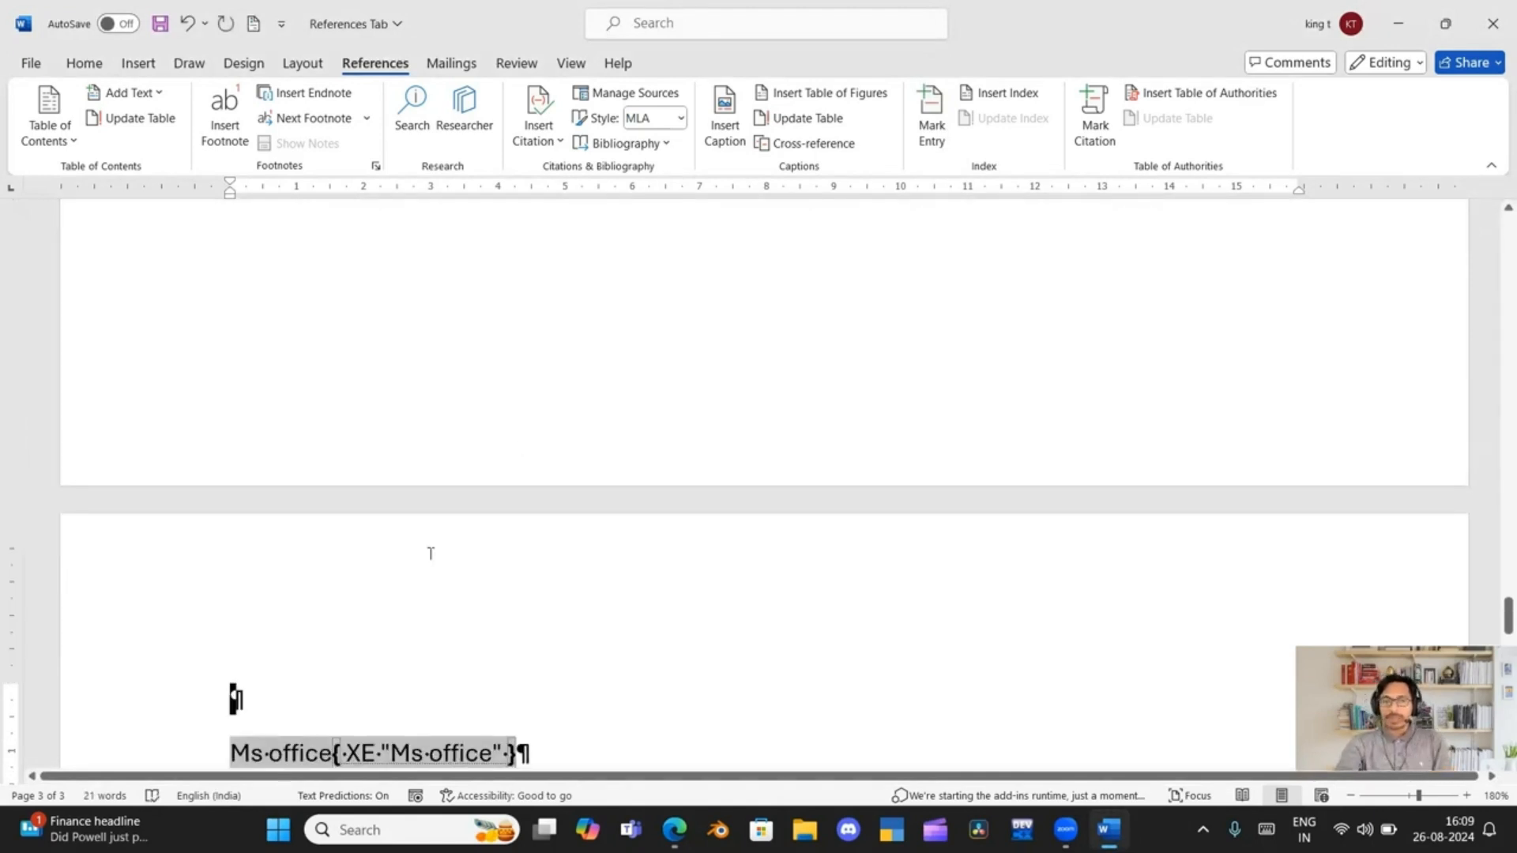
{"action": "scroll", "coordinate": [427, 541], "scroll_direction": "up", "scroll_amount": 4}
{"action": "scroll", "coordinate": [426, 541], "scroll_direction": "up", "scroll_amount": 3}
{"action": "scroll", "coordinate": [426, 544], "scroll_direction": "down", "scroll_amount": 10}
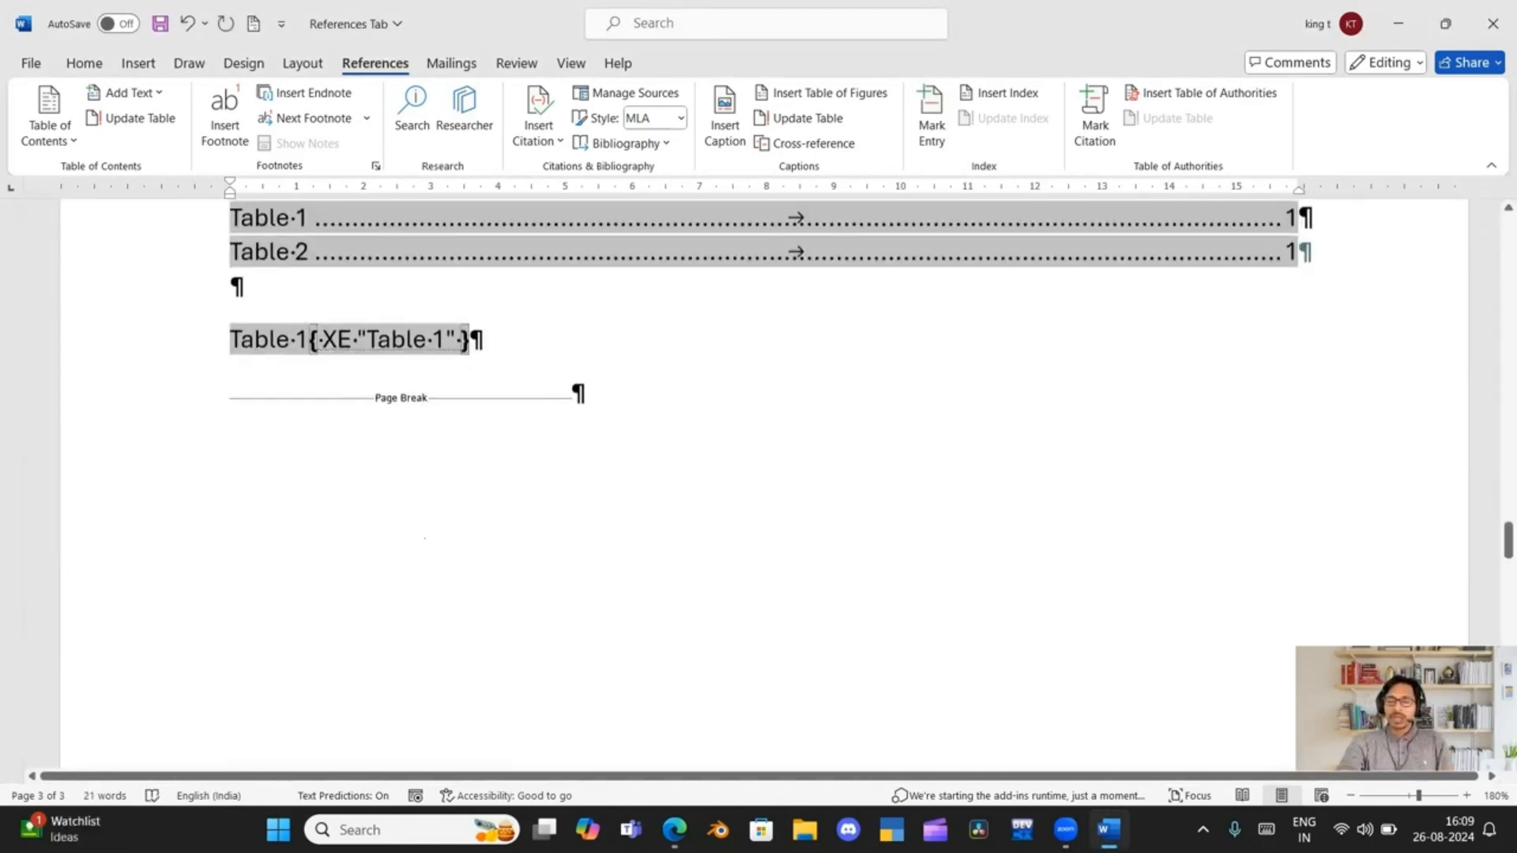
{"action": "scroll", "coordinate": [425, 545], "scroll_direction": "down", "scroll_amount": 5}
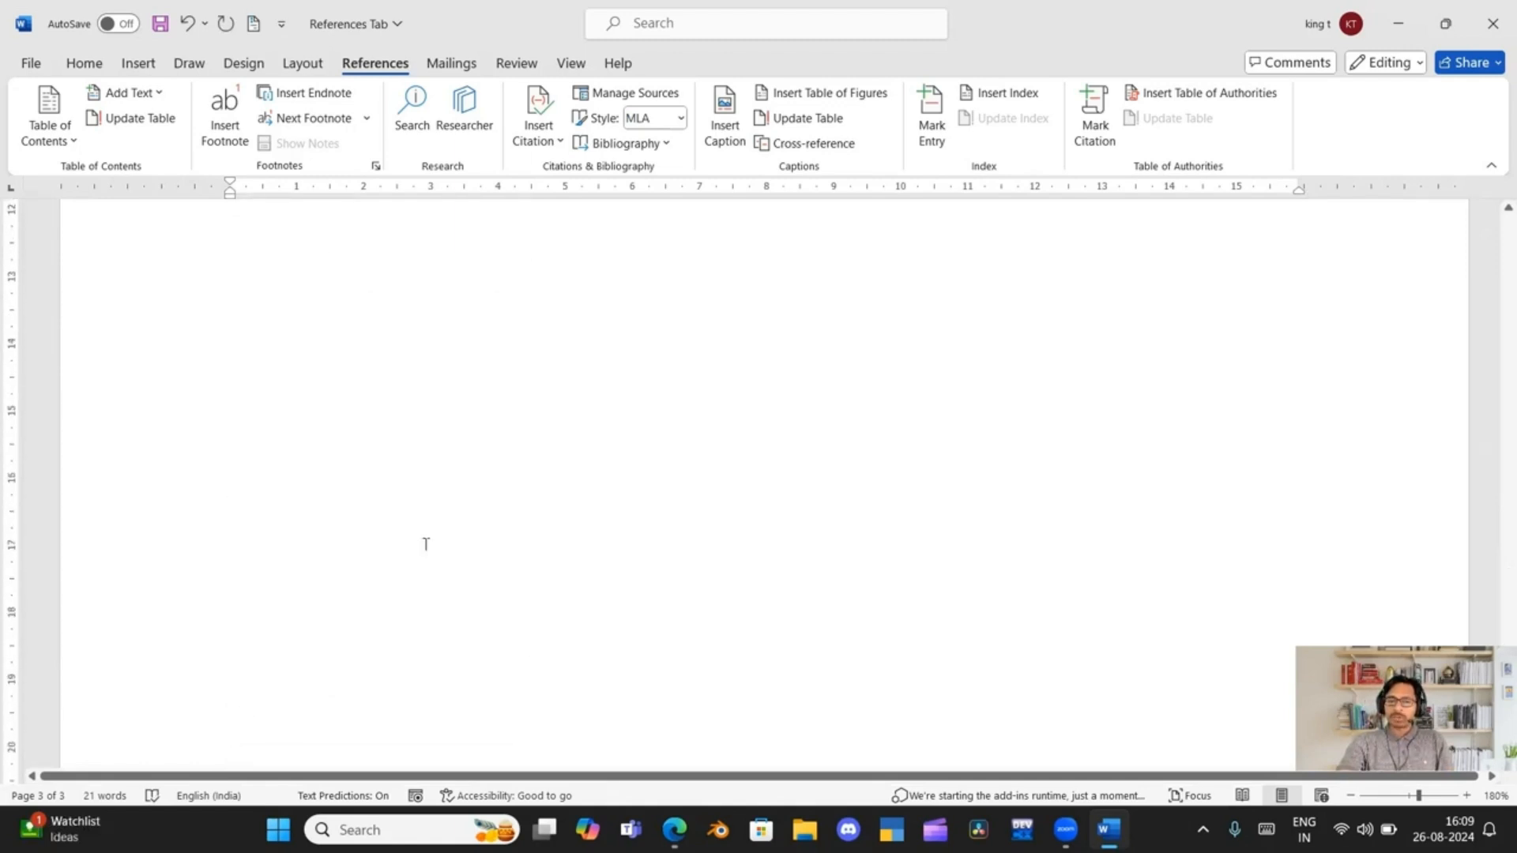
Insert a page break after the "Ms office" index entry and return to that entry
{"action": "scroll", "coordinate": [426, 544], "scroll_direction": "up", "scroll_amount": 10}
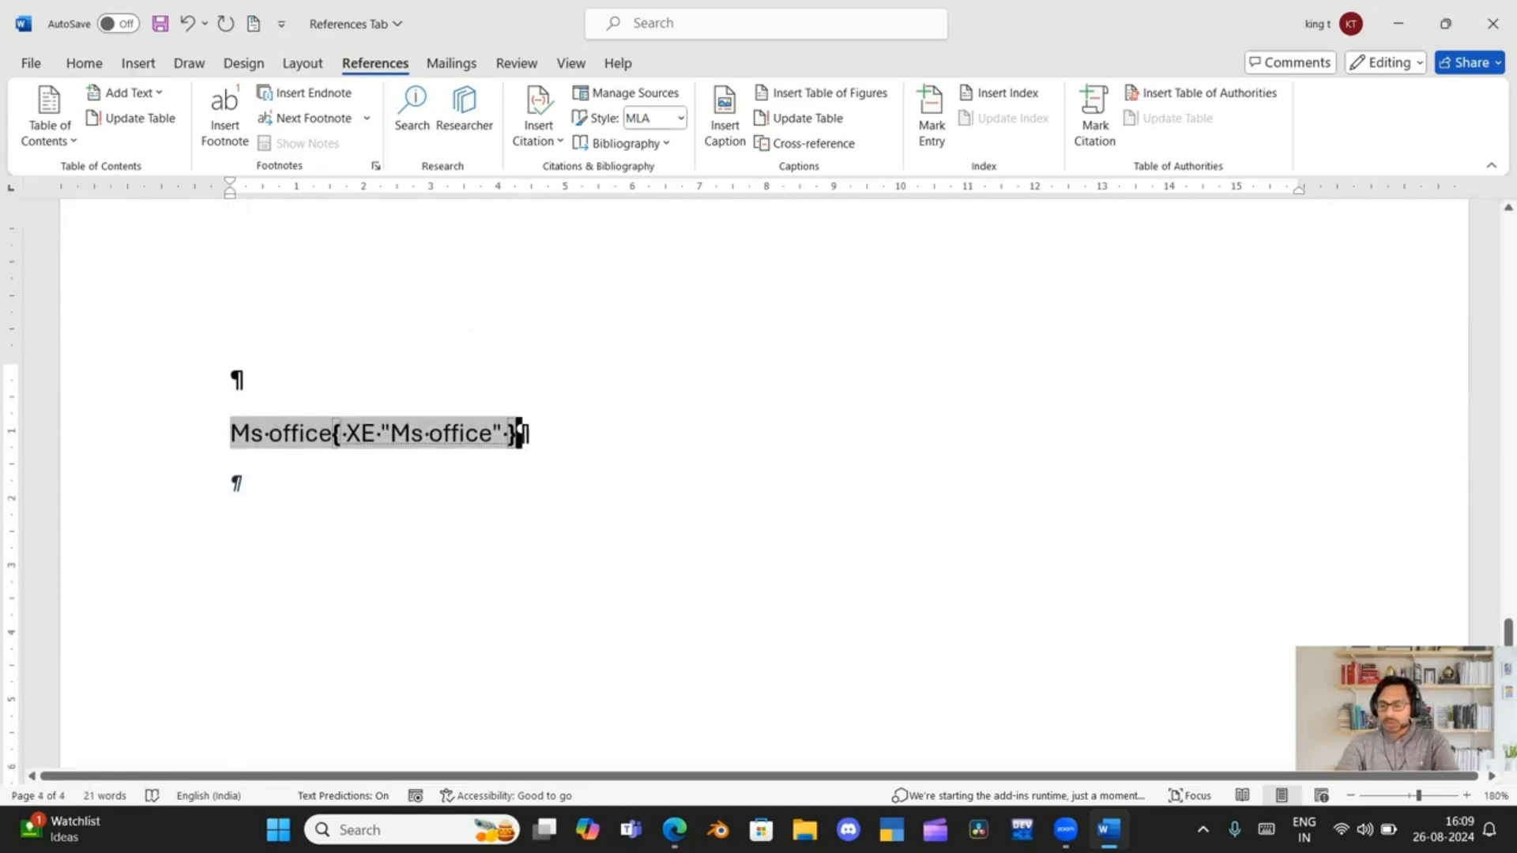
{"action": "scroll", "coordinate": [535, 430], "scroll_direction": "up", "scroll_amount": 3}
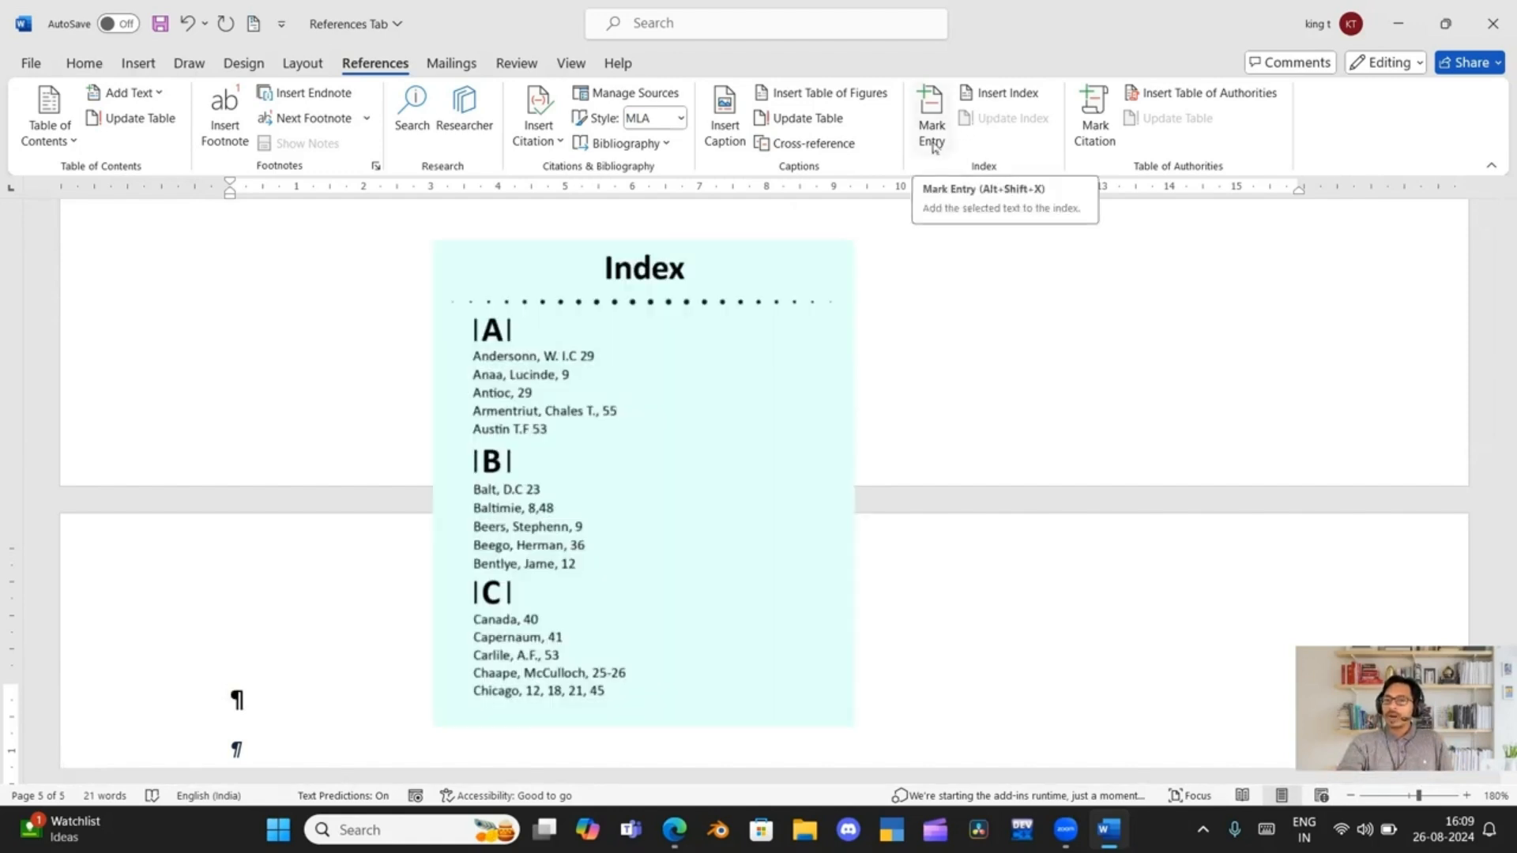
{"action": "scroll", "coordinate": [759, 474], "scroll_direction": "up", "scroll_amount": 5}
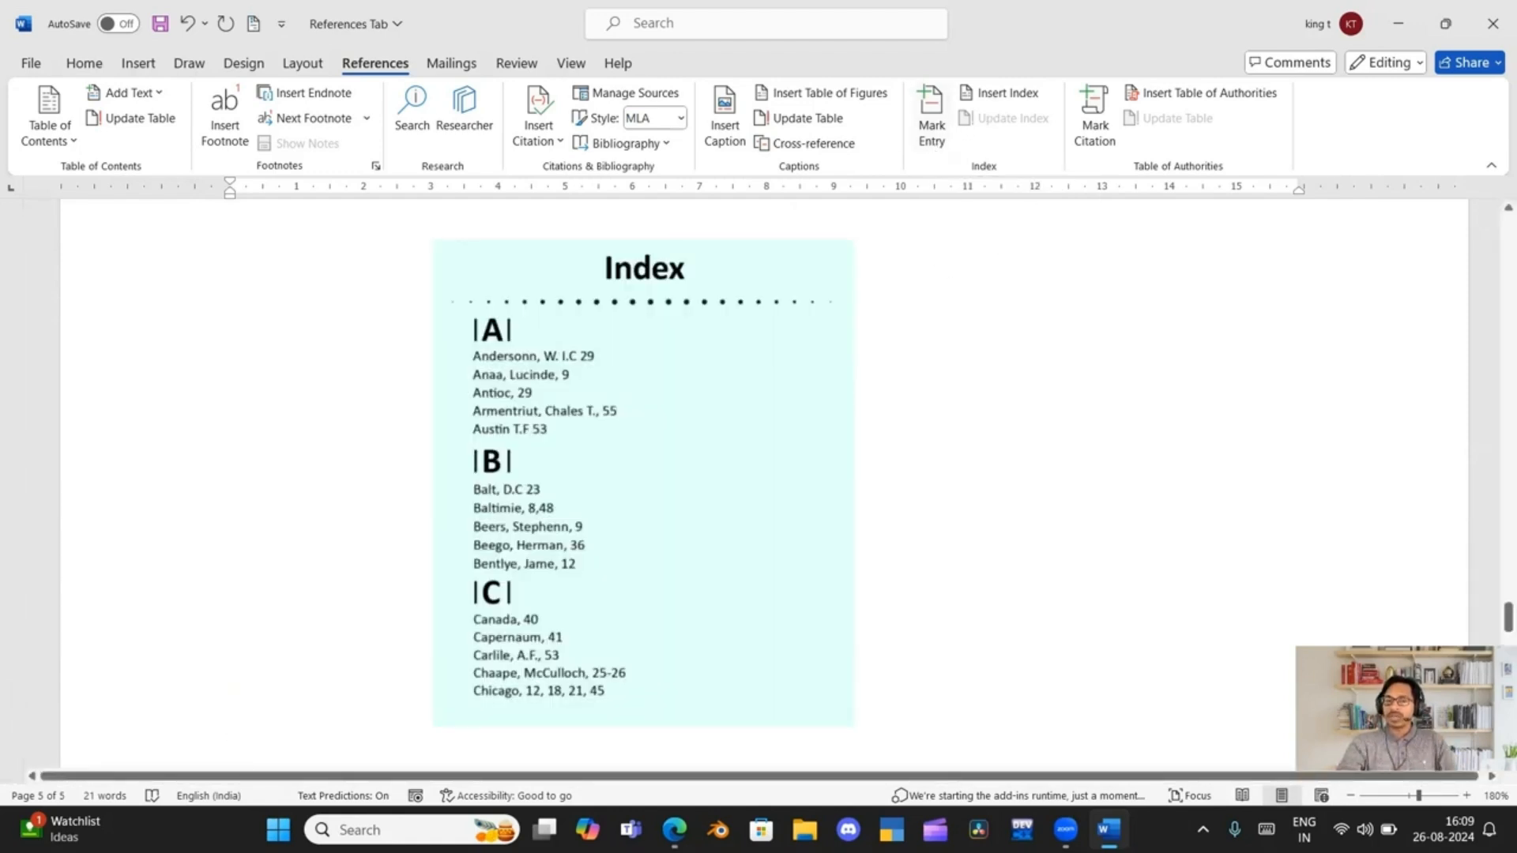
{"action": "scroll", "coordinate": [758, 474], "scroll_direction": "up", "scroll_amount": 10}
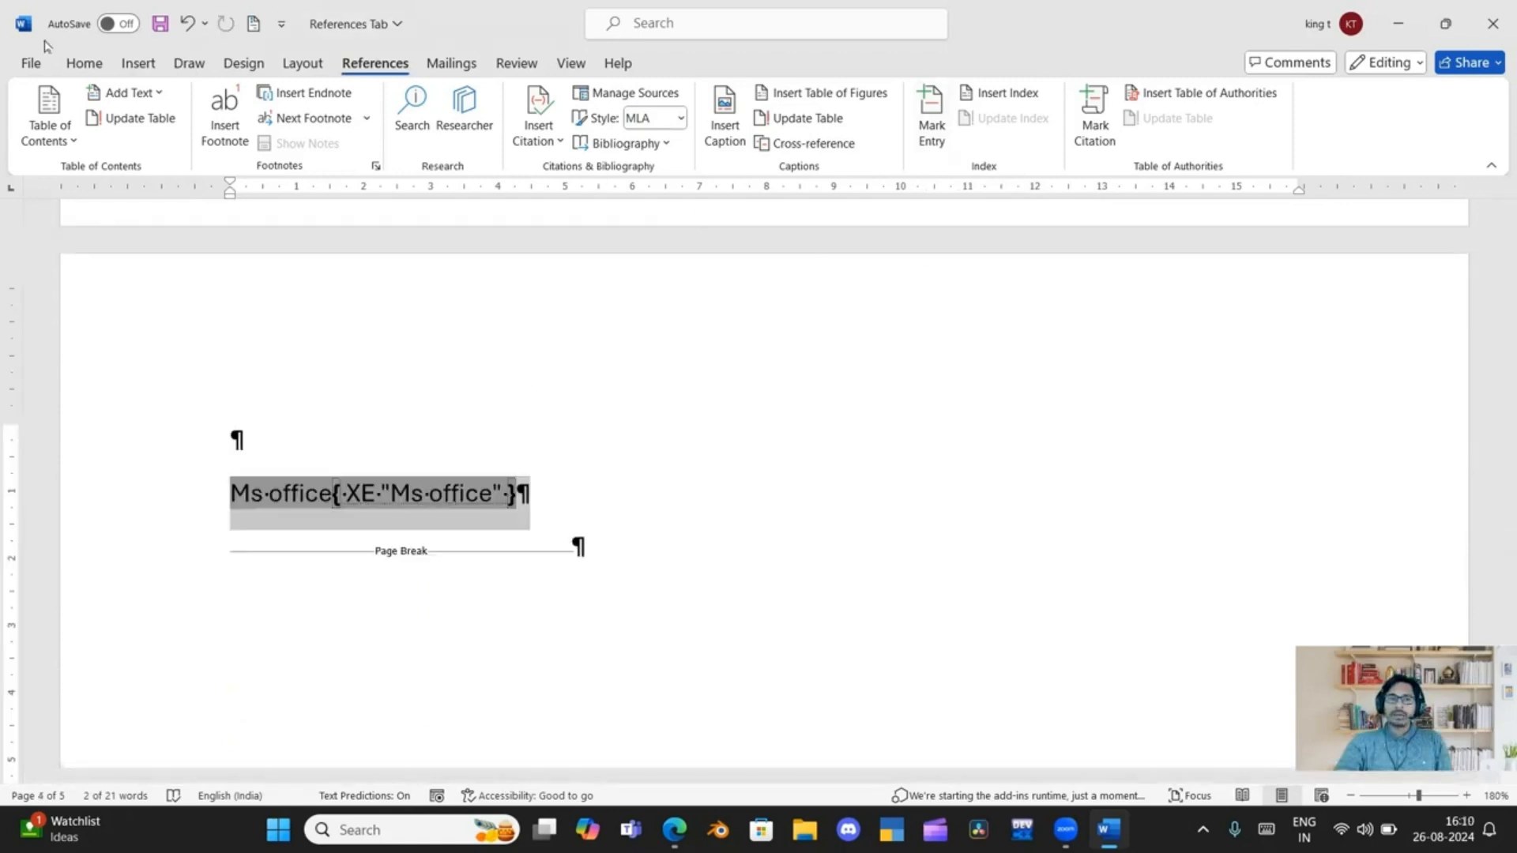
Hide the paragraph marks and other formatting symbols throughout the document
{"action": "left_click", "coordinate": [83, 67]}
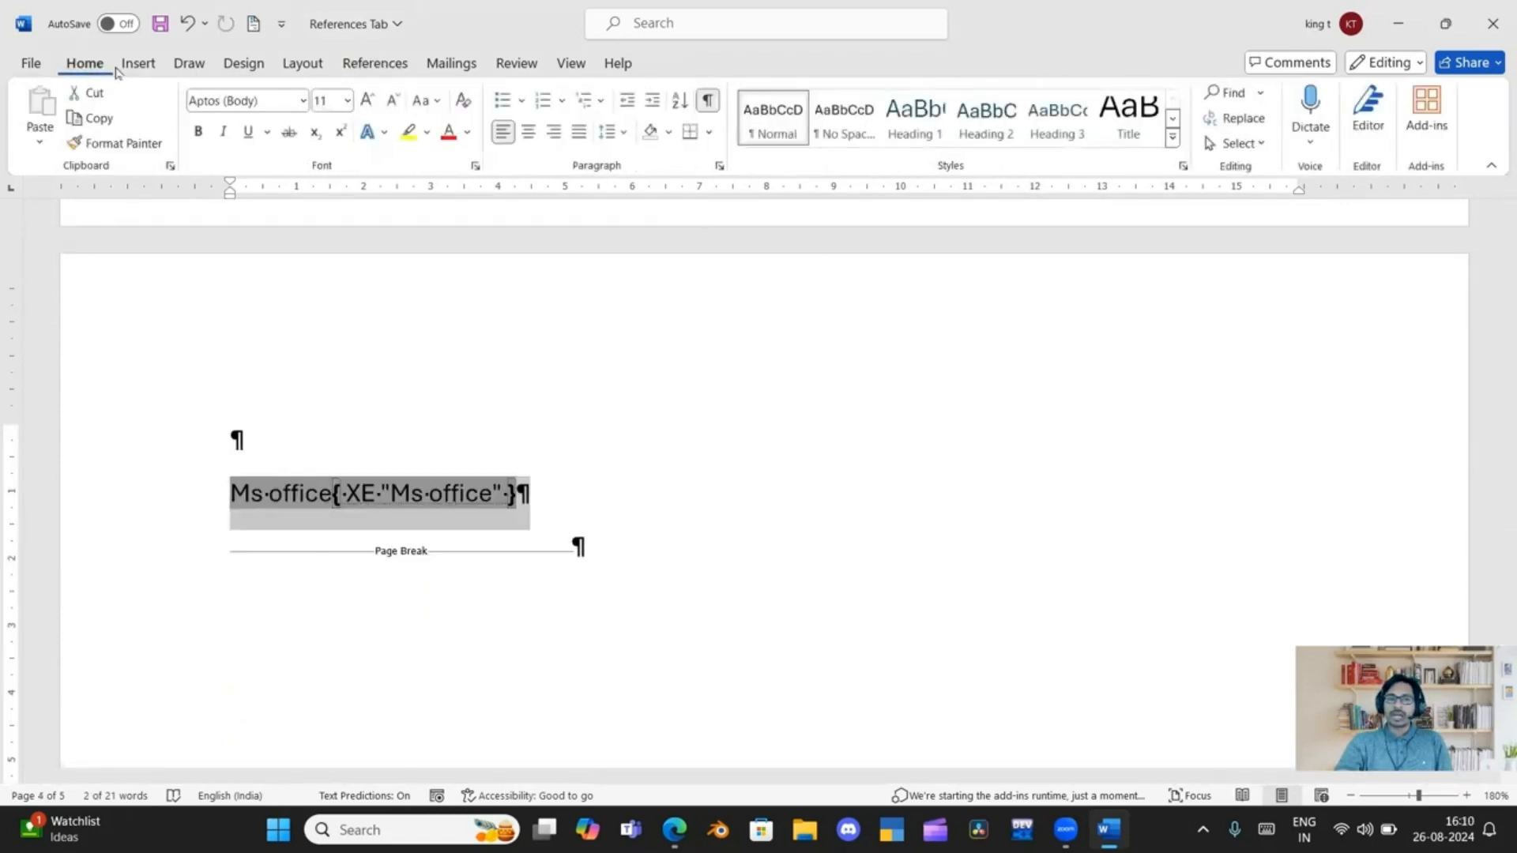
{"action": "left_click", "coordinate": [709, 100]}
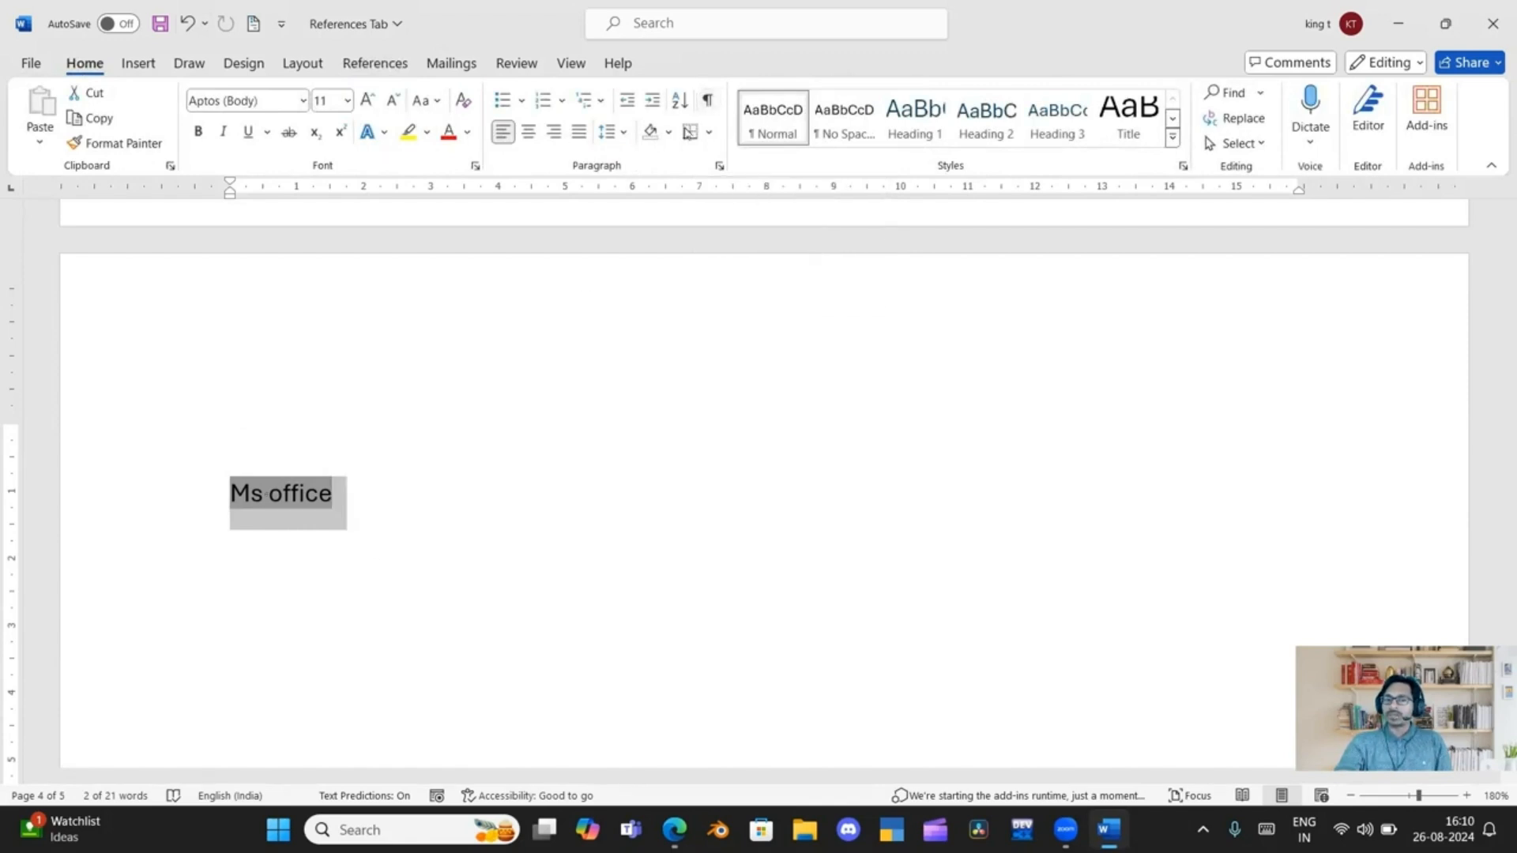
{"action": "scroll", "coordinate": [425, 490], "scroll_direction": "up", "scroll_amount": 3}
{"action": "scroll", "coordinate": [425, 490], "scroll_direction": "up", "scroll_amount": 10}
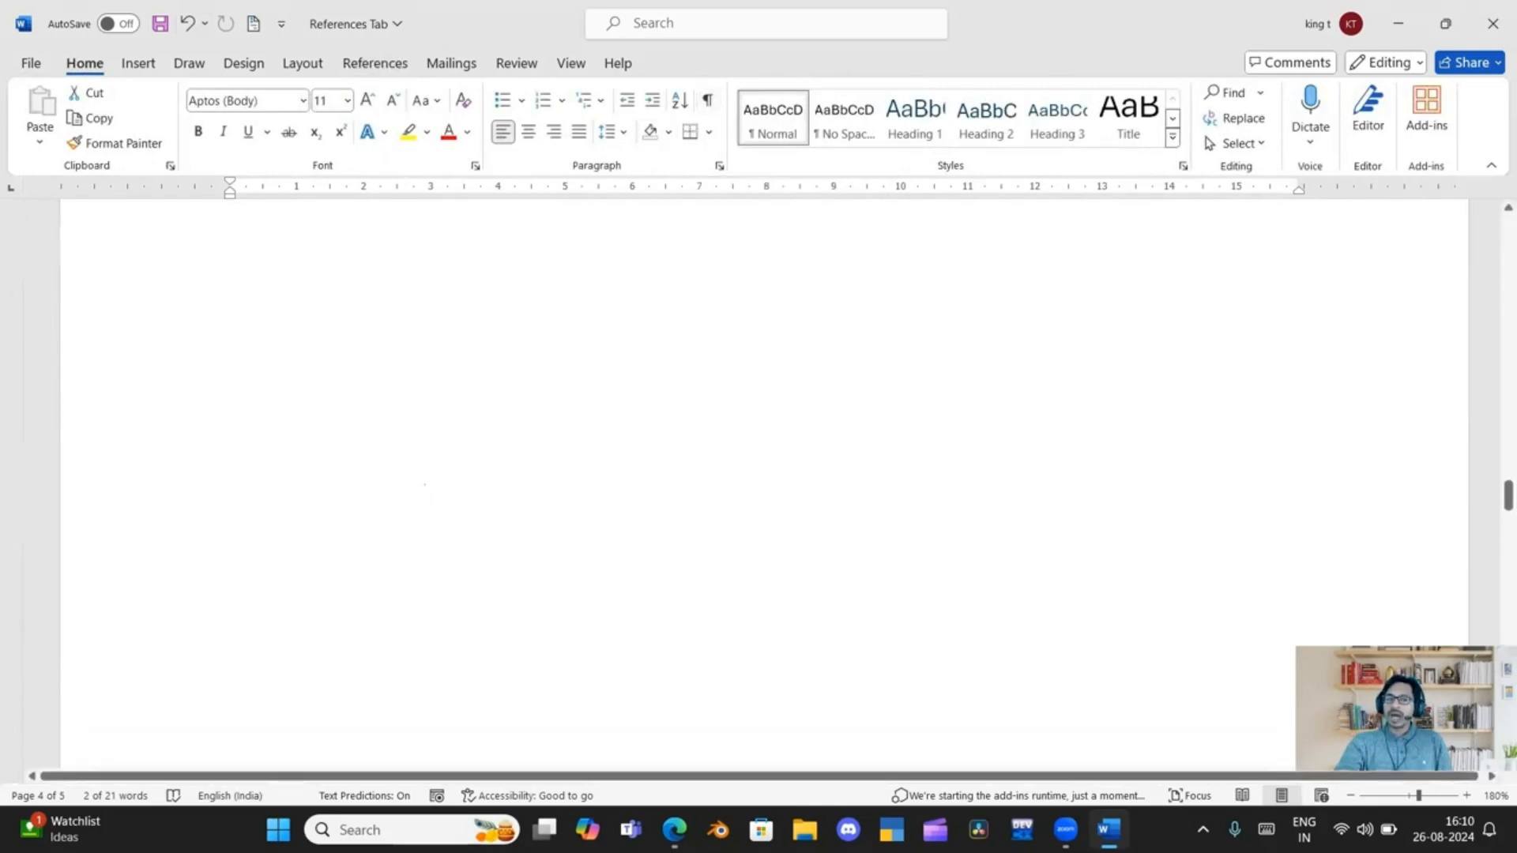
Add the line "word" below "Ms office" on the fourth page and select it
{"action": "scroll", "coordinate": [425, 482], "scroll_direction": "down", "scroll_amount": 15}
{"action": "scroll", "coordinate": [425, 476], "scroll_direction": "down", "scroll_amount": 5}
{"action": "scroll", "coordinate": [410, 407], "scroll_direction": "up", "scroll_amount": 2}
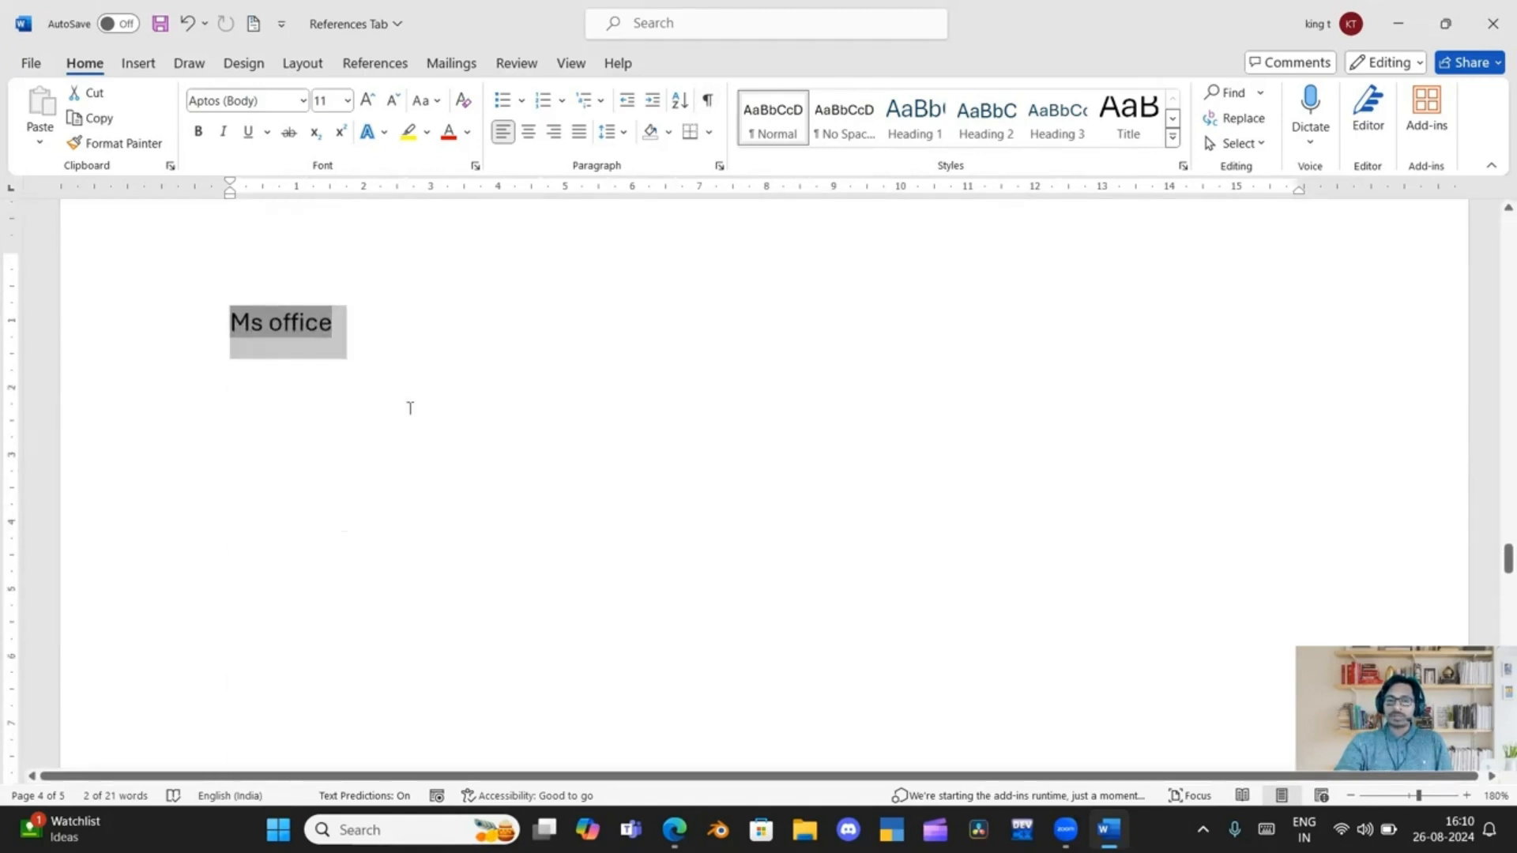
{"action": "left_click", "coordinate": [400, 347]}
{"action": "key", "text": "Return"}
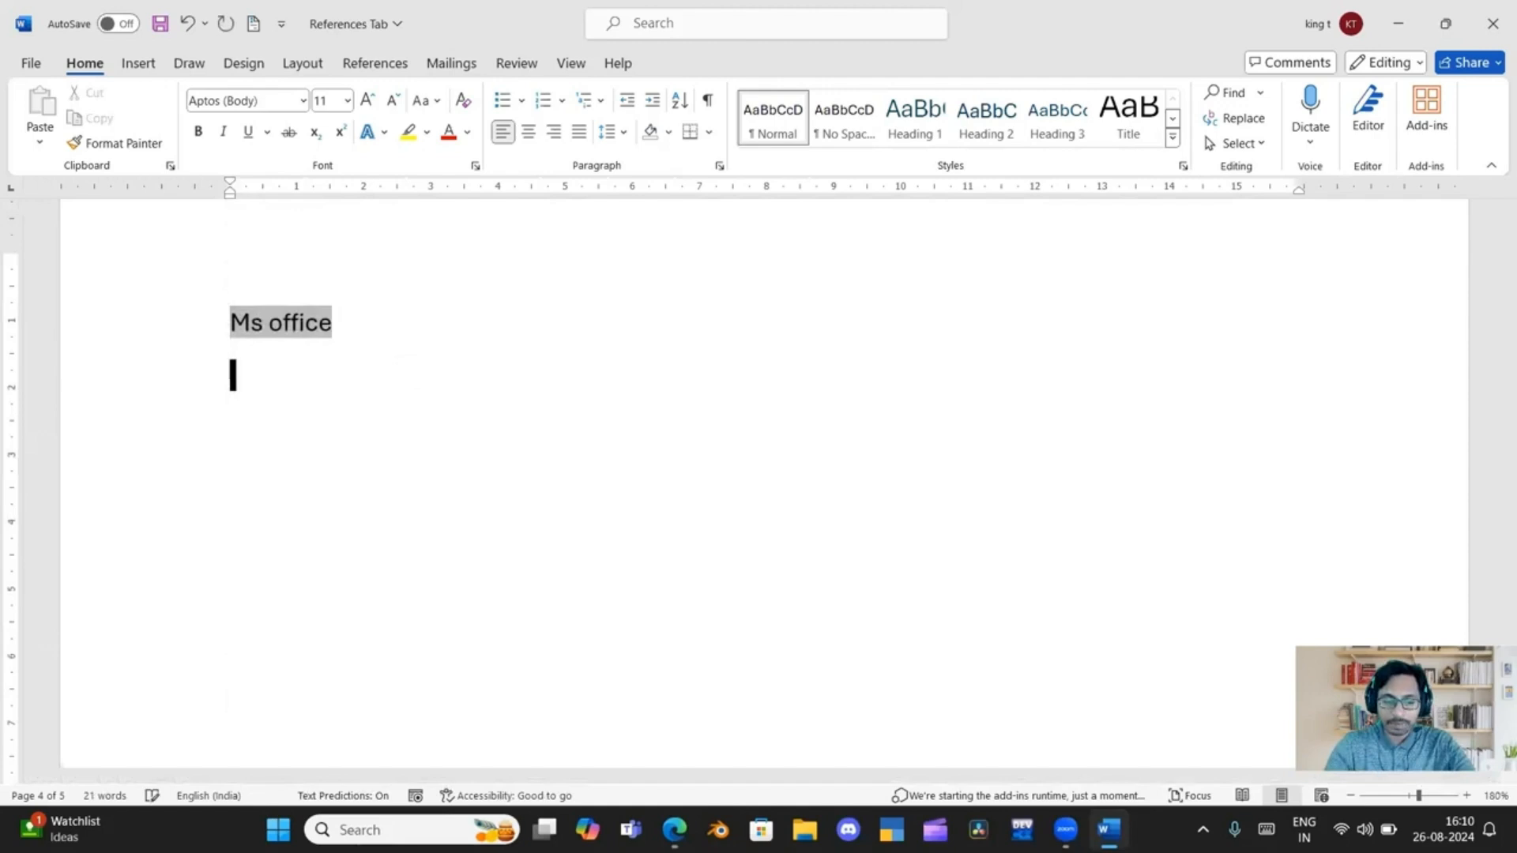
{"action": "type", "text": "word"}
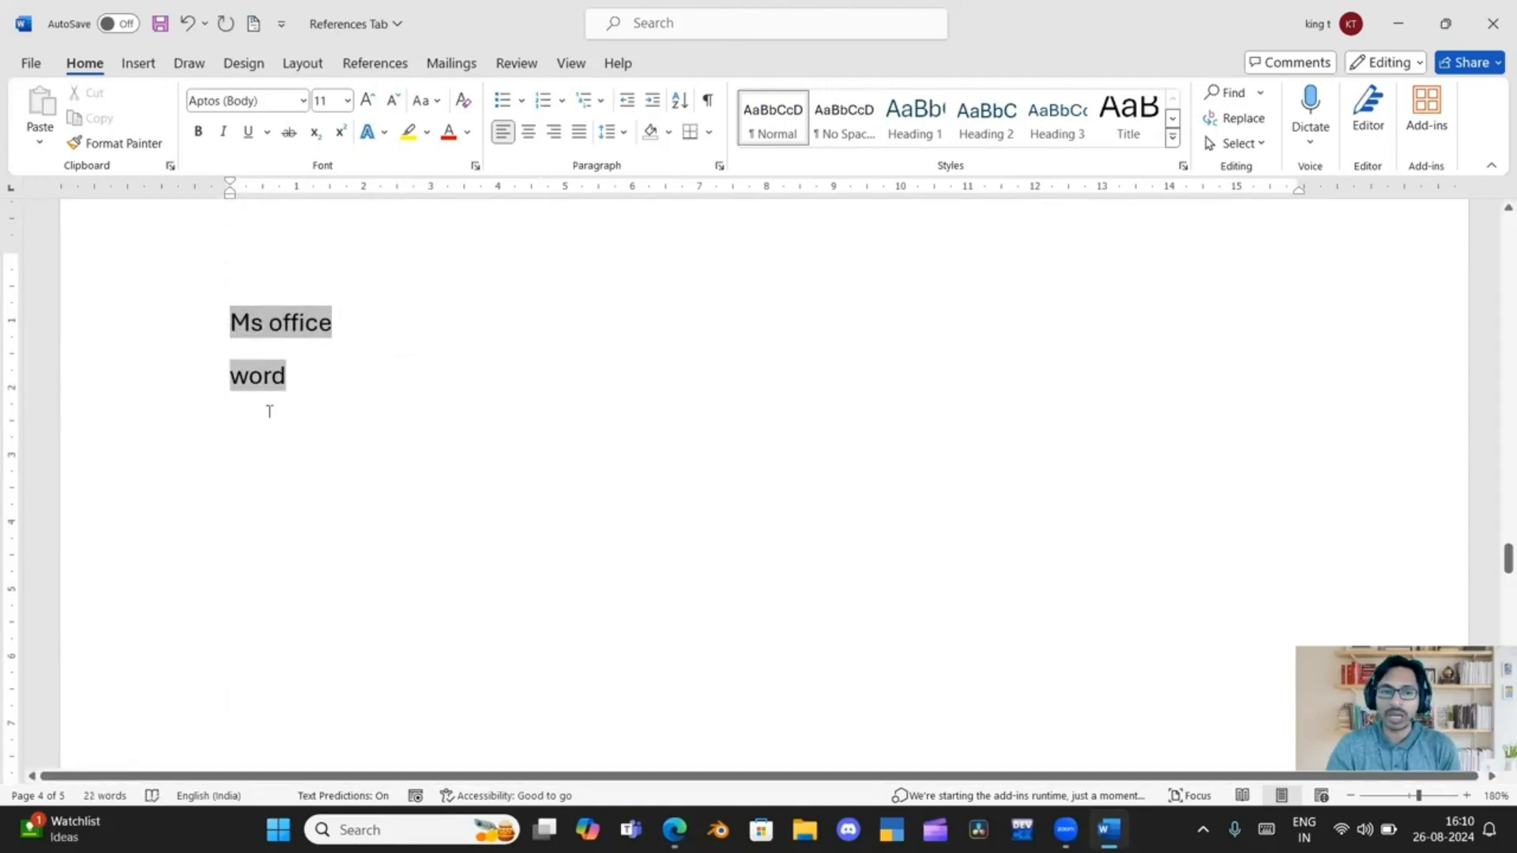
{"action": "triple_click", "coordinate": [252, 379]}
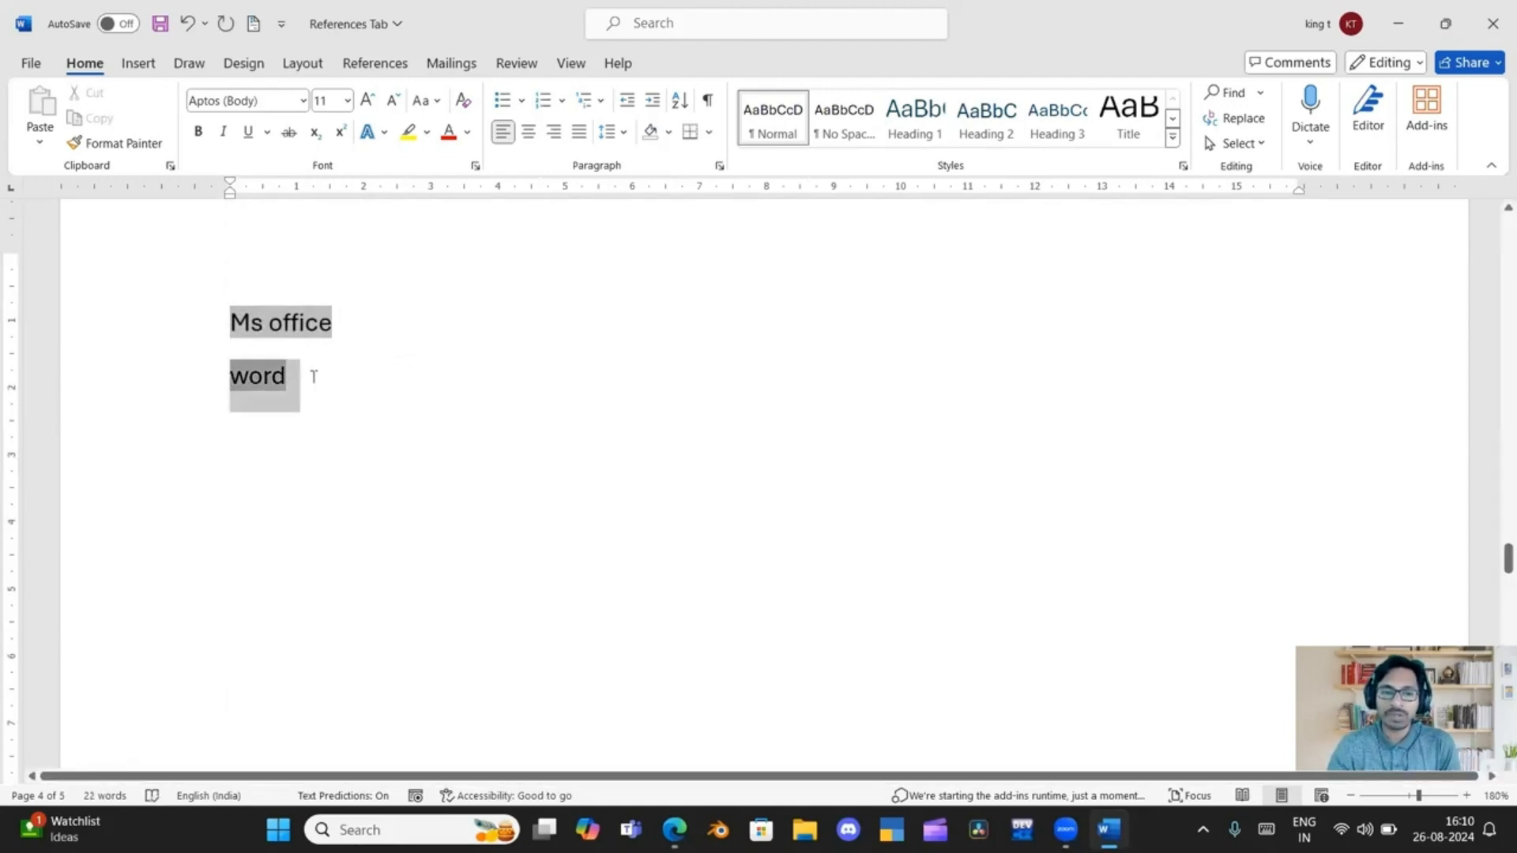
Mark the selected "word" line on the fourth page as a main index entry referring to the current page
{"action": "left_click", "coordinate": [374, 63]}
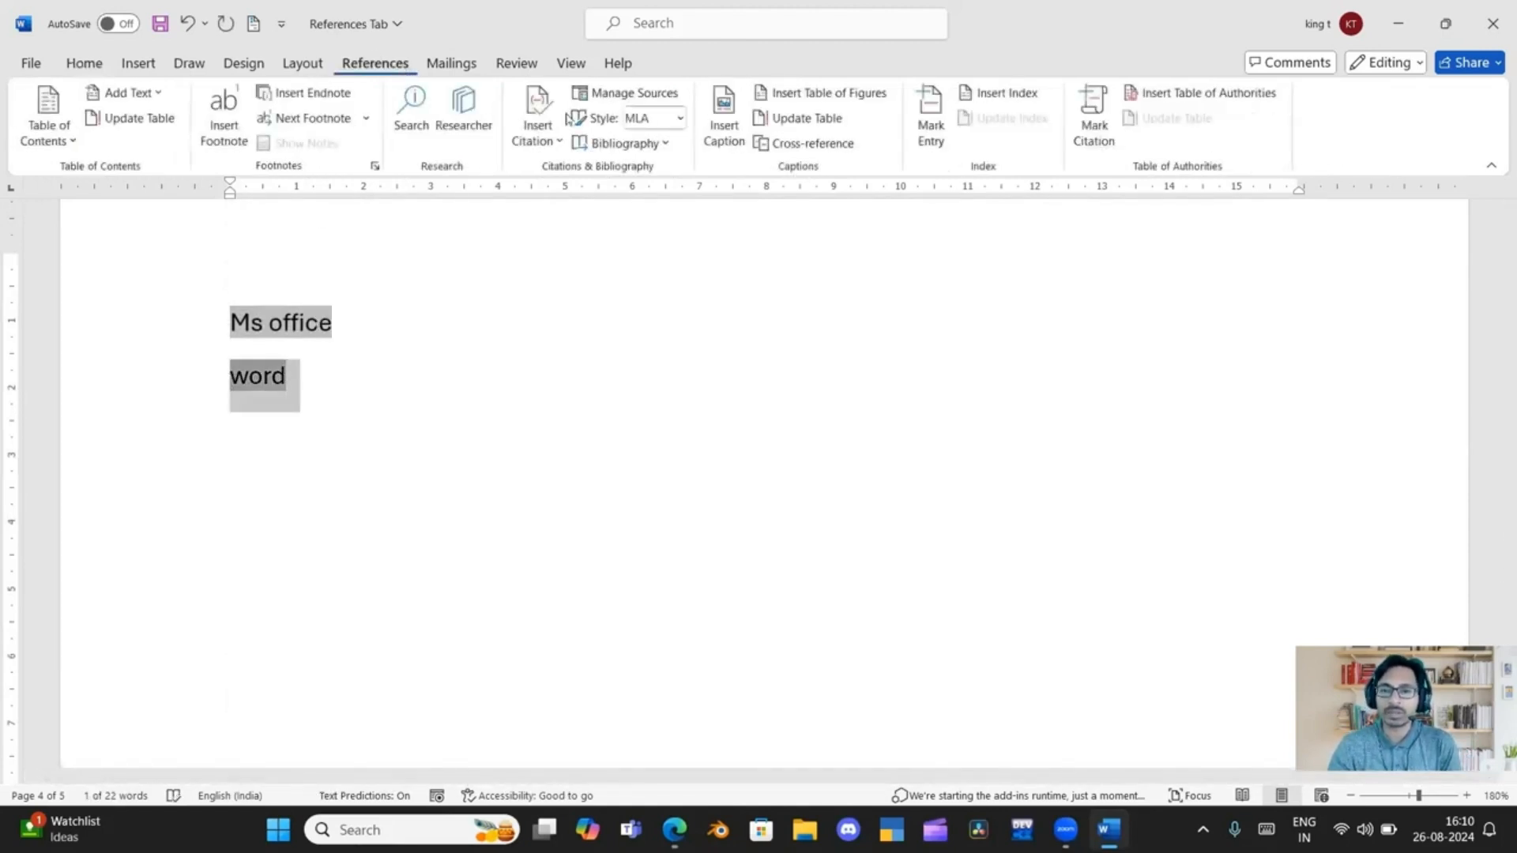
{"action": "left_click", "coordinate": [930, 119]}
{"action": "left_click", "coordinate": [666, 552]}
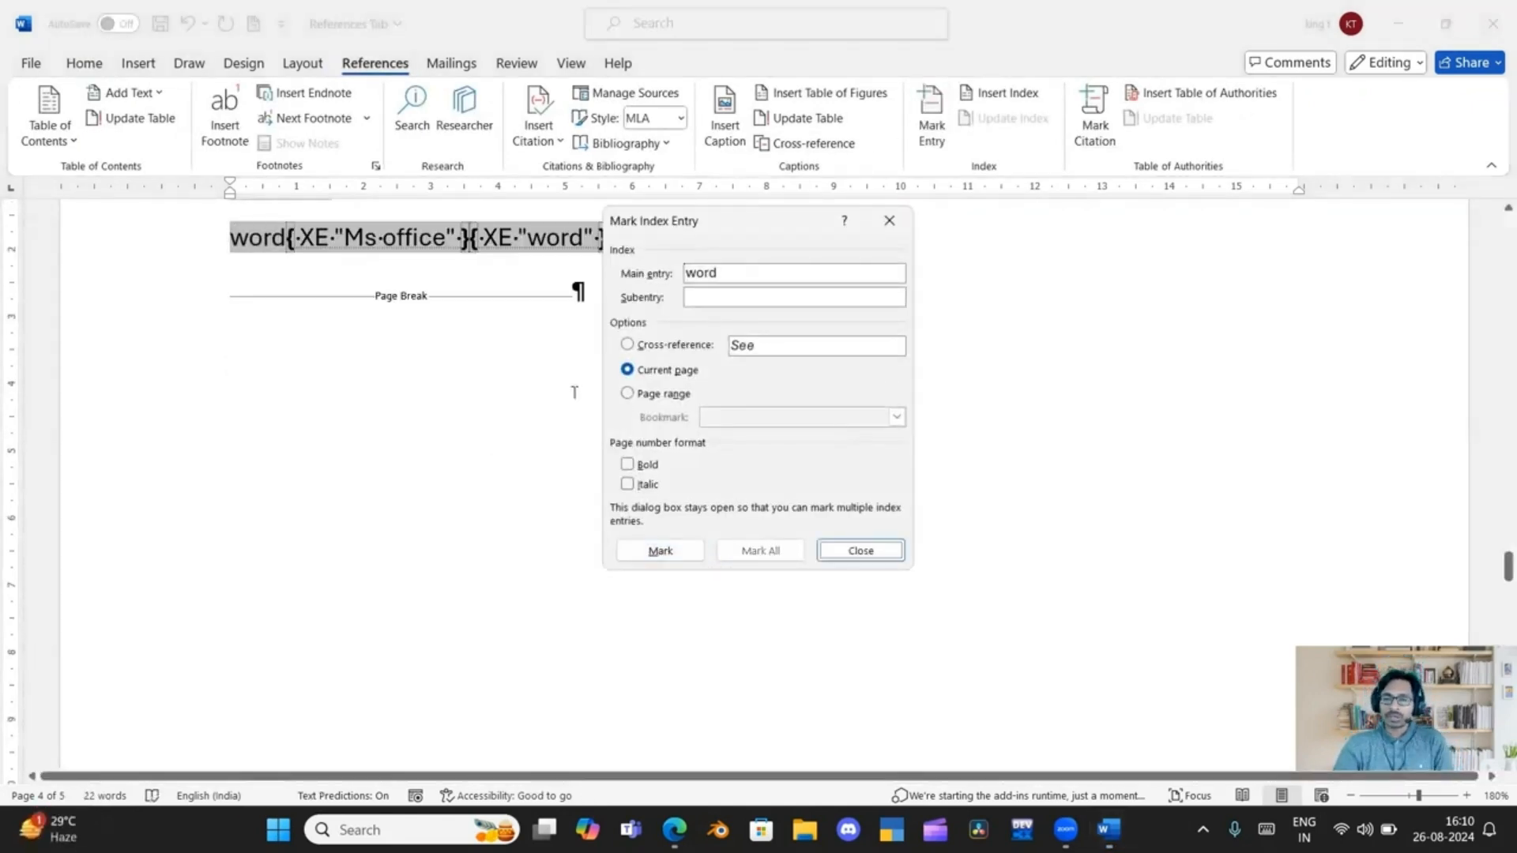
{"action": "key", "text": "Escape"}
Select the whole document and hide its paragraph marks, index entry fields and page break markers
{"action": "scroll", "coordinate": [553, 407], "scroll_direction": "up", "scroll_amount": 5}
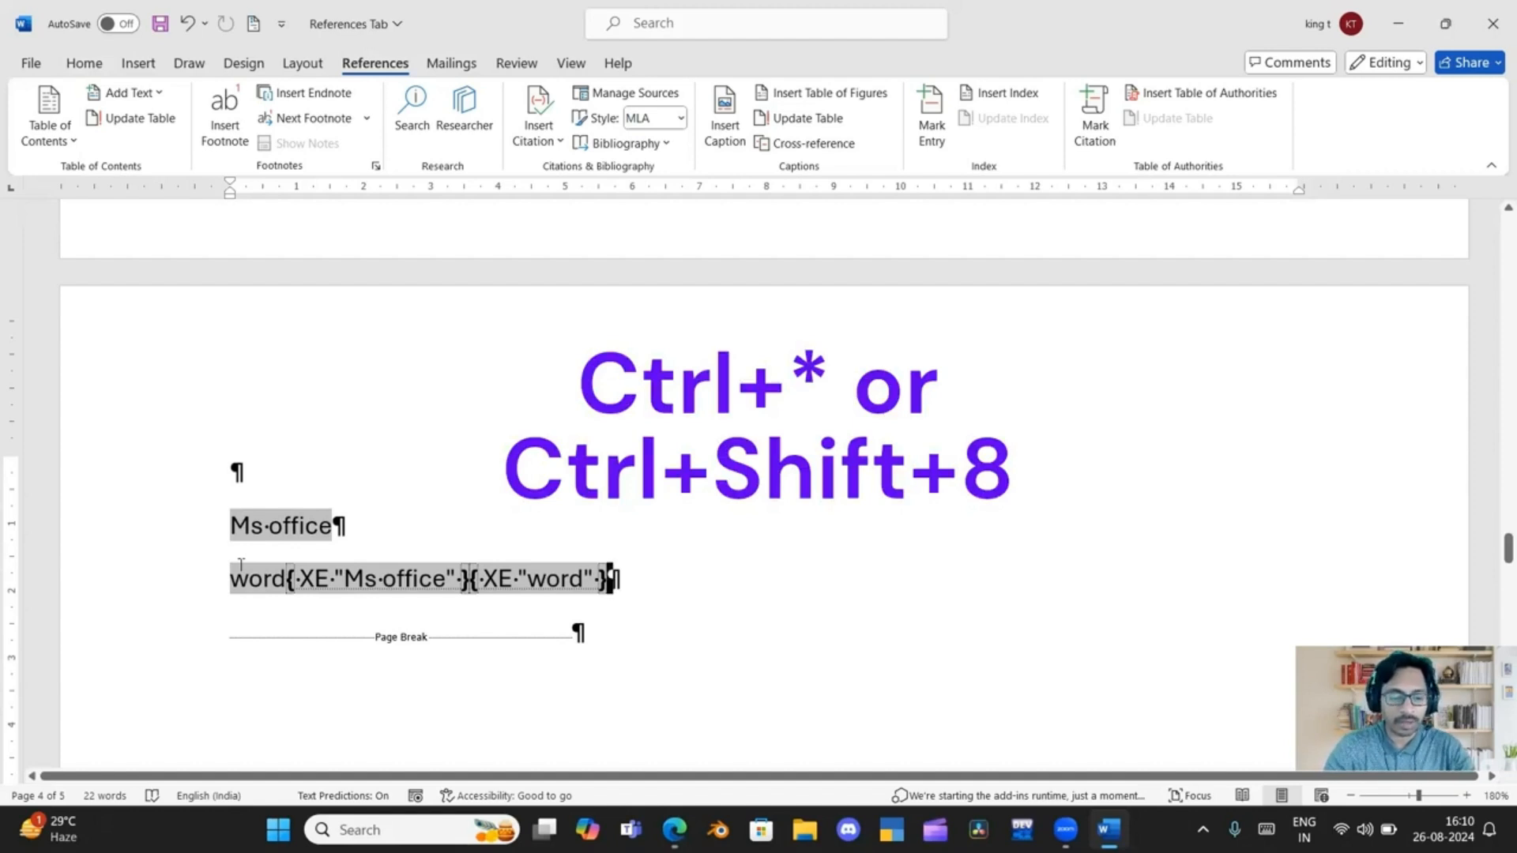
{"action": "key", "text": "ctrl+a"}
{"action": "scroll", "coordinate": [239, 570], "scroll_direction": "down", "scroll_amount": 1}
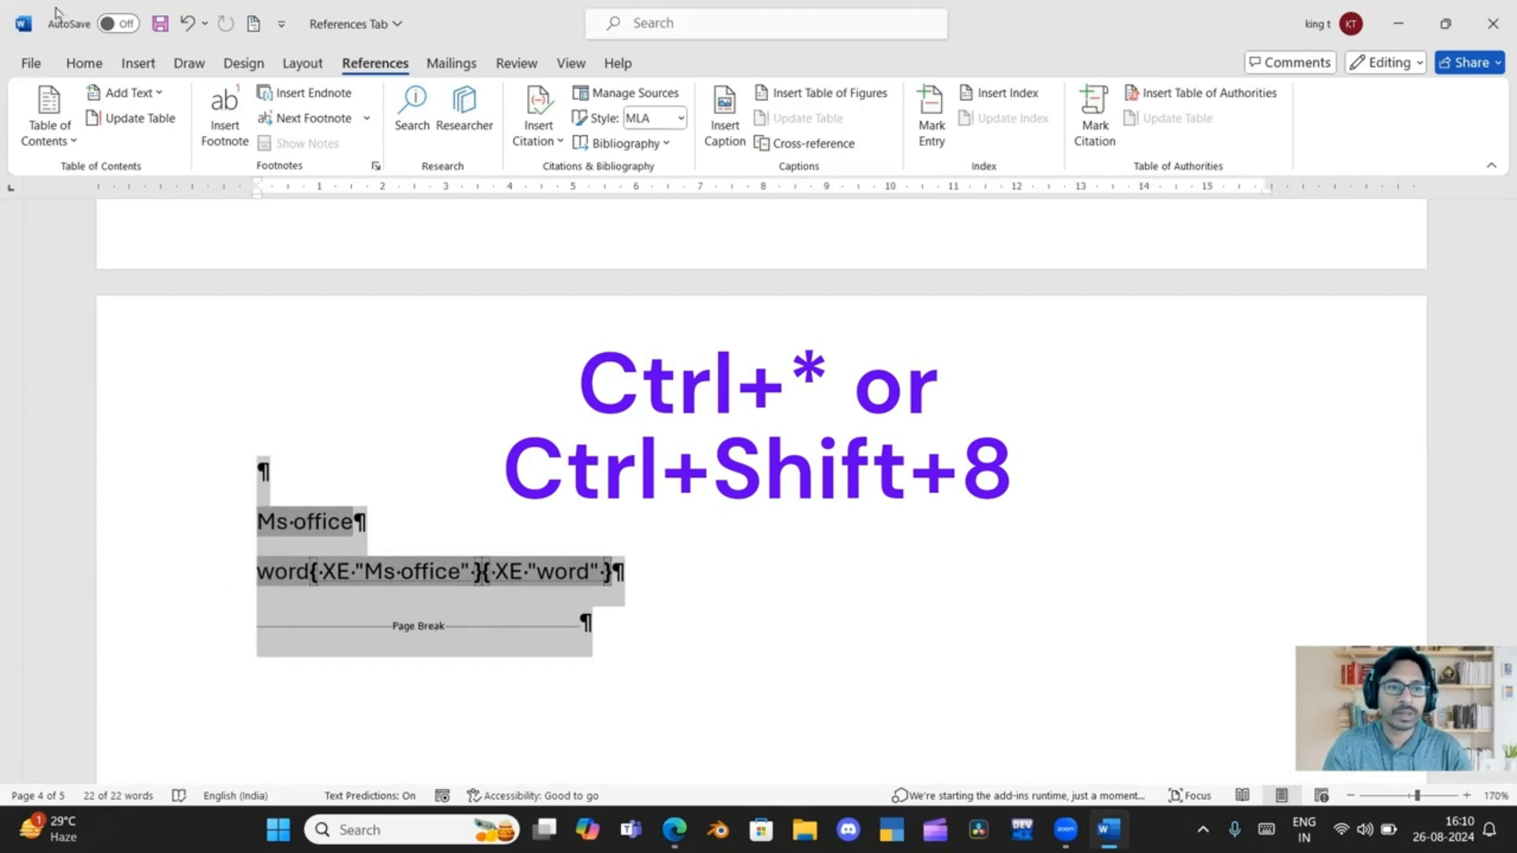
{"action": "left_click", "coordinate": [83, 65]}
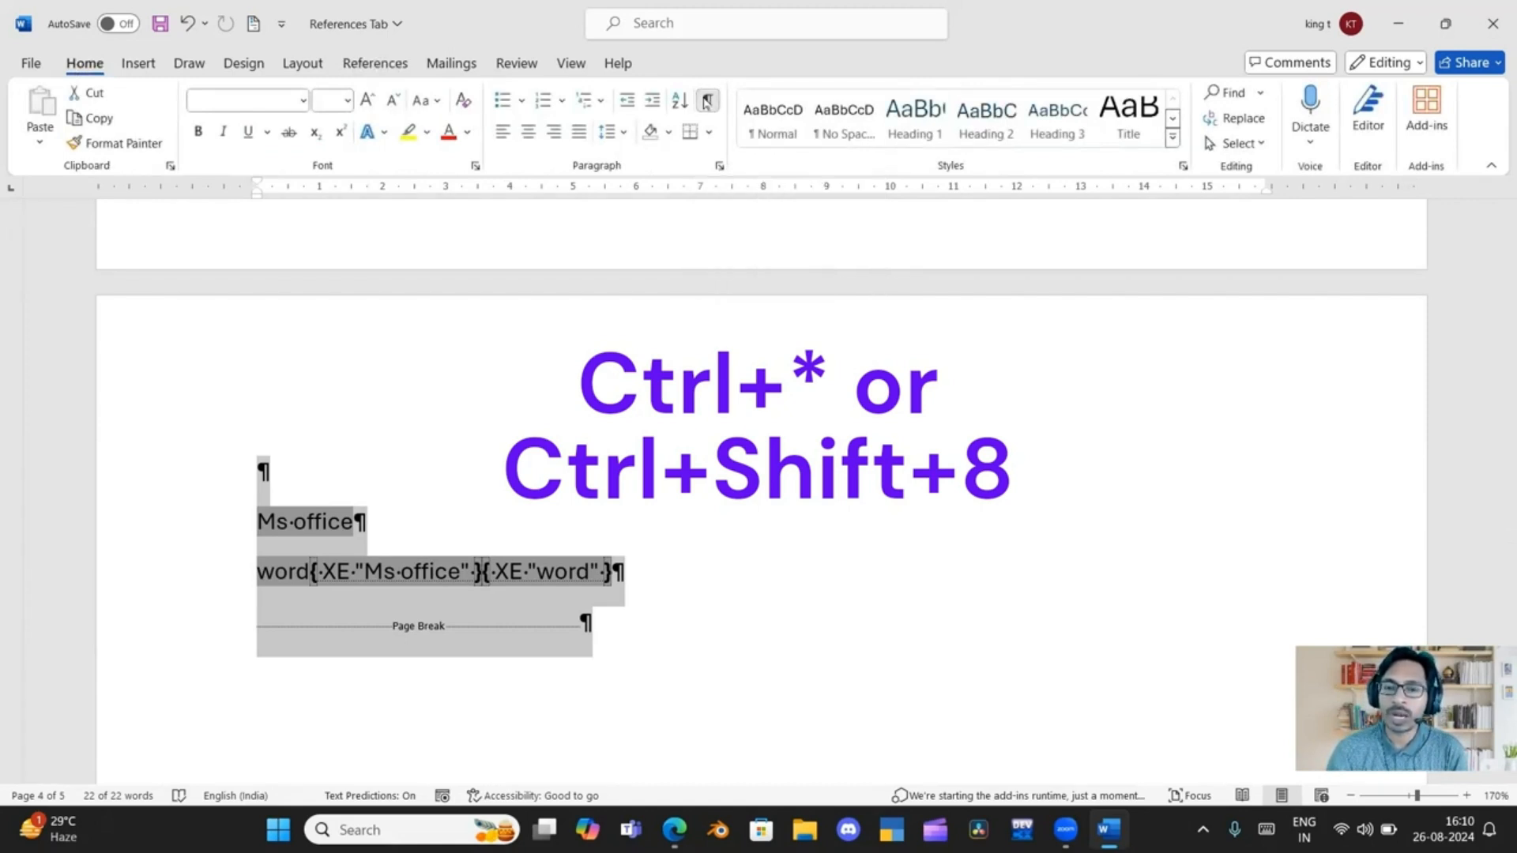
{"action": "left_click", "coordinate": [706, 101]}
{"action": "left_click", "coordinate": [397, 541]}
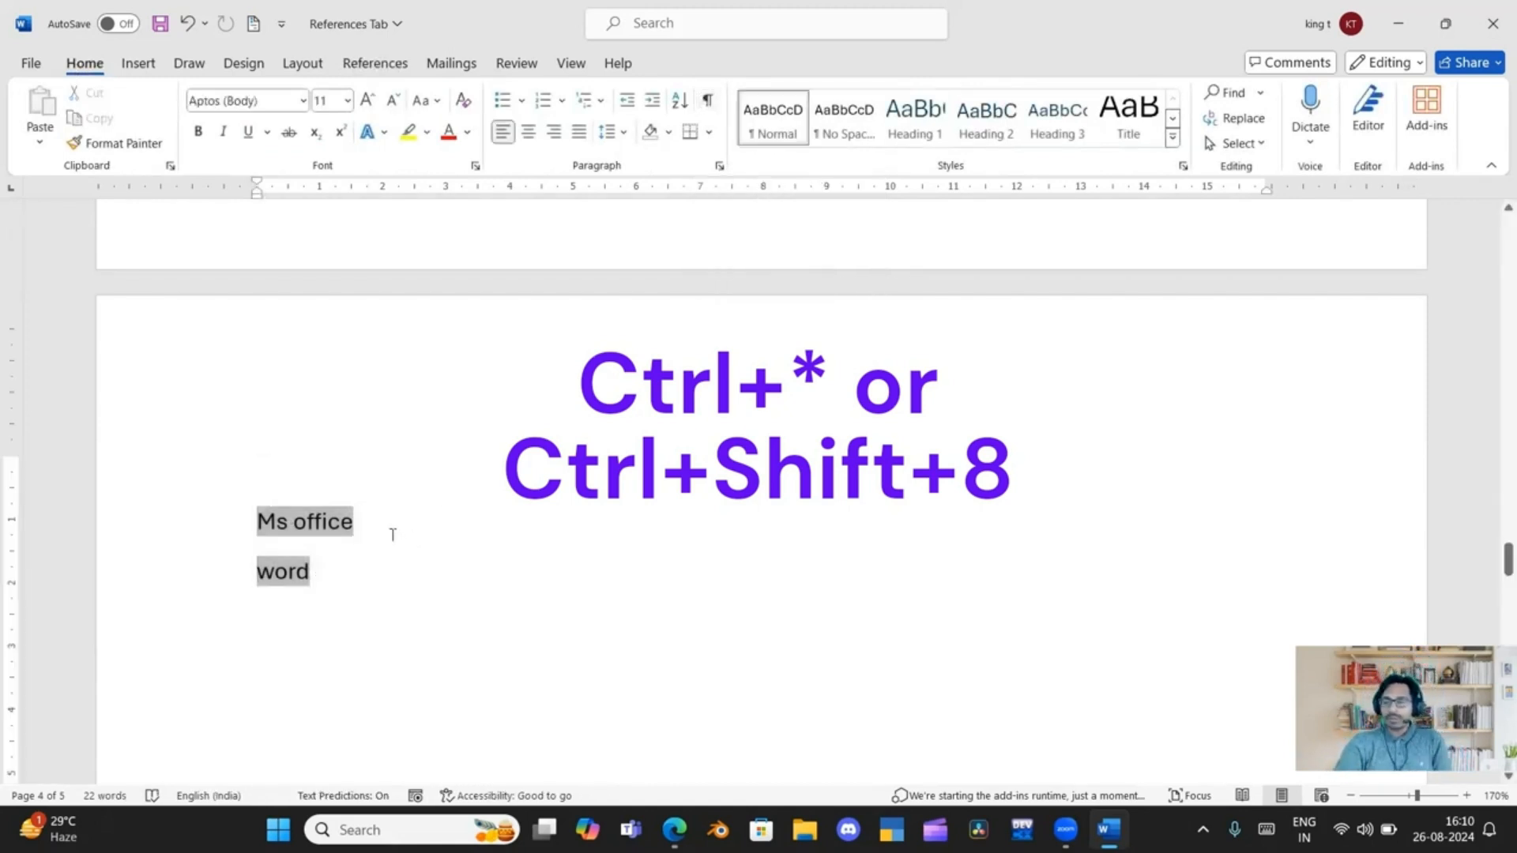
{"action": "scroll", "coordinate": [380, 567], "scroll_direction": "up", "scroll_amount": 3}
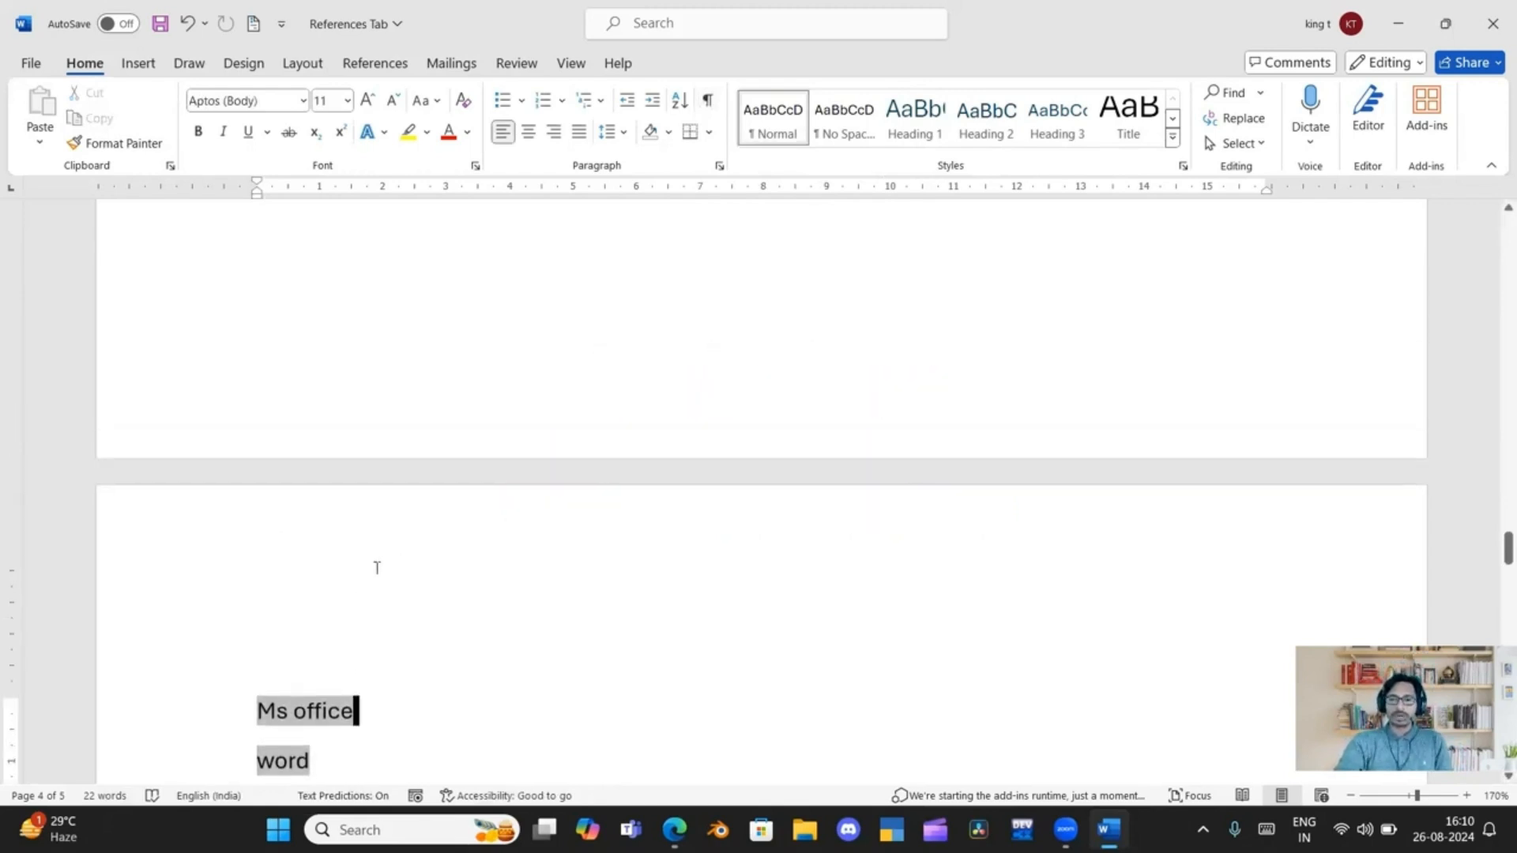
{"action": "scroll", "coordinate": [377, 567], "scroll_direction": "down", "scroll_amount": 2}
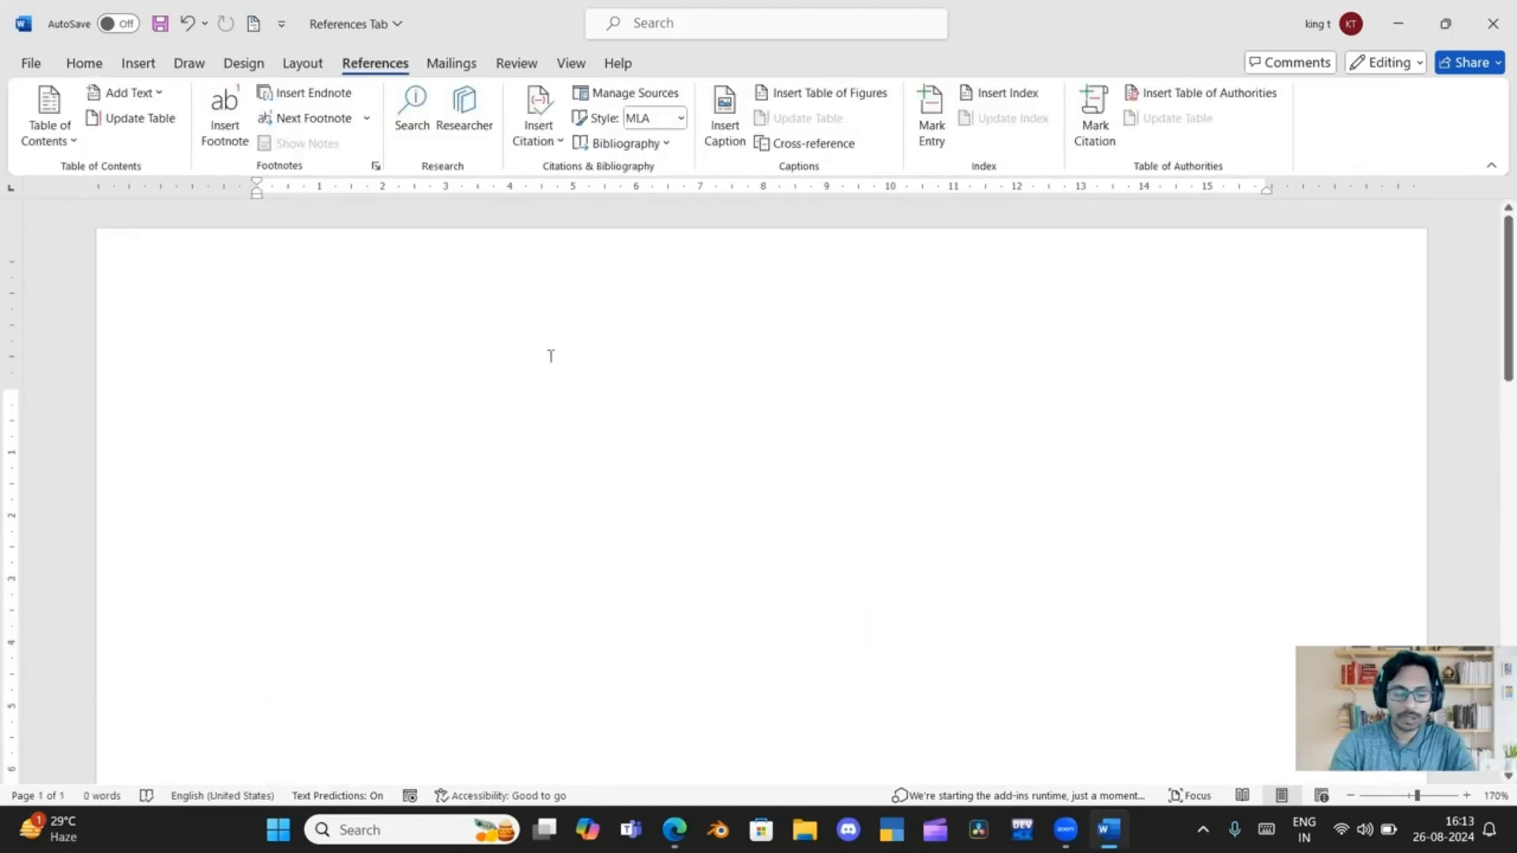
Enter "word" on the first page of the blank document and mark it as an index entry for the current page
{"action": "type", "text": "word"}
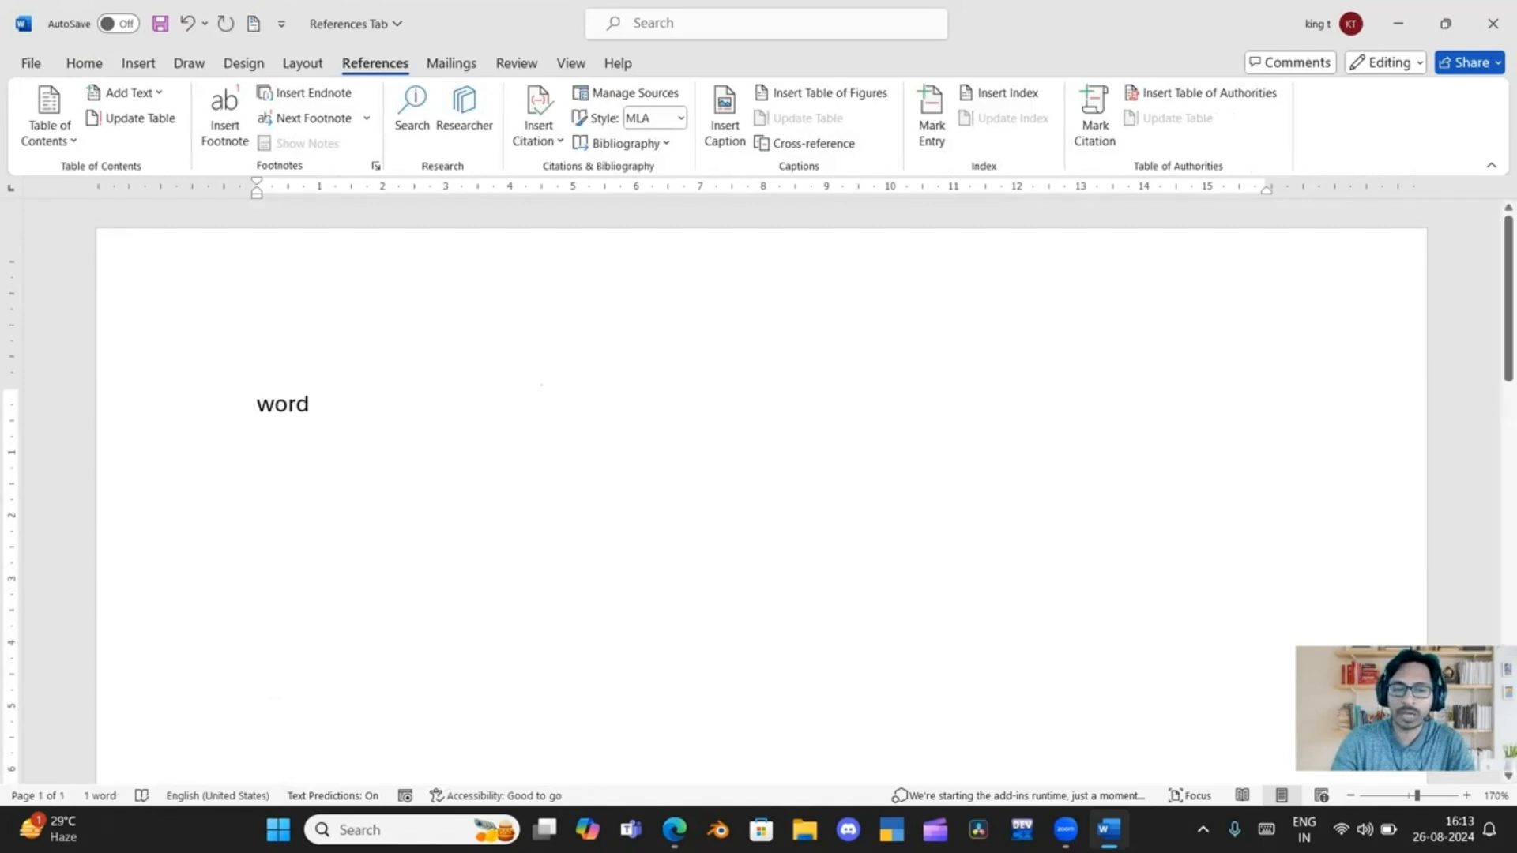
{"action": "left_click_drag", "start_coordinate": [246, 408], "coordinate": [319, 410]}
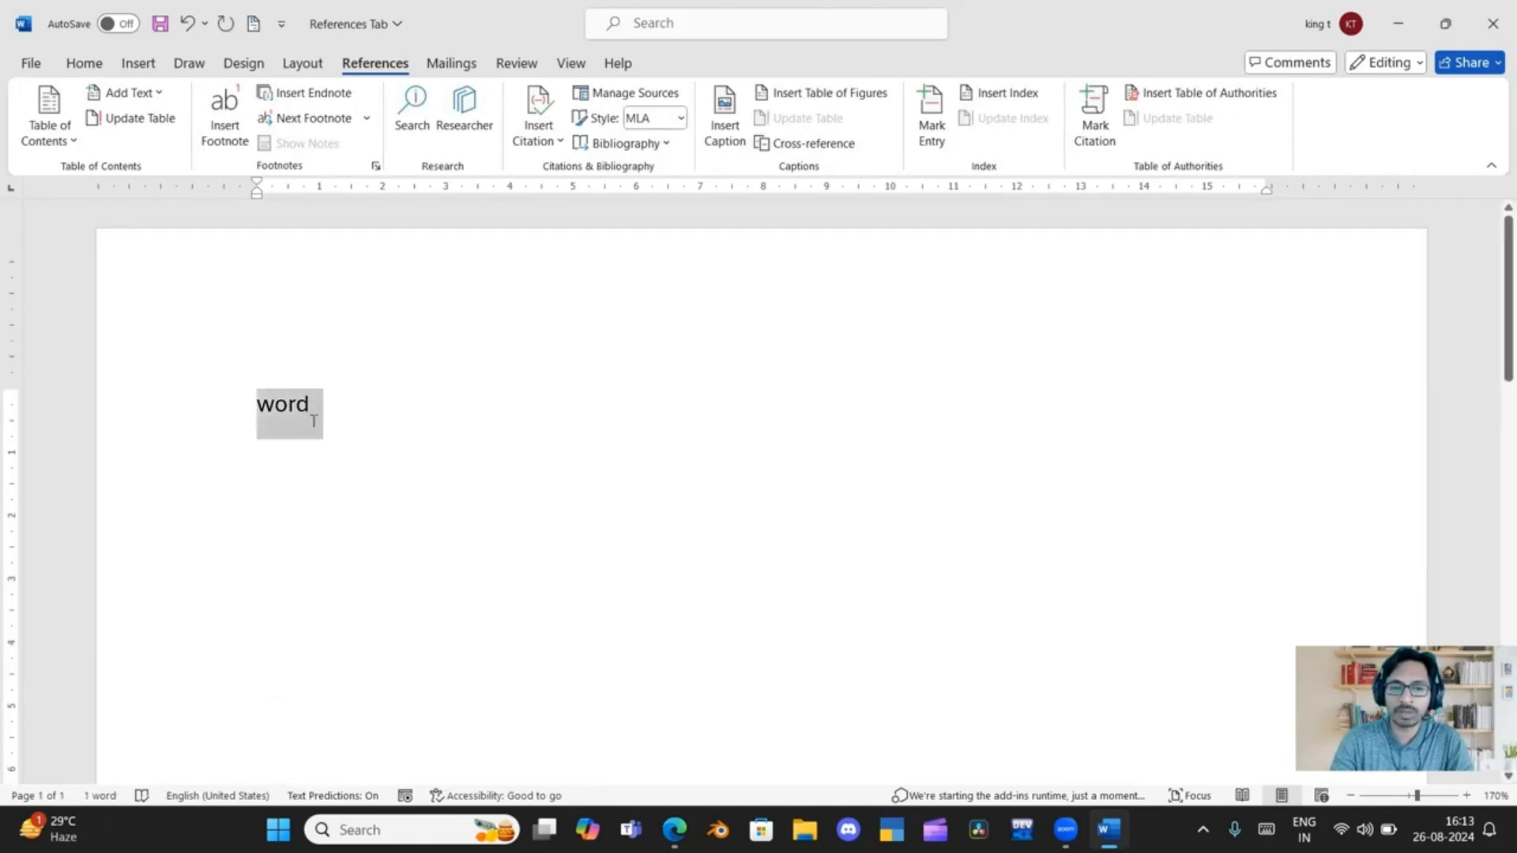
{"action": "left_click", "coordinate": [936, 126]}
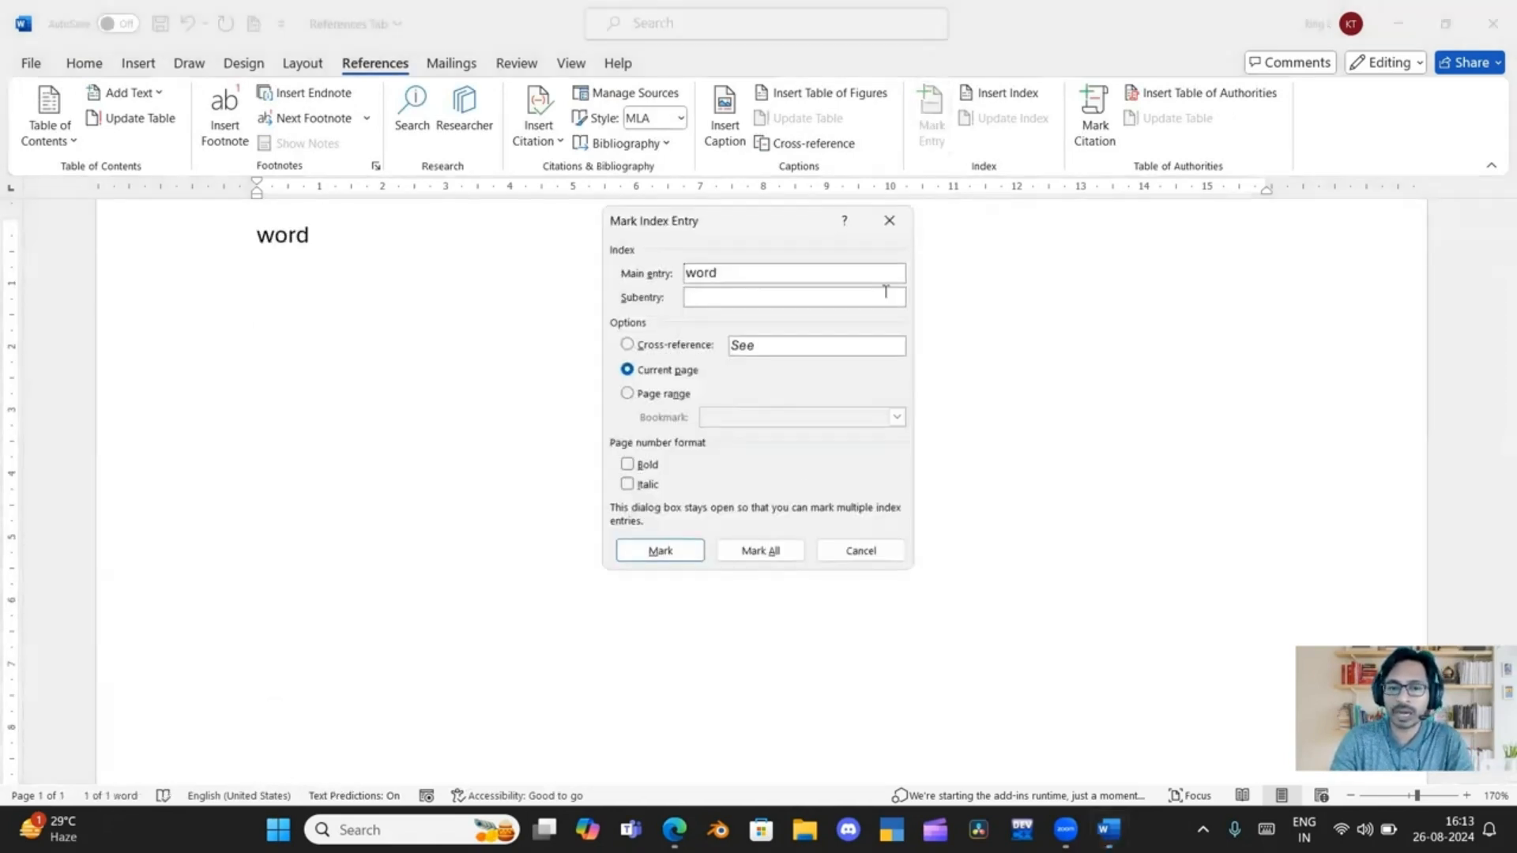
{"action": "left_click", "coordinate": [662, 552]}
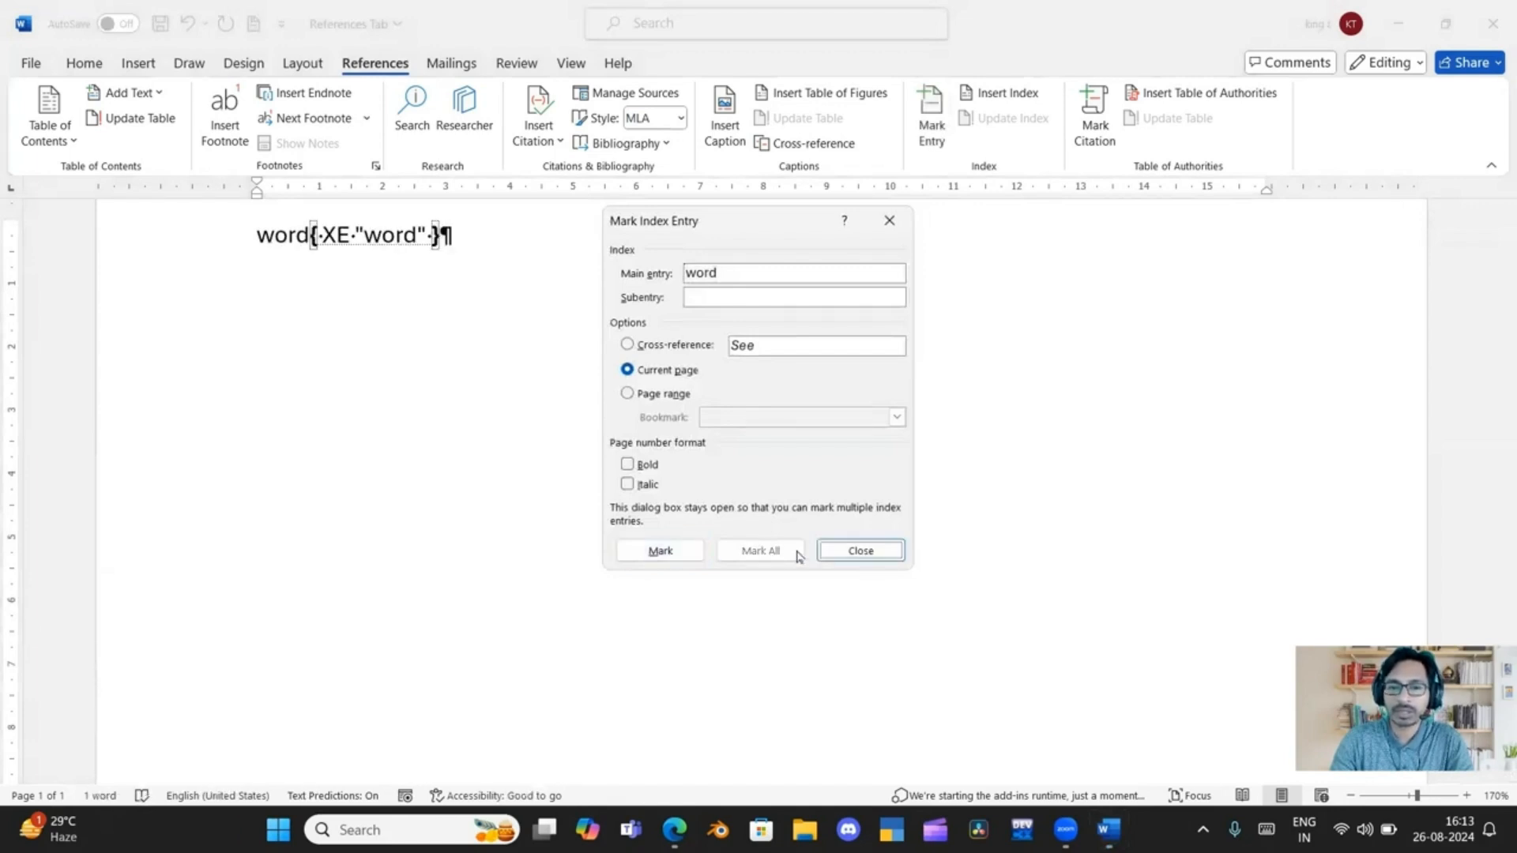
{"action": "left_click", "coordinate": [860, 551]}
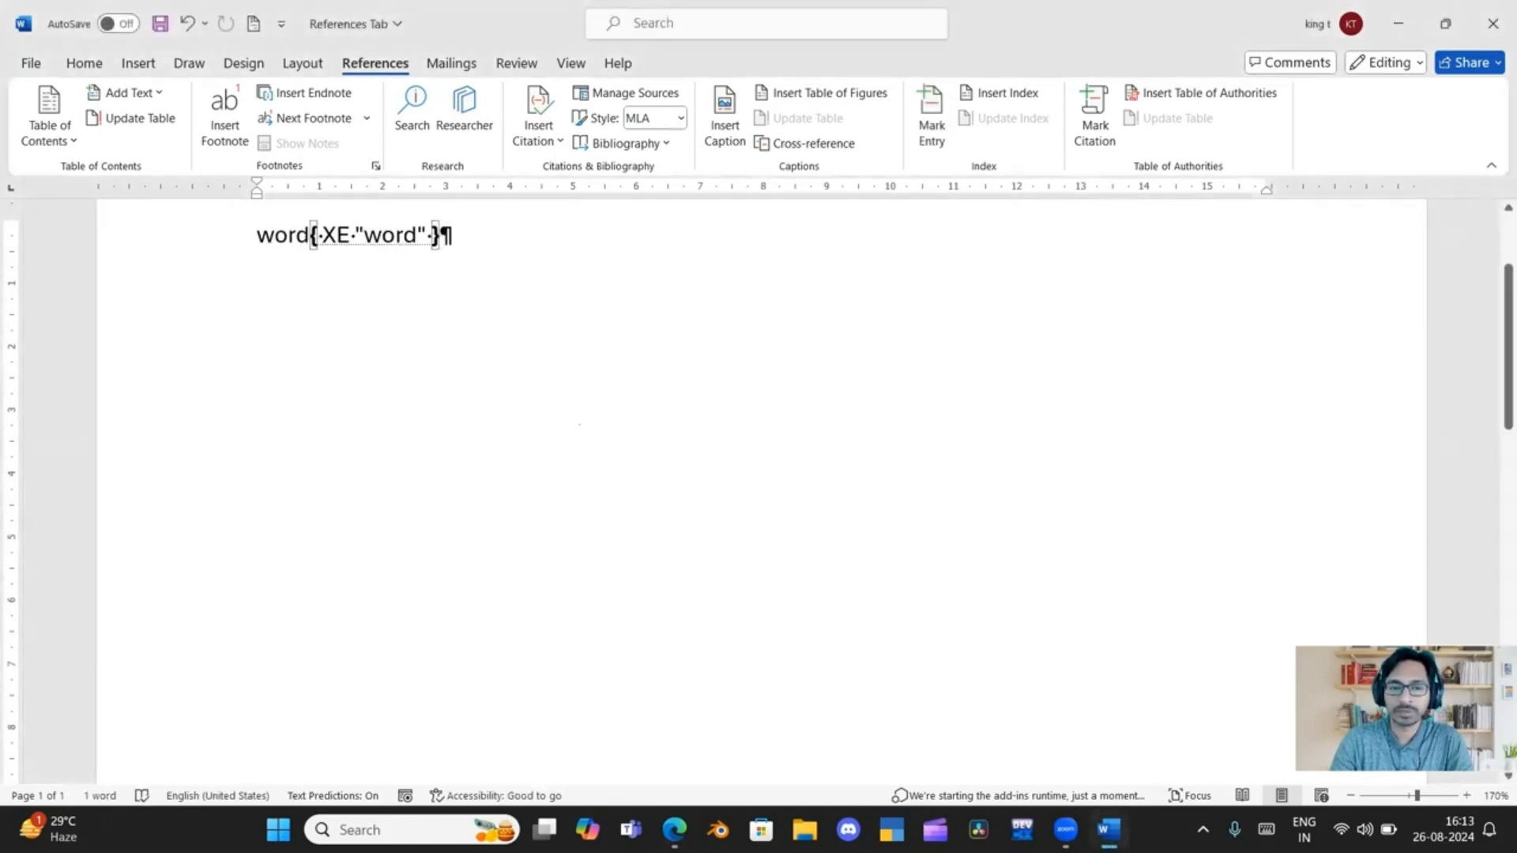
Insert a page break after the "word" index entry and enter "Excel" on the second page
{"action": "scroll", "coordinate": [441, 235], "scroll_direction": "down", "scroll_amount": 15}
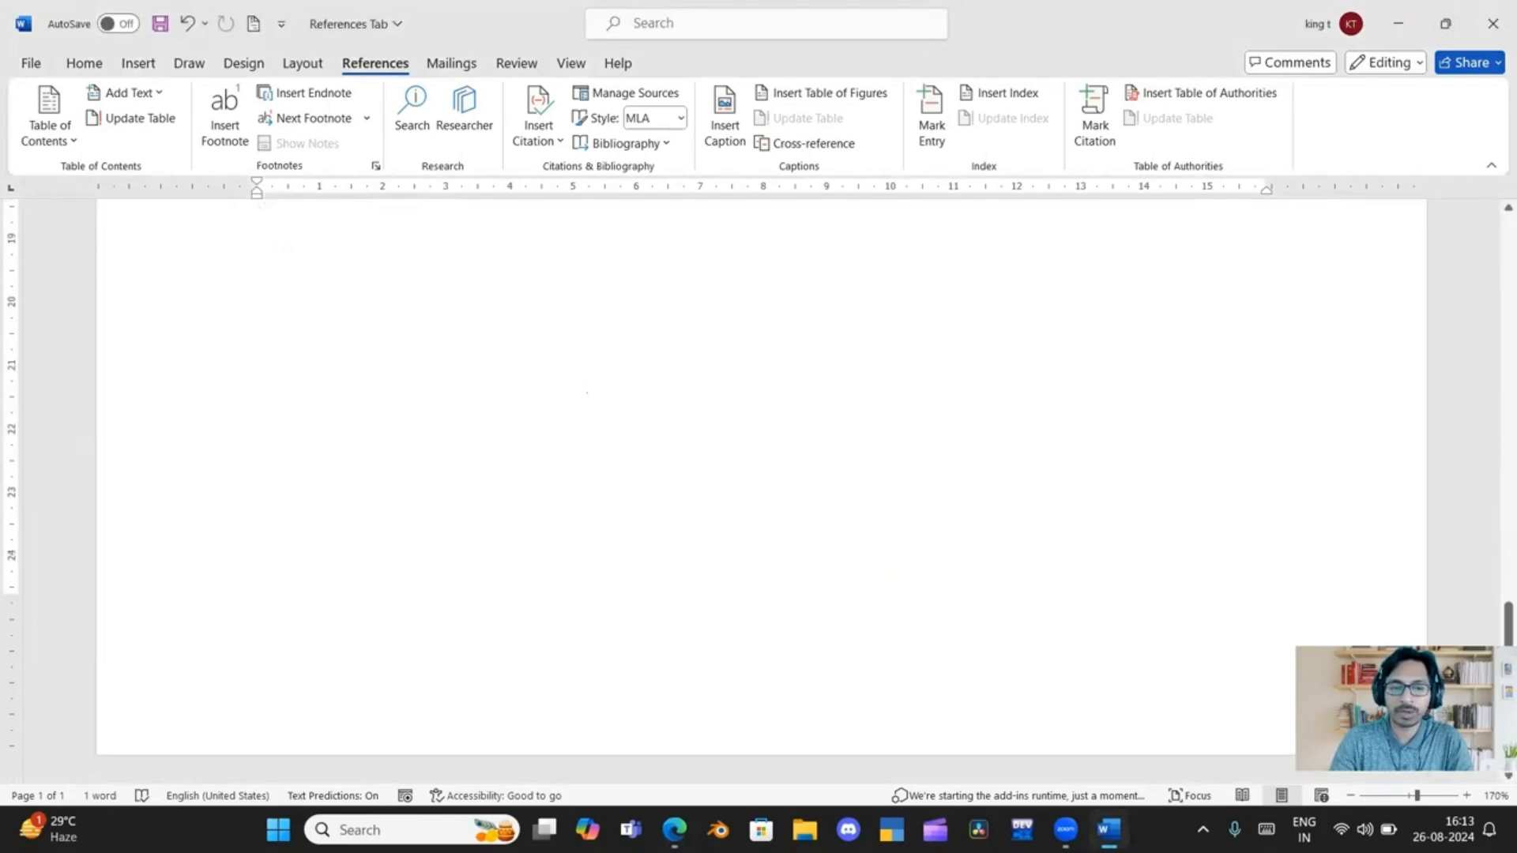
{"action": "scroll", "coordinate": [441, 234], "scroll_direction": "up", "scroll_amount": 13}
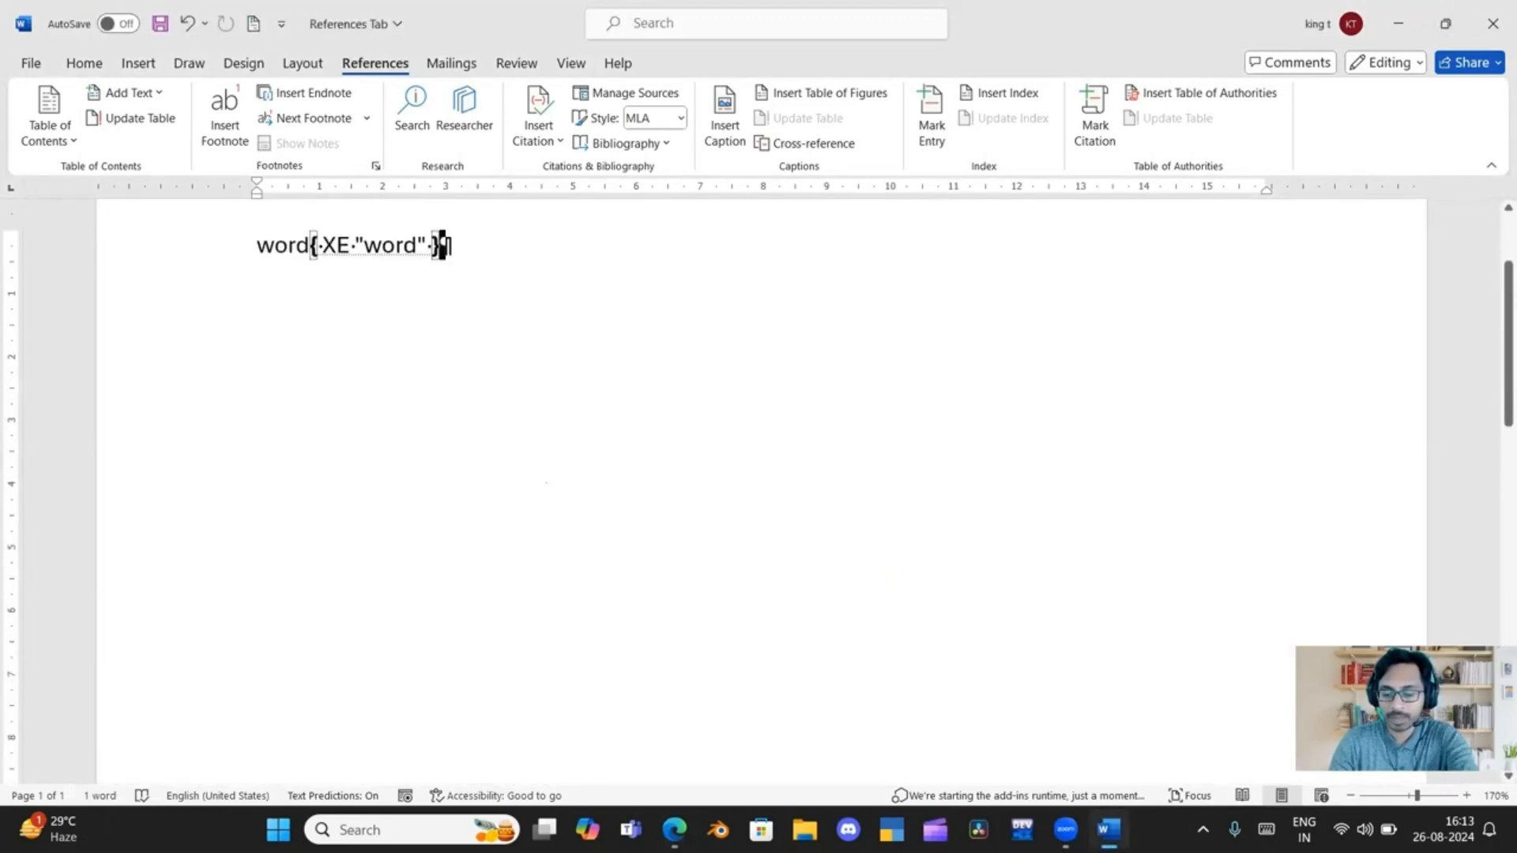
{"action": "key", "text": "ctrl+Return"}
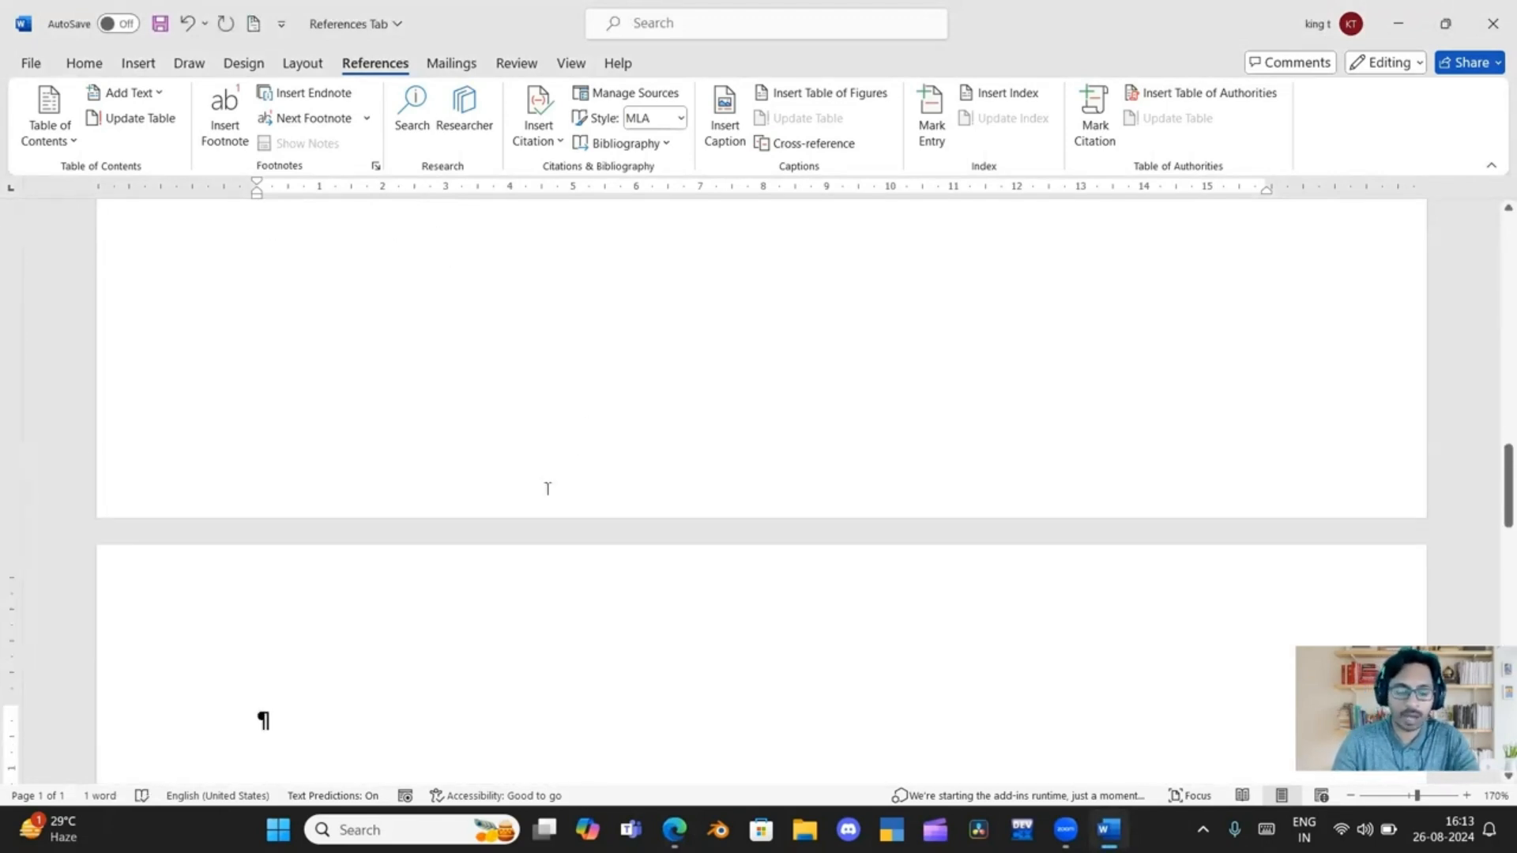
{"action": "type", "text": "Excel"}
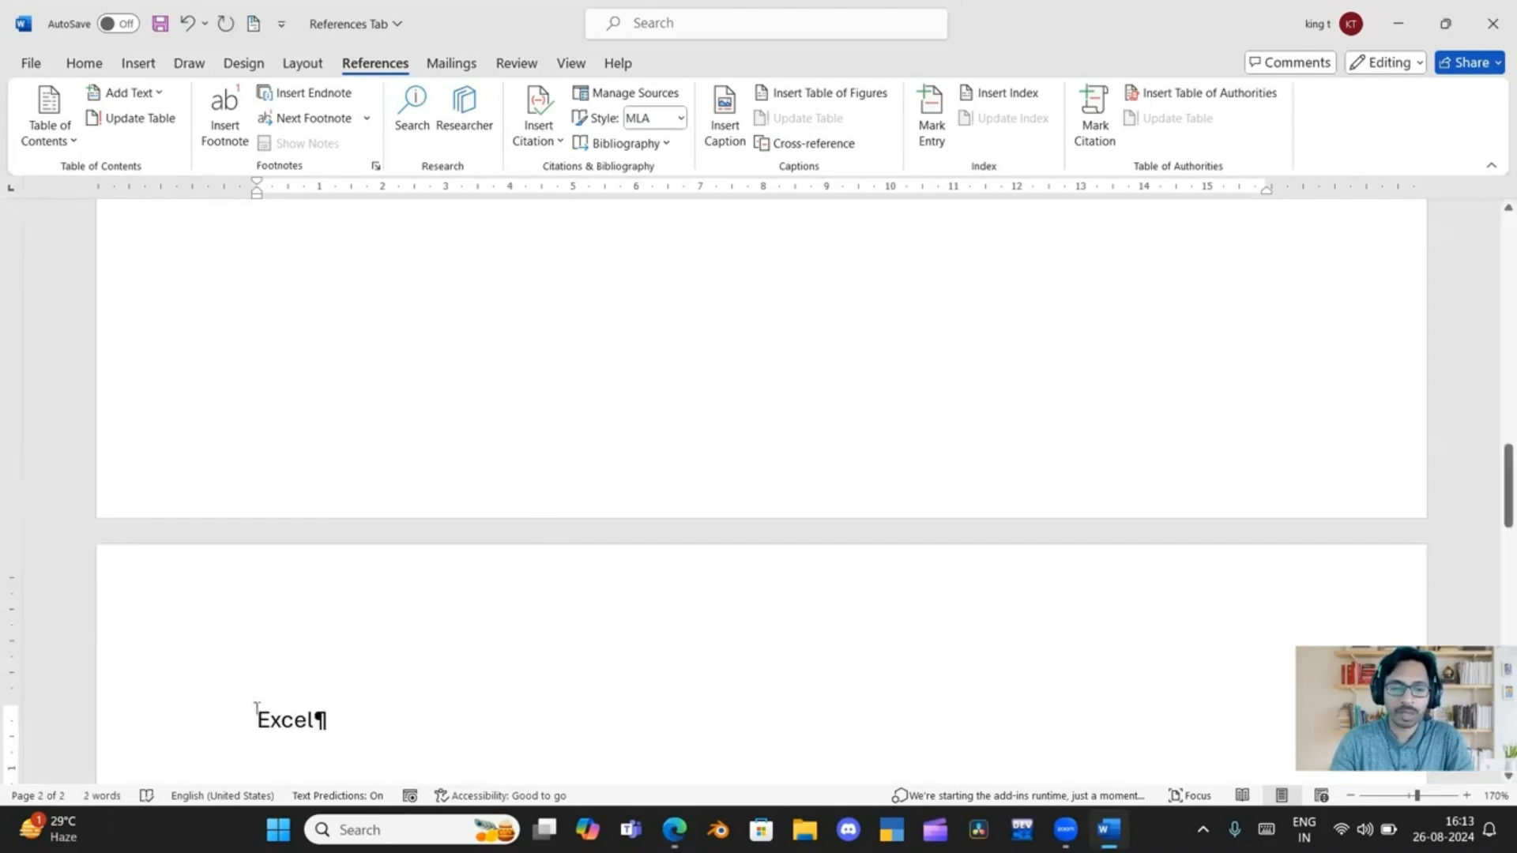
Mark "Excel" on the second page as a main index entry for the current page
{"action": "left_click_drag", "start_coordinate": [256, 707], "coordinate": [327, 719]}
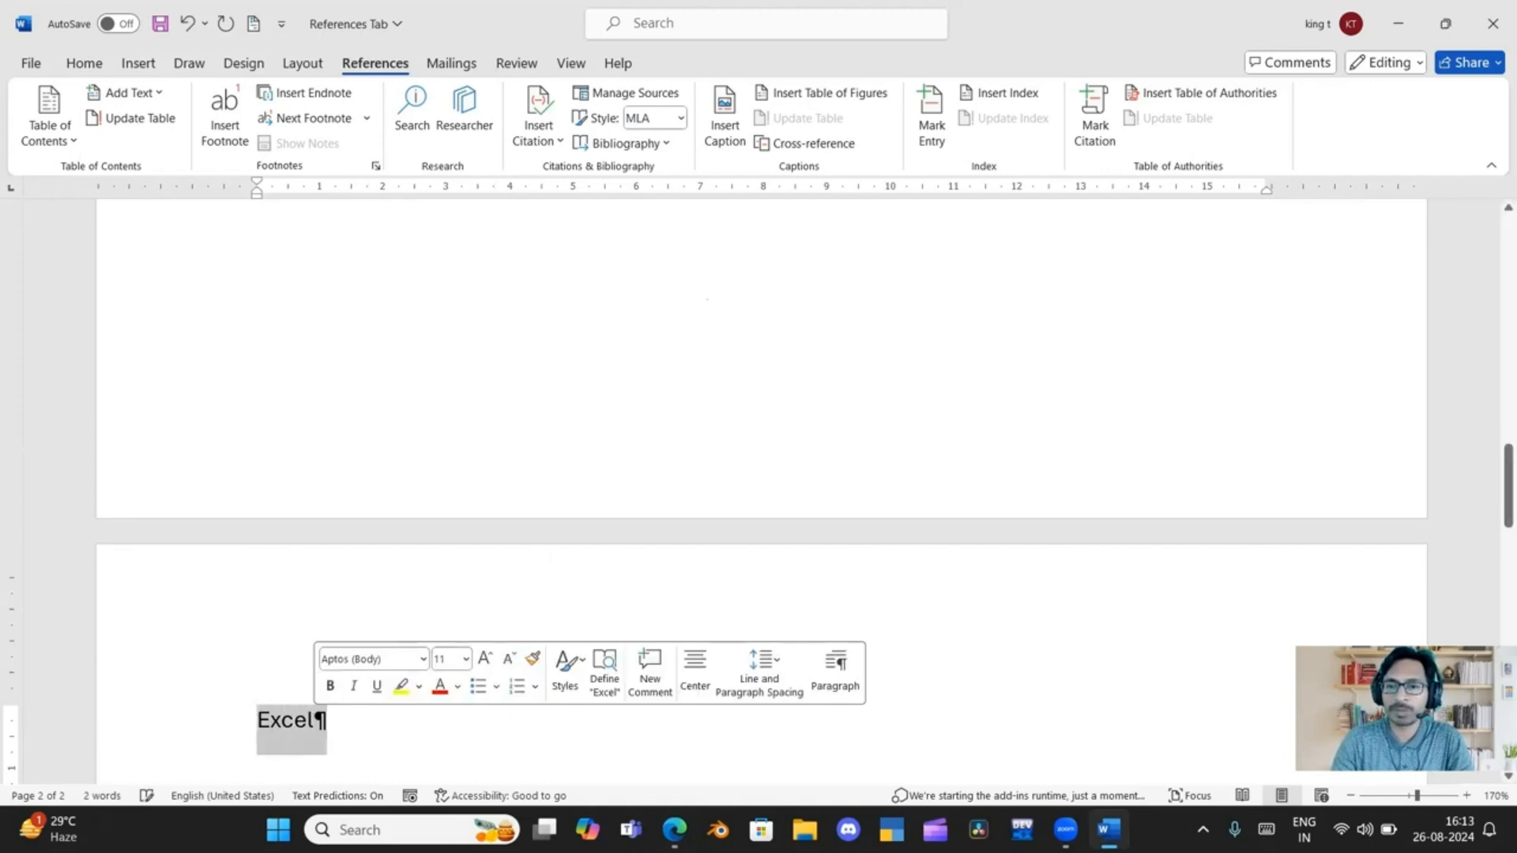
{"action": "left_click", "coordinate": [931, 119]}
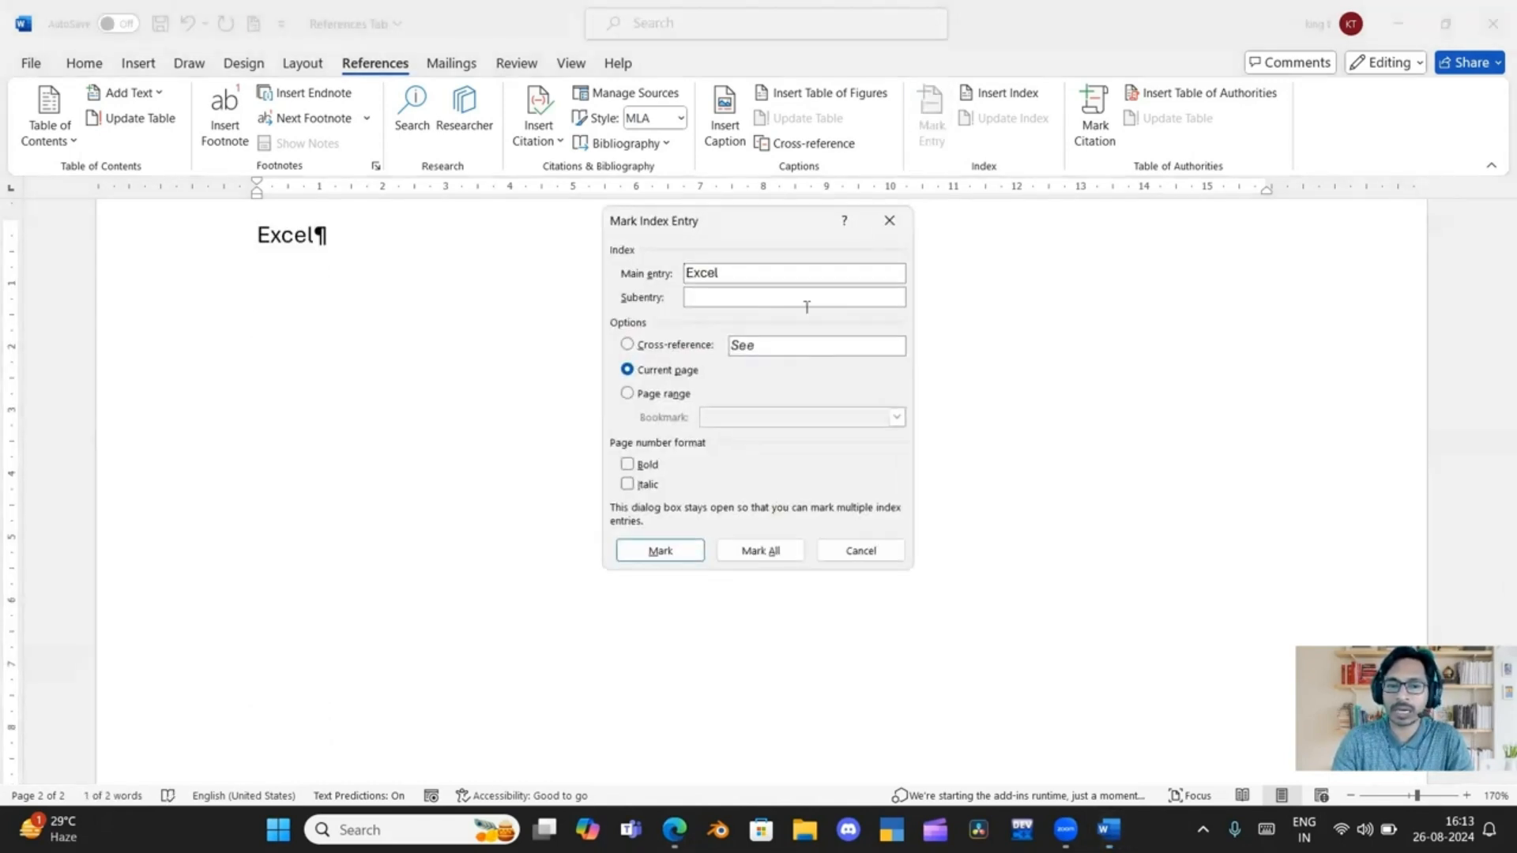
{"action": "left_click", "coordinate": [660, 551]}
{"action": "left_click", "coordinate": [849, 552]}
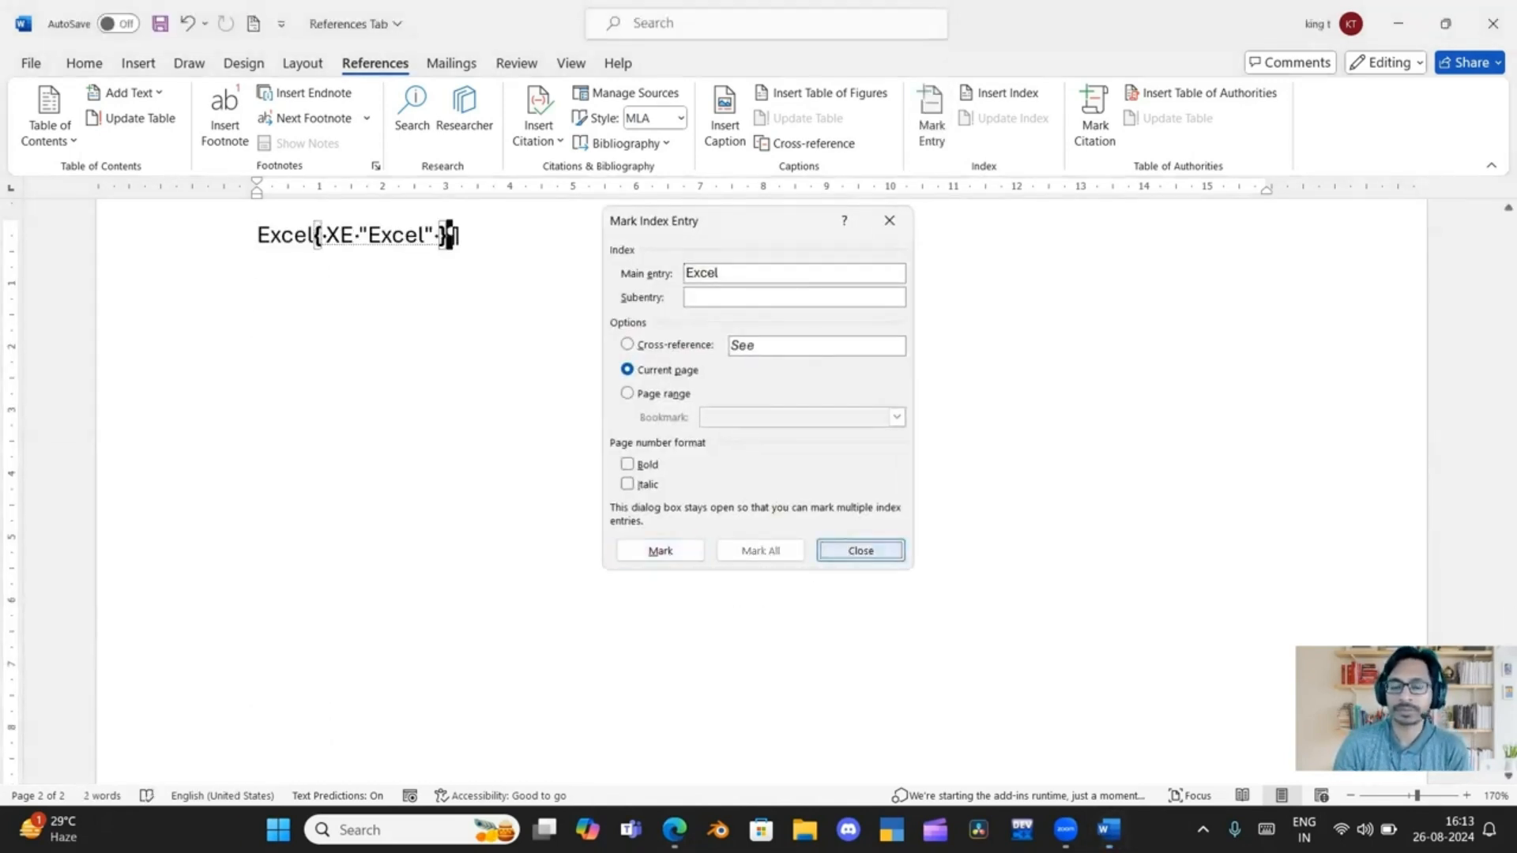
Toggle the formatting marks off and on repeatedly while viewing the "word" entry on the first page, leaving them hidden
{"action": "scroll", "coordinate": [604, 616], "scroll_direction": "up", "scroll_amount": 15}
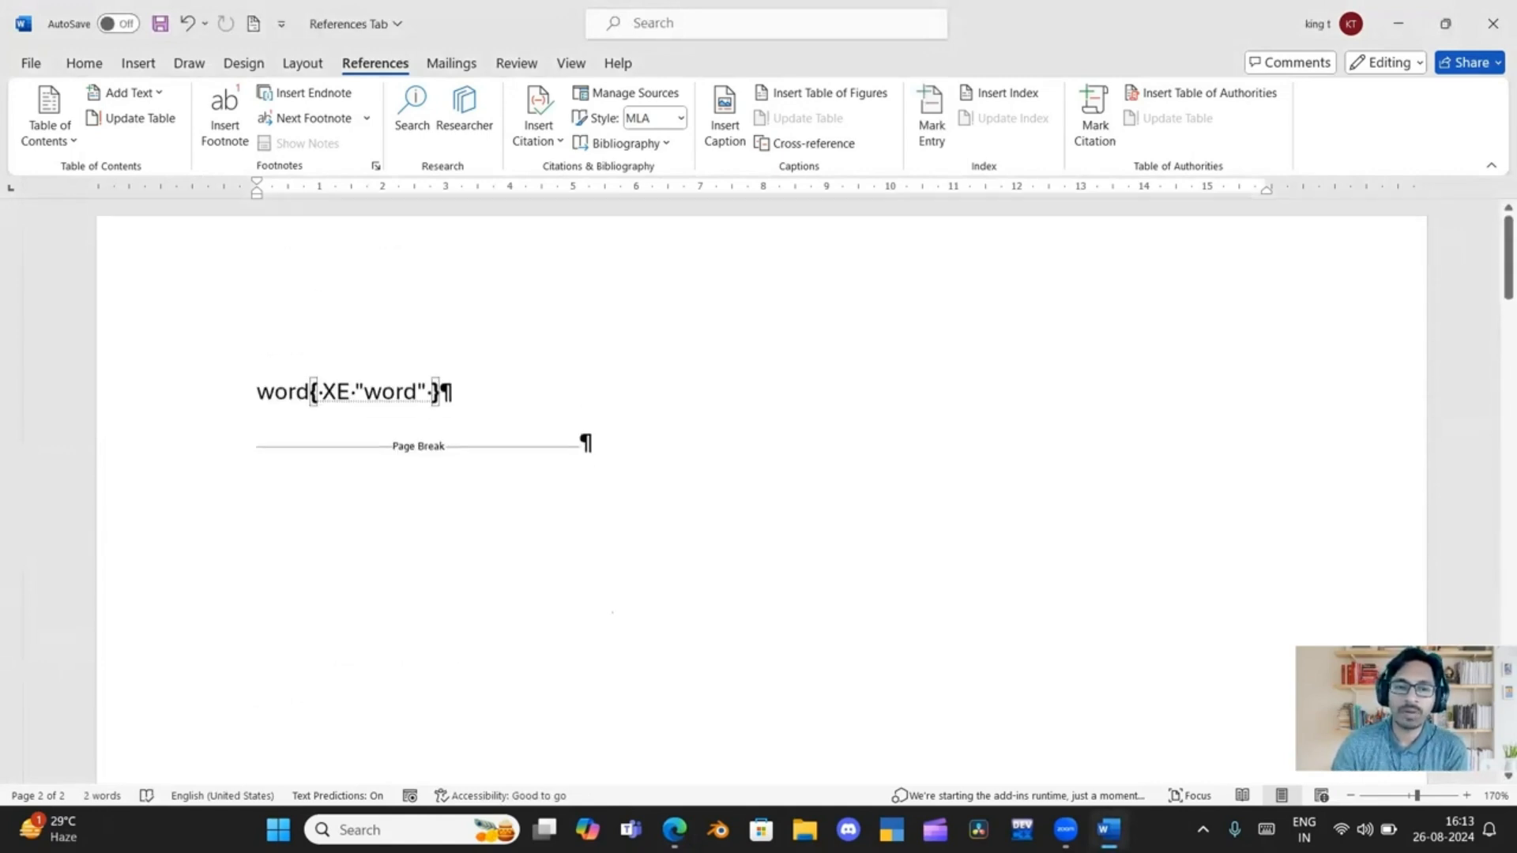
{"action": "scroll", "coordinate": [609, 608], "scroll_direction": "up", "scroll_amount": 1}
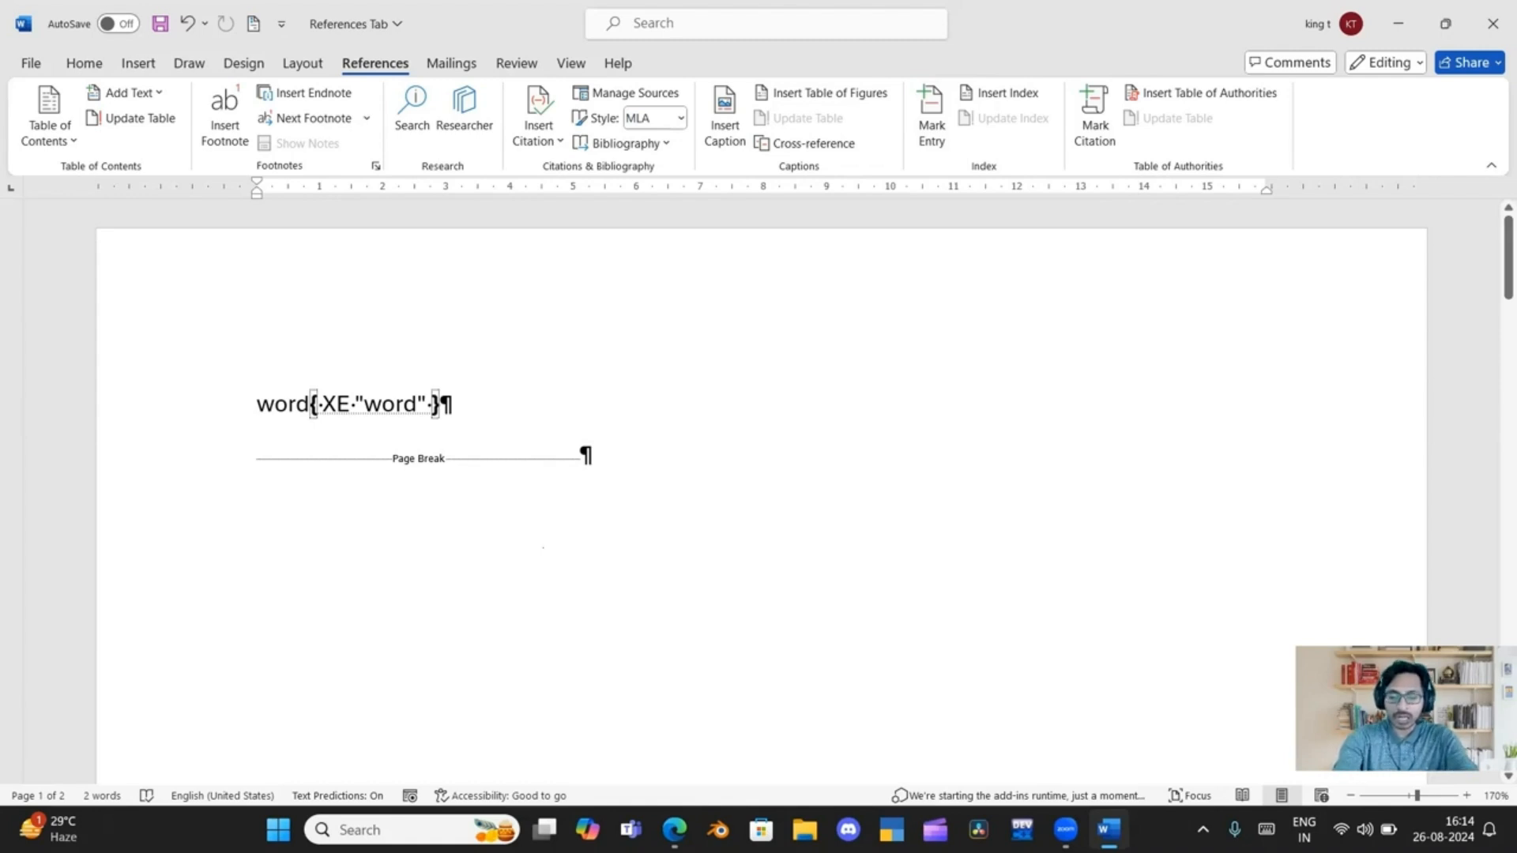
{"action": "key", "text": "ctrl+shift+8"}
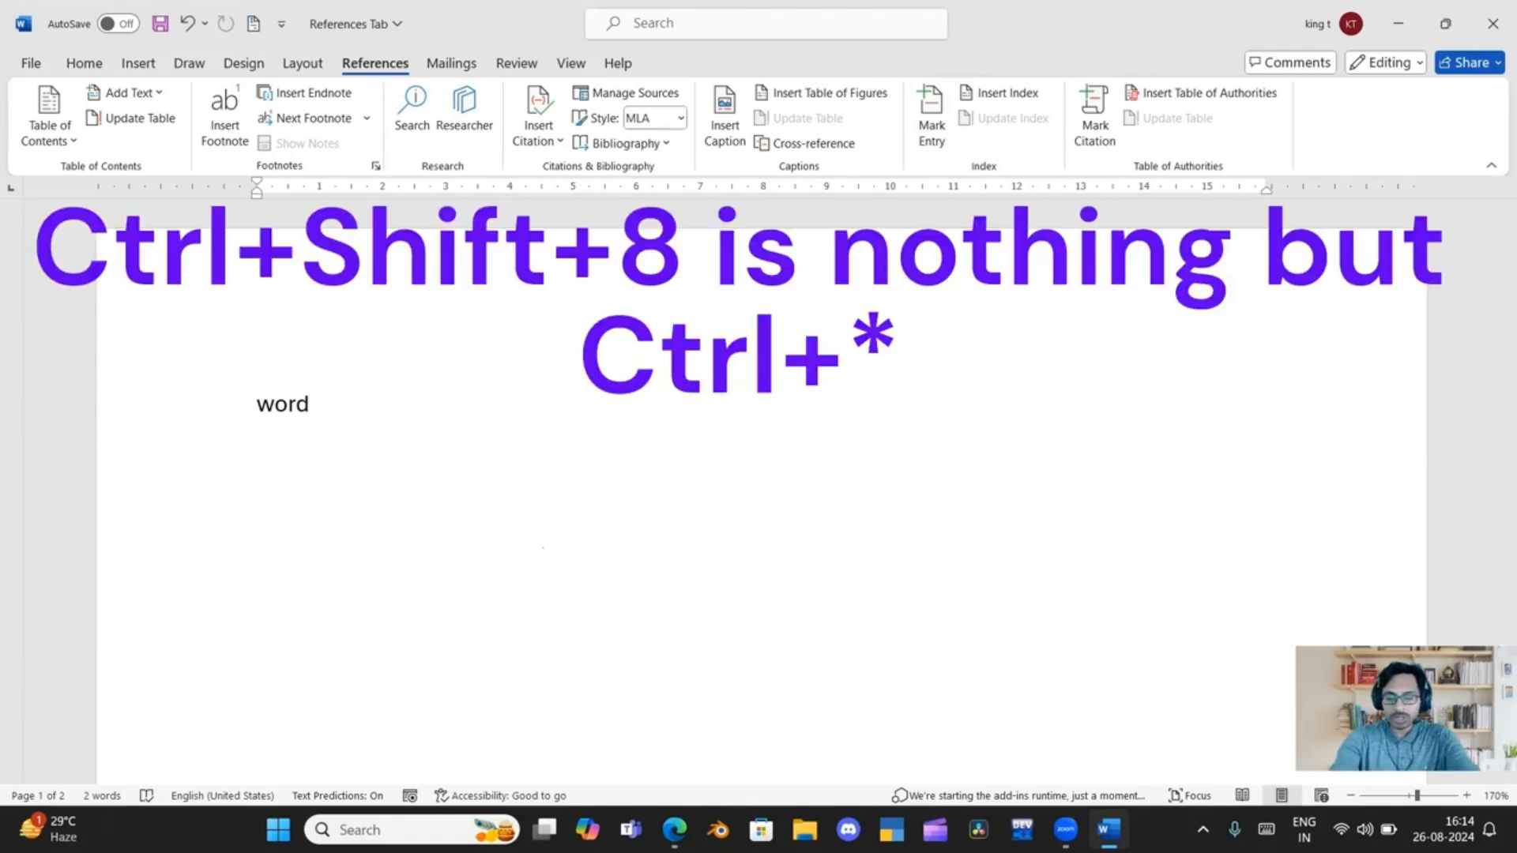
{"action": "key", "text": "ctrl+shift+8"}
{"action": "key", "text": "ctrl+shift+8"}
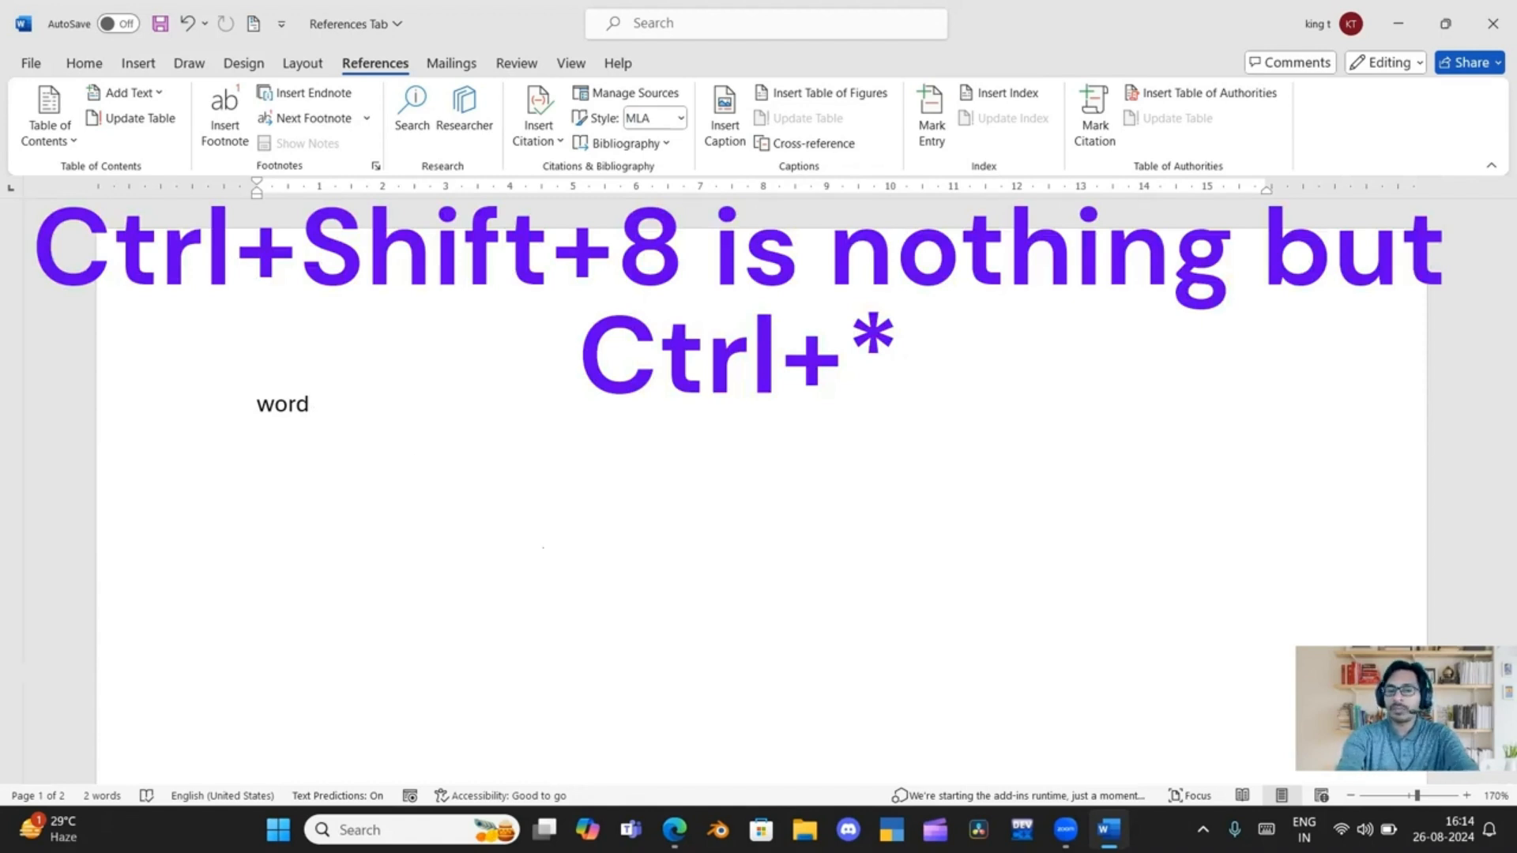
{"action": "key", "text": "ctrl+shift+8"}
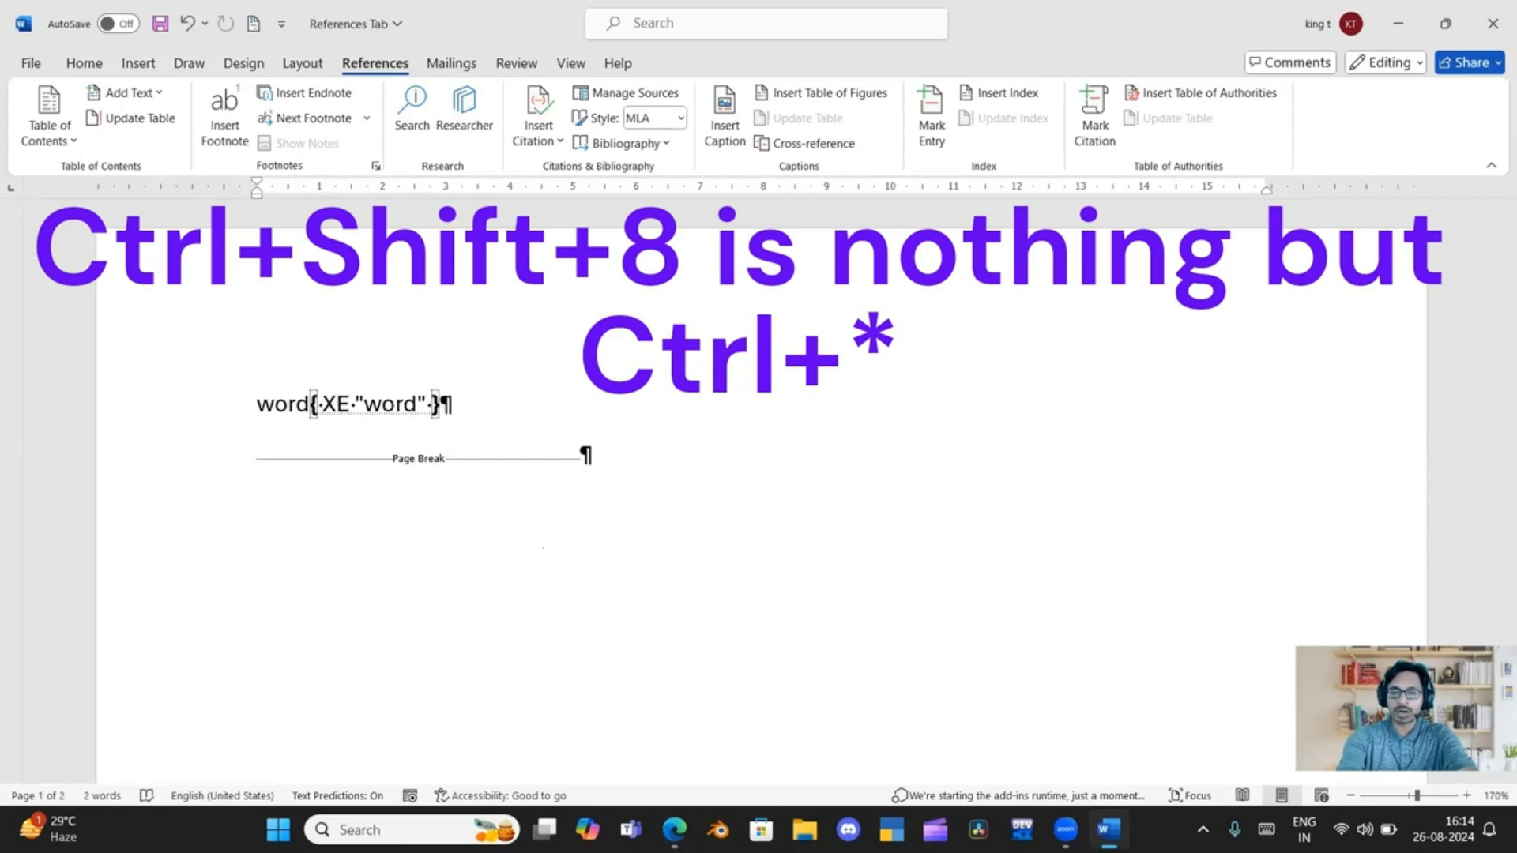
{"action": "key", "text": "ctrl+shift+8"}
{"action": "key", "text": "ctrl+shift+8"}
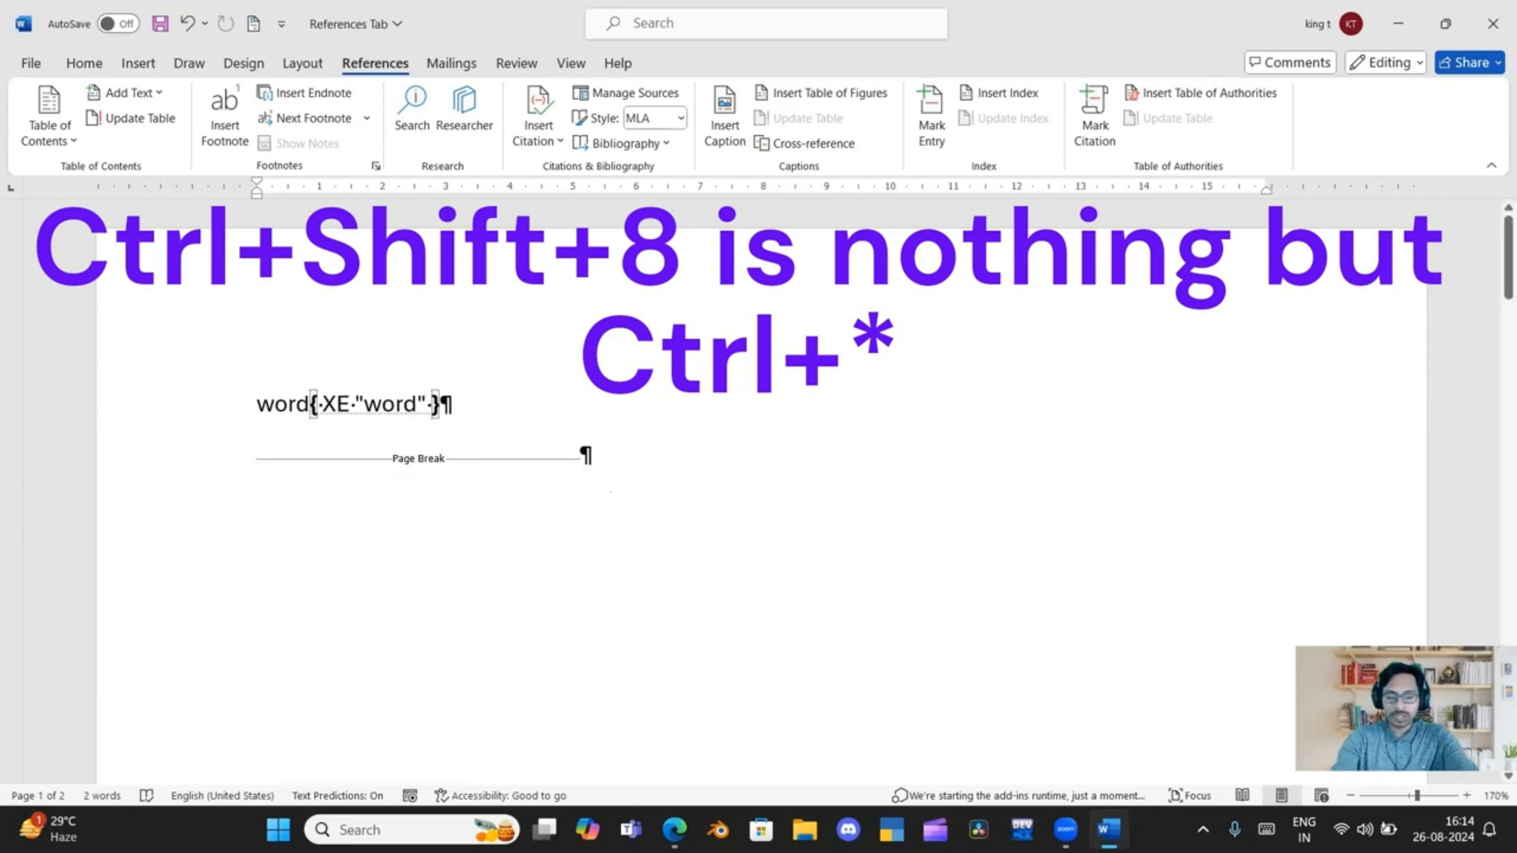
{"action": "key", "text": "ctrl+shift+8"}
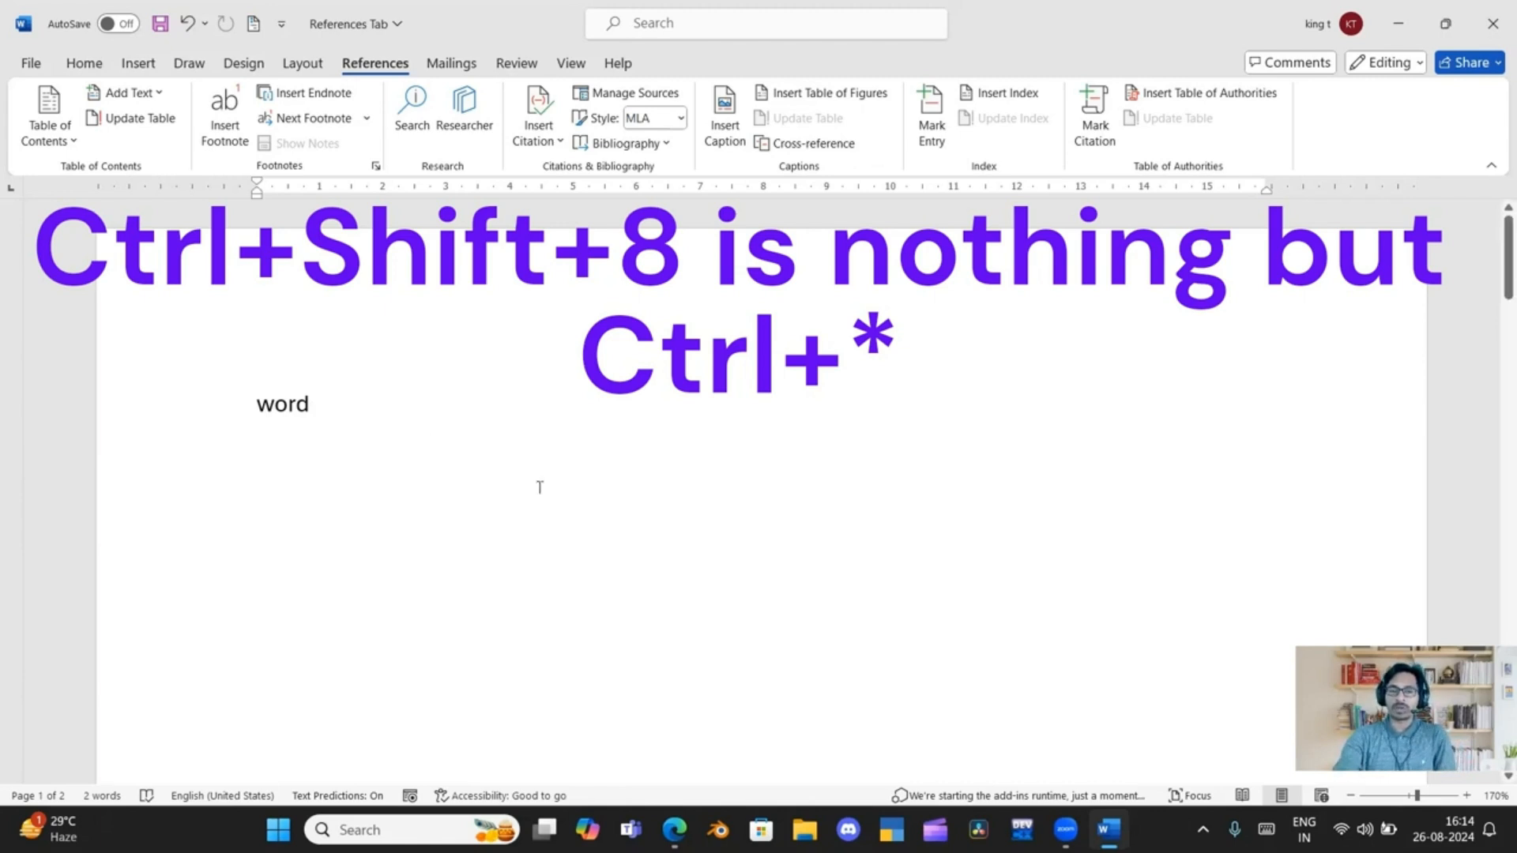
Insert a page break after "Excel" on the second page to start a third page
{"action": "scroll", "coordinate": [540, 487], "scroll_direction": "down", "scroll_amount": 15}
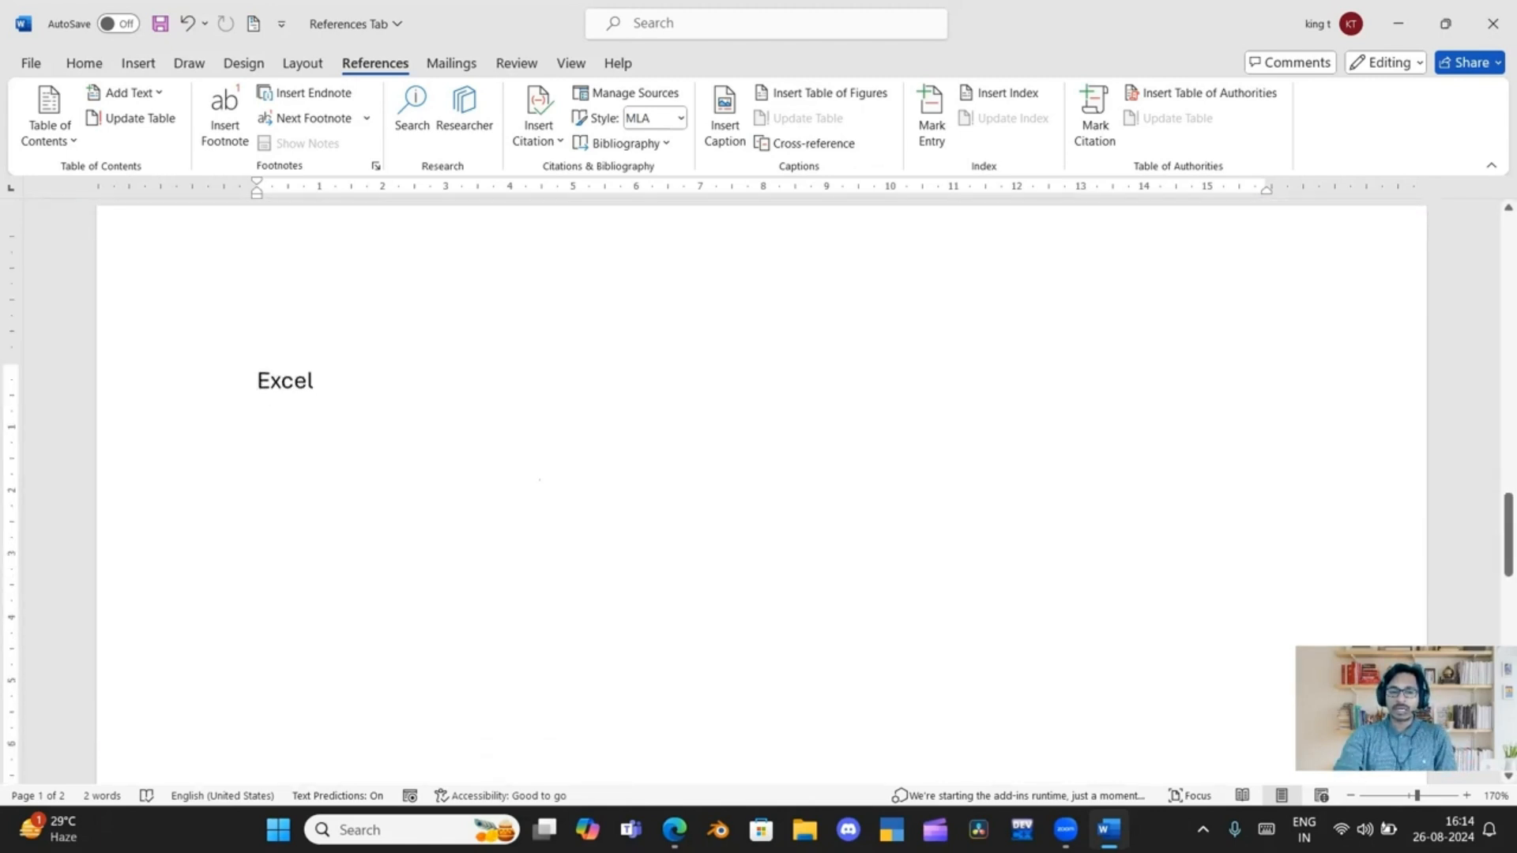
{"action": "scroll", "coordinate": [539, 480], "scroll_direction": "down", "scroll_amount": 2}
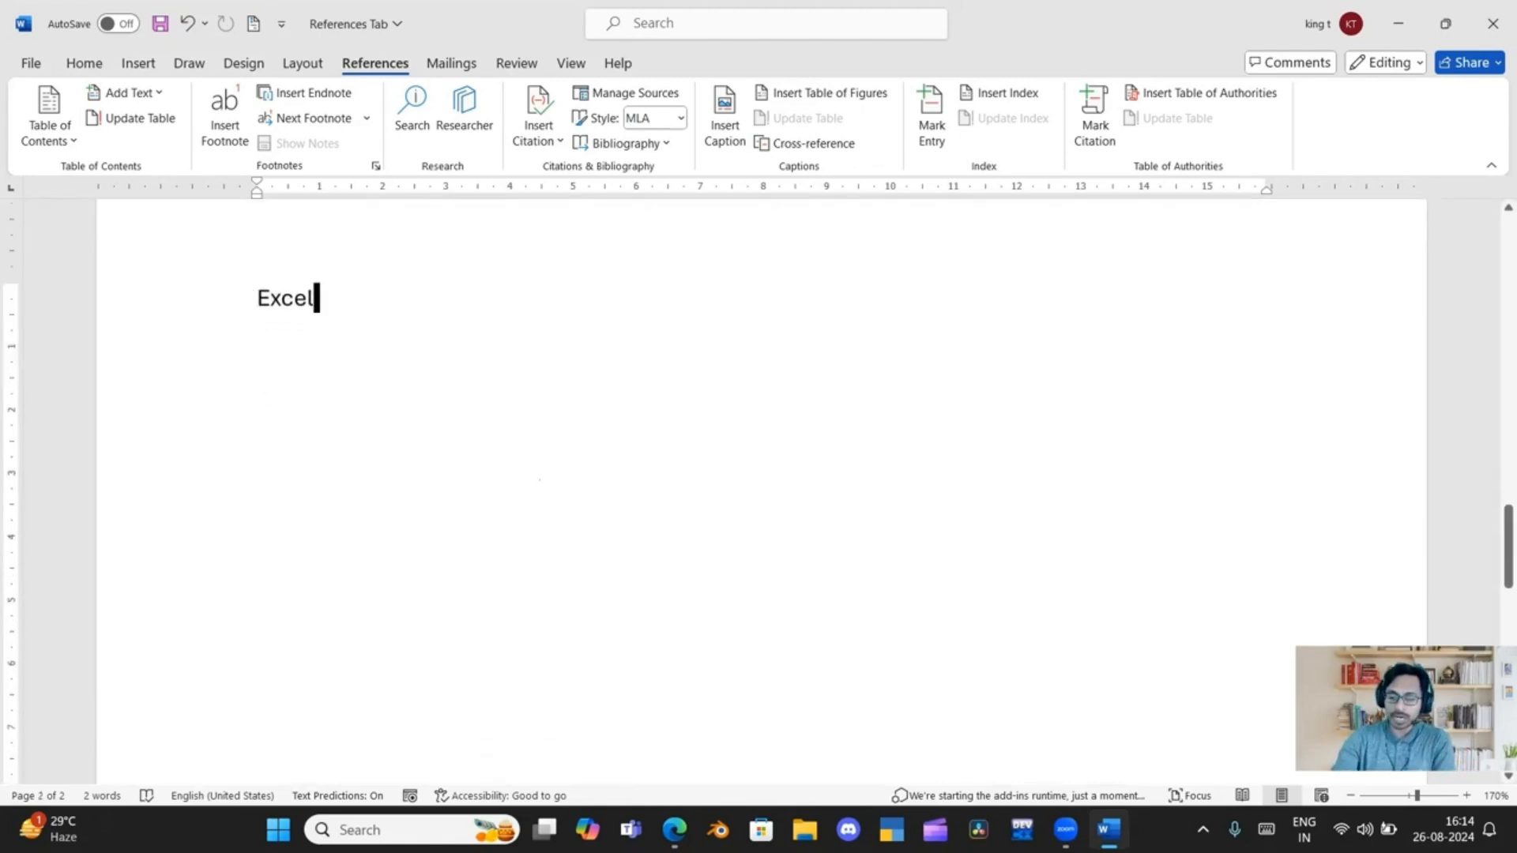
{"action": "key", "text": "ctrl+Return"}
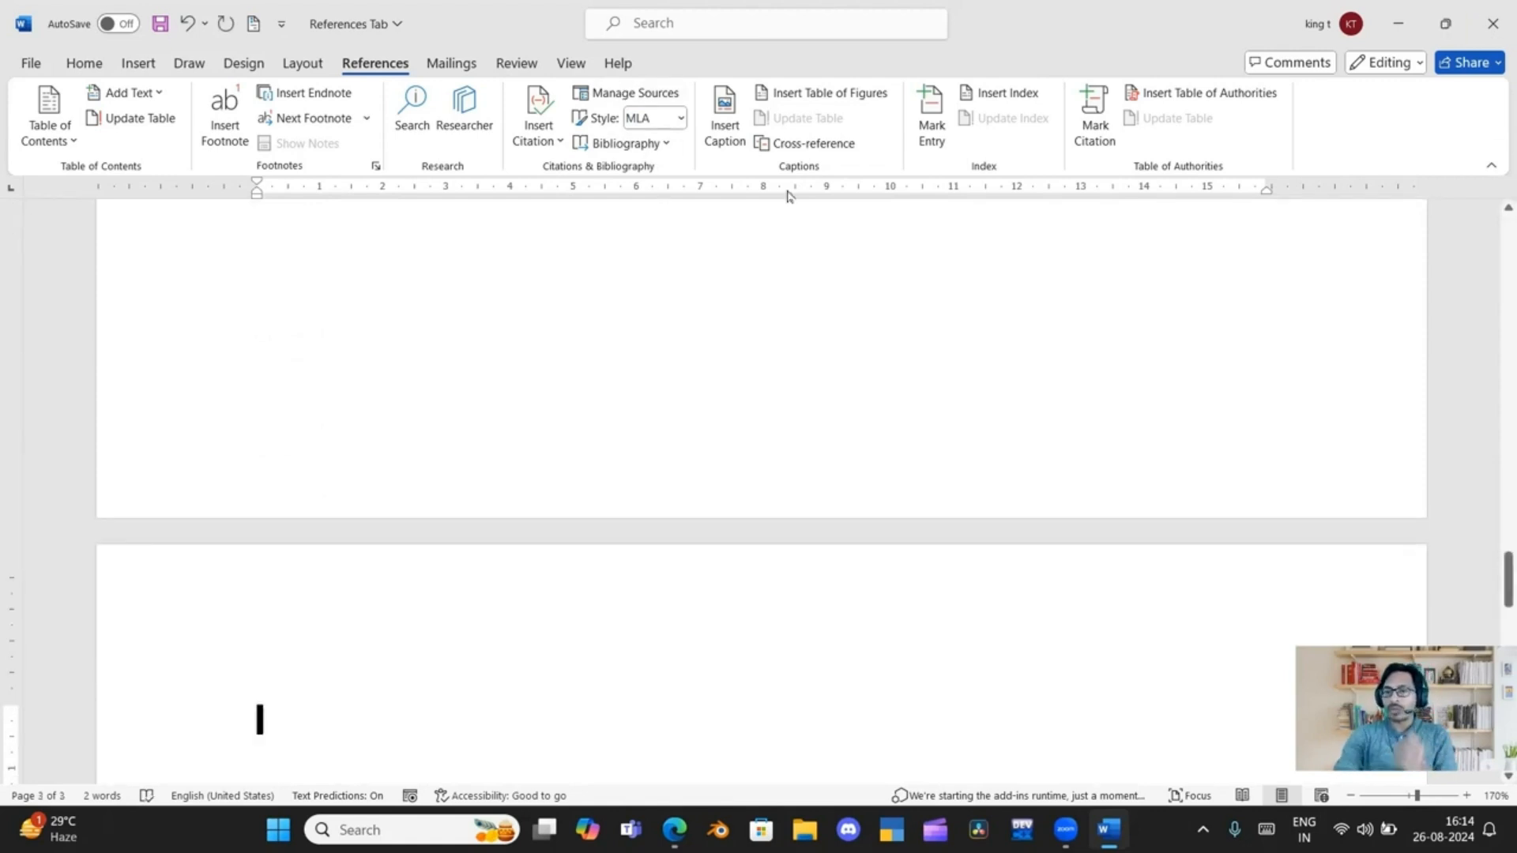
Insert an indented two-column index on the third page, using the format from the template
{"action": "left_click", "coordinate": [1007, 93]}
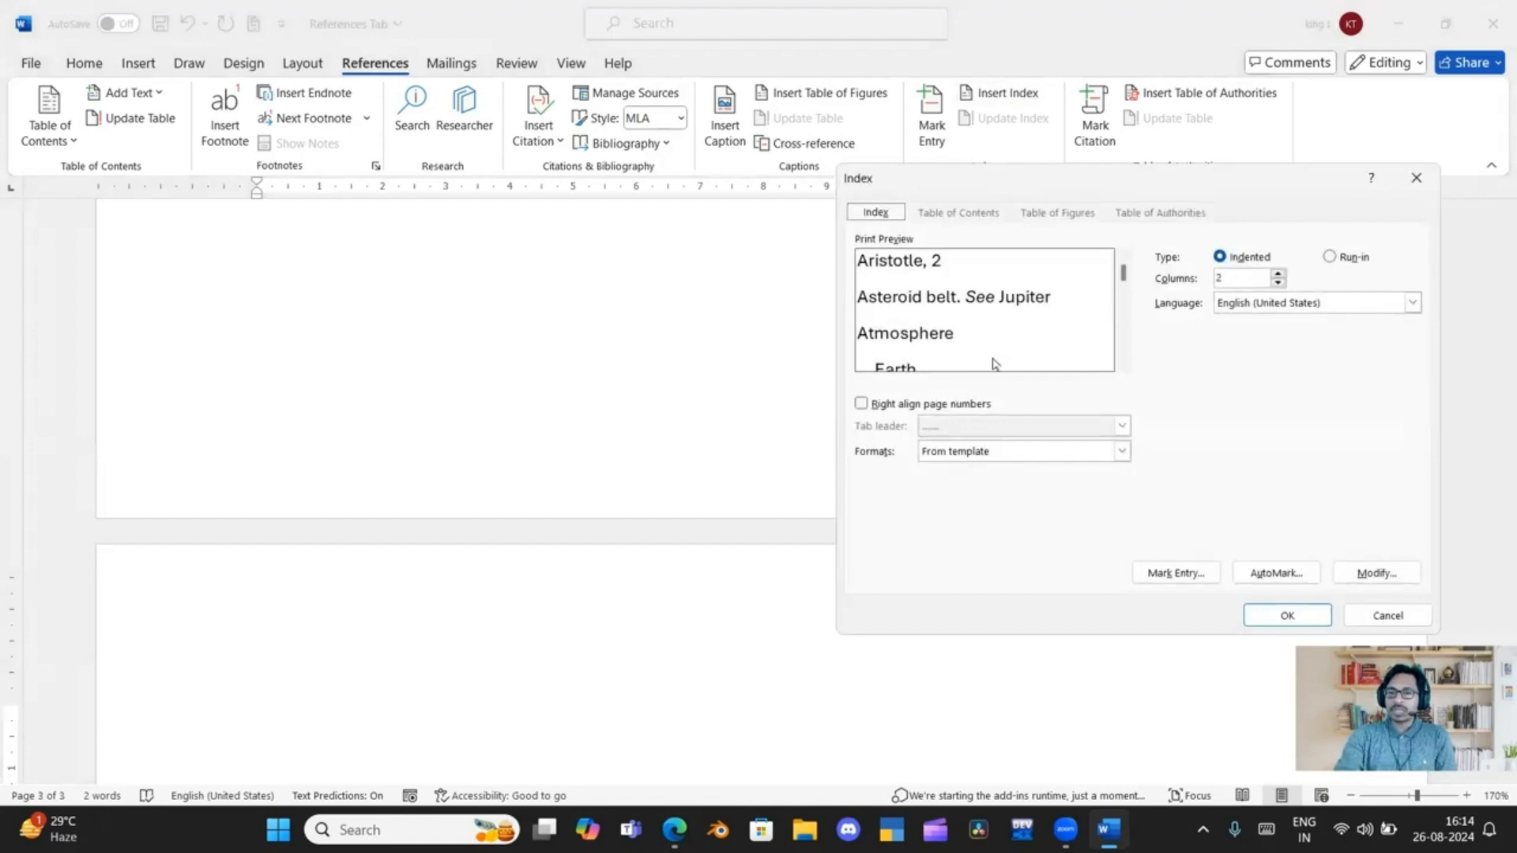
{"action": "left_click", "coordinate": [1256, 617]}
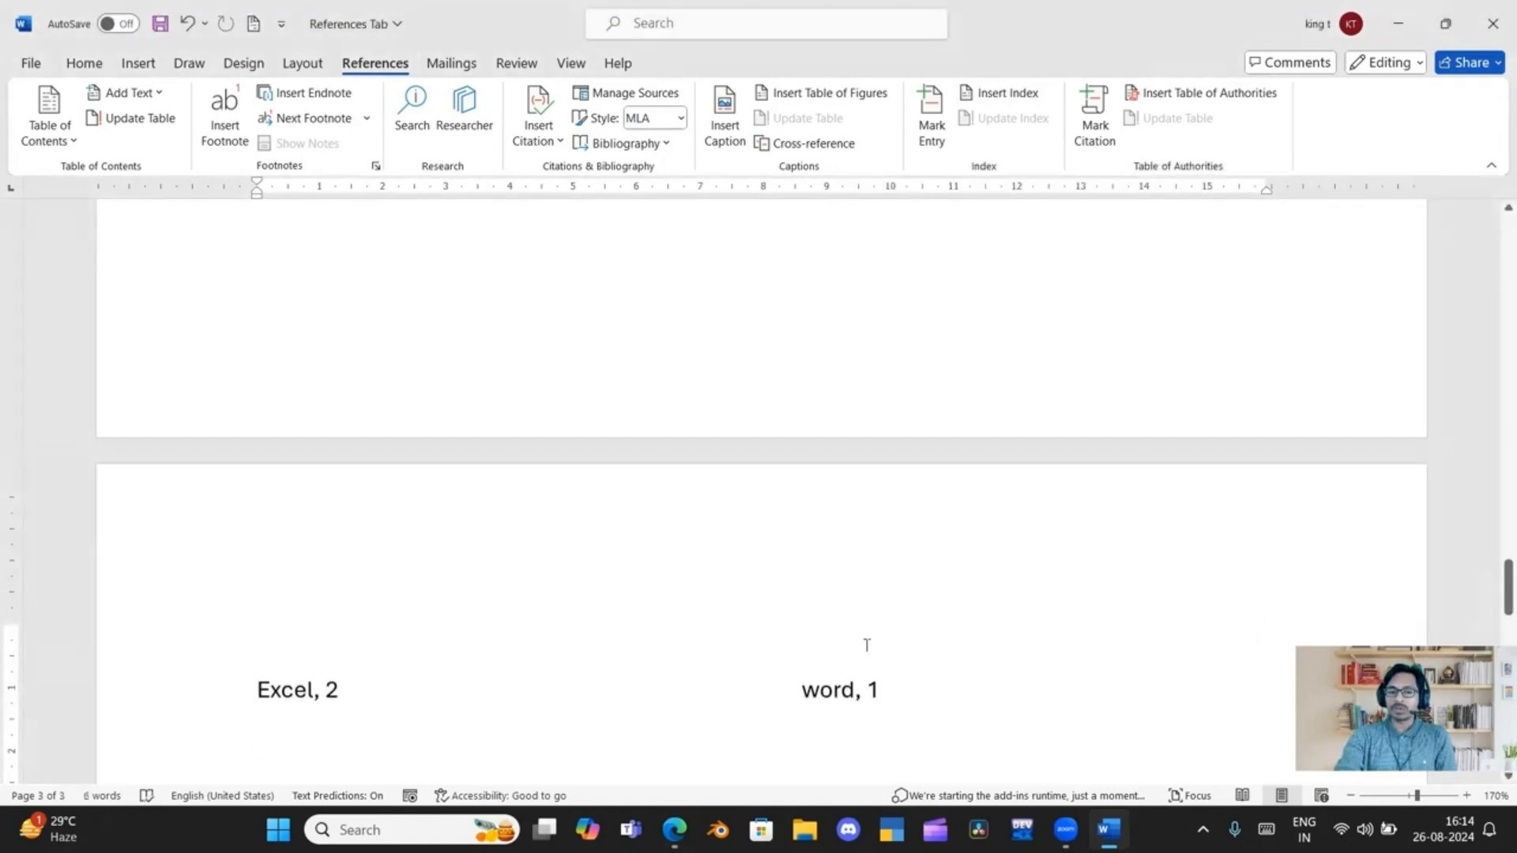
{"action": "scroll", "coordinate": [293, 527], "scroll_direction": "down", "scroll_amount": 2}
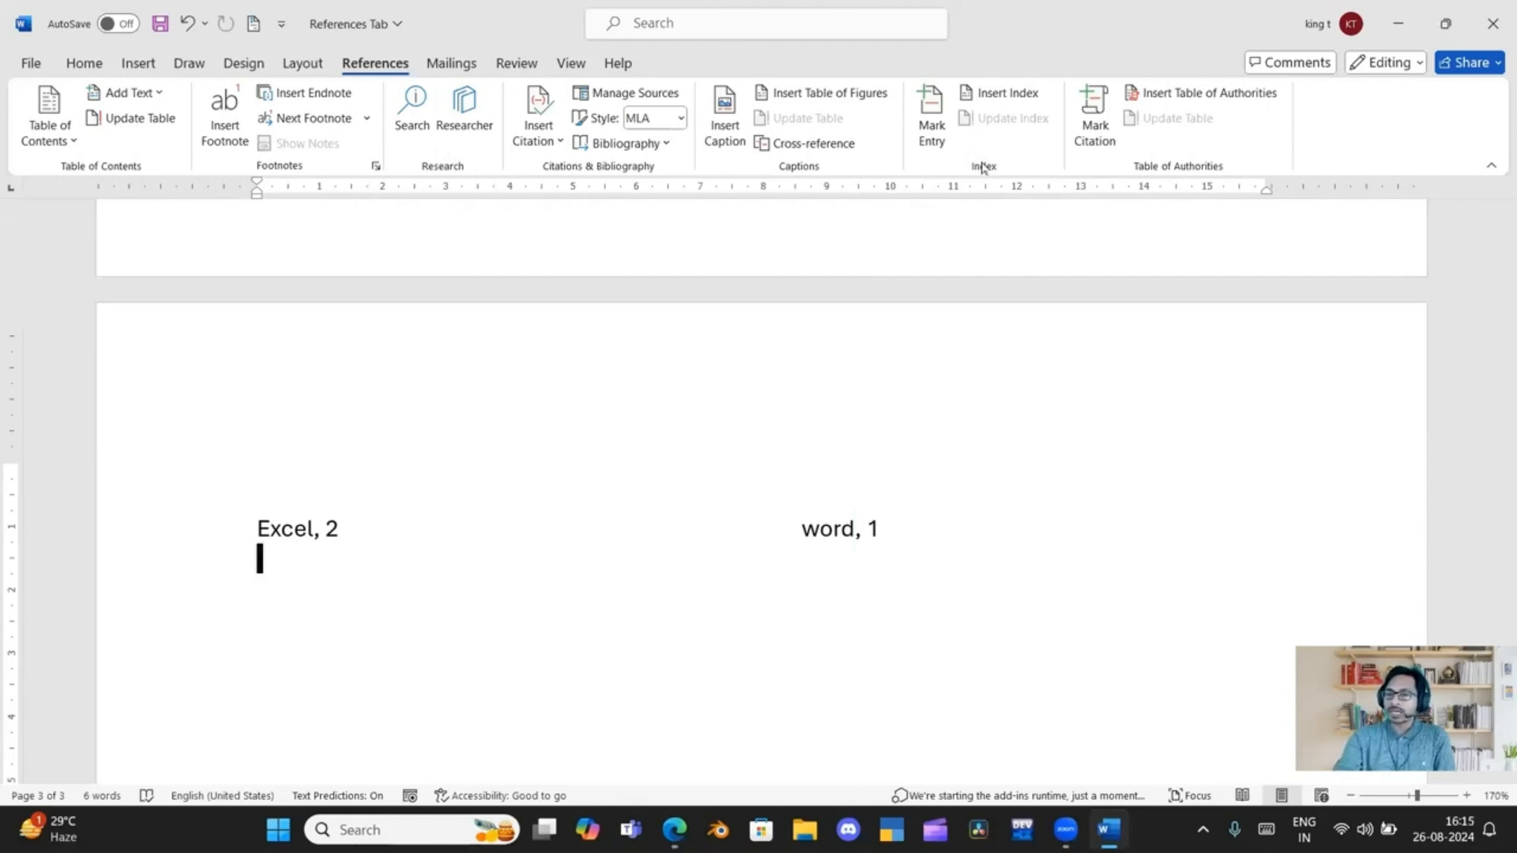
Add the line "ppt" below "Excel" on the second page
{"action": "scroll", "coordinate": [338, 418], "scroll_direction": "up", "scroll_amount": 5}
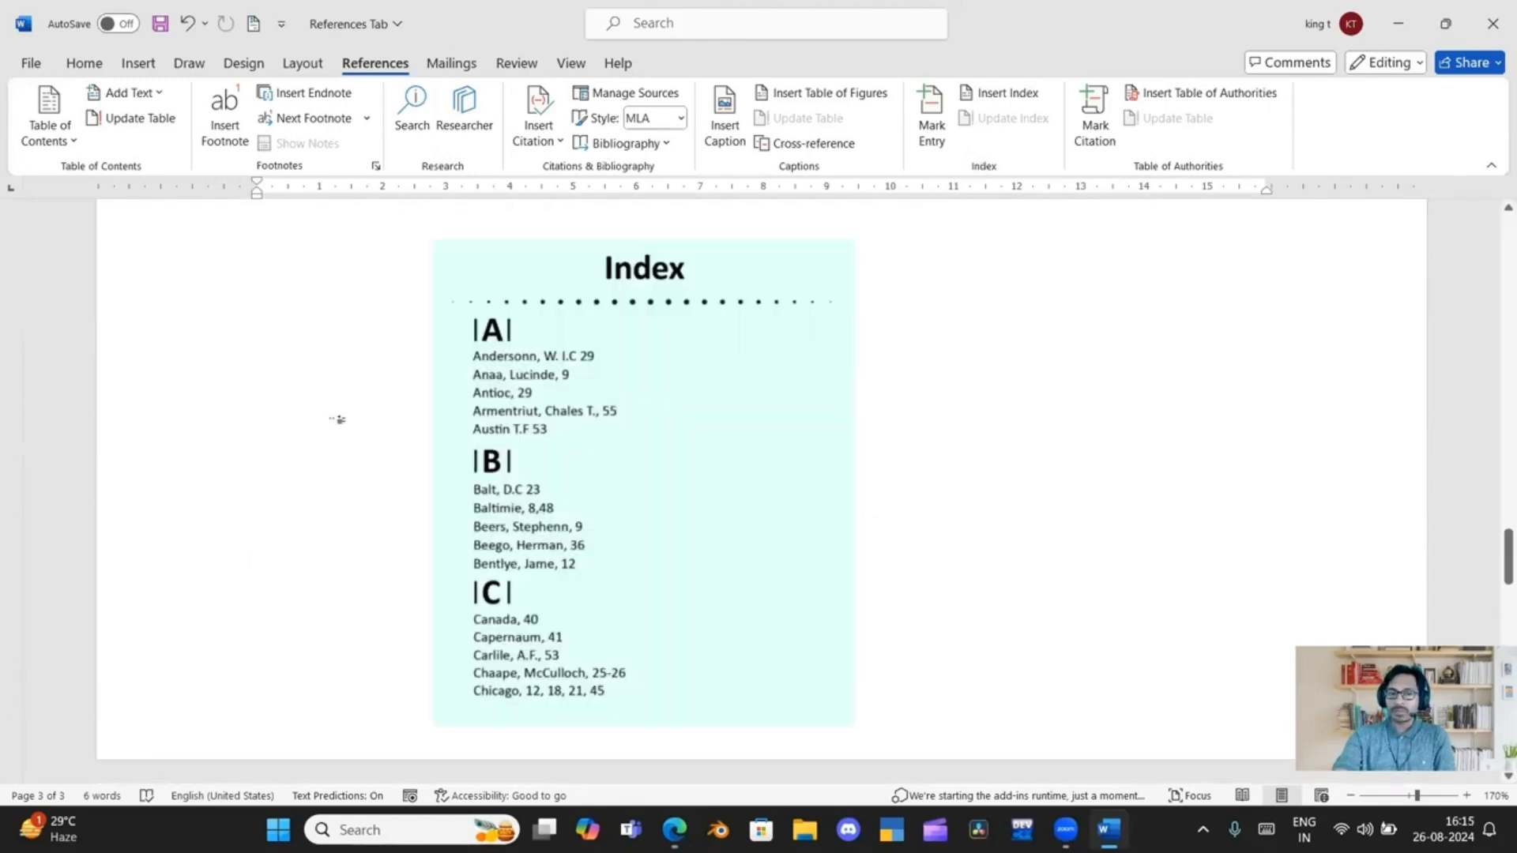
{"action": "type", "text": "ppt"}
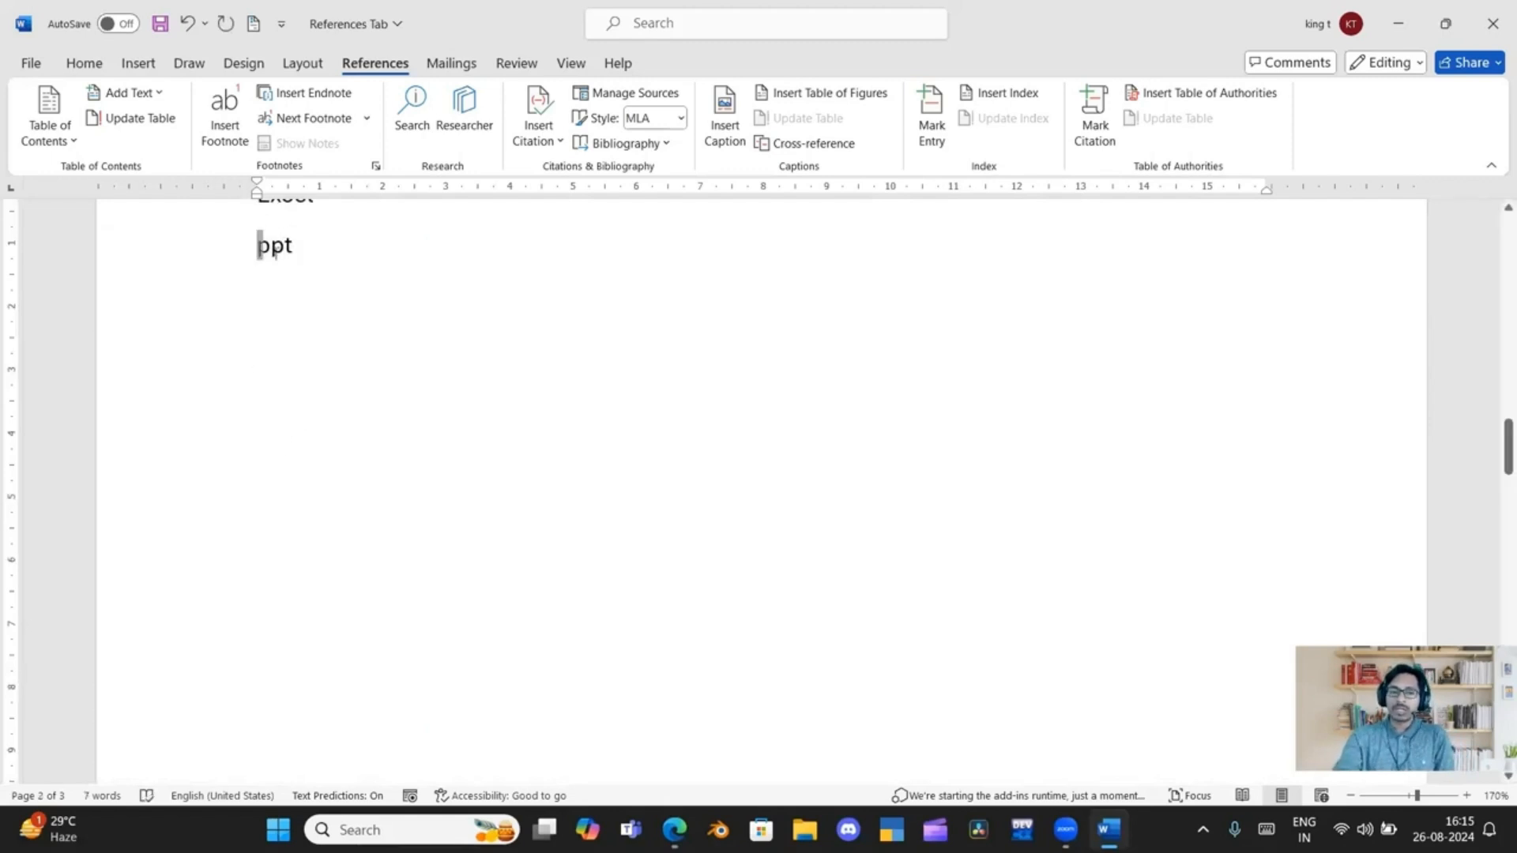
Mark "ppt" on the second page as a current-page index entry, and hide the formatting marks
{"action": "left_click_drag", "start_coordinate": [258, 244], "coordinate": [306, 258]}
{"action": "left_click", "coordinate": [931, 119]}
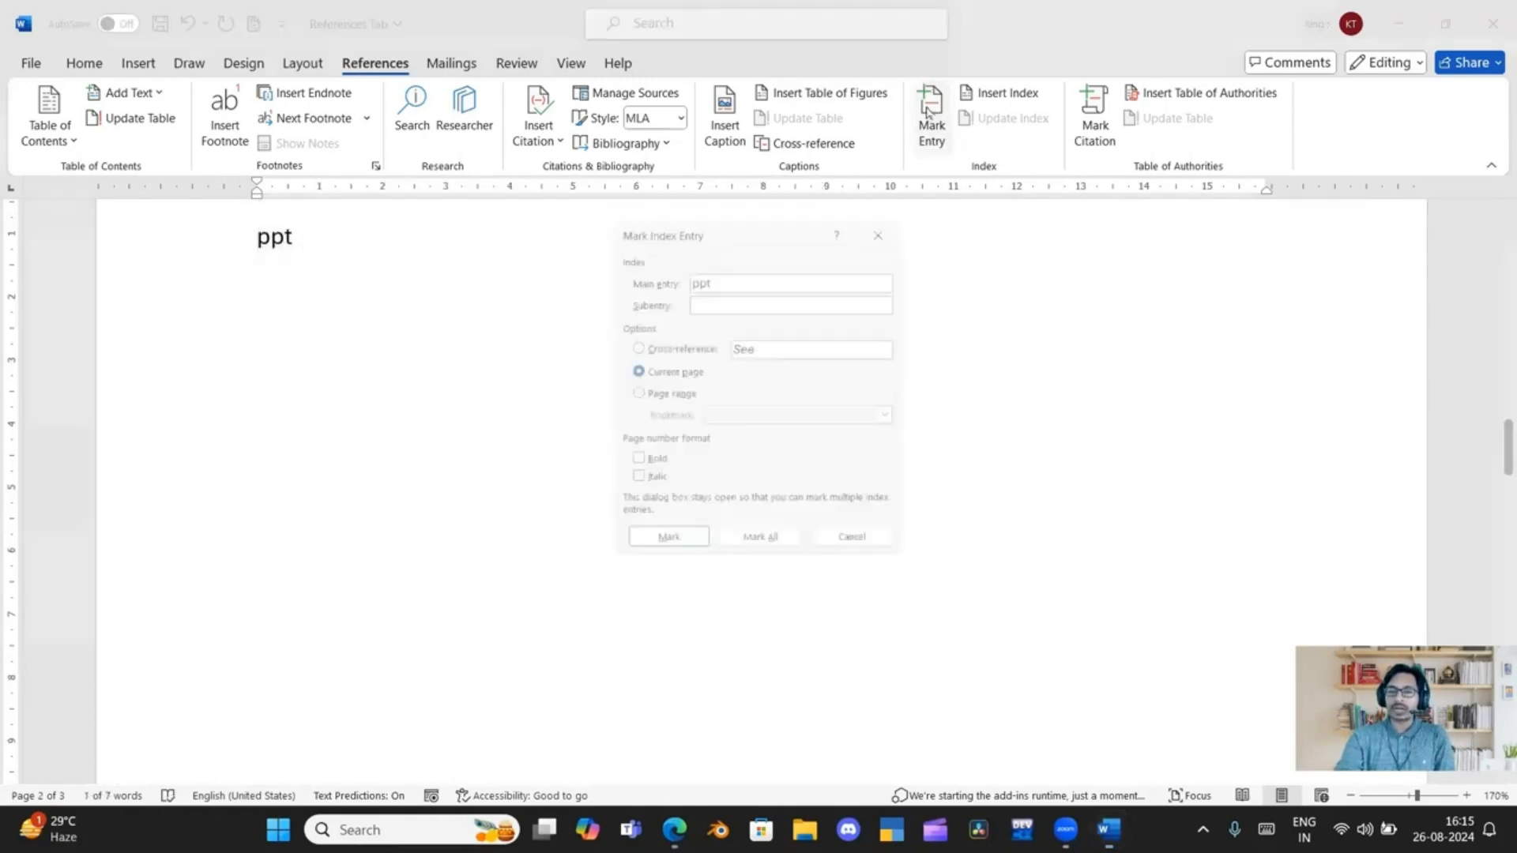
{"action": "left_click", "coordinate": [681, 552]}
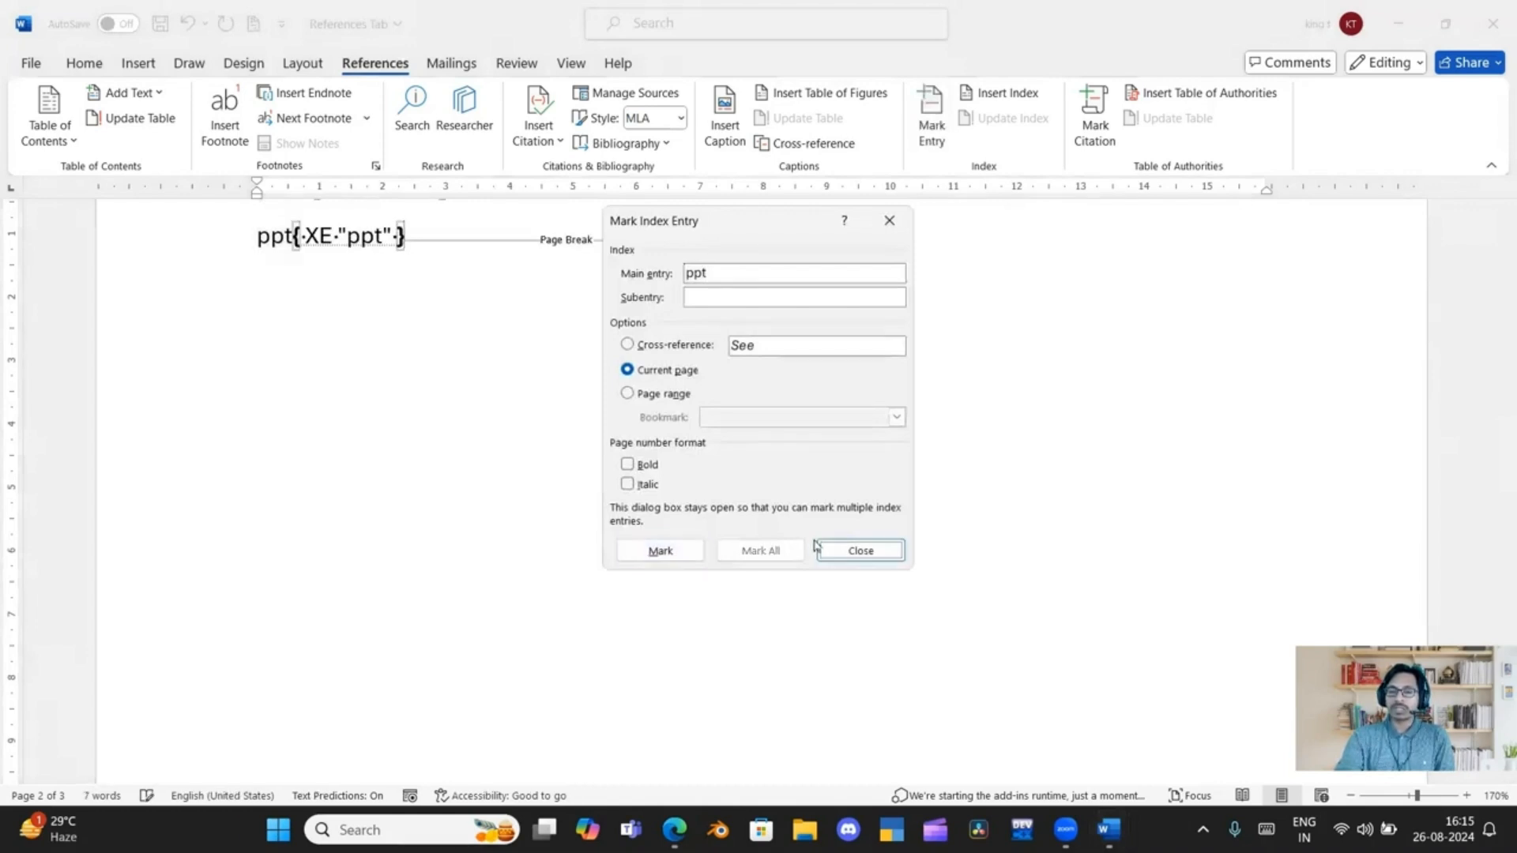
{"action": "left_click", "coordinate": [860, 551]}
{"action": "scroll", "coordinate": [614, 504], "scroll_direction": "up", "scroll_amount": 4}
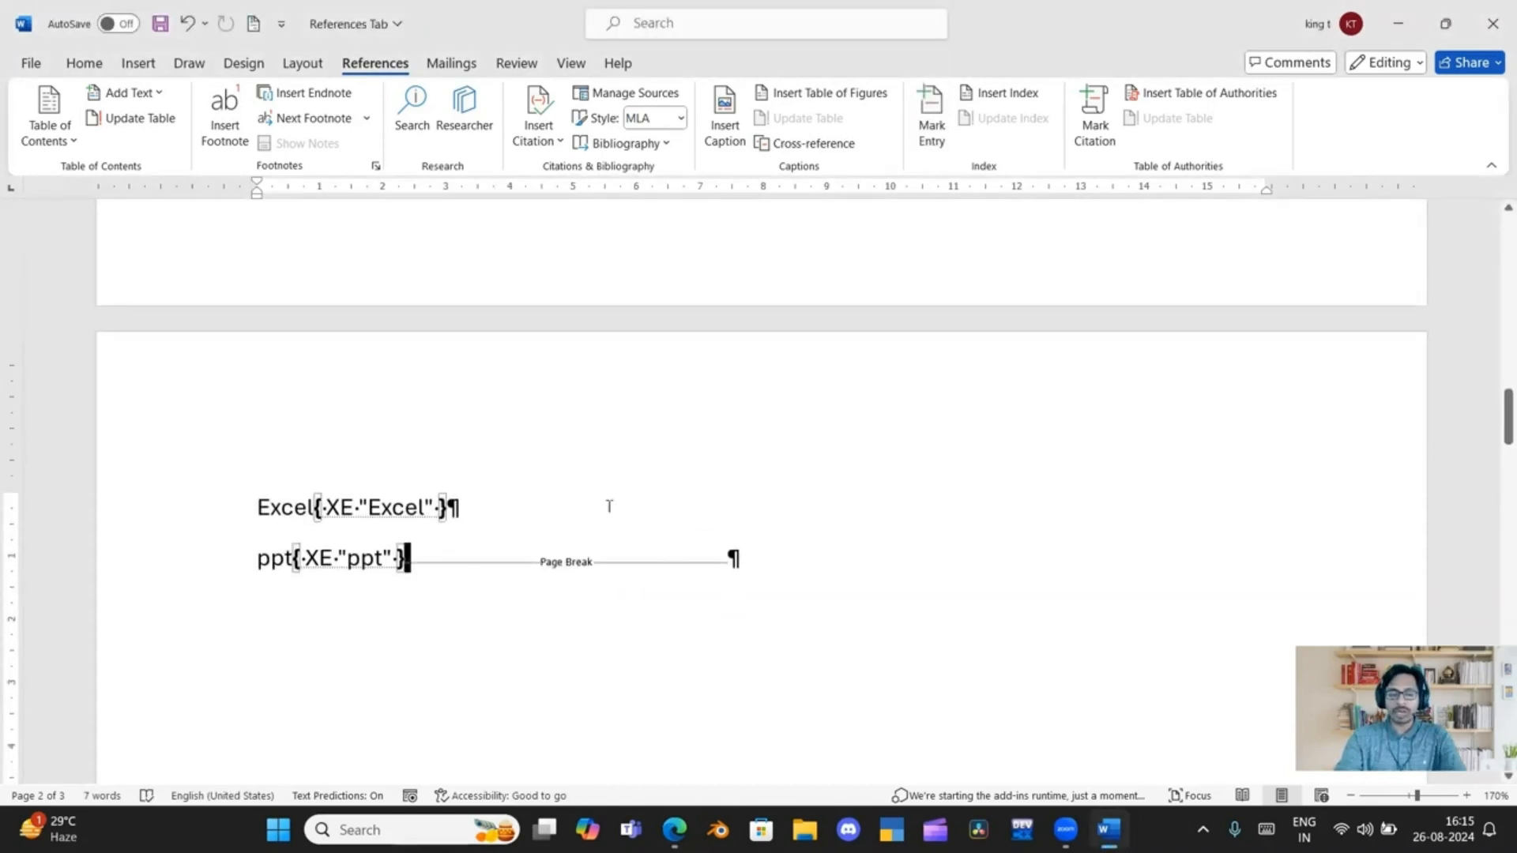
{"action": "key", "text": "ctrl+shift+8"}
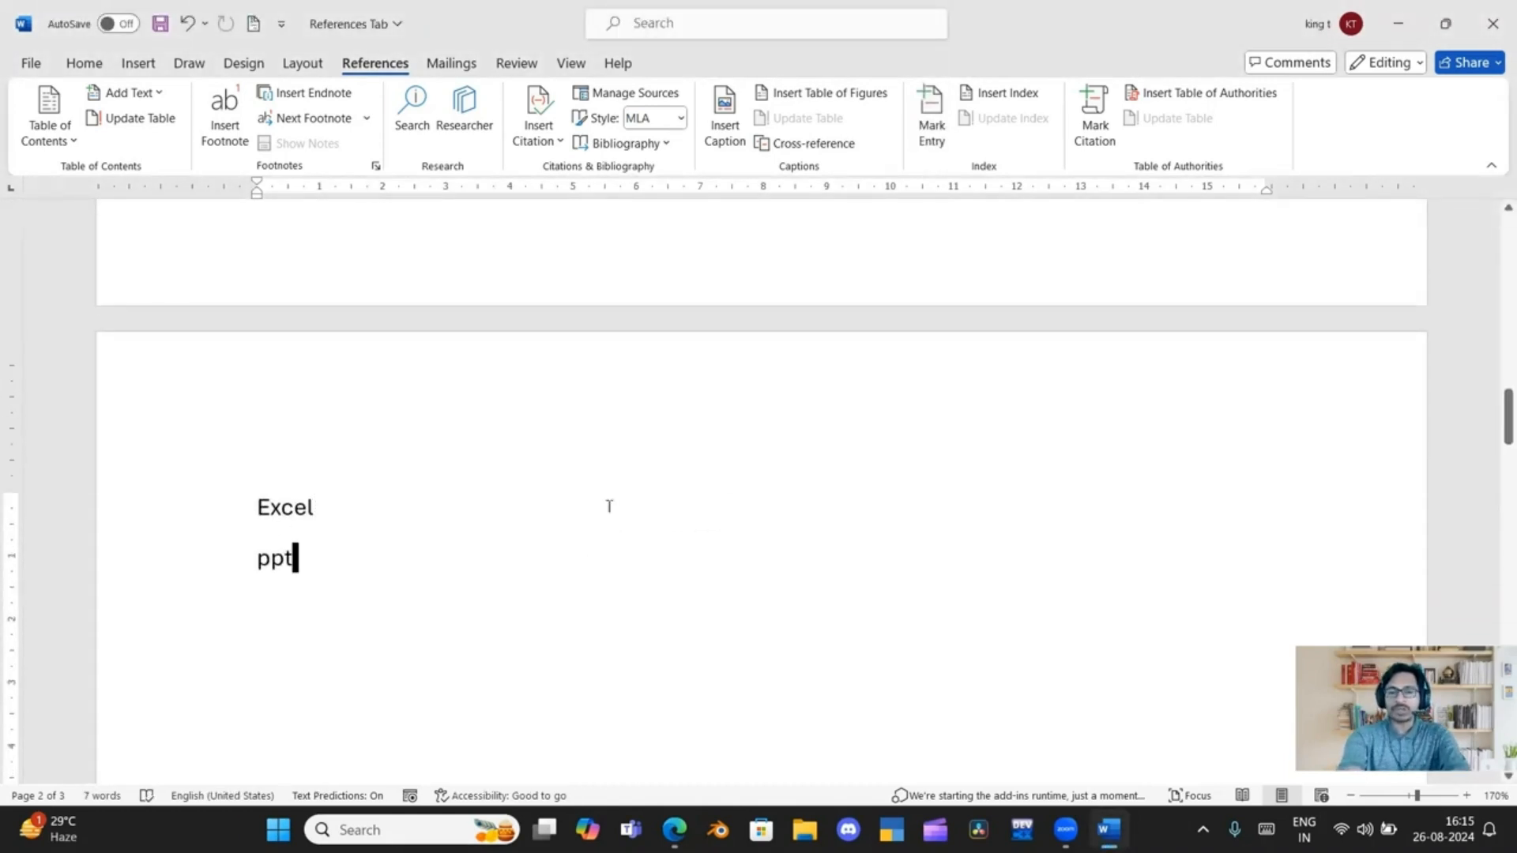
Update the index on the third page to include the newly marked "ppt" entry
{"action": "scroll", "coordinate": [609, 505], "scroll_direction": "down", "scroll_amount": 12}
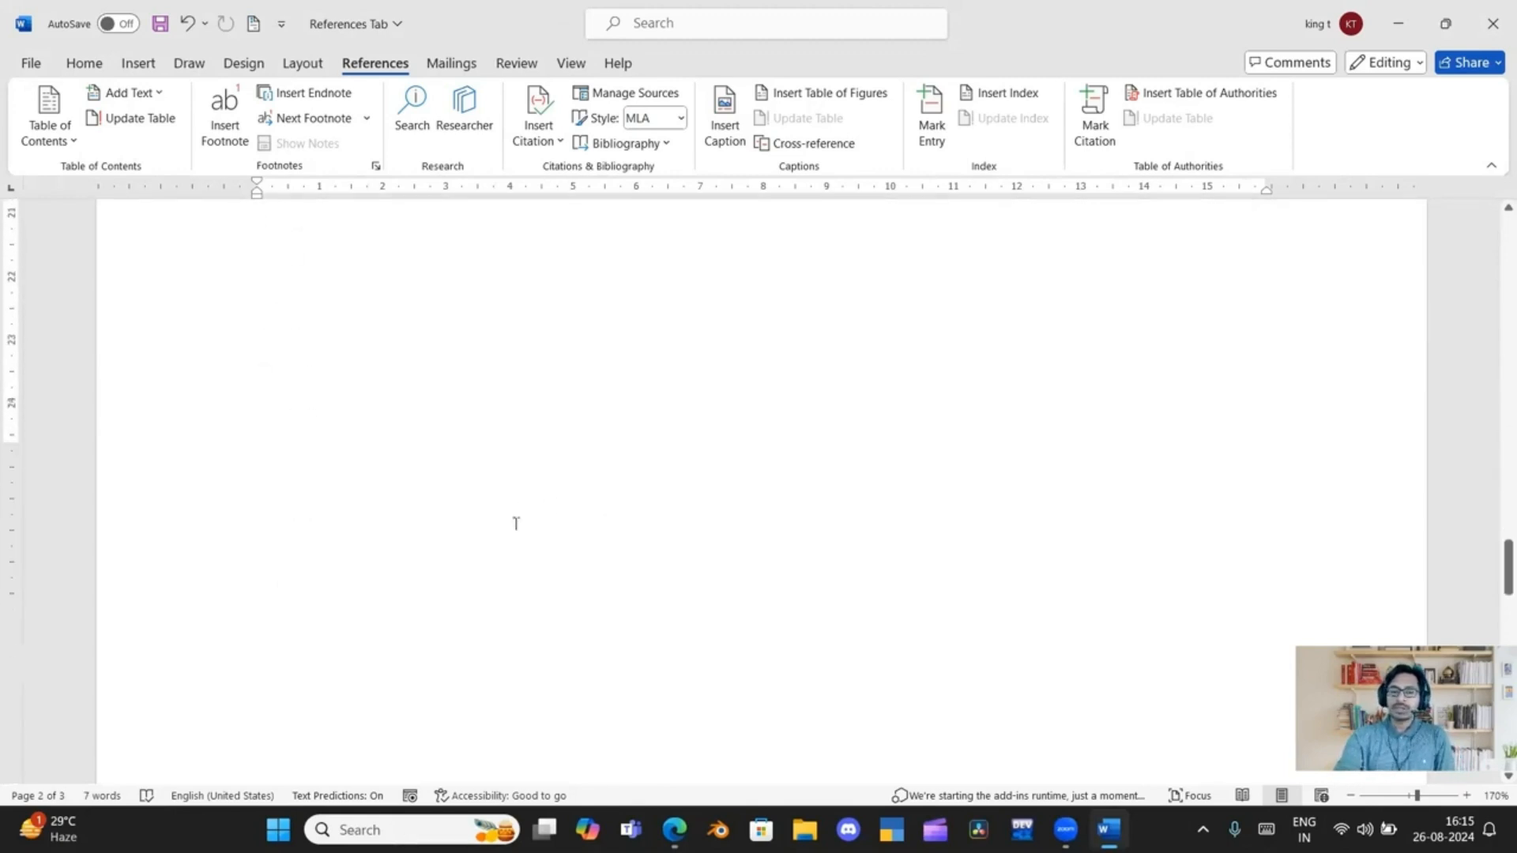
{"action": "scroll", "coordinate": [516, 524], "scroll_direction": "down", "scroll_amount": 1}
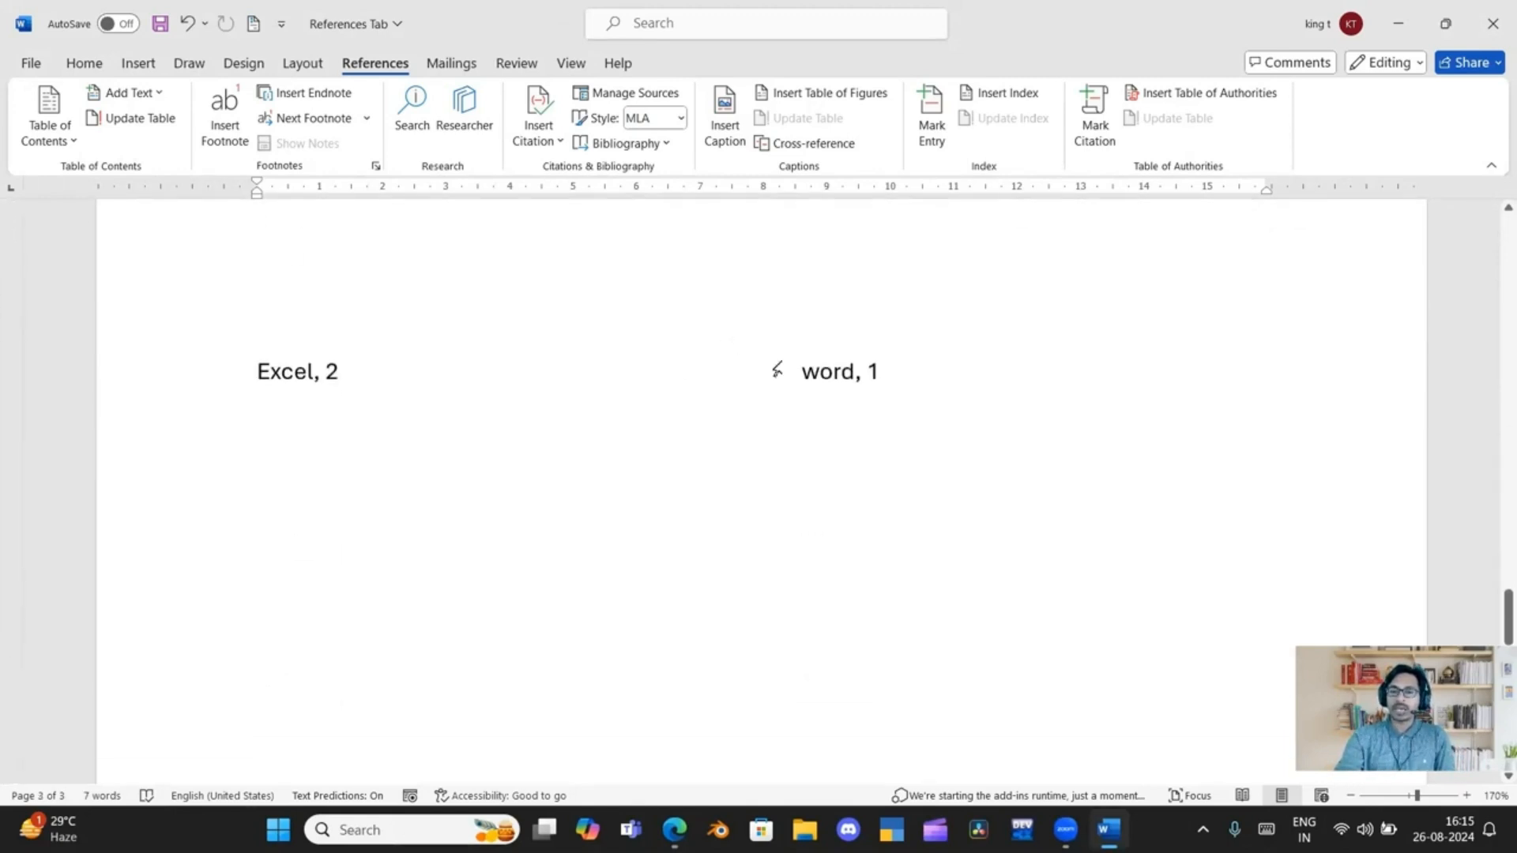
{"action": "left_click", "coordinate": [777, 369]}
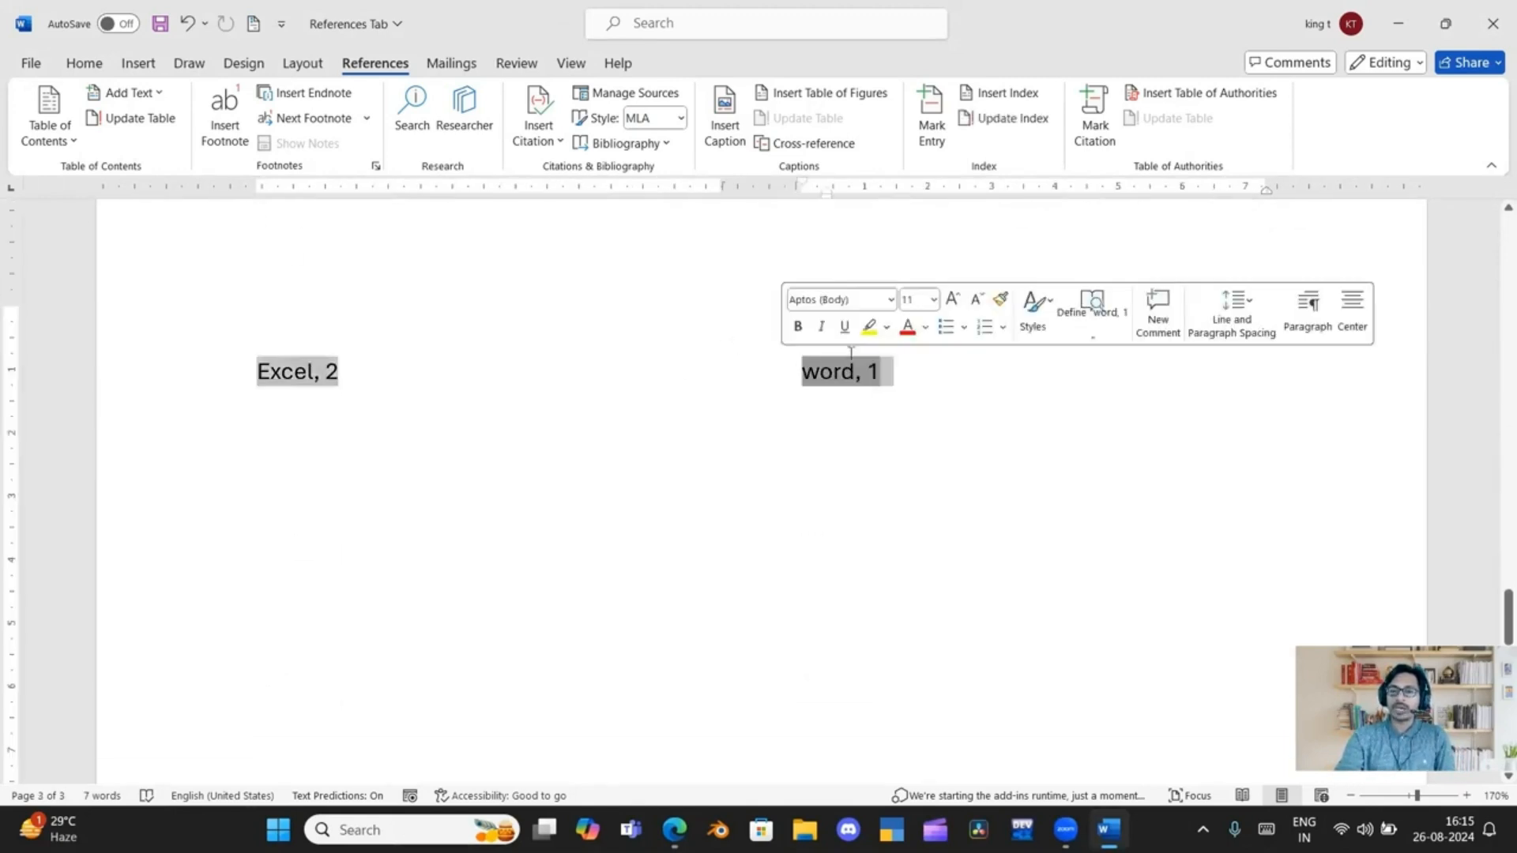
{"action": "left_click", "coordinate": [1006, 120]}
Add the line "IPC Section 316" below the index on the third page
{"action": "left_click", "coordinate": [369, 464]}
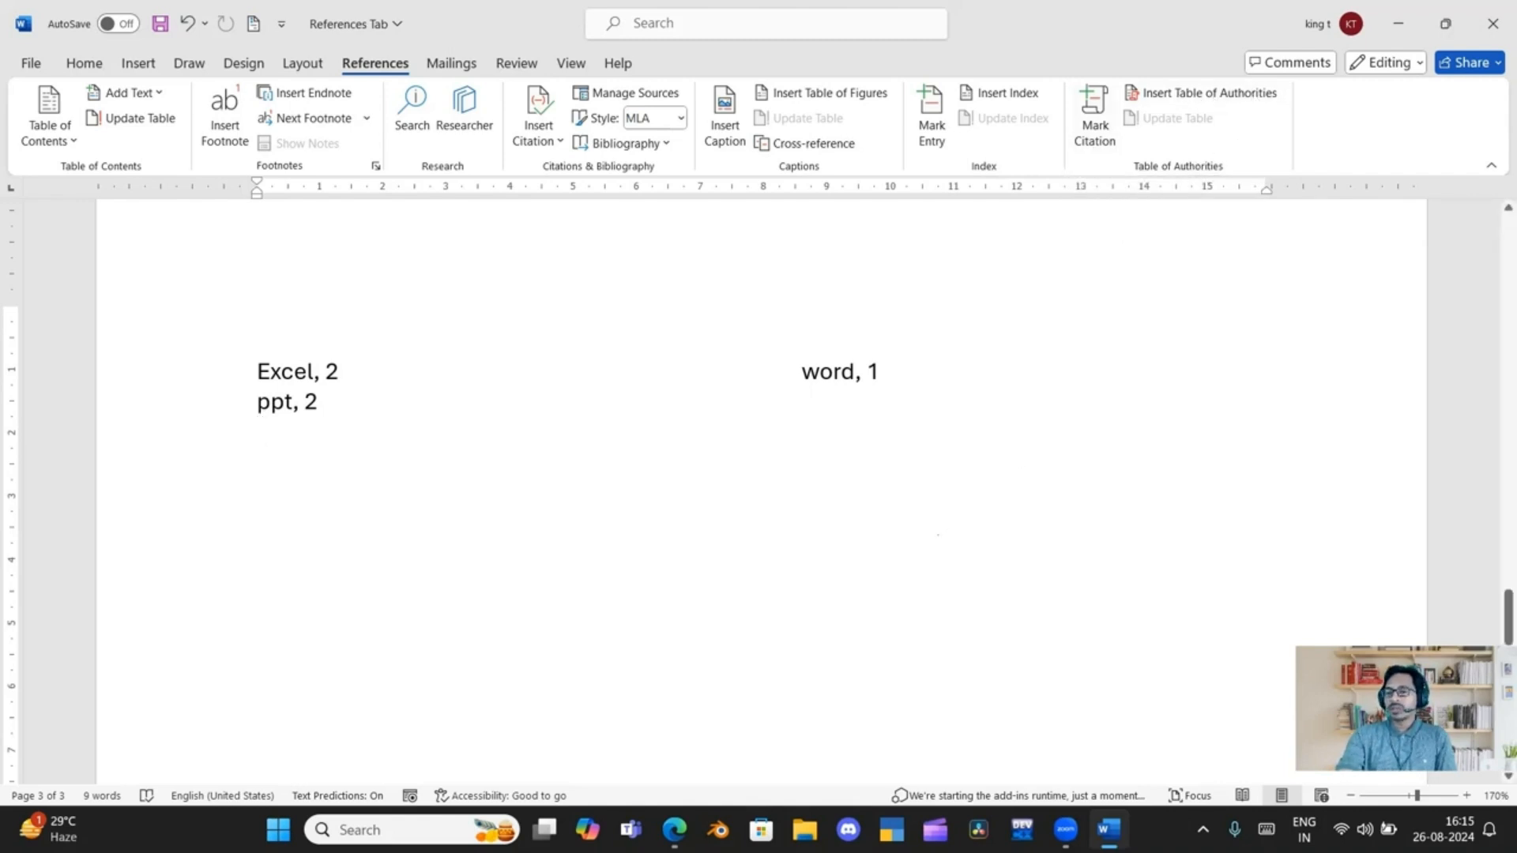
{"action": "key", "text": "Return"}
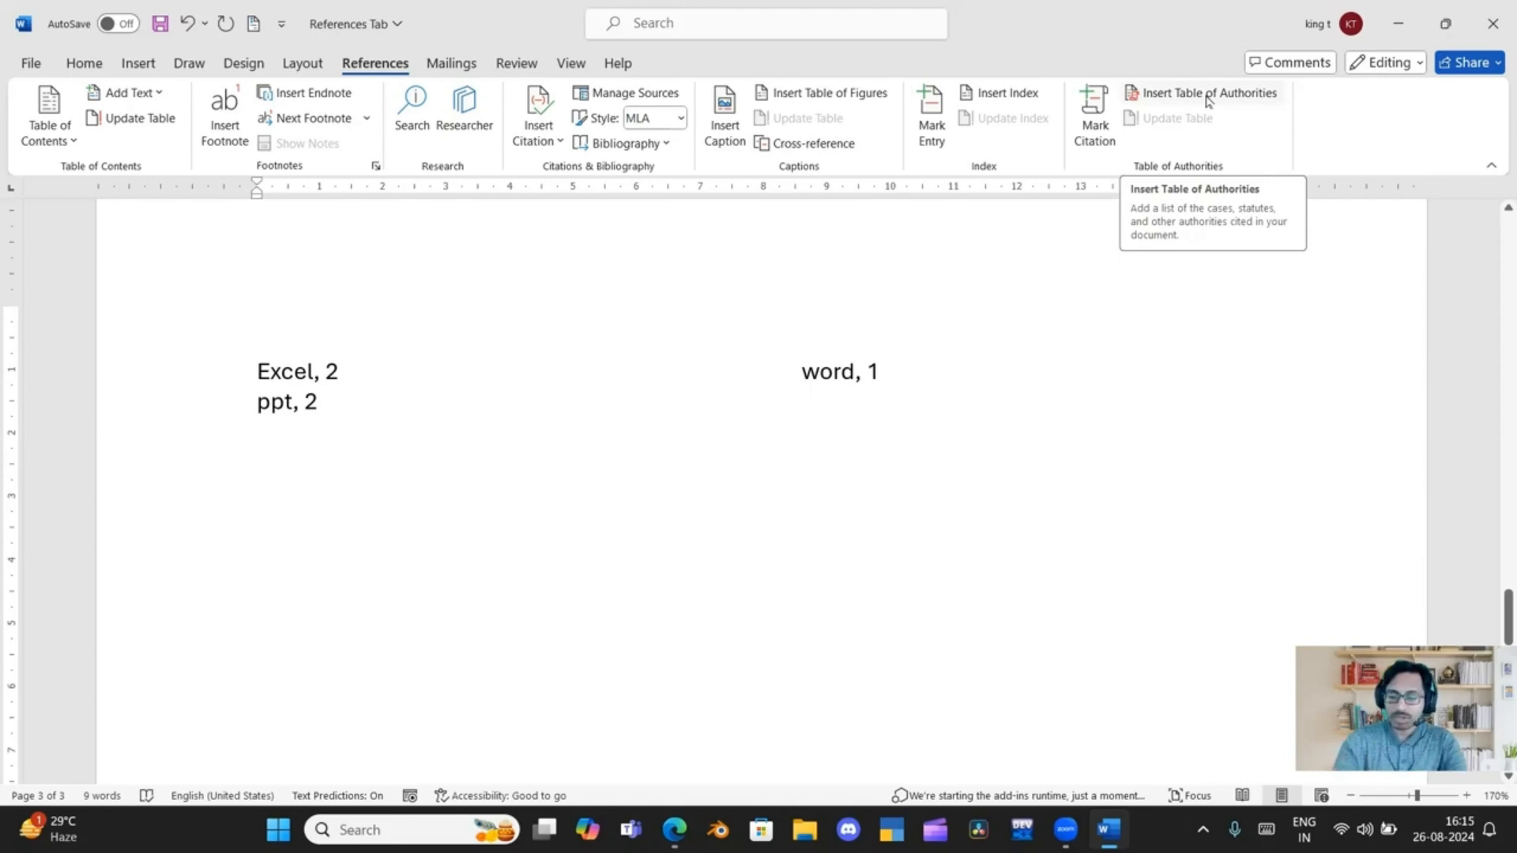
{"action": "type", "text": "IPC Secti"}
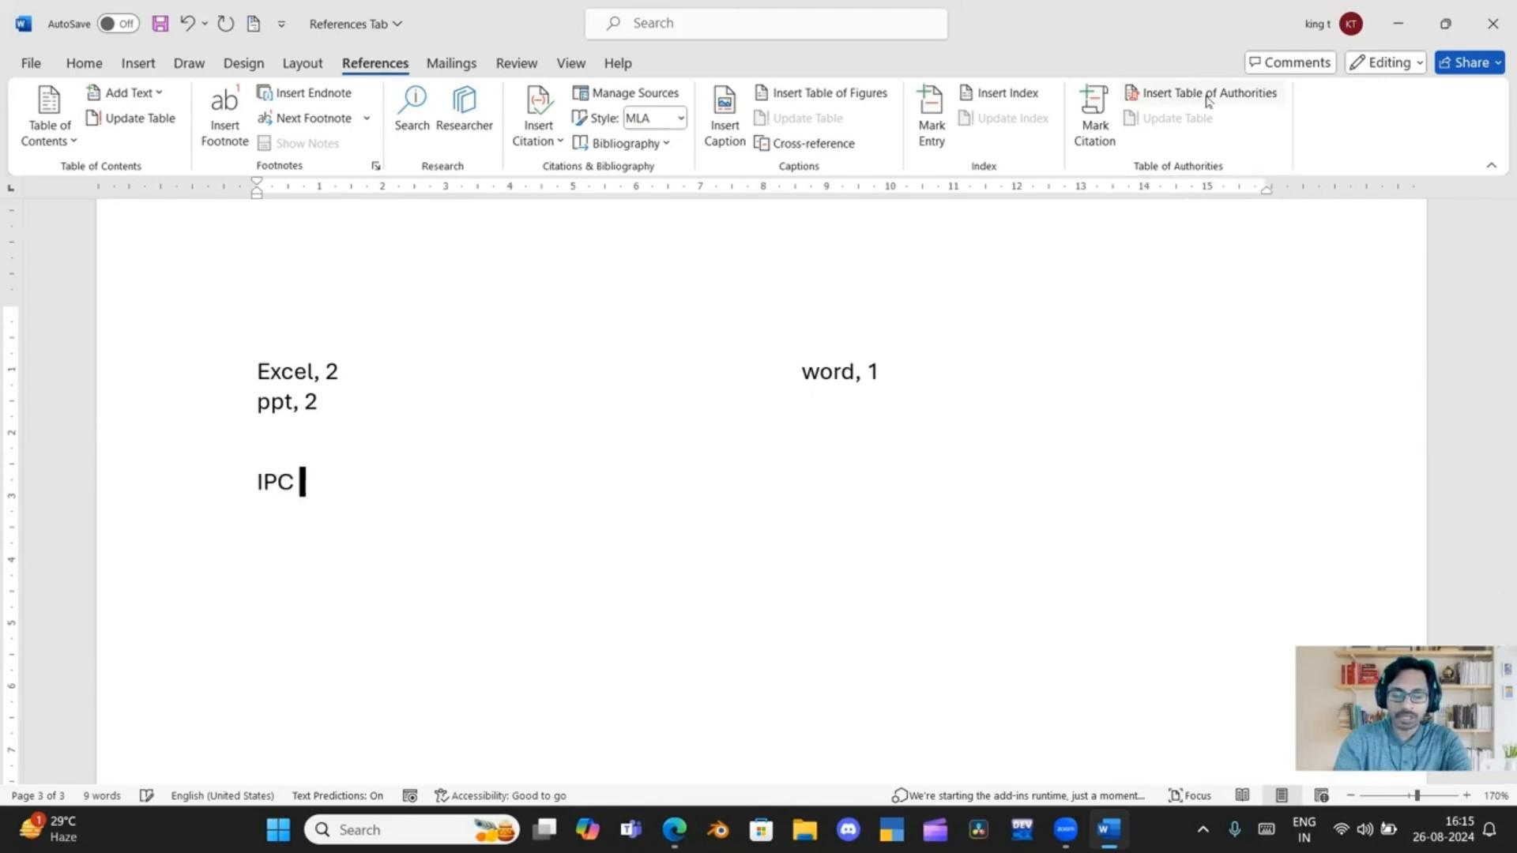
{"action": "type", "text": "on 30"}
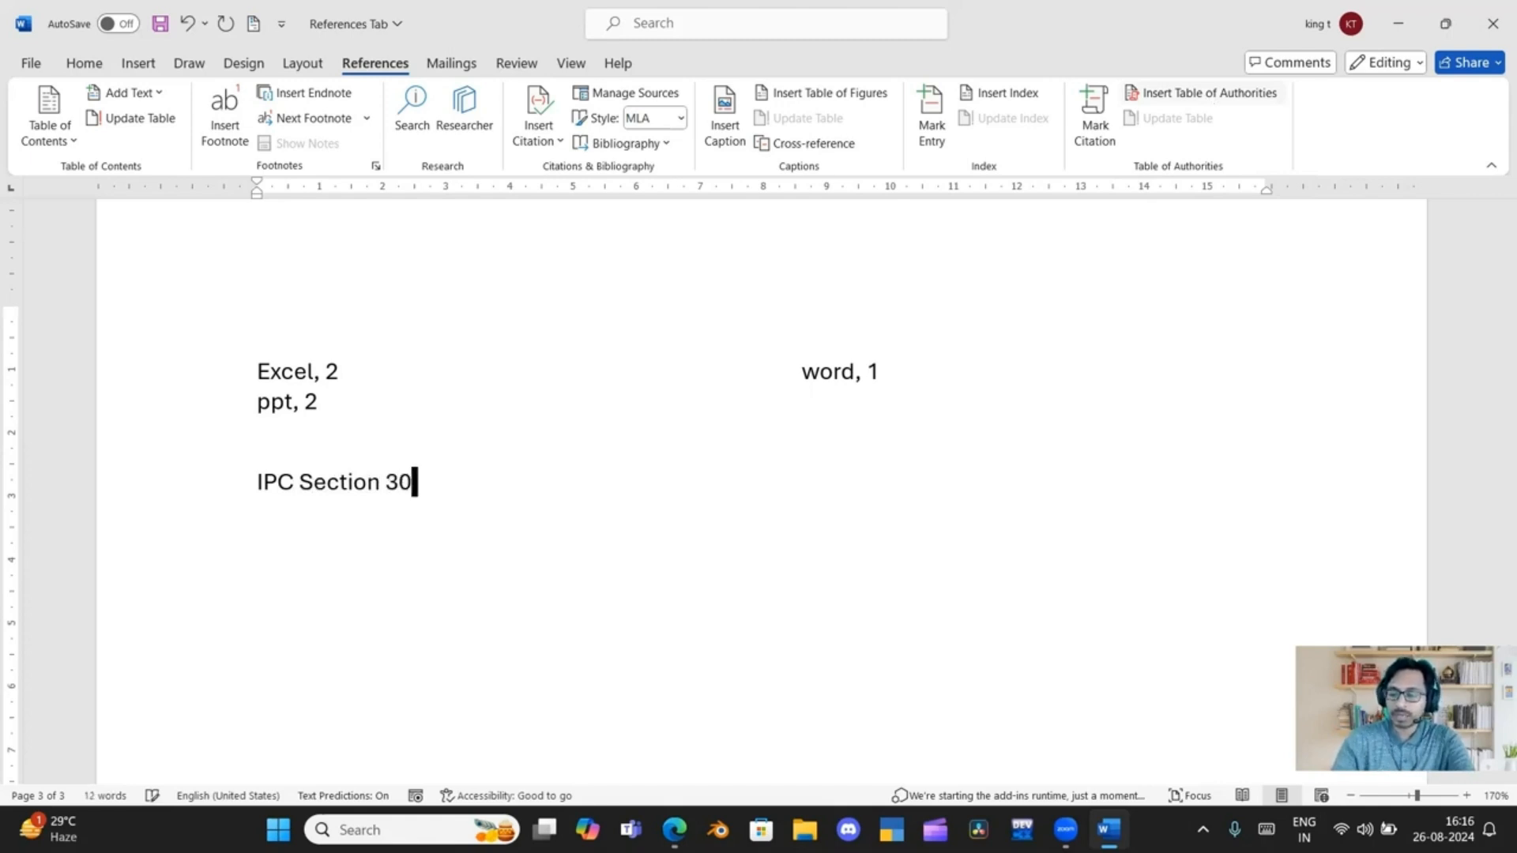
{"action": "key", "text": "BackSpace"}
{"action": "type", "text": "16"}
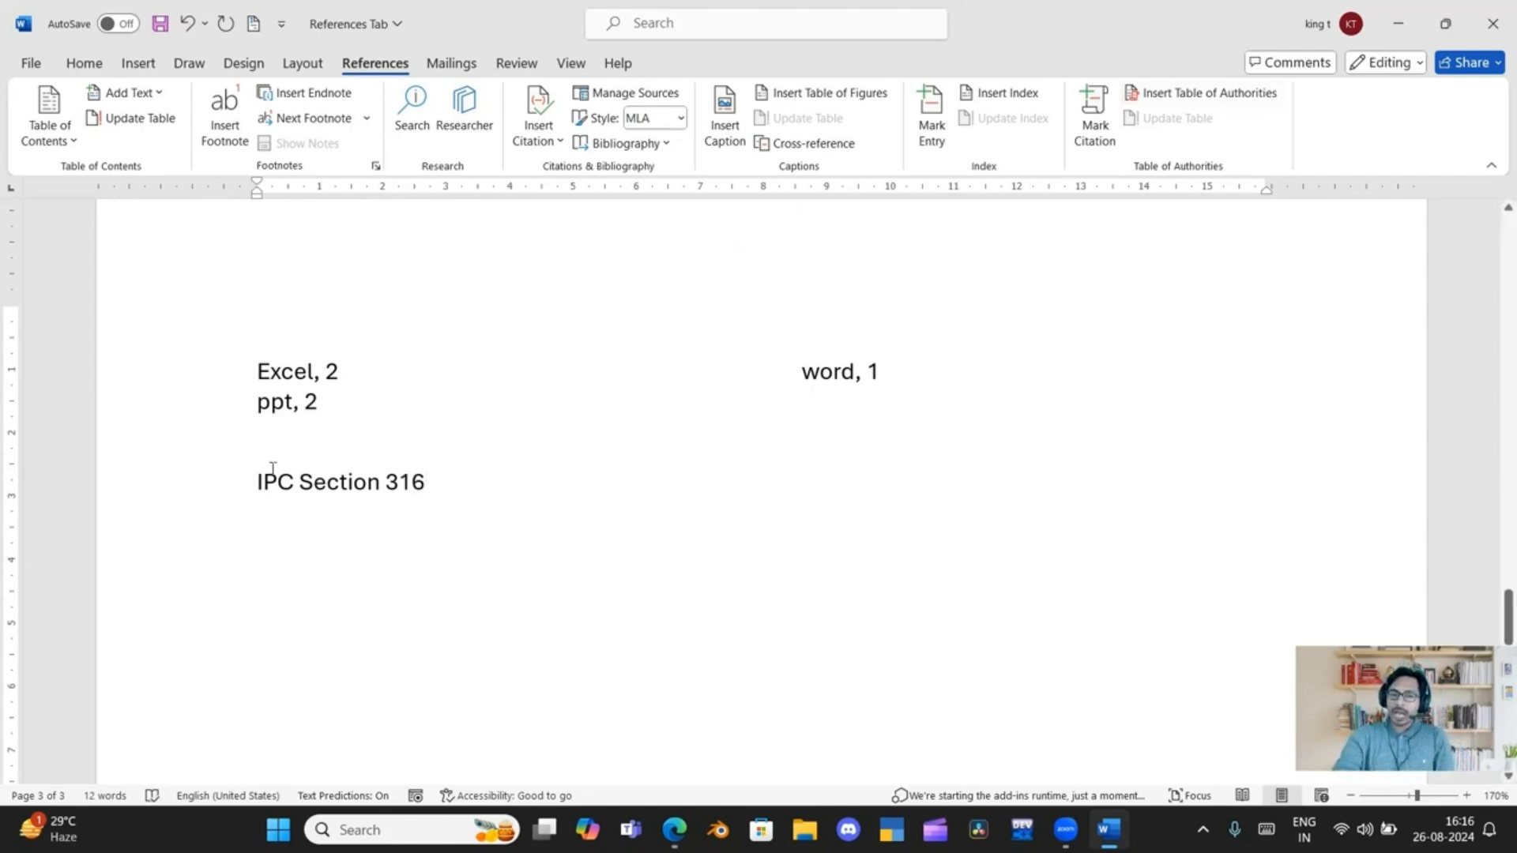
Mark "IPC Section 316" as a citation in the Cases category, and hide the formatting marks
{"action": "left_click_drag", "start_coordinate": [257, 482], "coordinate": [445, 470]}
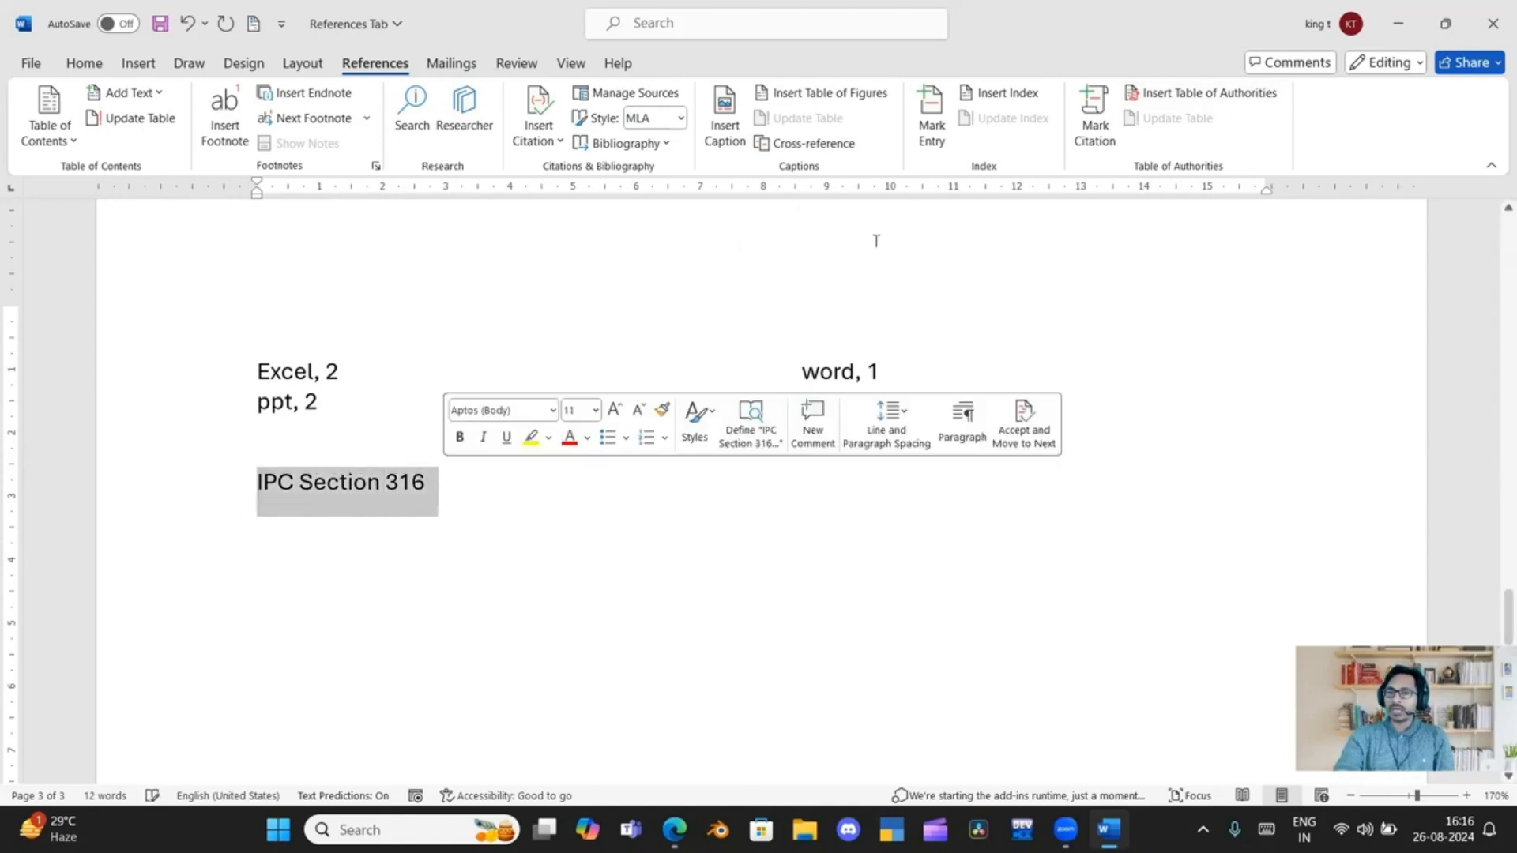
{"action": "left_click", "coordinate": [1085, 129]}
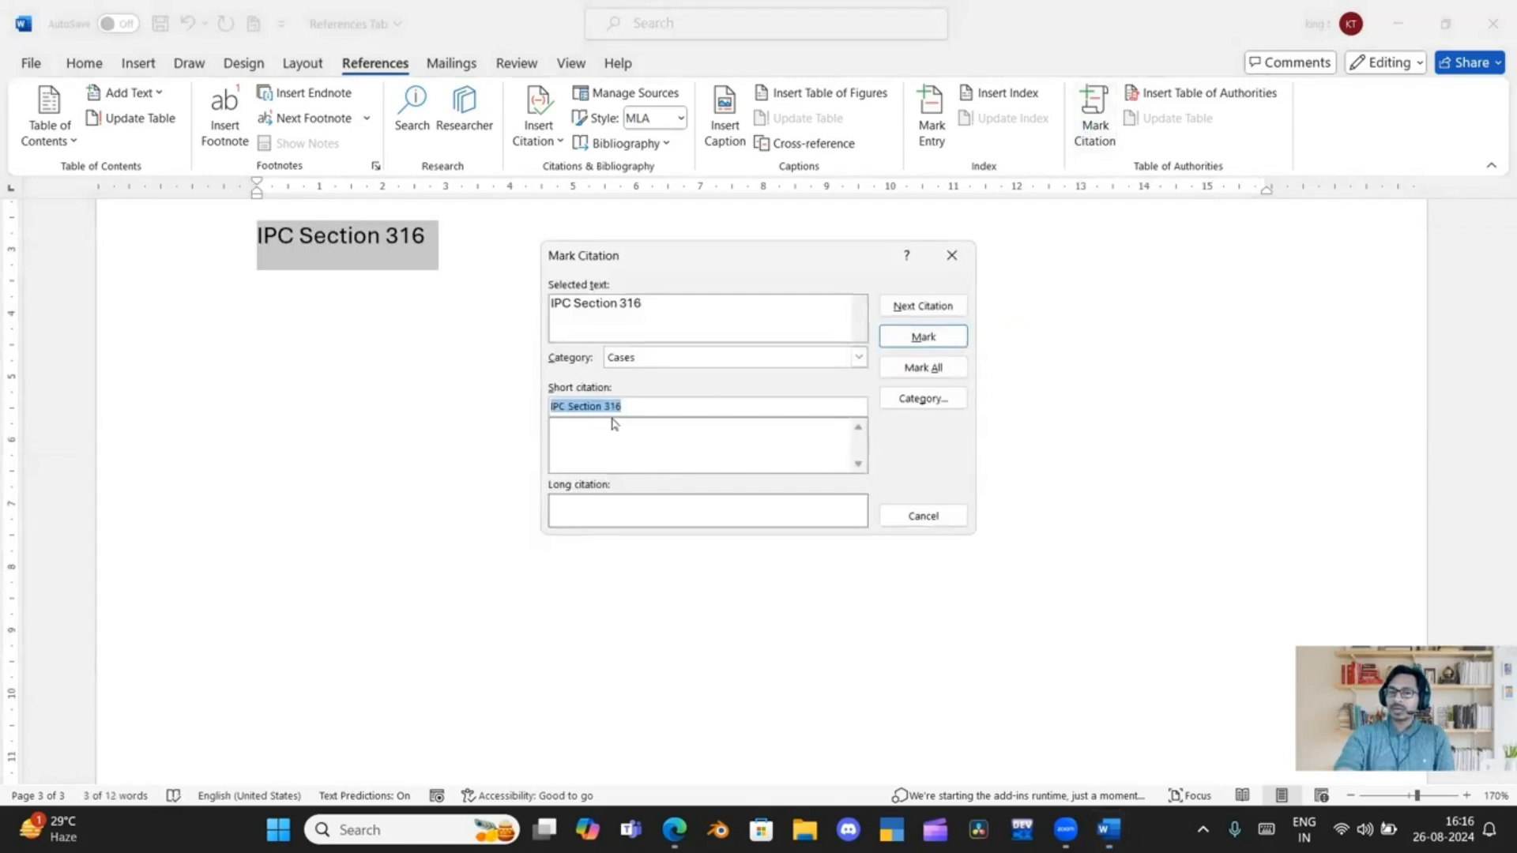
{"action": "left_click", "coordinate": [916, 339]}
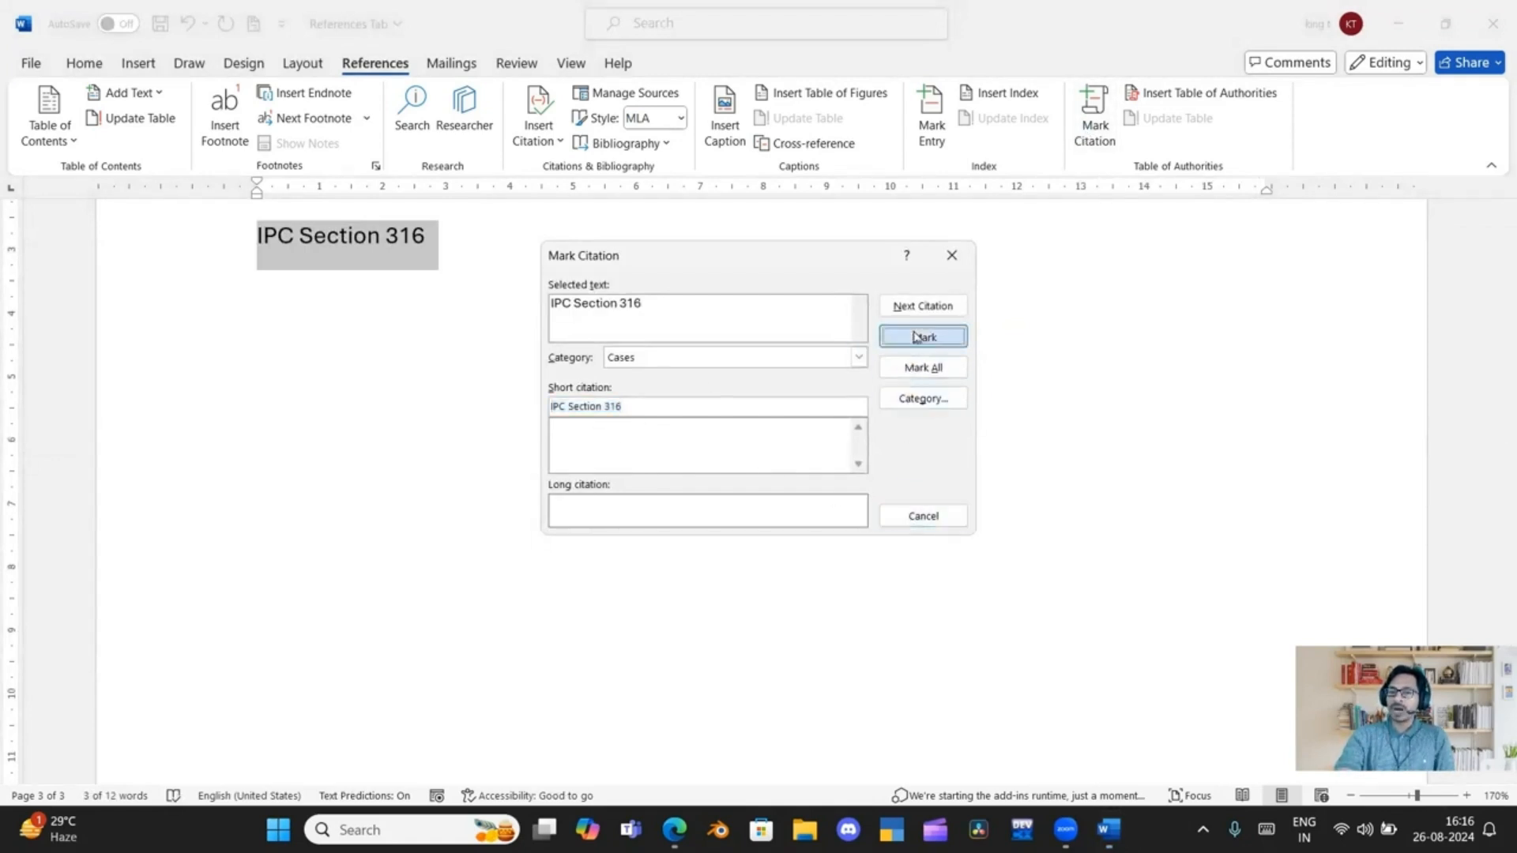
{"action": "left_click", "coordinate": [952, 255]}
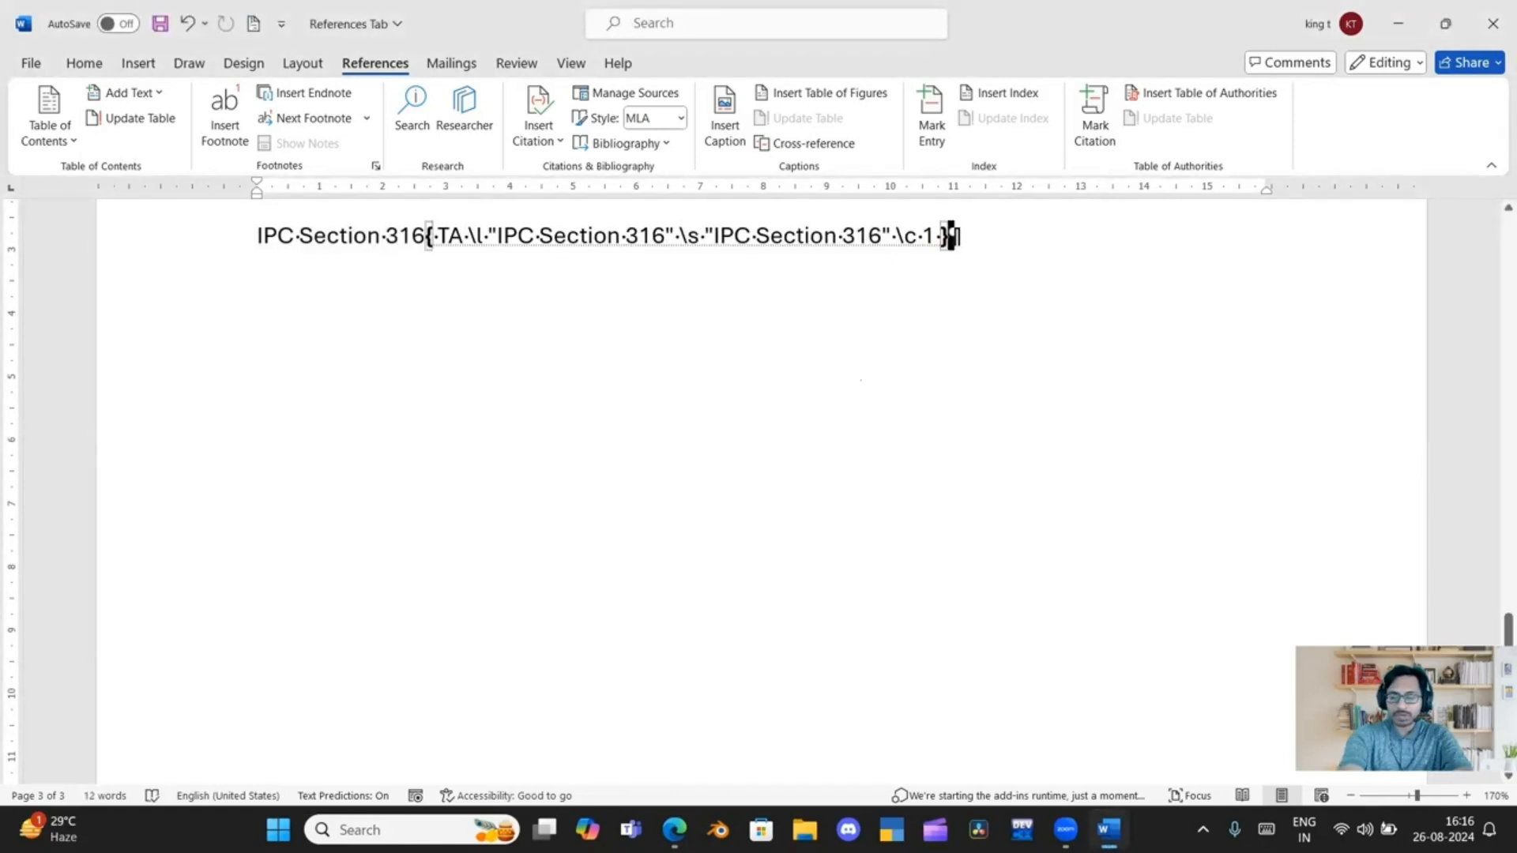
{"action": "key", "text": "ctrl+shift+8"}
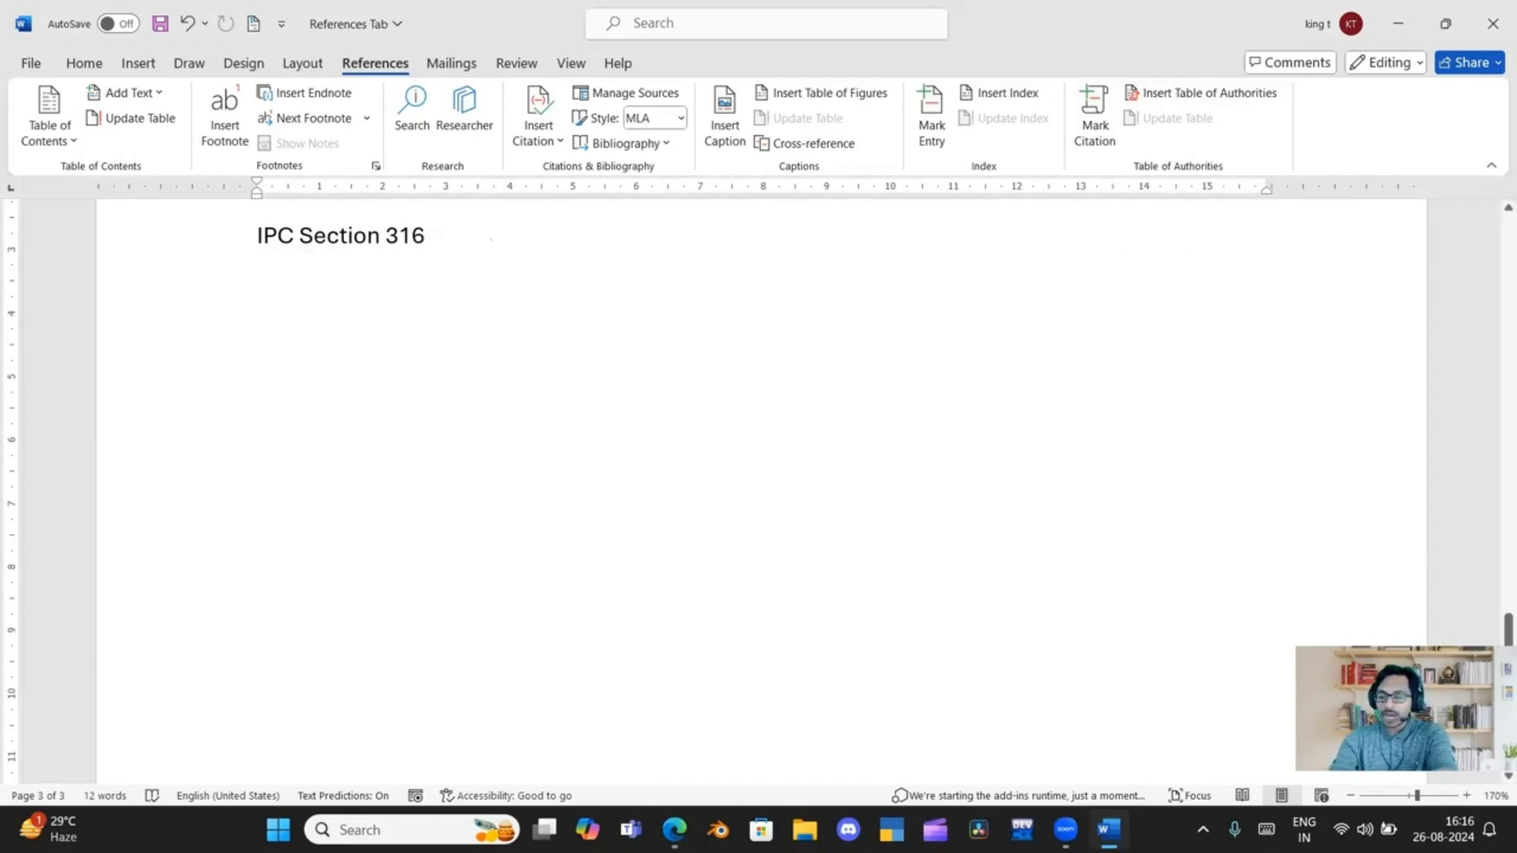
Insert a page break after "IPC Section 316" and a table of authorities for the Regulations category on the new page
{"action": "key", "text": "ctrl+Return"}
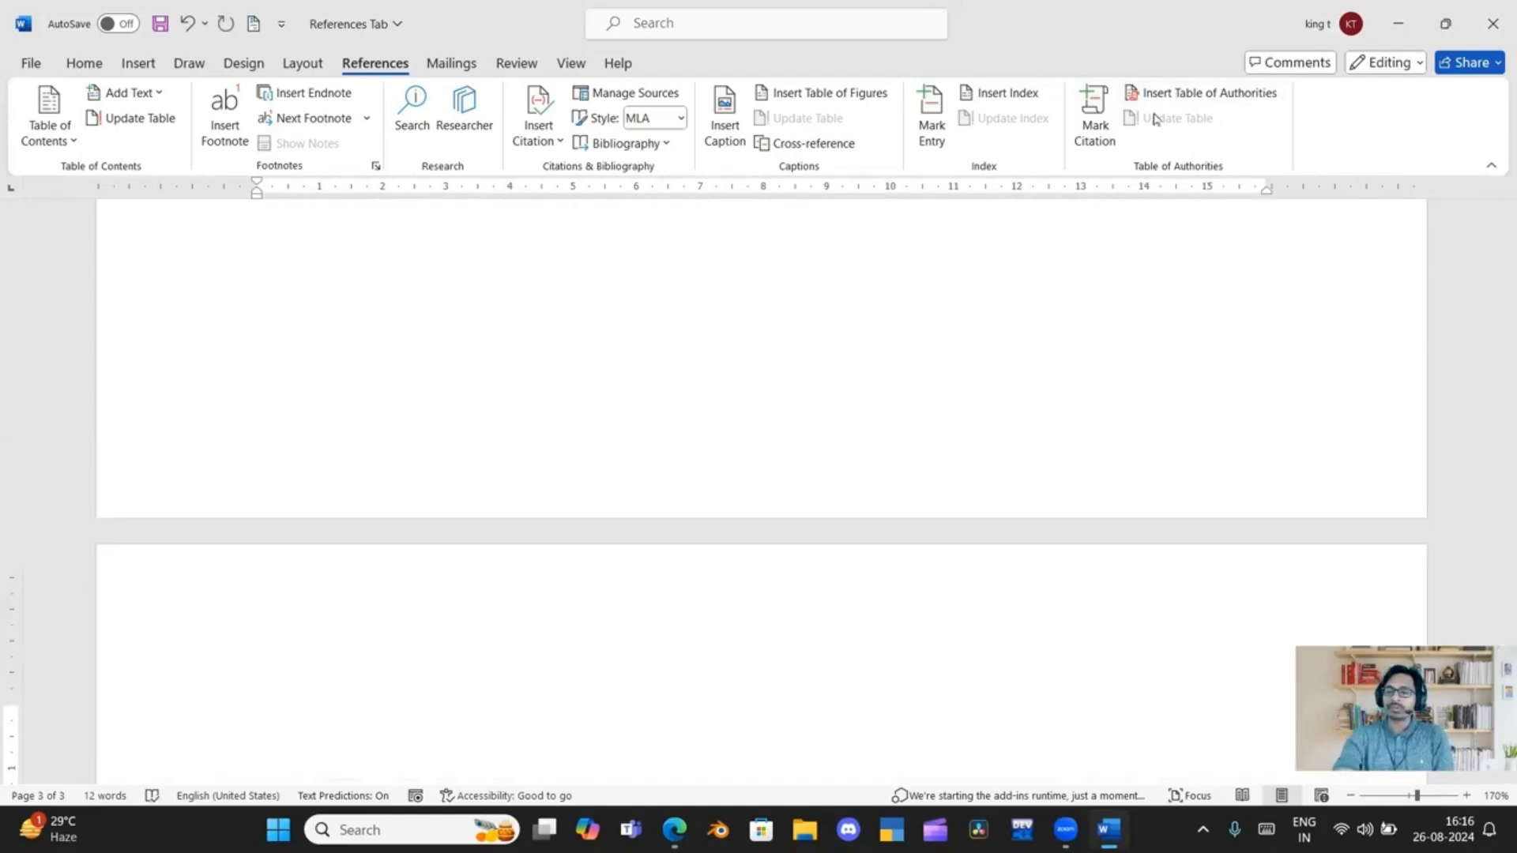
{"action": "left_click", "coordinate": [1157, 93]}
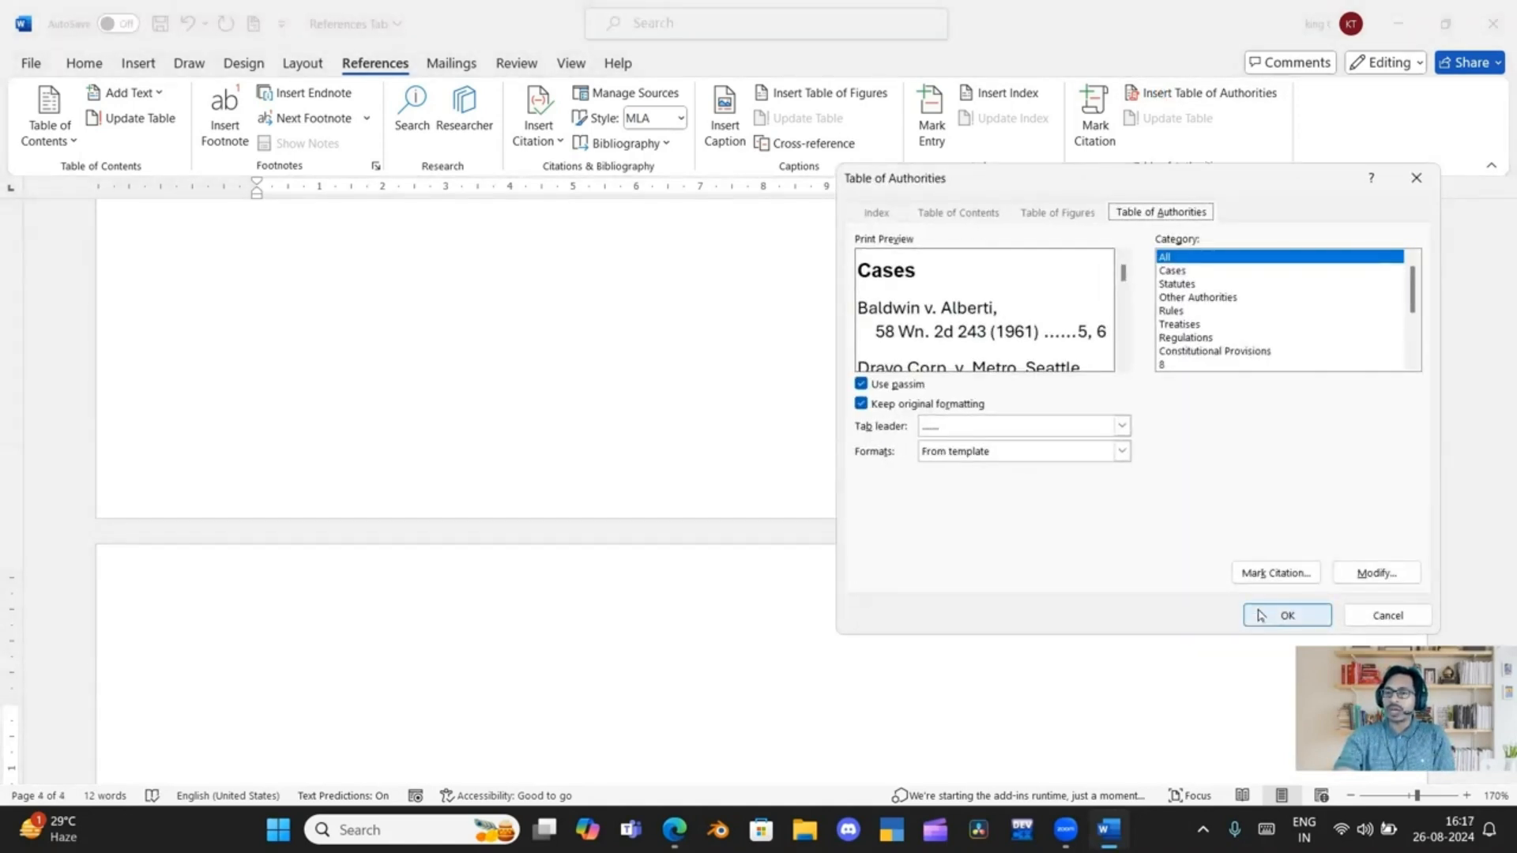
{"action": "left_click", "coordinate": [1169, 272]}
{"action": "left_click", "coordinate": [1179, 298]}
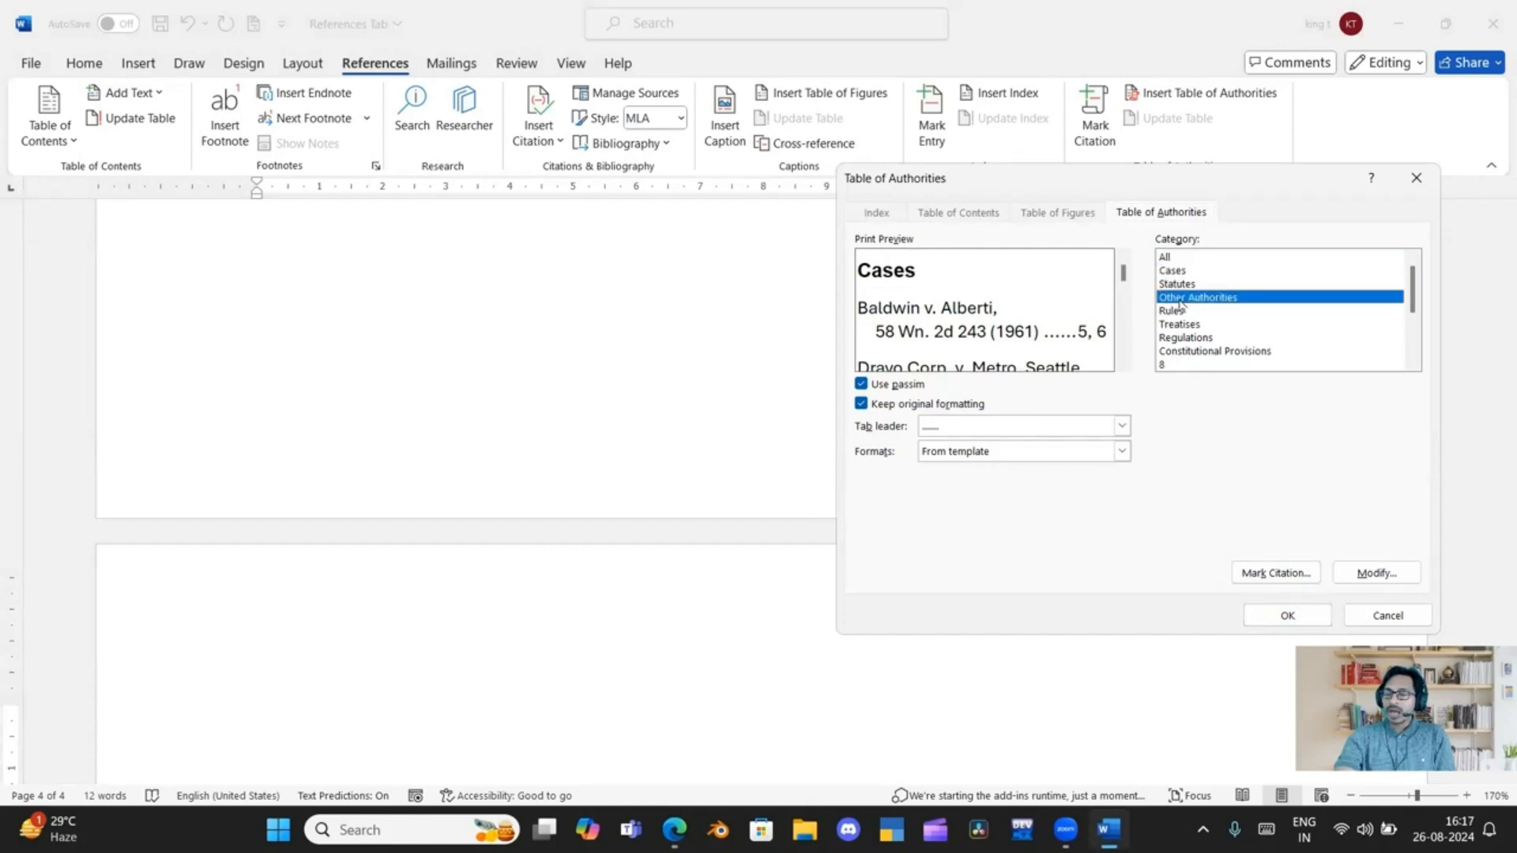
{"action": "left_click", "coordinate": [1182, 312]}
{"action": "left_click", "coordinate": [1187, 325]}
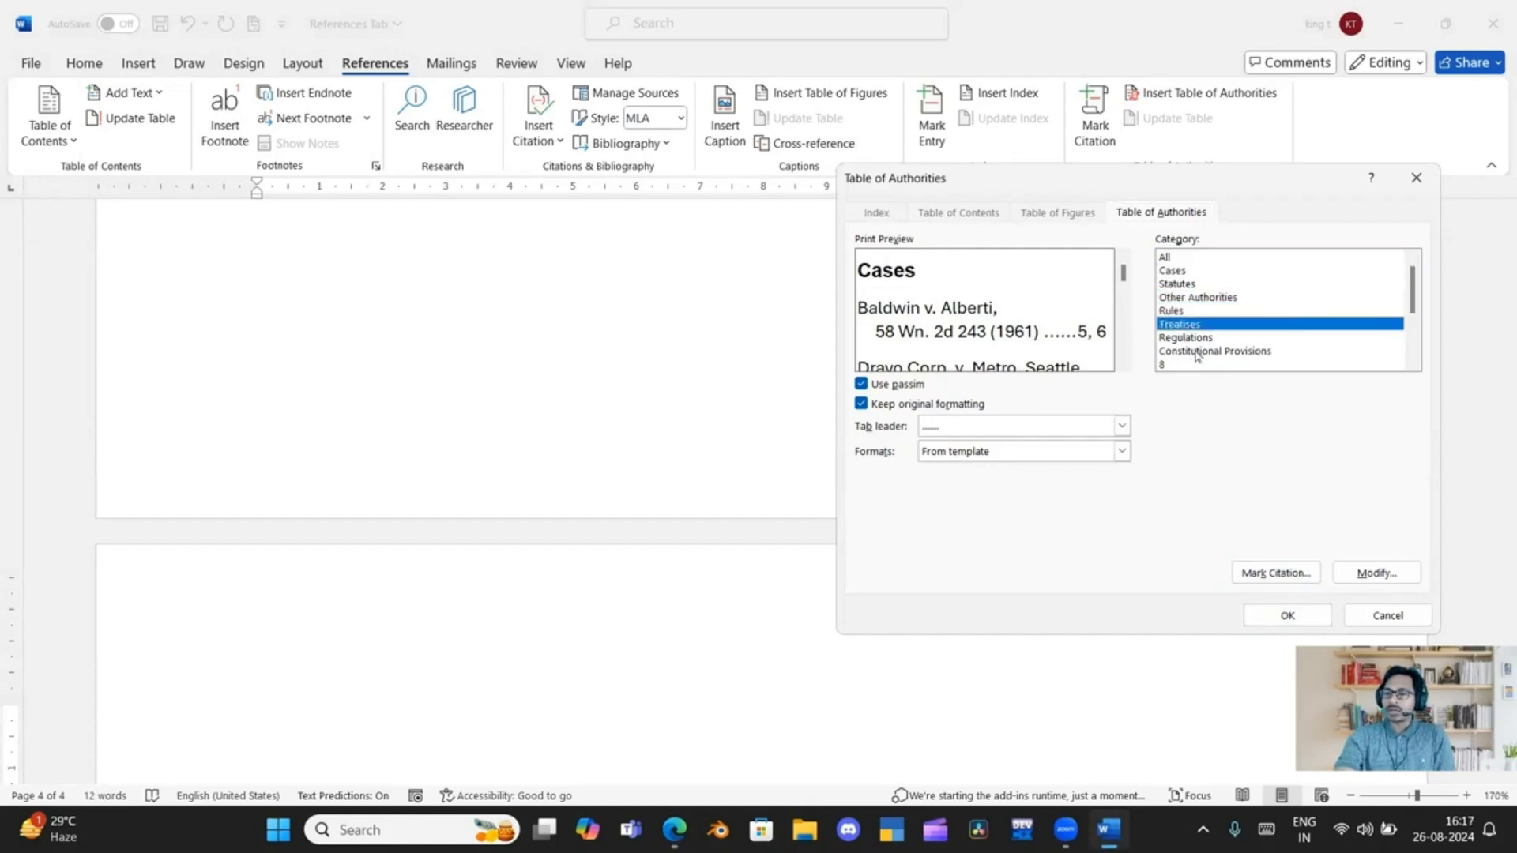
{"action": "left_click", "coordinate": [1191, 339]}
{"action": "scroll", "coordinate": [1196, 351], "scroll_direction": "down", "scroll_amount": 3}
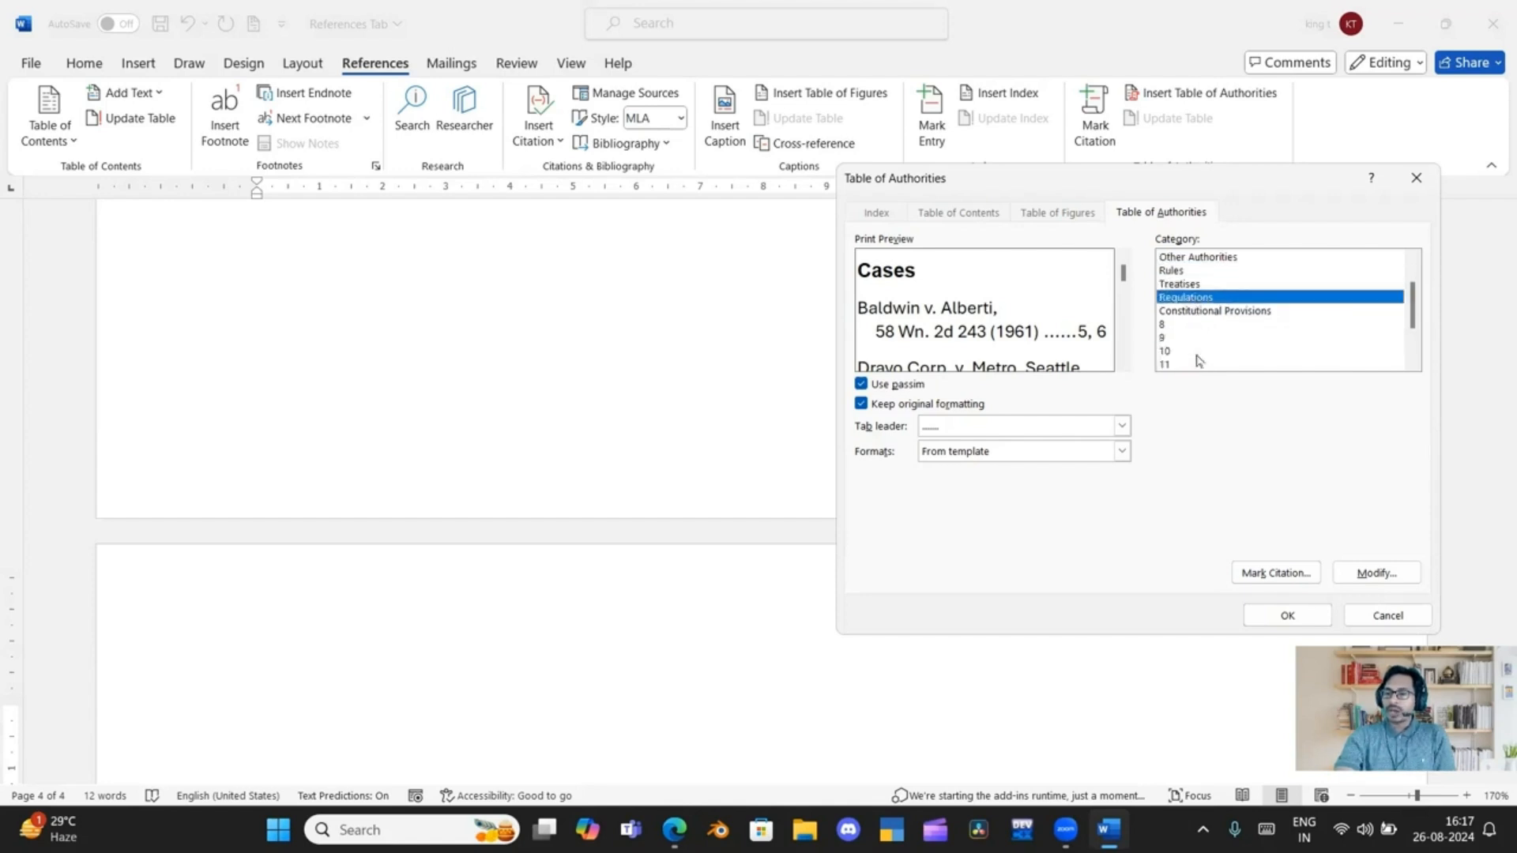
{"action": "scroll", "coordinate": [1197, 360], "scroll_direction": "up", "scroll_amount": 3}
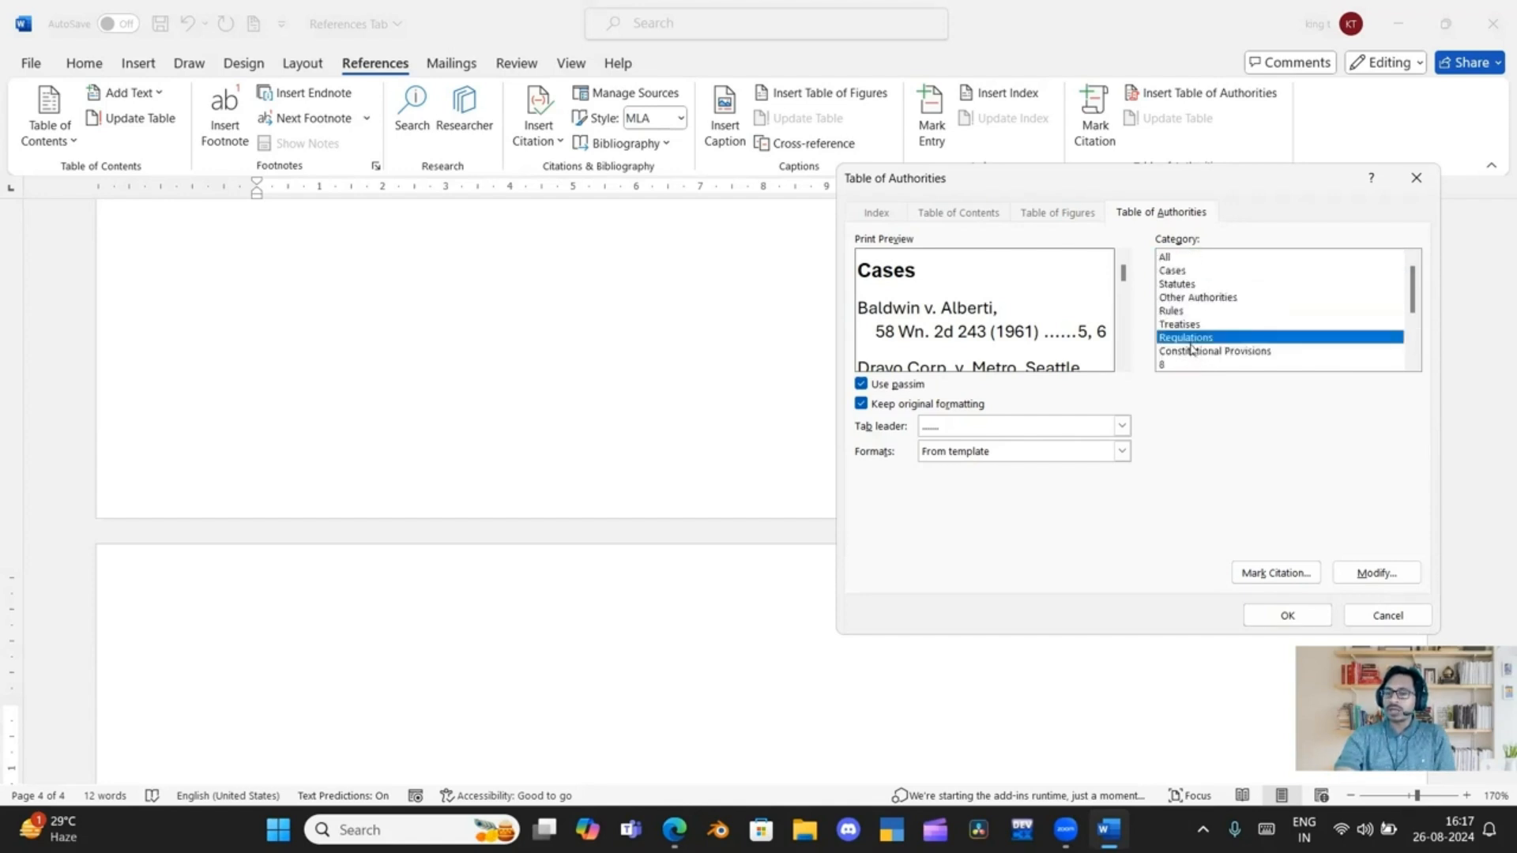
{"action": "left_click", "coordinate": [1286, 615]}
Insert a table of authorities covering all categories below "IPC Section 316" on the third page, using the format from the template
{"action": "key", "text": "Return"}
{"action": "key", "text": "Return"}
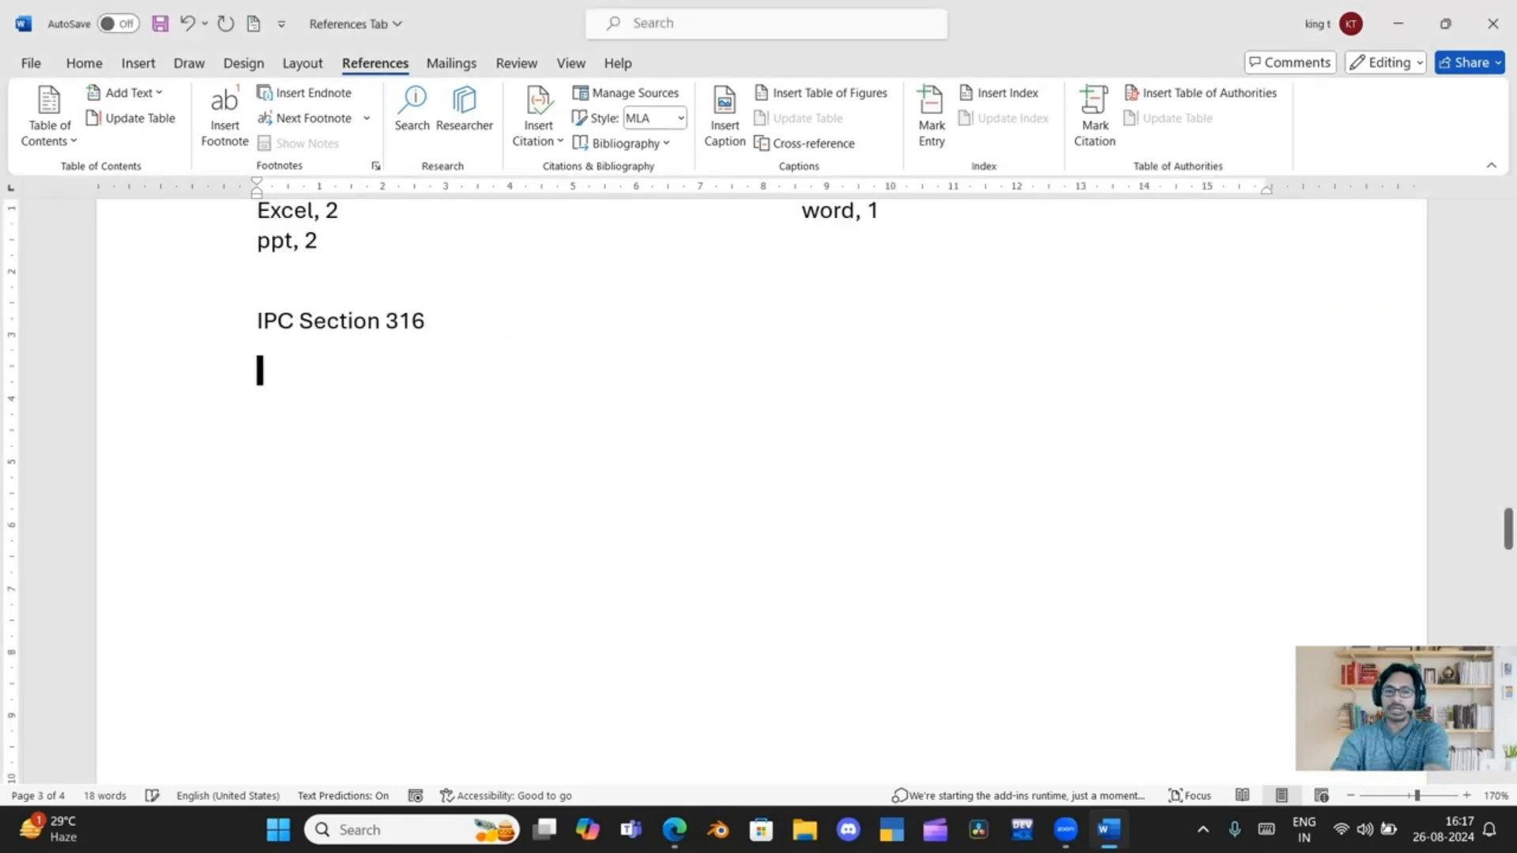
{"action": "left_click", "coordinate": [1169, 93]}
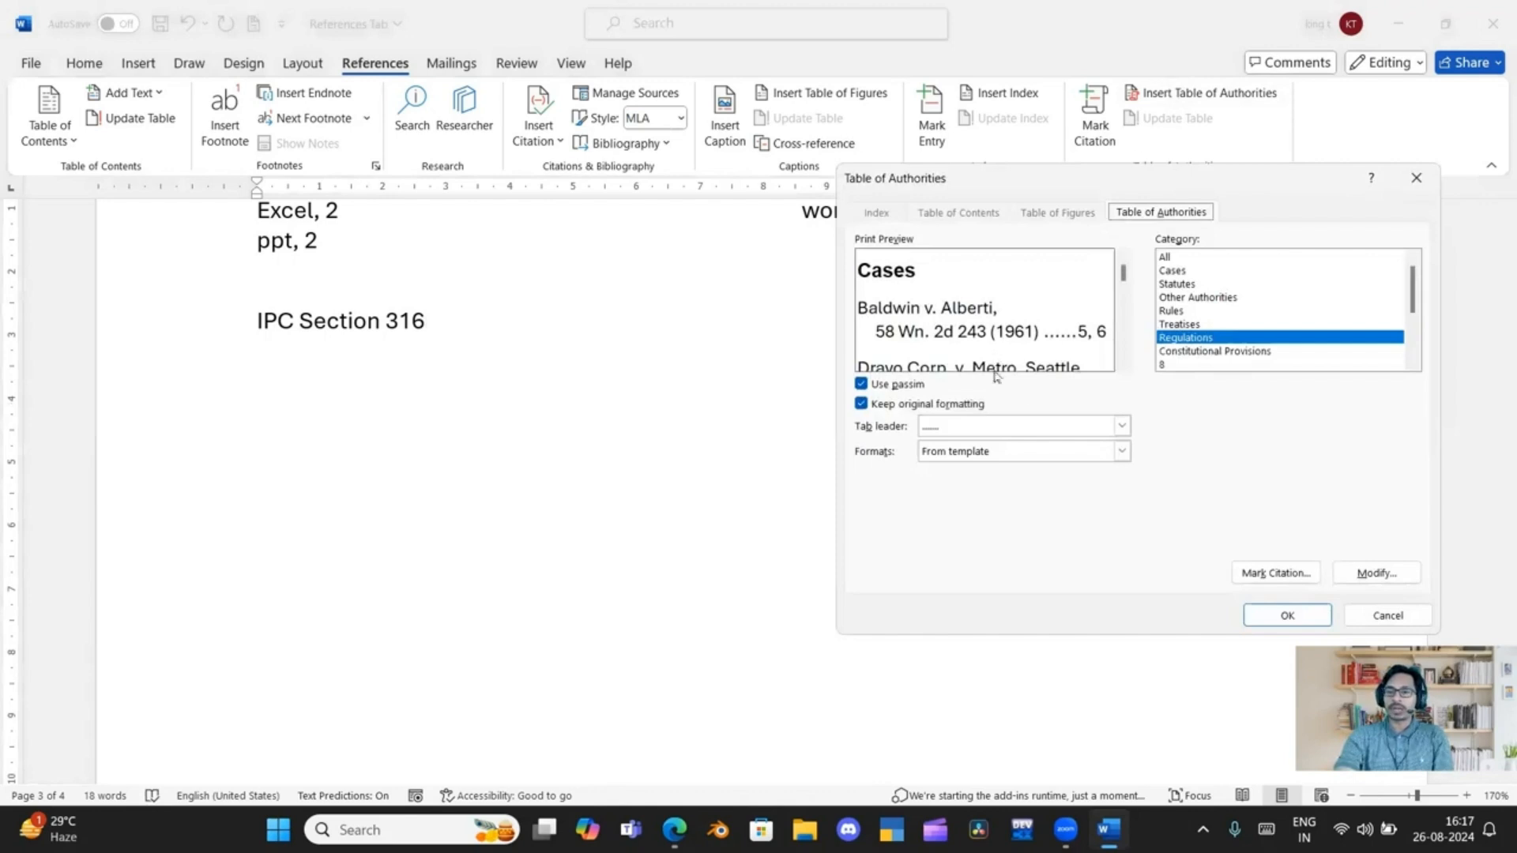
{"action": "left_click", "coordinate": [1178, 260]}
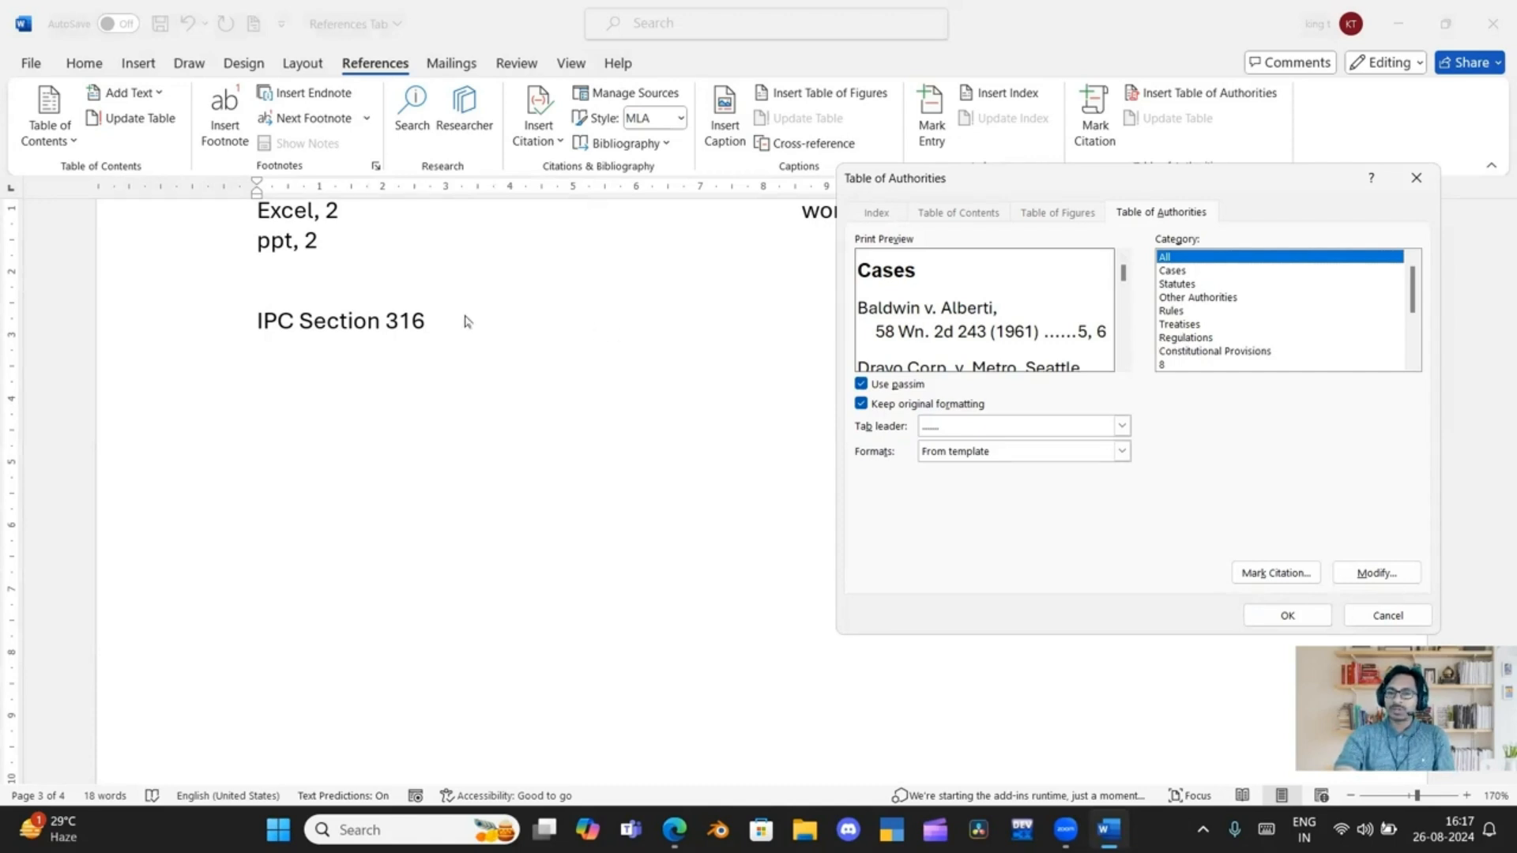
{"action": "left_click", "coordinate": [1284, 614]}
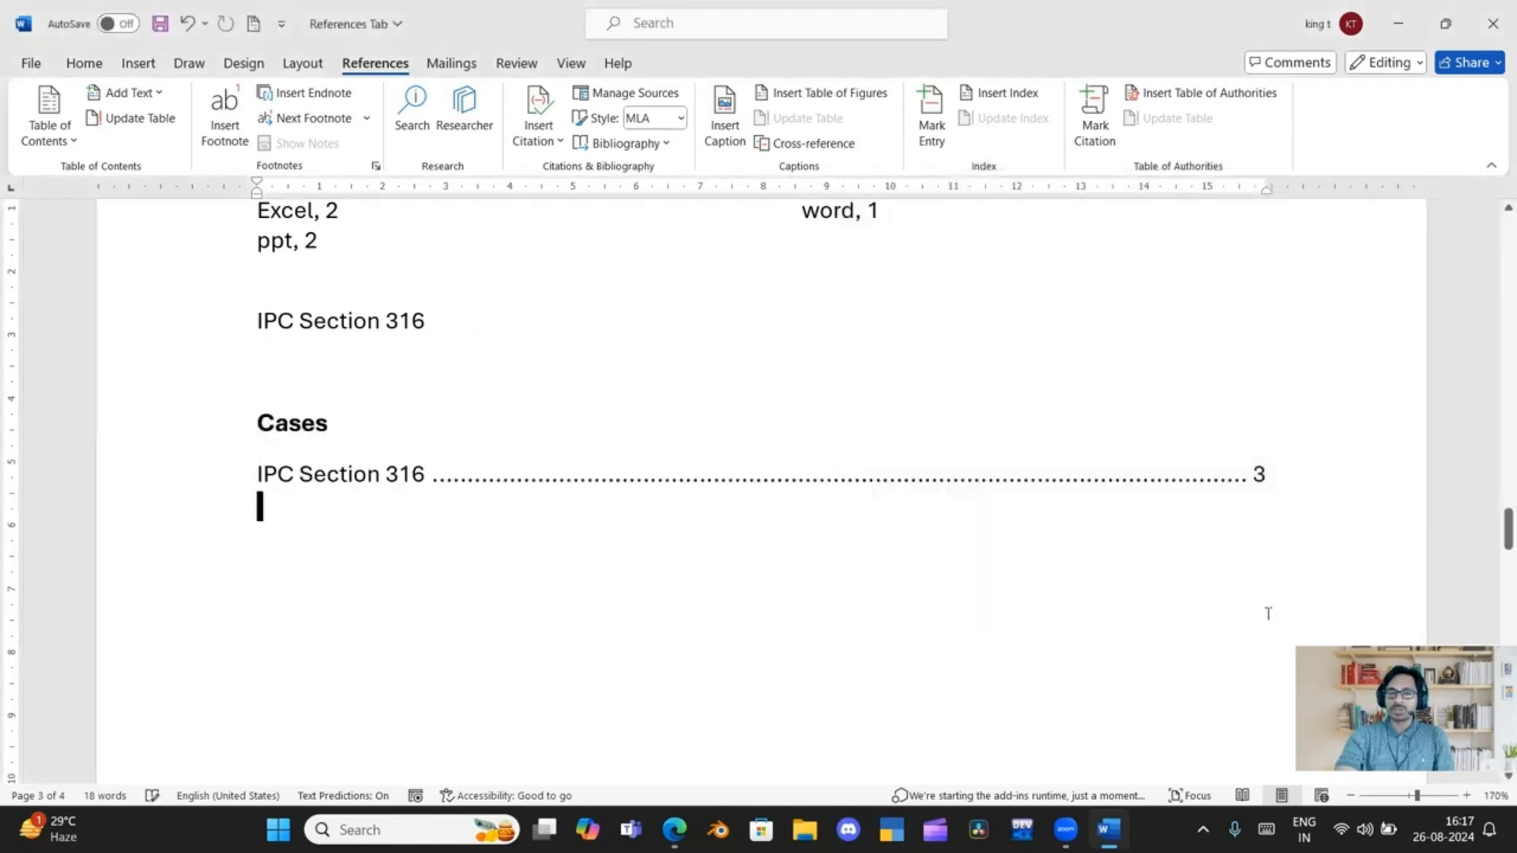